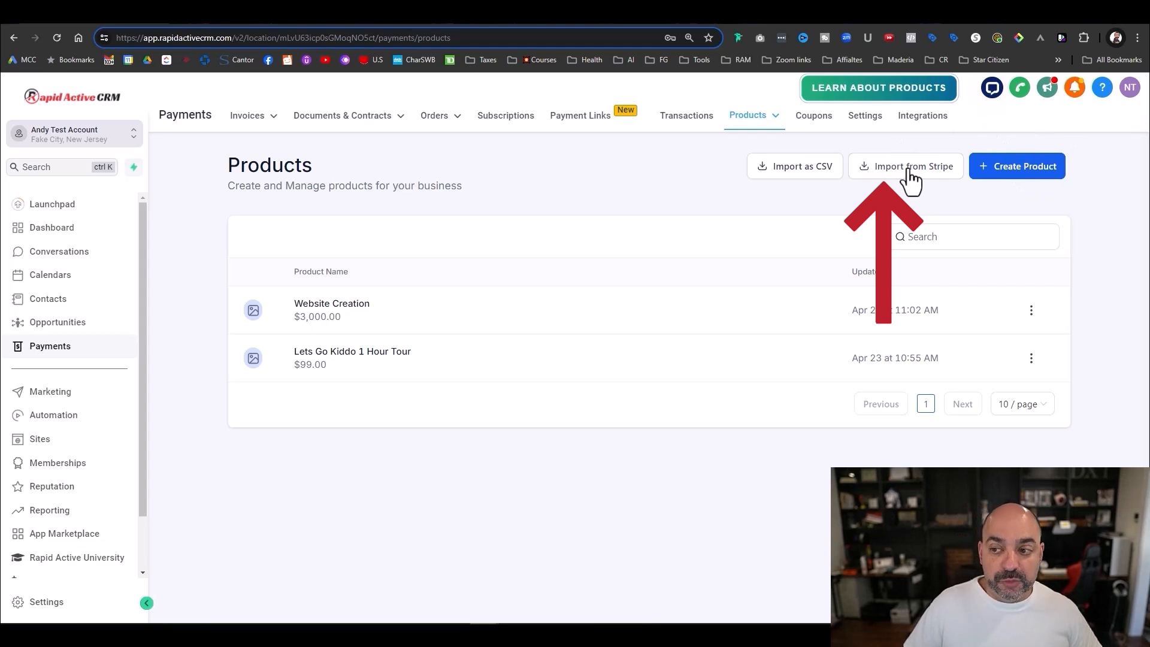
# - Start a new product from the Products page with Create Product
pyautogui.click(1042, 176)
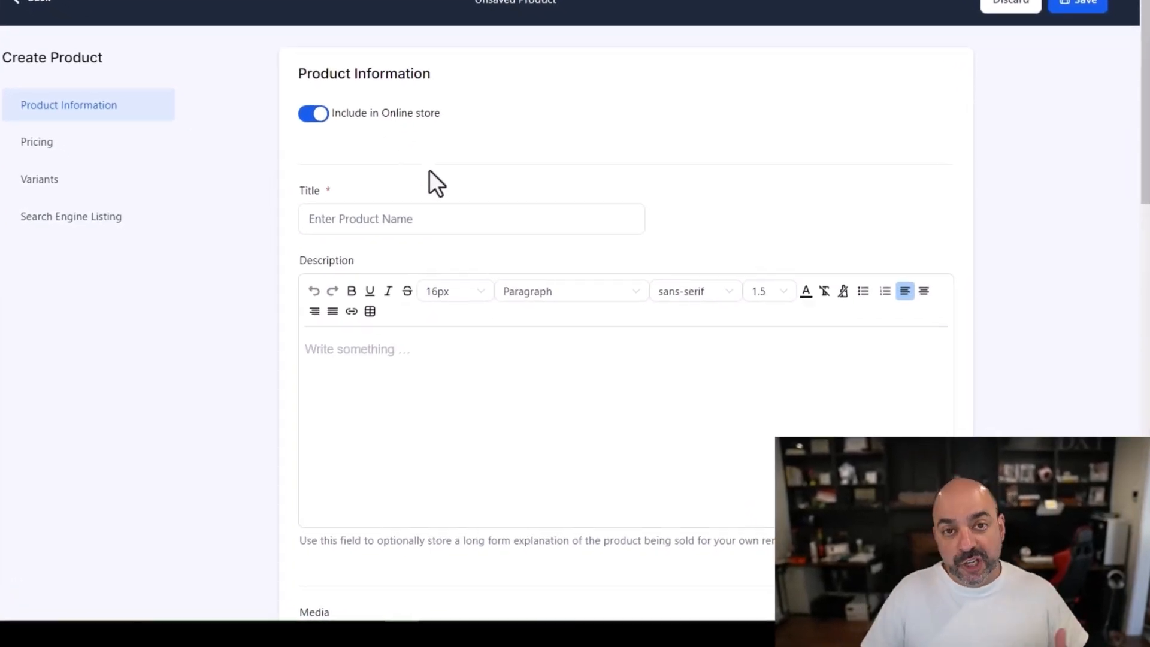
# - Turn off Include in Online store and title the product 'Website Design'
pyautogui.click(312, 114)
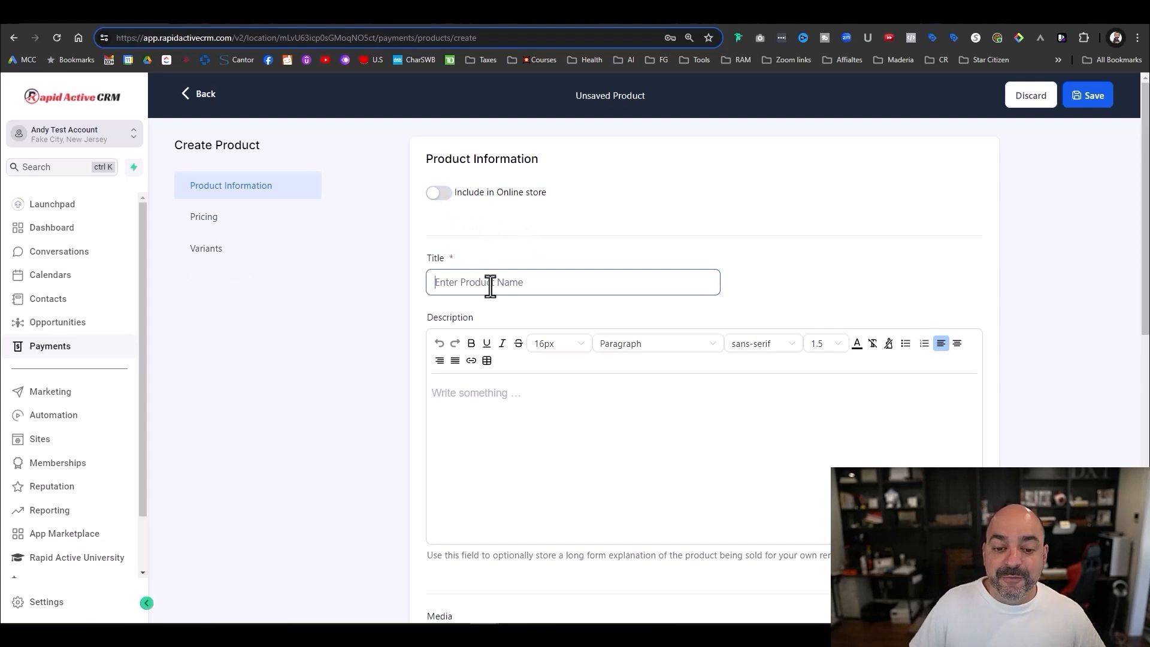
pyautogui.write('We')
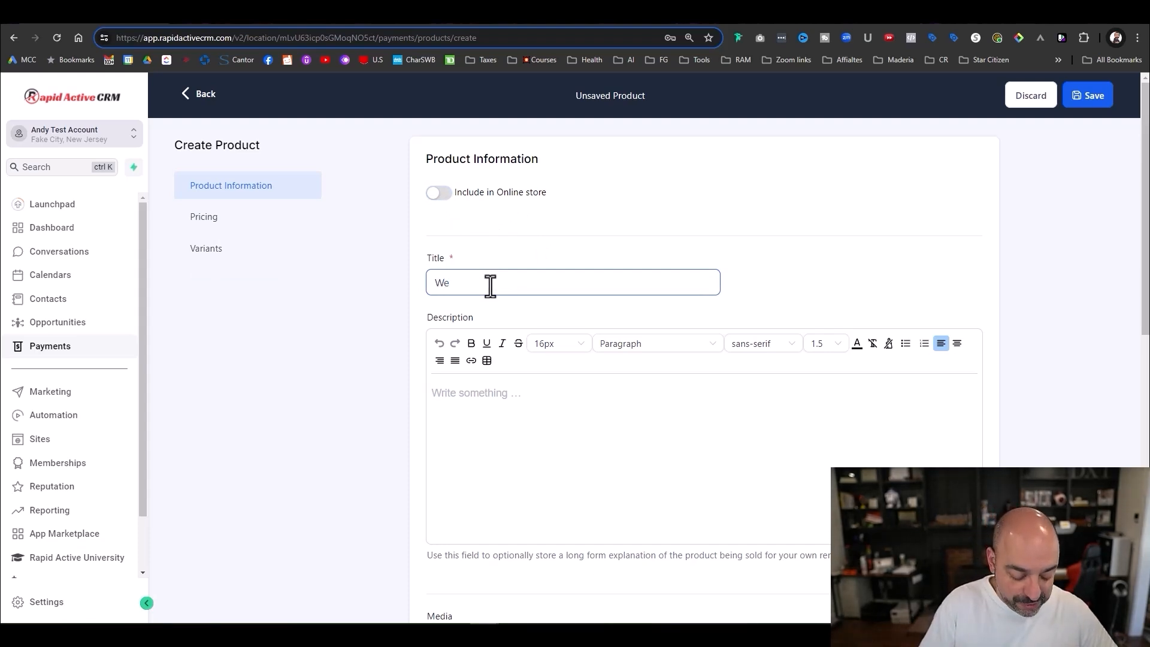
pyautogui.write('bsite Design')
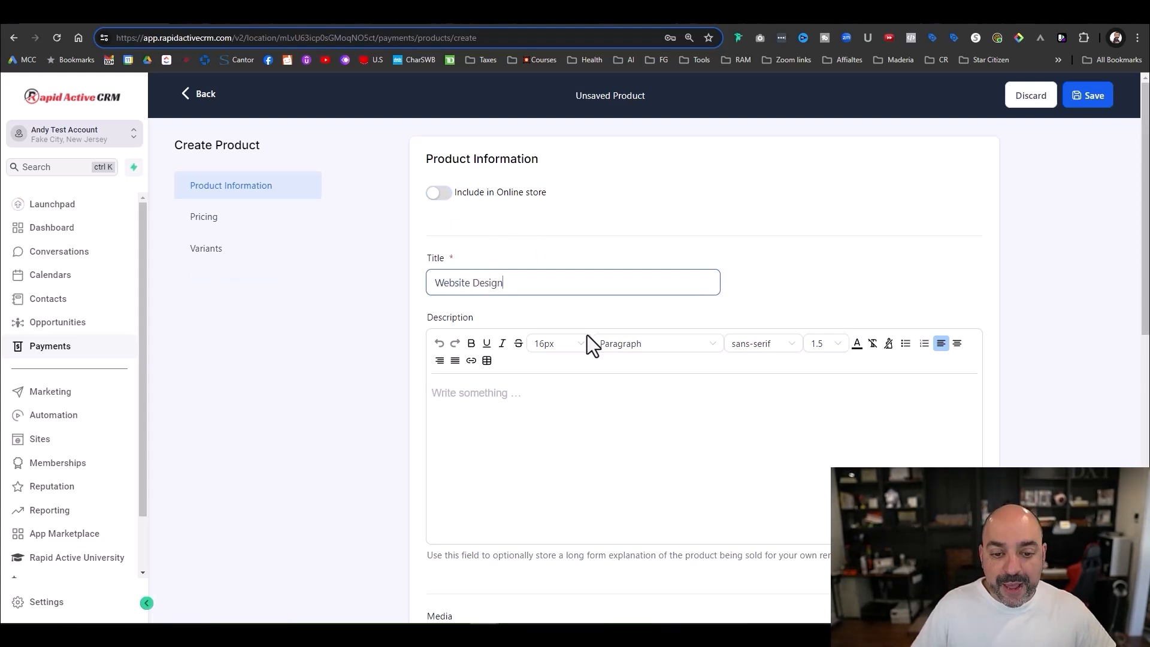
pyautogui.scroll(-5, 588, 335)
pyautogui.scroll(4, 597, 323)
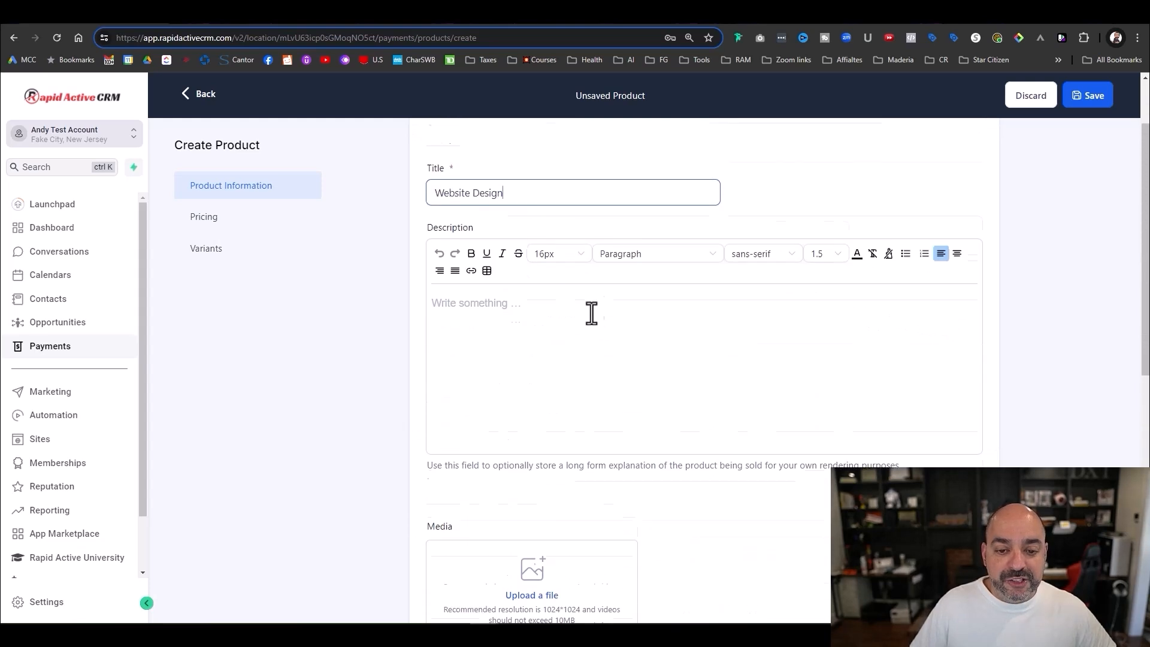
pyautogui.scroll(1, 498, 205)
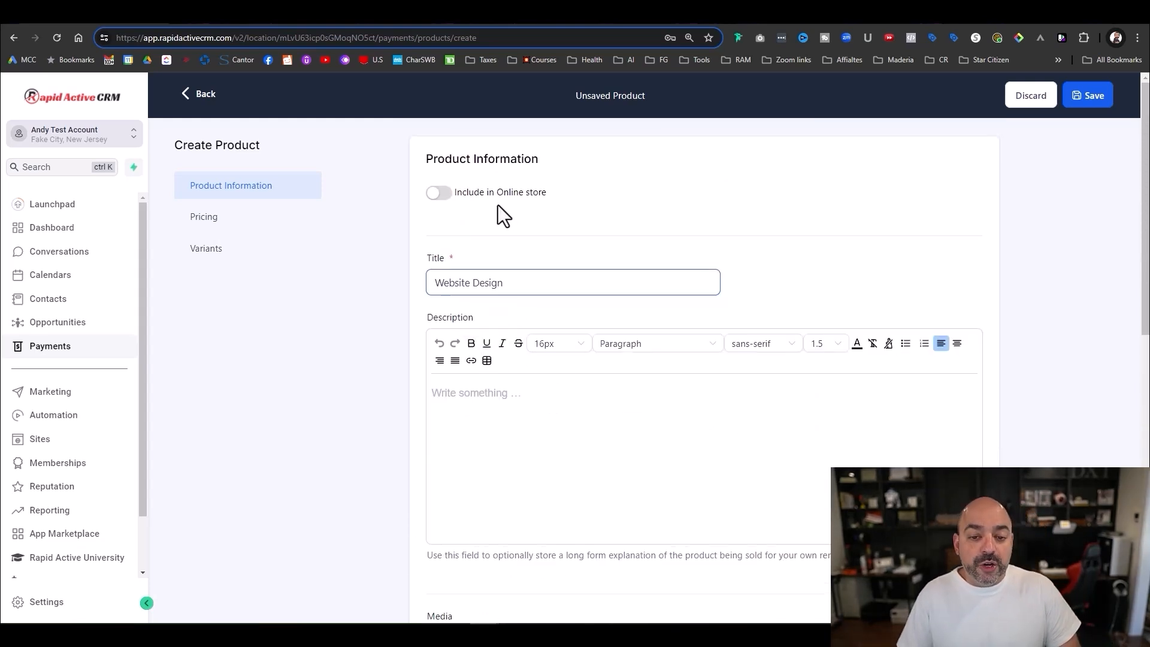
pyautogui.scroll(-2, 476, 264)
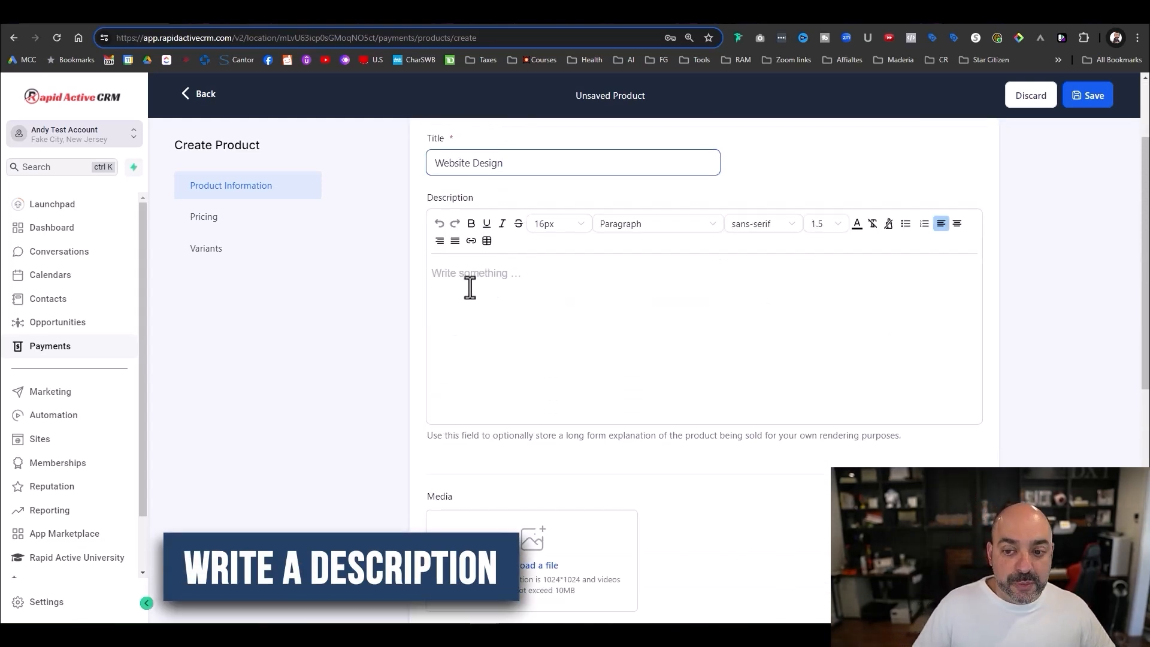
pyautogui.scroll(1, 480, 250)
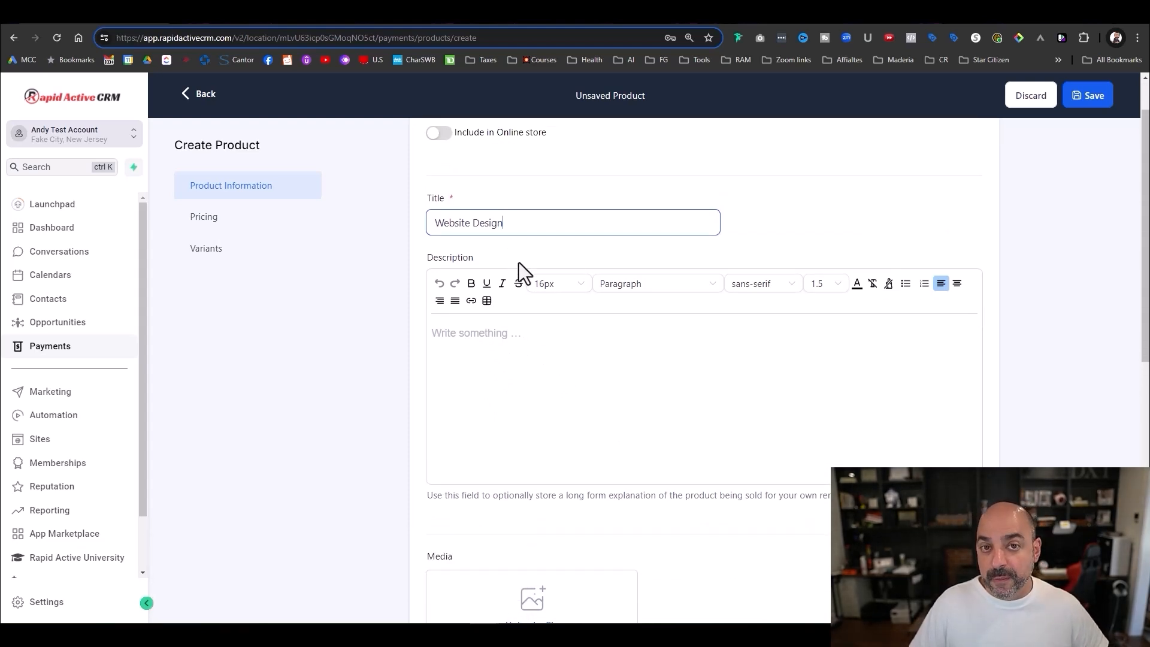
pyautogui.scroll(-1, 518, 270)
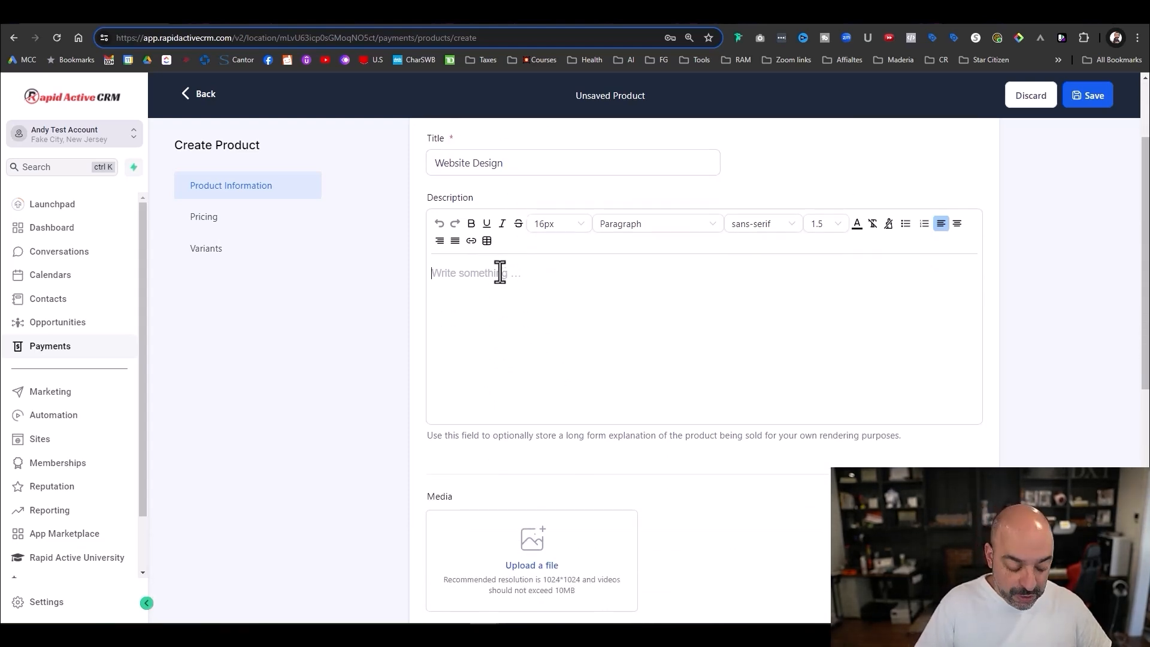
# - Write the description 'Website Design Level 1, includes Sales Page, Order form Page, OTO Page and Thank You'
pyautogui.write('Website ')
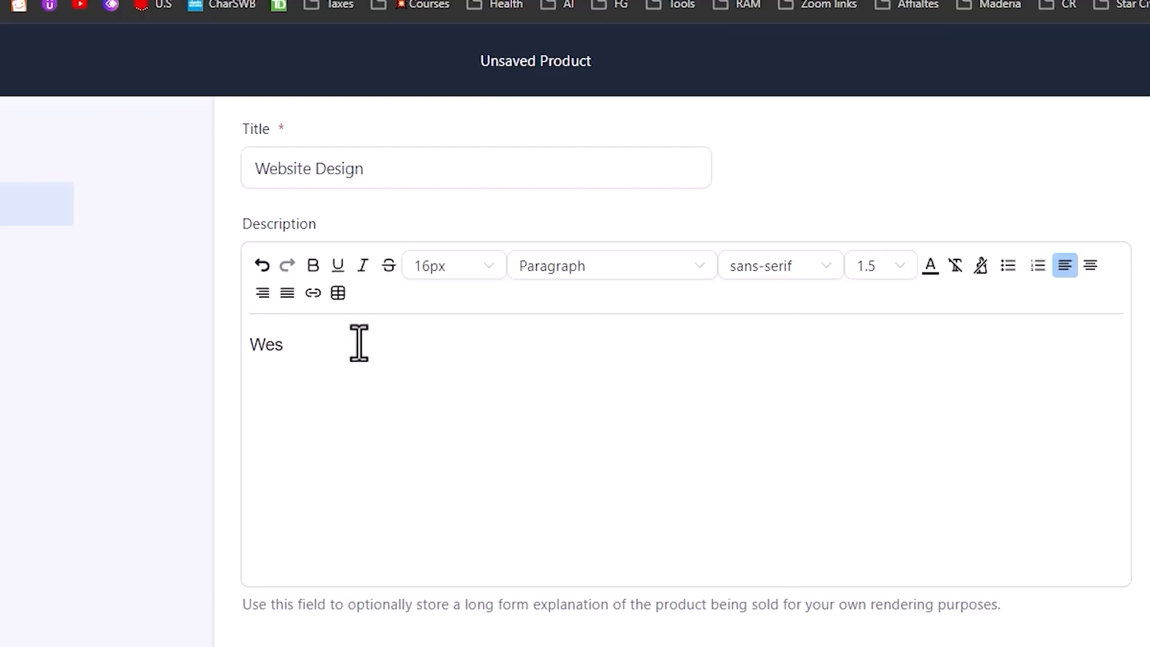
pyautogui.write('Design Level 1q')
pyautogui.press('BackSpace')
pyautogui.write(', inslcu')
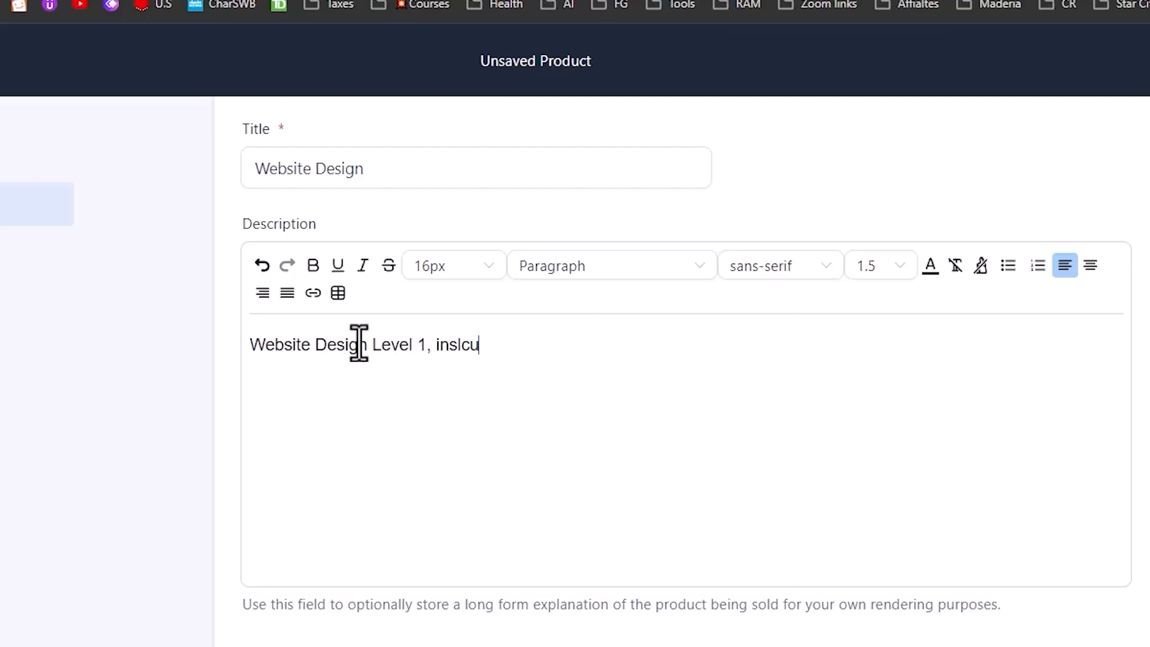
pyautogui.press('BackSpace')
pyautogui.press('BackSpace')
pyautogui.press('BackSpace')
pyautogui.press('BackSpace')
pyautogui.write('cludes Sales Page, Order f')
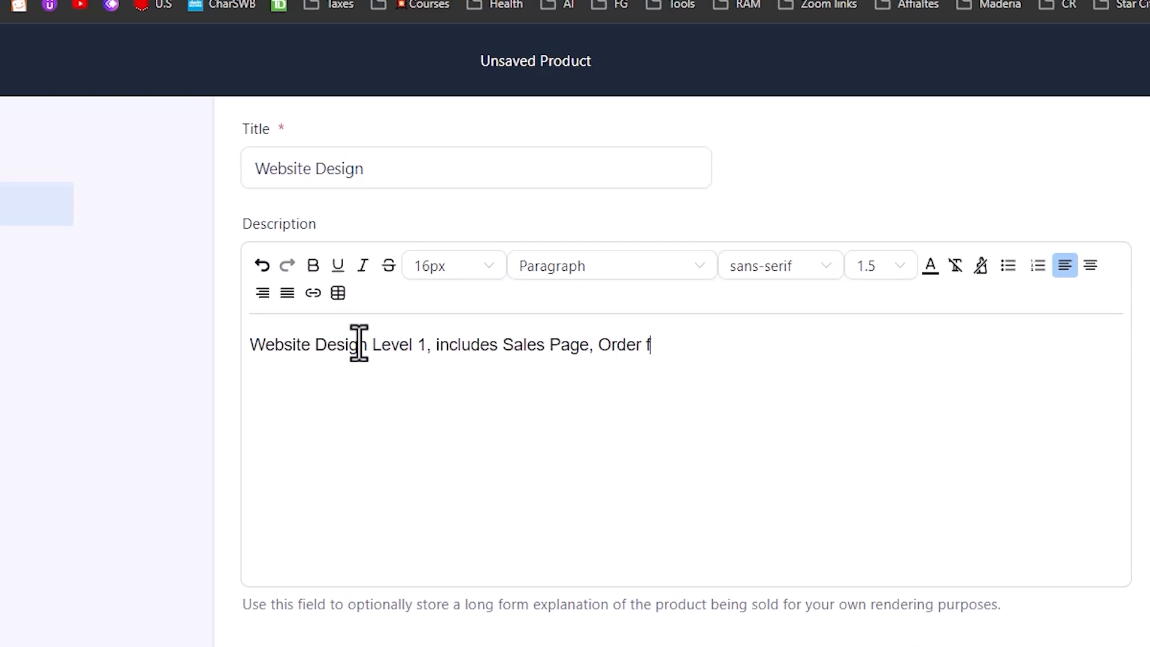
pyautogui.write('orm Page, OTO P')
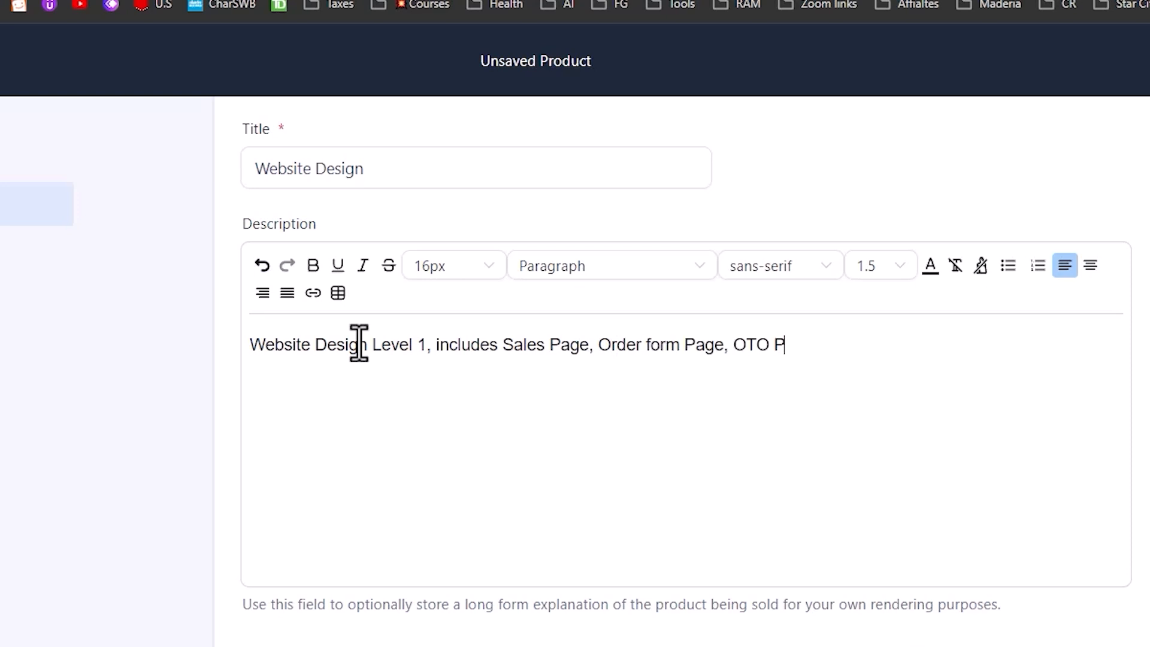
pyautogui.write('age and Thank Y')
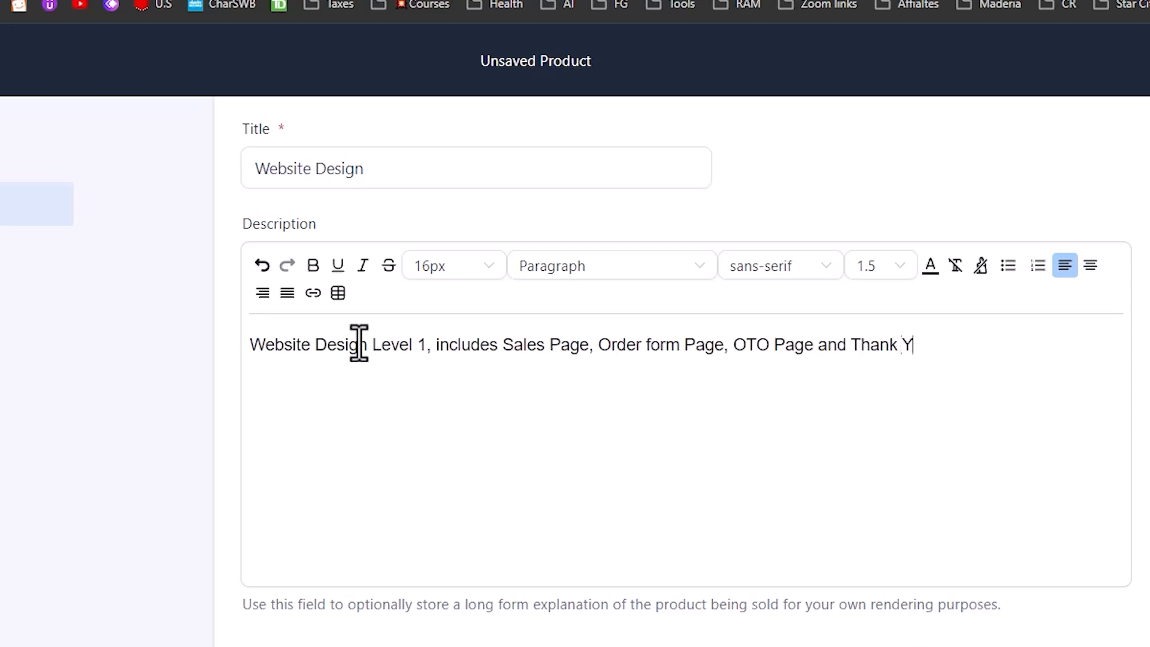
pyautogui.press('BackSpace')
pyautogui.press('BackSpace')
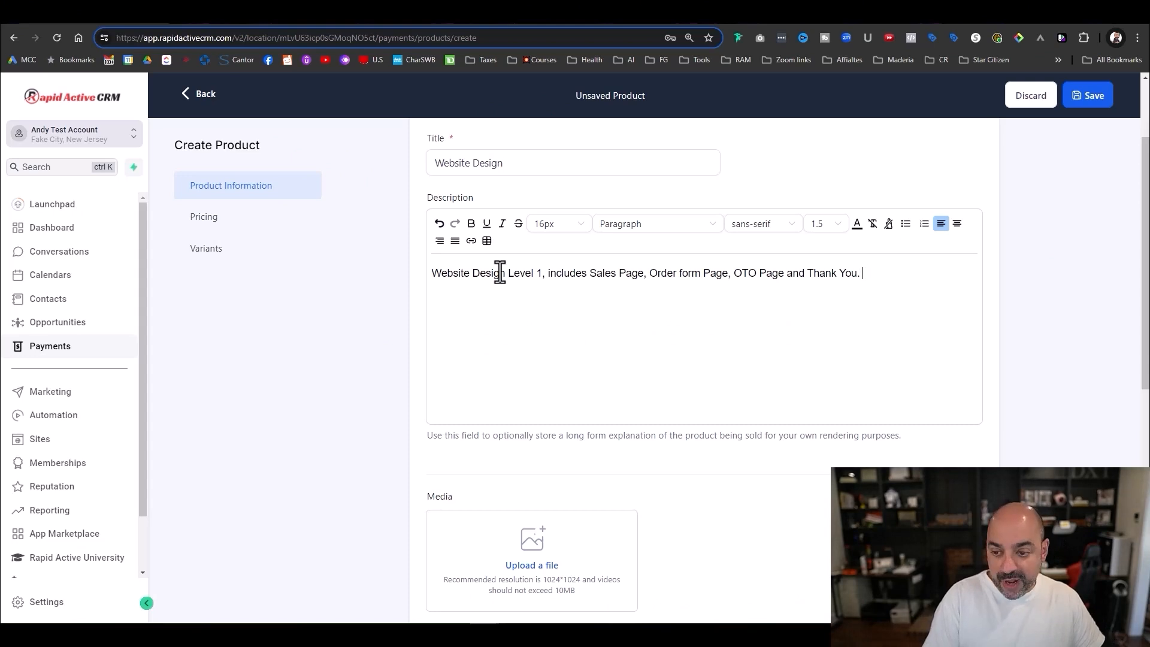
pyautogui.scroll(-4, 682, 250)
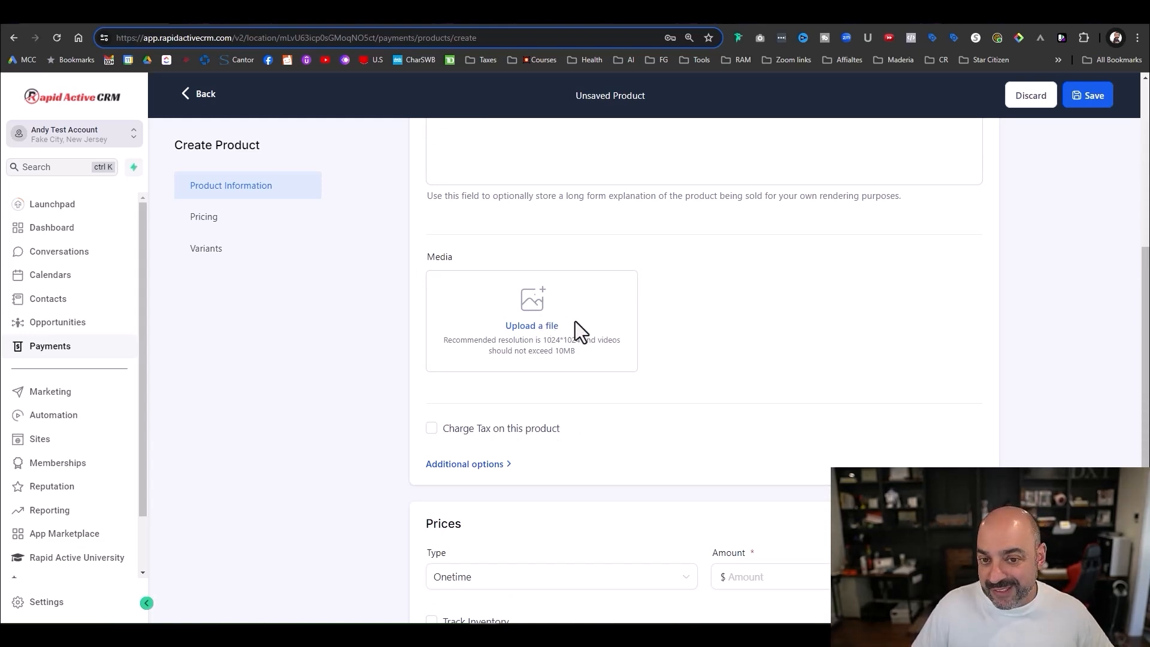
# - Check the Charge Tax options, find no taxes listed, and leave tax charging off
pyautogui.scroll(-1, 572, 371)
pyautogui.click(432, 368)
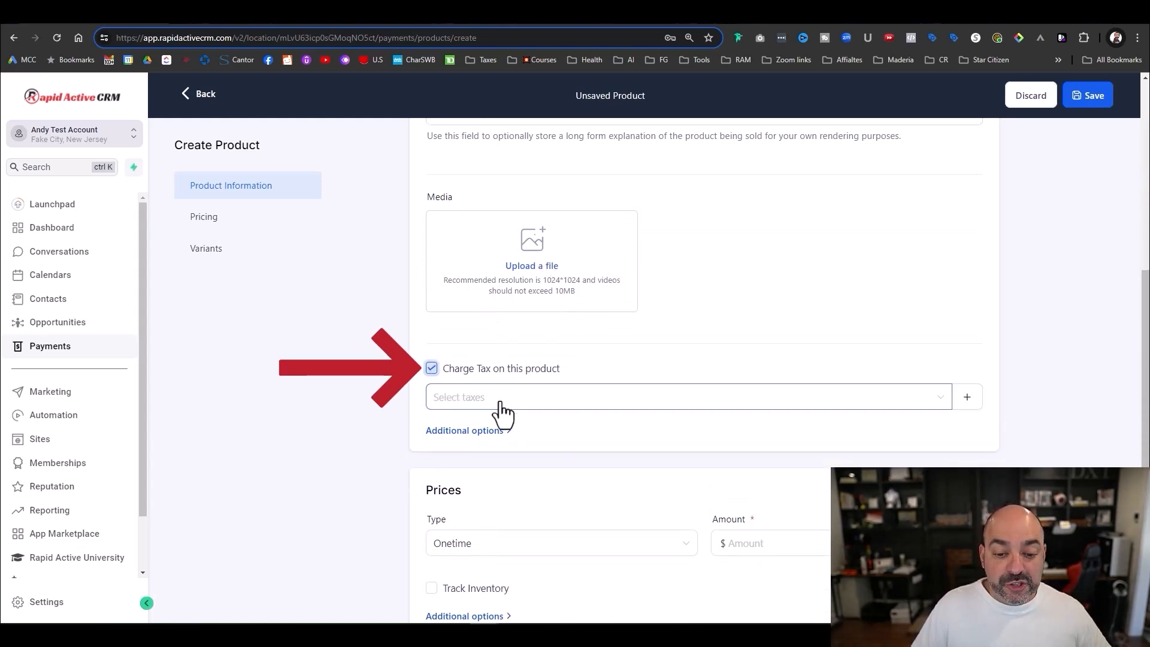
pyautogui.click(502, 403)
pyautogui.click(702, 350)
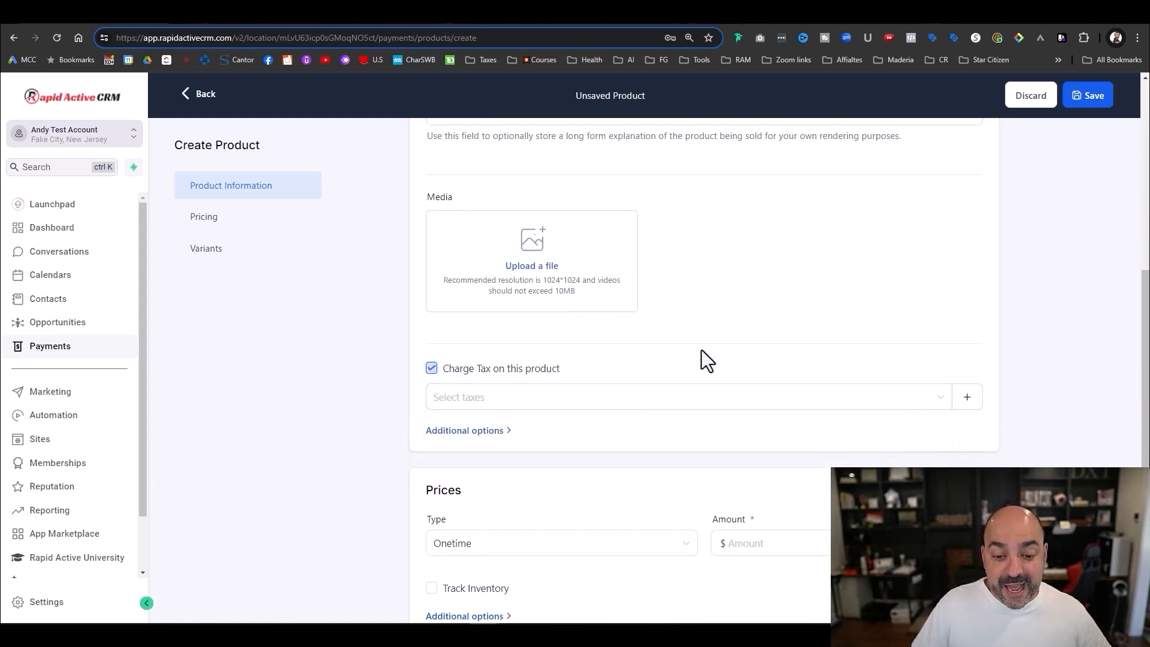
pyautogui.click(432, 370)
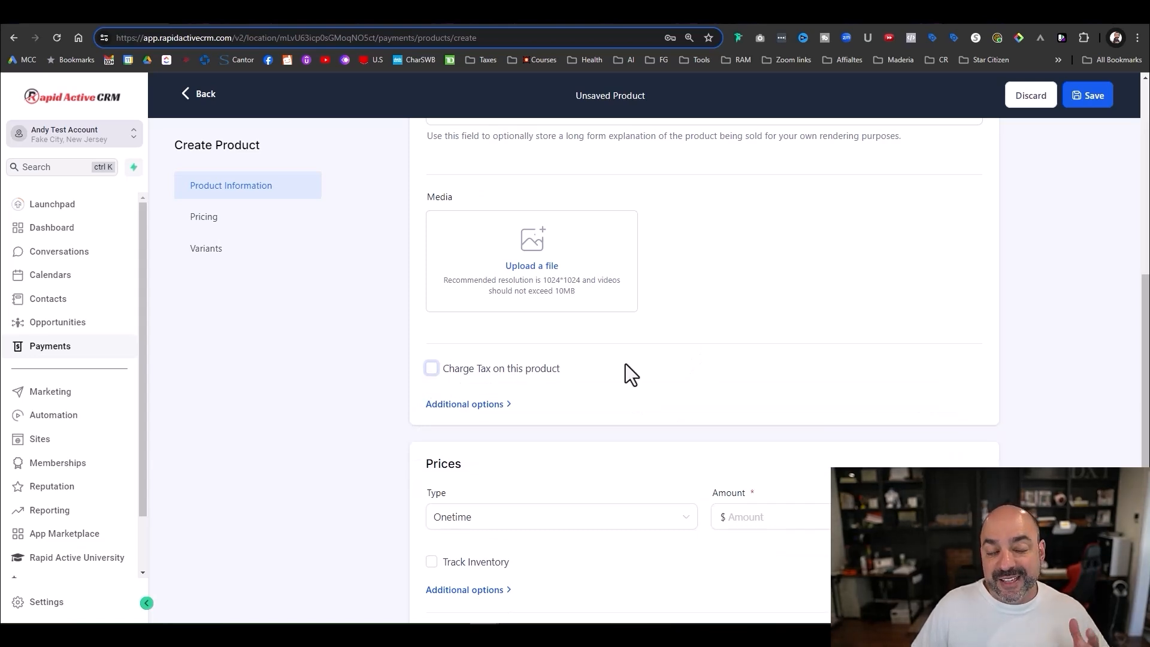
# - Enter a one-time price amount of 2500.00 and expand its additional options
pyautogui.scroll(-3, 622, 375)
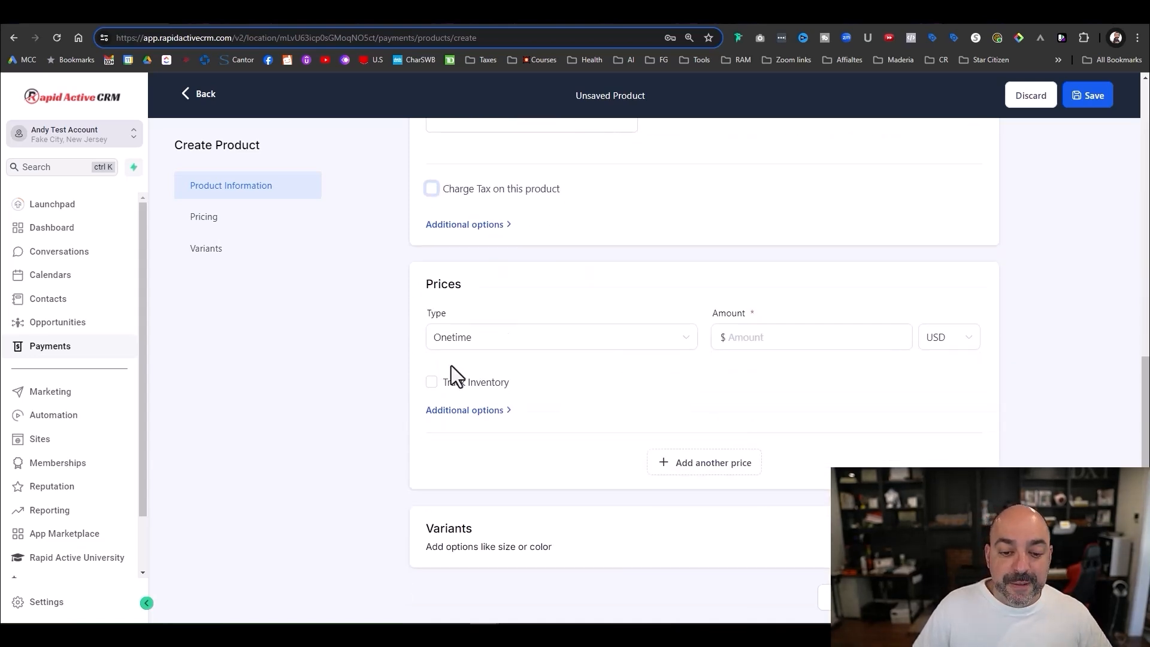
pyautogui.click(744, 339)
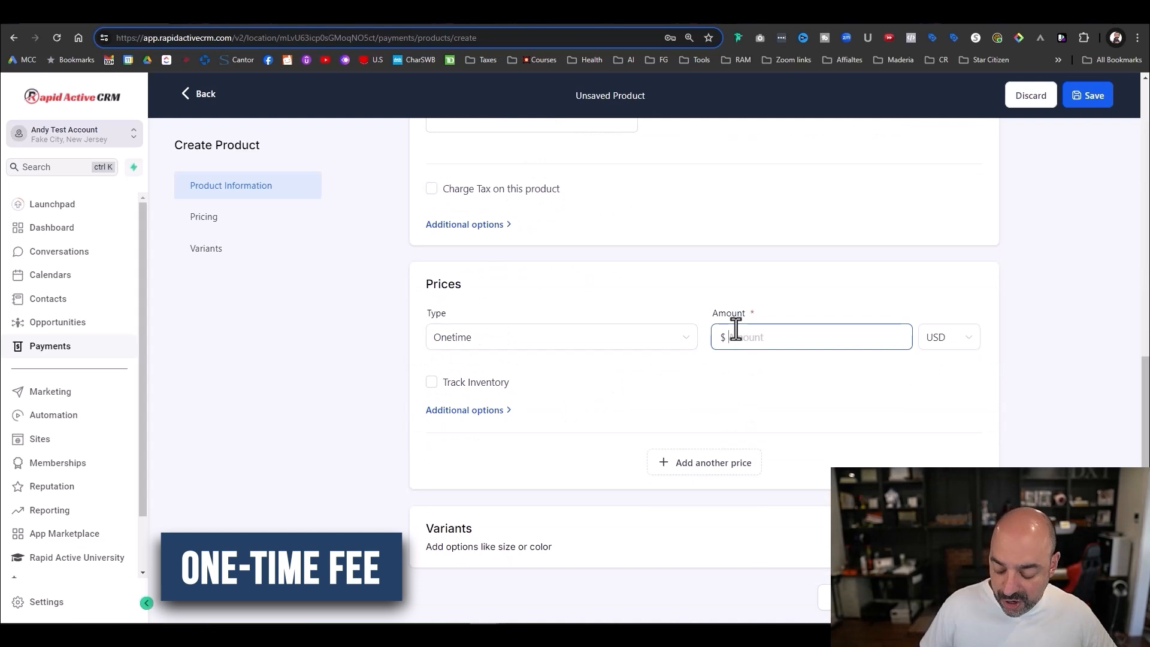
pyautogui.write('2500.00')
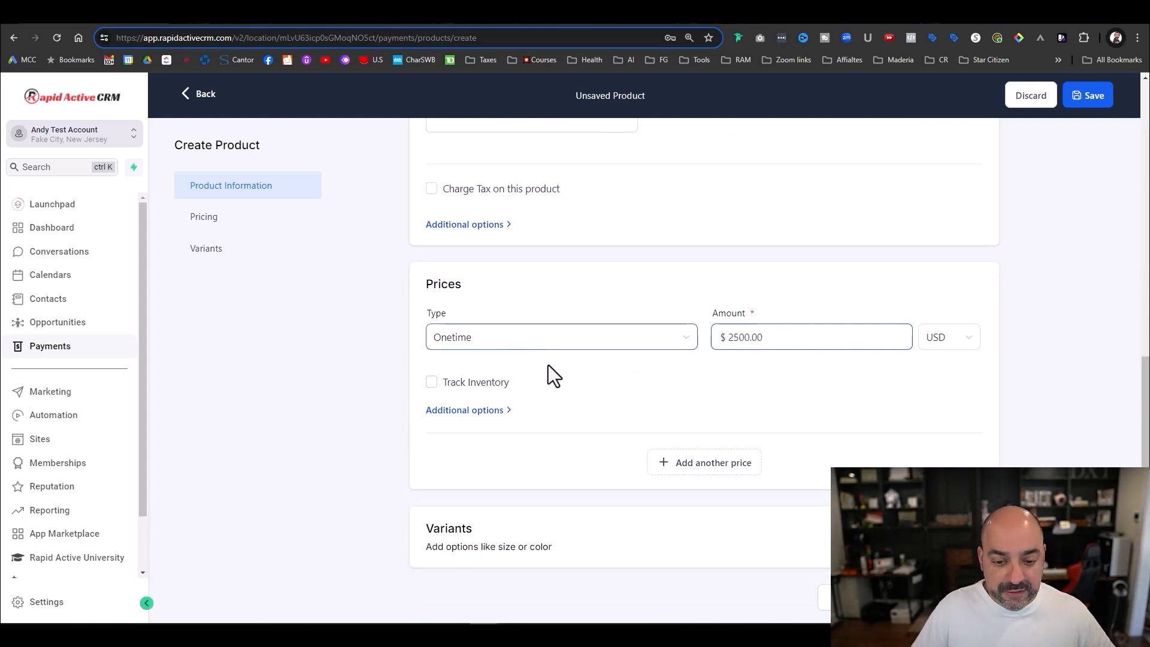
pyautogui.click(482, 410)
pyautogui.scroll(-2, 575, 414)
pyautogui.scroll(5, 539, 398)
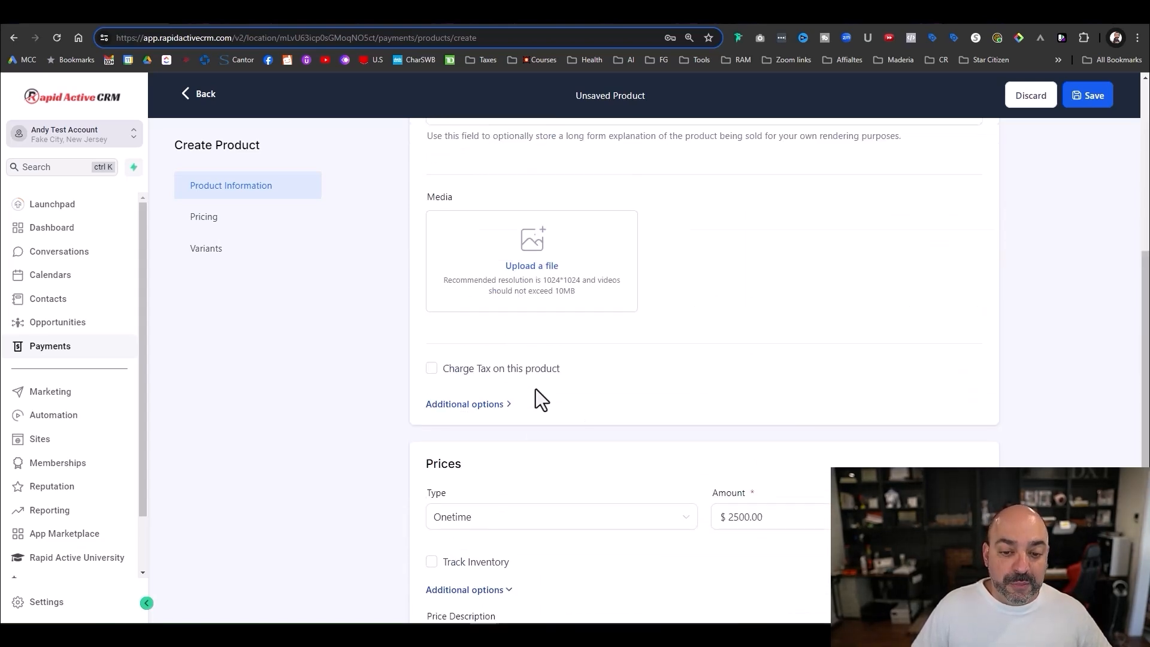
pyautogui.scroll(-4, 539, 397)
# - Fill the first price's description with 'AM - Website Design Level 1'
pyautogui.click(484, 410)
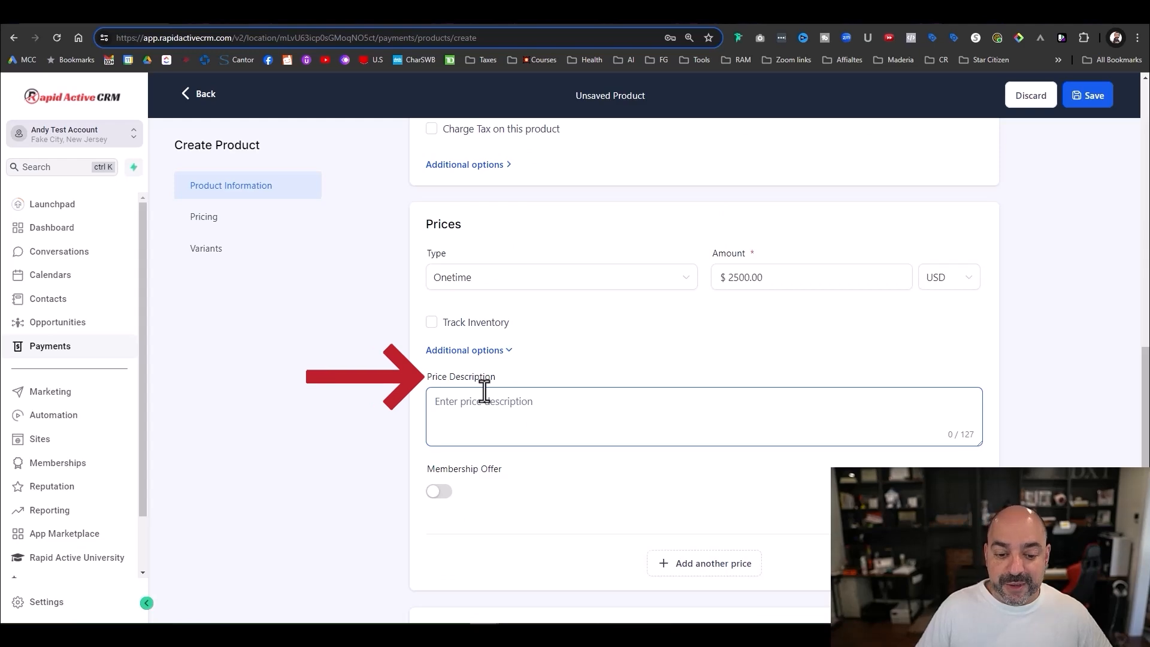
pyautogui.scroll(-1, 568, 300)
pyautogui.scroll(8, 568, 288)
pyautogui.scroll(3, 569, 288)
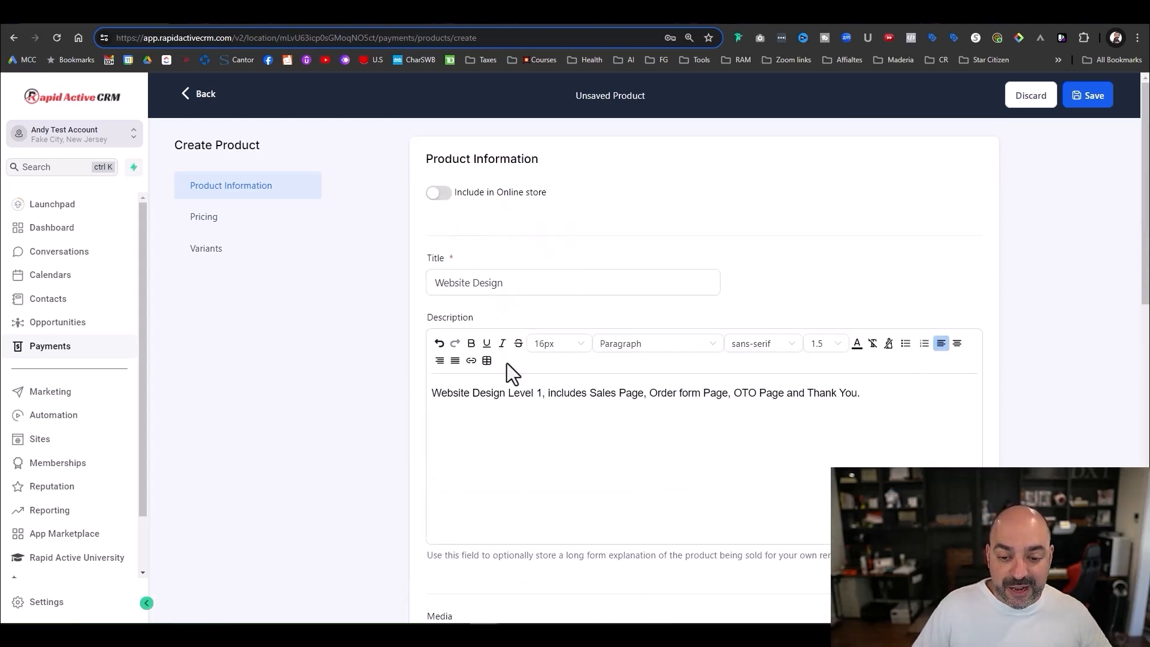
pyautogui.moveTo(542, 393); pyautogui.dragTo(422, 388)
pyautogui.hotkey('ctrl', 'c')
pyautogui.scroll(-12, 454, 405)
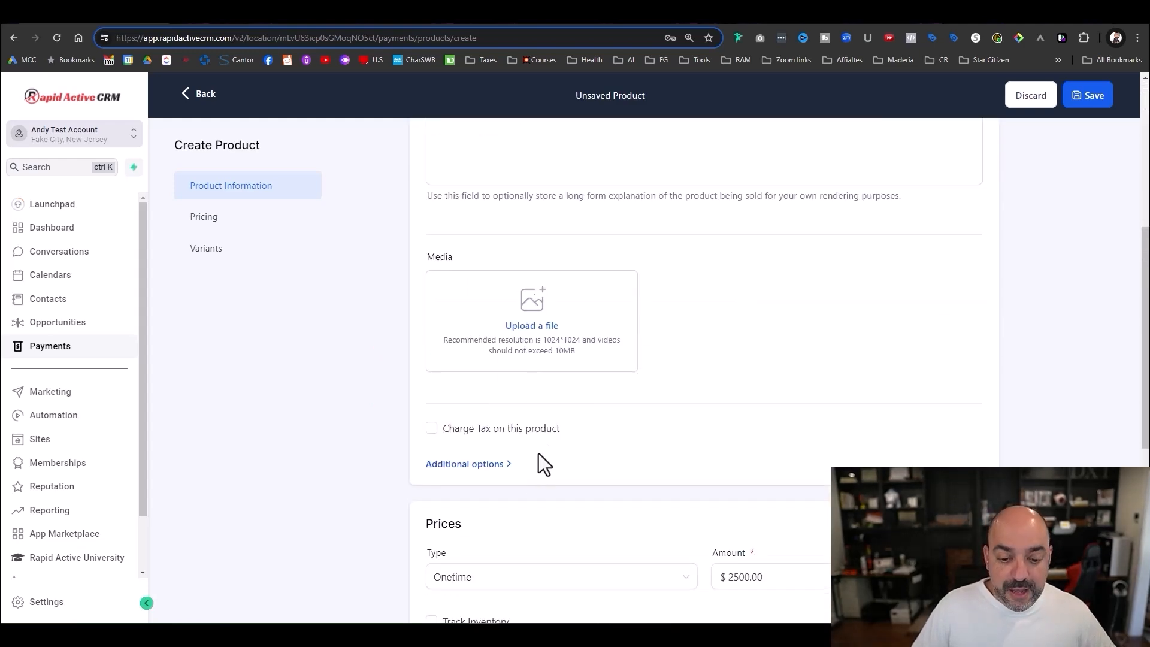
pyautogui.hotkey('ctrl', 'v')
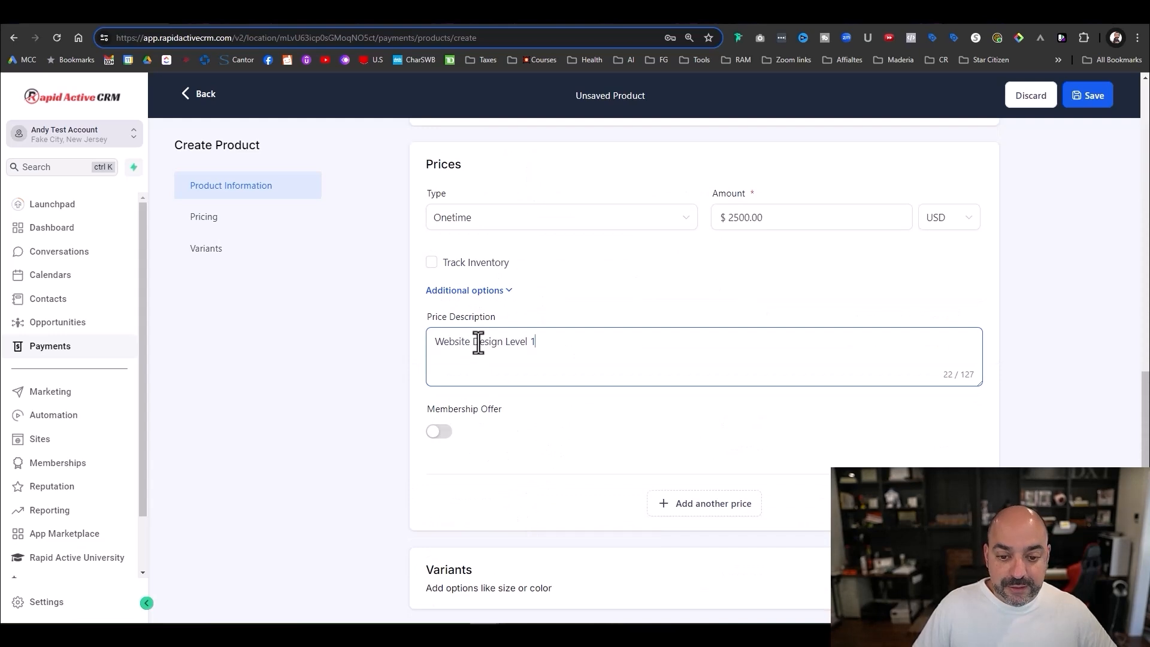
pyautogui.press('Home')
pyautogui.write('AM-')
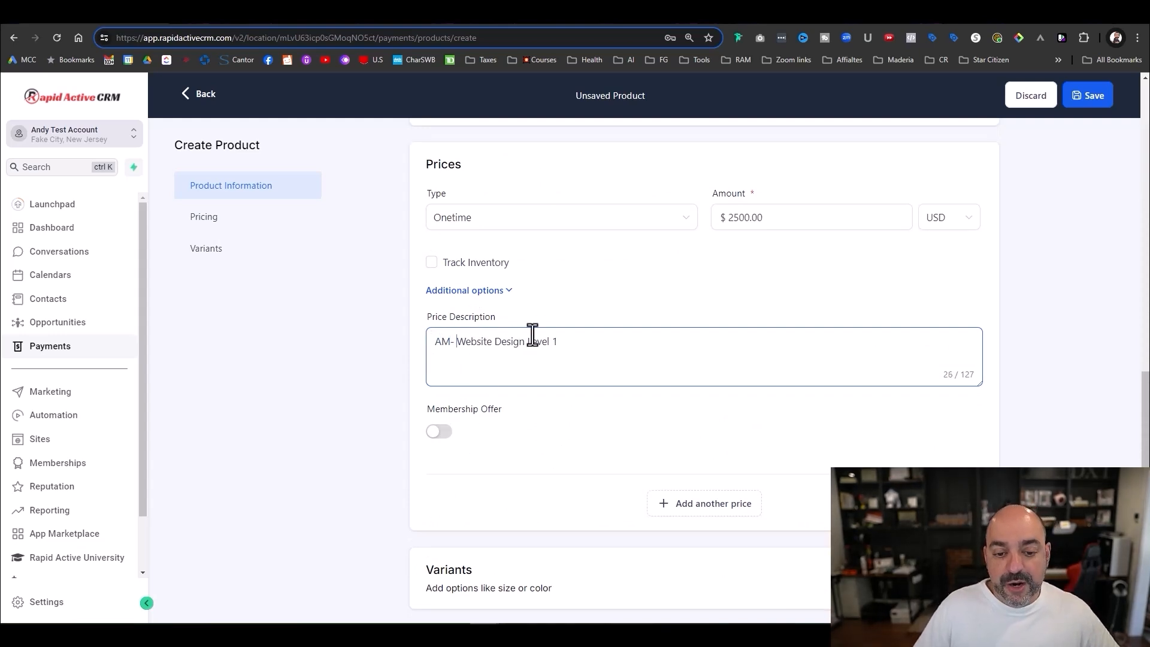
pyautogui.press('Left')
pyautogui.press('Left')
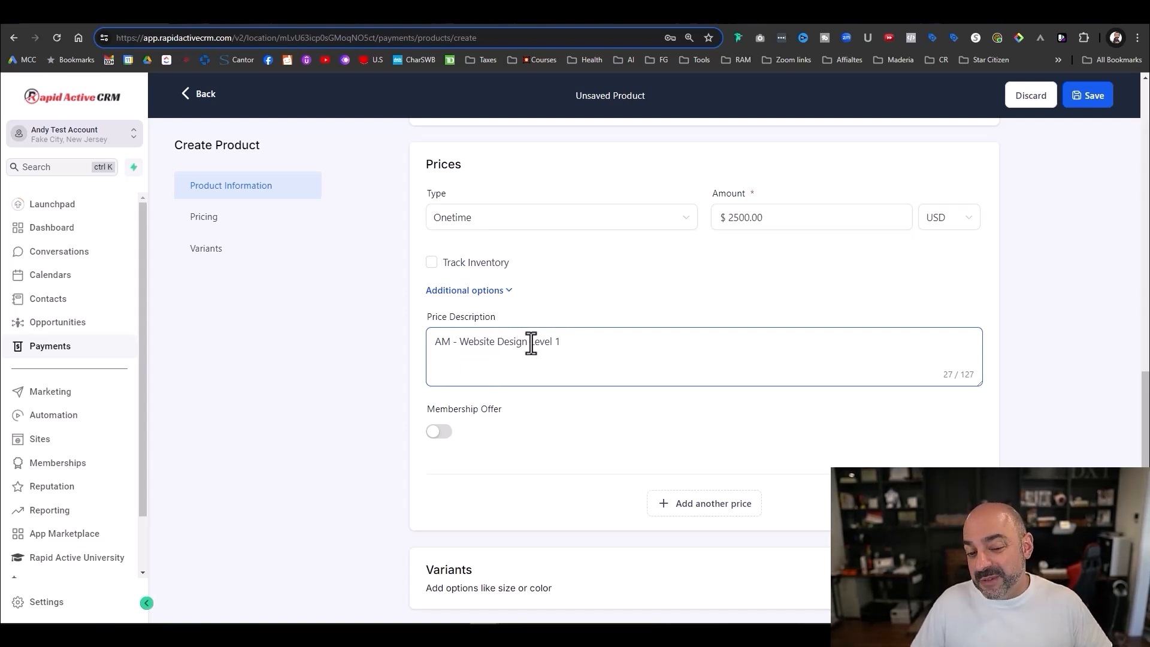
pyautogui.moveTo(530, 343); pyautogui.dragTo(395, 346)
pyautogui.scroll(-1, 512, 356)
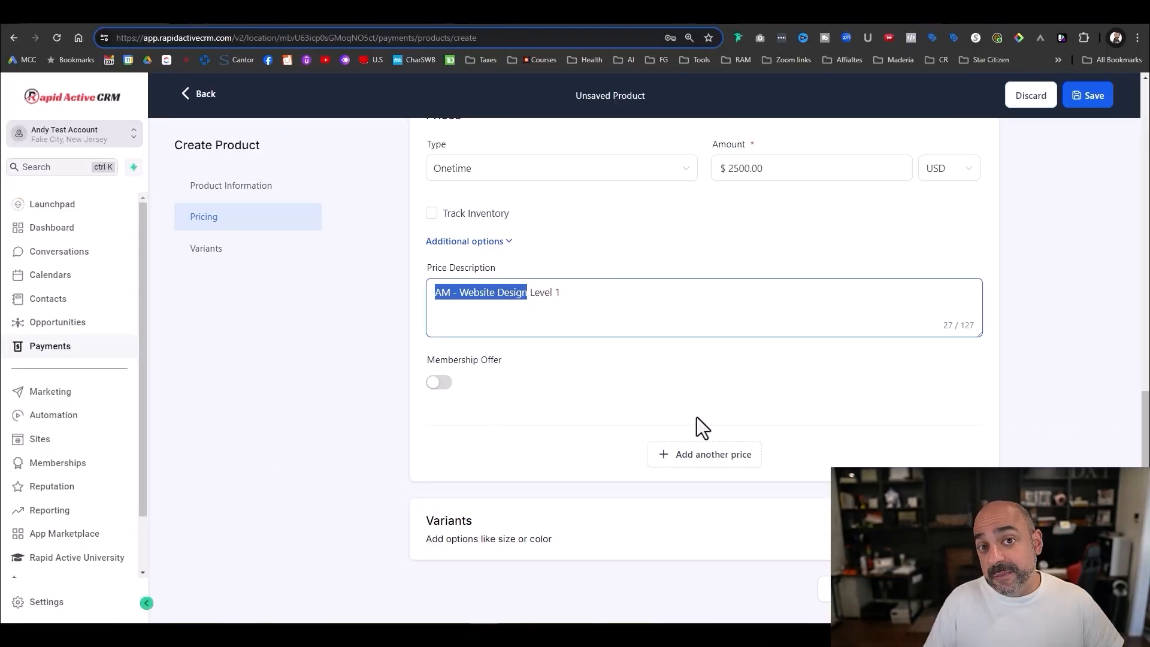
# - Add a second price to the product
pyautogui.click(694, 454)
pyautogui.scroll(-3, 701, 362)
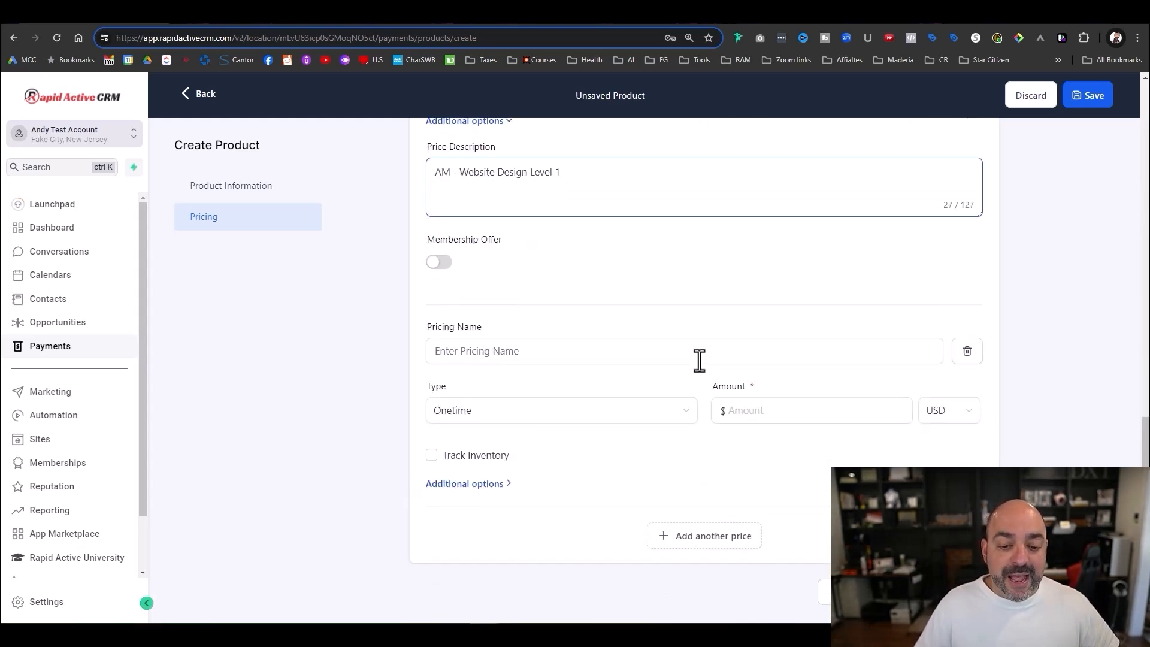
pyautogui.scroll(4, 584, 354)
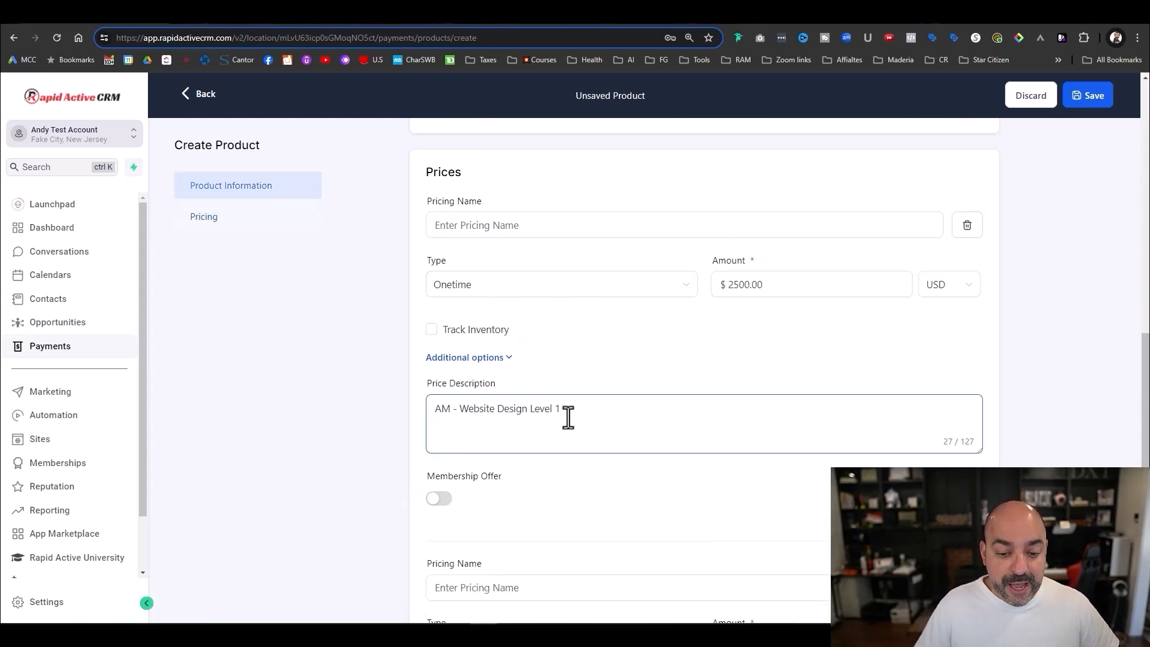
pyautogui.moveTo(568, 416); pyautogui.dragTo(316, 416)
pyautogui.hotkey('ctrl', 'c')
pyautogui.scroll(-4, 449, 428)
# - Name it 'AM - Website Design Level 1 2 Pay/ 1250 Now and 1250 in 30 days' and make it Recurring
pyautogui.click(470, 350)
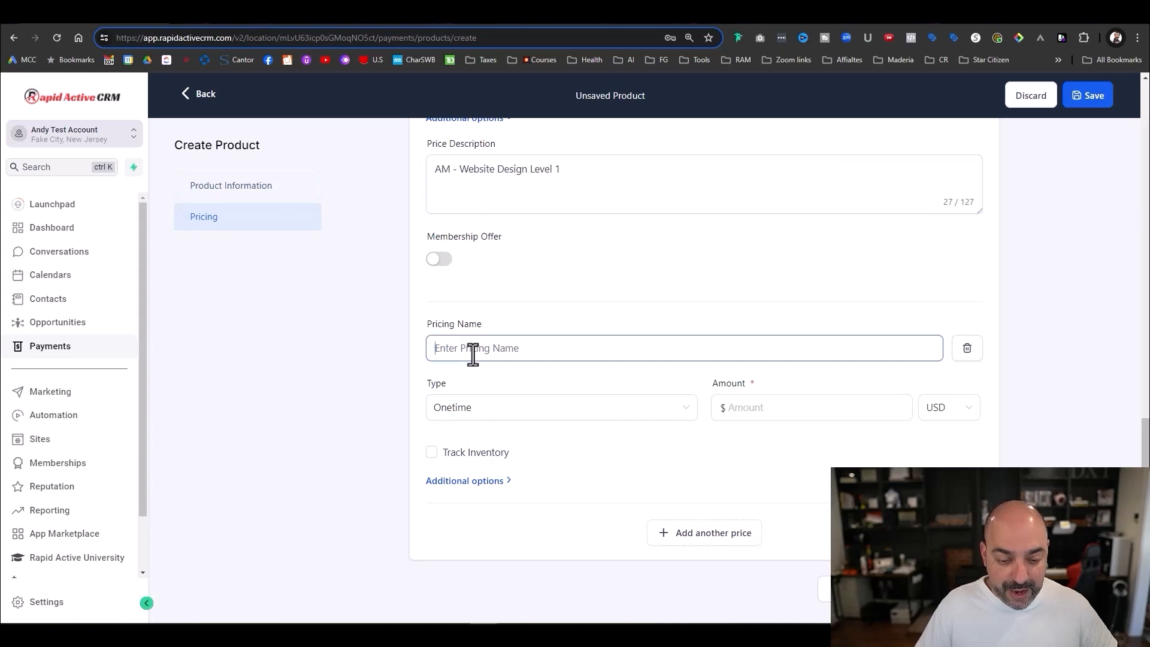
pyautogui.hotkey('ctrl', 'v')
pyautogui.write('2')
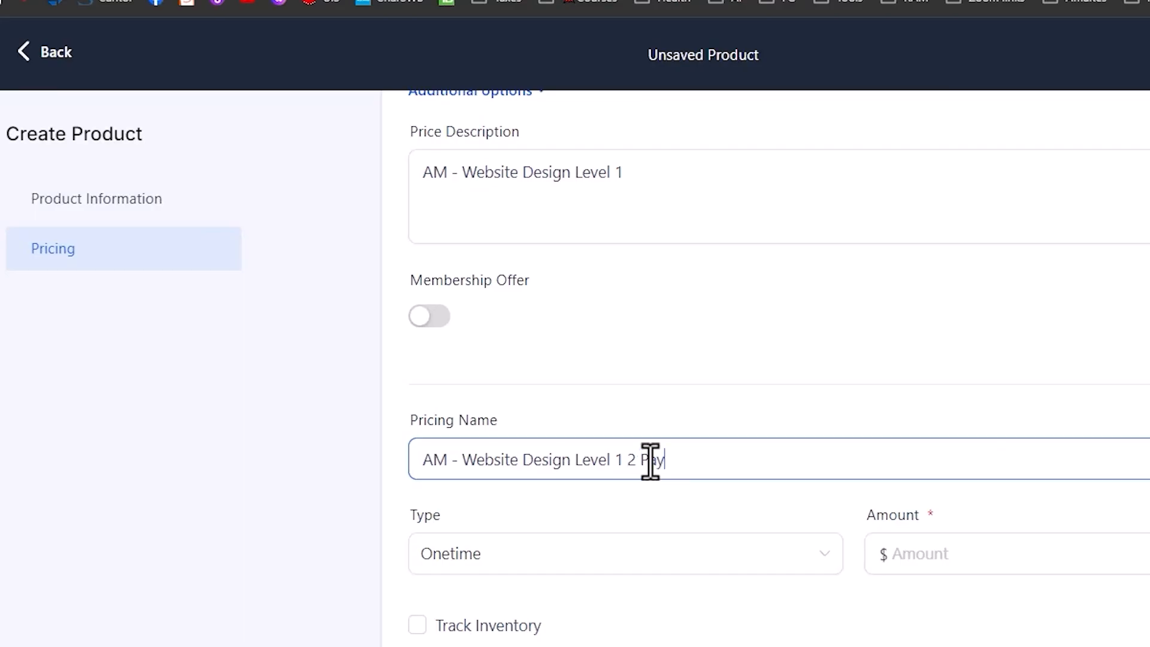
pyautogui.write(' Pay/ 1240 Now and !250')
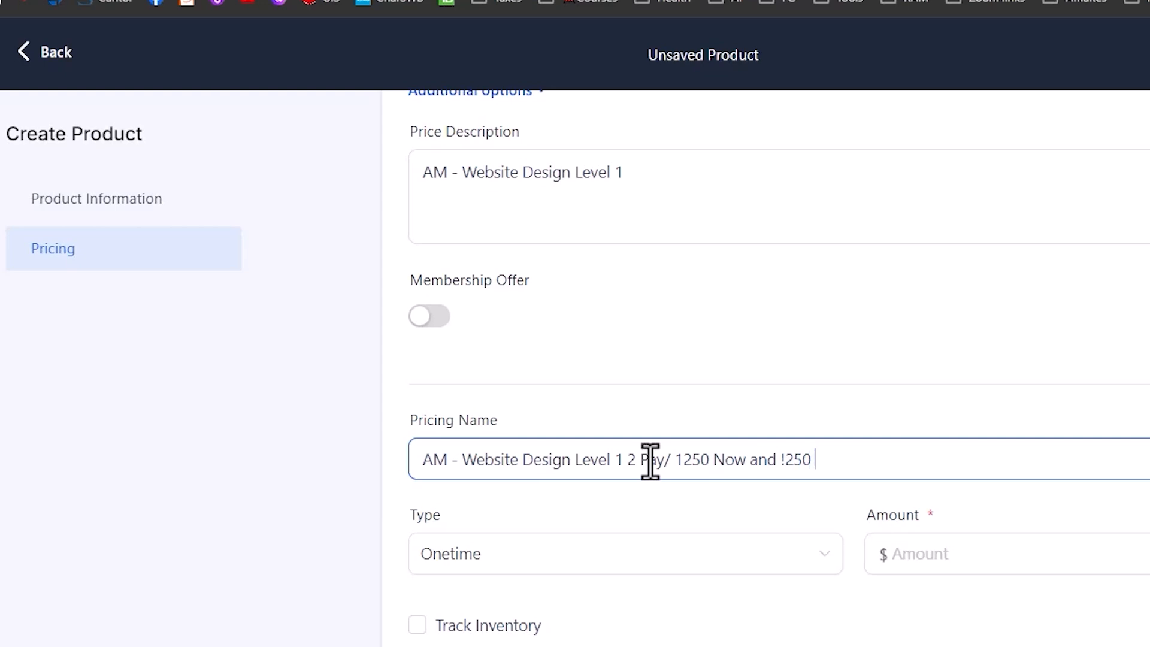
pyautogui.write('#0')
pyautogui.press('BackSpace')
pyautogui.press('BackSpace')
pyautogui.press('BackSpace')
pyautogui.press('BackSpace')
pyautogui.write('1250 in 30 days')
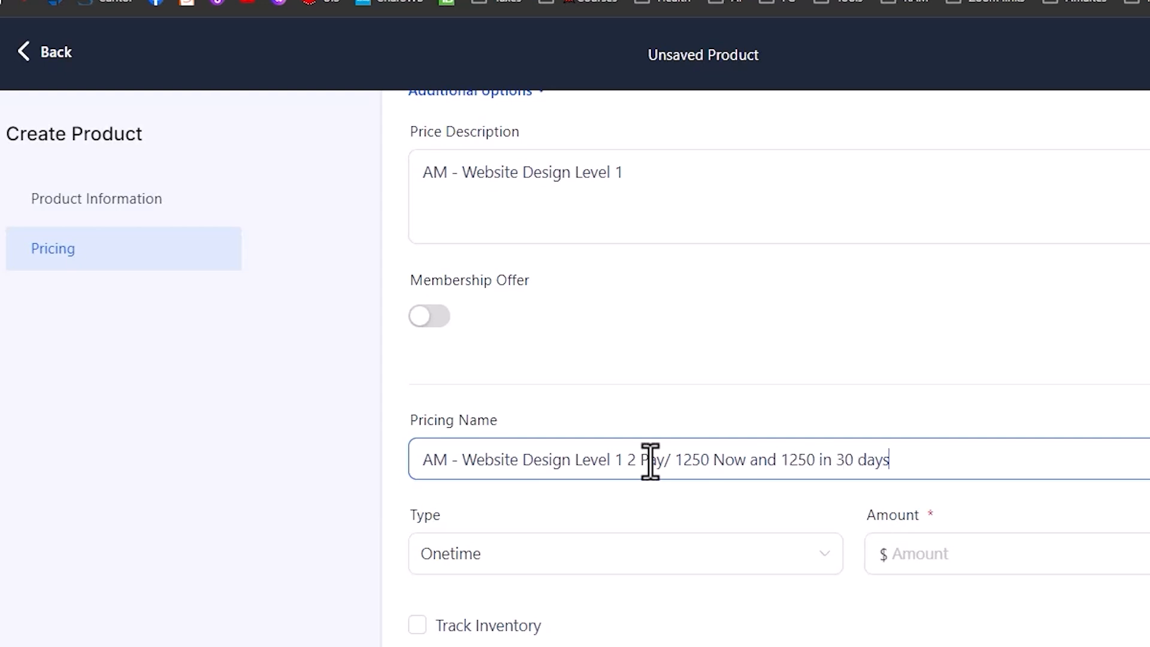
pyautogui.click(652, 554)
pyautogui.click(549, 466)
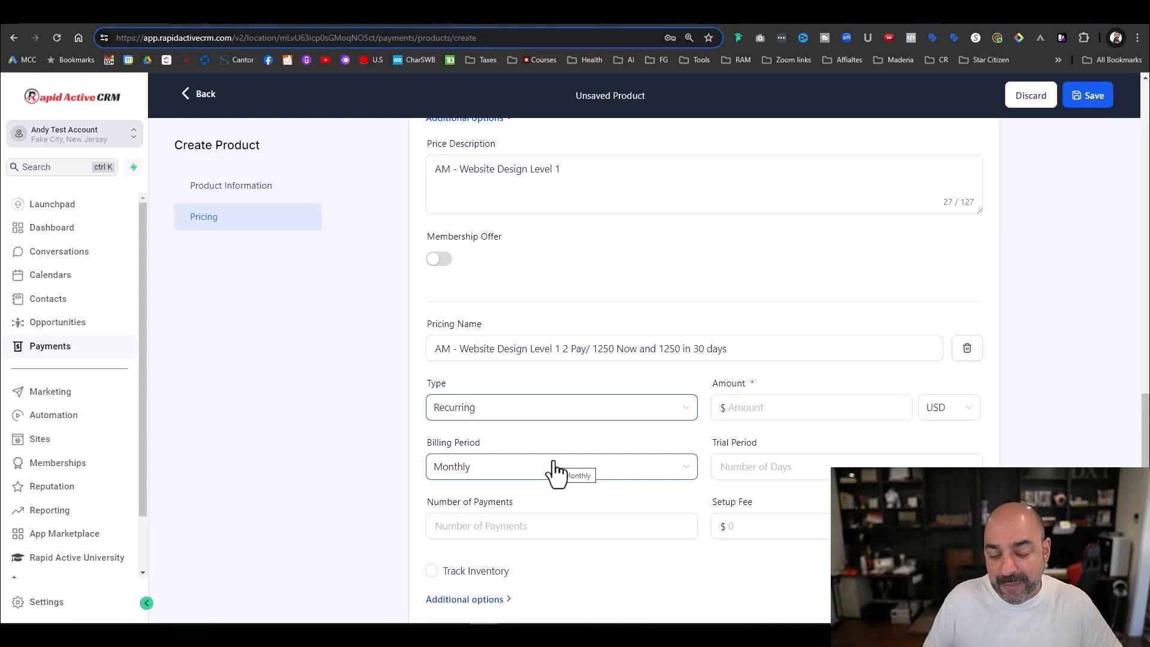
# - Set the recurring price amount to 1250.00, leaving Number of Payments blank after trying values
pyautogui.click(804, 398)
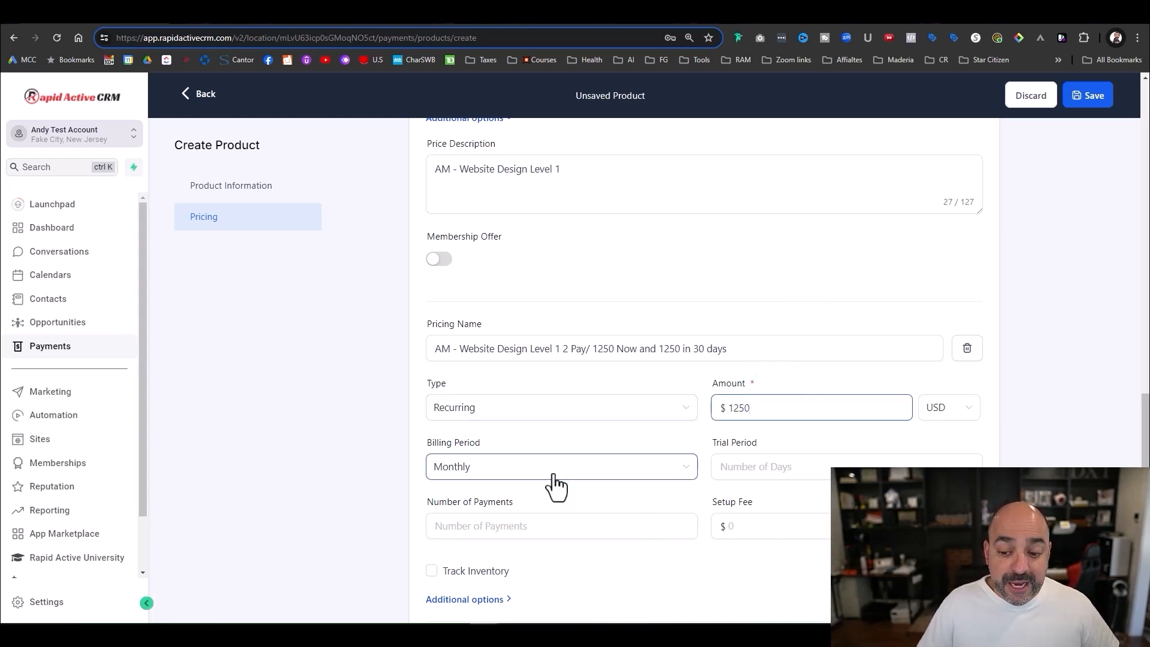
pyautogui.click(726, 470)
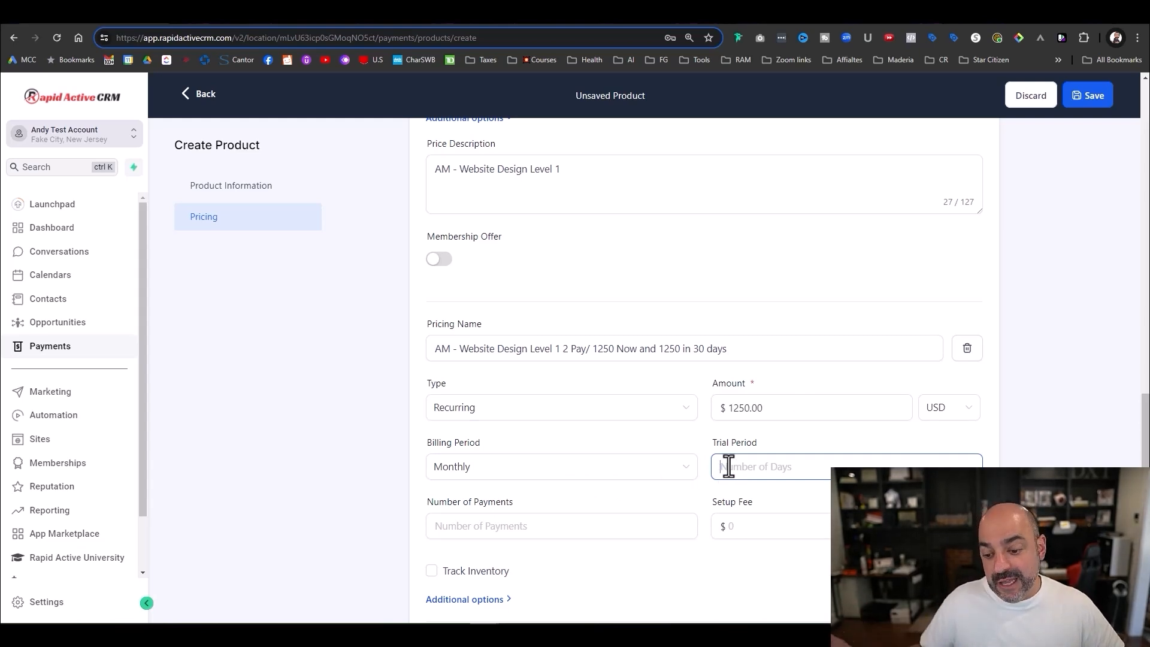
pyautogui.click(613, 533)
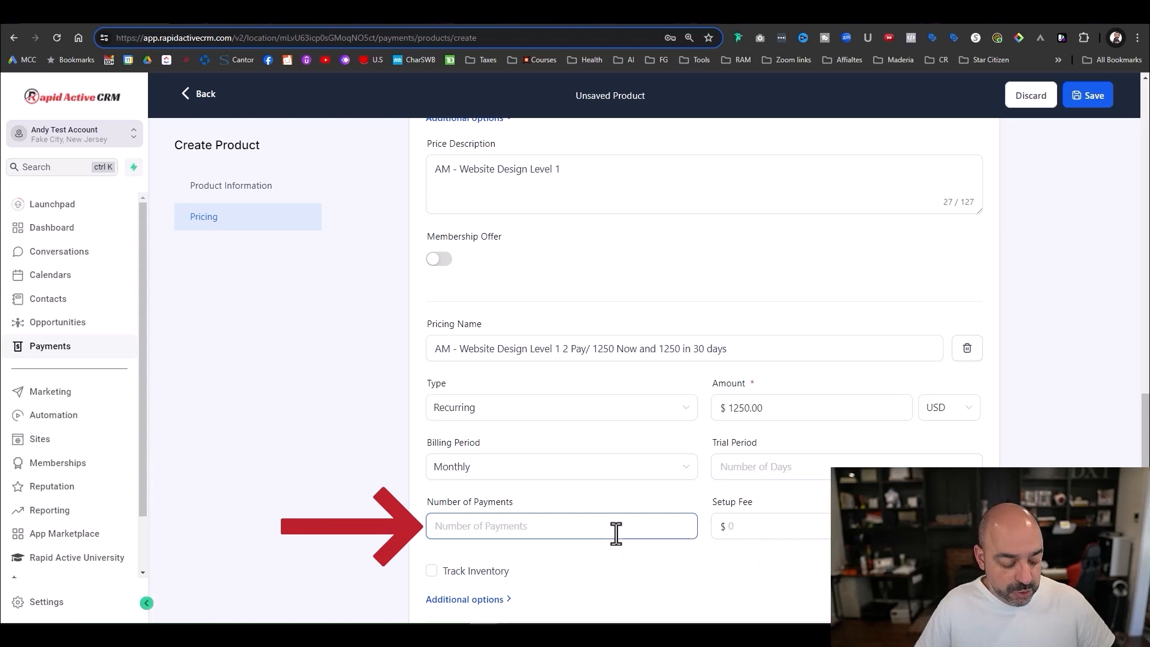
pyautogui.write('2')
pyautogui.click(743, 527)
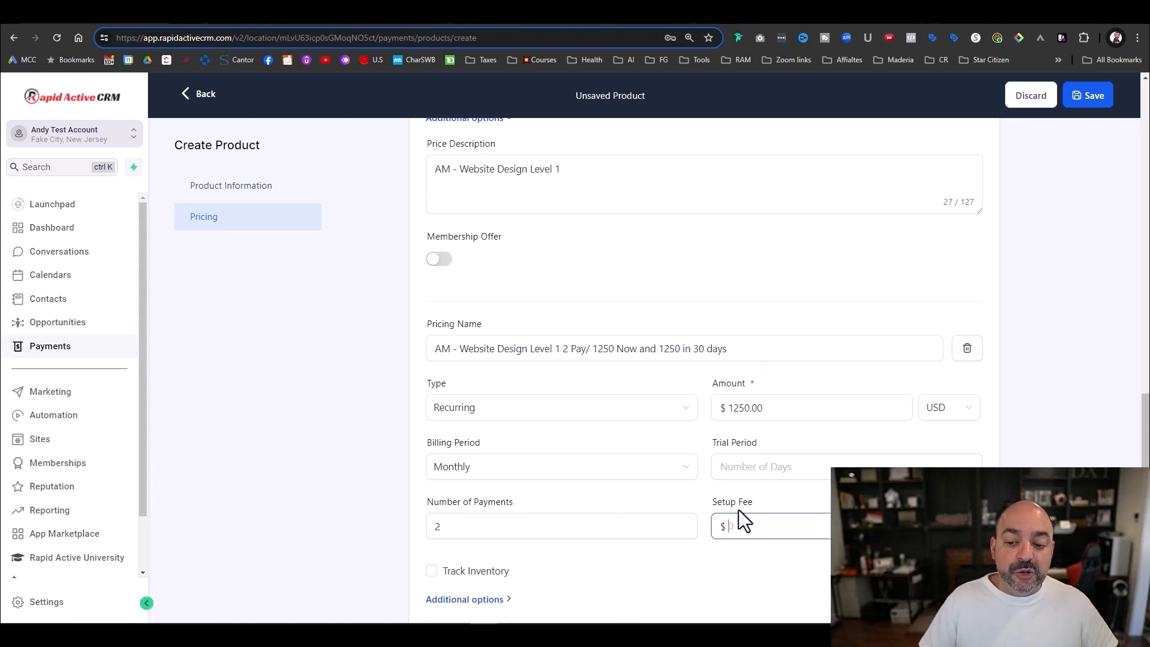
pyautogui.click(550, 526)
pyautogui.click(743, 410)
pyautogui.moveTo(743, 410); pyautogui.dragTo(716, 411)
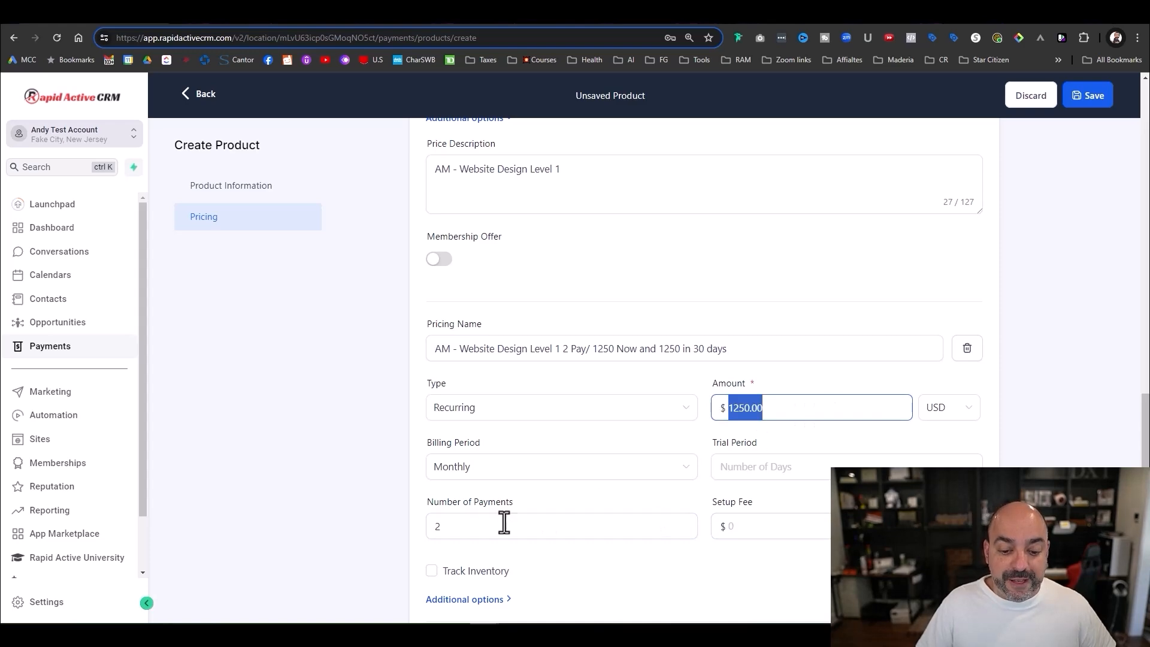
pyautogui.moveTo(502, 524); pyautogui.dragTo(399, 532)
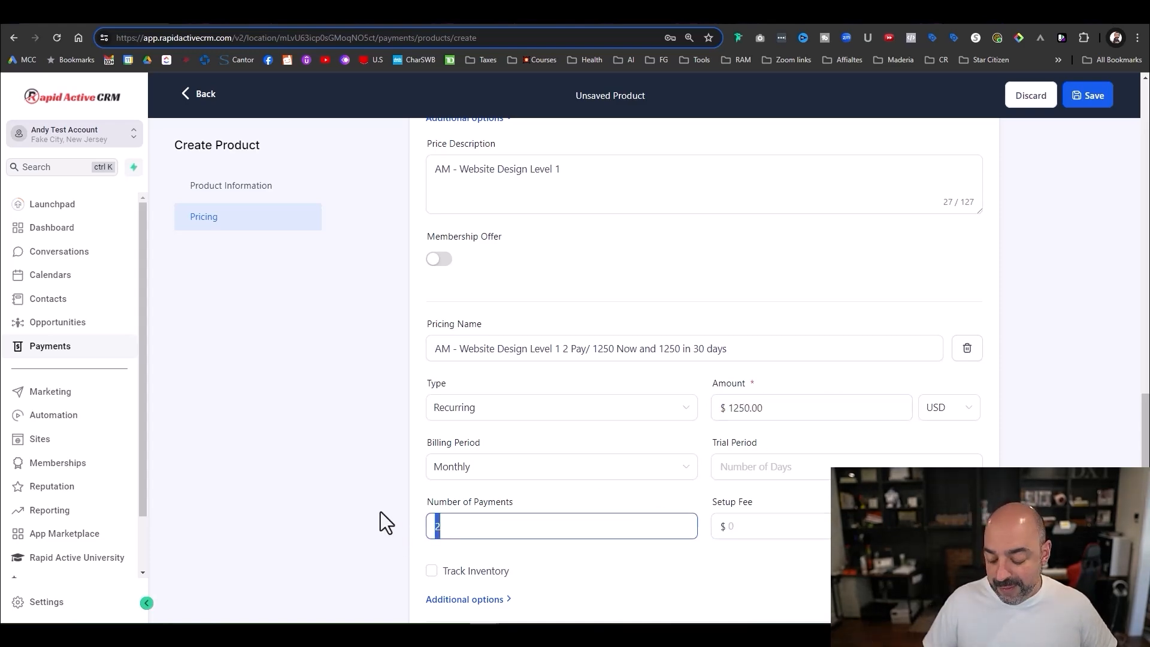
pyautogui.write('4')
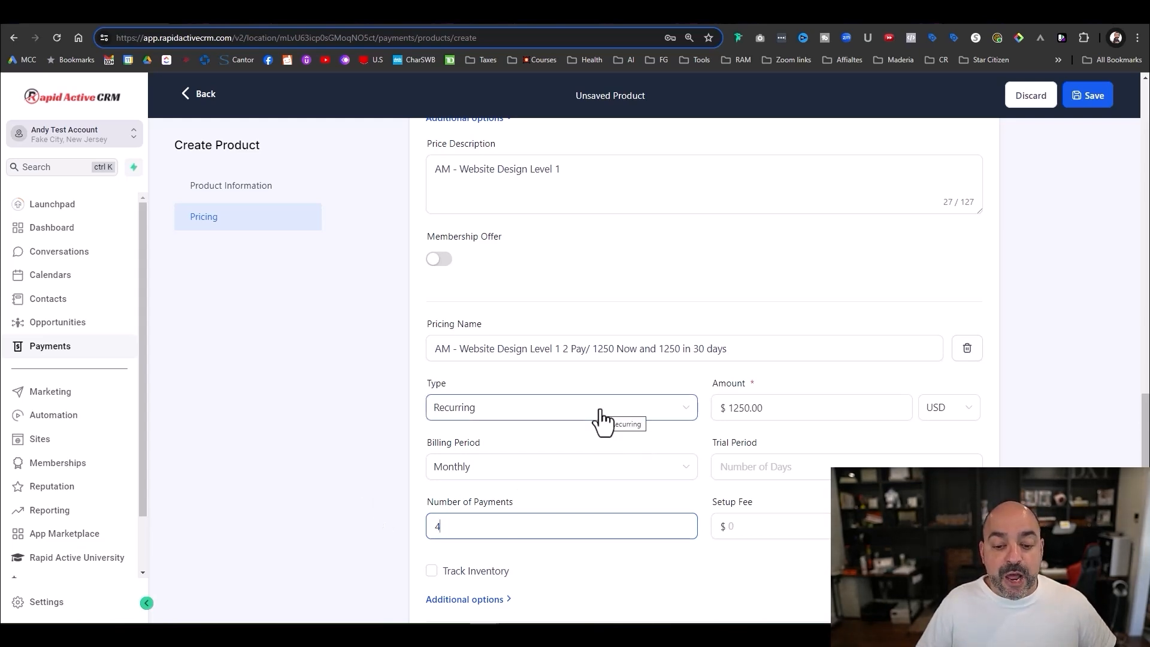
pyautogui.press('BackSpace')
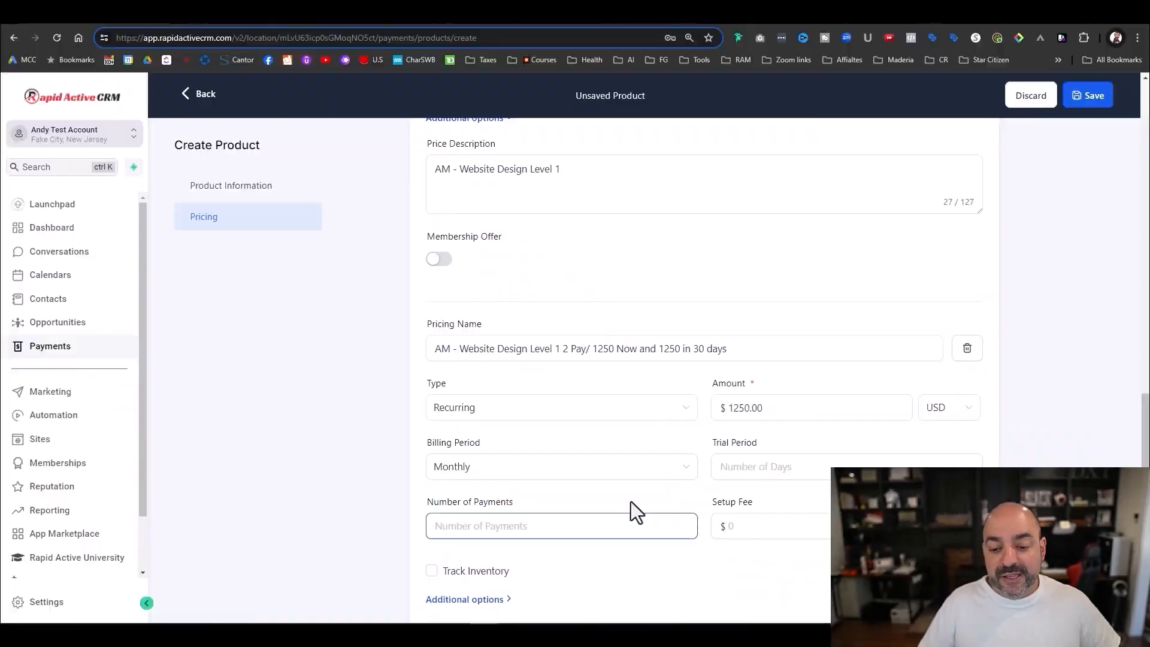
# - Set the billing period to Monthly after briefly trying Weekly
pyautogui.click(608, 470)
pyautogui.click(524, 521)
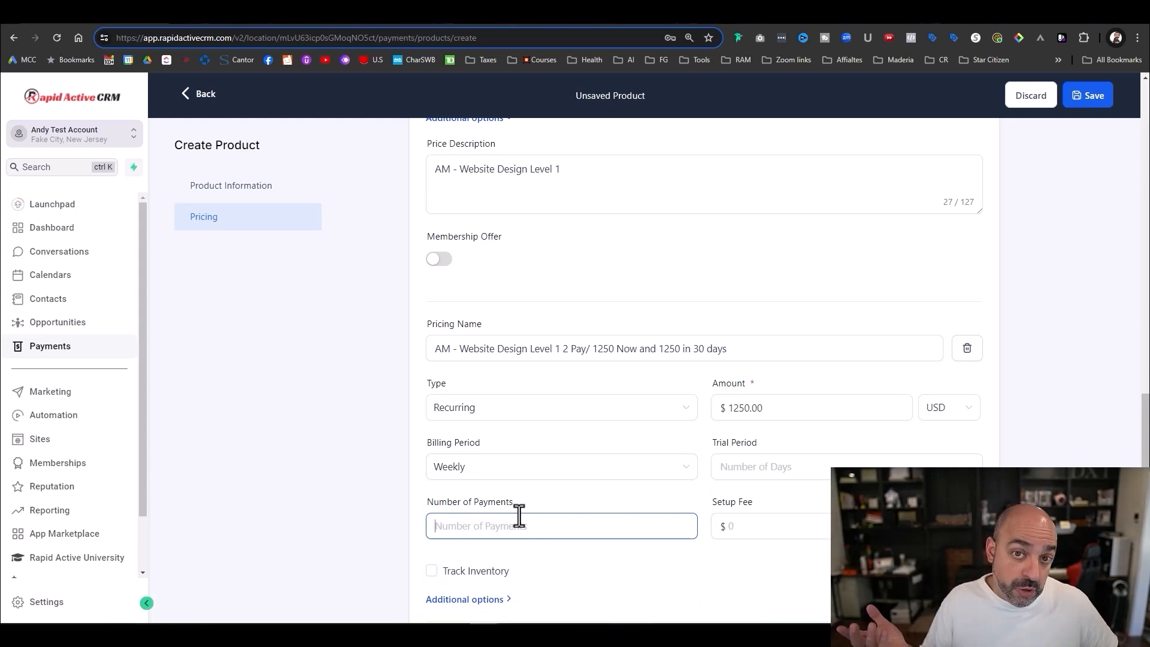
pyautogui.click(553, 461)
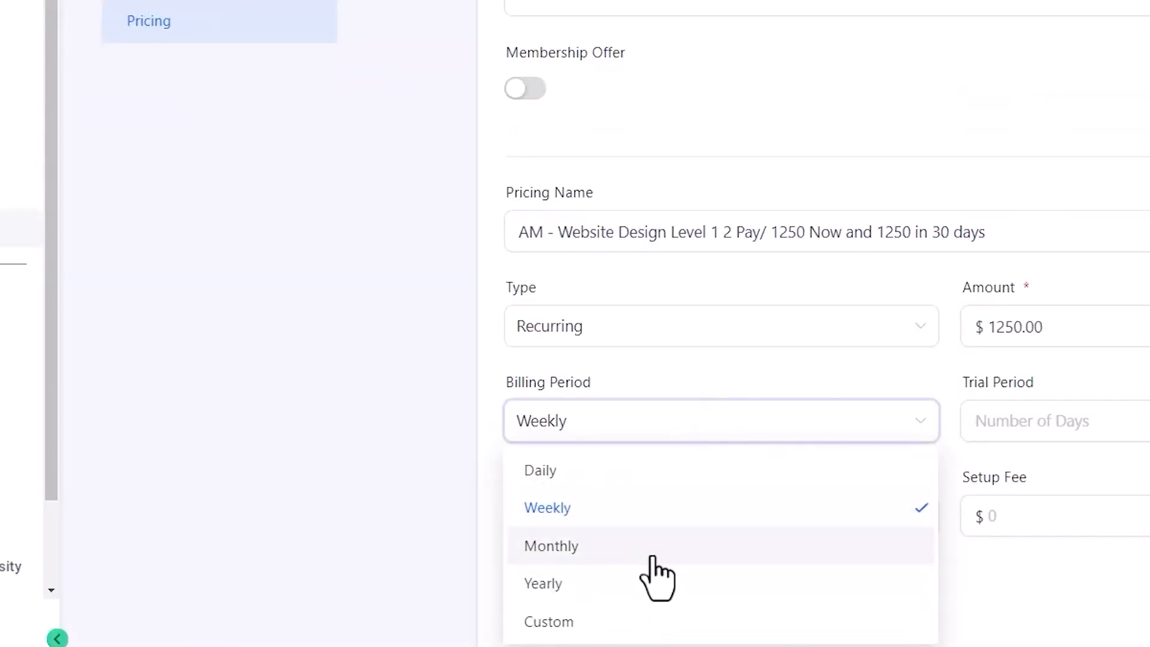
pyautogui.click(653, 551)
pyautogui.click(974, 419)
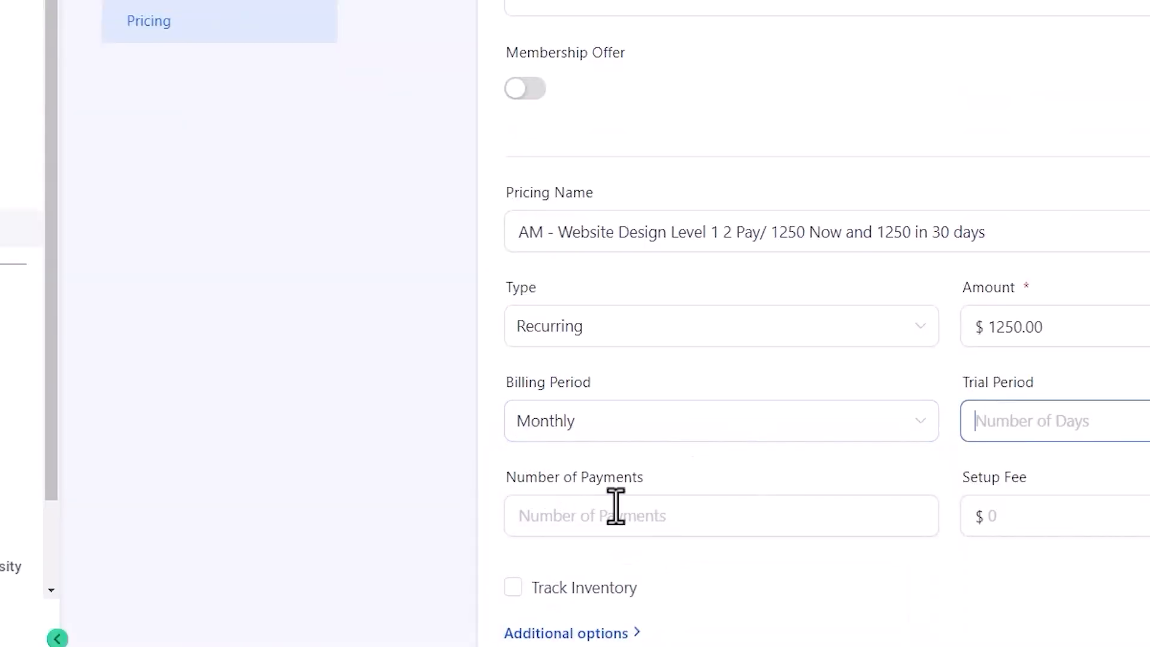
# - Set the recurring price's number of payments to 2
pyautogui.click(614, 512)
pyautogui.write('2')
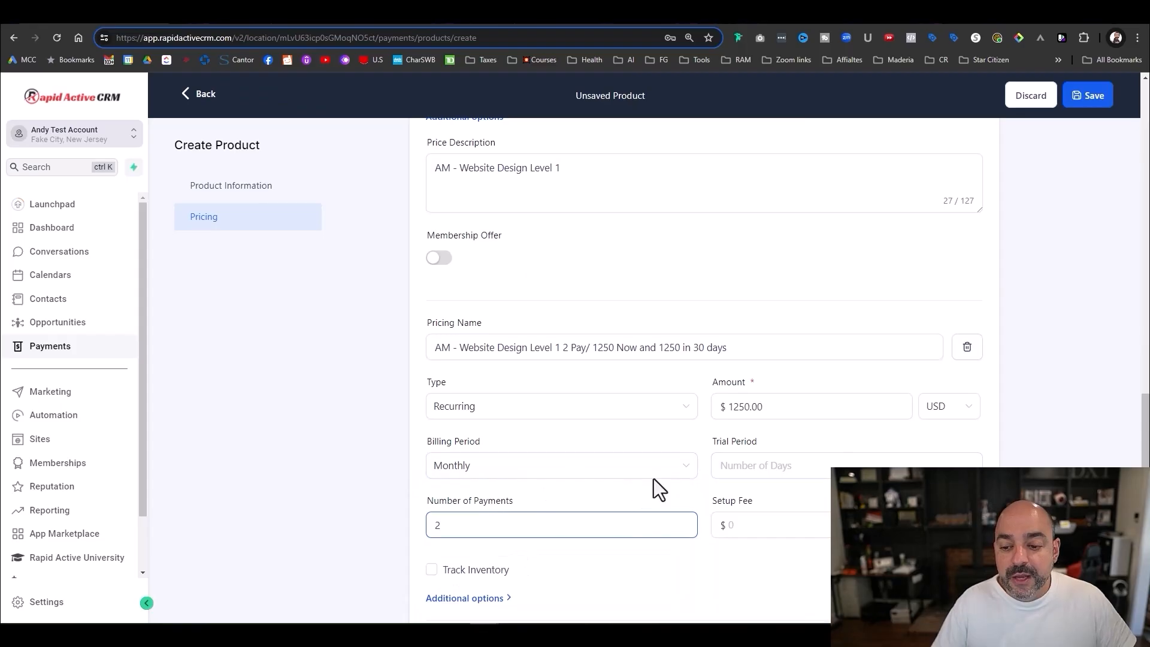
pyautogui.scroll(-2, 871, 459)
pyautogui.scroll(4, 723, 369)
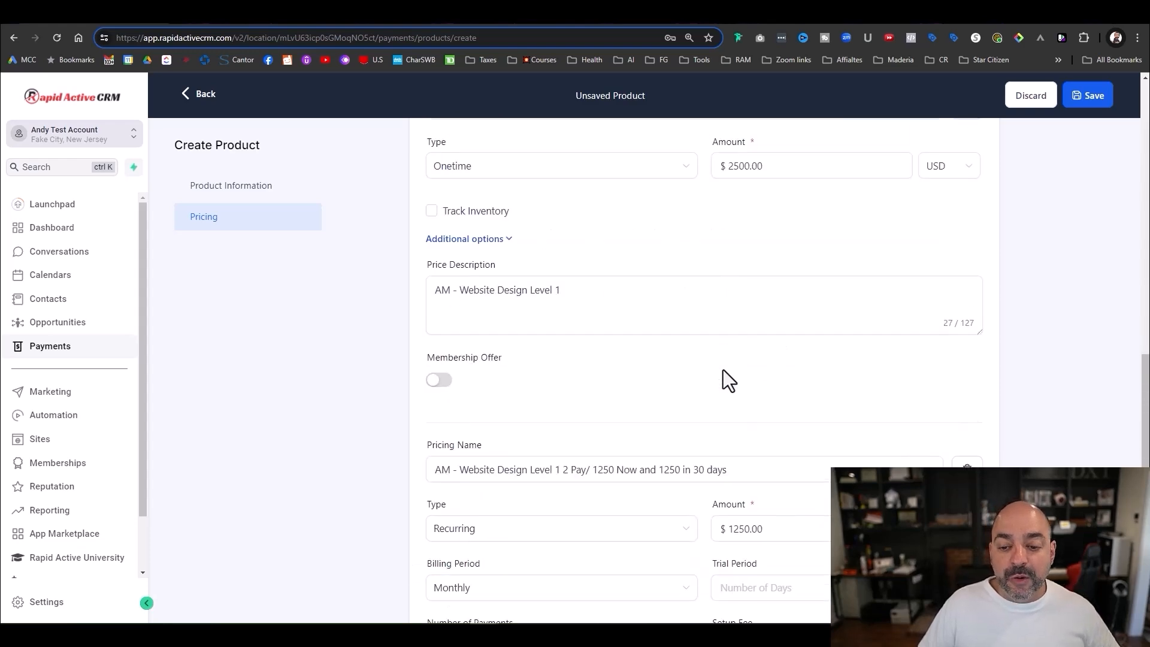
pyautogui.scroll(-4, 724, 369)
pyautogui.scroll(1, 539, 411)
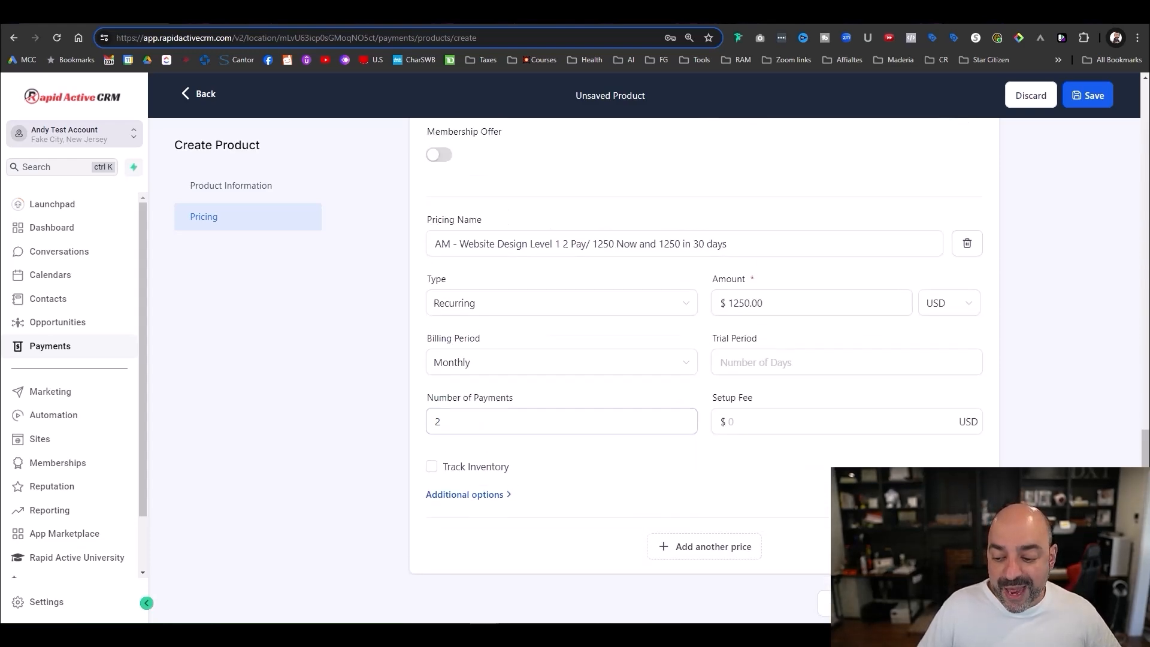
pyautogui.scroll(8, 824, 437)
# - Name the one-time price 'AM - Website Design Level 1 One Time Payment of 2500'
pyautogui.scroll(-2, 824, 449)
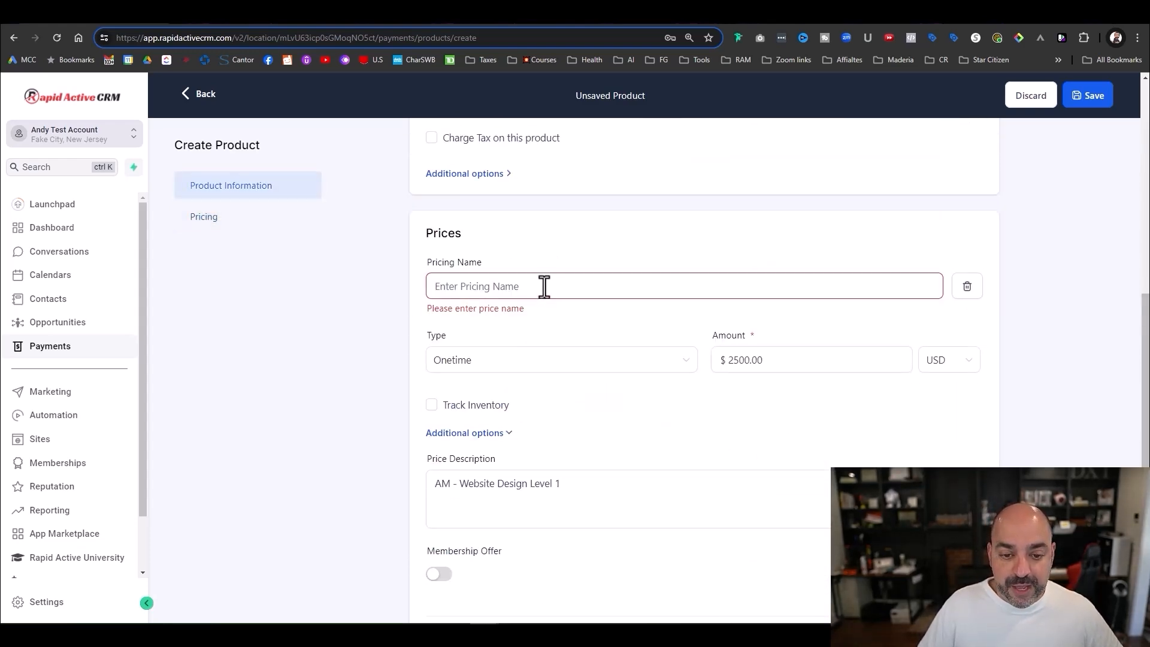
pyautogui.click(546, 286)
pyautogui.moveTo(564, 484); pyautogui.dragTo(387, 487)
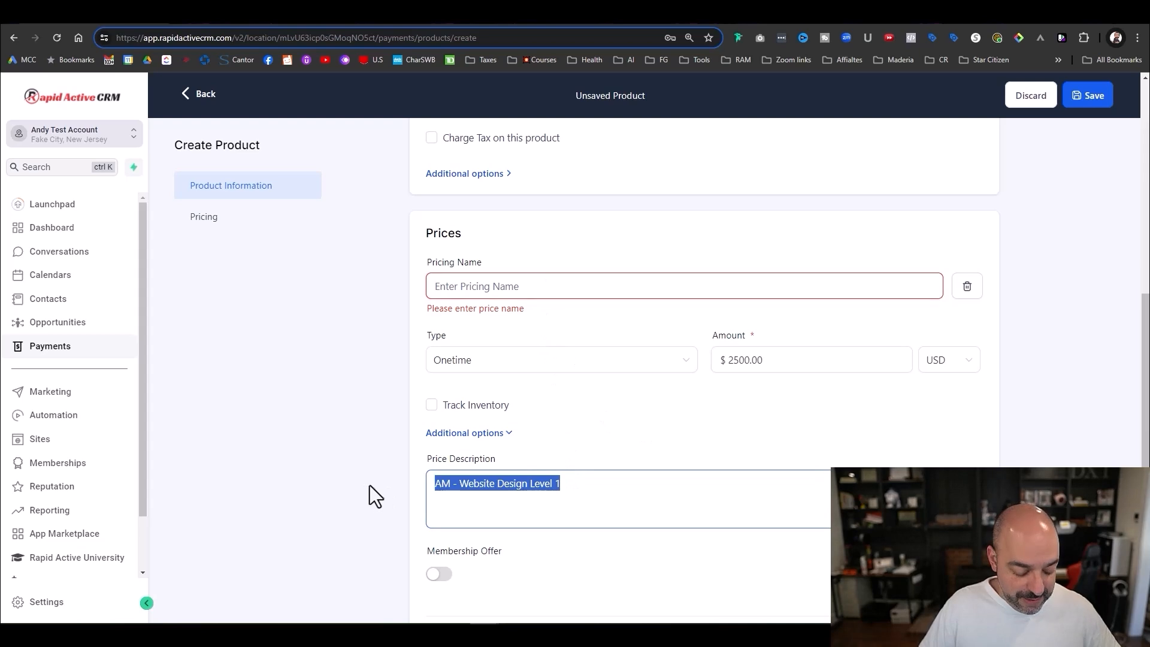
pyautogui.hotkey('ctrl', 'c')
pyautogui.click(472, 286)
pyautogui.hotkey('ctrl', 'v')
pyautogui.write('One')
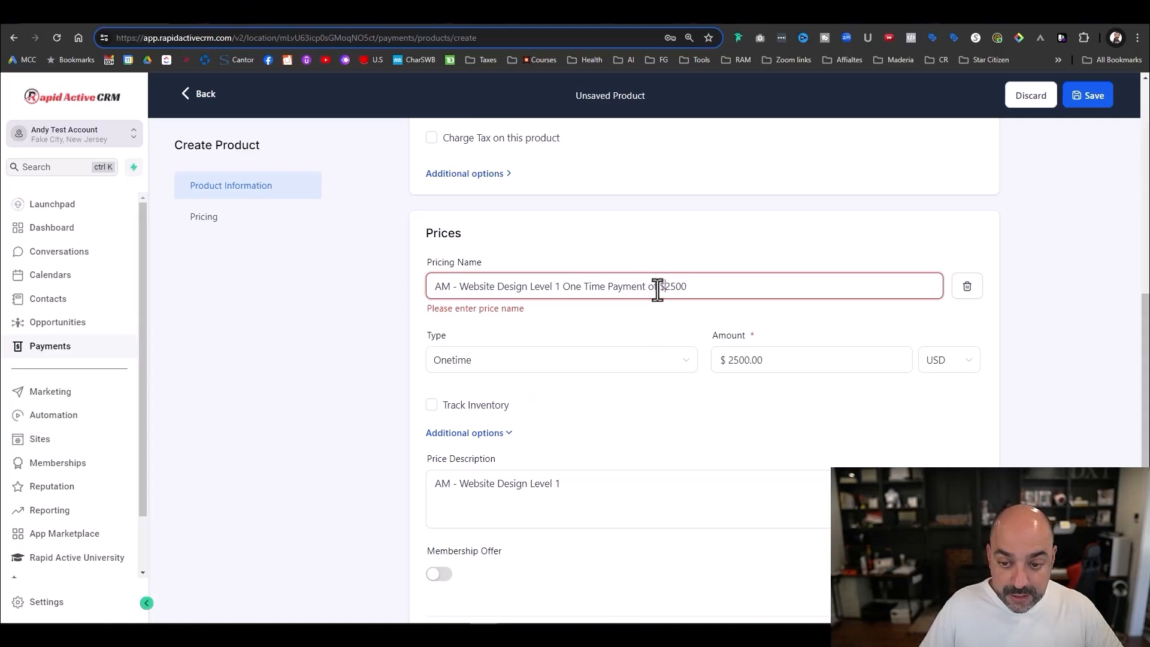
pyautogui.scroll(-4, 772, 359)
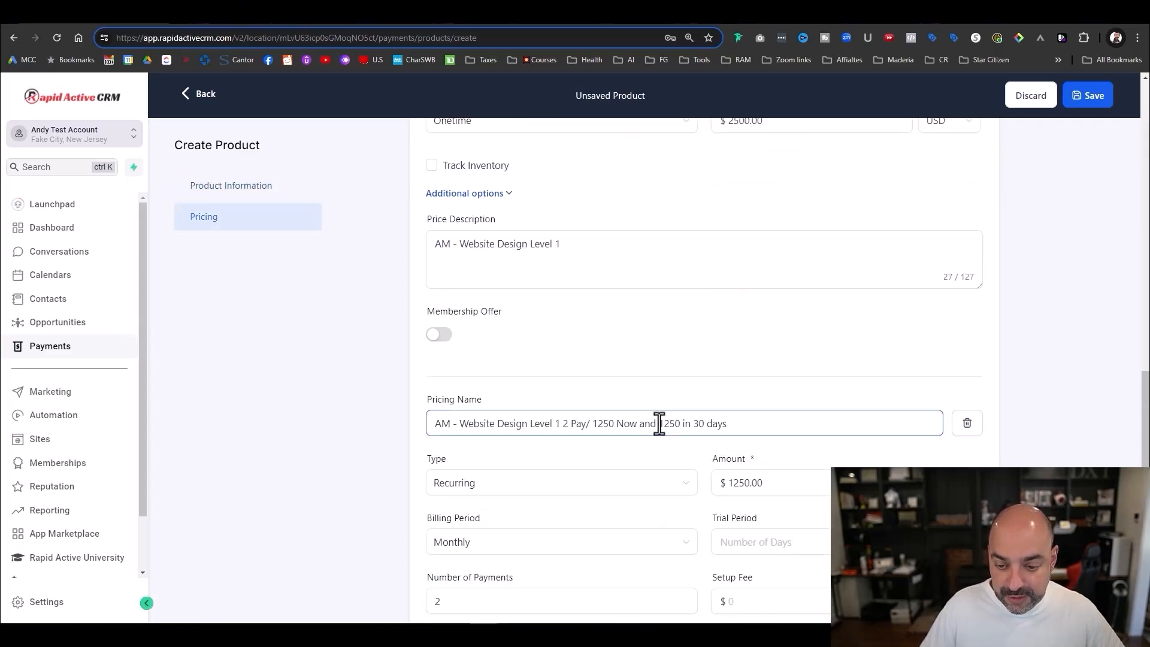
# - Change the second price name to '$1250 Now and $1250 in 30 days' and save the product
pyautogui.click(660, 423)
pyautogui.write('$')
pyautogui.click(592, 424)
pyautogui.write('$')
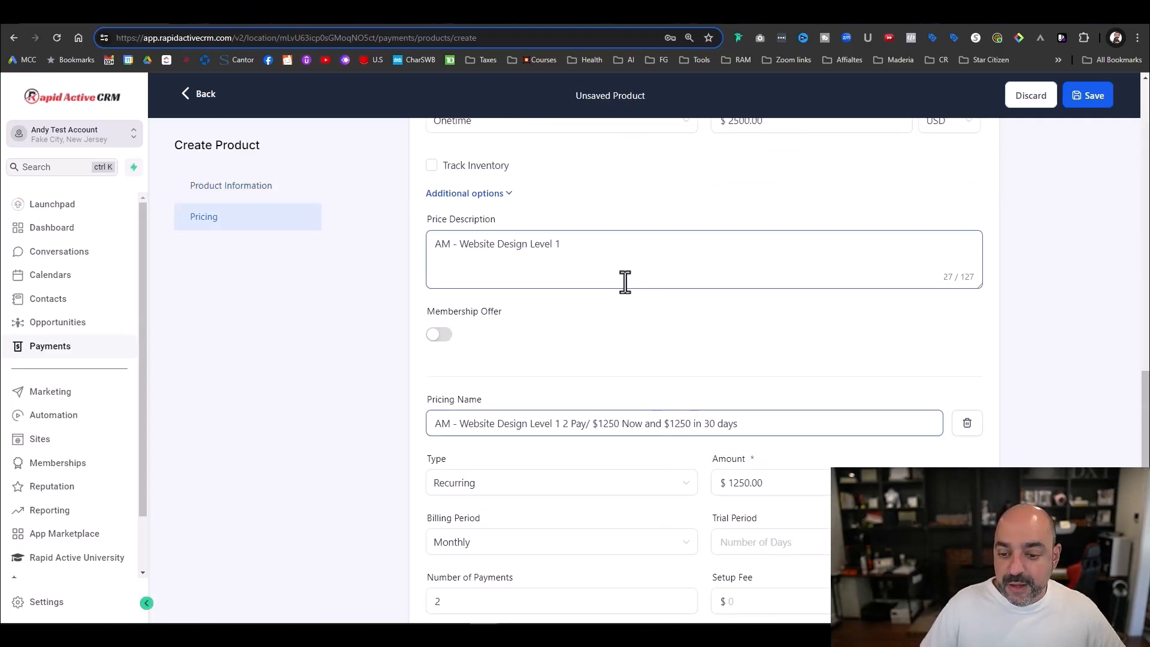
pyautogui.scroll(-3, 821, 380)
pyautogui.press('Return')
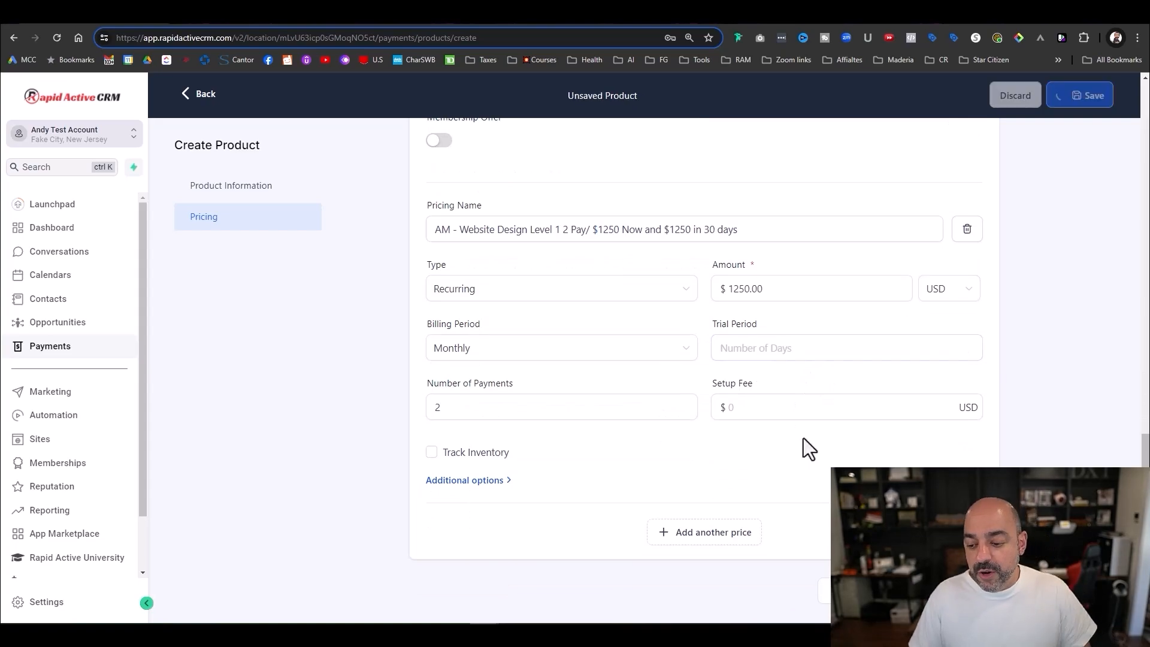
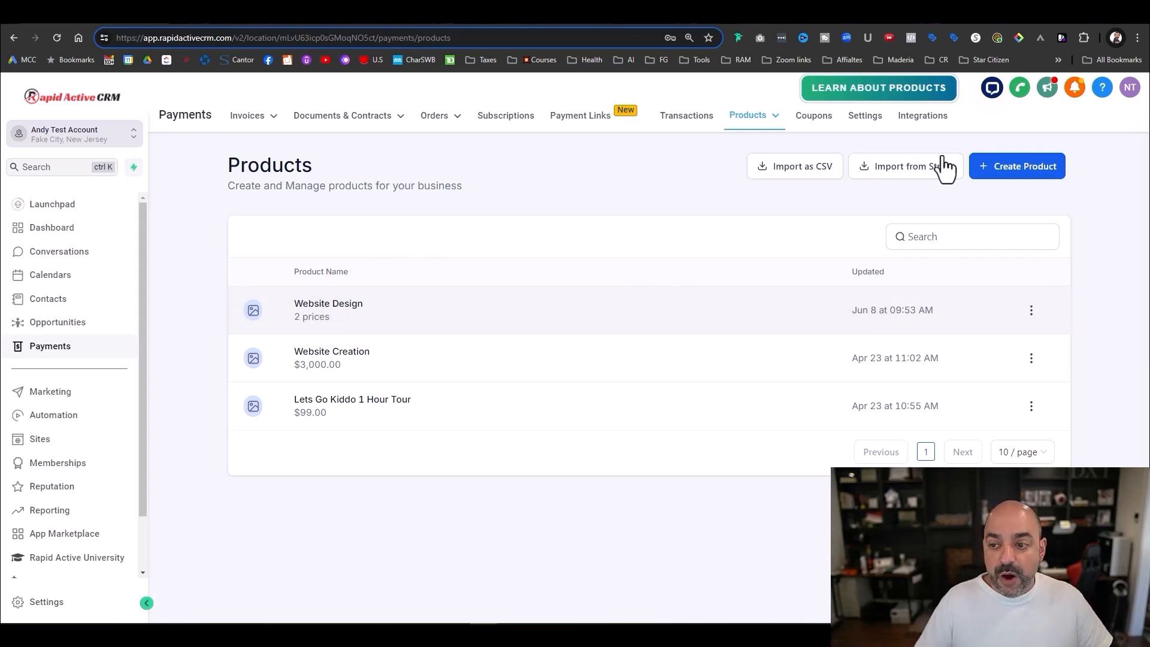
# - Create a new product 'Email Template Design' with description 'Email Template Design - 5 email templates Designed'
pyautogui.click(1009, 171)
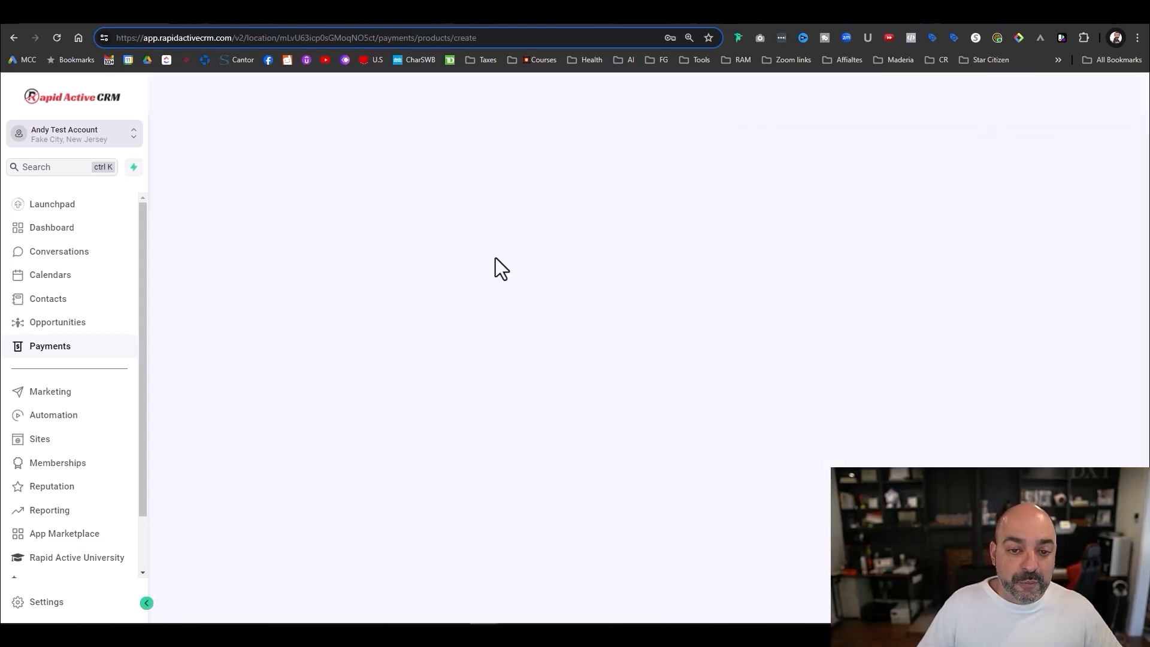
pyautogui.write('EmaiL ')
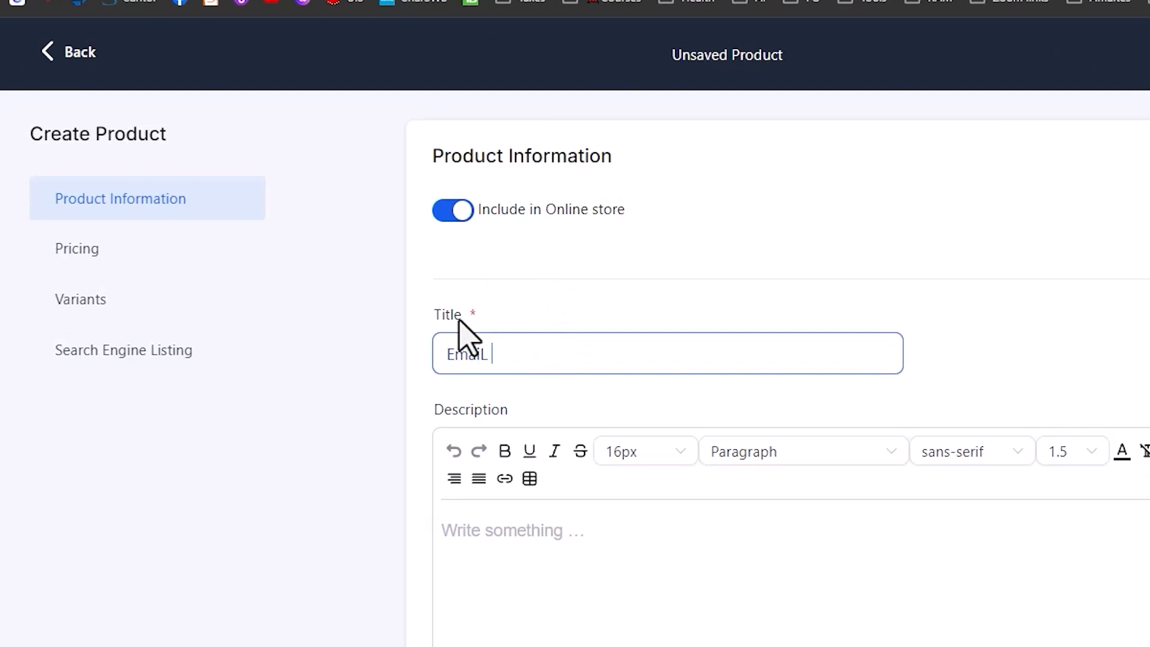
pyautogui.write('Template Design')
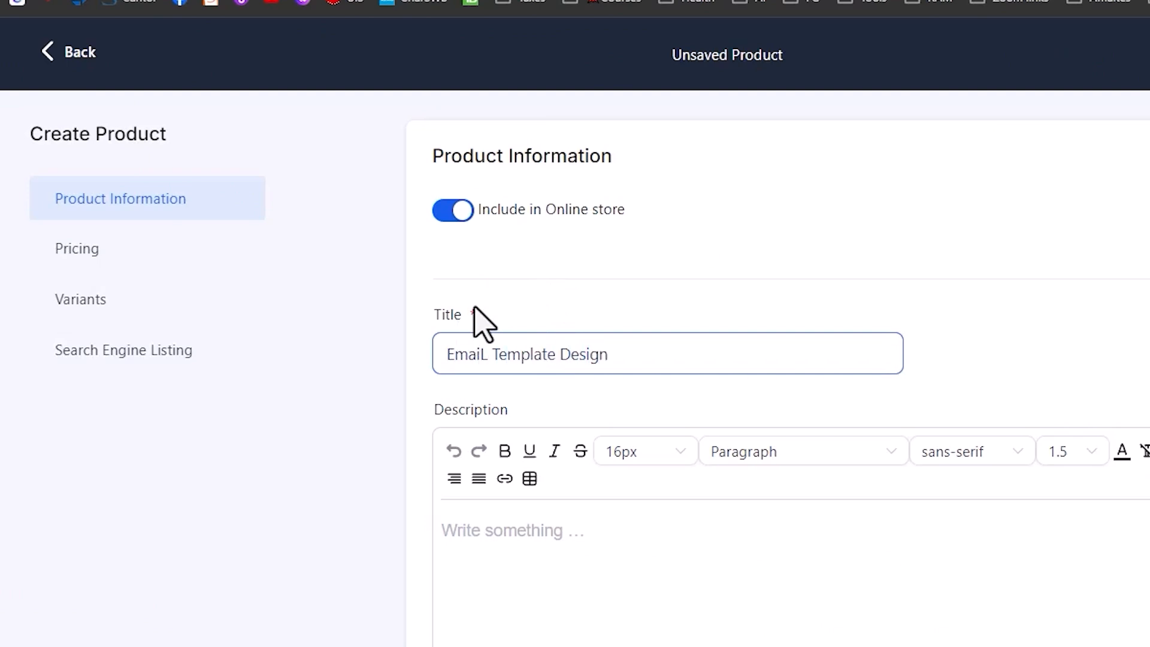
pyautogui.click(489, 354)
pyautogui.press('BackSpace')
pyautogui.write('l')
pyautogui.moveTo(628, 359); pyautogui.dragTo(316, 376)
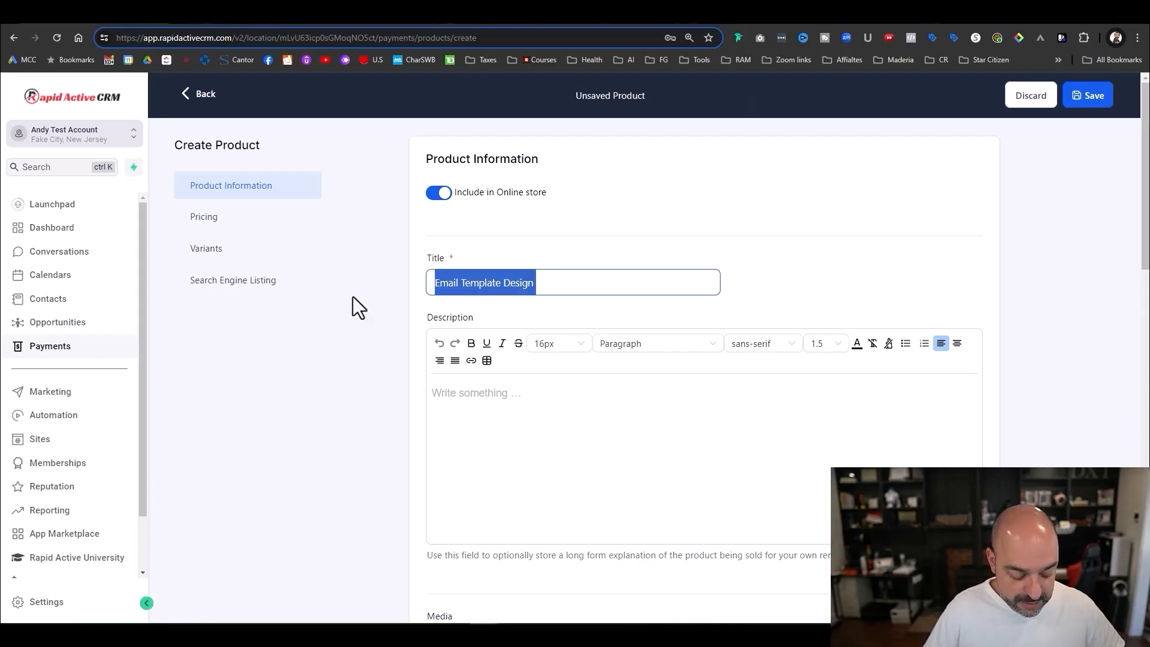
pyautogui.hotkey('ctrl', 'c')
pyautogui.click(436, 393)
pyautogui.hotkey('ctrl', 'v')
pyautogui.write('- 5')
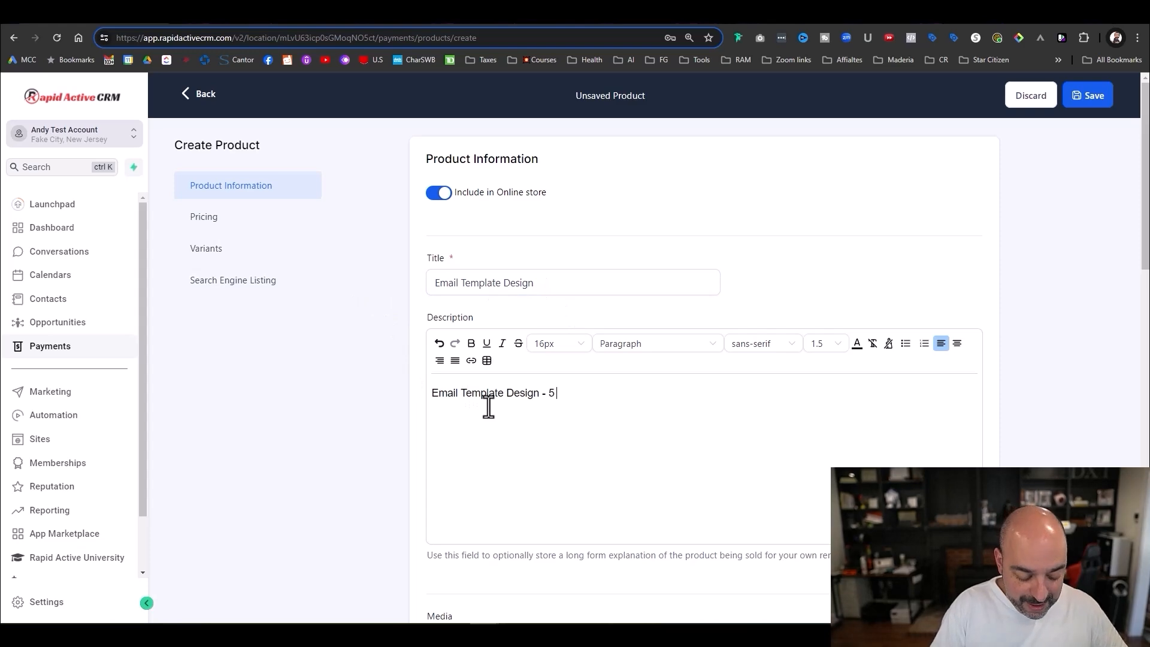
pyautogui.write(' email templates Designed')
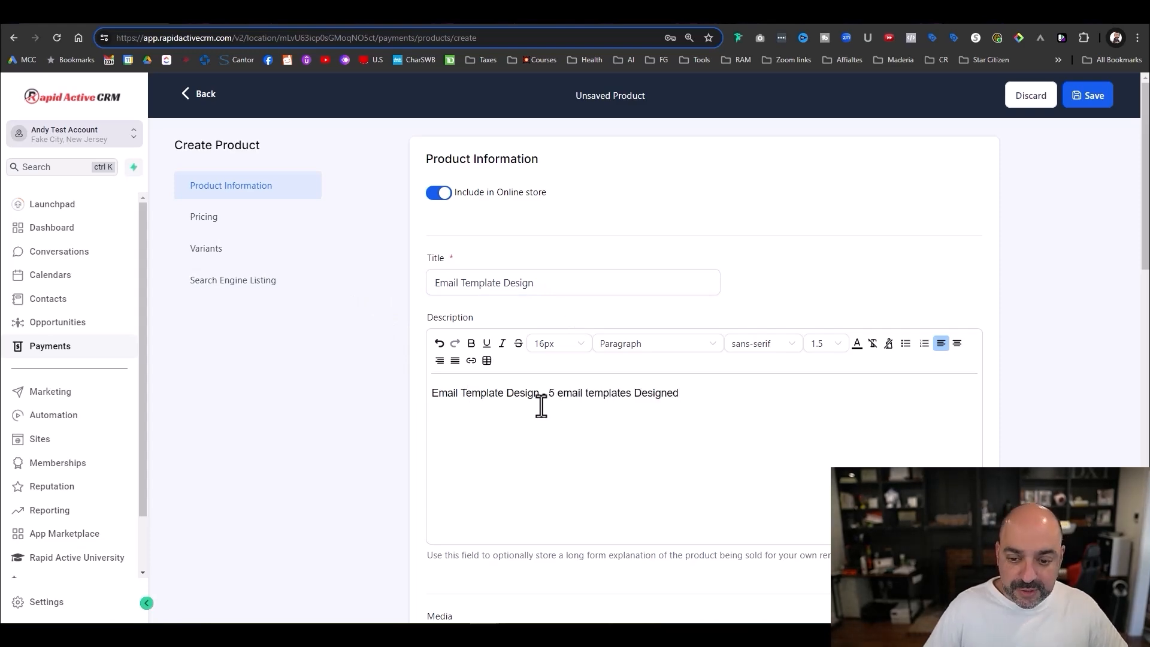
# - Set the product's one-time price amount to 97
pyautogui.scroll(-5, 594, 407)
pyautogui.scroll(4, 589, 409)
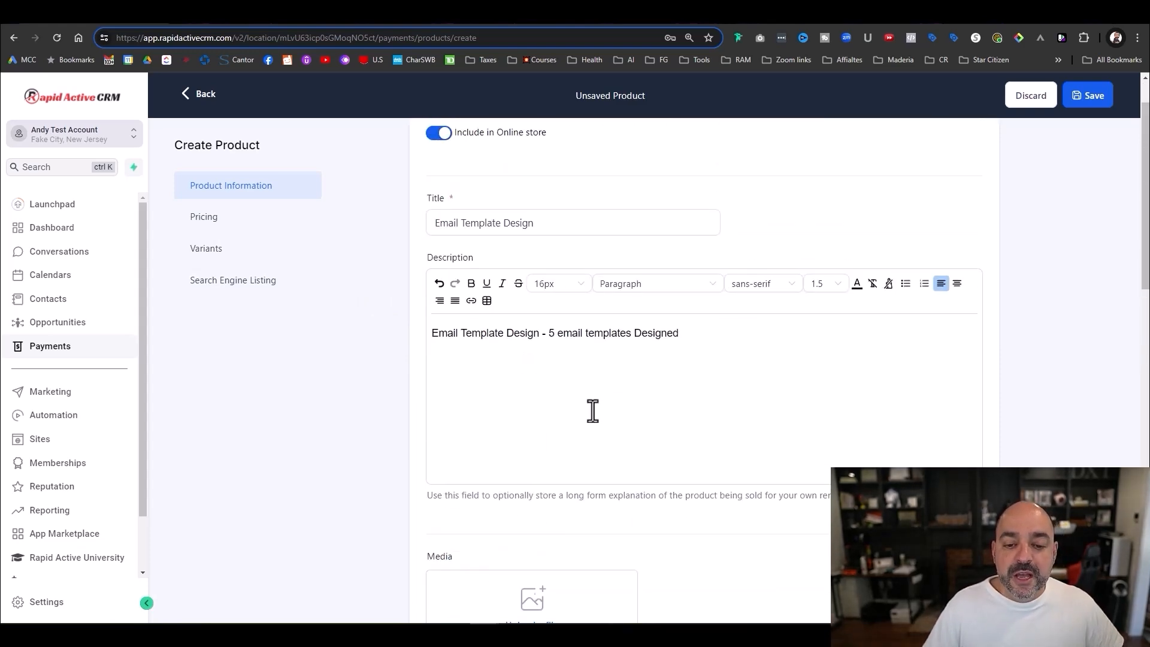
pyautogui.scroll(-4, 588, 405)
pyautogui.scroll(-3, 587, 403)
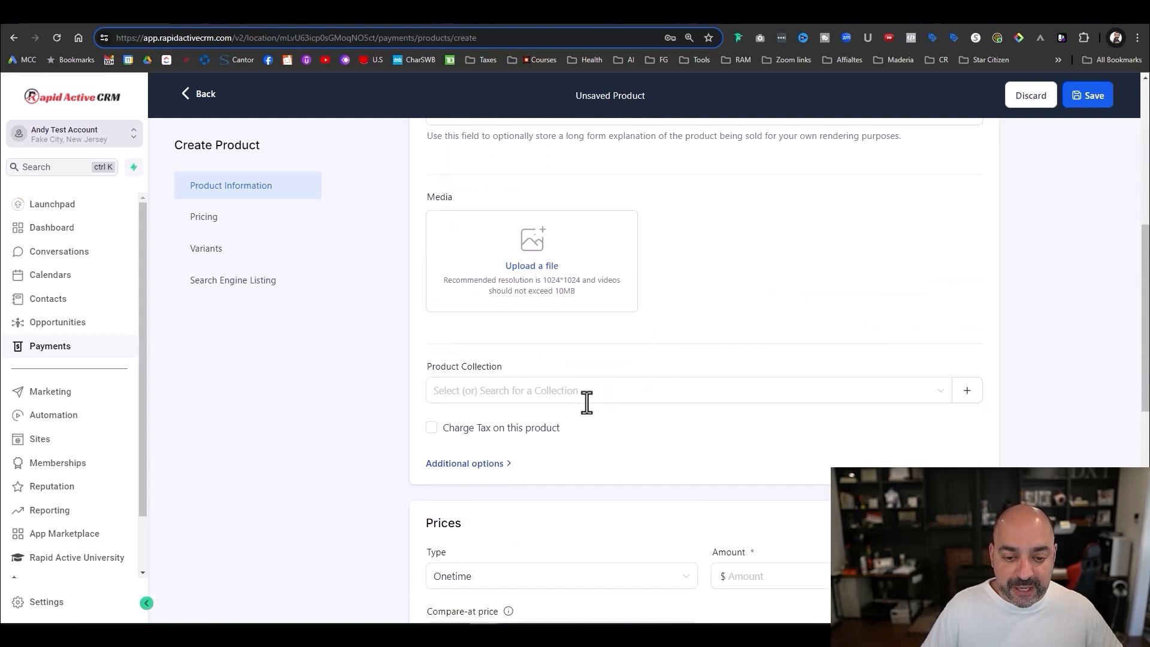
pyautogui.scroll(-2, 671, 492)
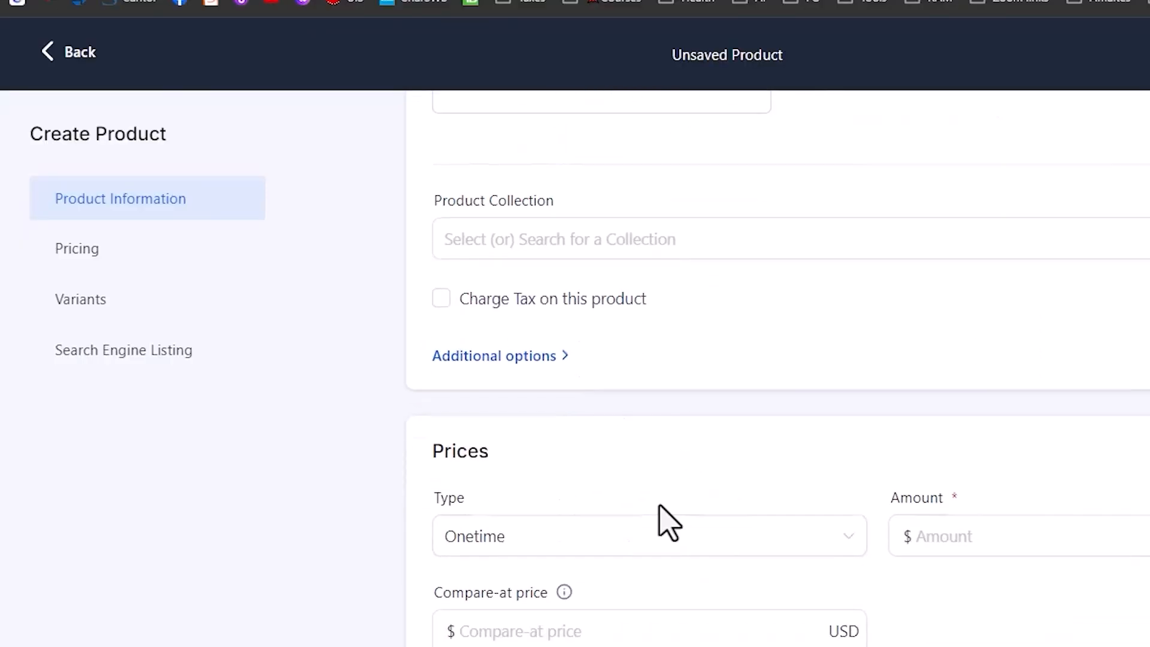
pyautogui.click(987, 530)
pyautogui.write('97')
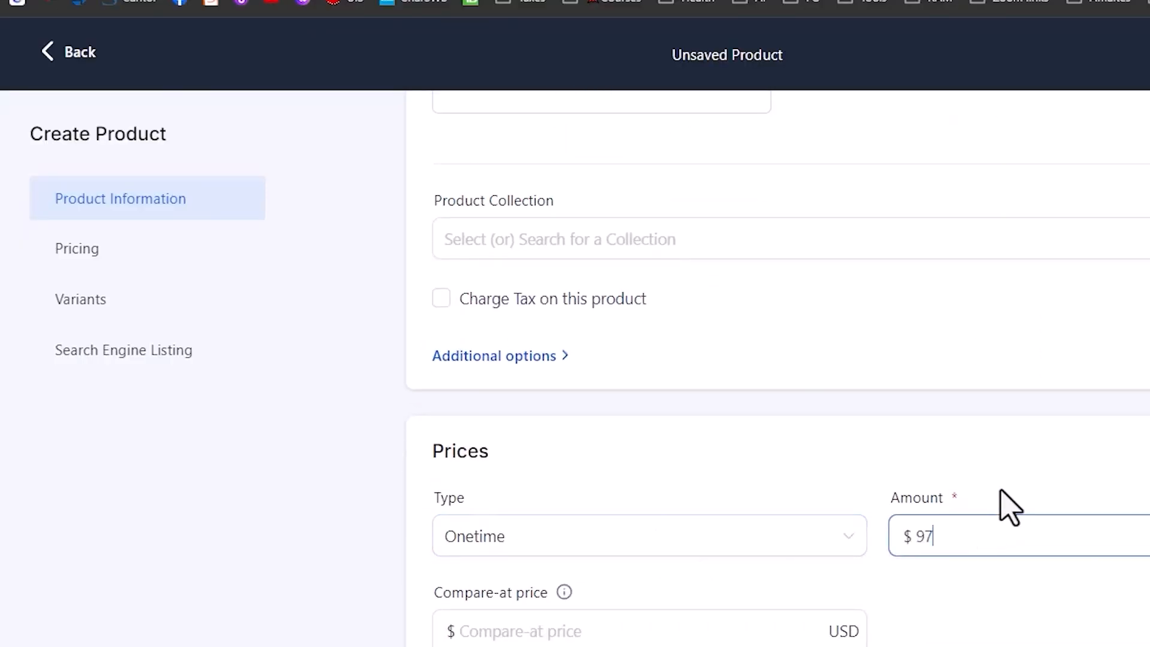
pyautogui.scroll(-4, 1096, 408)
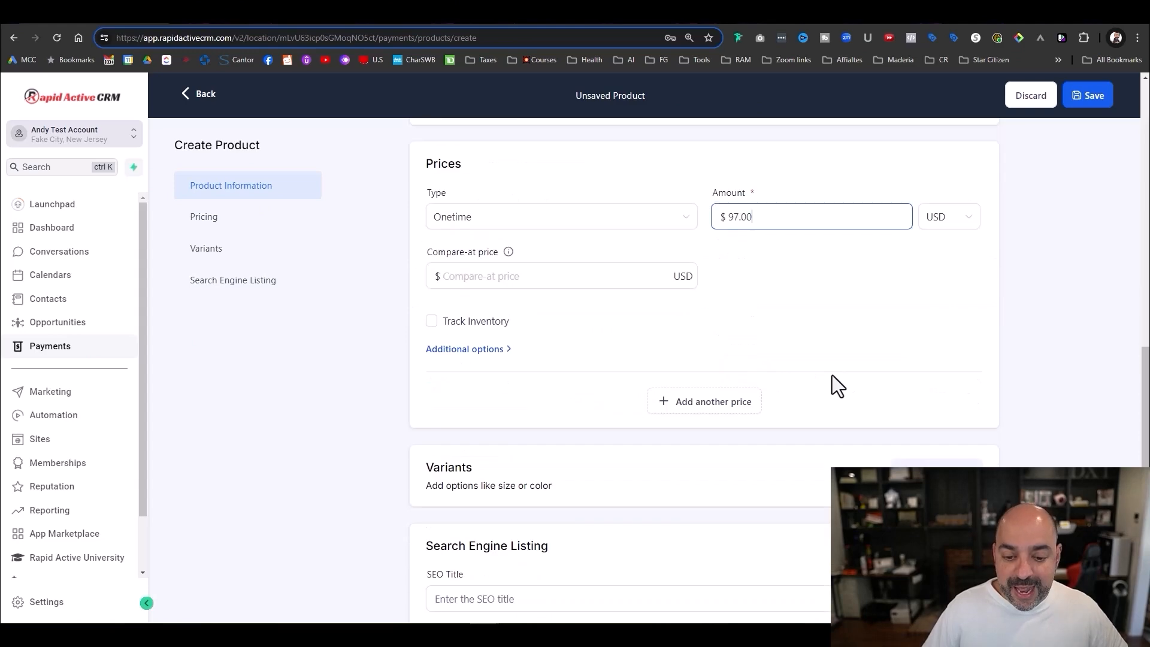
pyautogui.scroll(4, 1082, 406)
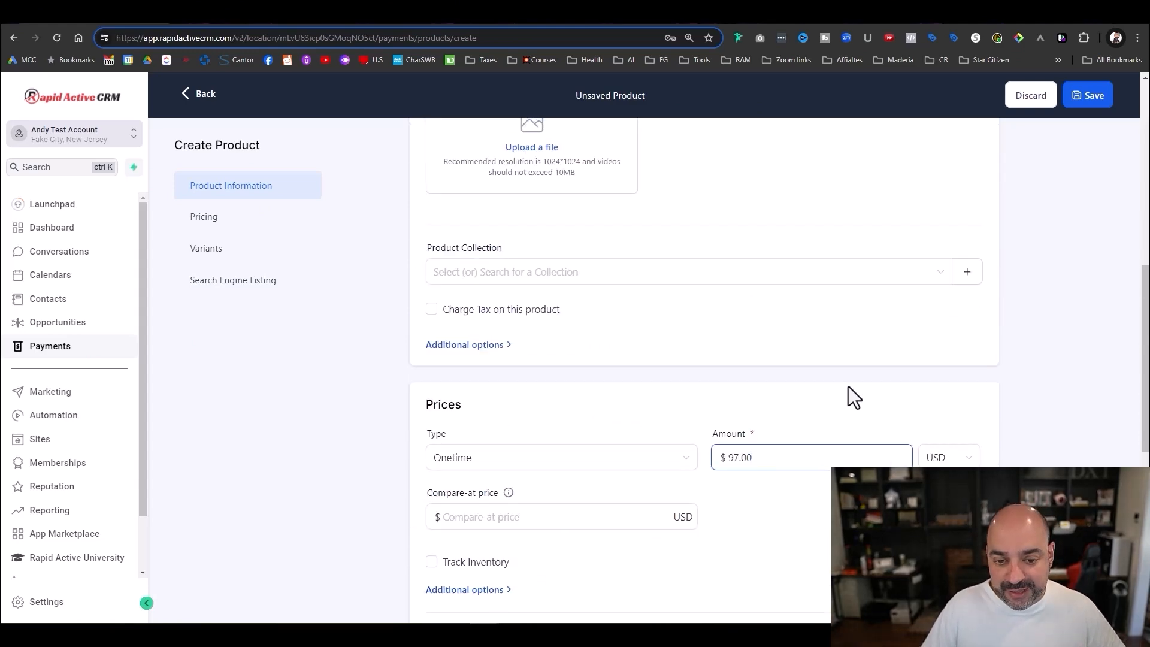
pyautogui.scroll(6, 847, 385)
pyautogui.scroll(-10, 848, 388)
pyautogui.scroll(-3, 848, 392)
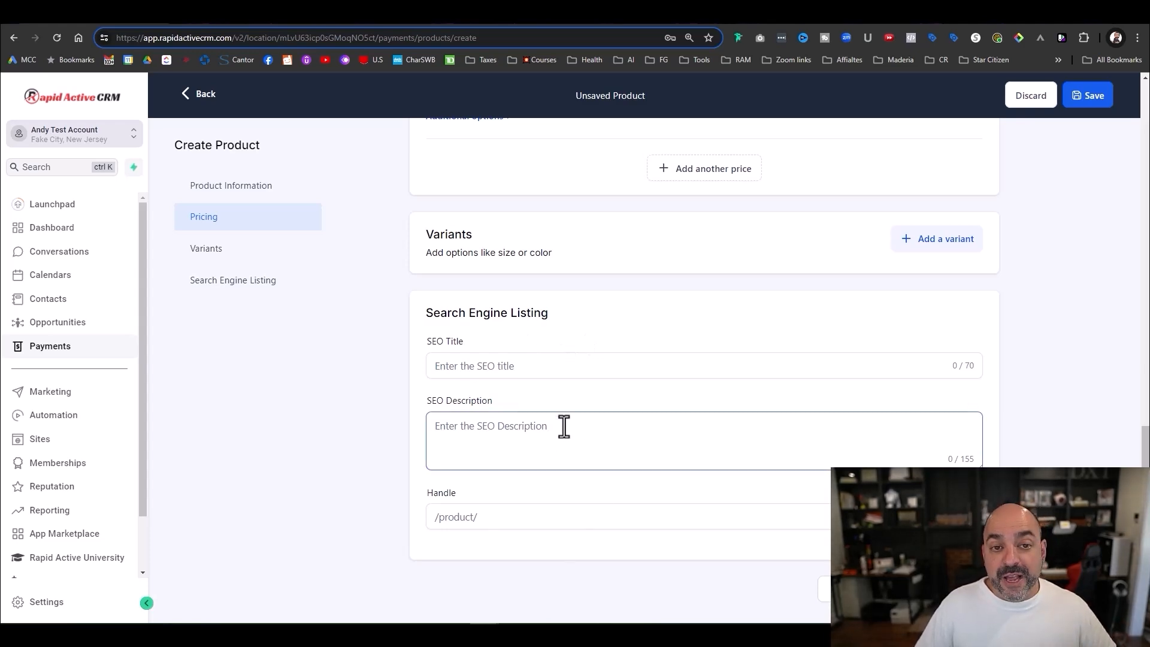
pyautogui.scroll(5, 572, 427)
pyautogui.scroll(6, 574, 426)
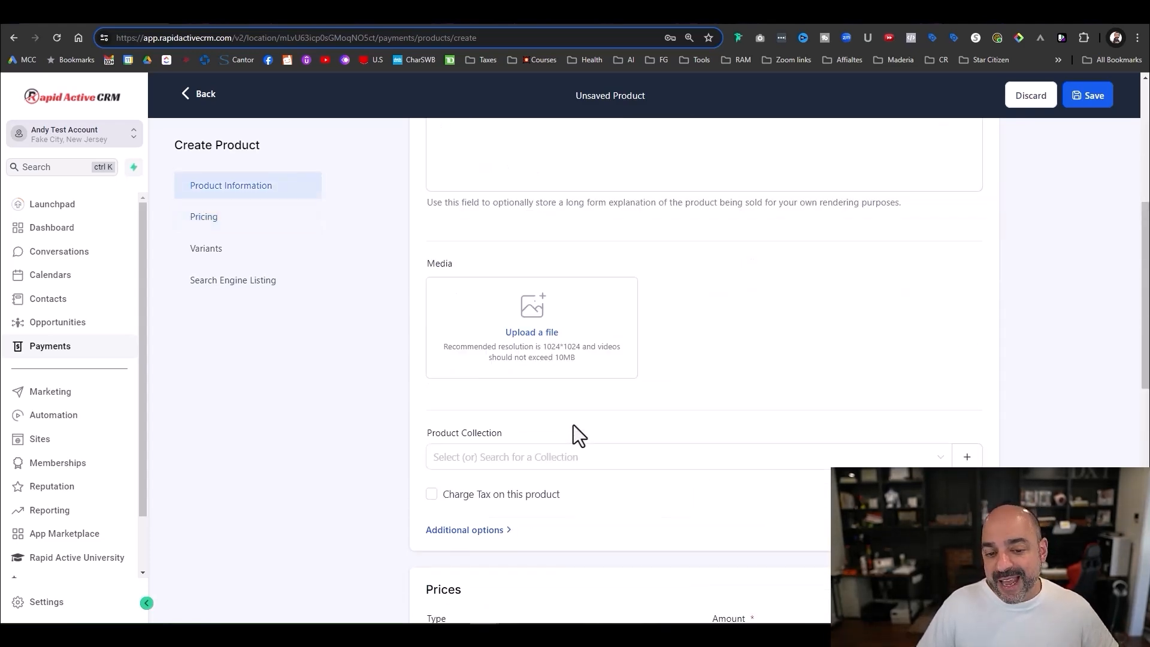
pyautogui.scroll(-11, 576, 431)
# - Save the Email Template Design product and go back to the Products list
pyautogui.click(958, 589)
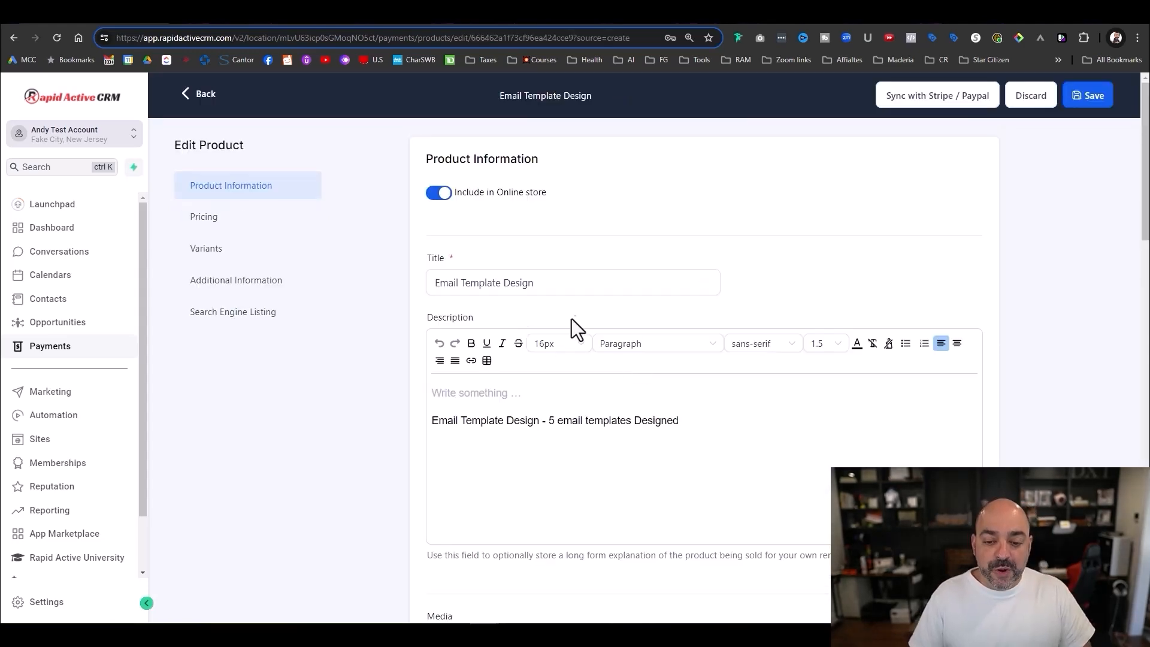
pyautogui.scroll(-9, 575, 328)
pyautogui.scroll(8, 552, 367)
pyautogui.scroll(1, 483, 328)
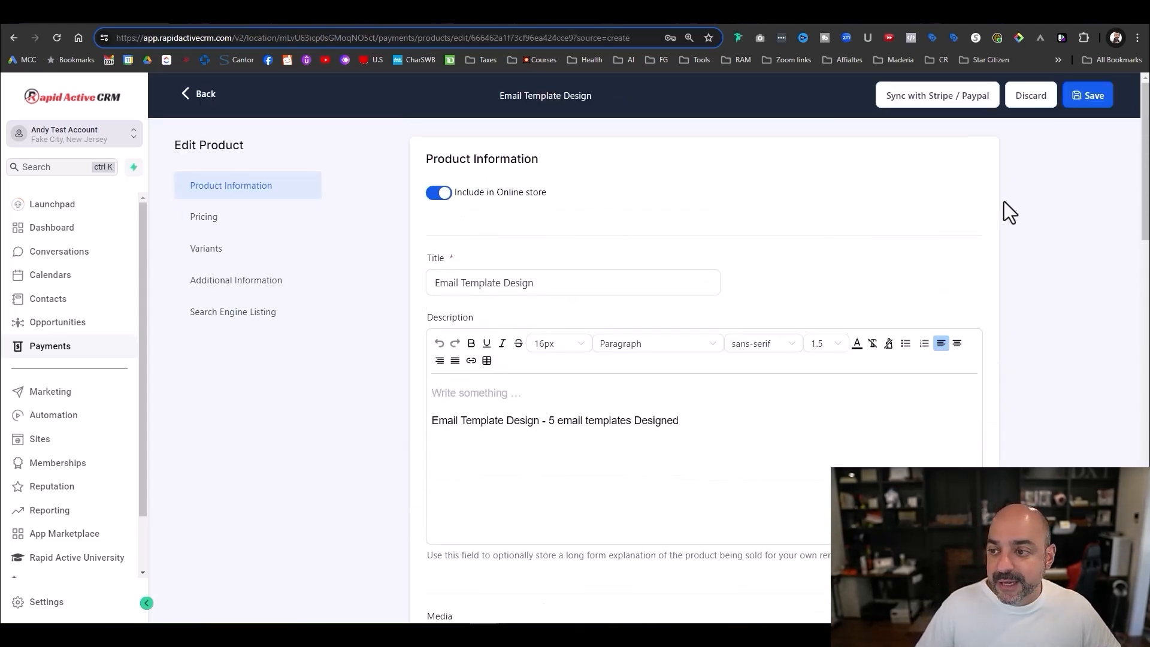
pyautogui.click(1091, 96)
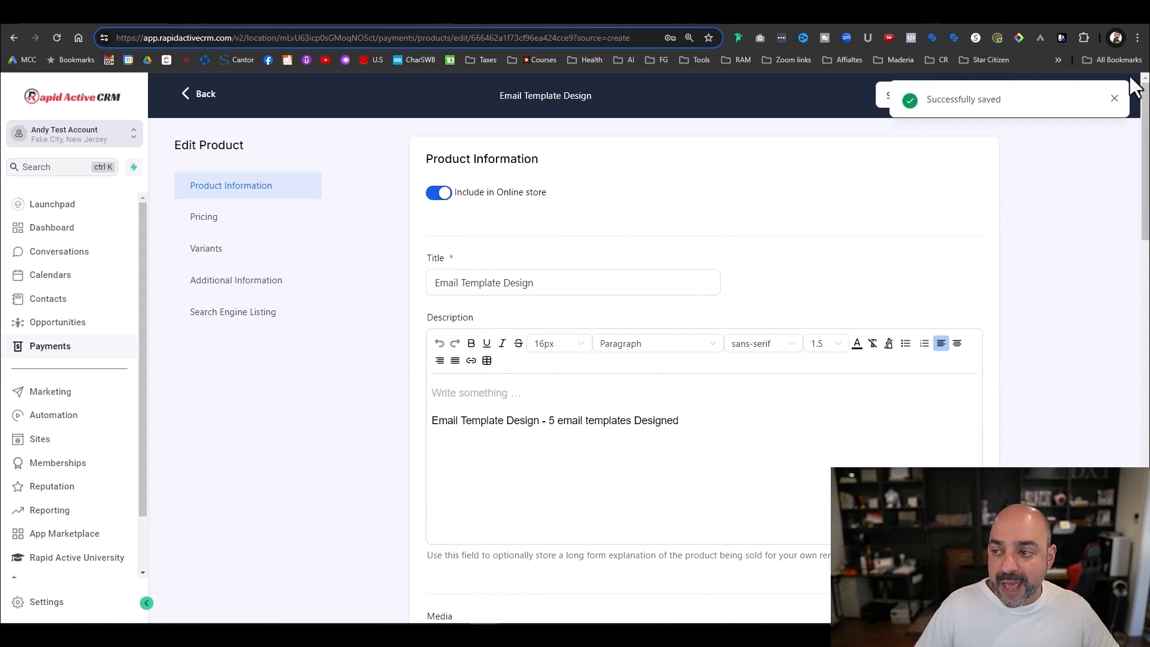
pyautogui.click(1115, 98)
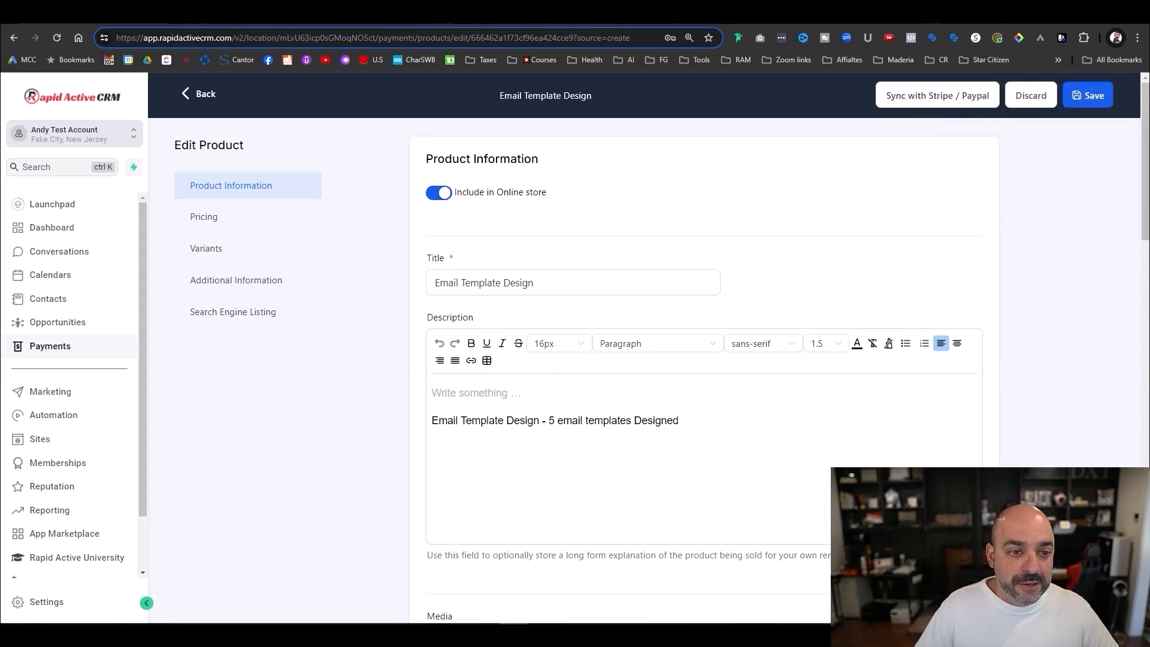
pyautogui.click(193, 99)
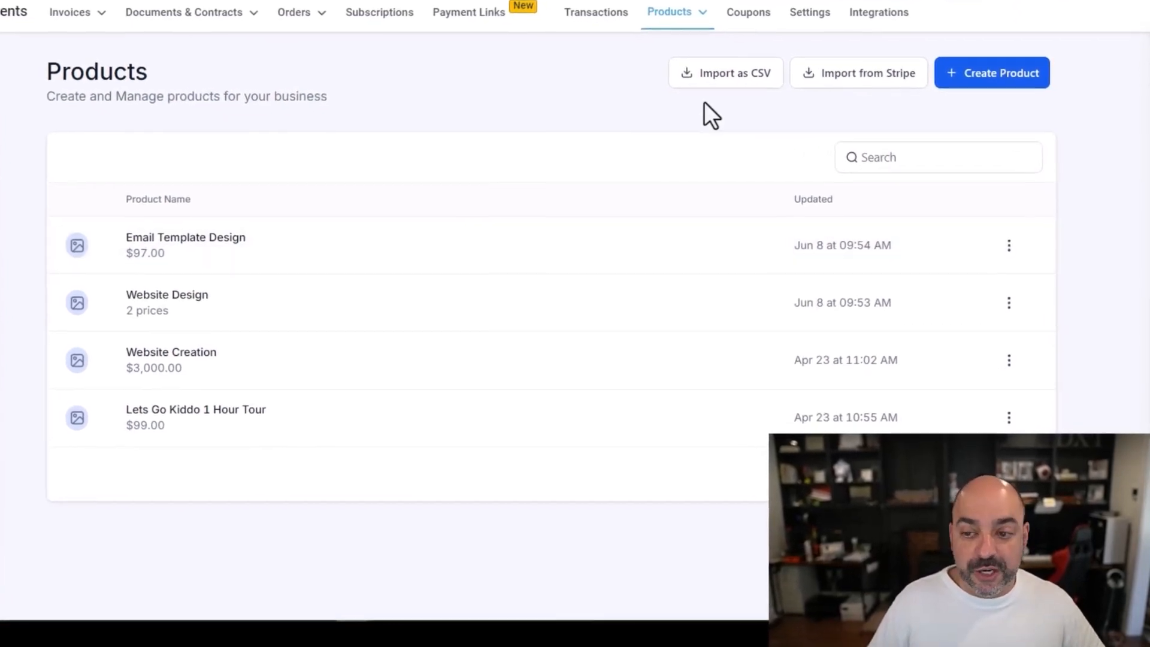
# - Start a new product 'Automations Level 1' with a description listing purchase, abandoned cart, OTO and Welcome Series
pyautogui.click(977, 84)
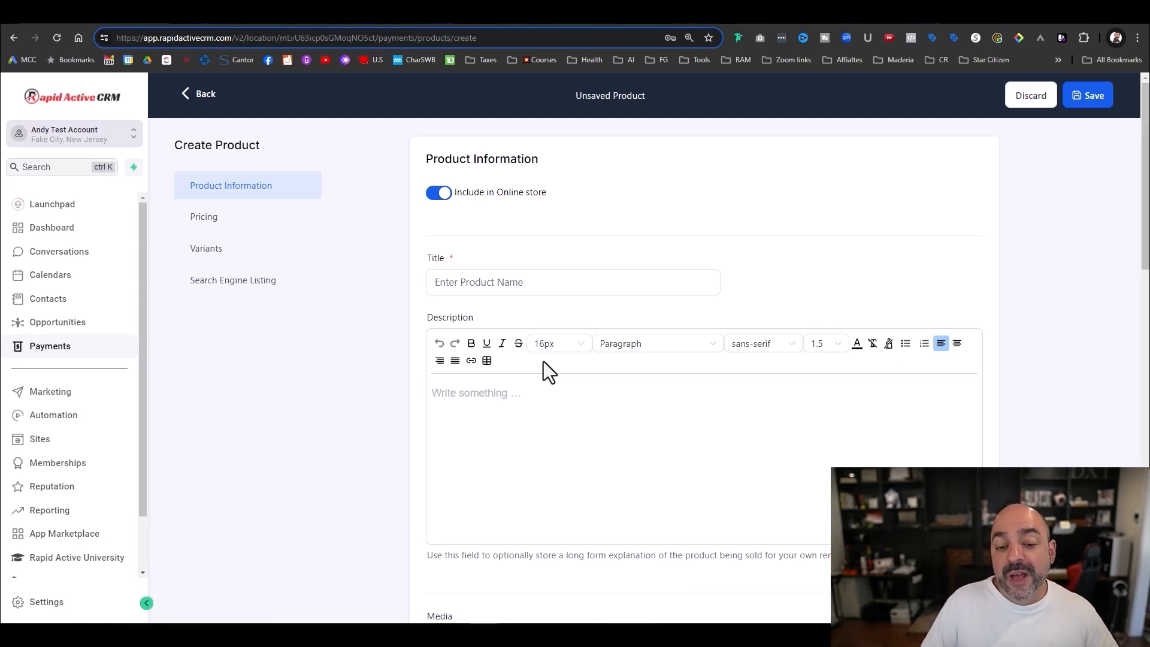
pyautogui.click(500, 292)
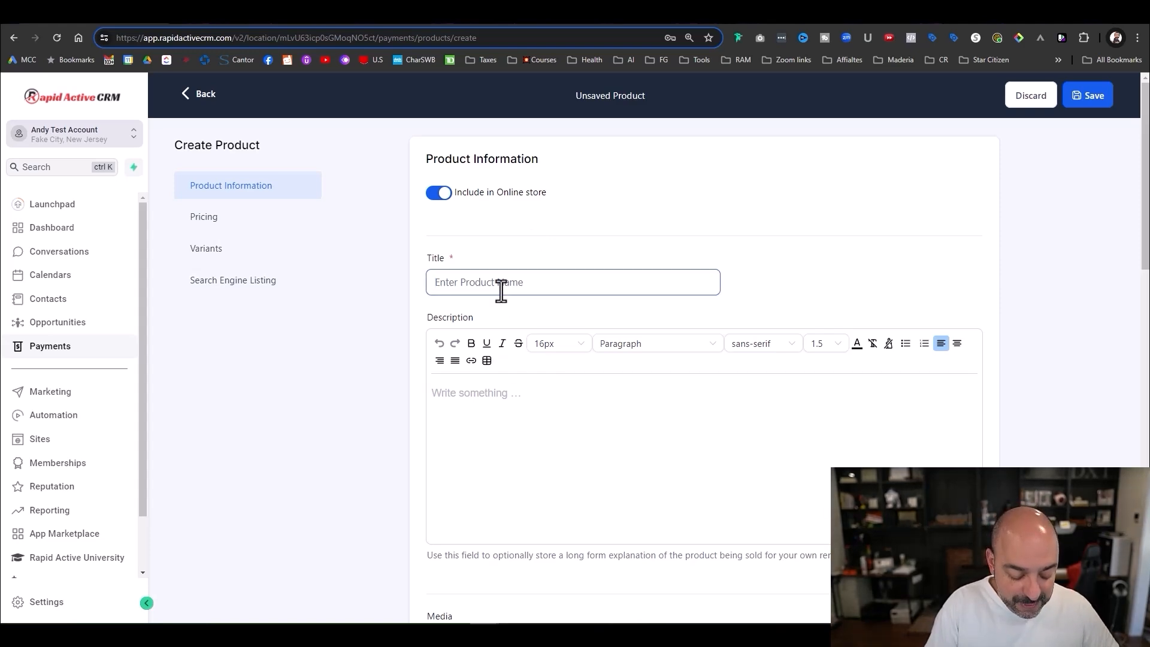
pyautogui.write('Automations Level 1')
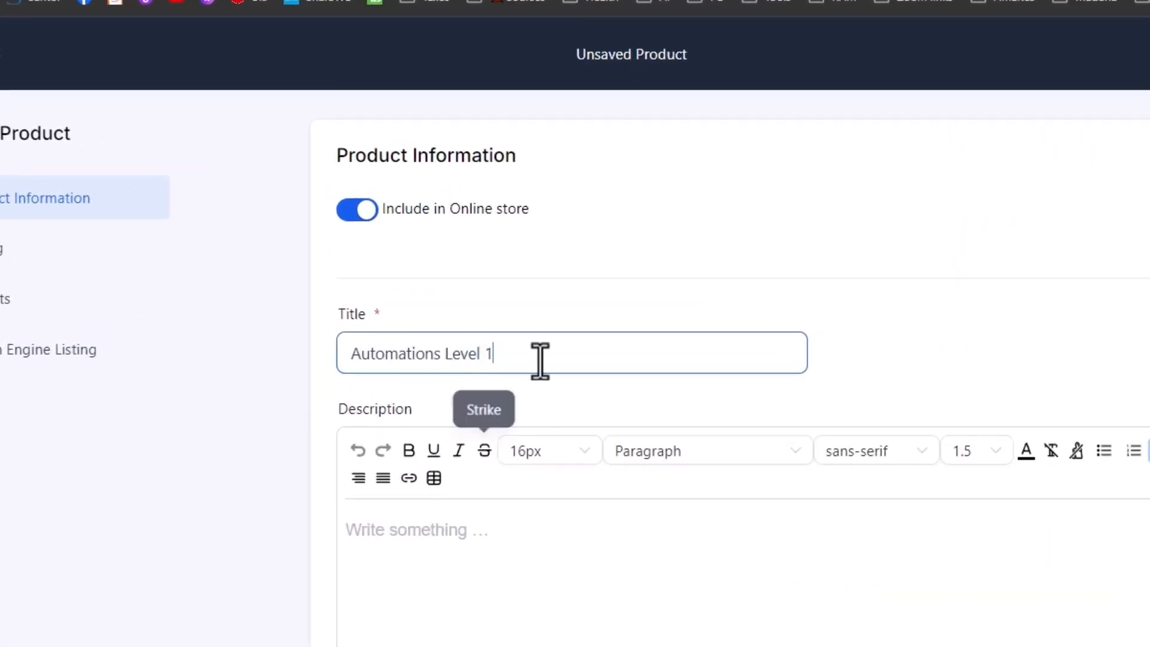
pyautogui.click(403, 533)
pyautogui.hotkey('ctrl', 'v')
pyautogui.write(', i')
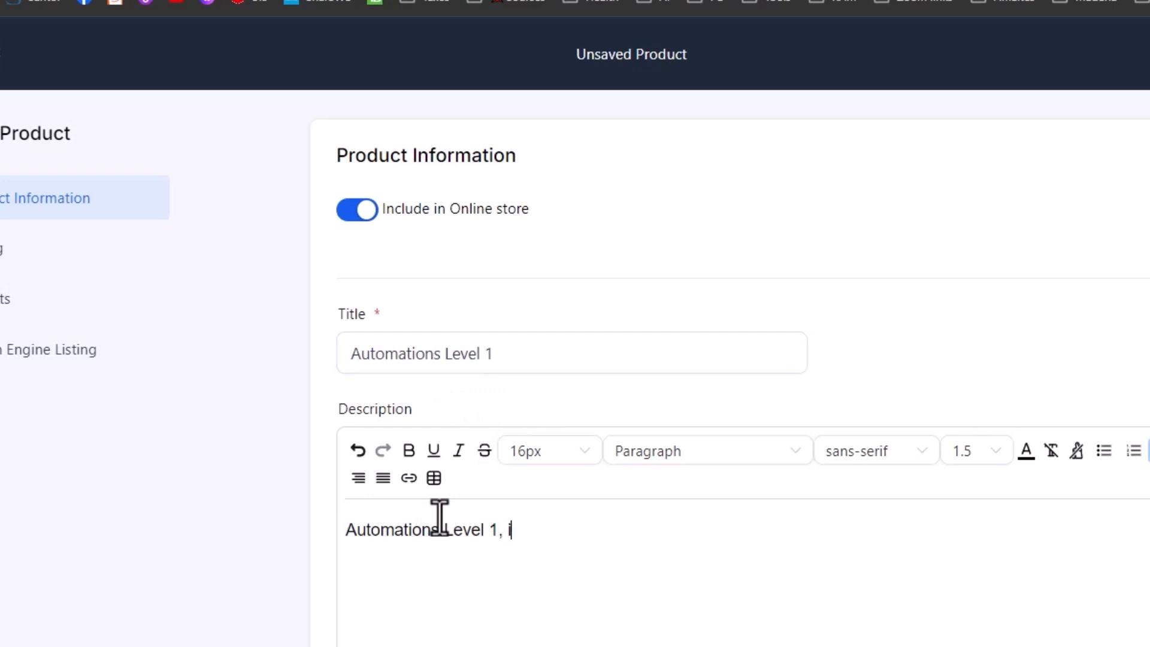
pyautogui.write('ncludes purchase, aba')
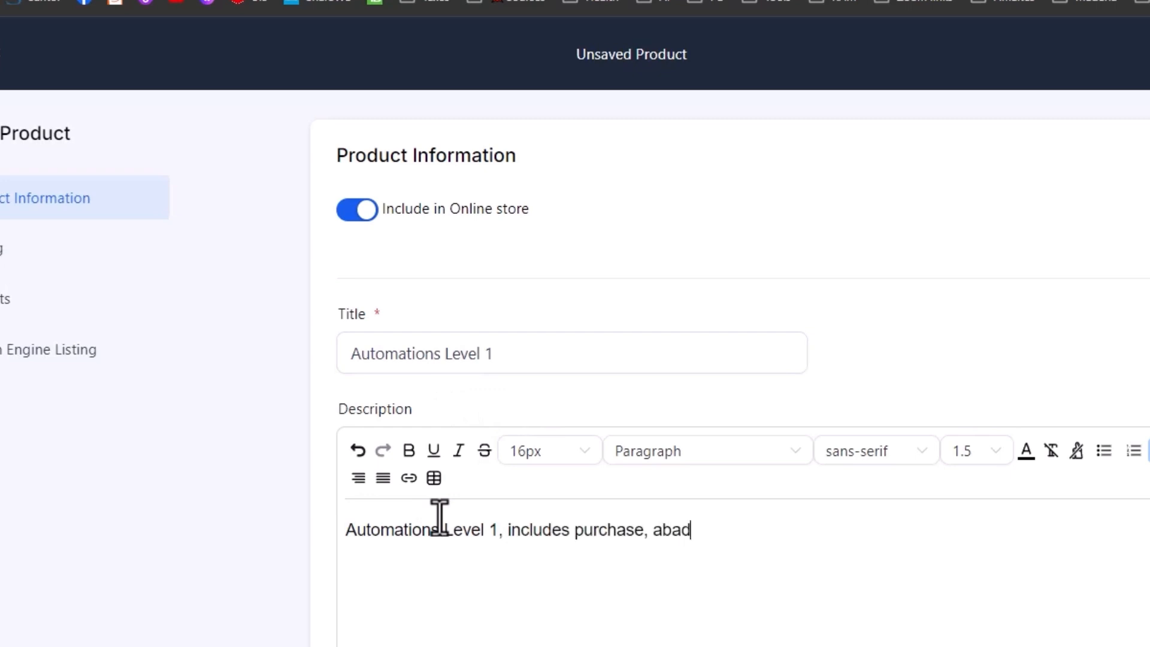
pyautogui.write('nded Cart,')
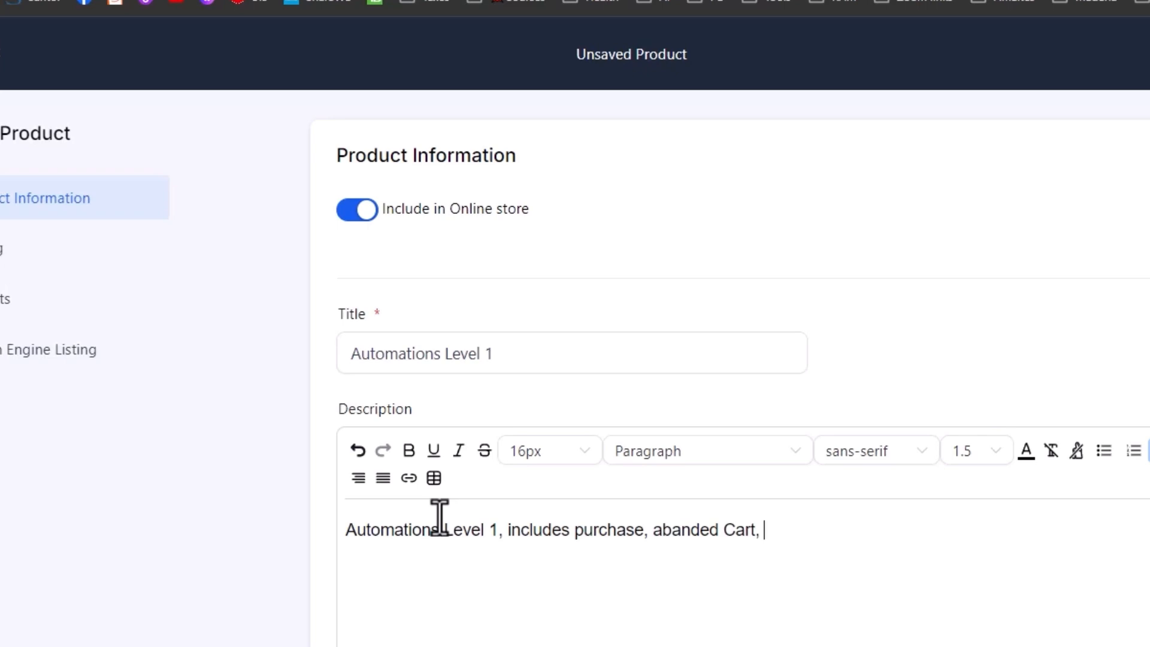
pyautogui.write(' OTO and W')
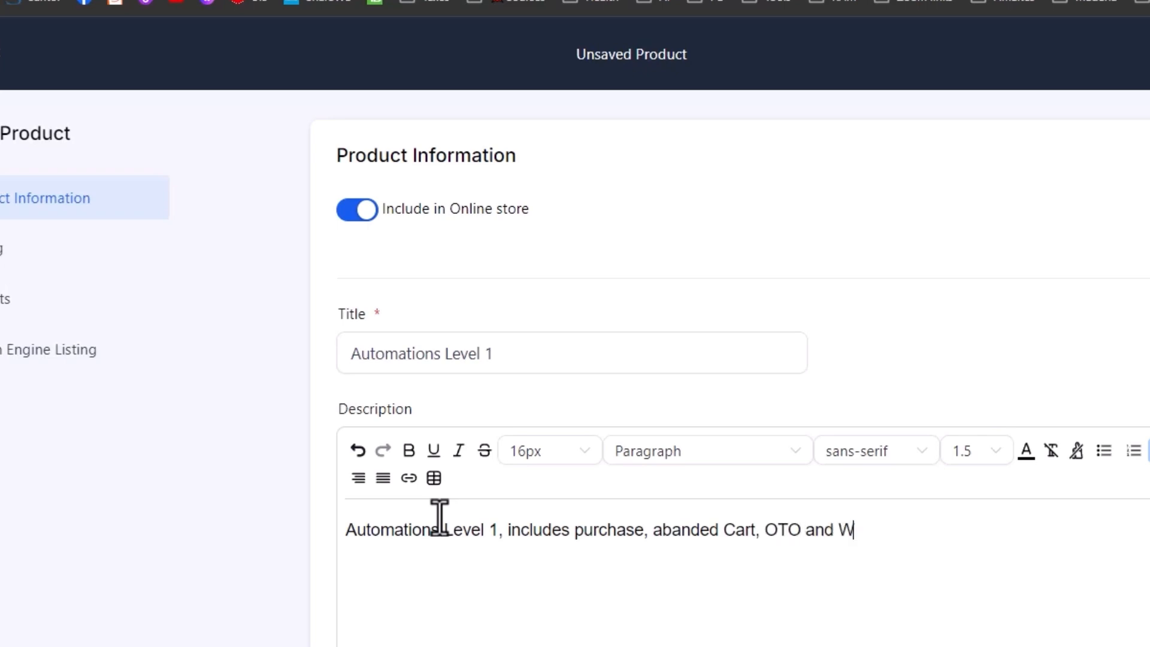
pyautogui.write('elcome Series.')
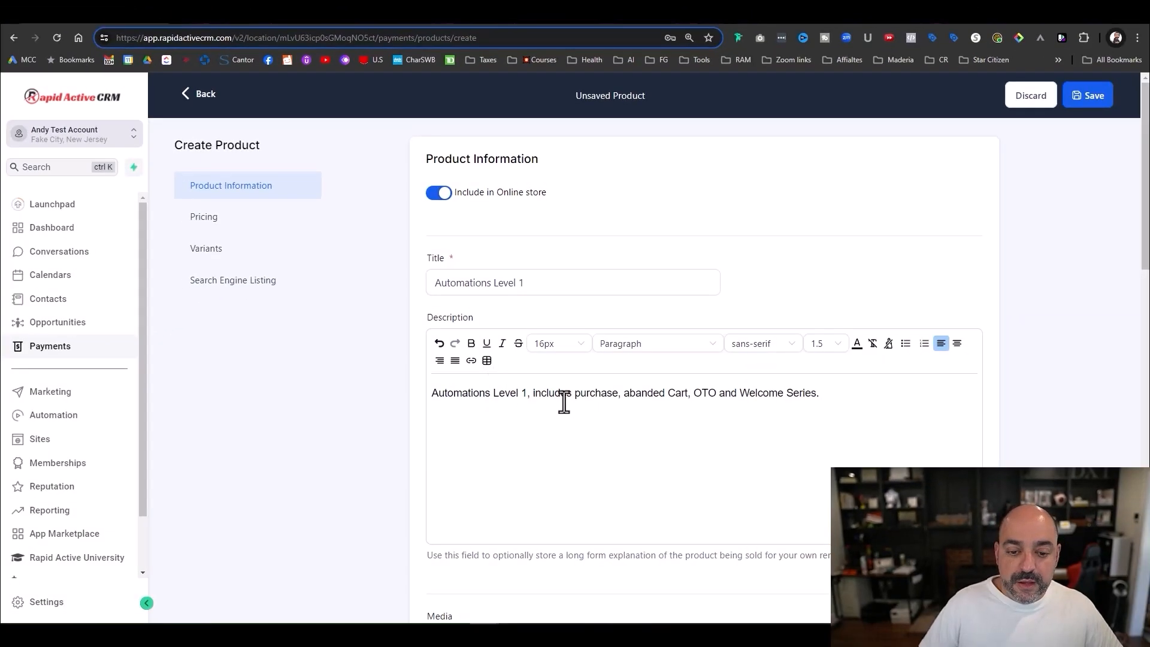
# - Price it at 1500 with a 2500 compare-at price, exclude it from the online store, and save
pyautogui.scroll(-10, 599, 420)
pyautogui.click(844, 331)
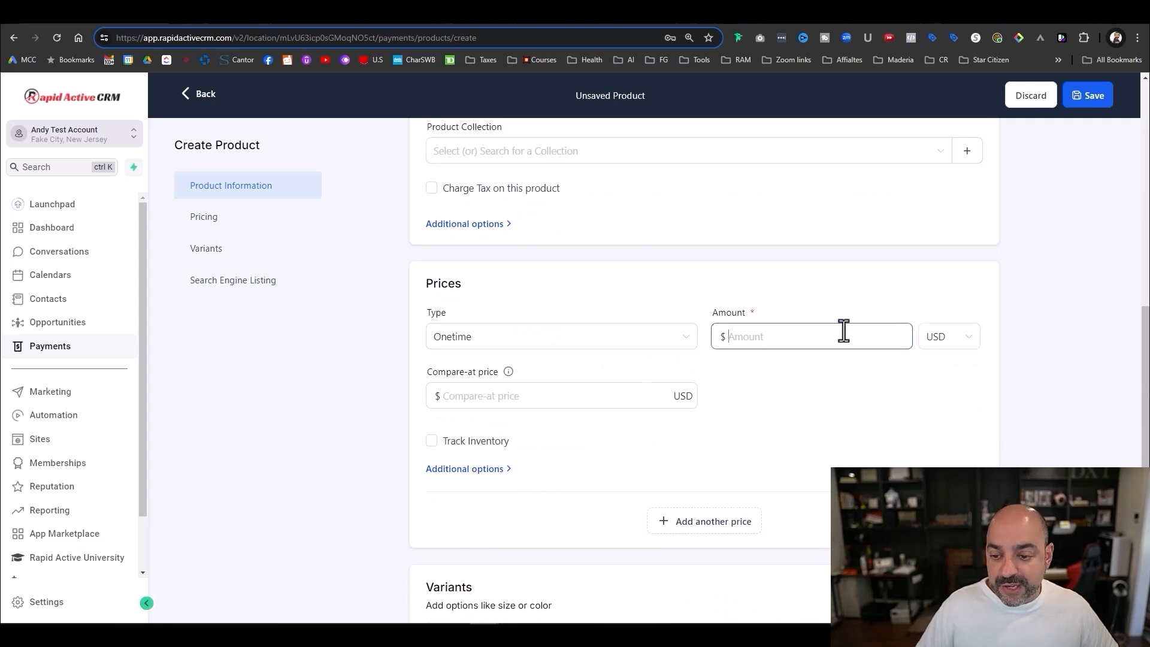
pyautogui.write('1500')
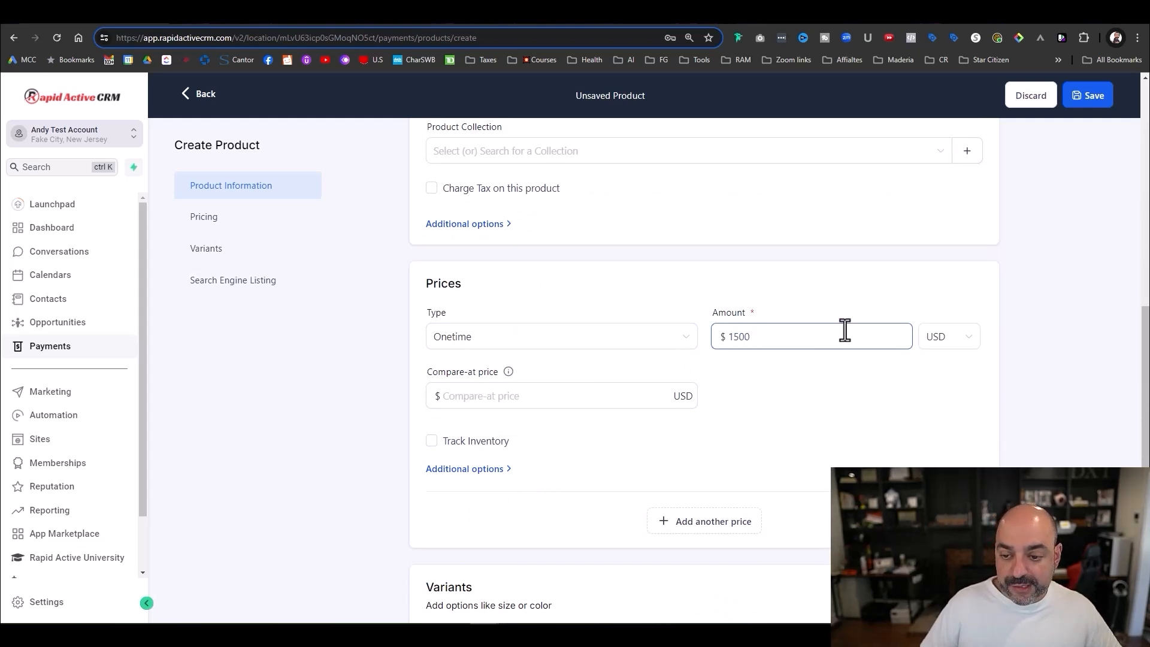
pyautogui.click(497, 396)
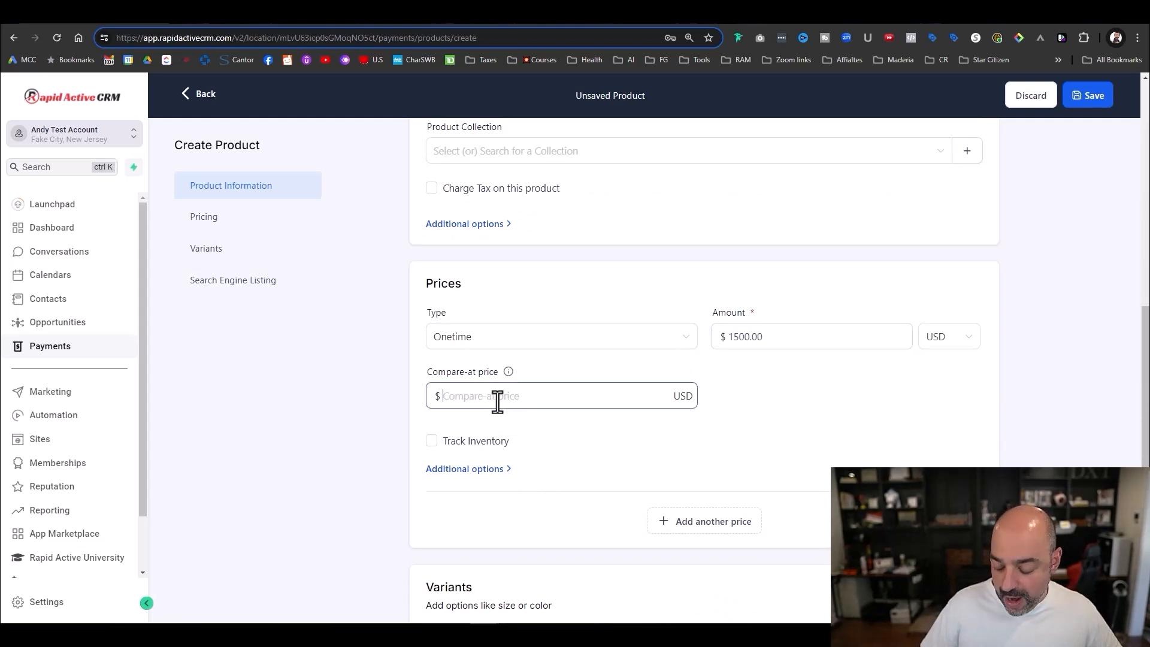
pyautogui.write('2500')
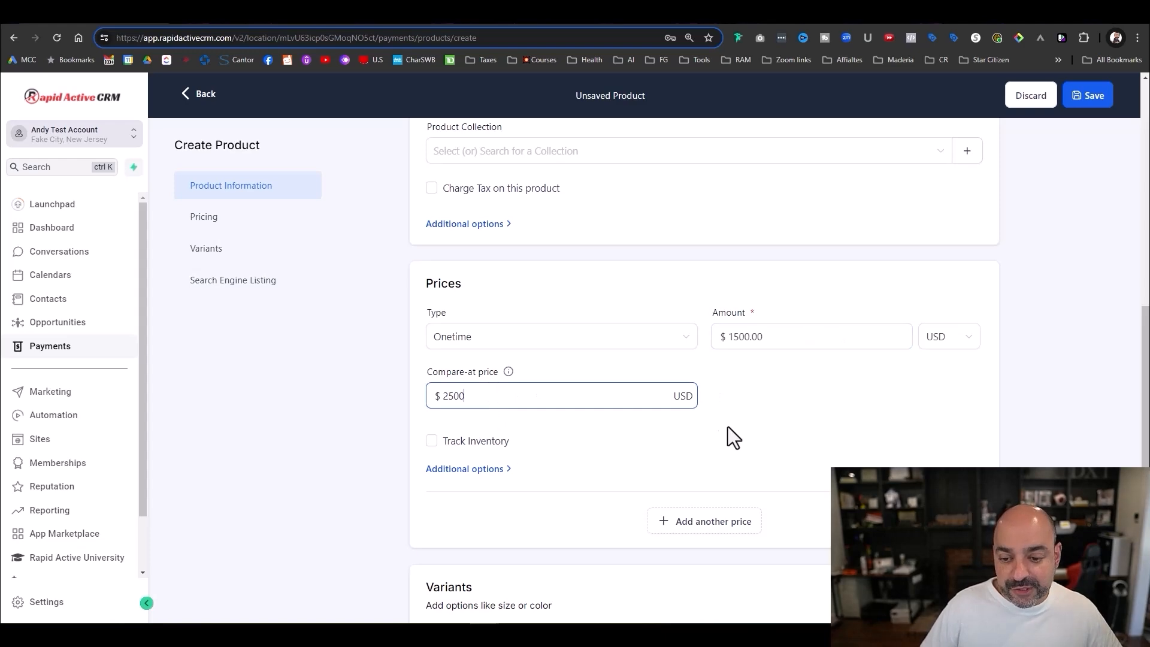
pyautogui.click(847, 413)
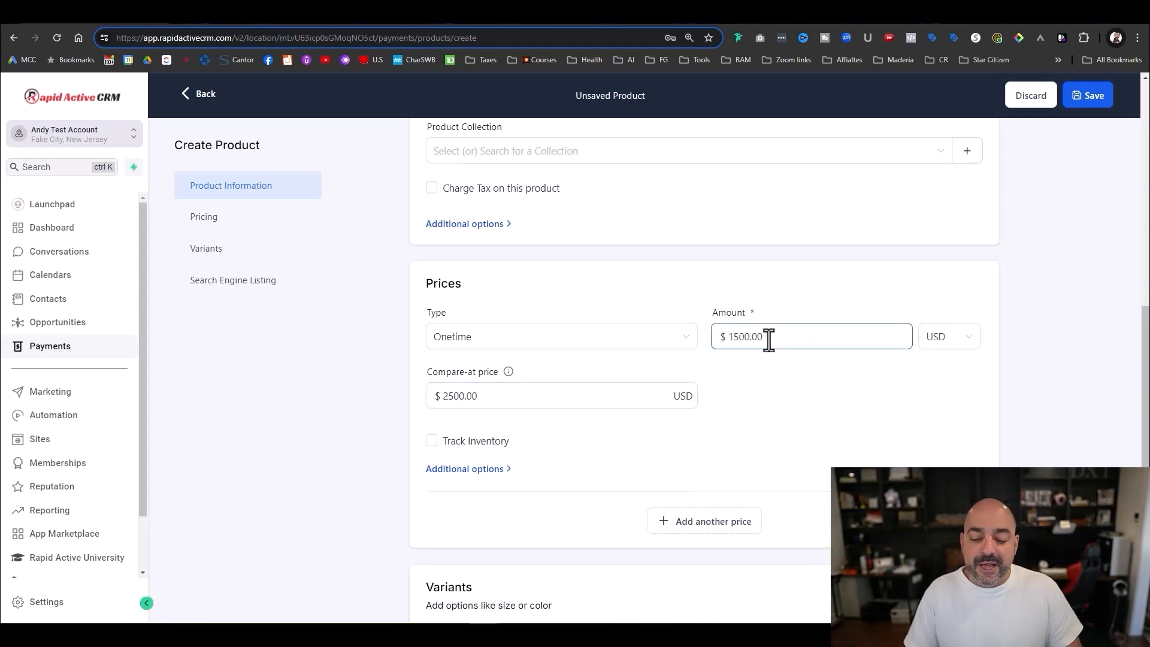
pyautogui.scroll(-5, 769, 340)
pyautogui.scroll(15, 781, 309)
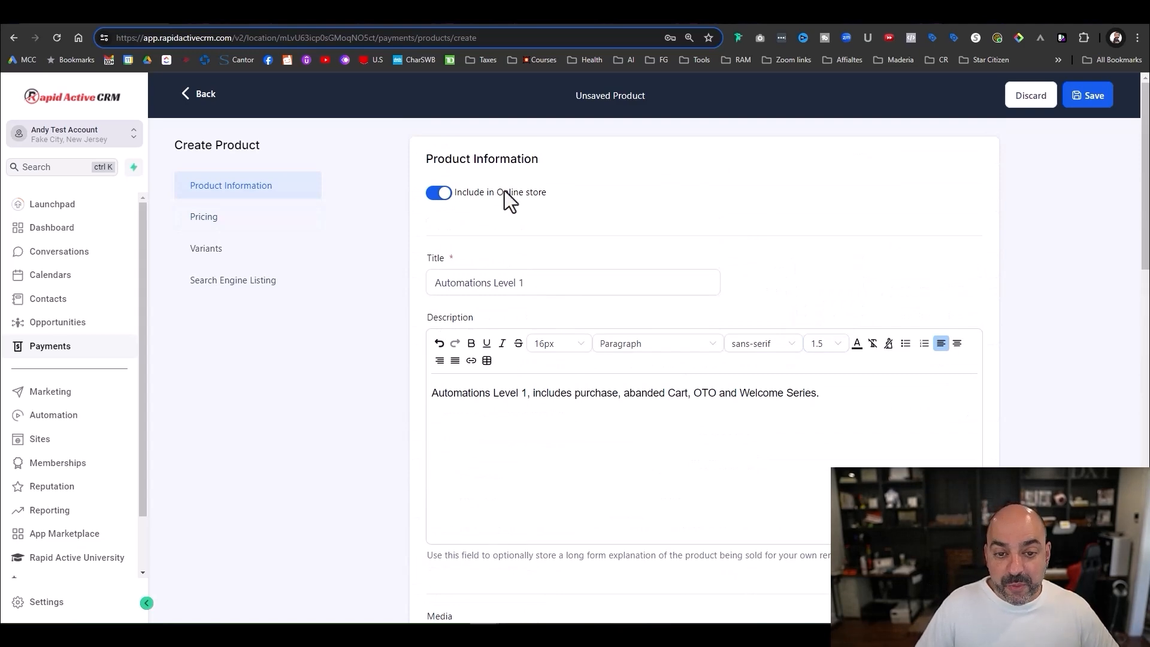
pyautogui.click(439, 192)
pyautogui.scroll(-5, 832, 297)
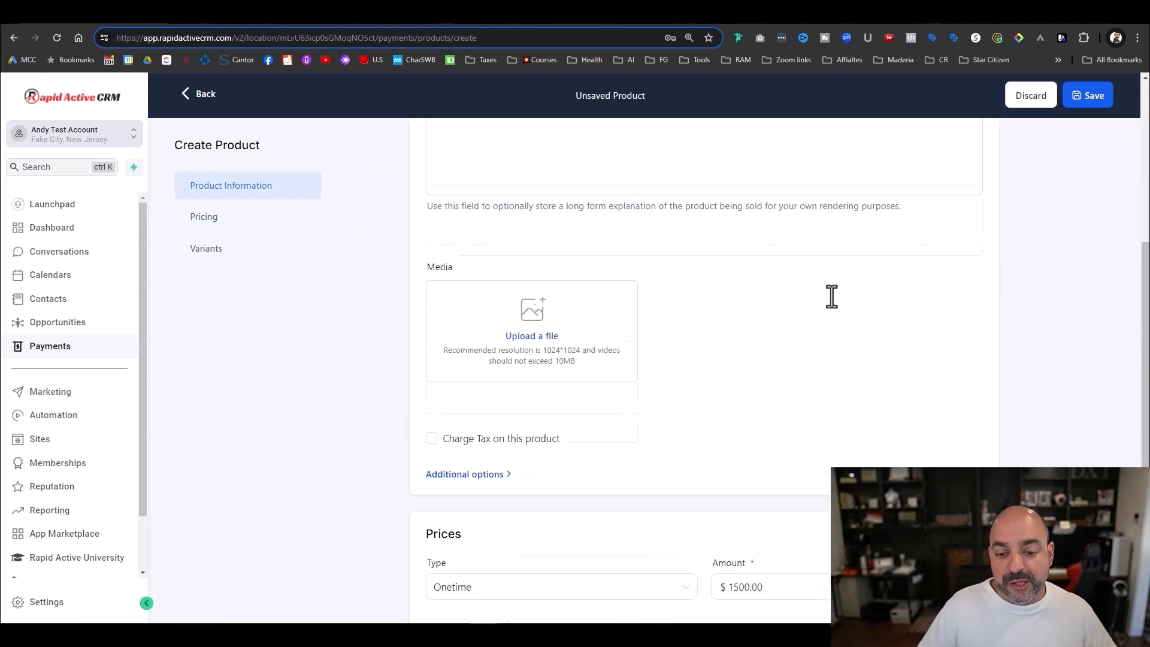
pyautogui.scroll(-4, 832, 297)
pyautogui.click(952, 589)
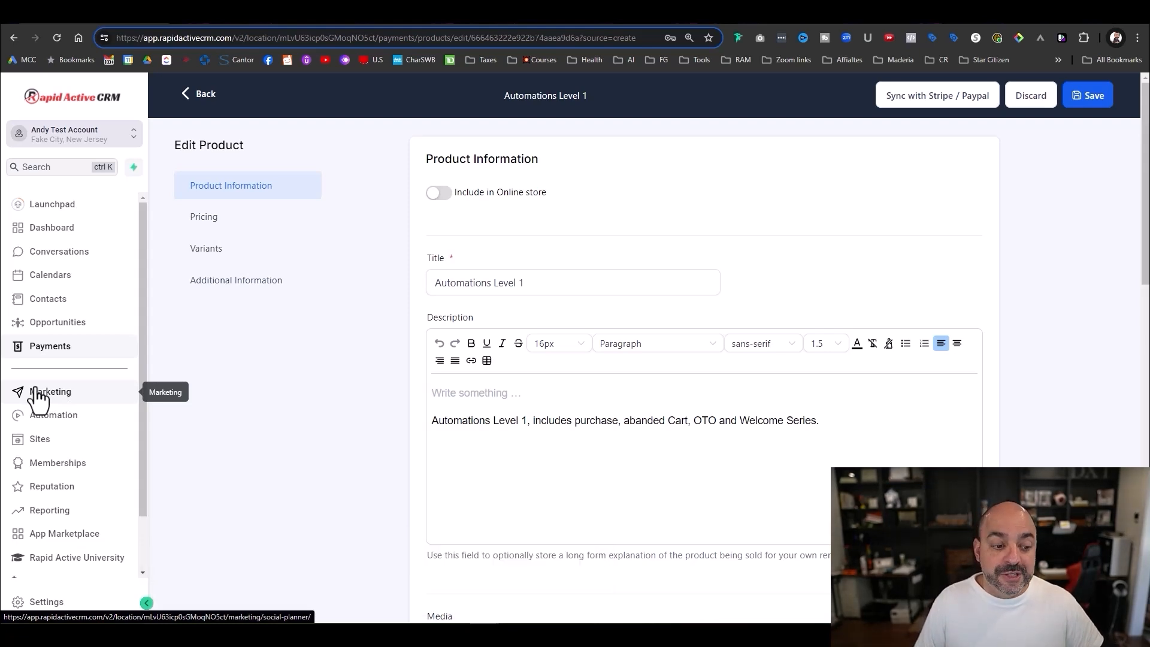
# - In Funnels, create a folder named 'Website Design Funnel' and open it
pyautogui.click(85, 450)
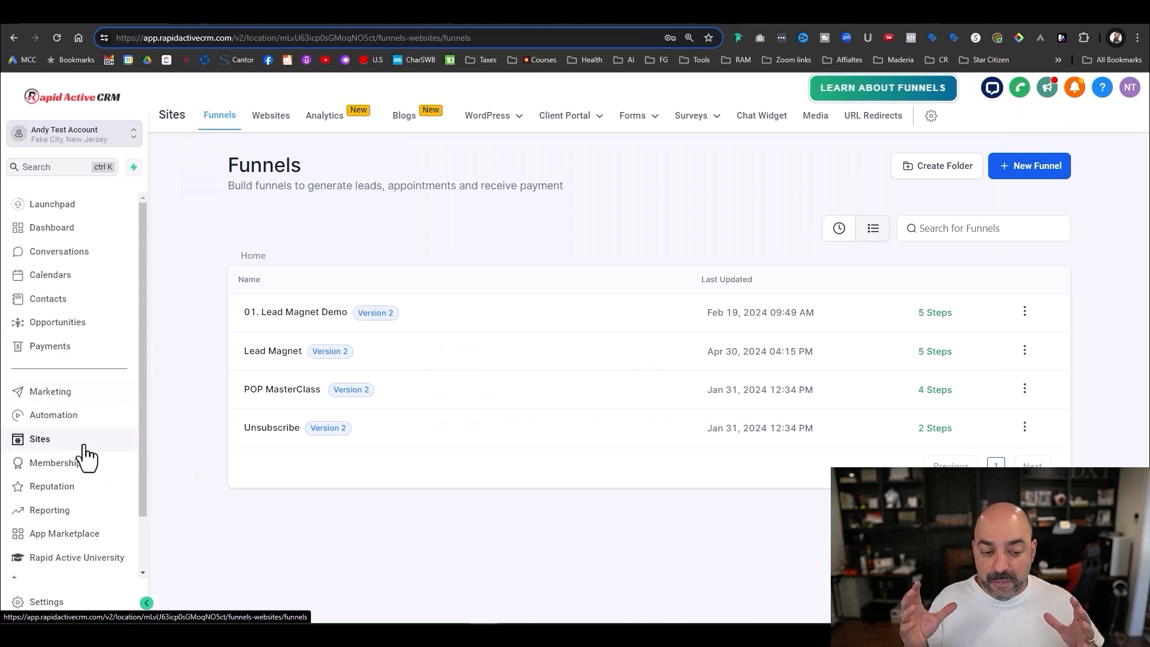
pyautogui.click(284, 390)
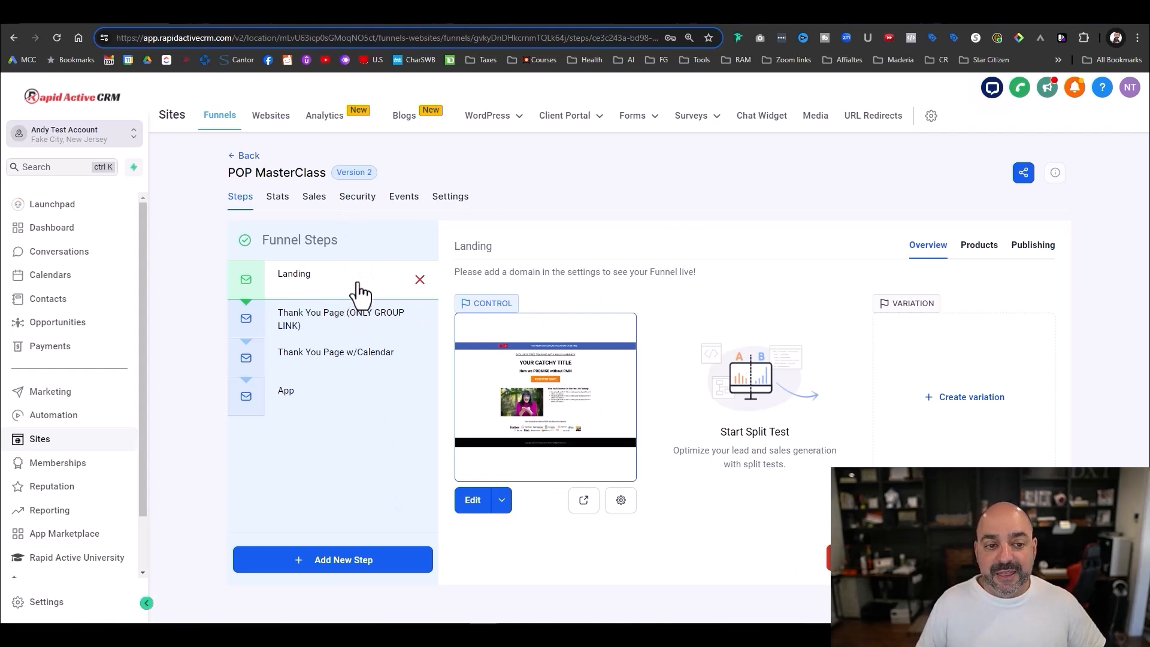
pyautogui.click(243, 155)
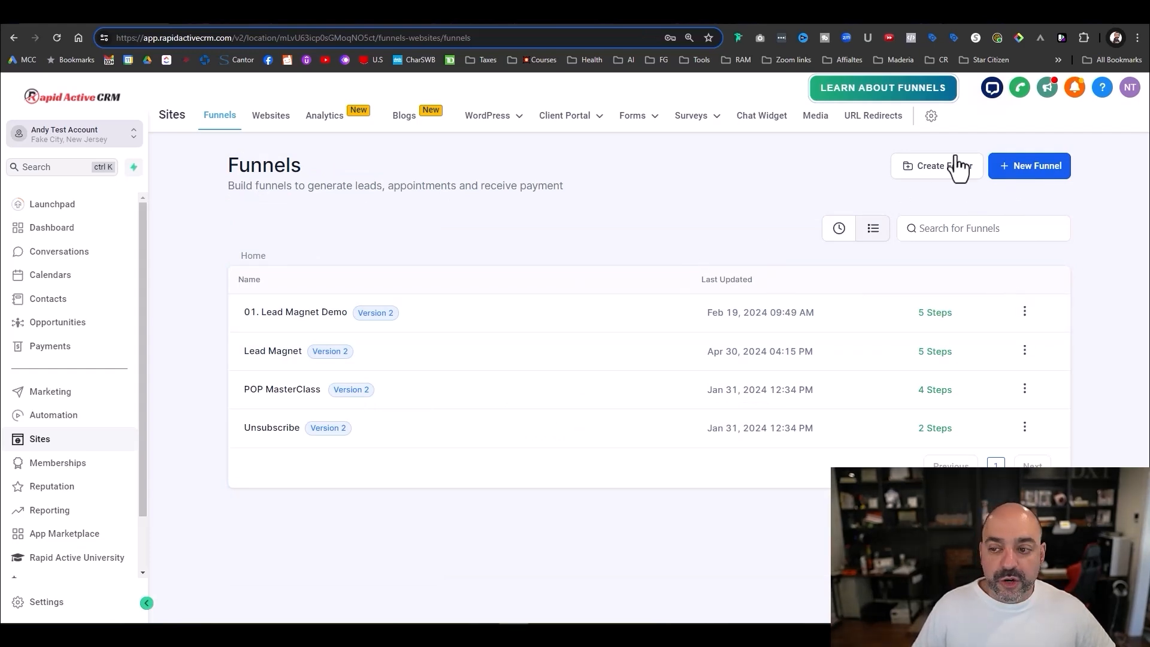
pyautogui.click(946, 168)
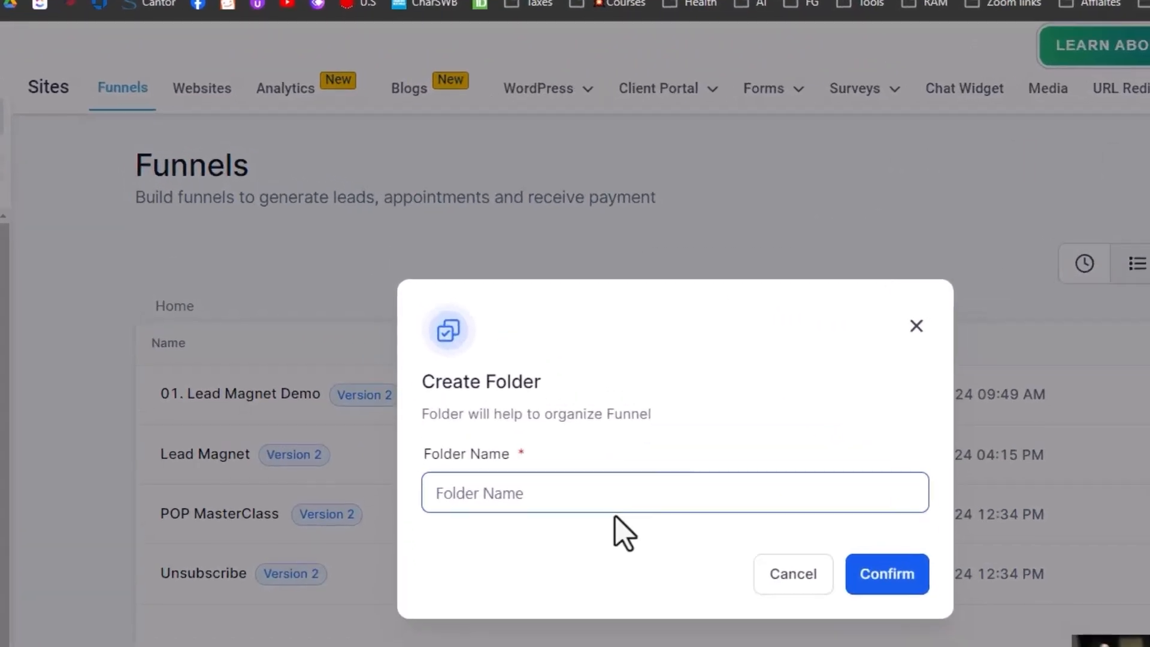
pyautogui.write('We')
pyautogui.write('bsite Design Funnel')
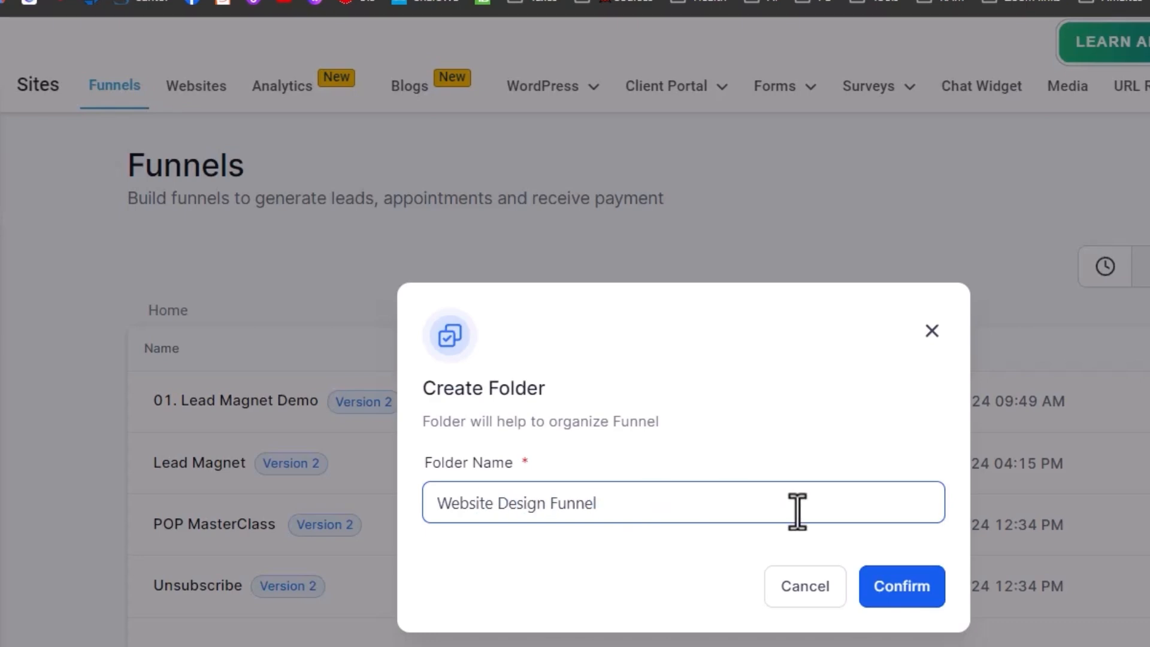
pyautogui.click(901, 586)
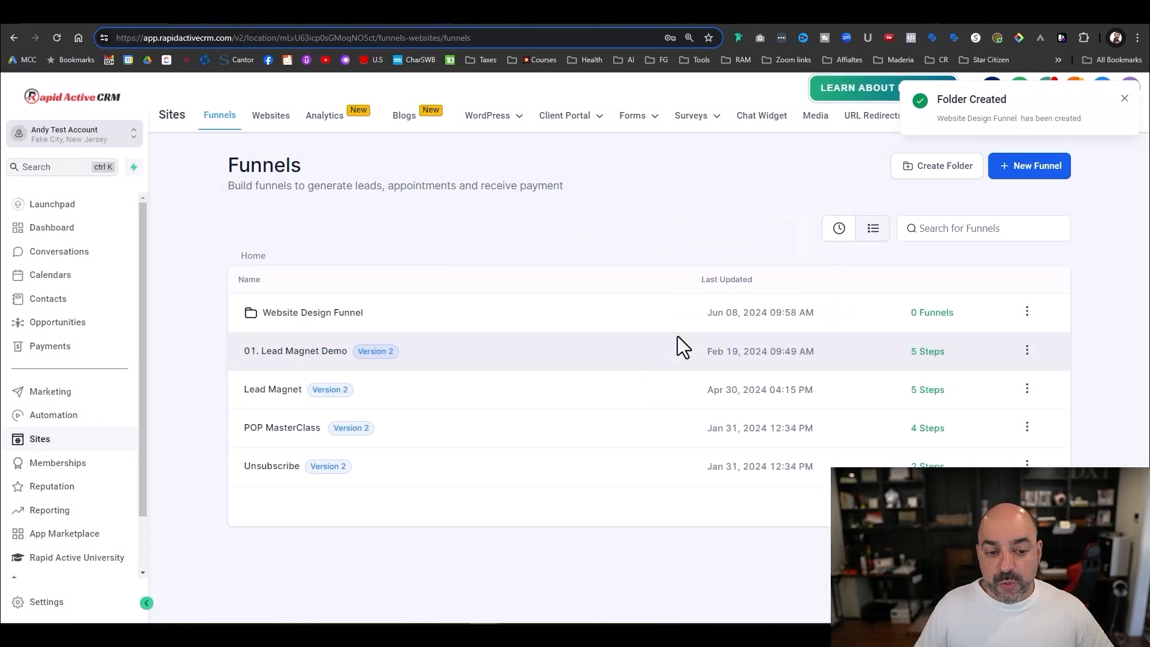
pyautogui.click(326, 314)
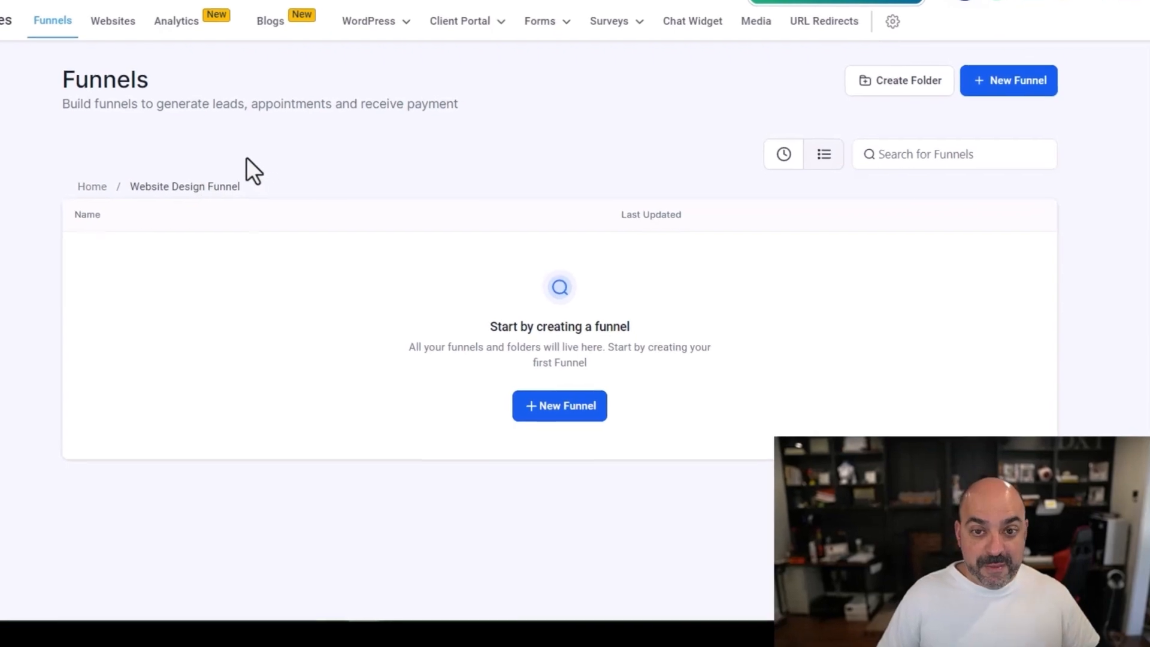
# - Create a blank funnel named 'Website Design' inside the folder
pyautogui.click(565, 412)
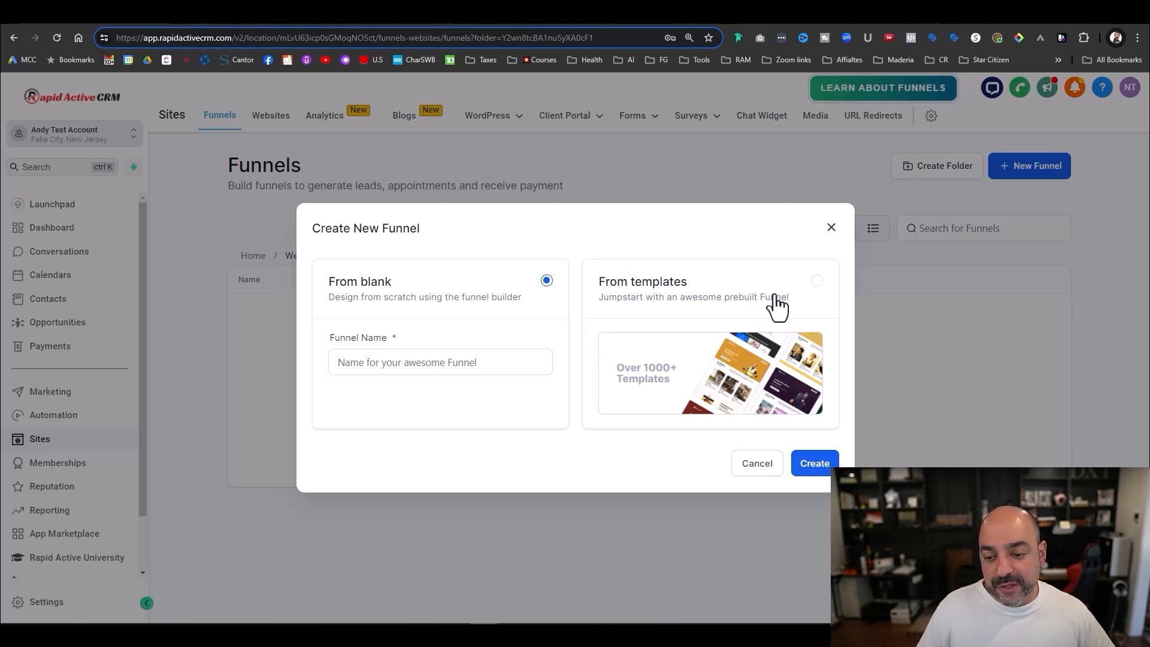
pyautogui.click(432, 367)
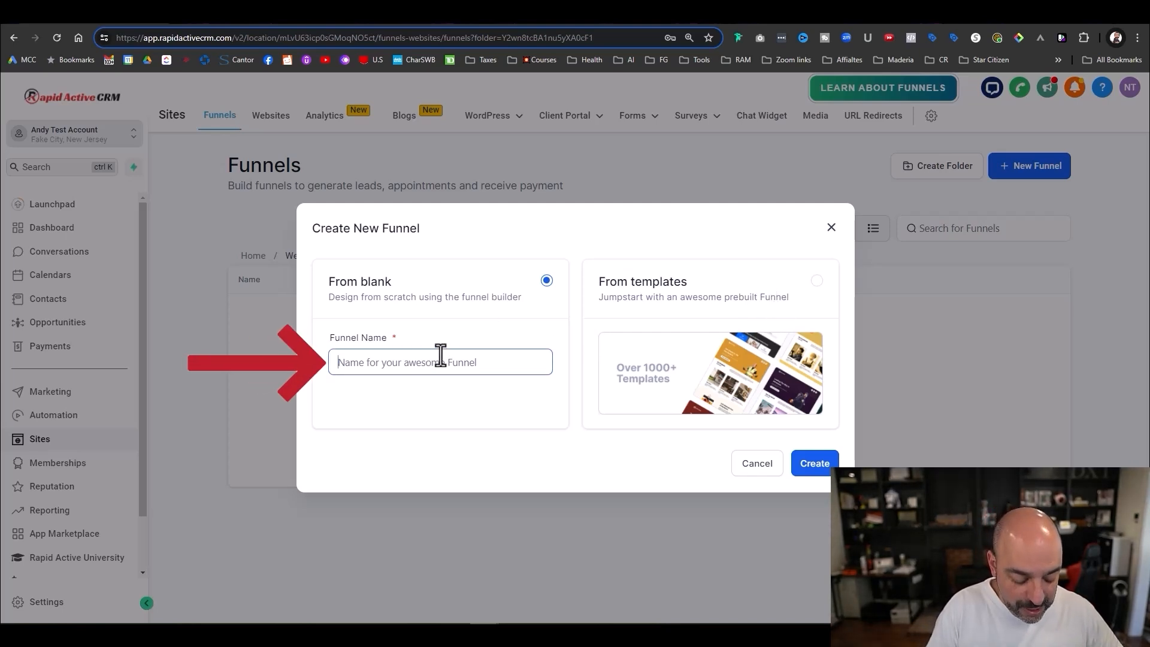
pyautogui.write('Website Design')
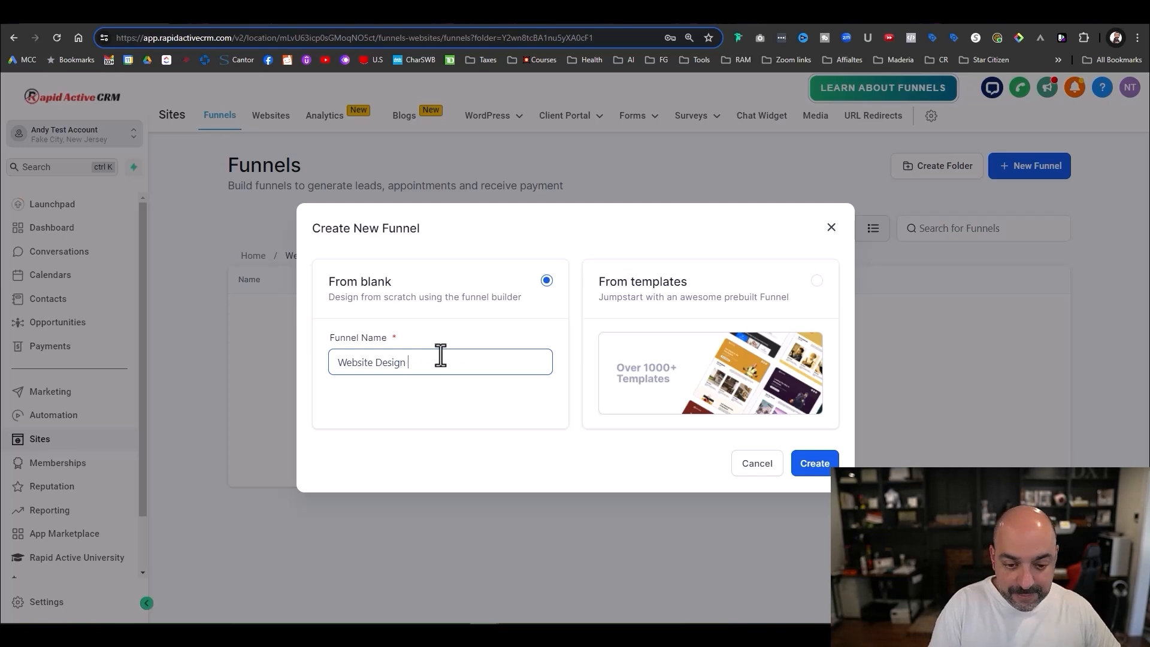
pyautogui.click(810, 475)
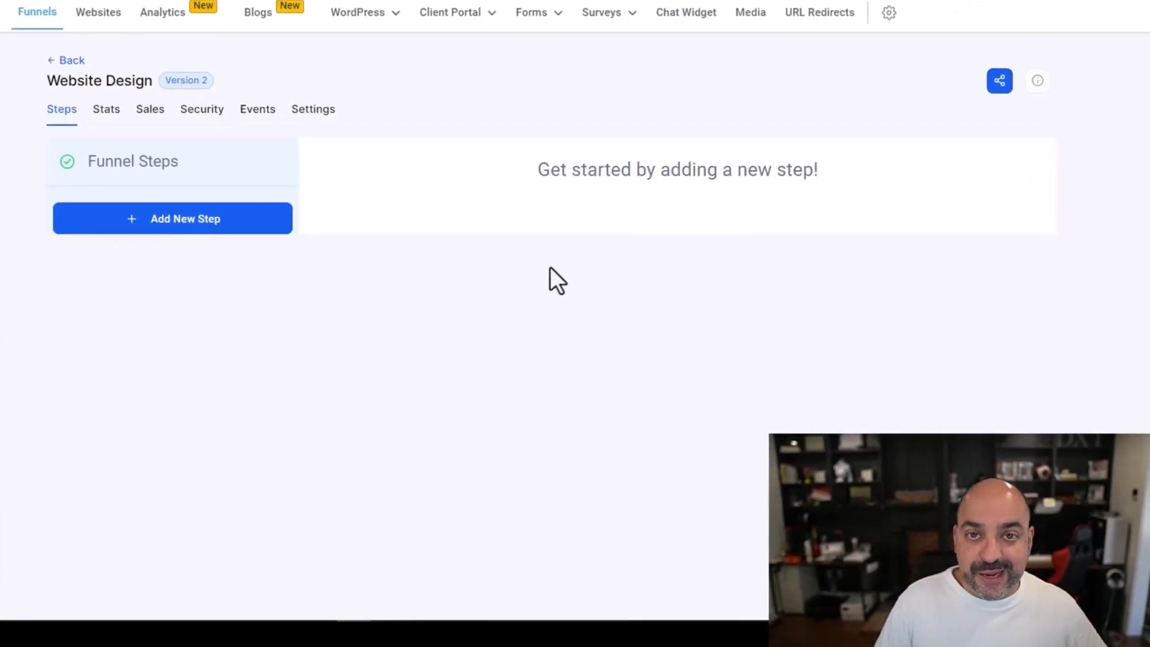
# - Add the funnel steps 'Sales Page' and 'Order Form'
pyautogui.click(391, 295)
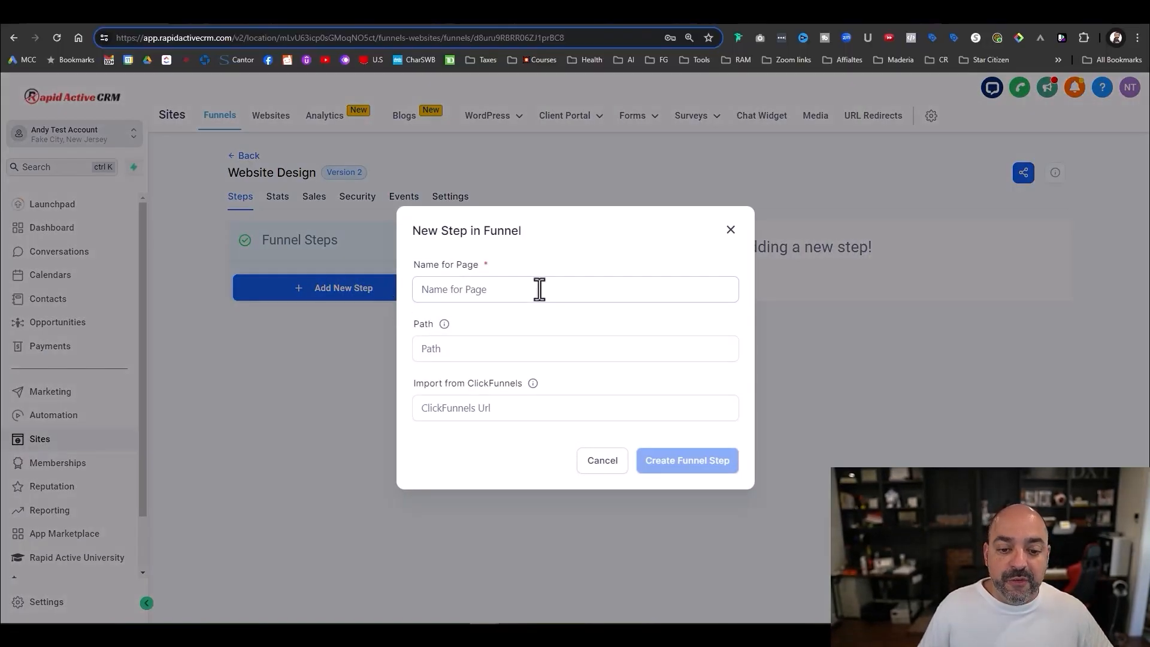
pyautogui.click(538, 289)
pyautogui.write('Sales Page')
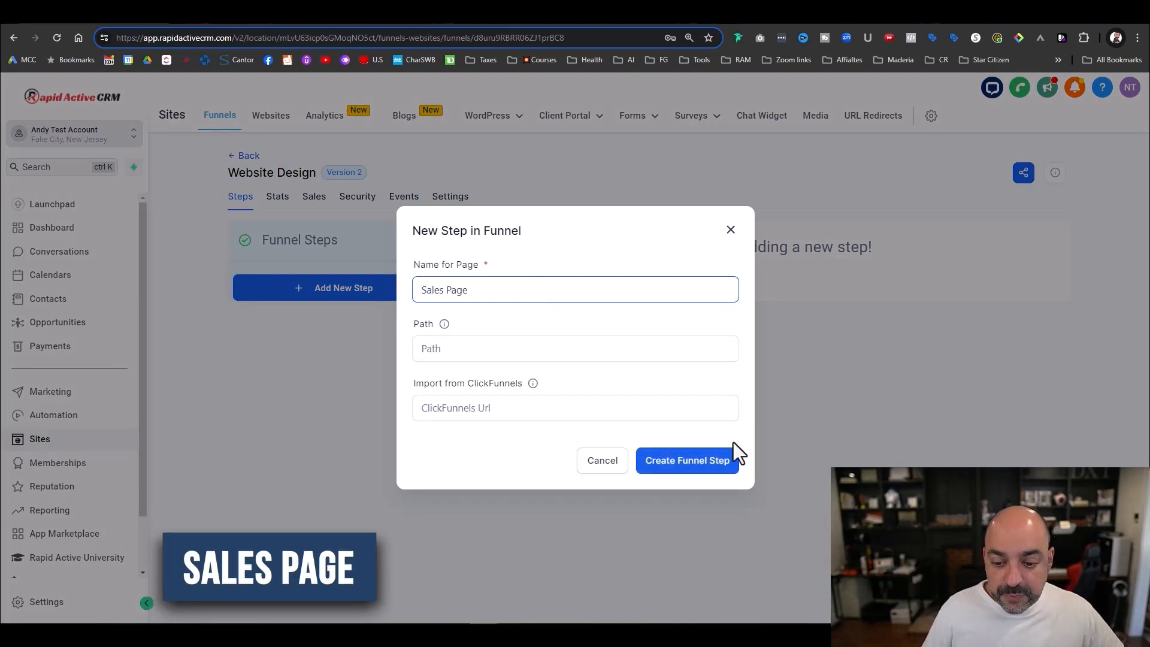
pyautogui.click(708, 459)
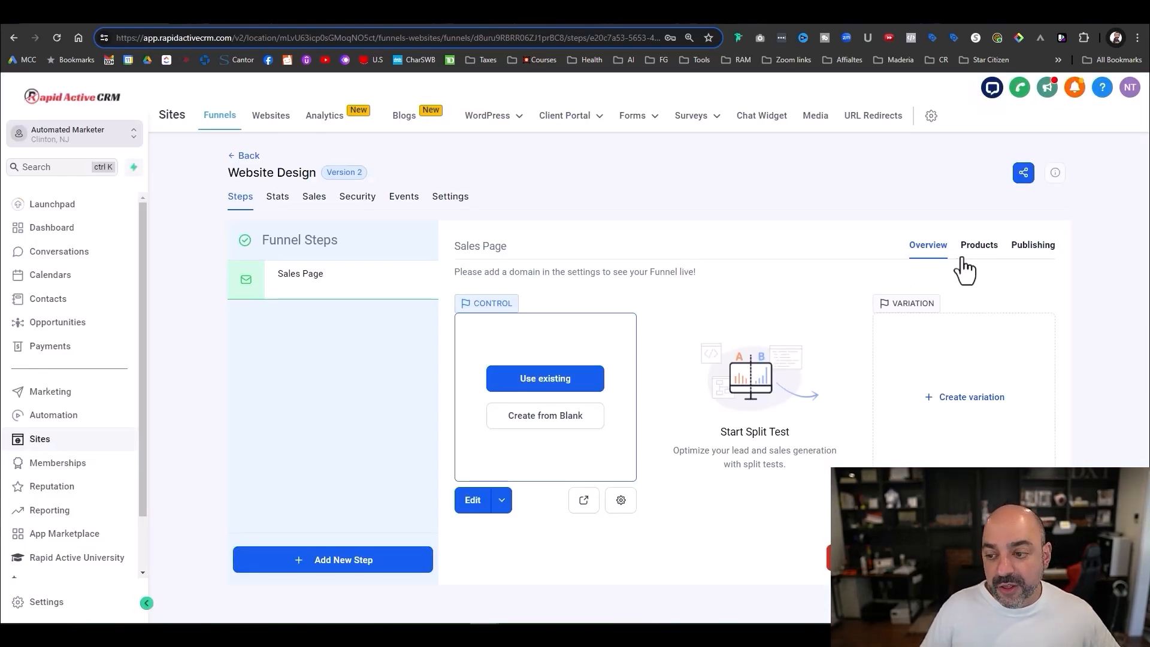
pyautogui.click(375, 566)
pyautogui.click(562, 303)
pyautogui.write('Order')
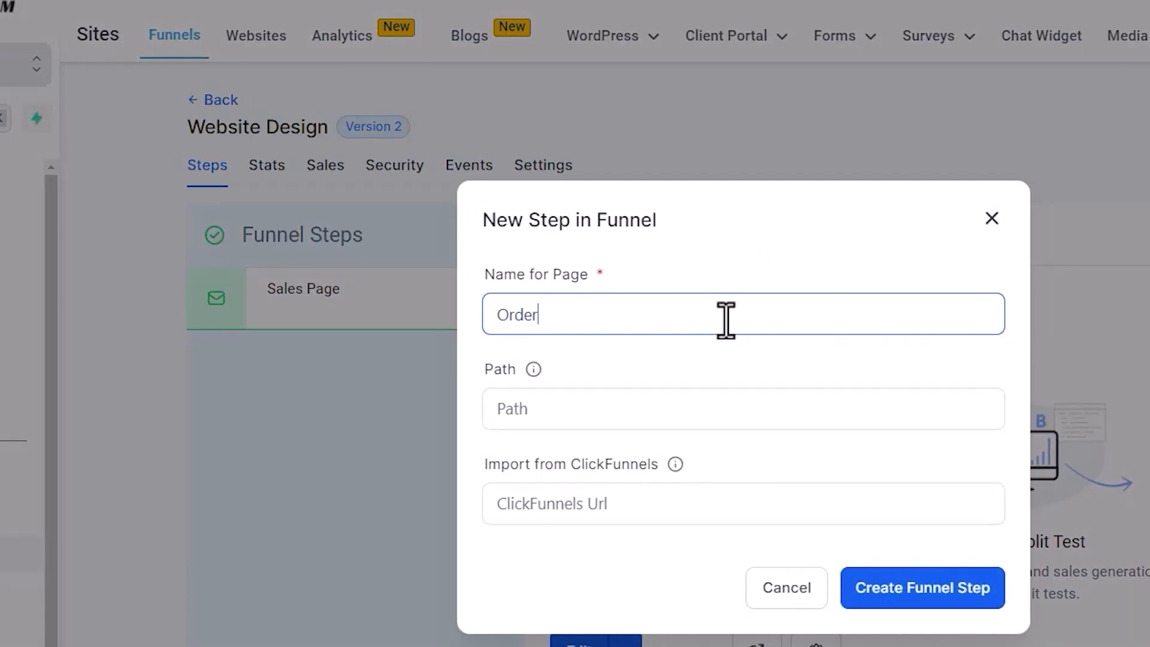
pyautogui.write(' Form')
pyautogui.click(964, 587)
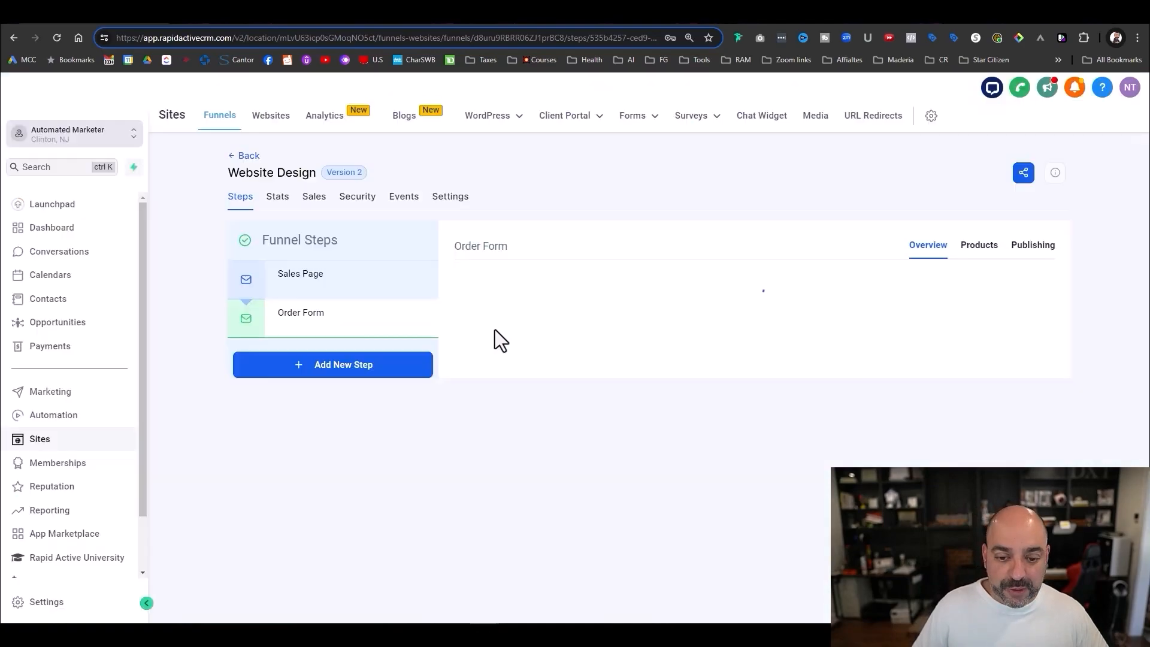
# - Add the funnel steps 'OTO' and 'Confirmation Page'
pyautogui.click(352, 561)
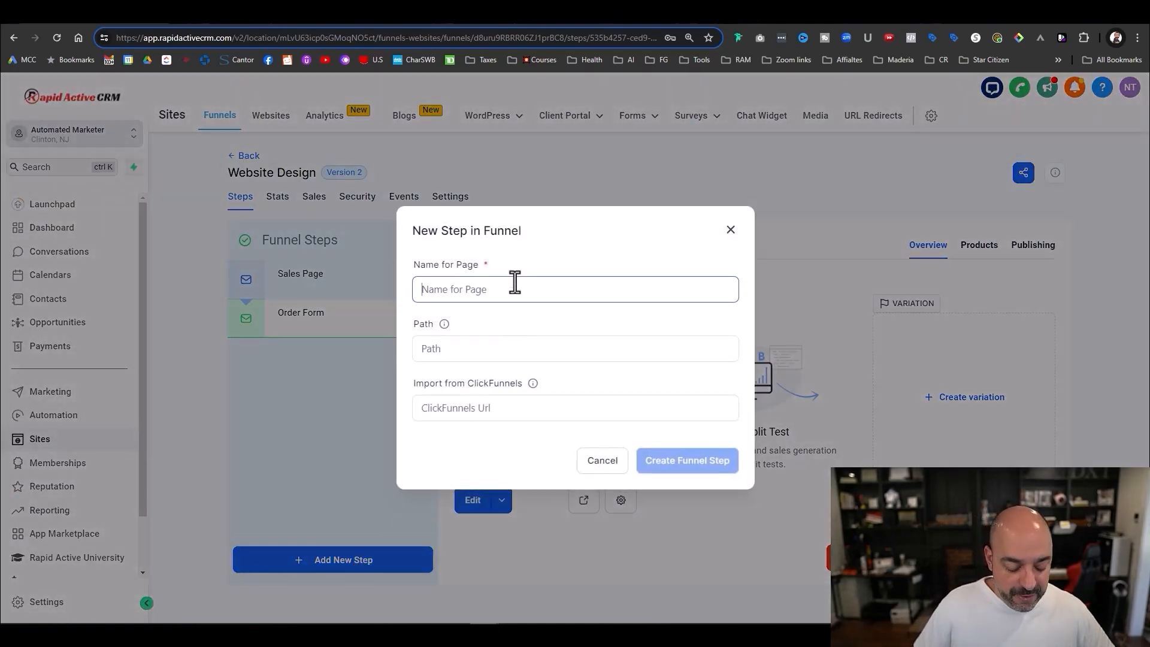
pyautogui.write('OTO')
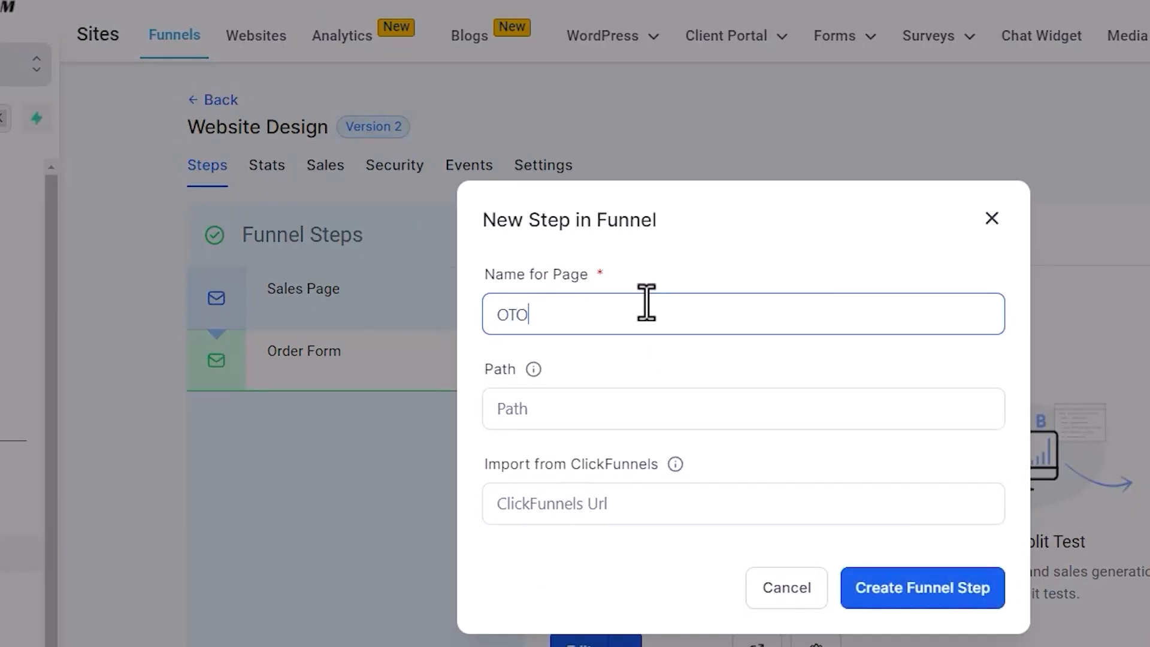
pyautogui.click(926, 590)
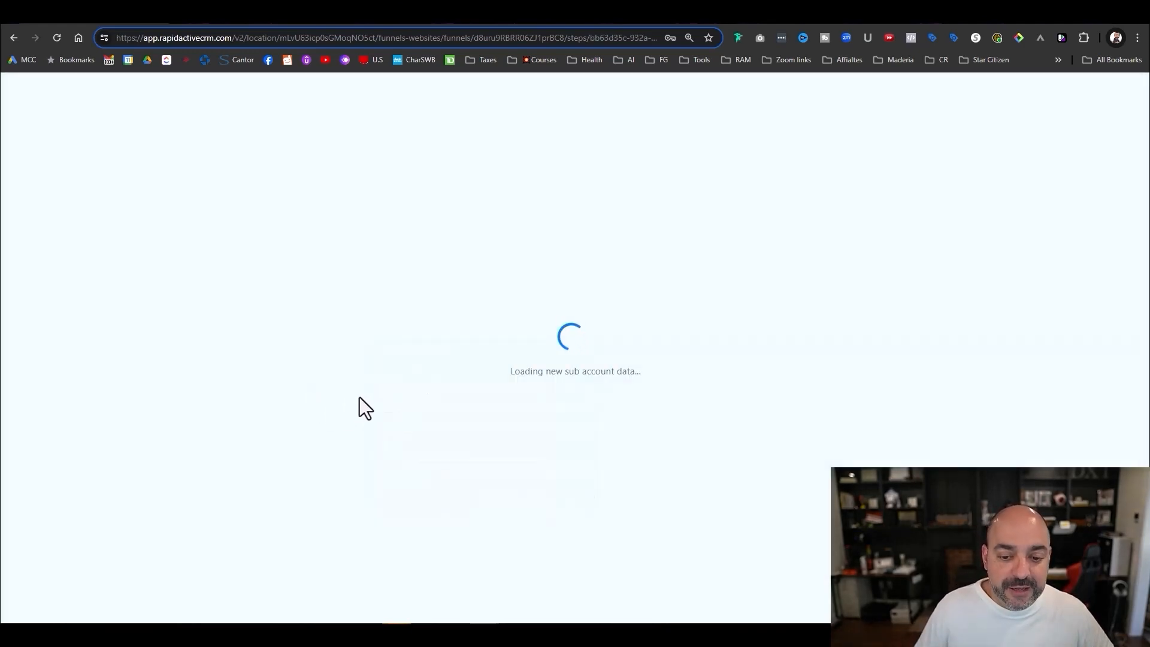
pyautogui.click(350, 563)
pyautogui.click(513, 287)
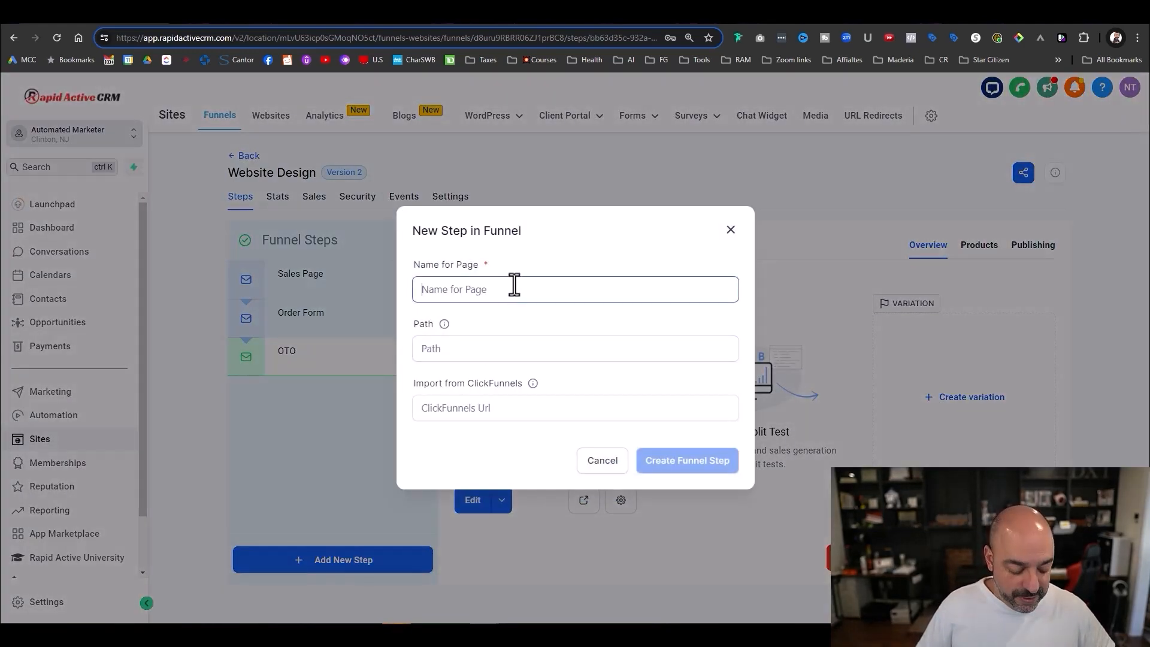
pyautogui.write('Confirmation Page')
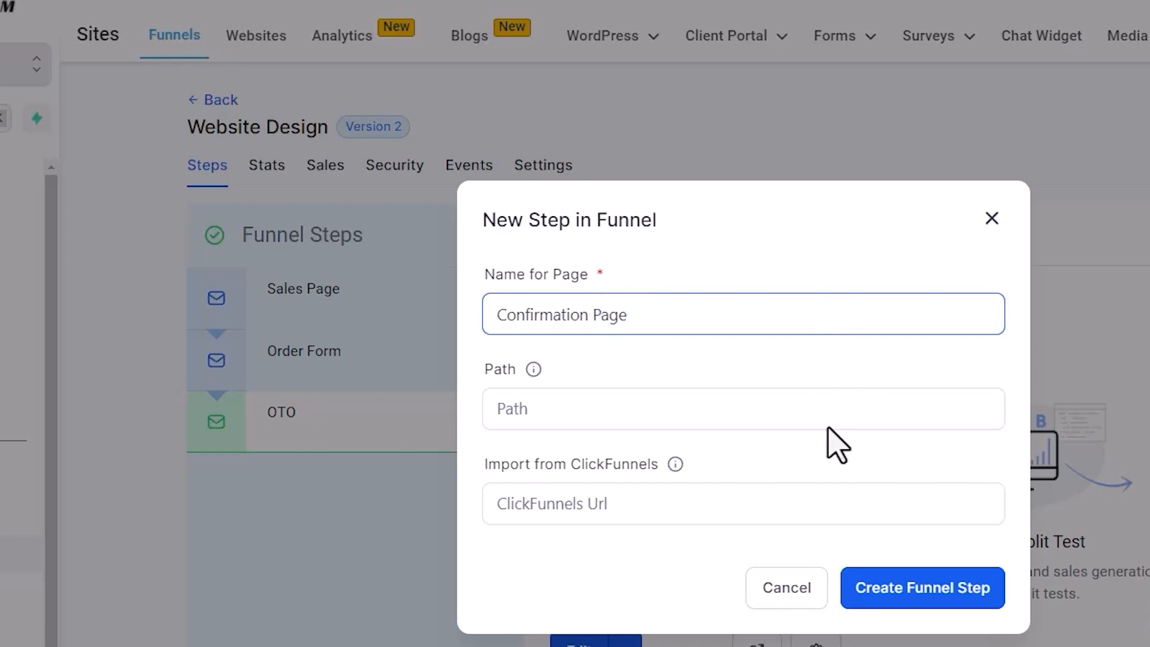
pyautogui.click(939, 587)
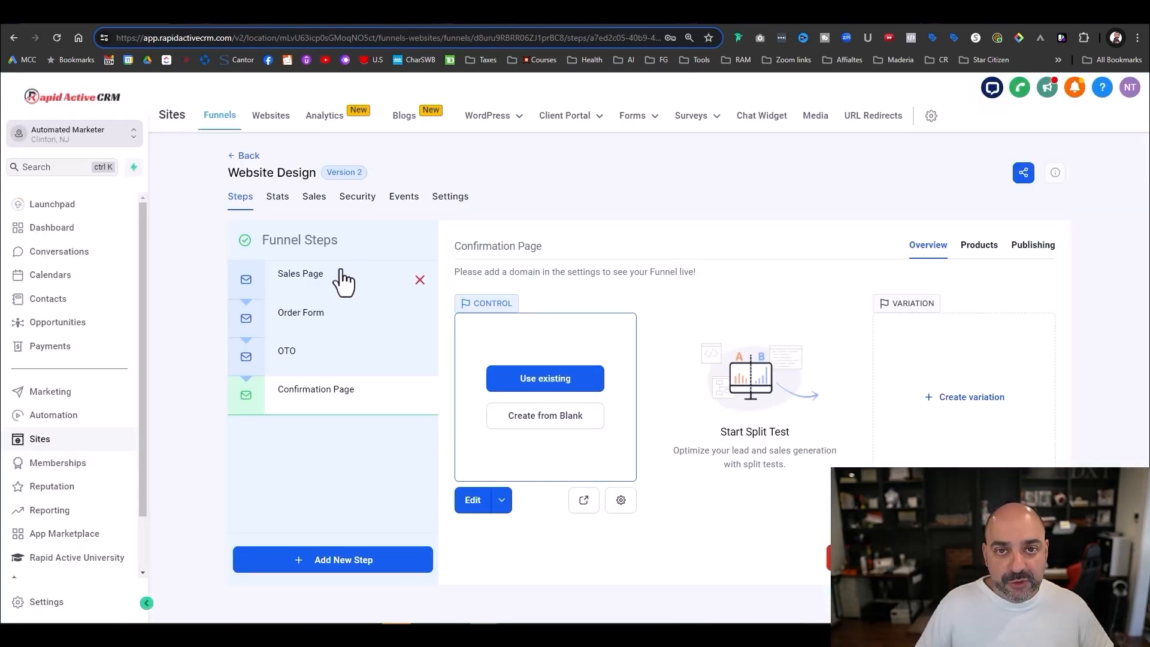
# - On the Order Form page, add a full-width section with a two-column row, headline and bullet list
pyautogui.click(323, 312)
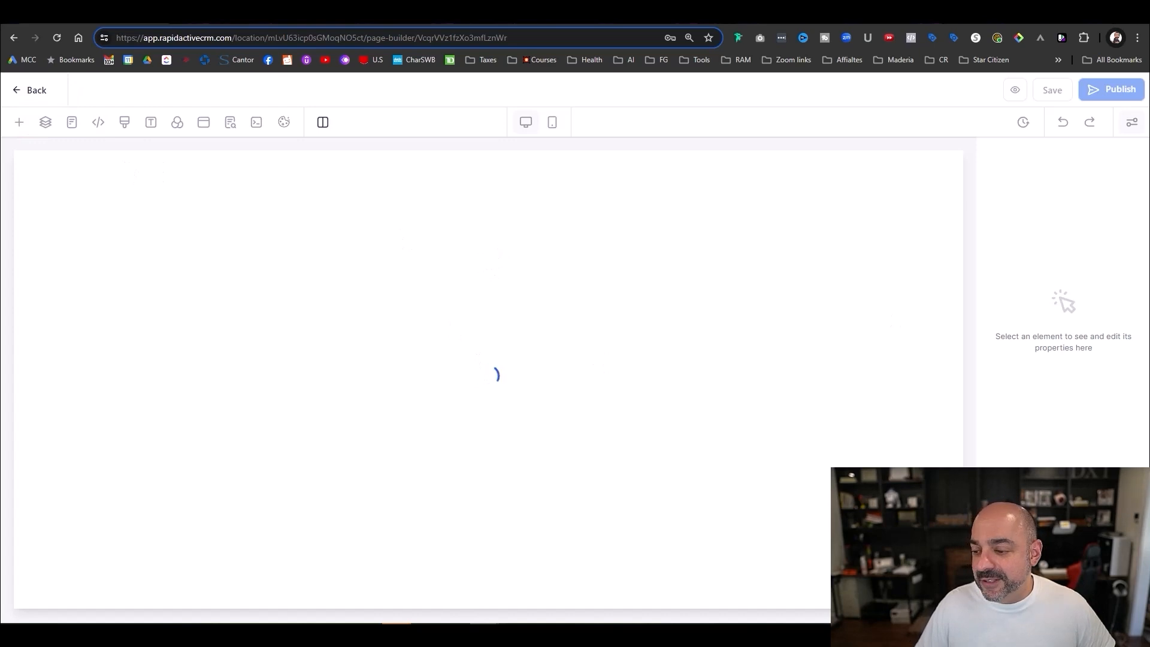
pyautogui.moveTo(162, 221); pyautogui.dragTo(578, 273)
pyautogui.click(470, 241)
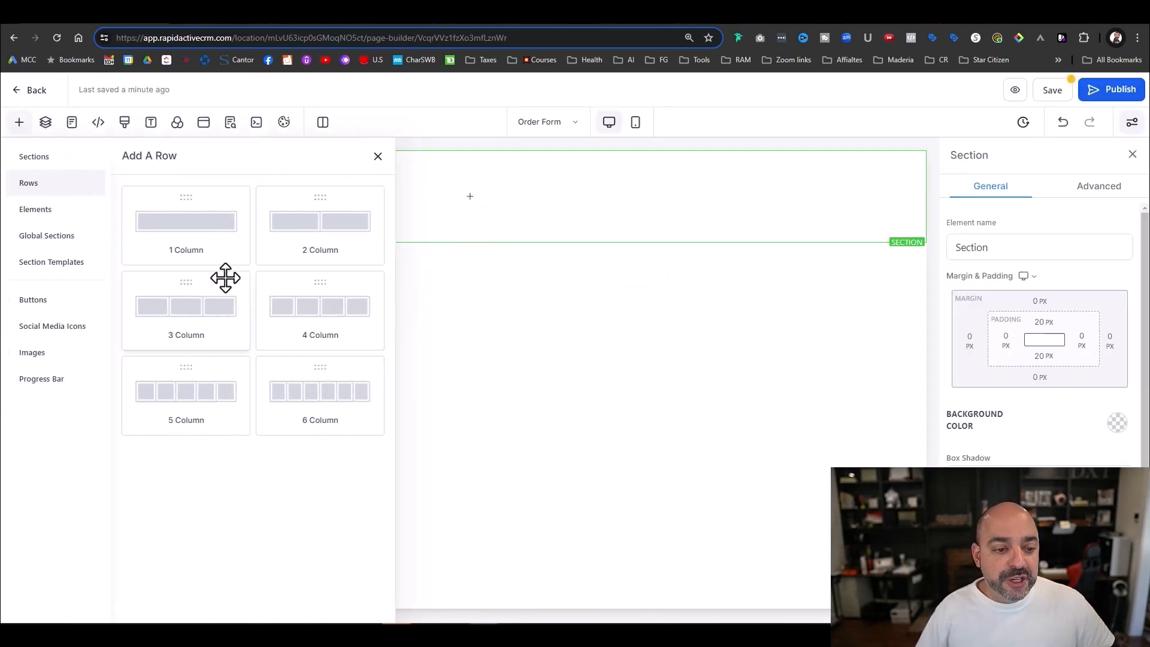
pyautogui.moveTo(297, 246); pyautogui.dragTo(500, 224)
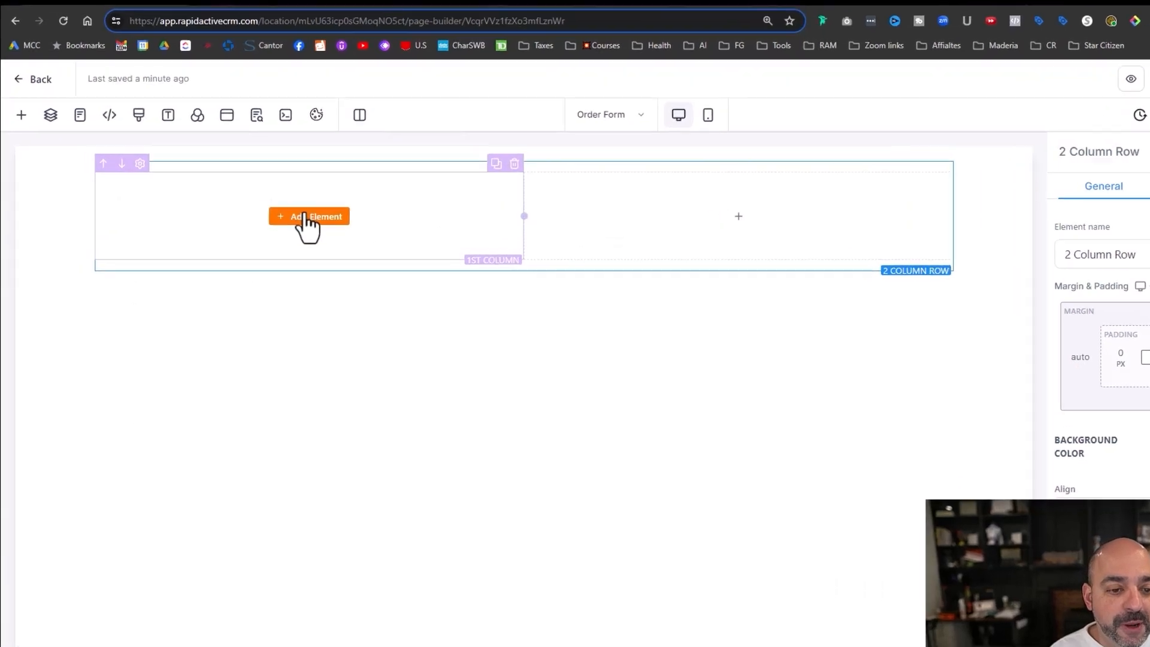
pyautogui.click(307, 218)
pyautogui.moveTo(157, 298); pyautogui.dragTo(346, 215)
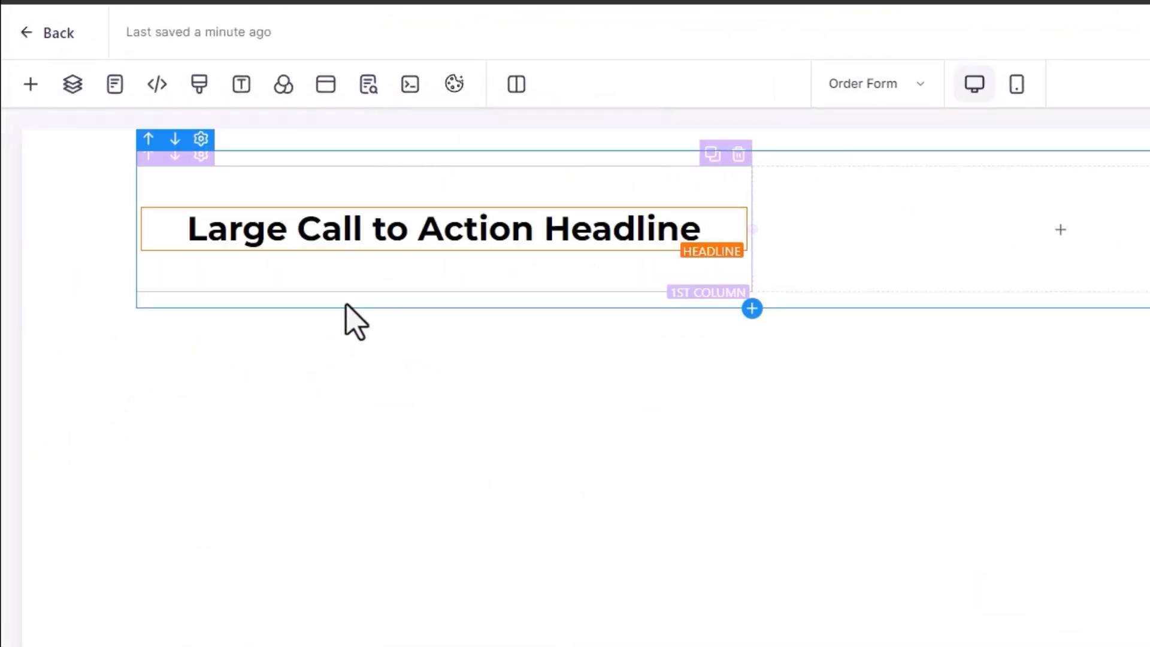
pyautogui.click(446, 252)
pyautogui.moveTo(303, 509); pyautogui.dragTo(454, 289)
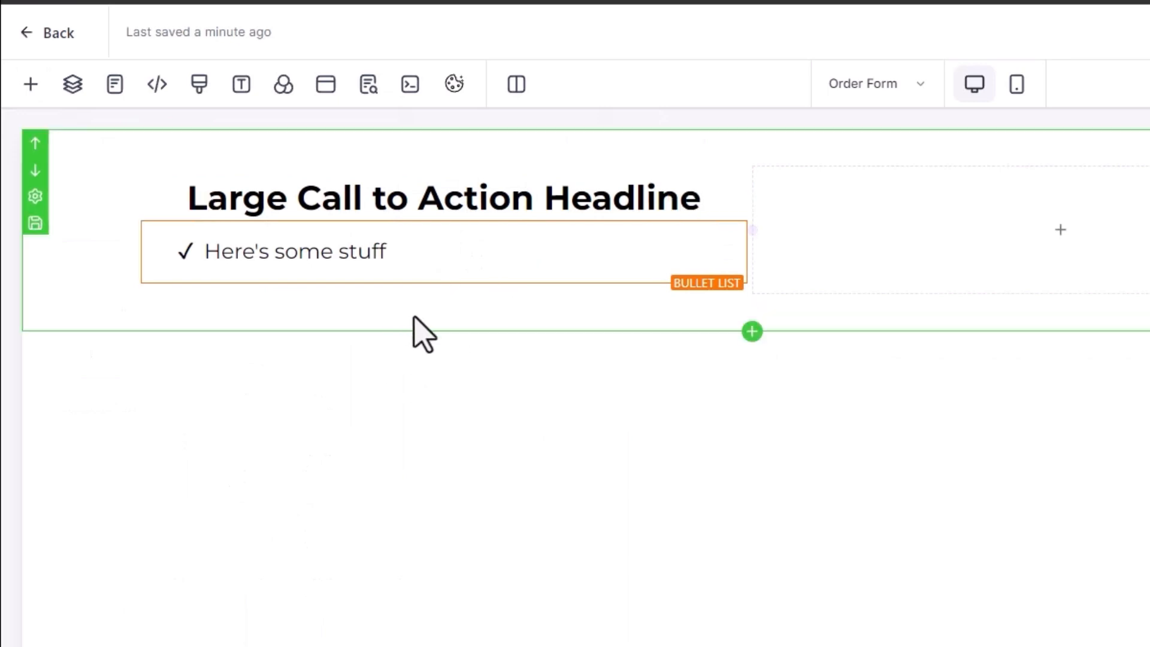
# - Change the headline to 'Website Design' and delete the placeholder bullet text
pyautogui.click(649, 198)
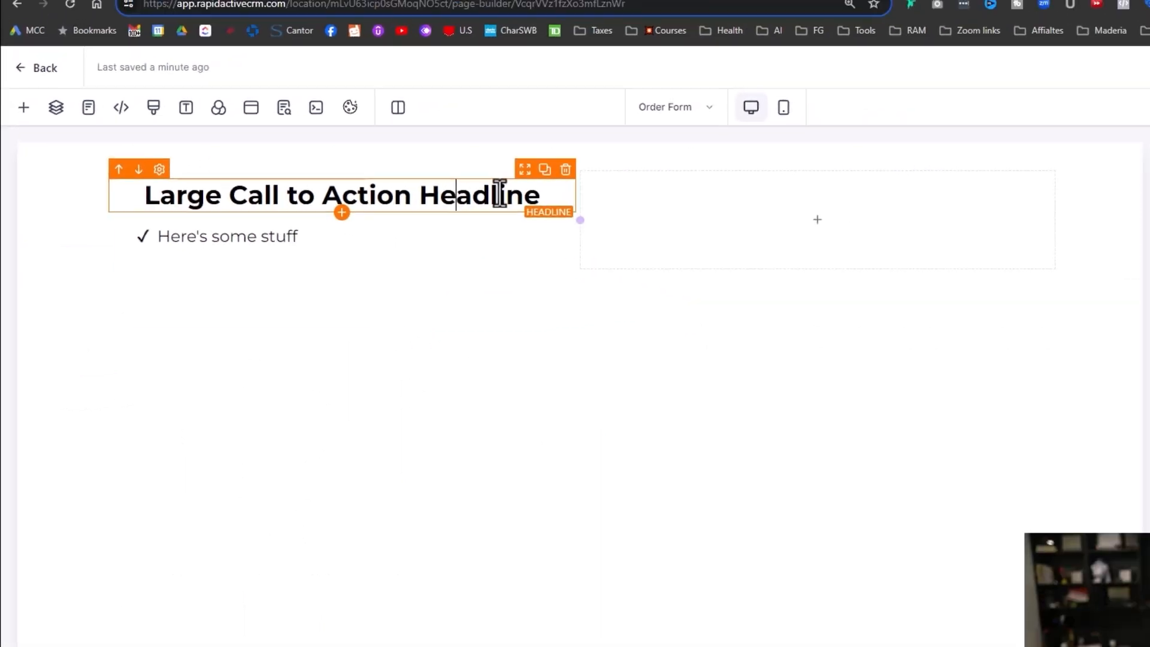
pyautogui.moveTo(657, 198); pyautogui.dragTo(178, 196)
pyautogui.write('We')
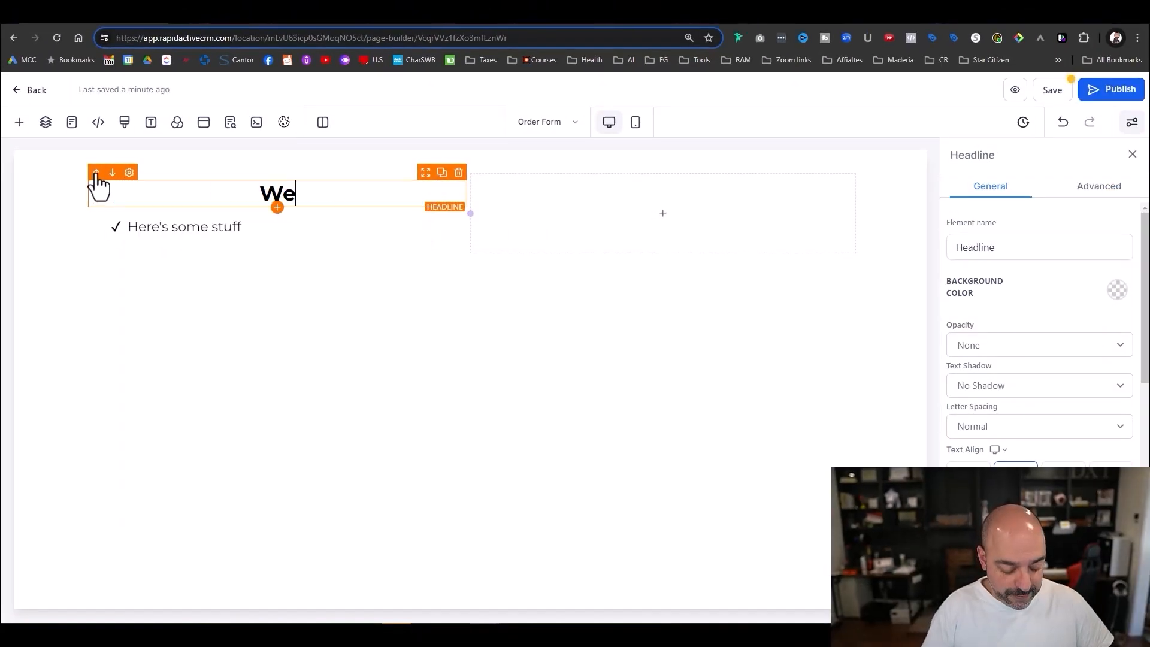
pyautogui.write('bsite Design')
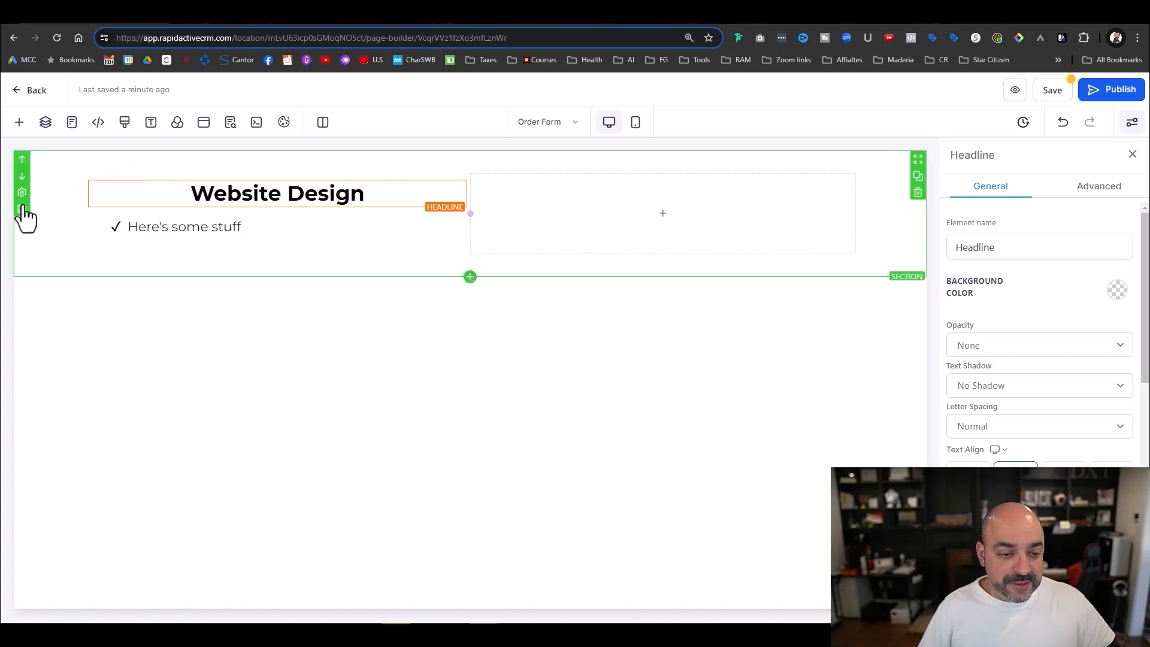
pyautogui.moveTo(252, 226); pyautogui.dragTo(123, 226)
pyautogui.press('BackSpace')
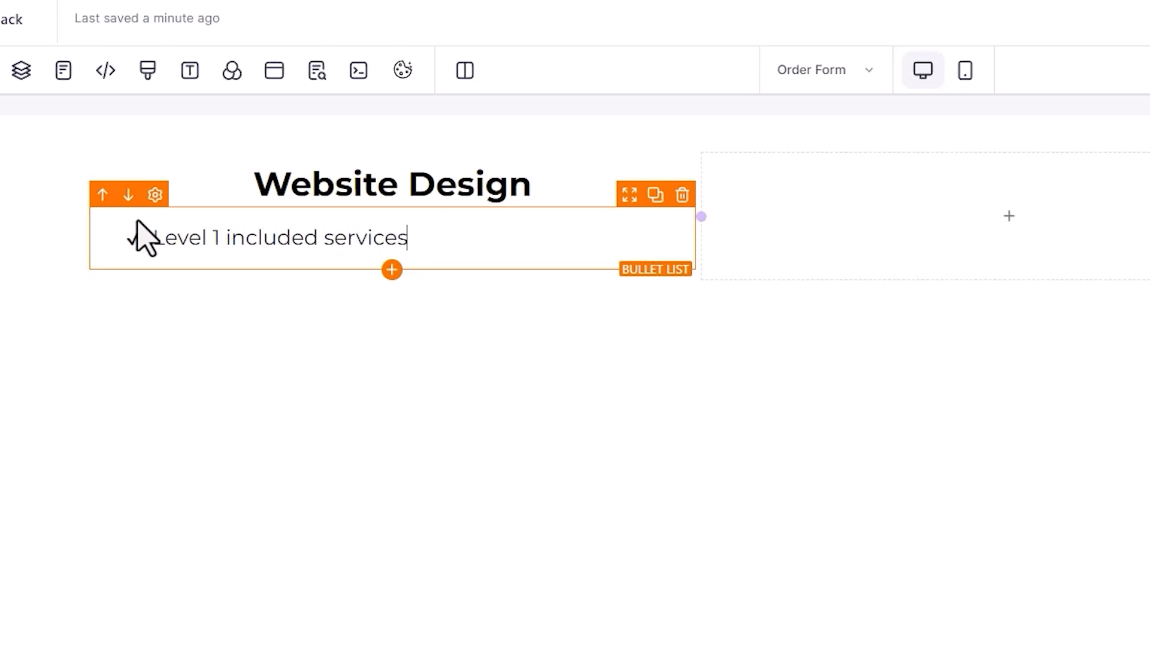
# - Place a 2 Step Order element in the empty second column
pyautogui.click(1038, 231)
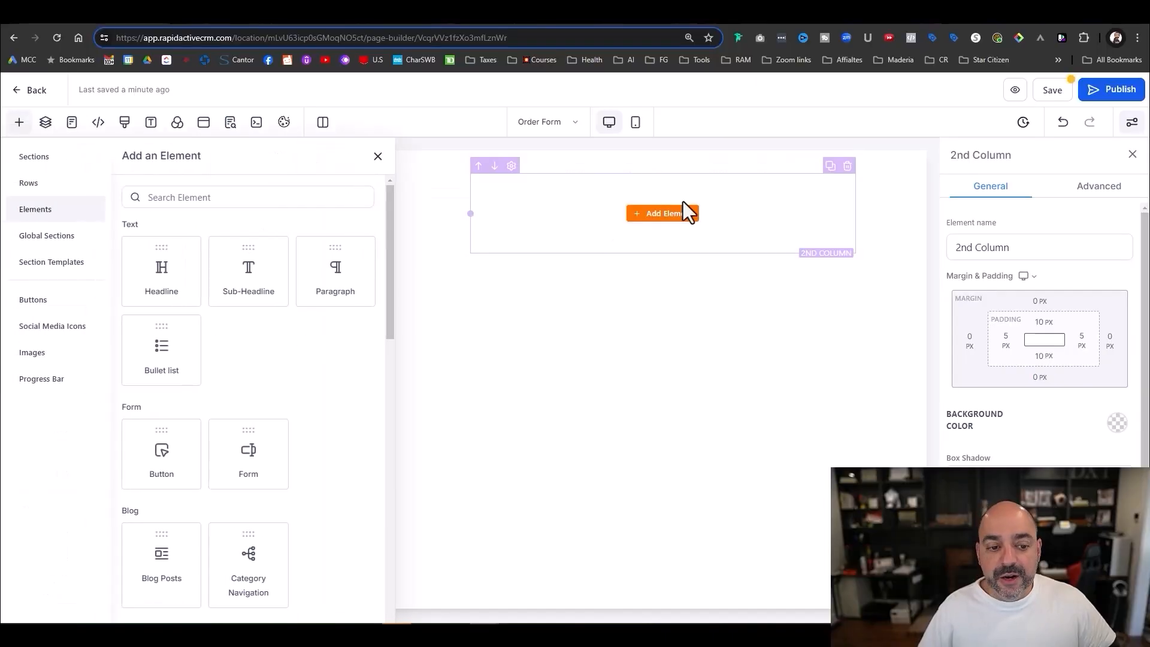
pyautogui.scroll(-15, 276, 288)
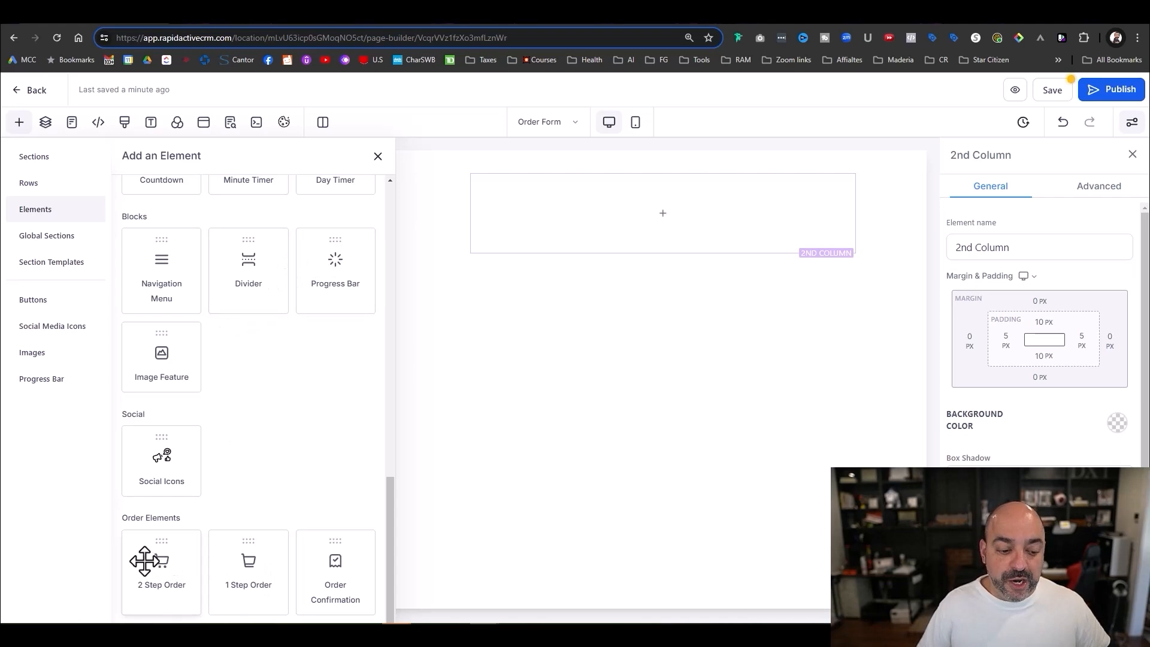
pyautogui.moveTo(144, 561); pyautogui.dragTo(629, 221)
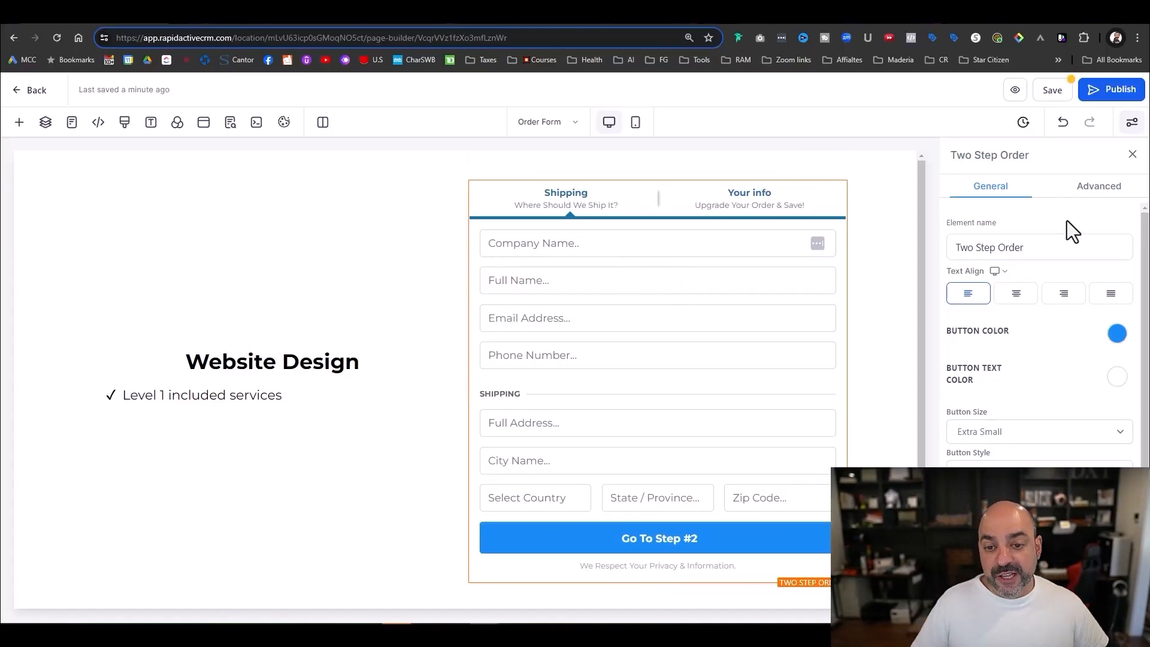
pyautogui.click(1044, 252)
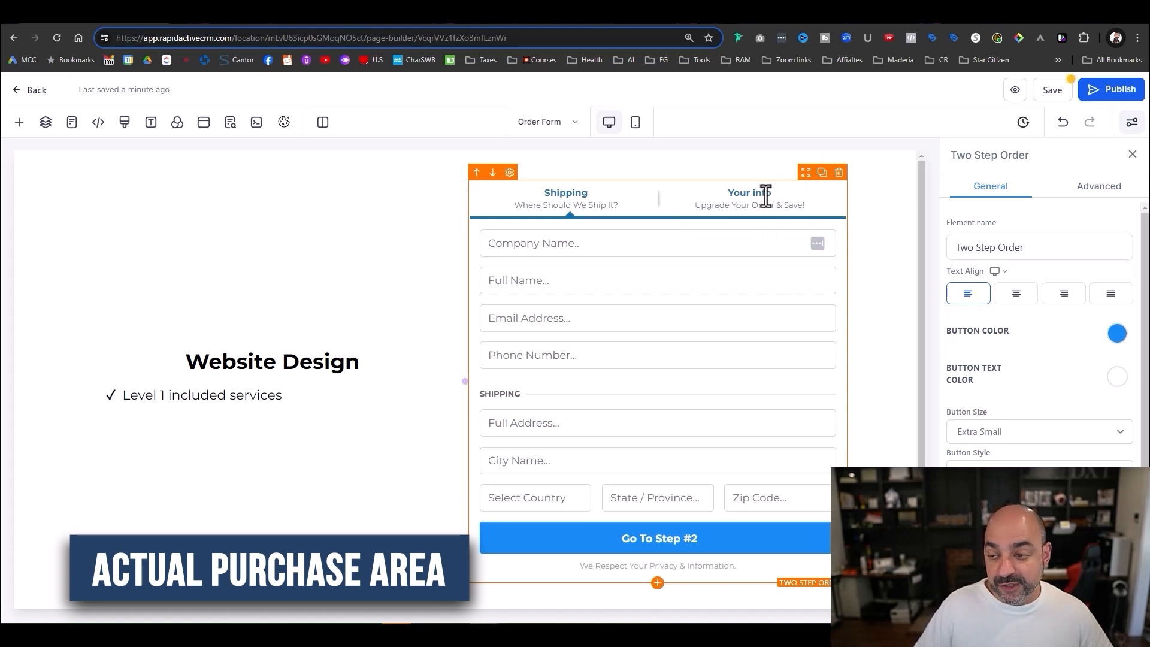
pyautogui.scroll(-2, 1029, 321)
pyautogui.scroll(2, 1029, 321)
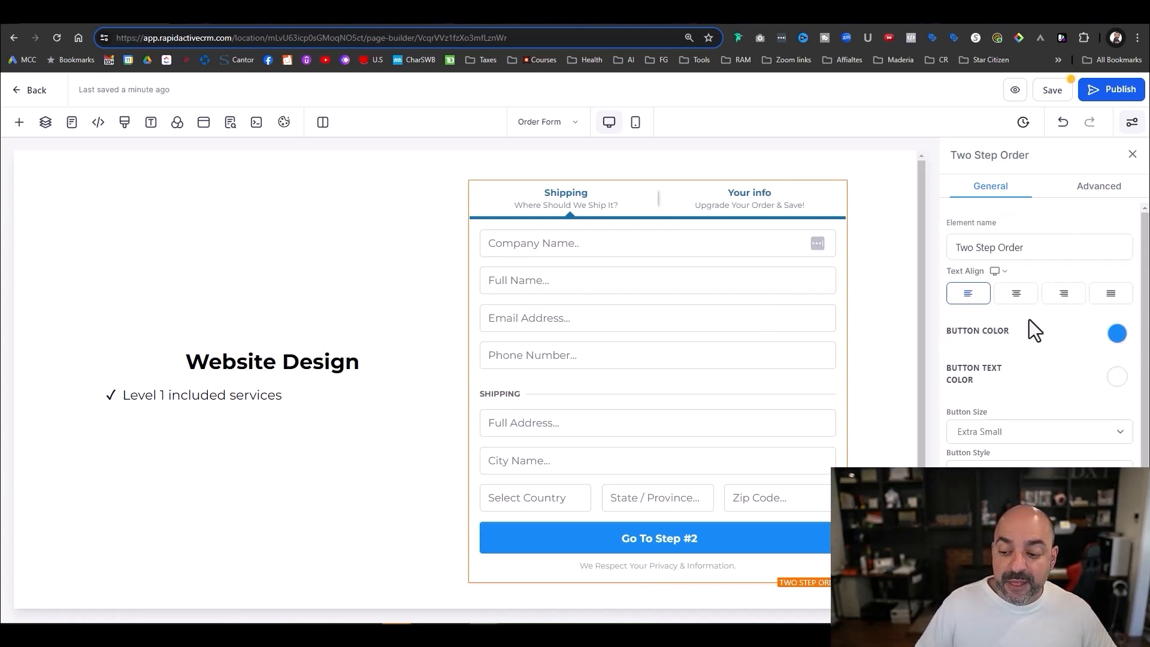
pyautogui.scroll(-2, 1029, 319)
pyautogui.scroll(-1, 1029, 319)
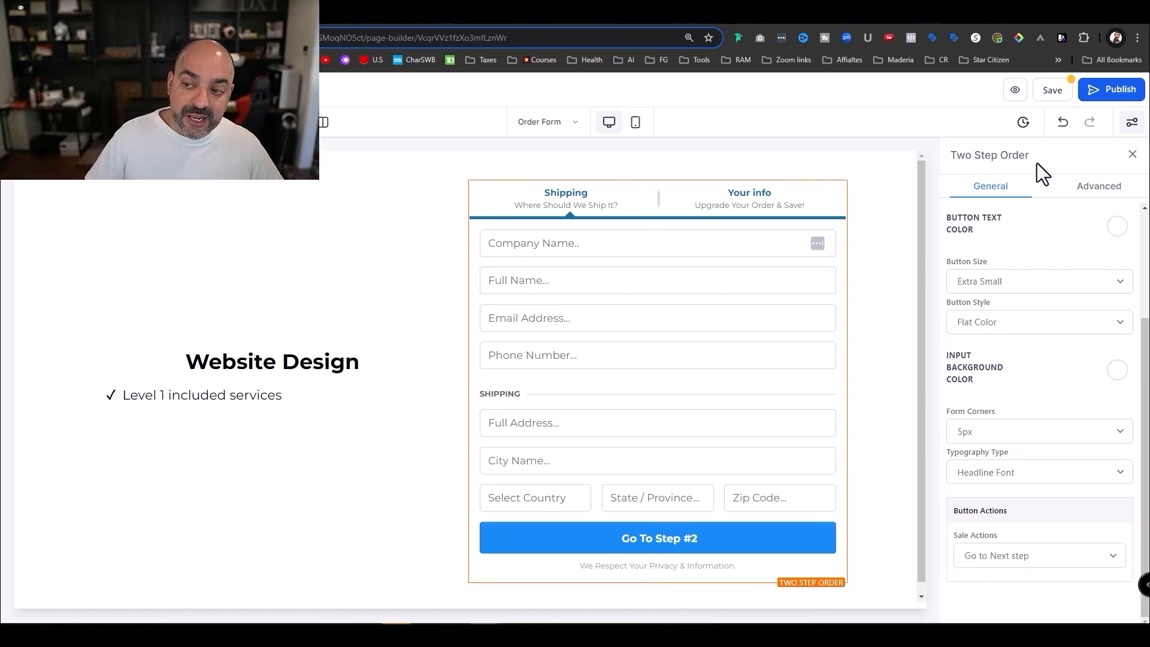
pyautogui.moveTo(1030, 155); pyautogui.dragTo(949, 155)
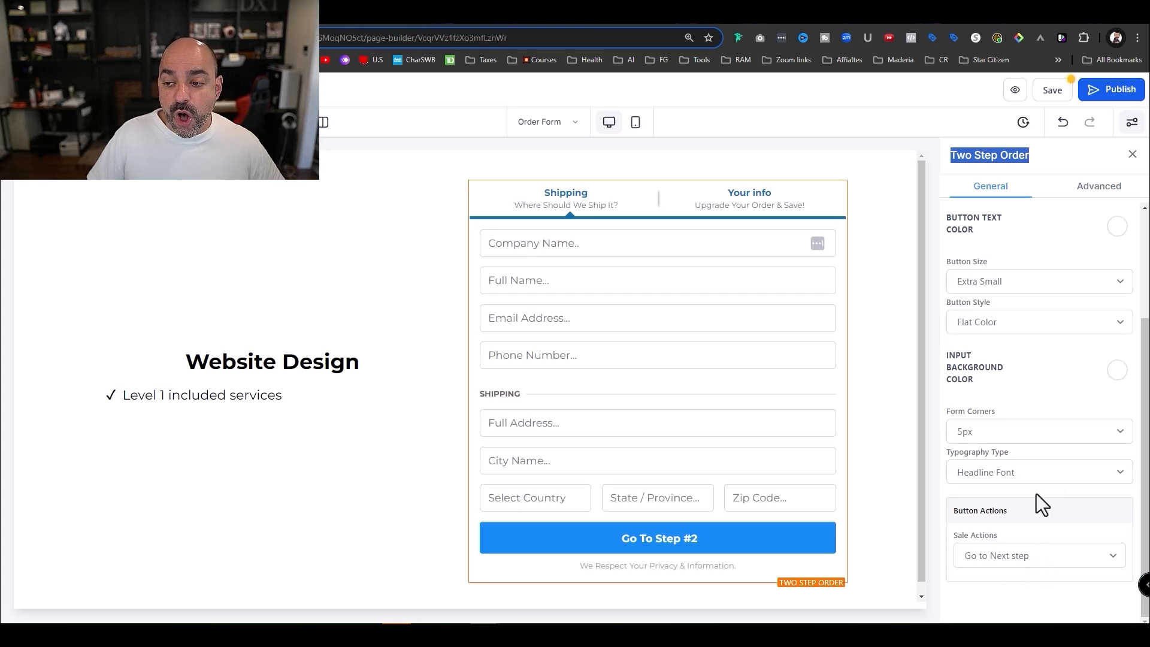
pyautogui.scroll(3, 1056, 372)
pyautogui.scroll(-3, 1056, 404)
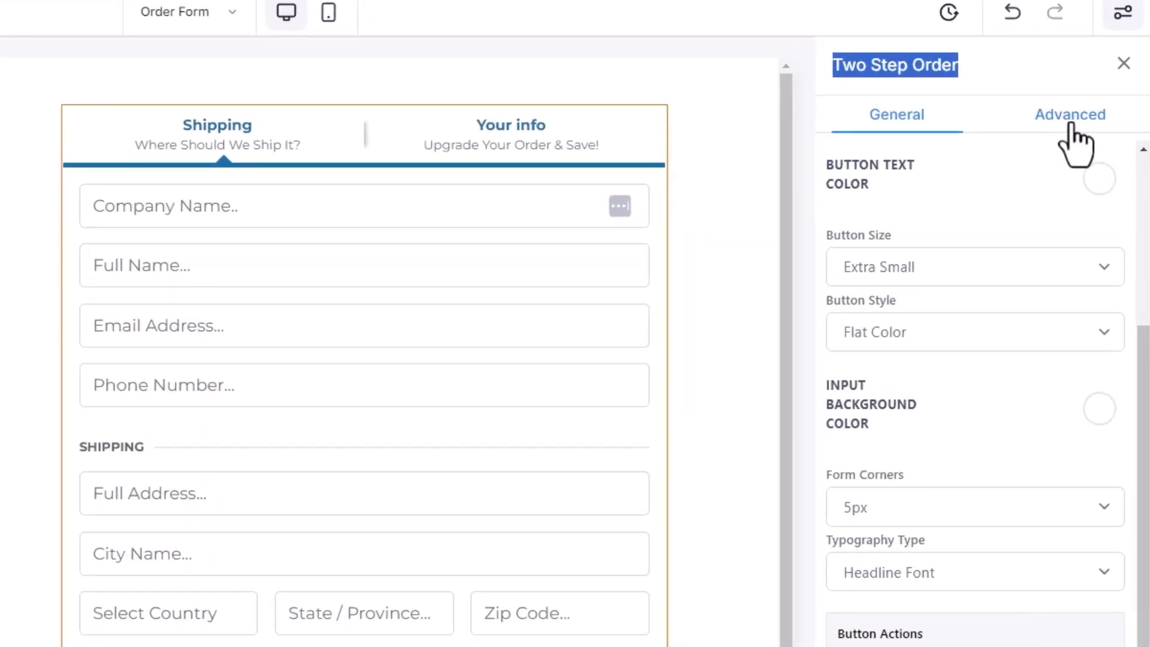
# - Set the order form's Step #1 headline to 'Your Peronal Information' and clear its subheadline
pyautogui.click(1071, 127)
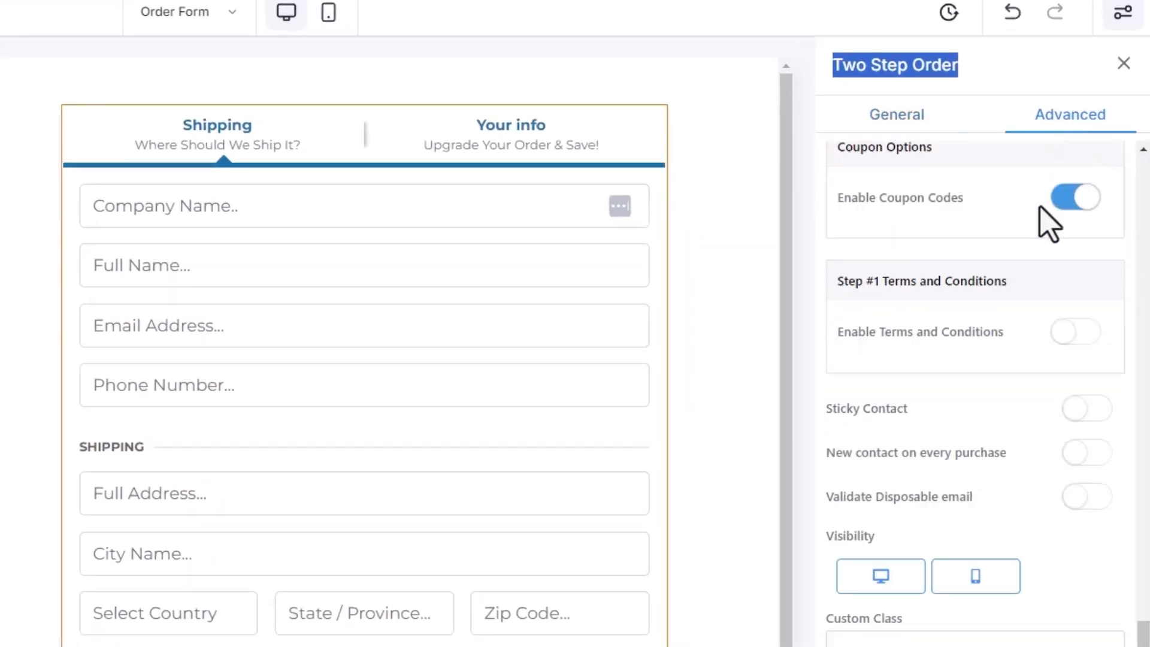
pyautogui.scroll(10, 1026, 298)
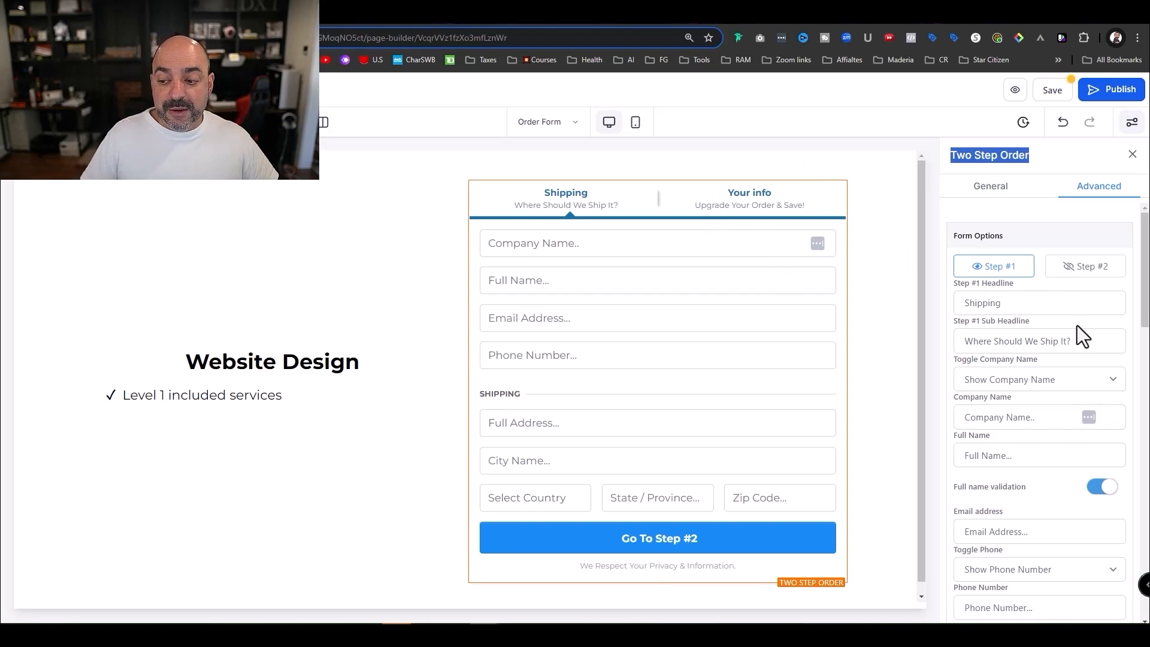
pyautogui.doubleClick(1018, 304)
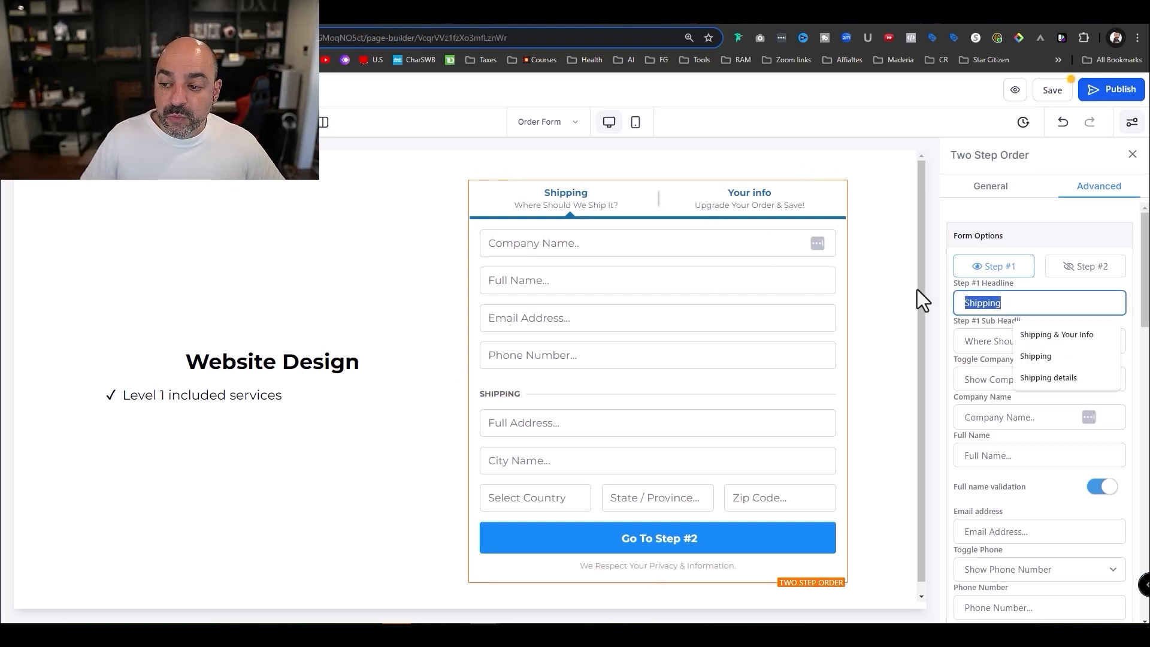
pyautogui.write('Your Peronal ')
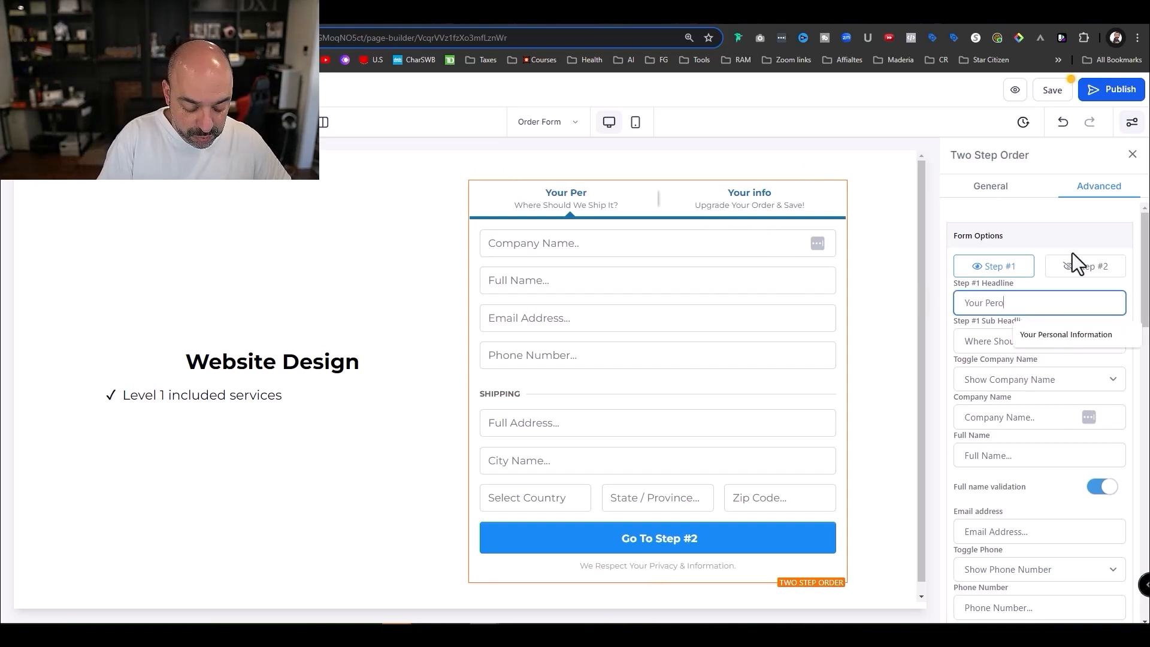
pyautogui.write('Information')
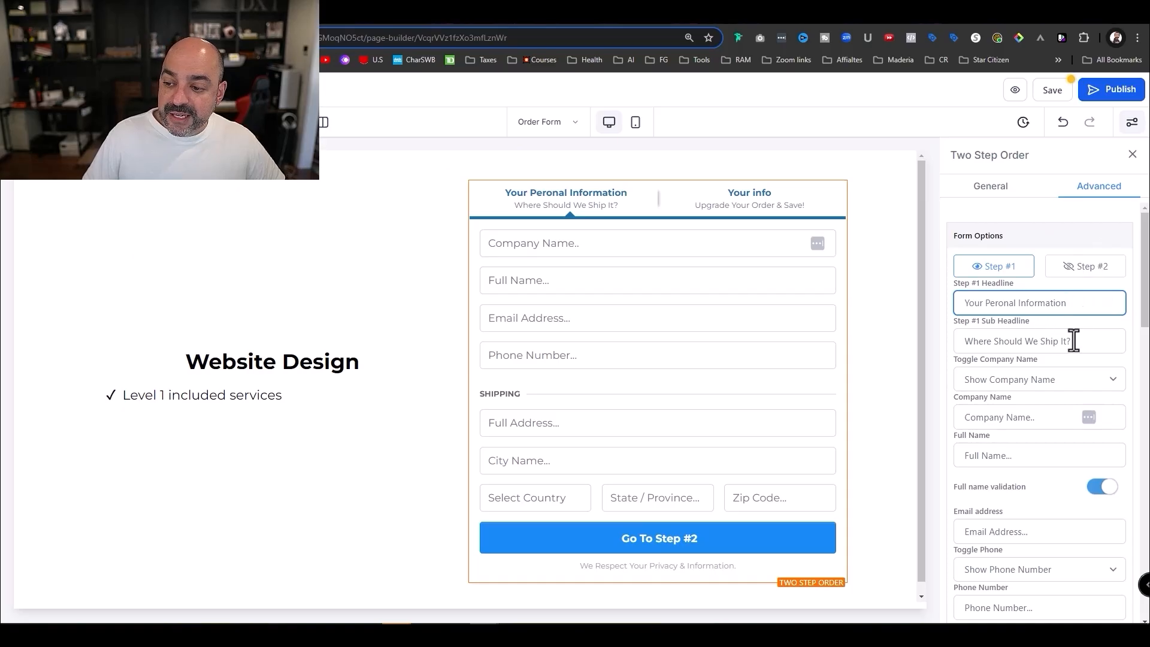
pyautogui.moveTo(943, 279); pyautogui.dragTo(858, 278)
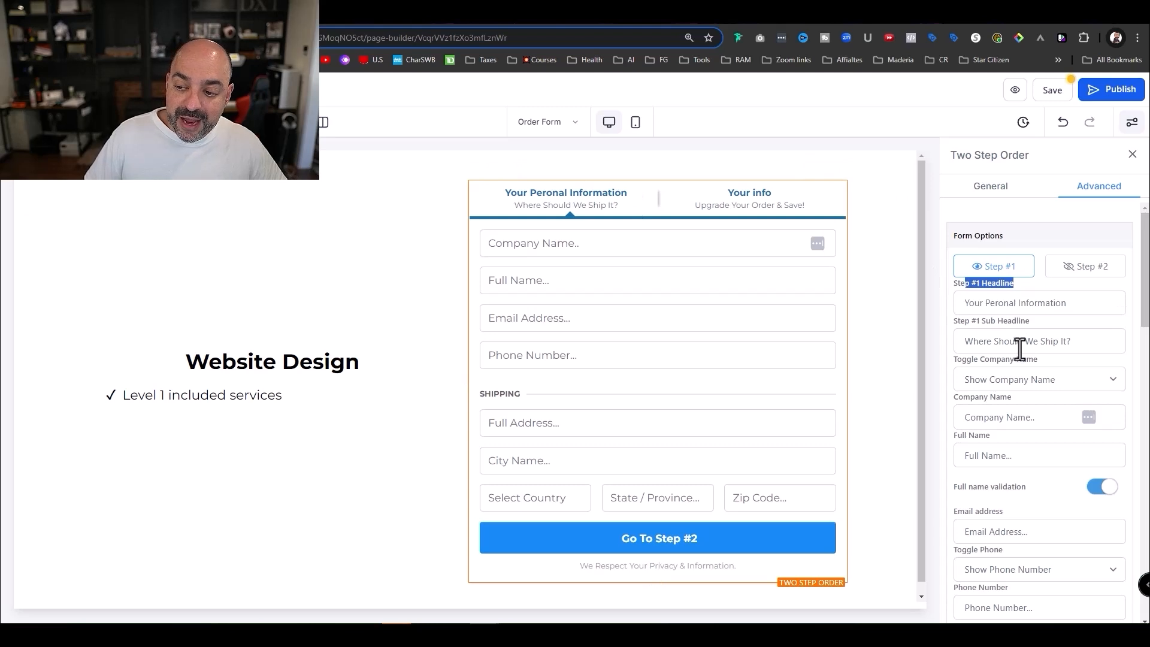
pyautogui.moveTo(1076, 340); pyautogui.dragTo(927, 339)
pyautogui.press('BackSpace')
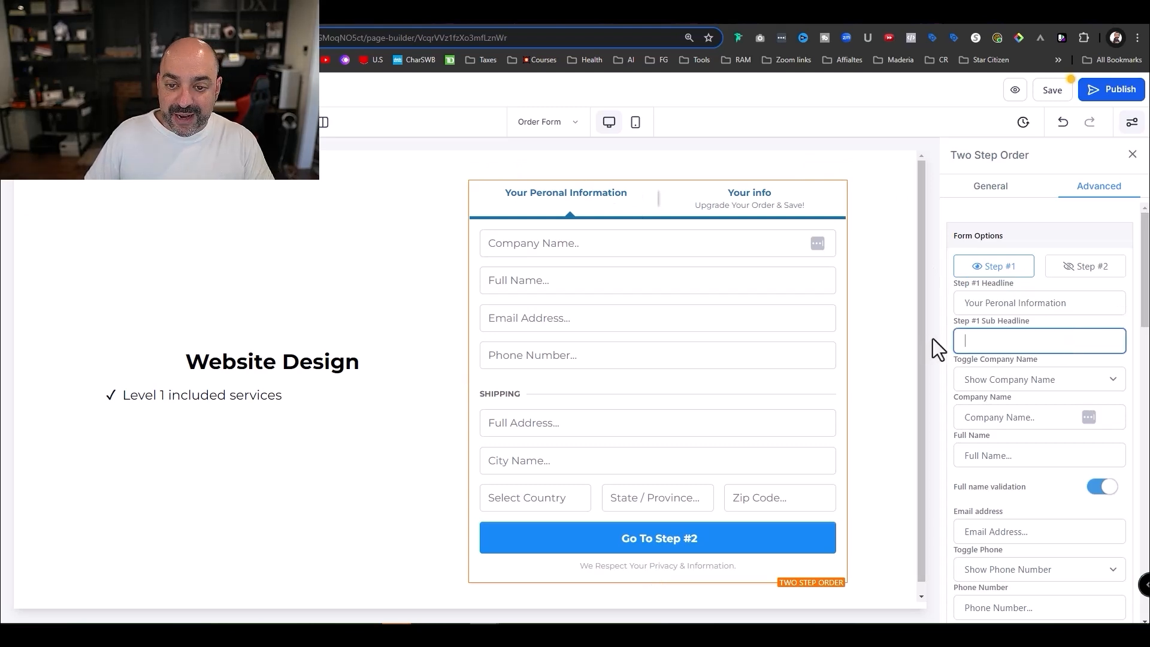
# - Enable the country picker on the order form
pyautogui.scroll(-1, 1070, 369)
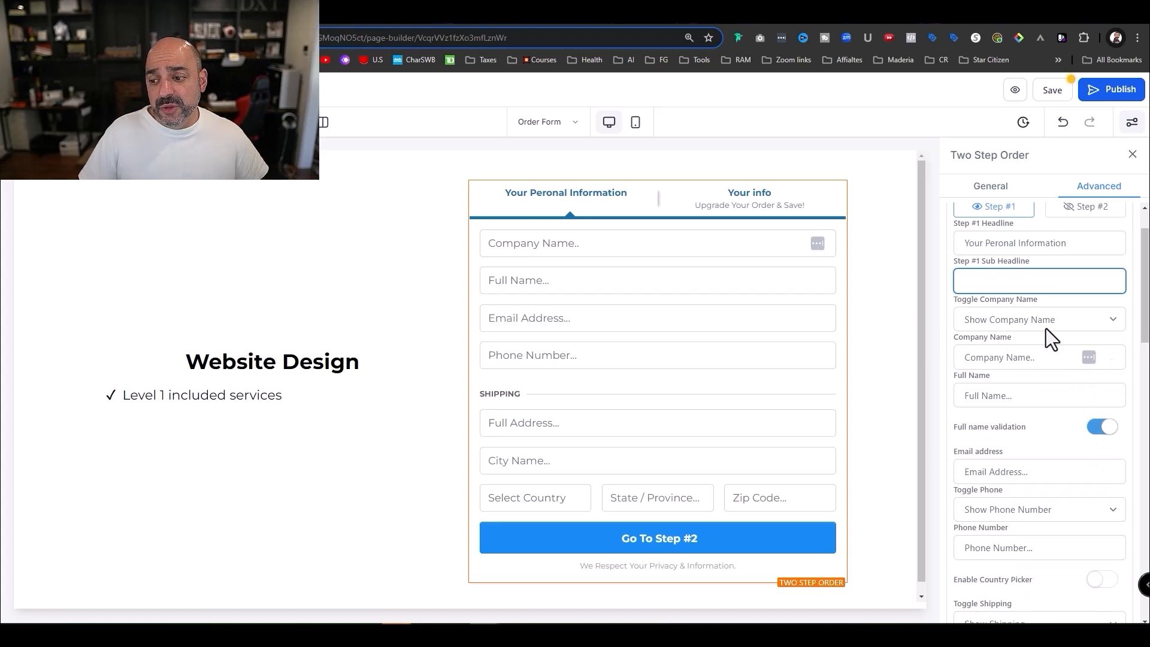
pyautogui.scroll(-2, 1051, 326)
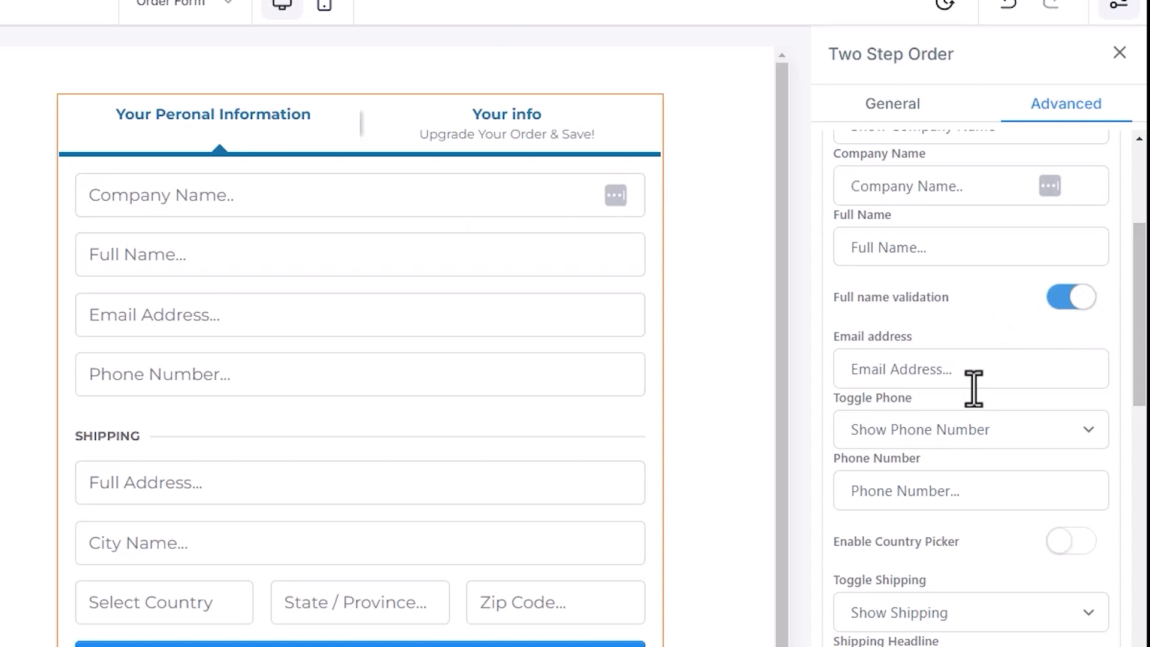
pyautogui.scroll(-1, 1042, 365)
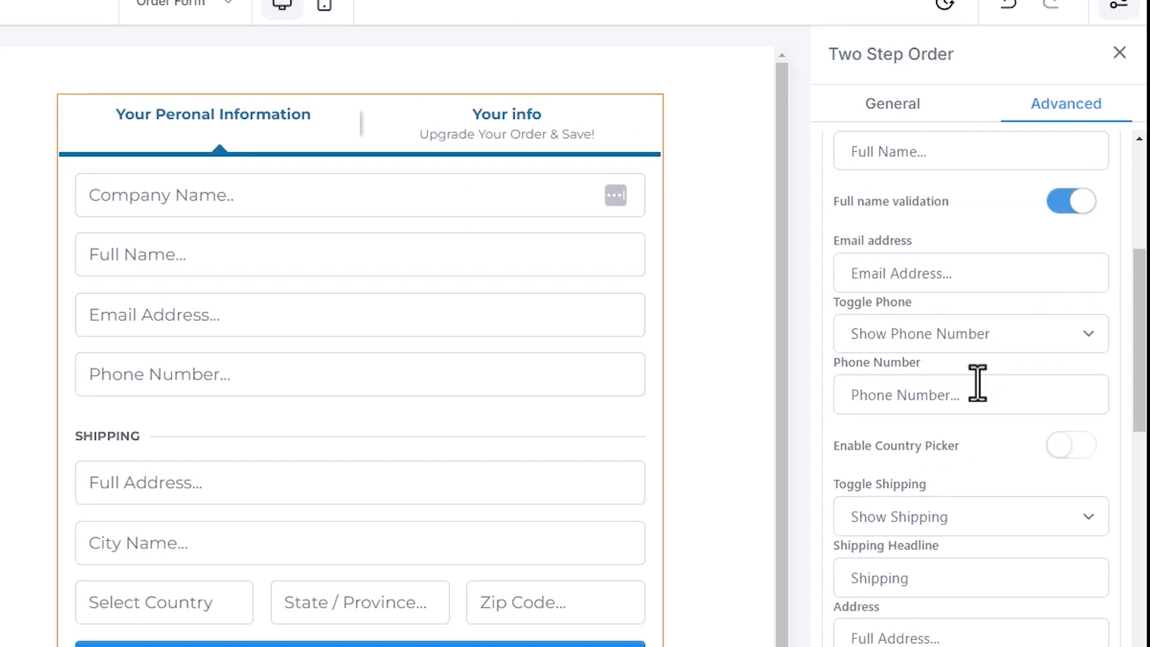
pyautogui.scroll(-2, 997, 363)
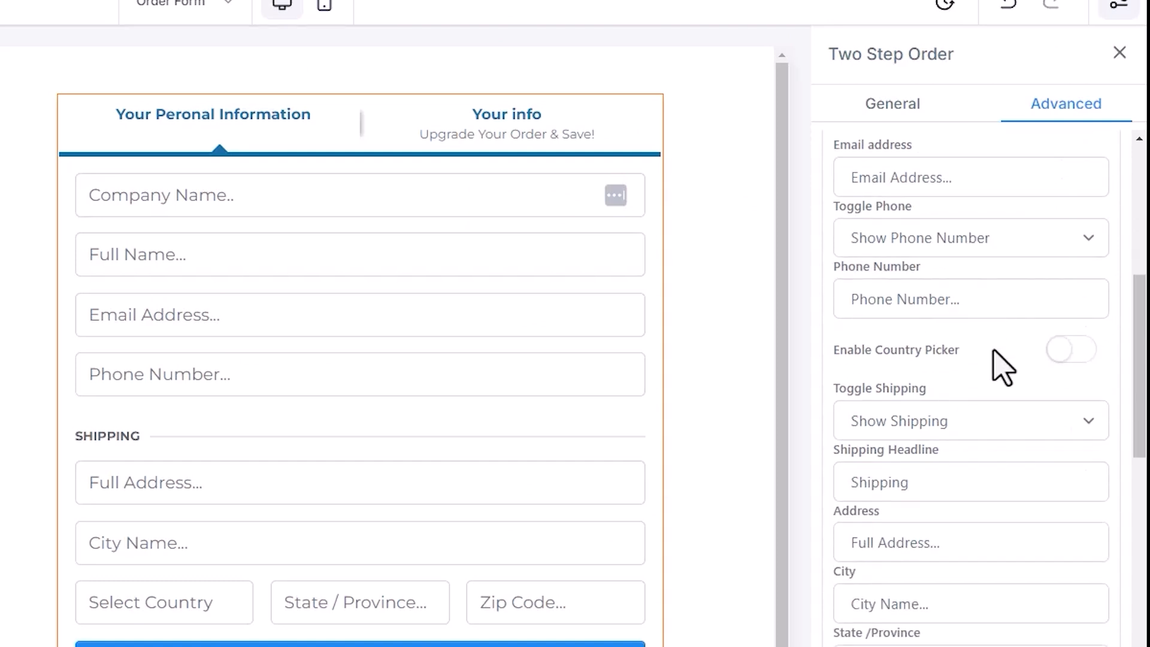
pyautogui.click(1075, 351)
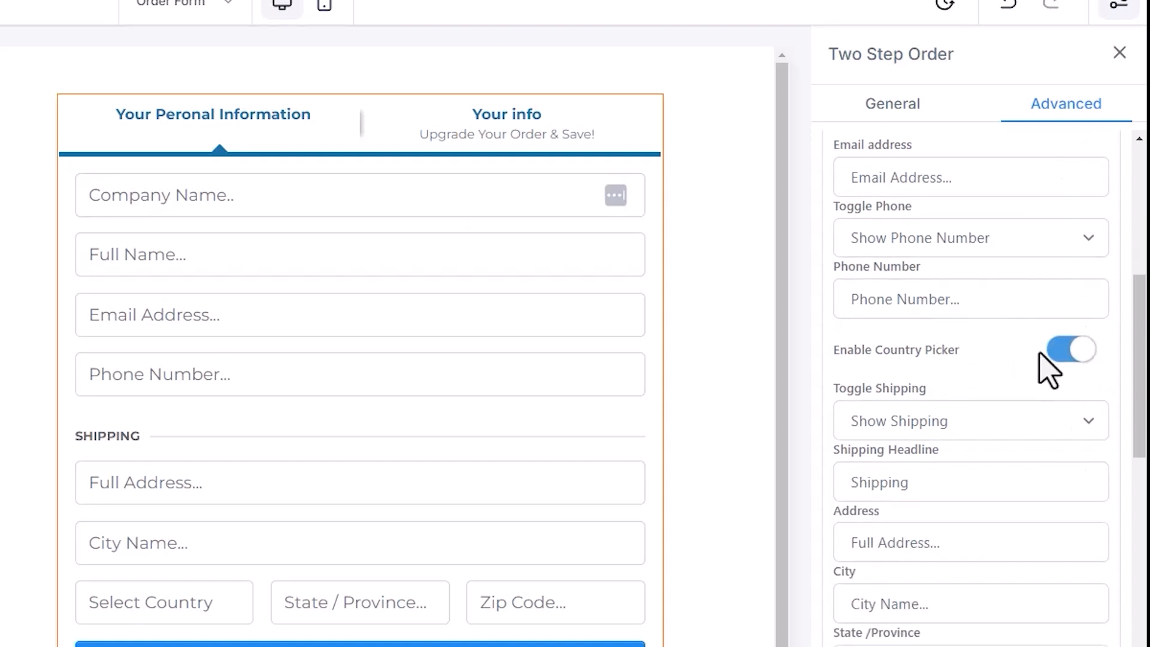
pyautogui.scroll(-2, 975, 359)
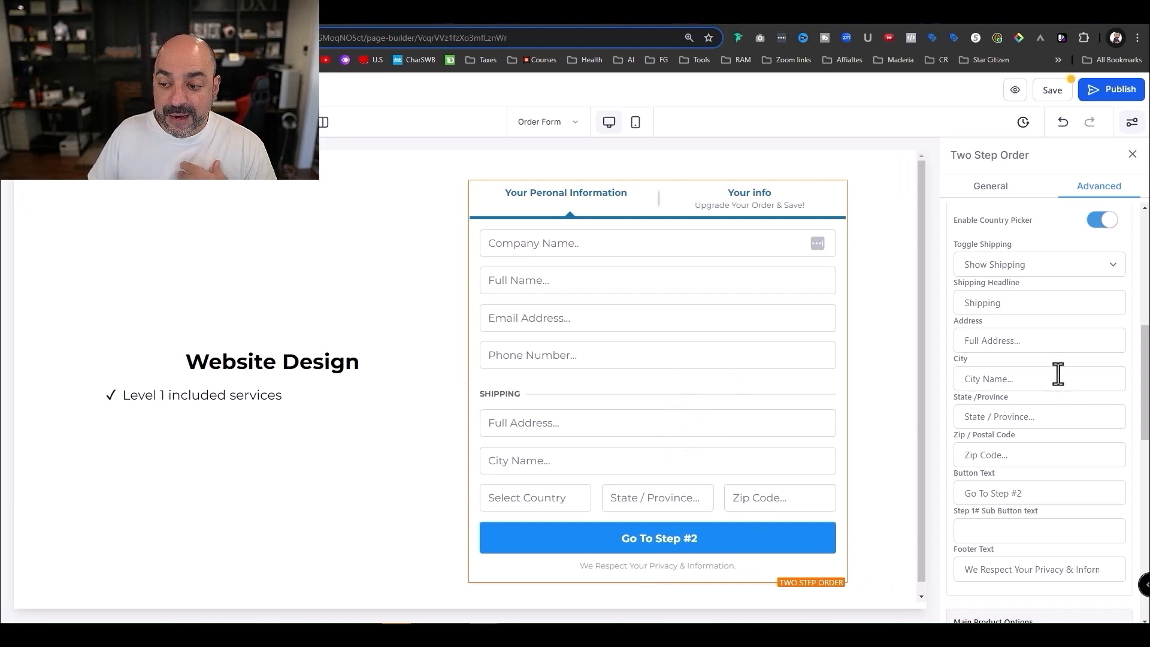
# - Set shipping to Hide Shipping and turn off cart mode and pricing information
pyautogui.click(1095, 263)
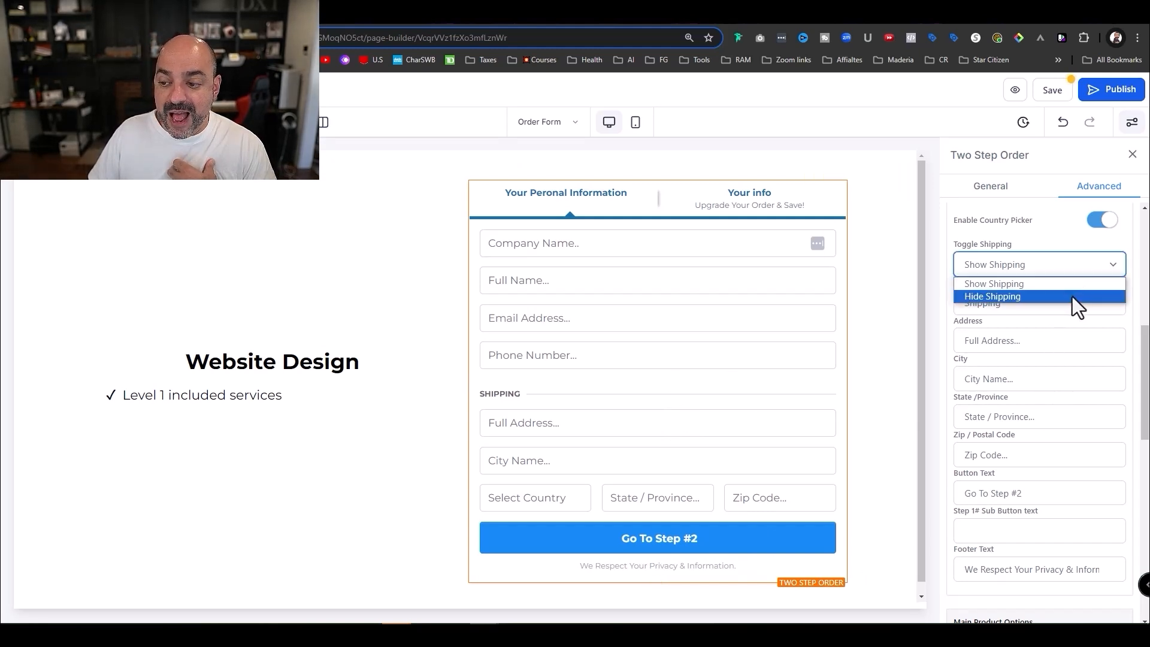
pyautogui.click(1072, 296)
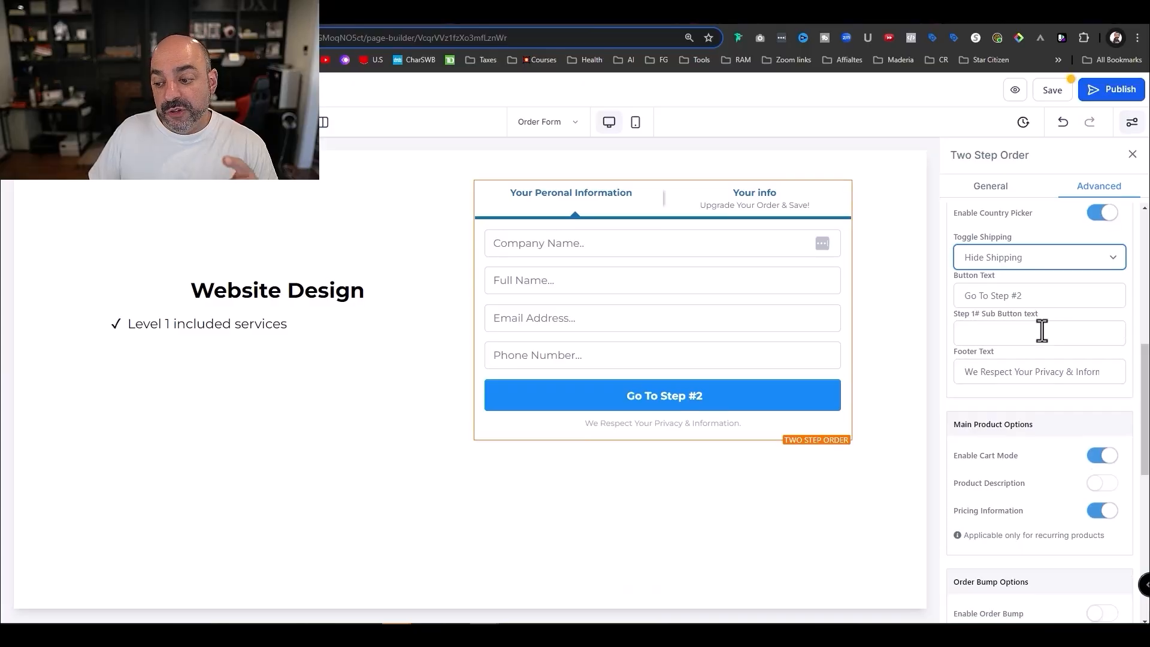
pyautogui.scroll(-2, 1096, 456)
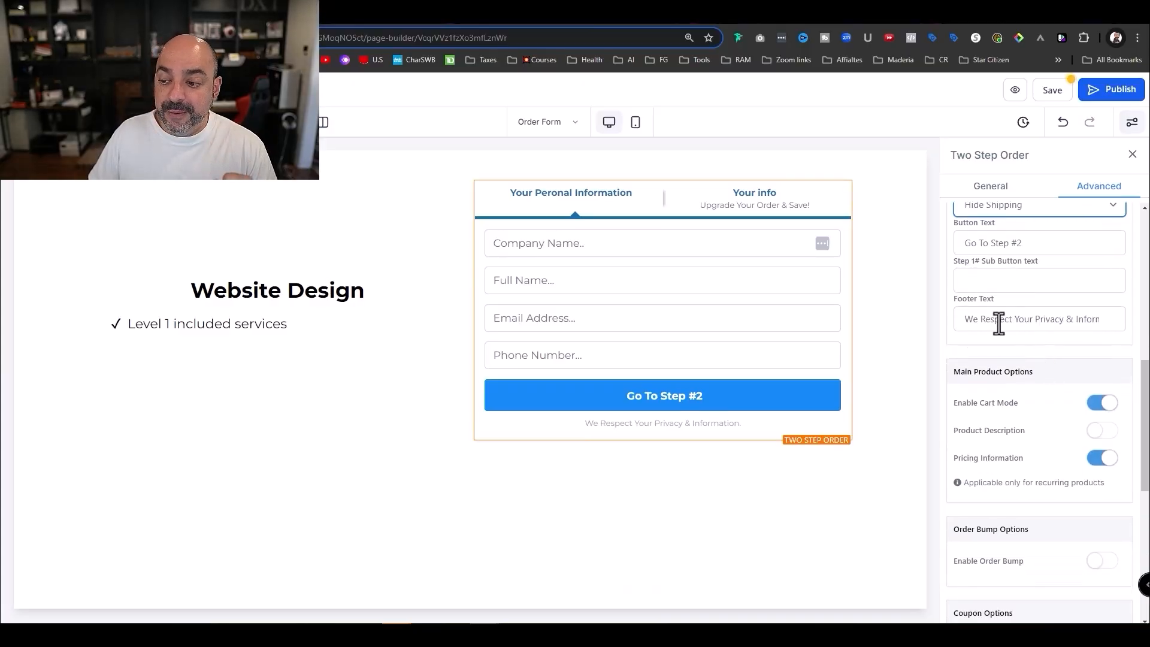
pyautogui.moveTo(965, 320); pyautogui.dragTo(1118, 319)
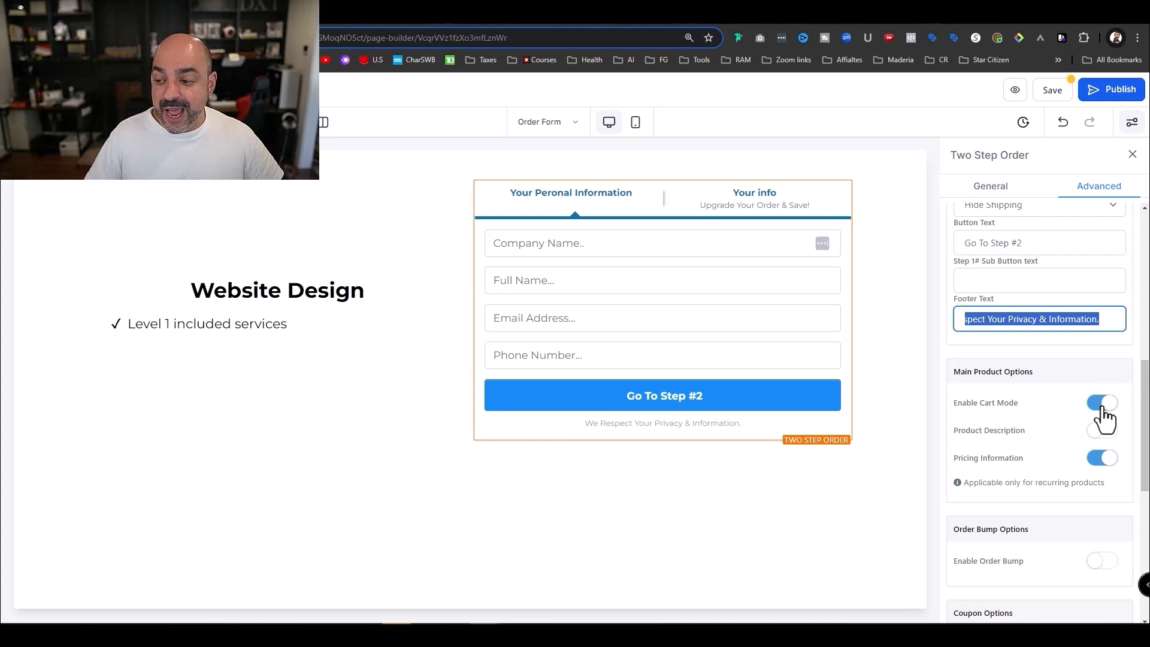
pyautogui.click(1101, 406)
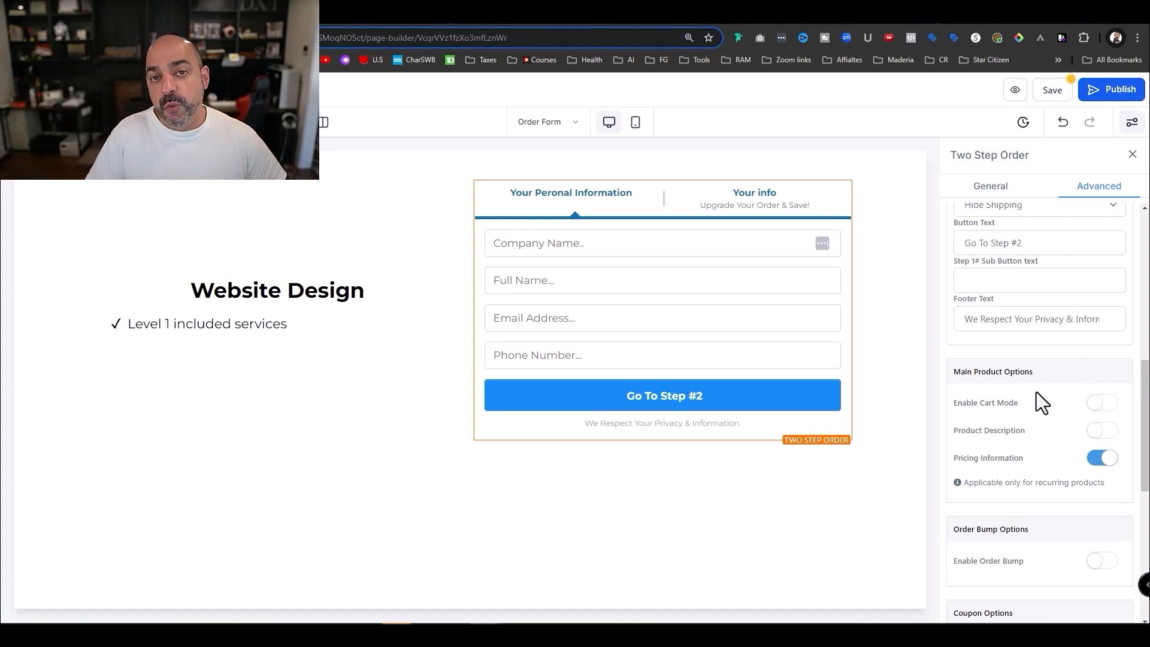
pyautogui.click(1101, 470)
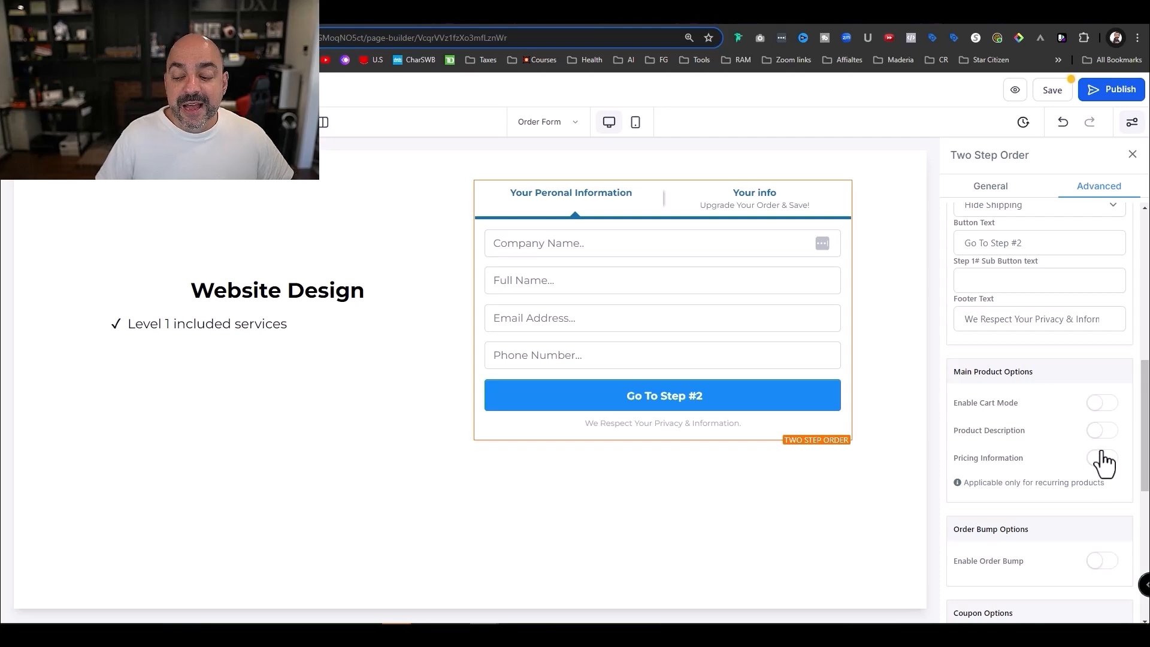
# - Switch on Enable Order Bump and try the Step #1 Enable Terms and Conditions toggle
pyautogui.scroll(-3, 1026, 400)
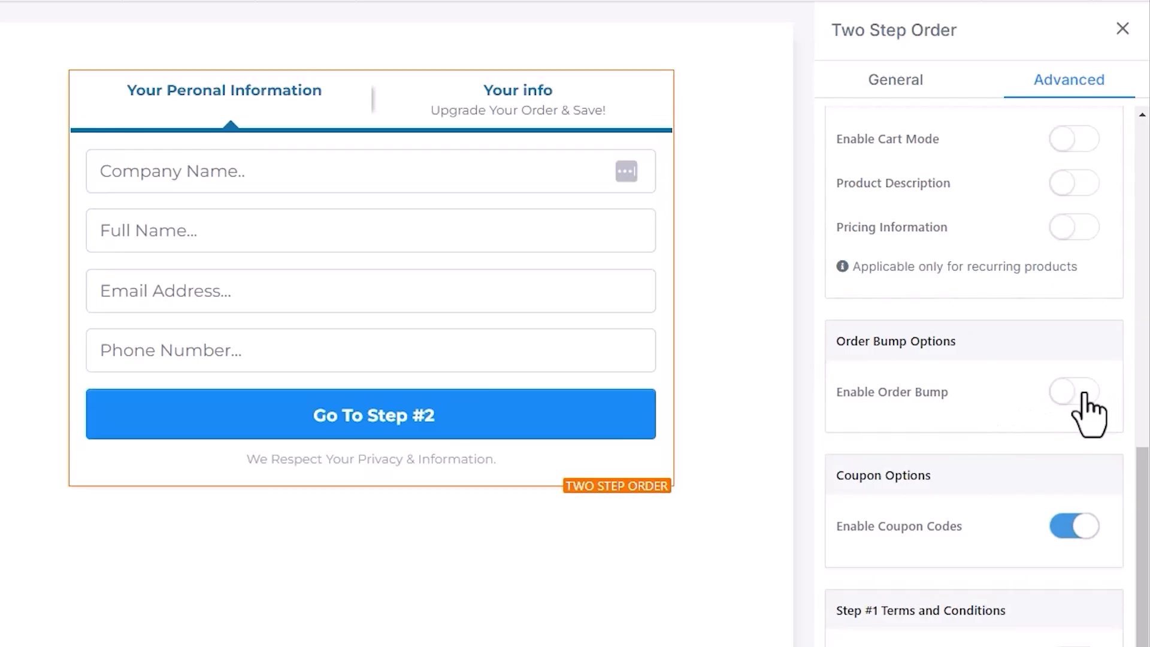
pyautogui.click(1083, 393)
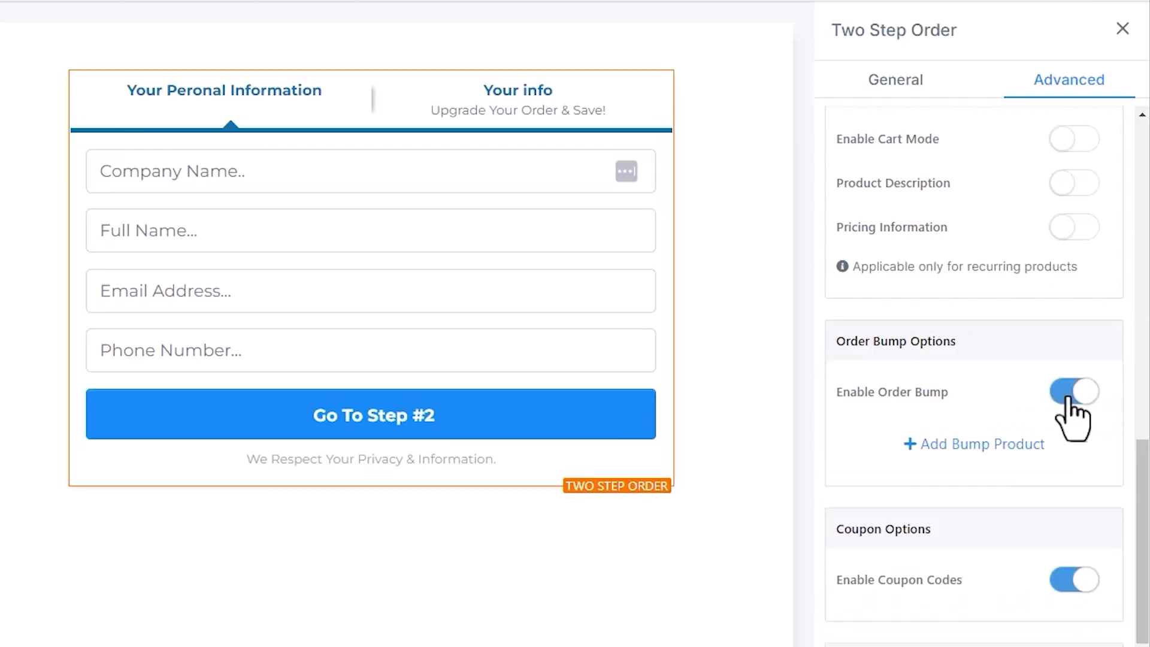
pyautogui.click(1075, 394)
pyautogui.click(1077, 393)
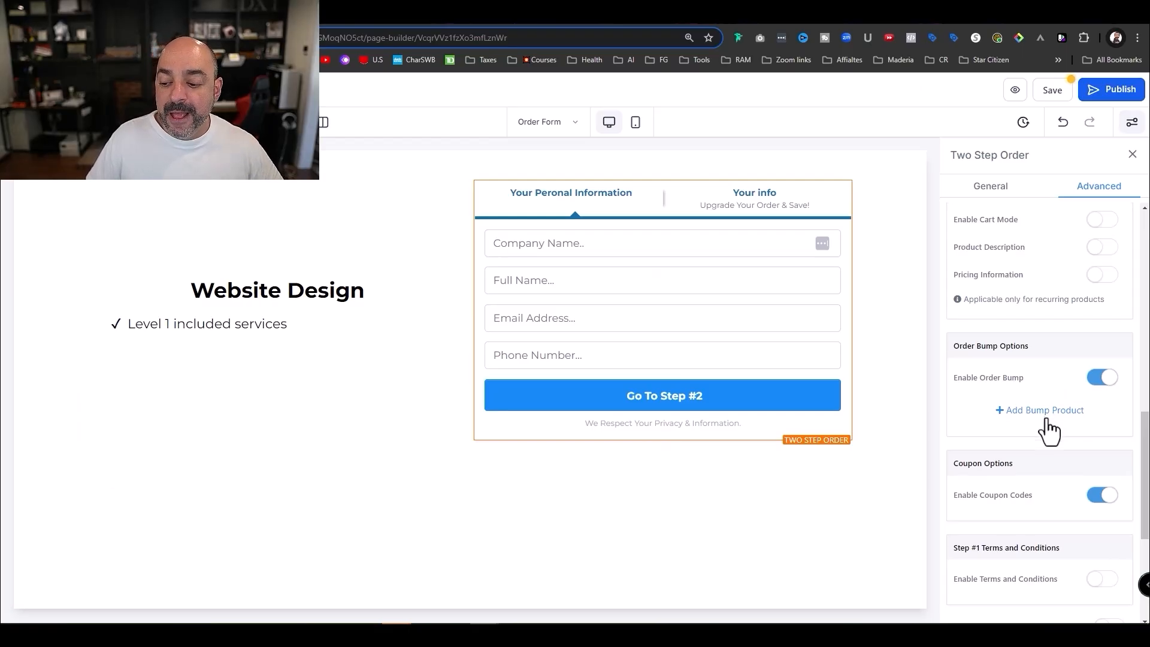
pyautogui.scroll(-2, 1057, 420)
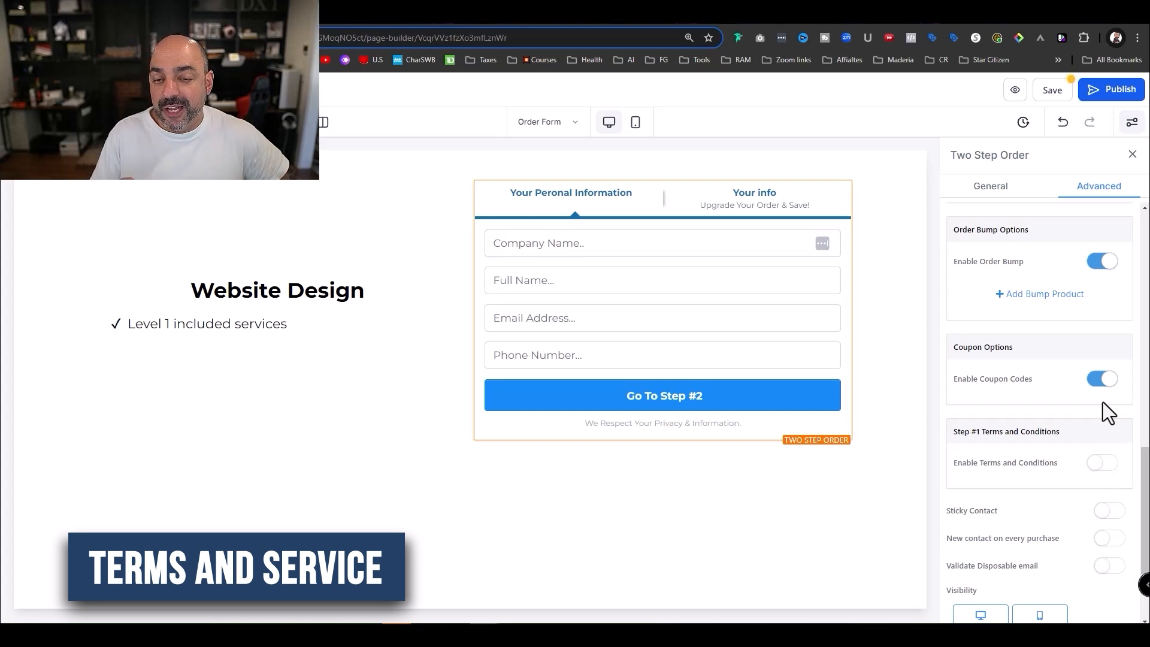
pyautogui.click(1104, 463)
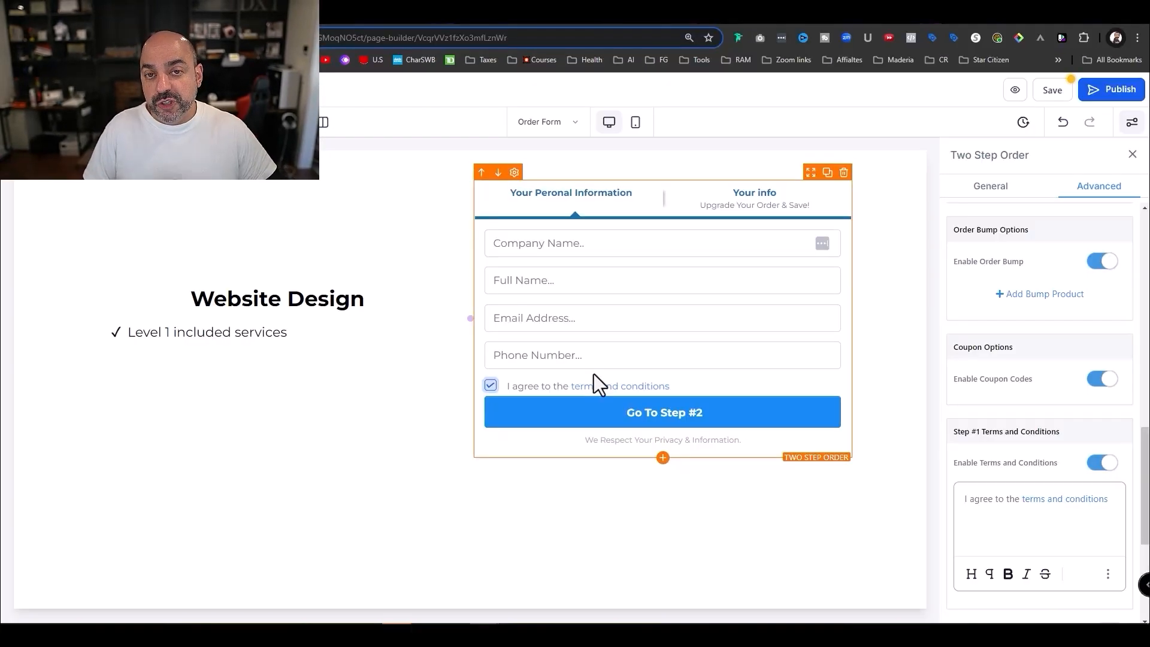
# - Keep the Step #1 terms and conditions checkbox on, then scroll back to Form Options
pyautogui.click(1106, 466)
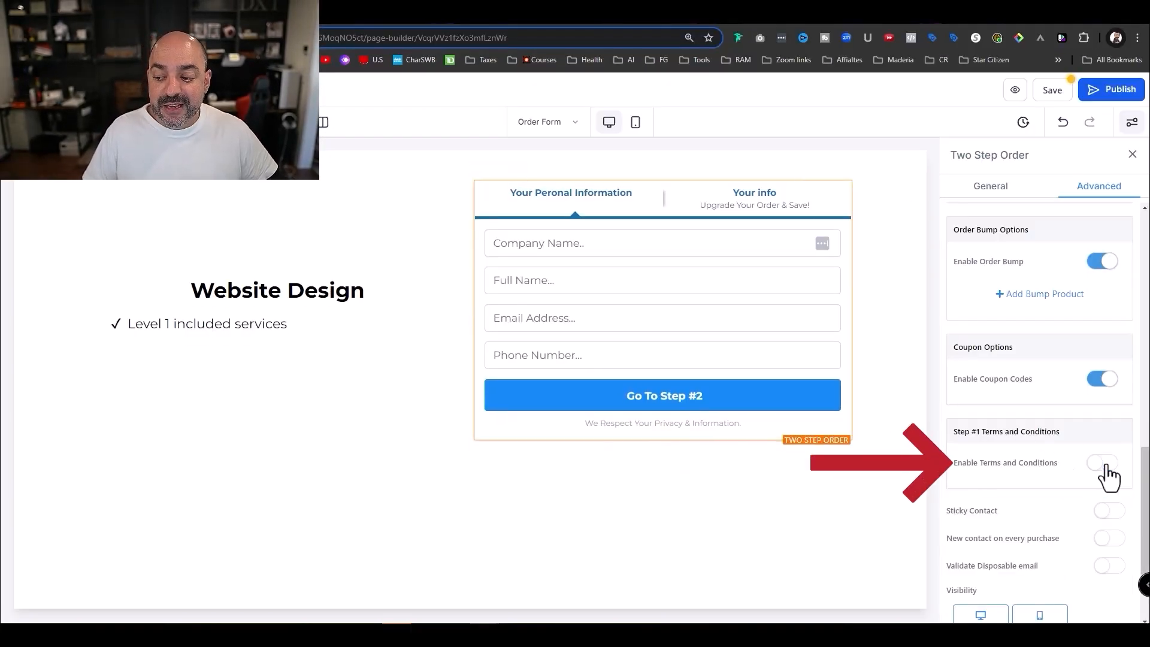
pyautogui.click(1106, 466)
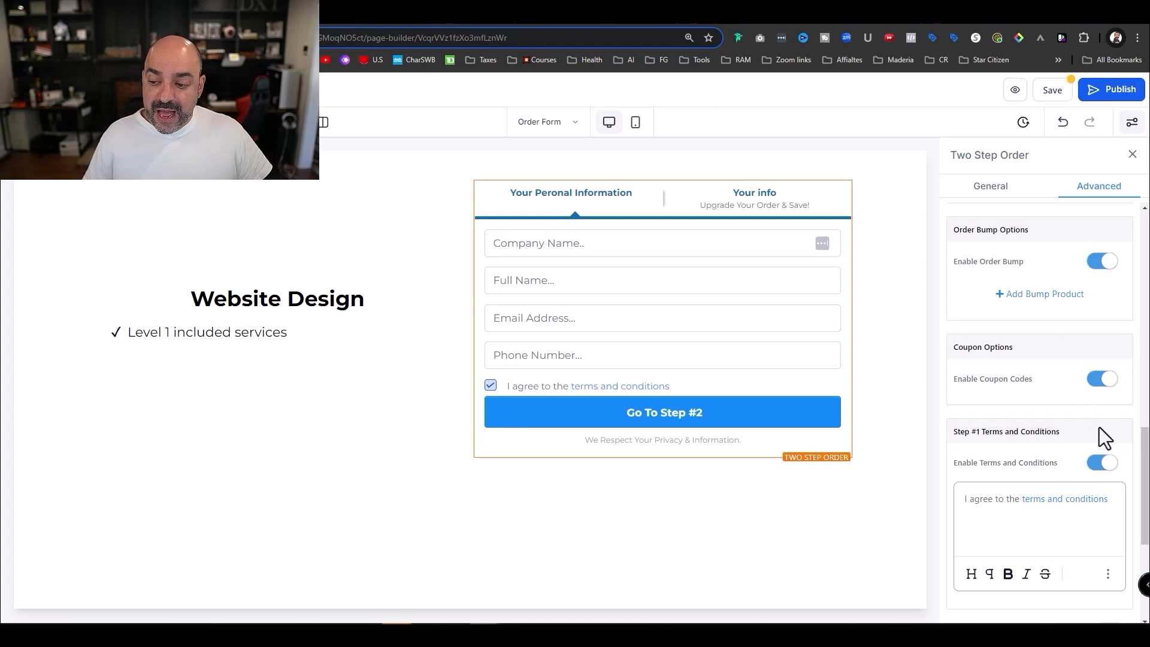
pyautogui.scroll(9, 1099, 447)
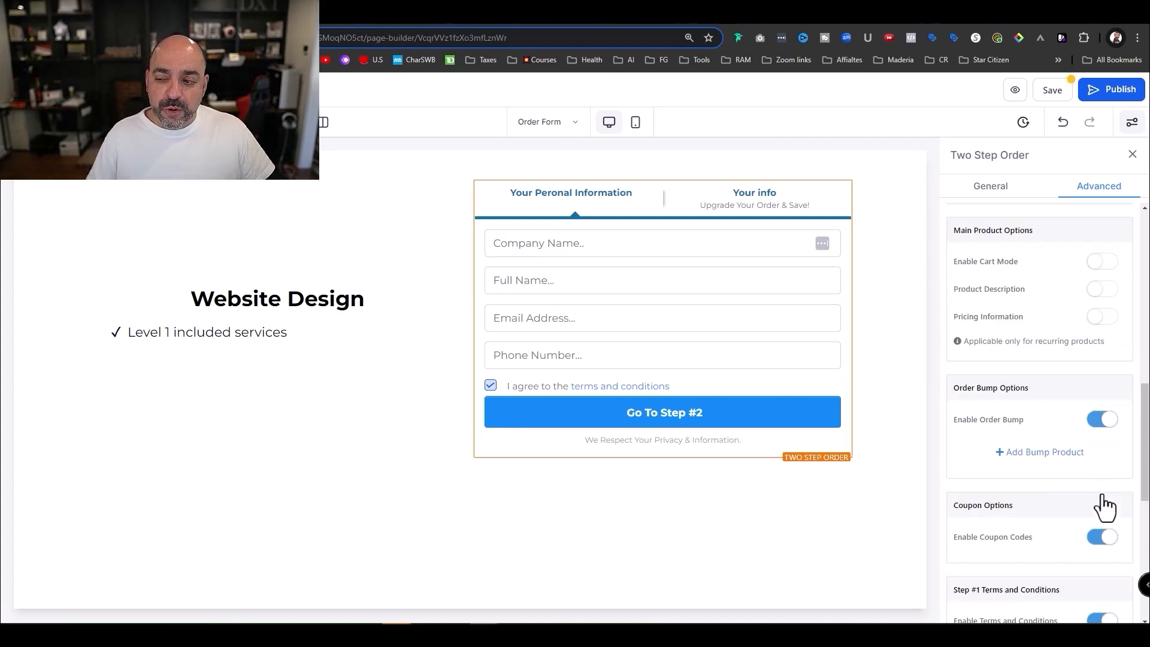
pyautogui.scroll(-4, 1070, 414)
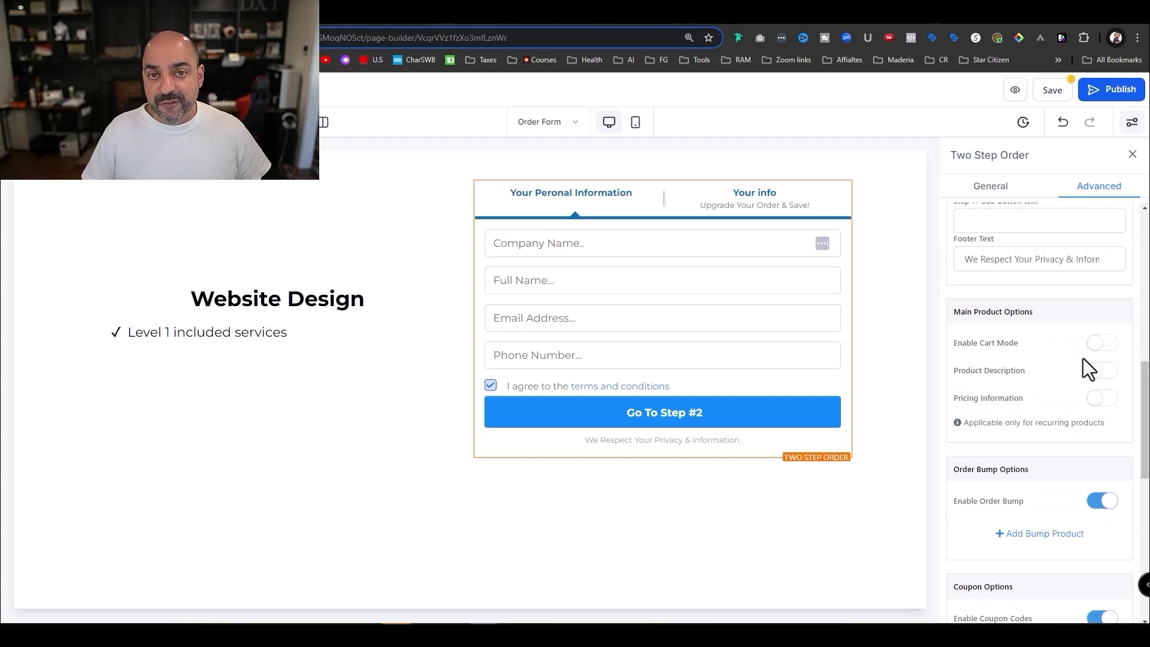
pyautogui.scroll(10, 1082, 374)
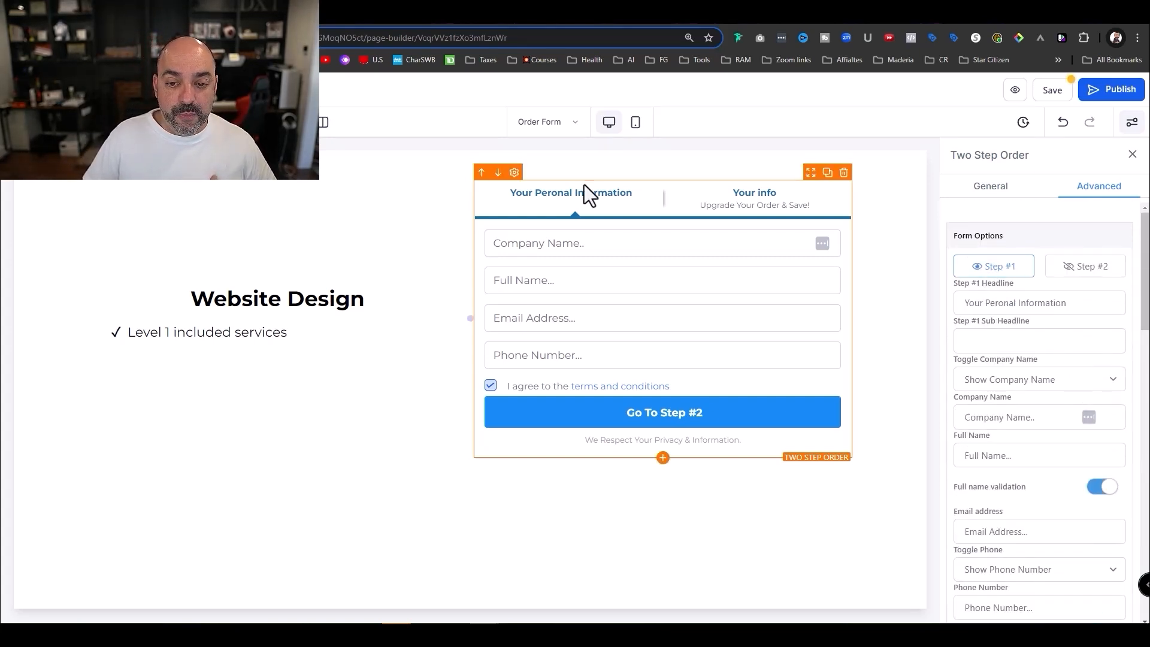
# - Clear the Step #2 sub headline and retitle the Step #2 headline 'Your Payment Information'
pyautogui.click(1093, 267)
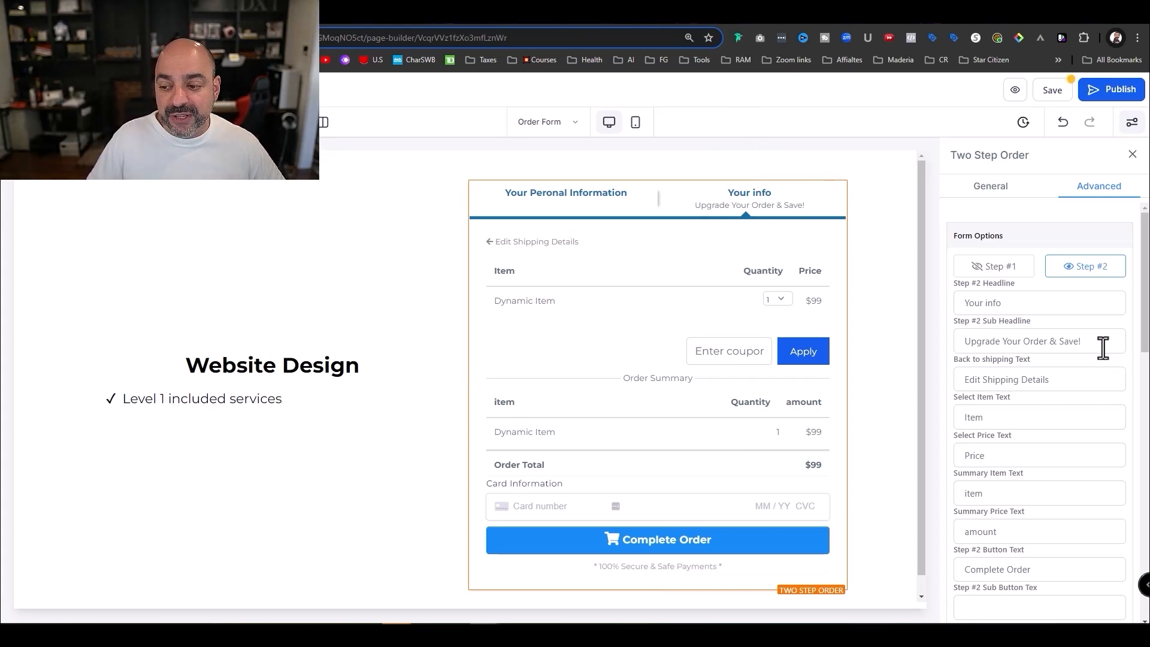
pyautogui.moveTo(1103, 347); pyautogui.dragTo(886, 351)
pyautogui.press('BackSpace')
pyautogui.click(1033, 304)
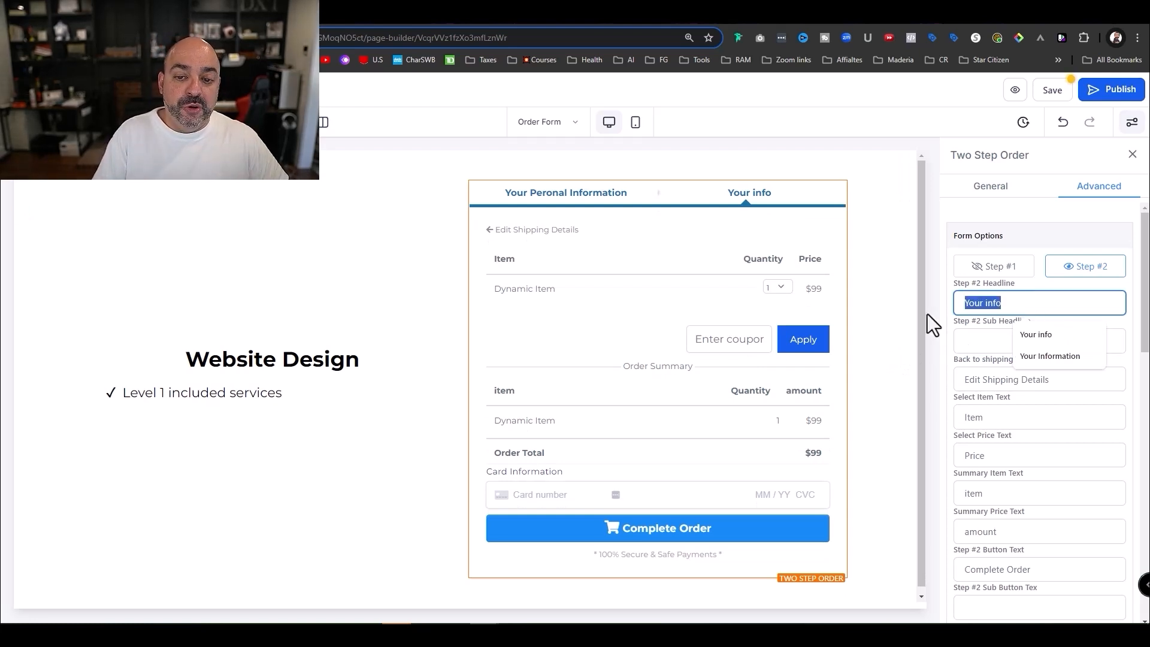
pyautogui.write('Your Pay')
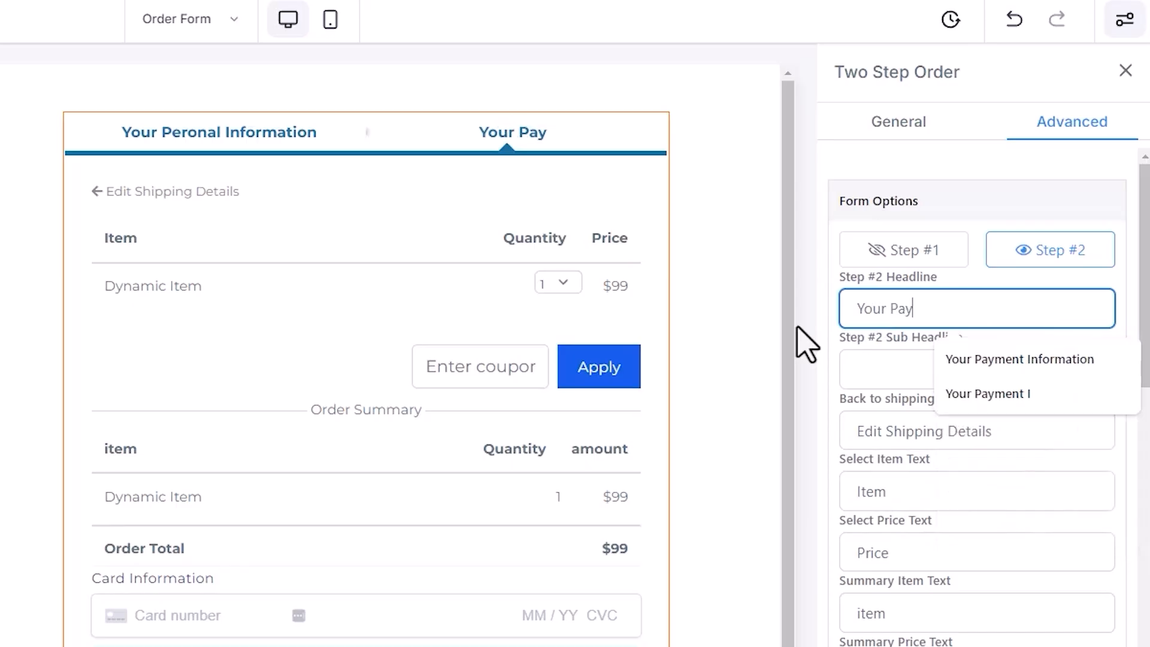
pyautogui.write('ment Information')
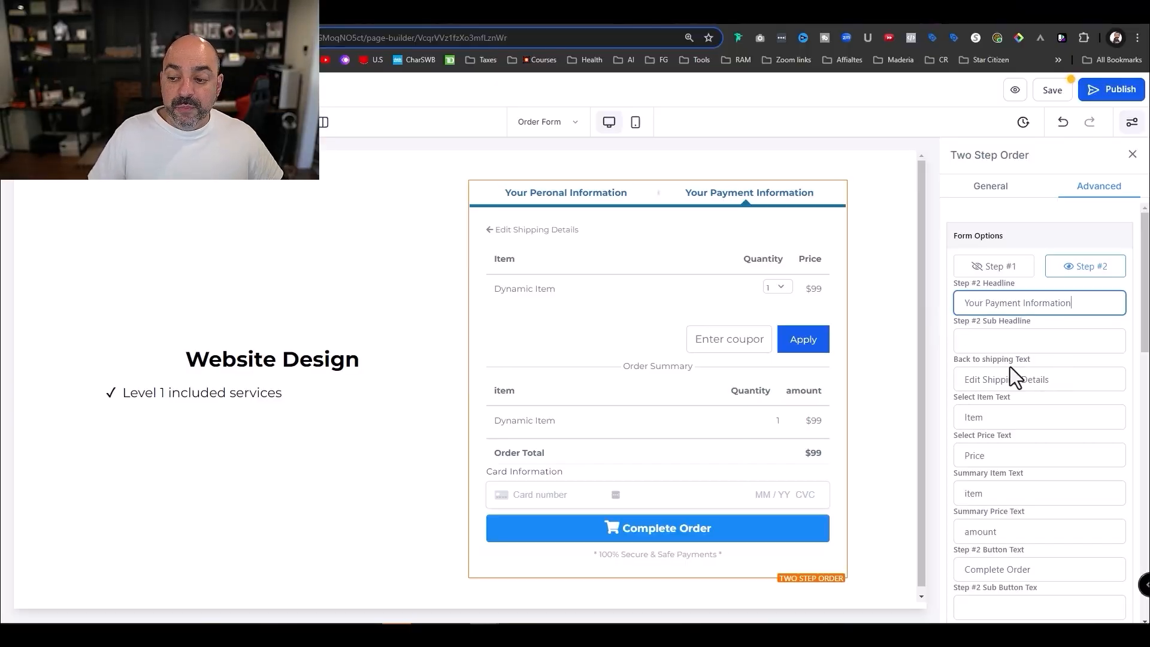
pyautogui.scroll(-1, 1011, 367)
pyautogui.scroll(-3, 1018, 336)
pyautogui.scroll(3, 1012, 329)
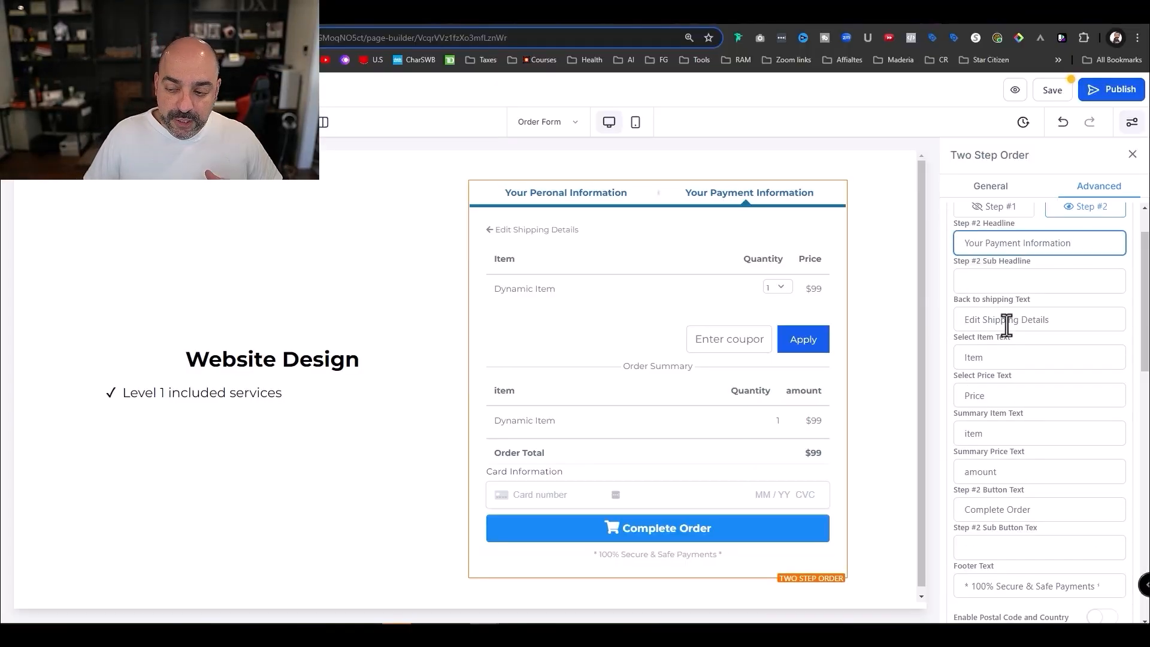
# - Review the Step #2 item and price labels and payment processor note, then save the order page
pyautogui.click(998, 358)
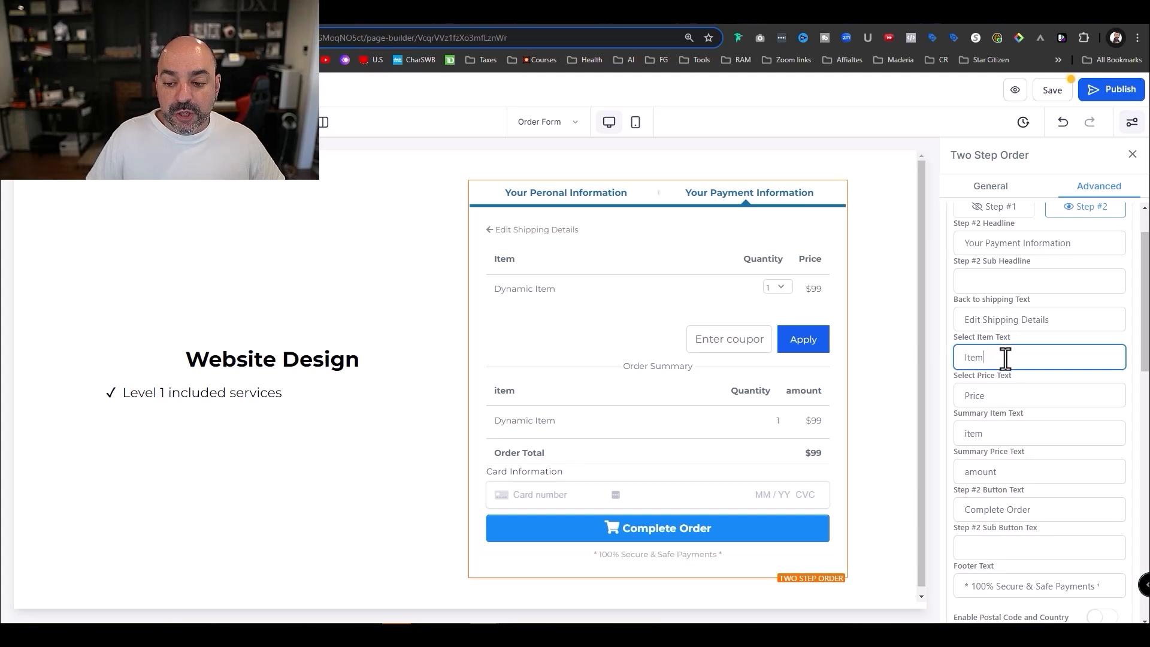
pyautogui.click(1006, 396)
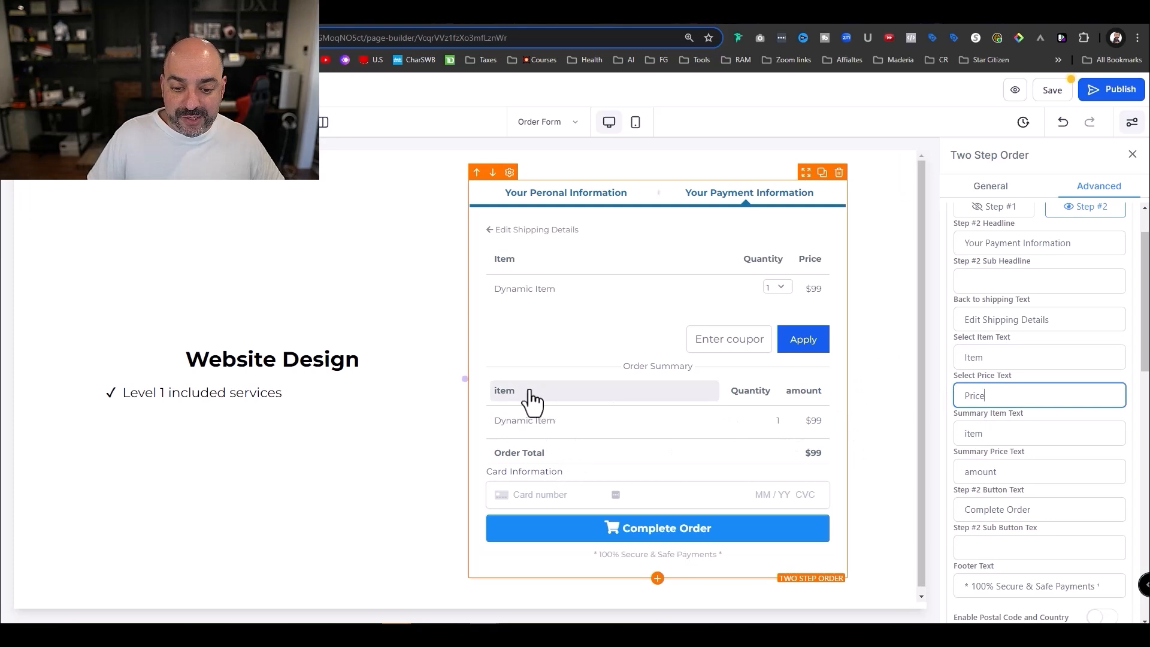
pyautogui.scroll(-1, 996, 423)
pyautogui.scroll(-1, 1013, 373)
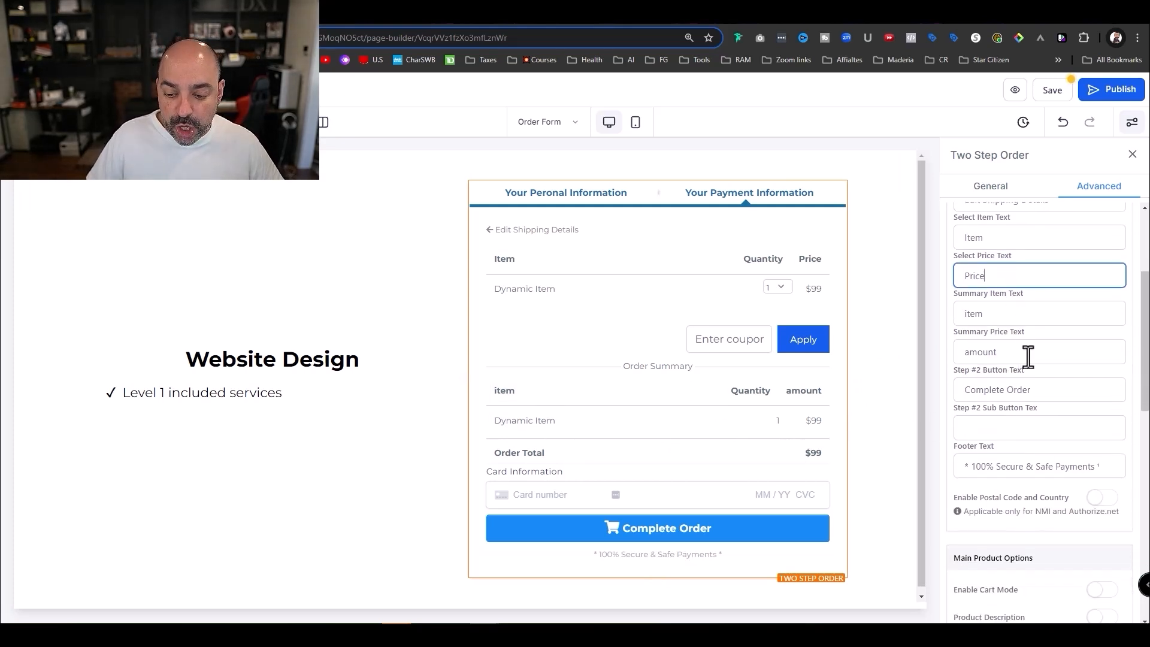
pyautogui.scroll(-1, 1025, 359)
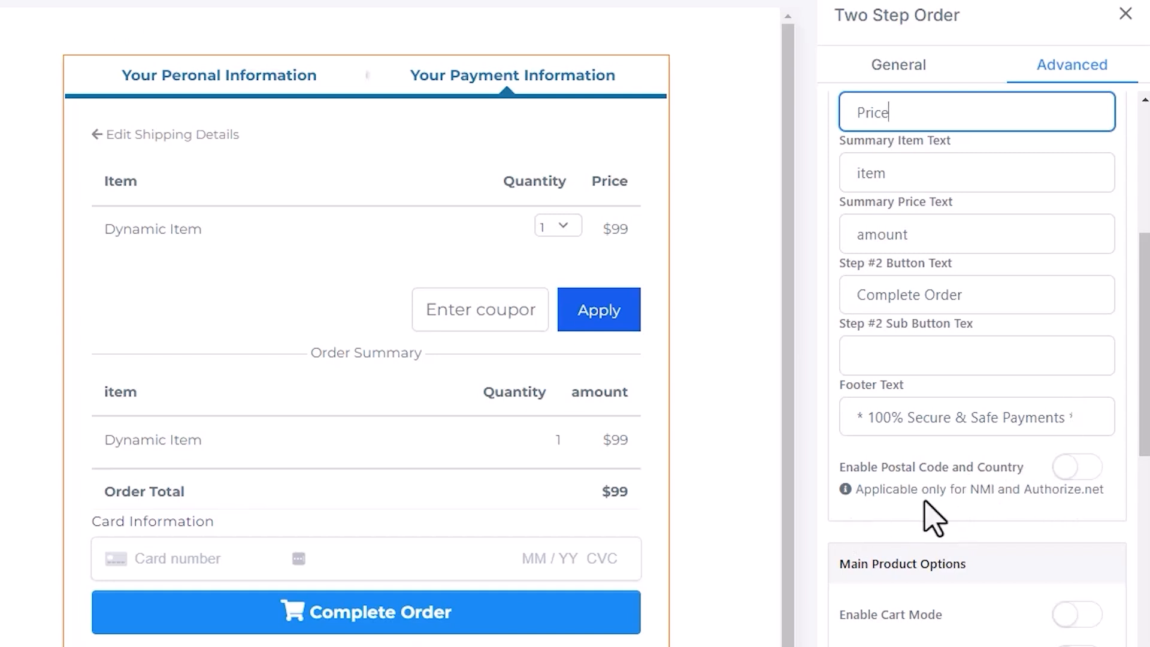
pyautogui.moveTo(971, 490); pyautogui.dragTo(1102, 496)
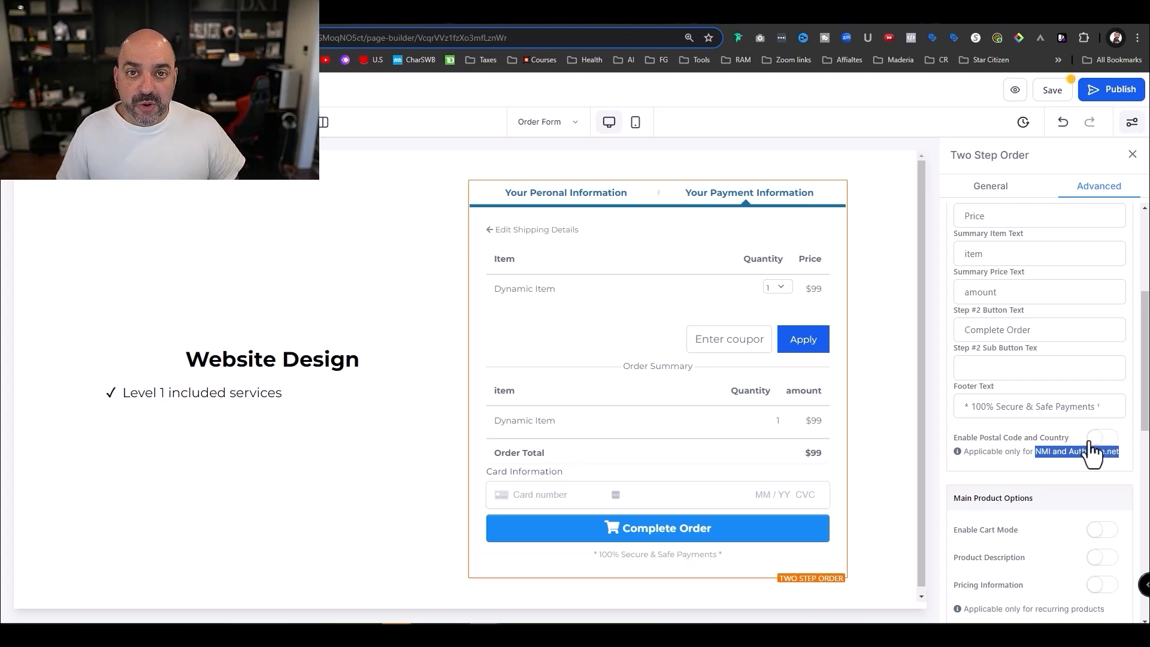
pyautogui.scroll(-3, 1039, 414)
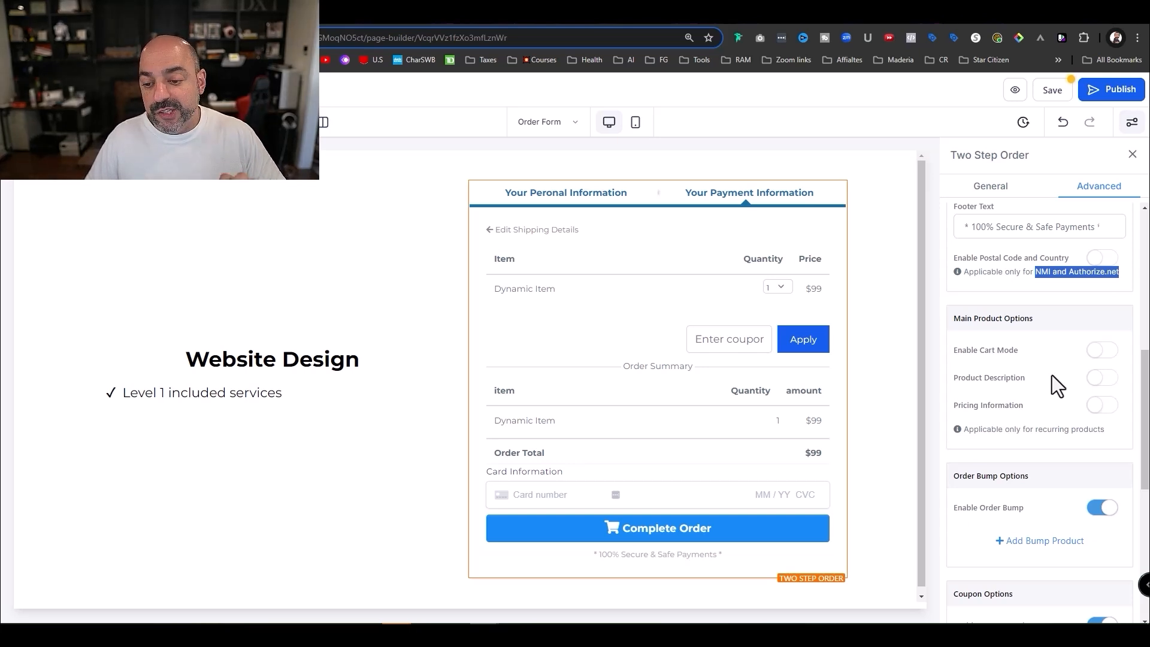
pyautogui.scroll(-4, 1052, 375)
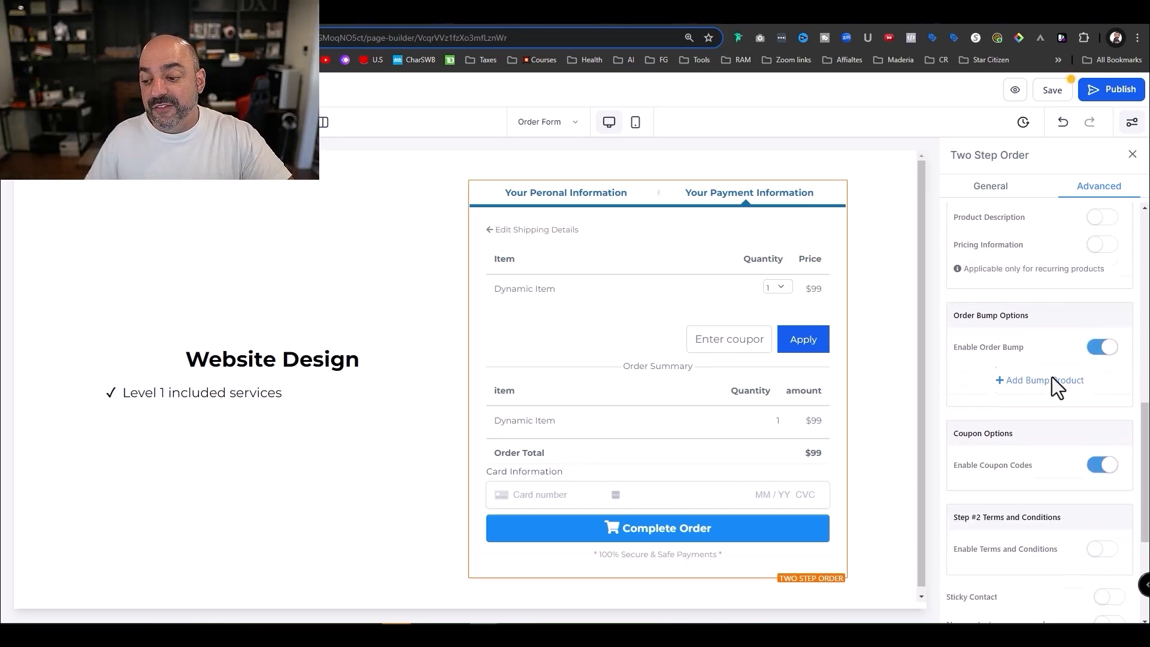
pyautogui.scroll(-3, 1051, 376)
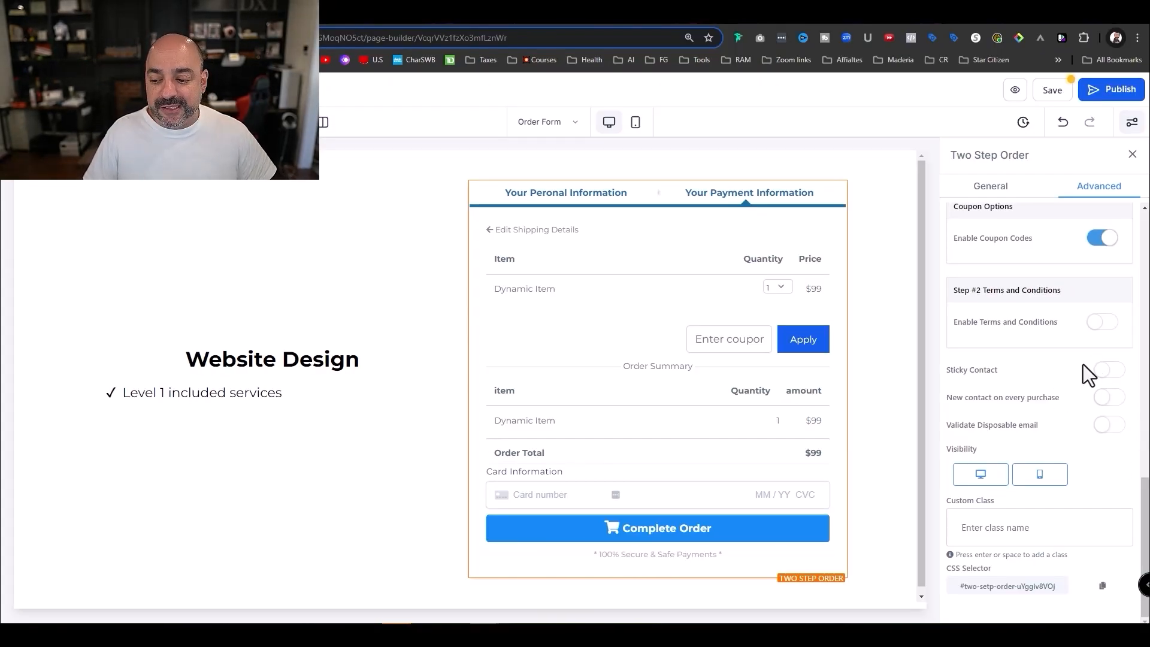
pyautogui.scroll(10, 1085, 366)
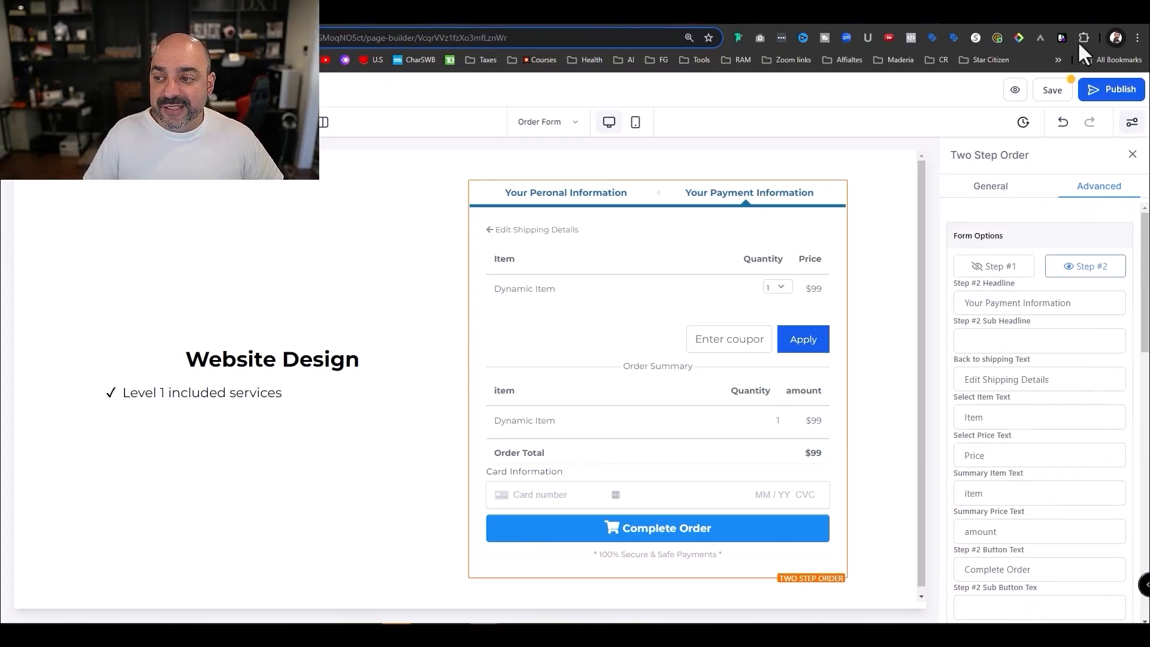
pyautogui.click(1053, 90)
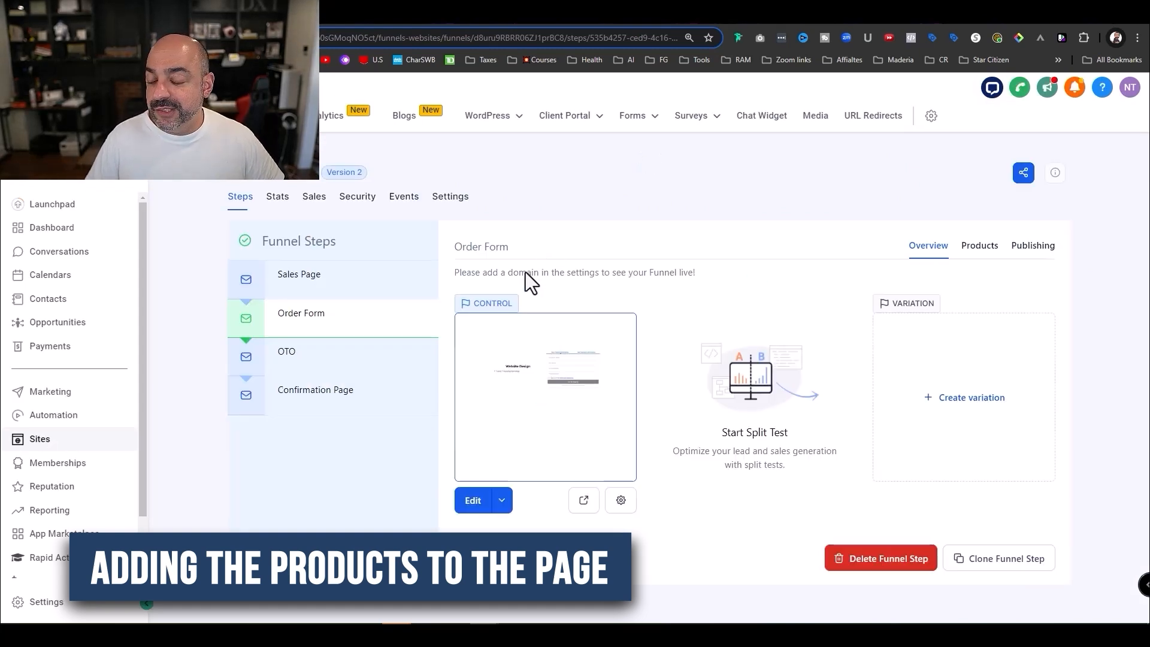
# - Return to the Website Design funnel and reopen its Order Form step
pyautogui.click(989, 252)
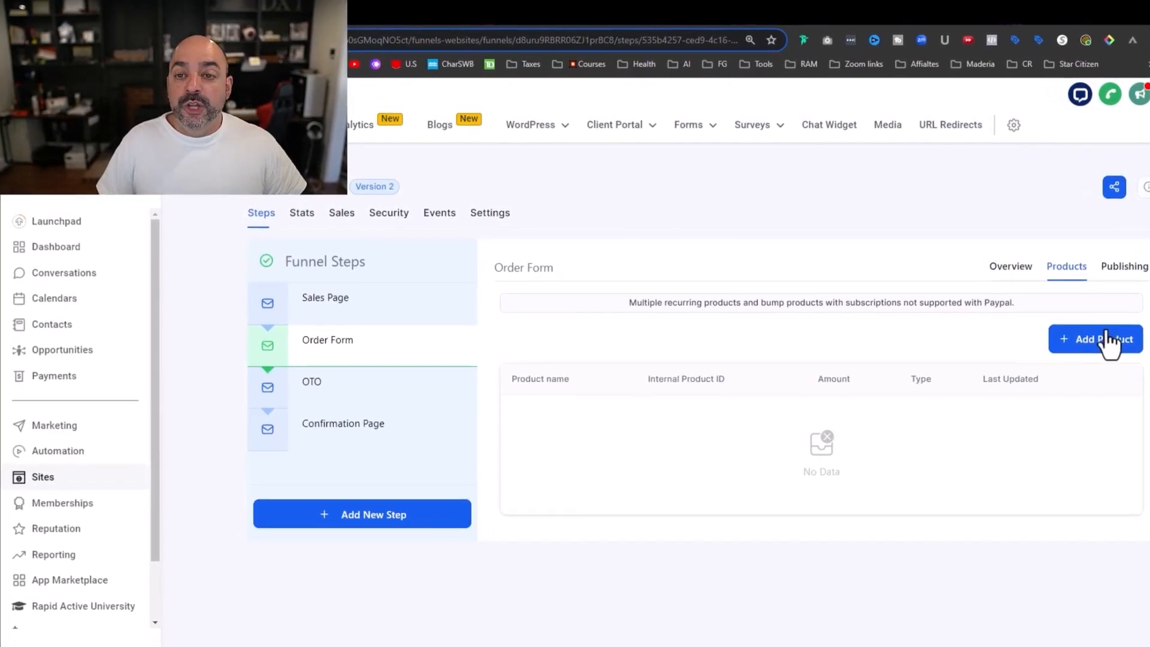
pyautogui.click(1141, 357)
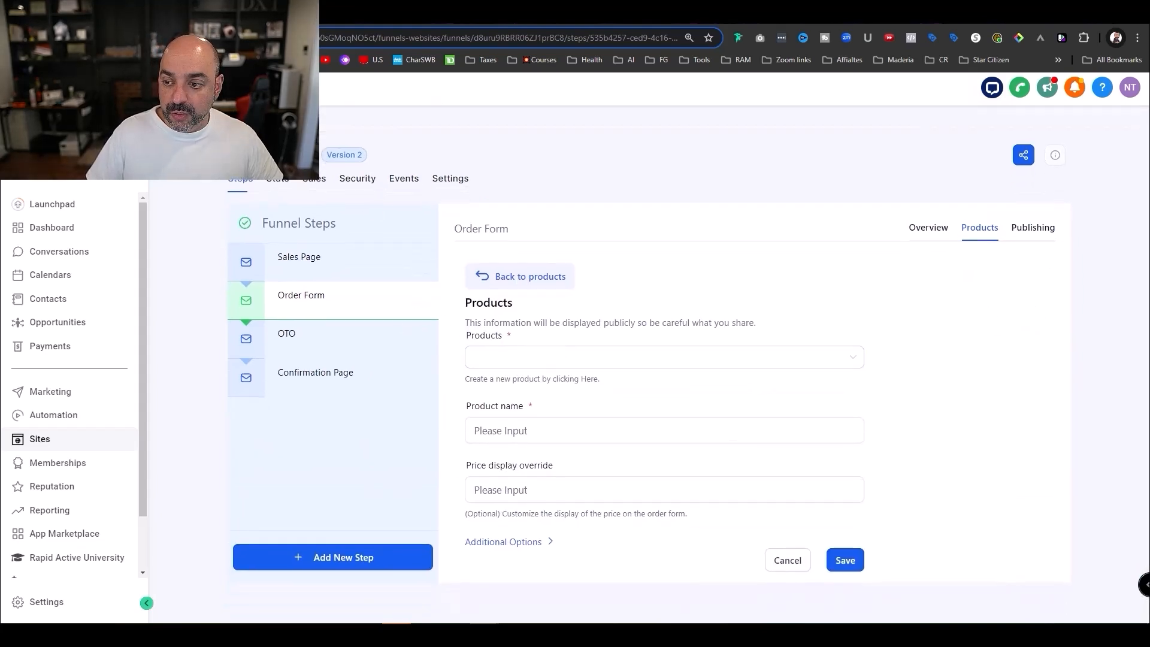
pyautogui.hotkey('alt', 'Left')
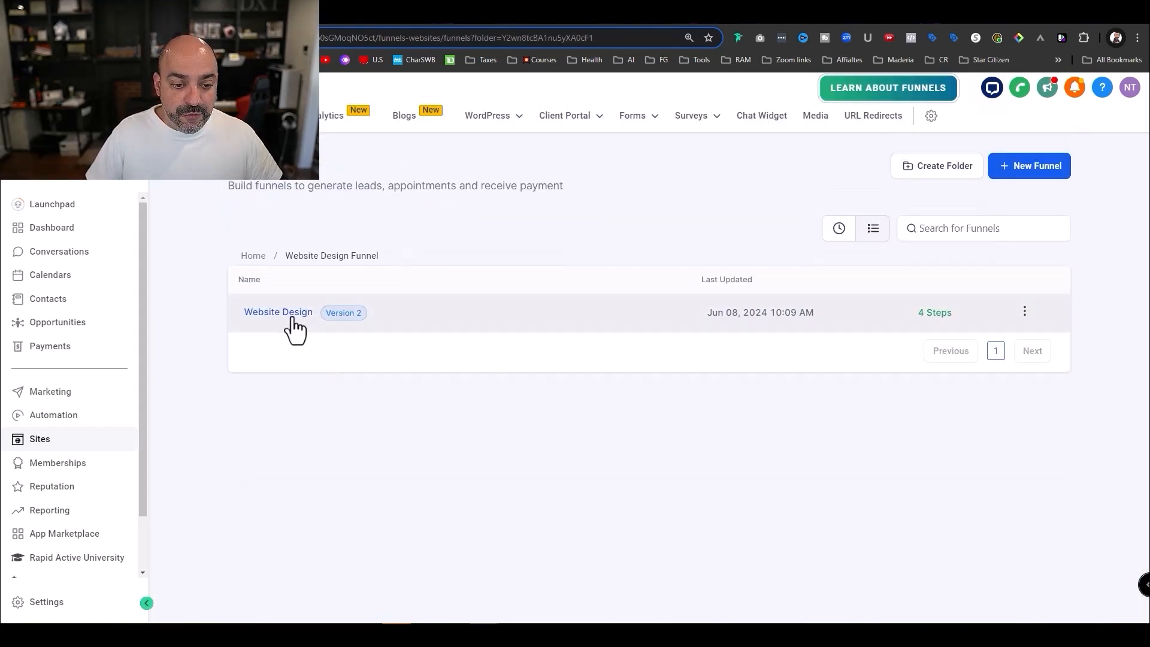
pyautogui.click(292, 318)
pyautogui.click(303, 322)
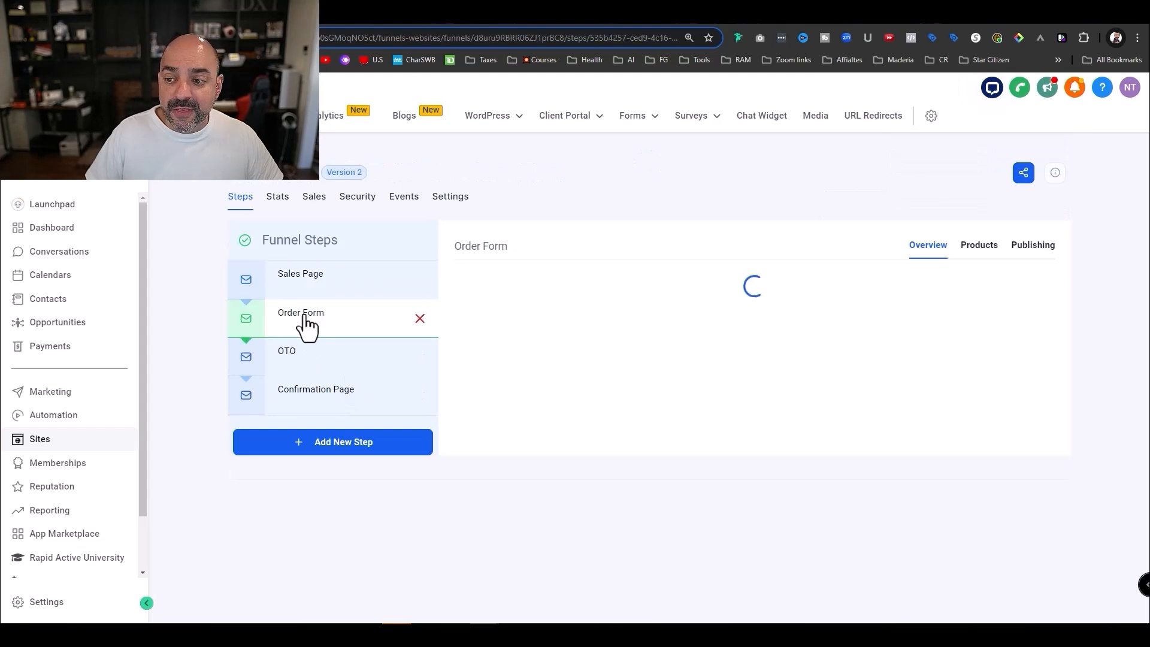
# - Add Website Design as an Order Form product with the One Time Payment $2500 price
pyautogui.click(980, 253)
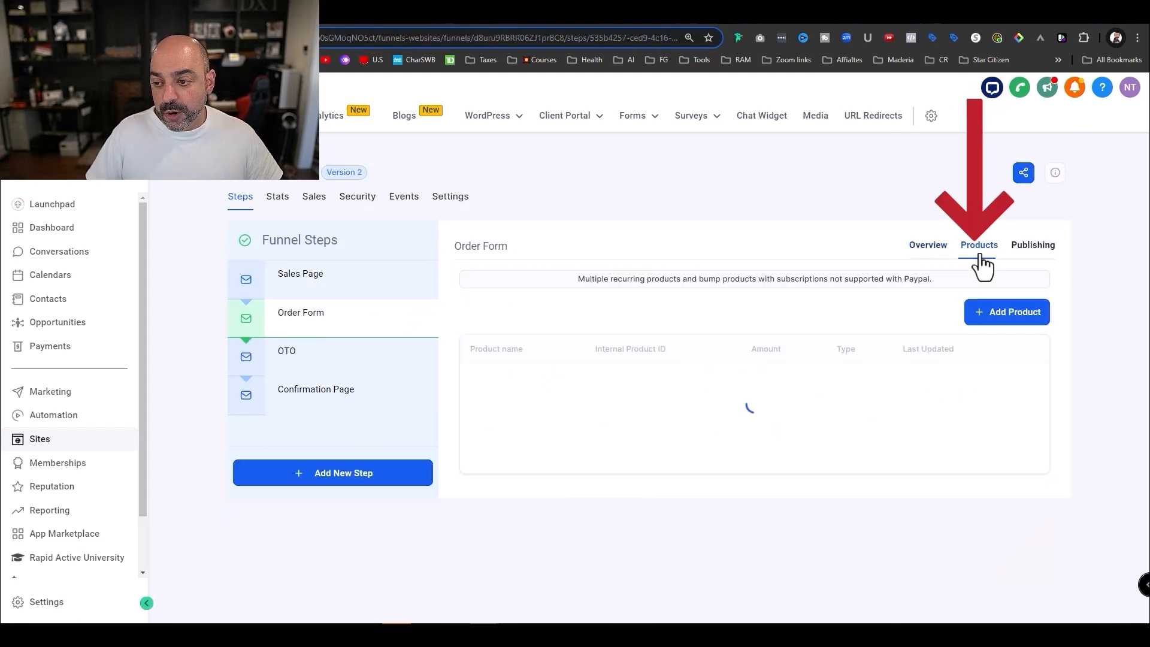
pyautogui.click(1012, 328)
pyautogui.click(620, 359)
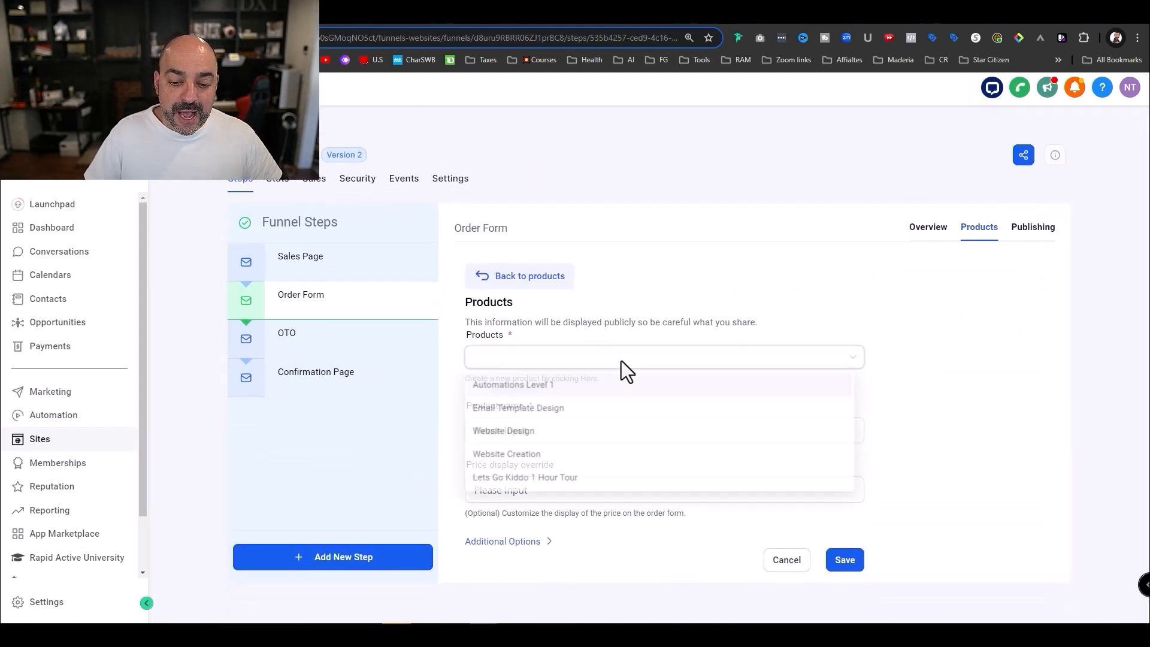
pyautogui.click(604, 434)
pyautogui.click(604, 432)
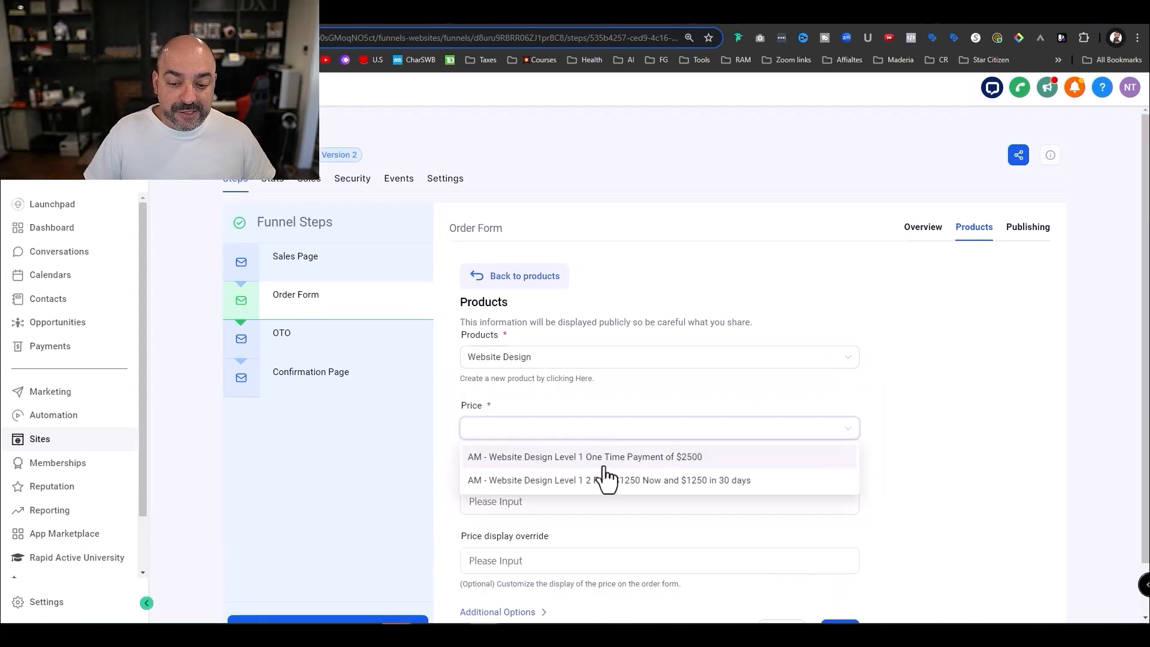
pyautogui.click(610, 458)
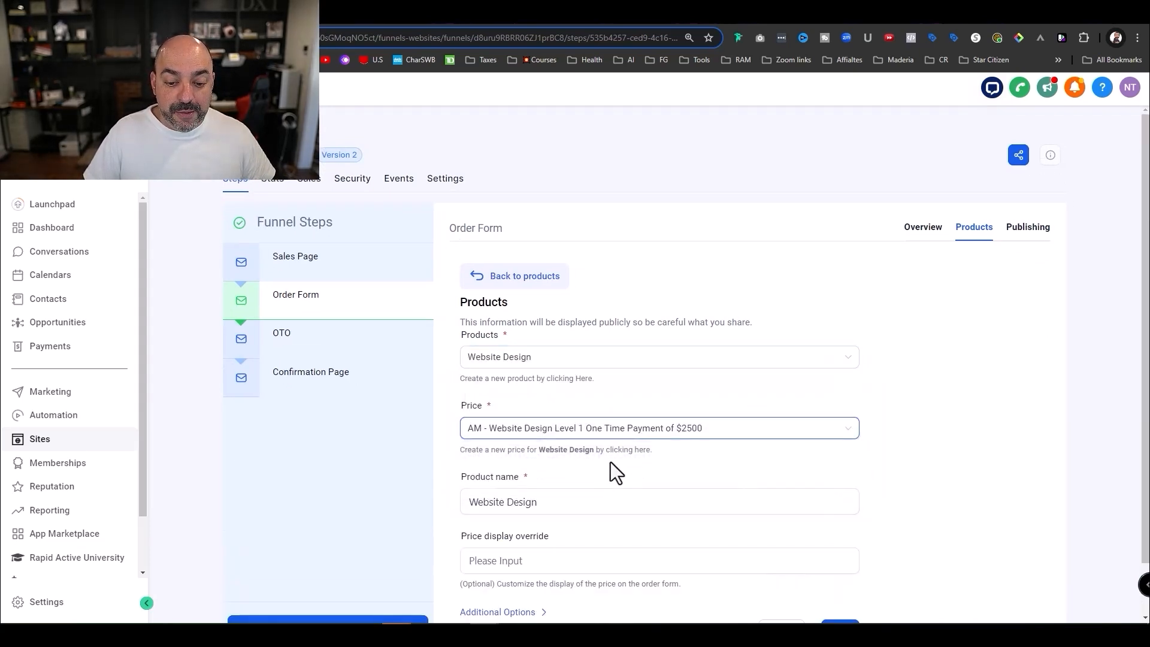
# - Name the product after the $2500 price text and save it
pyautogui.scroll(-1, 608, 466)
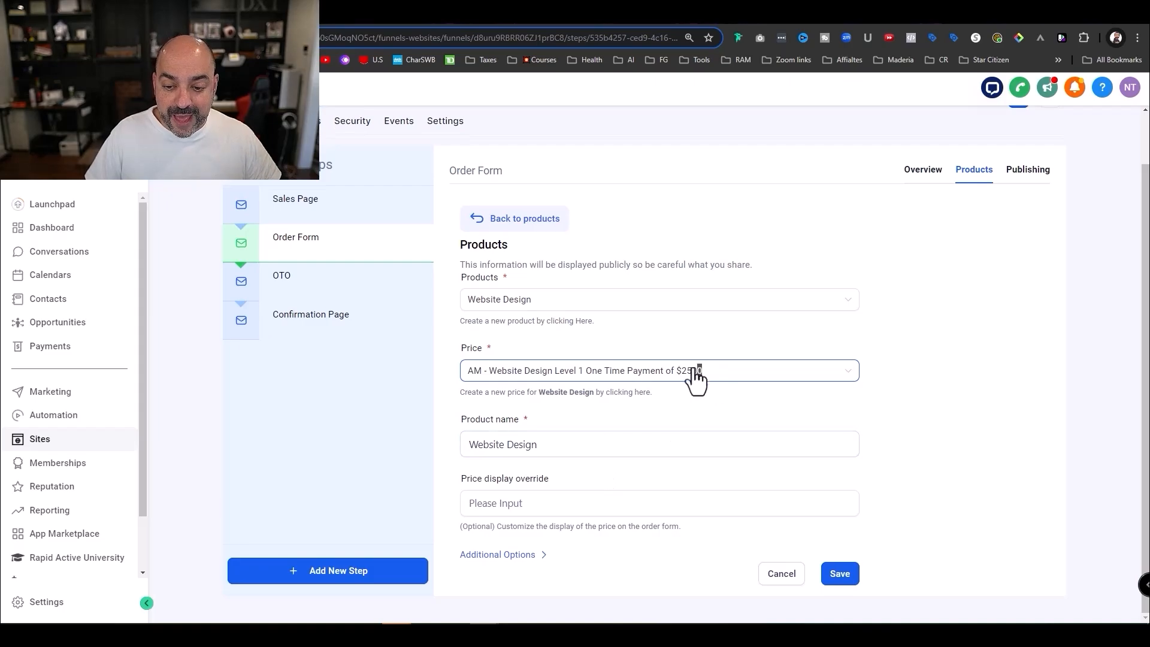
pyautogui.moveTo(697, 377); pyautogui.dragTo(174, 374)
pyautogui.hotkey('ctrl', 'c')
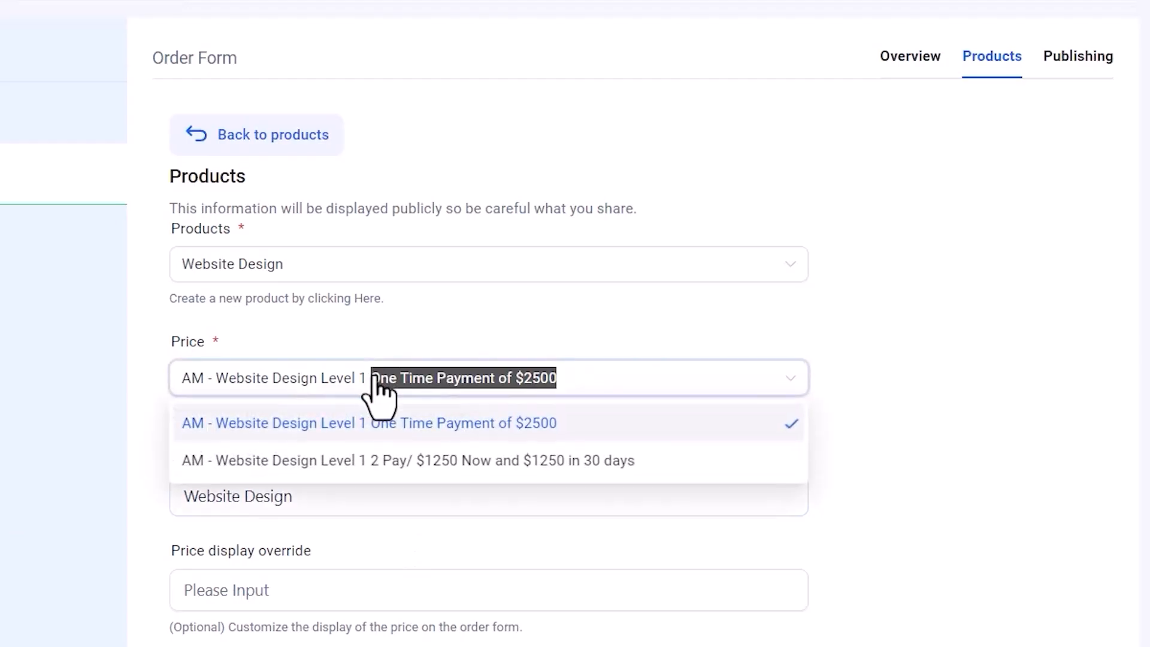
pyautogui.click(638, 375)
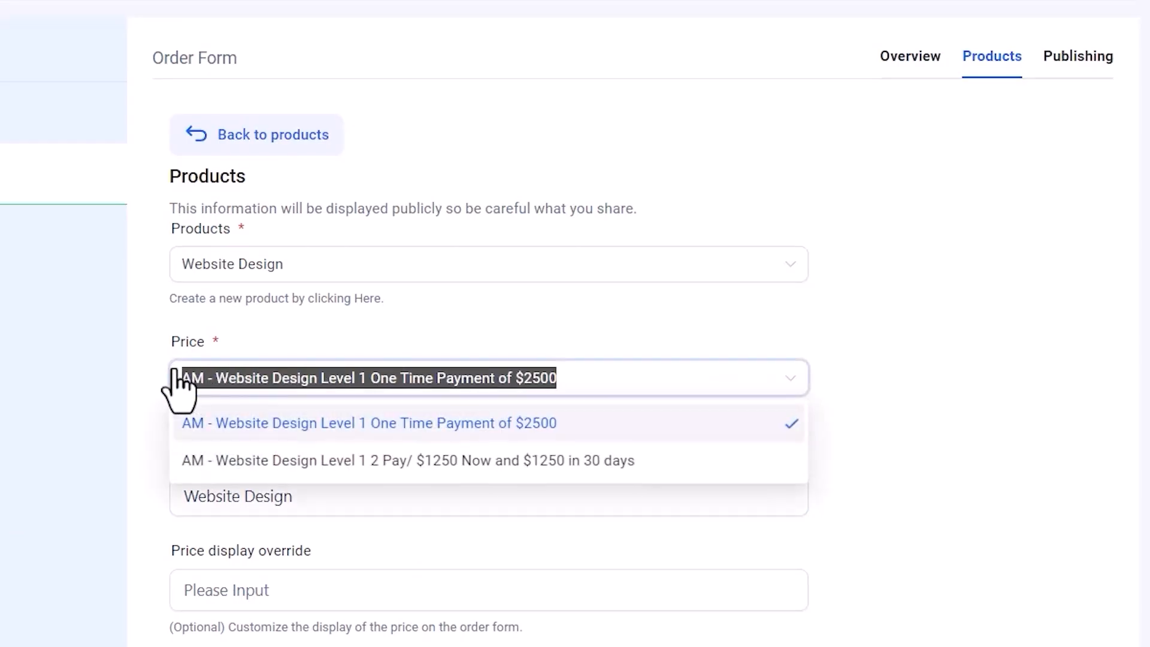
pyautogui.click(357, 506)
pyautogui.hotkey('ctrl', 'a')
pyautogui.hotkey('ctrl', 'v')
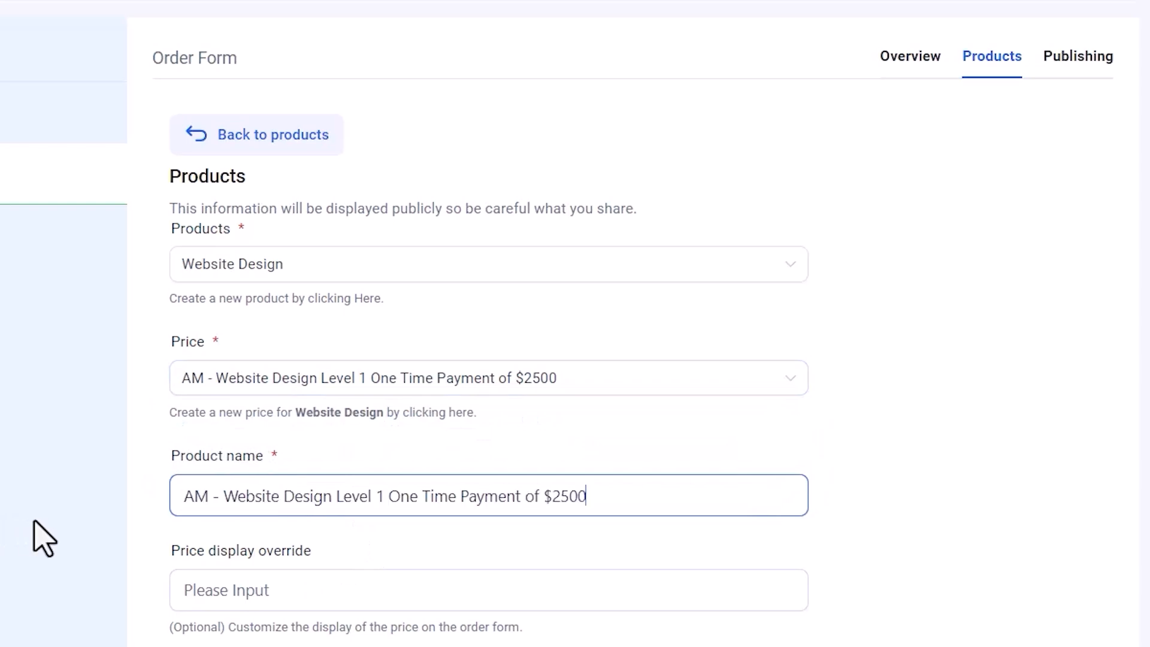
pyautogui.click(293, 584)
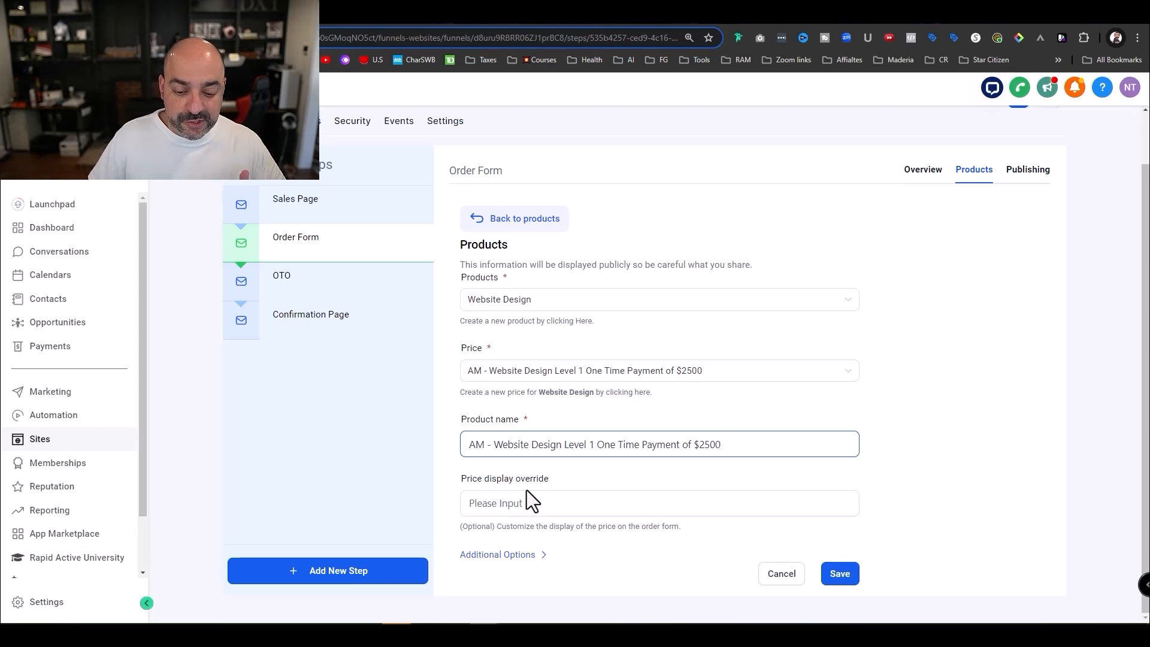
pyautogui.click(529, 556)
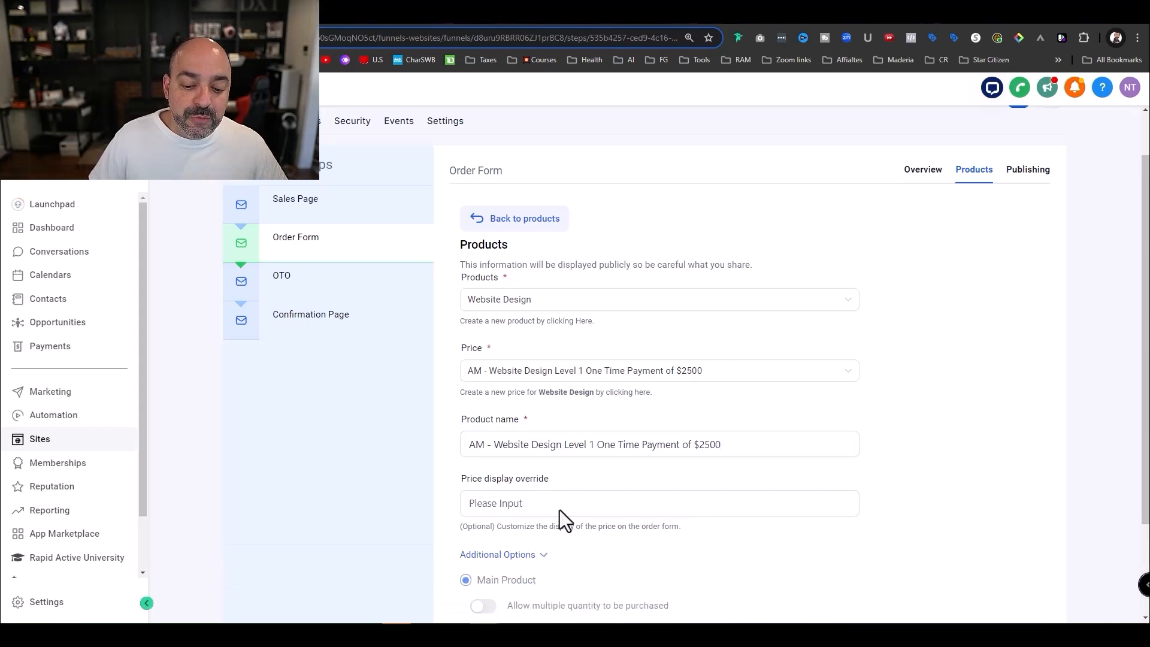
pyautogui.scroll(-2, 559, 521)
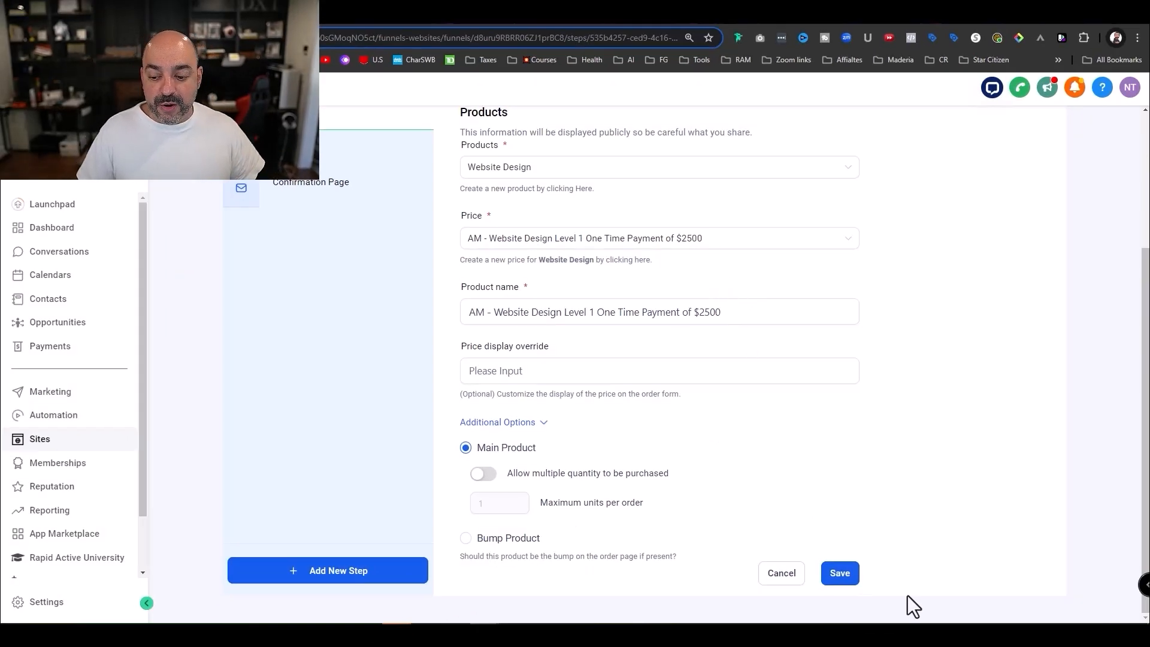
pyautogui.click(834, 580)
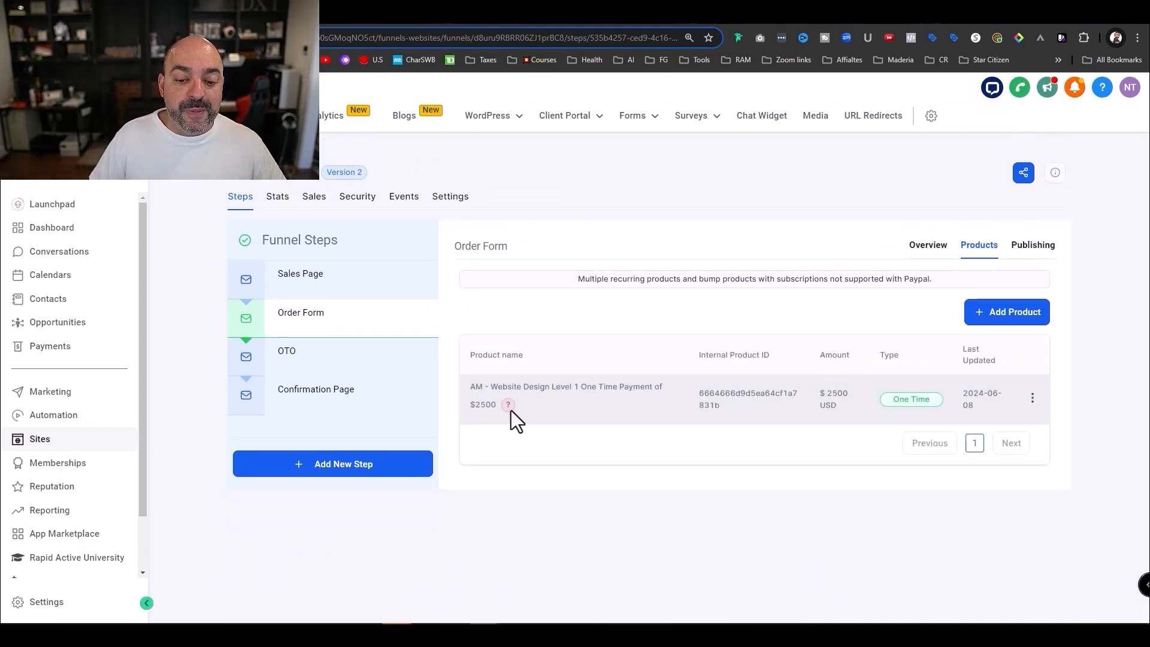
# - Add another Website Design product using the 2 Pay $1250 price
pyautogui.moveTo(510, 409)
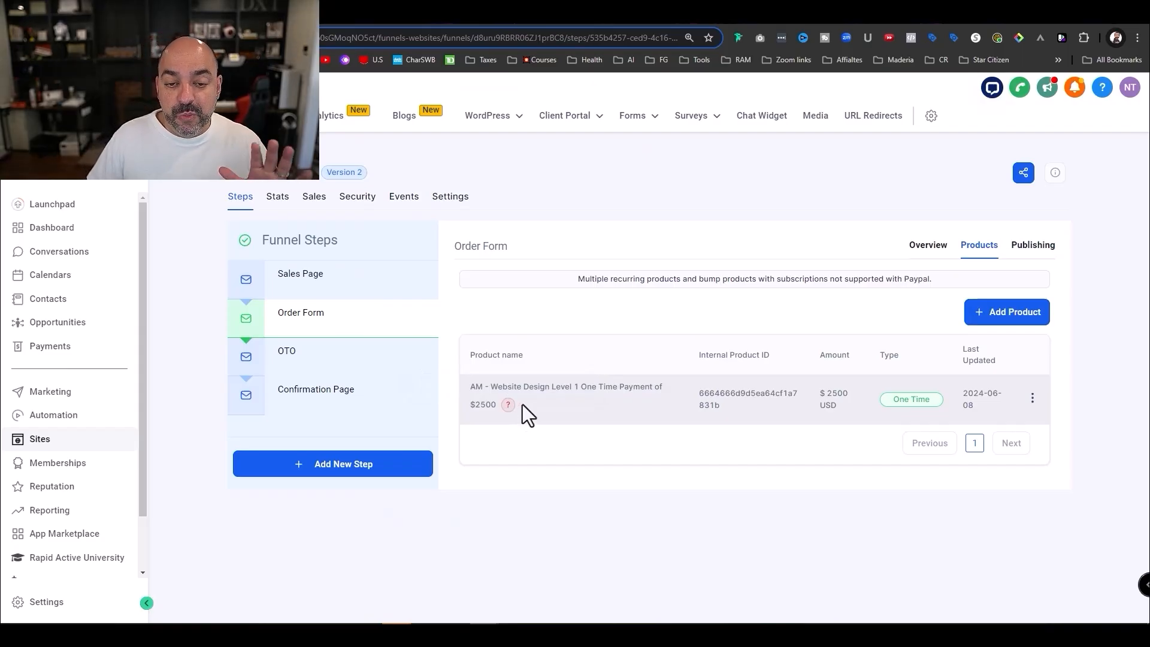
pyautogui.moveTo(506, 407)
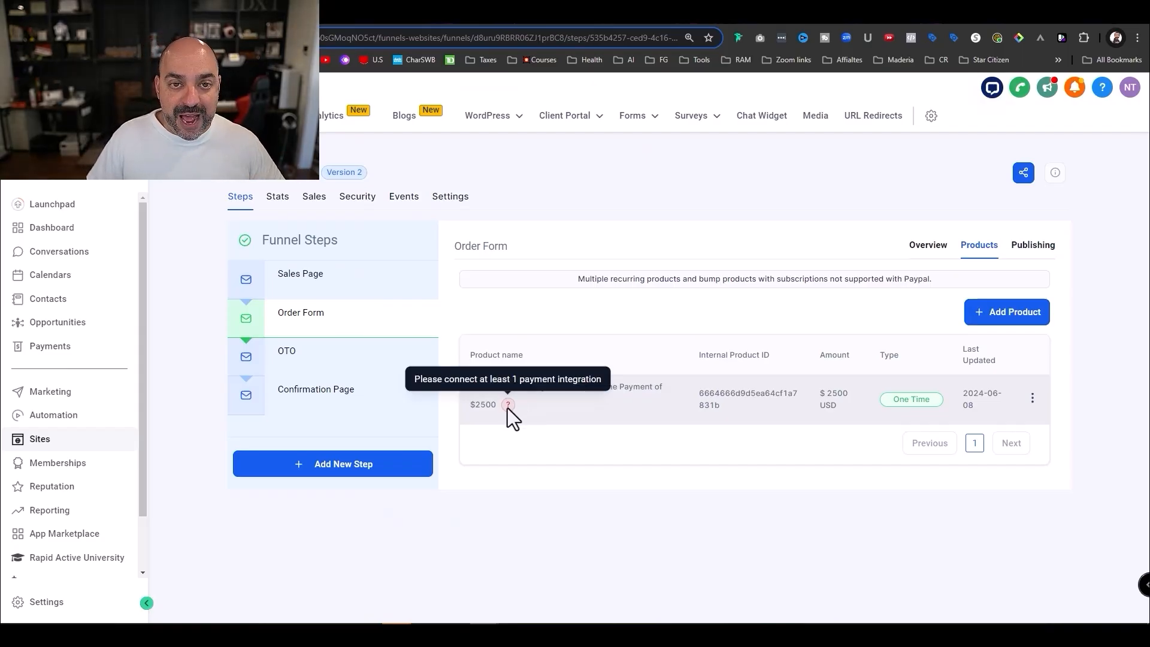
pyautogui.click(1034, 320)
pyautogui.click(633, 358)
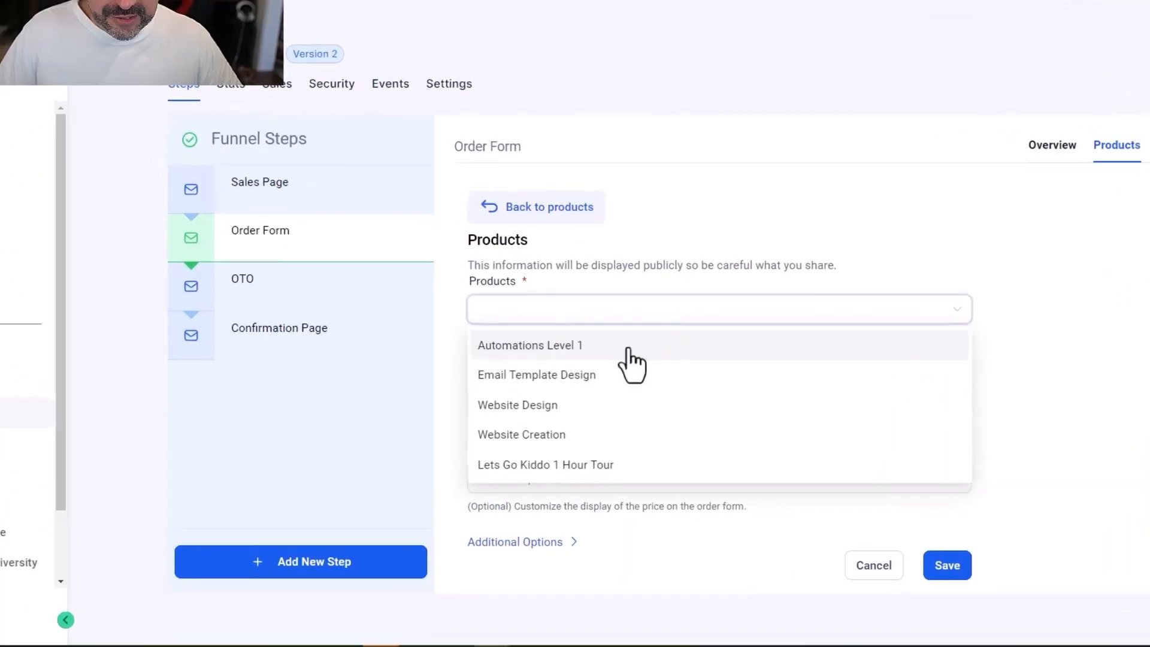
pyautogui.click(631, 369)
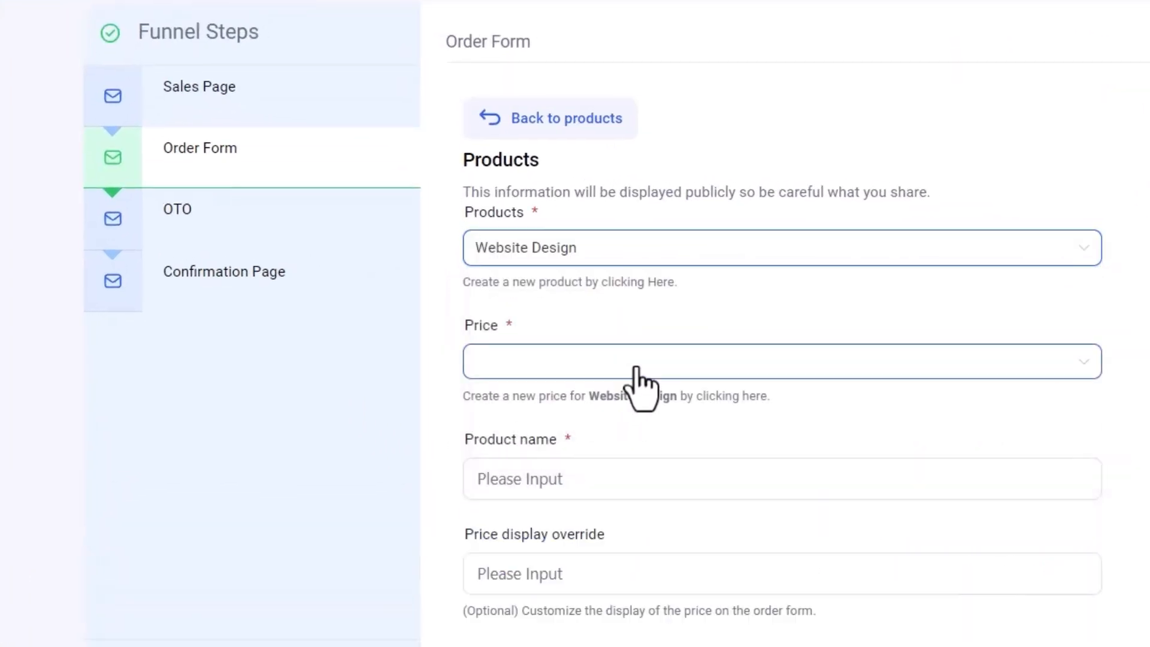
pyautogui.click(642, 363)
pyautogui.click(726, 449)
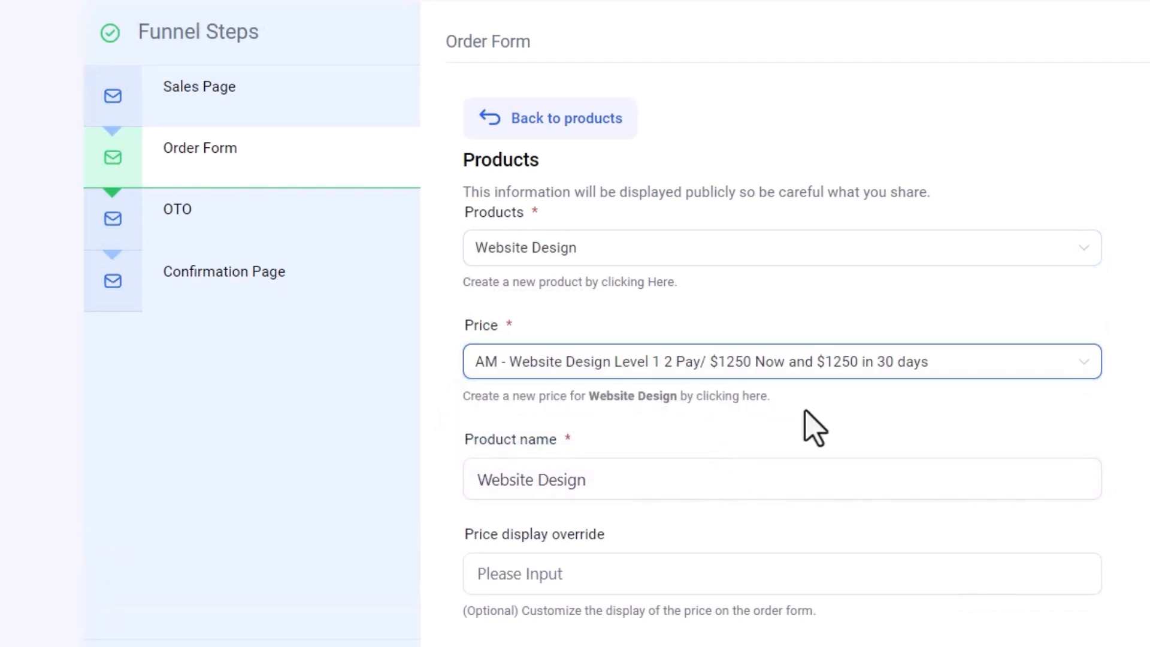
# - Rename the product with the pasted 2 Pay price text and save it
pyautogui.moveTo(931, 362); pyautogui.dragTo(470, 374)
pyautogui.hotkey('ctrl', 'c')
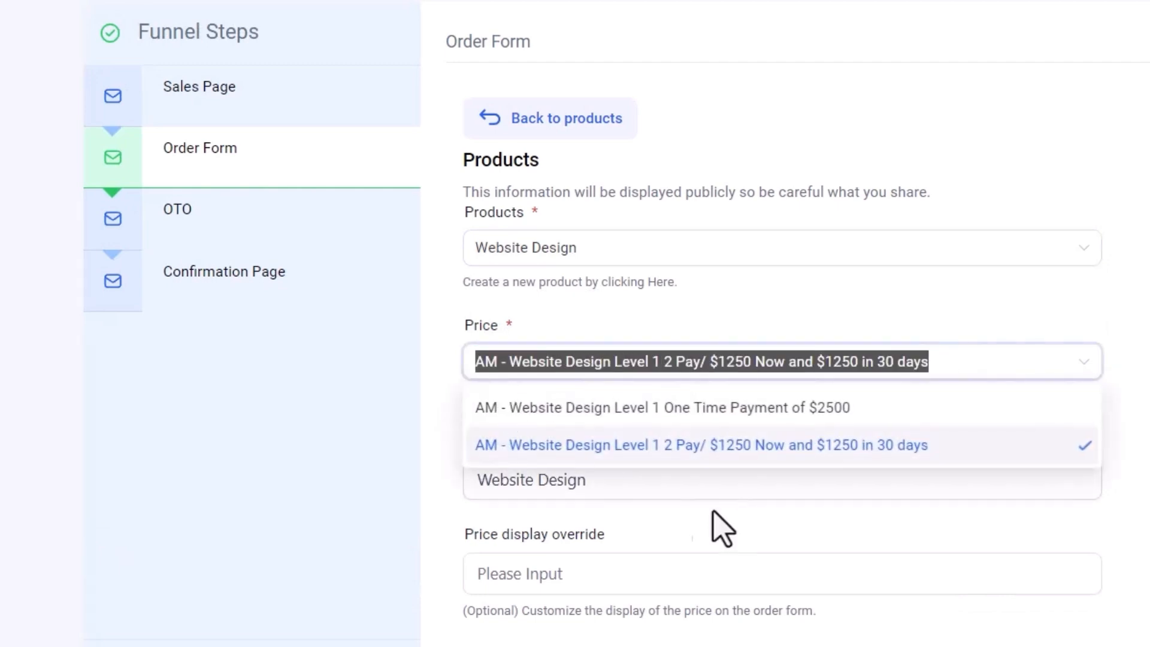
pyautogui.click(680, 488)
pyautogui.moveTo(681, 488); pyautogui.dragTo(436, 502)
pyautogui.hotkey('ctrl', 'v')
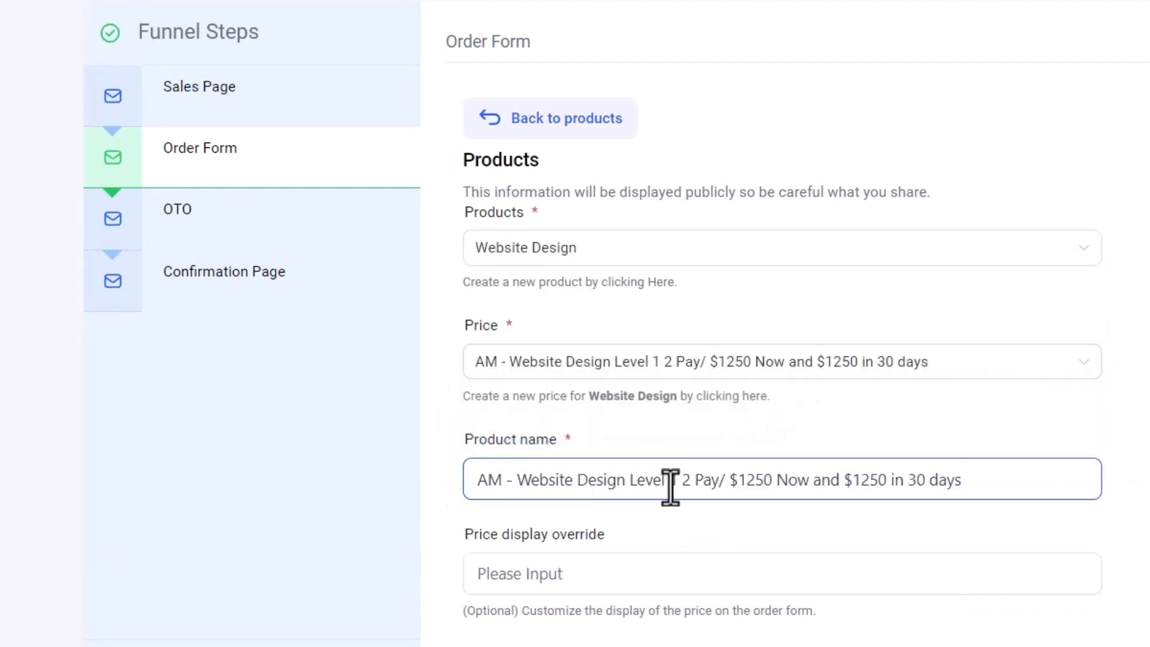
pyautogui.click(415, 423)
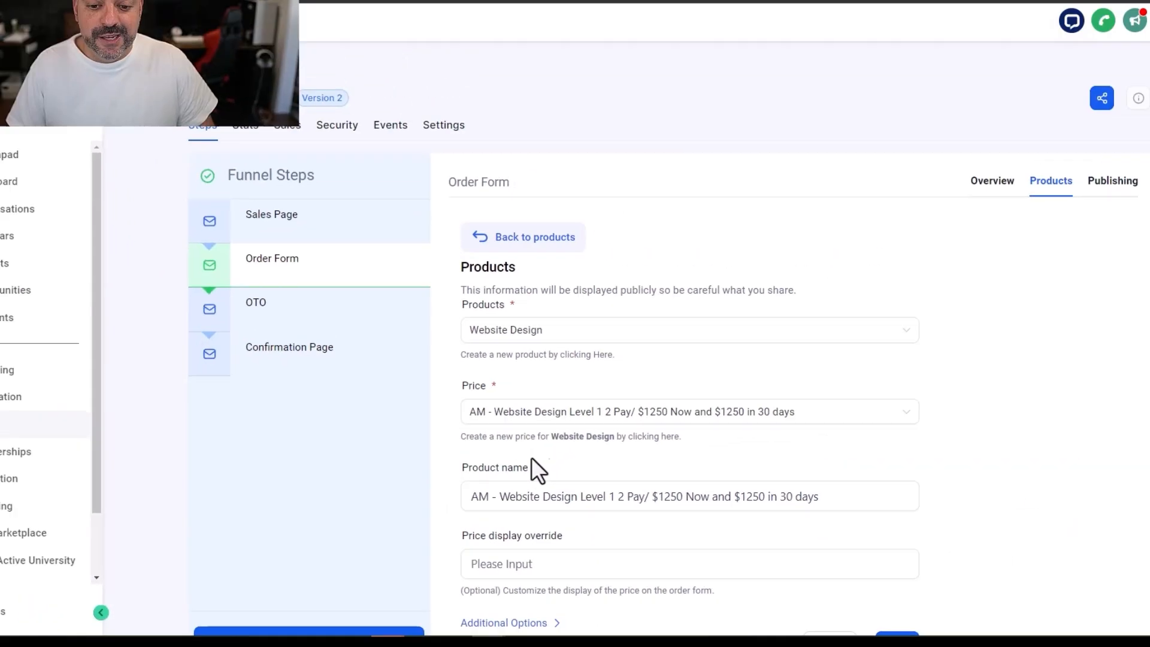
pyautogui.scroll(-1, 686, 331)
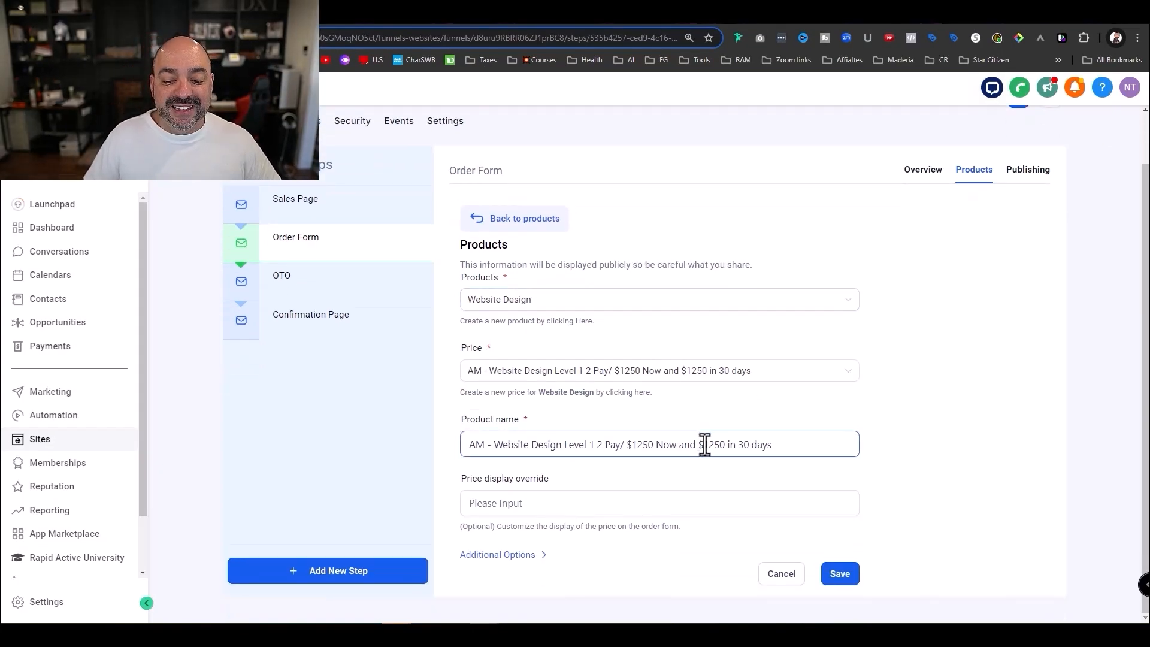
pyautogui.click(841, 576)
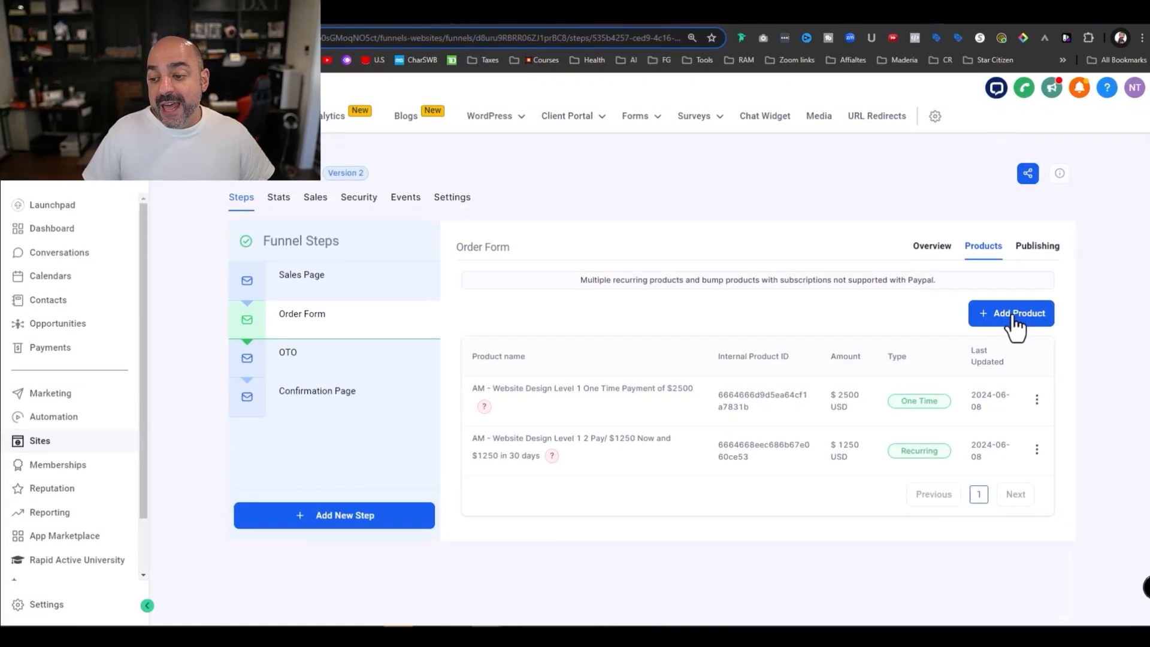
# - Add Email Template Design @ 97 as a third product, named after its price
pyautogui.click(1014, 317)
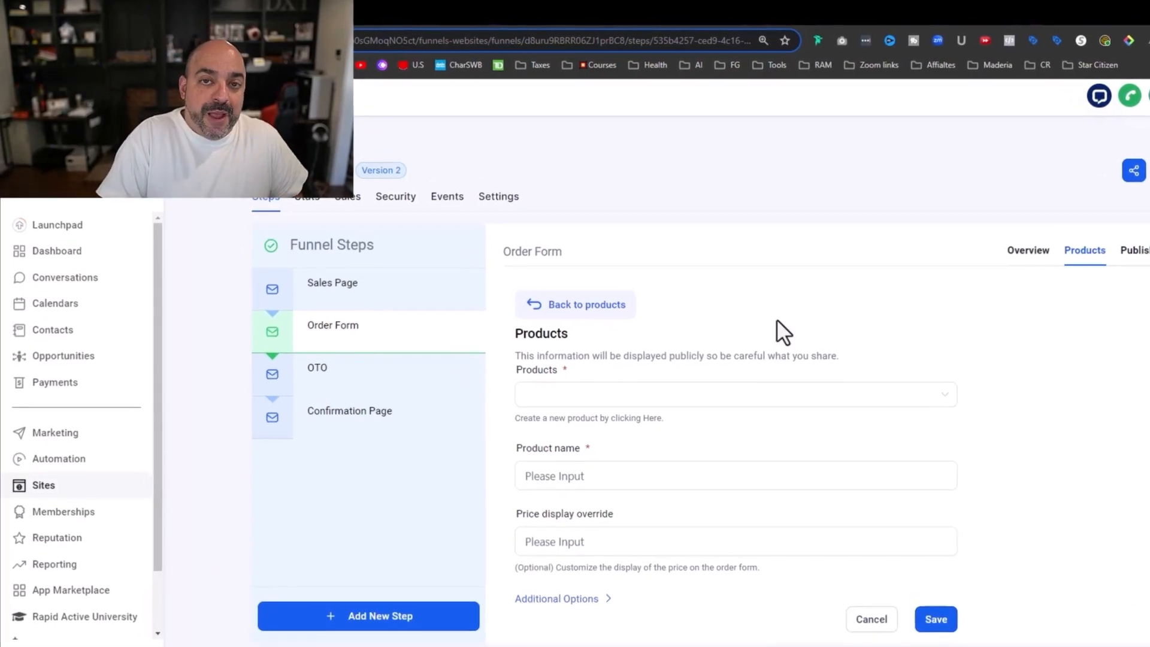
pyautogui.click(812, 394)
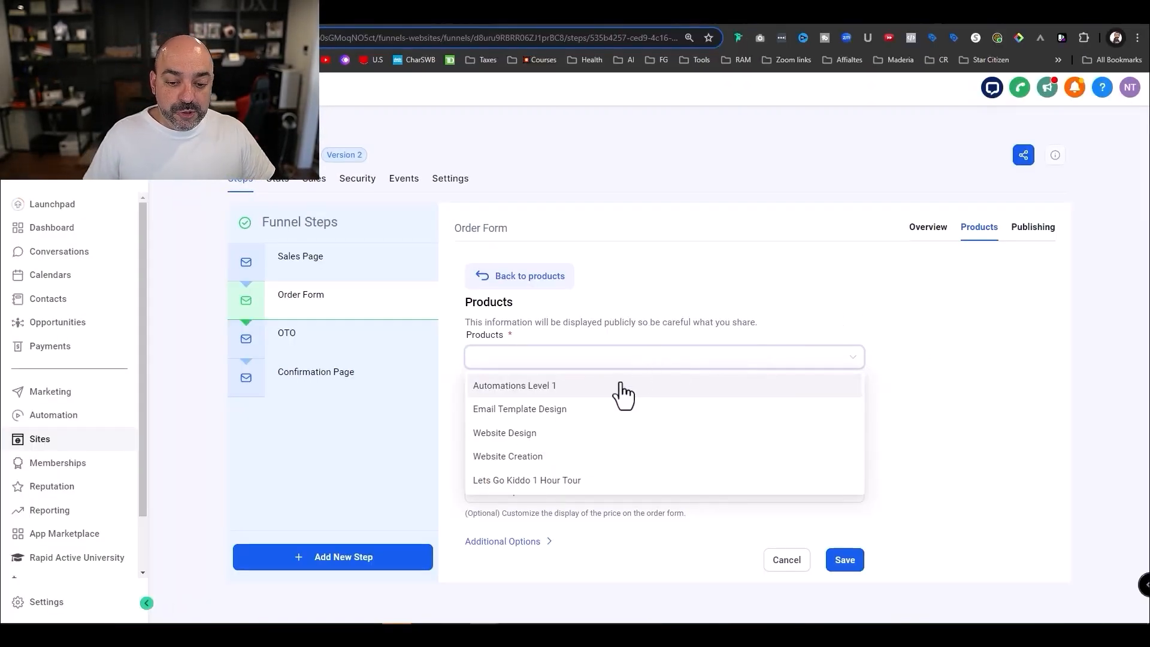
pyautogui.click(607, 409)
pyautogui.click(627, 428)
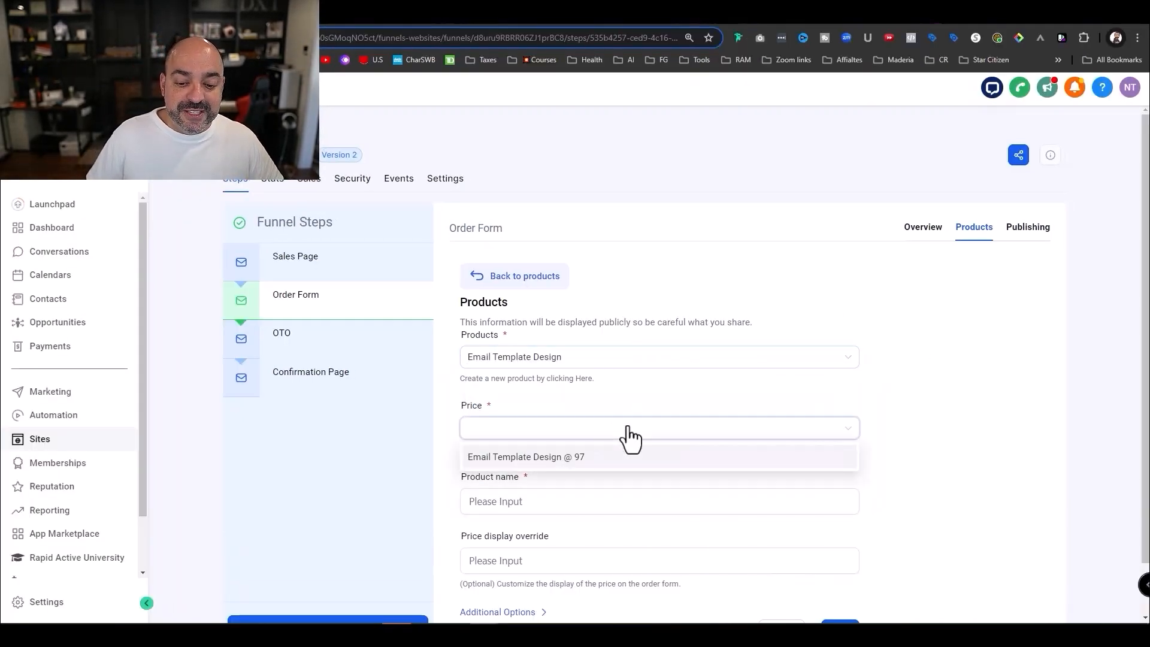
pyautogui.click(590, 460)
pyautogui.moveTo(609, 432); pyautogui.dragTo(451, 421)
pyautogui.hotkey('ctrl', 'c')
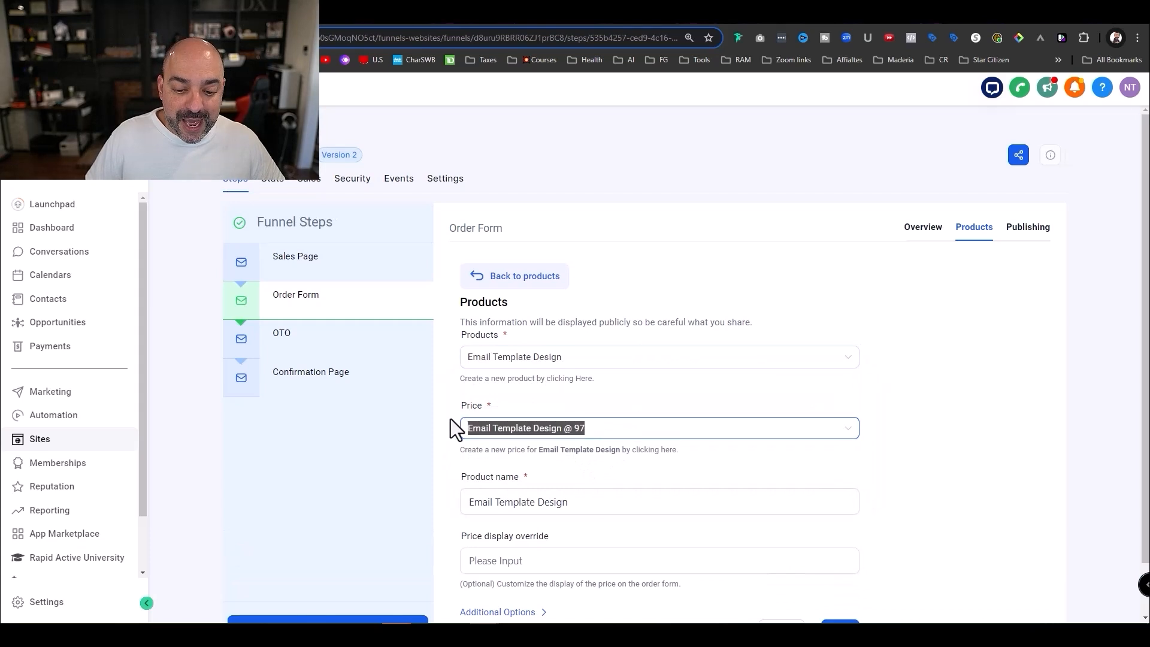
pyautogui.click(549, 504)
pyautogui.moveTo(570, 502); pyautogui.dragTo(433, 502)
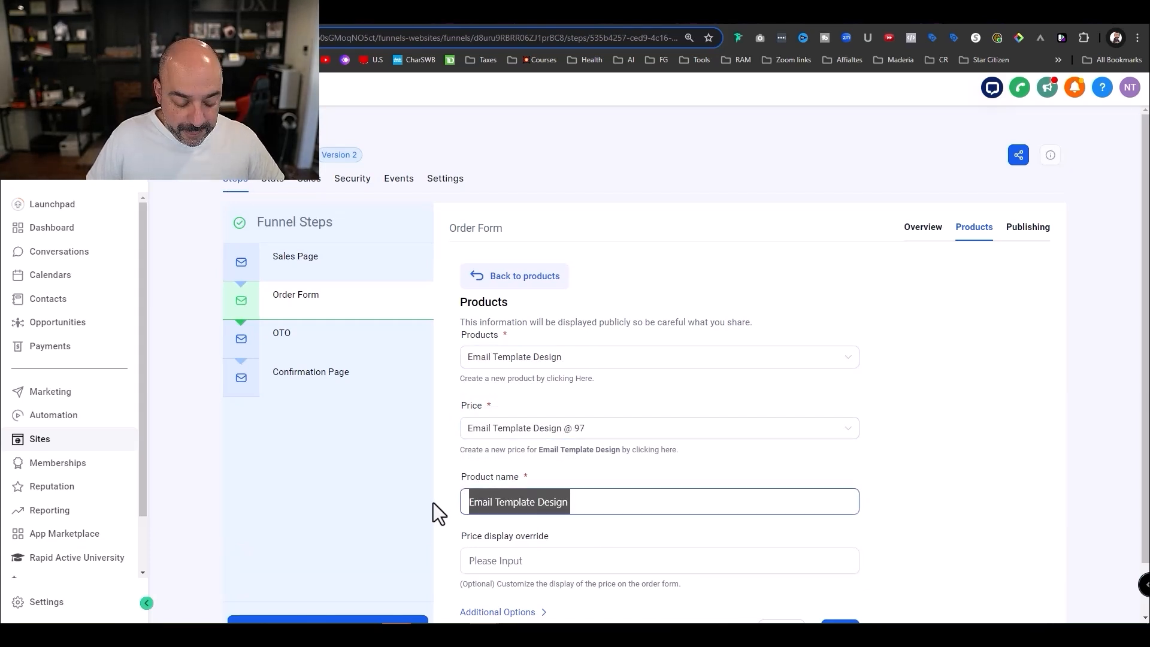
pyautogui.hotkey('ctrl', 'v')
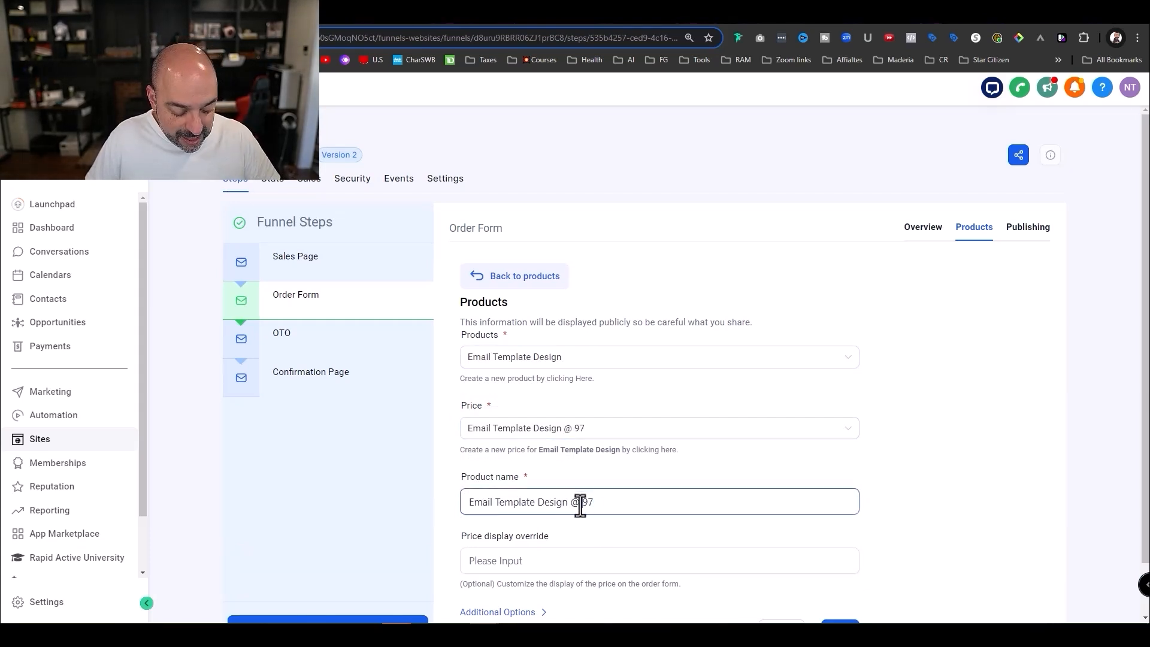
pyautogui.scroll(-2, 746, 522)
pyautogui.click(837, 575)
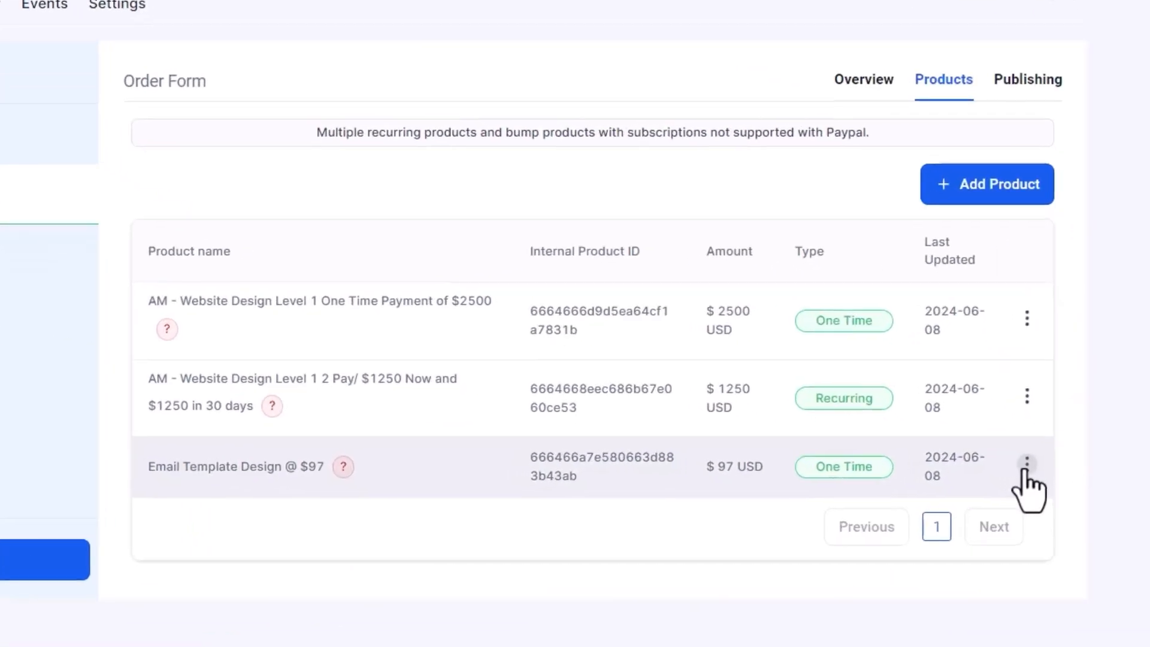
# - Set the Email Template Design product's Additional Options to Bump Product and save
pyautogui.moveTo(1026, 474)
pyautogui.click(1026, 387)
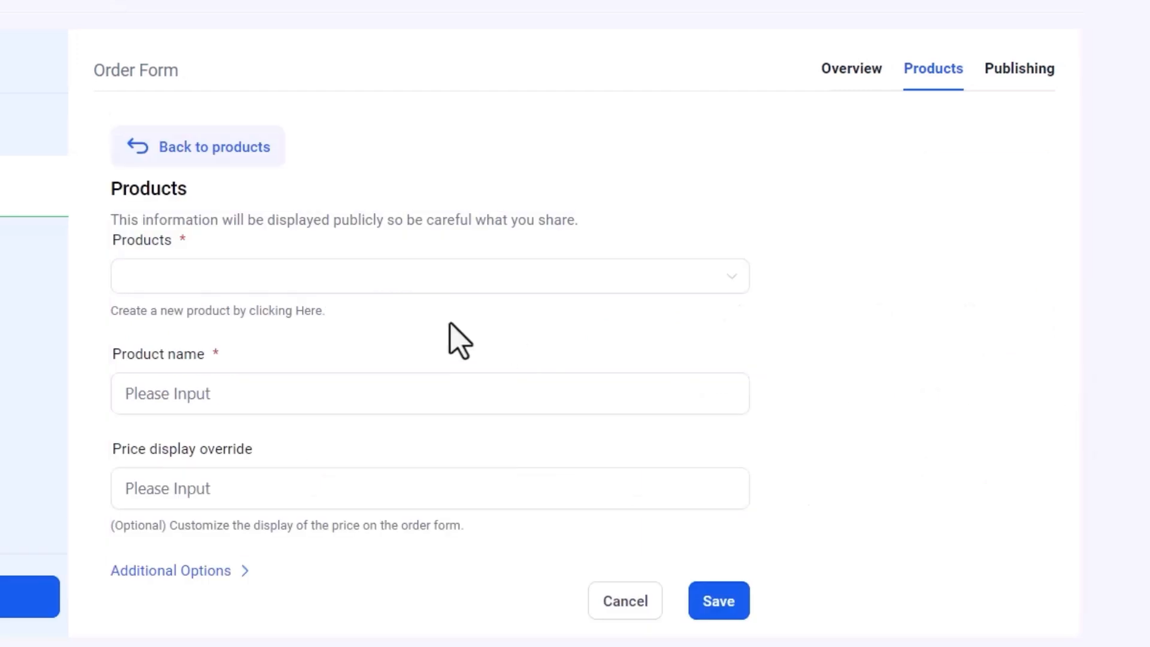
pyautogui.scroll(-2, 231, 442)
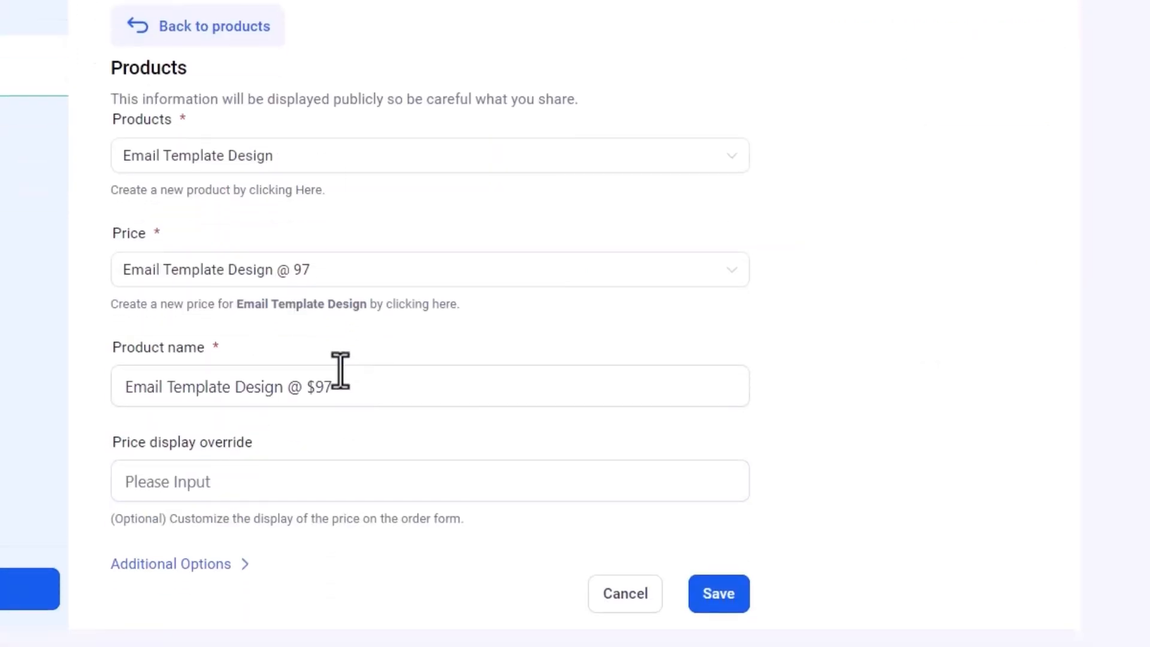
pyautogui.click(346, 390)
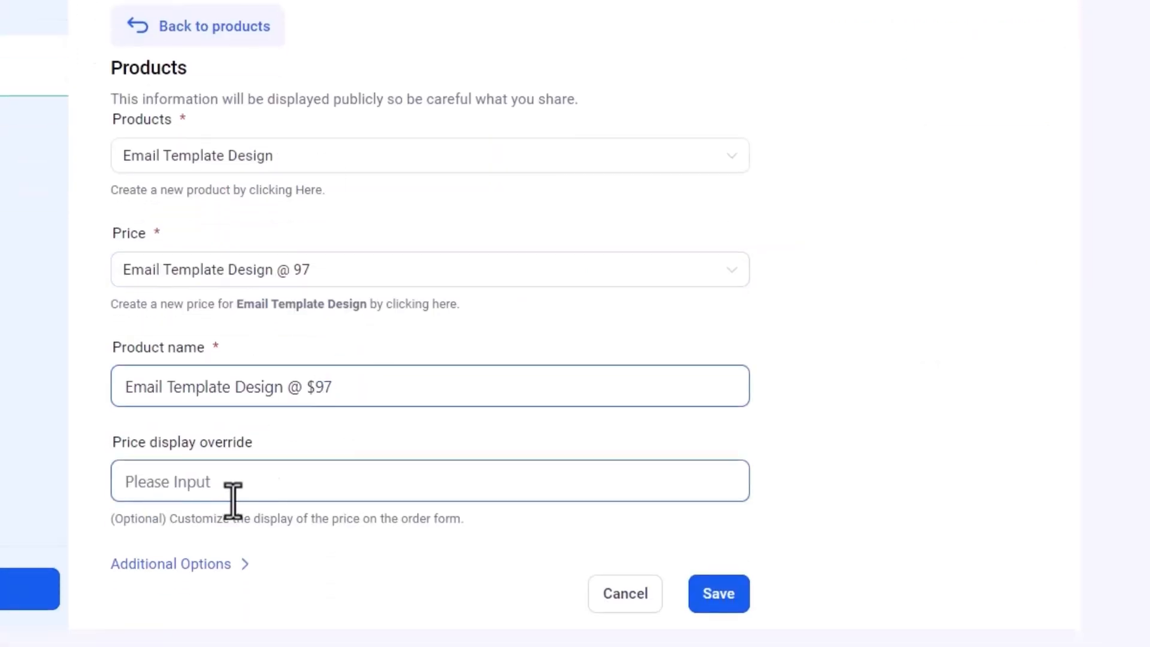
pyautogui.click(237, 564)
pyautogui.scroll(-3, 598, 429)
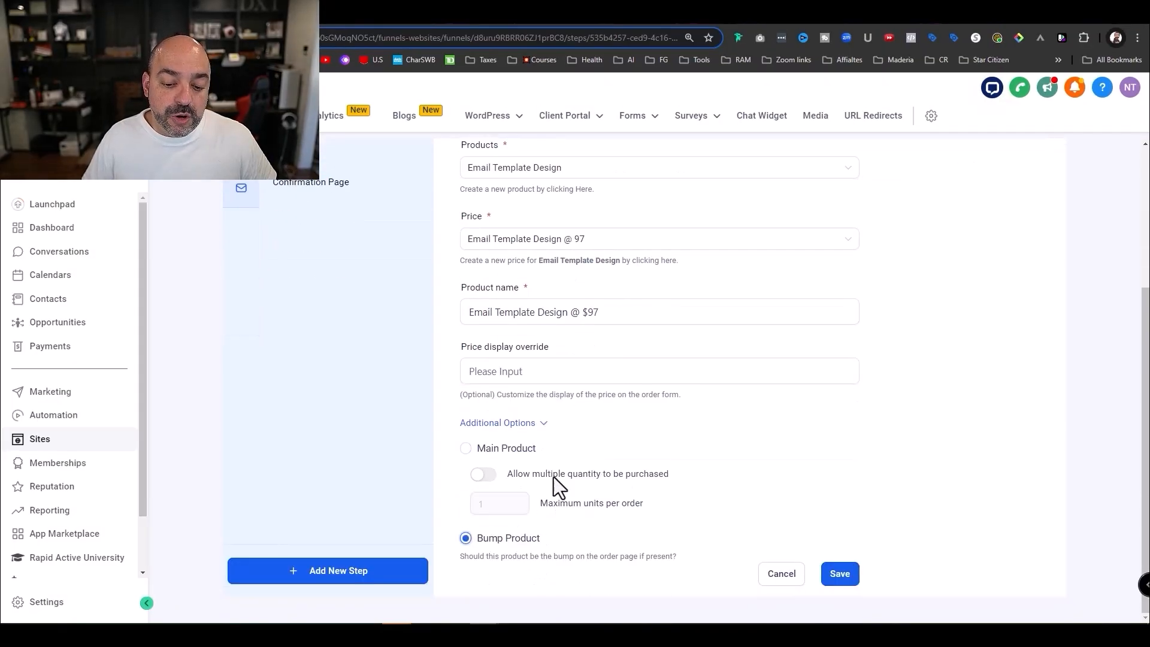
pyautogui.click(840, 576)
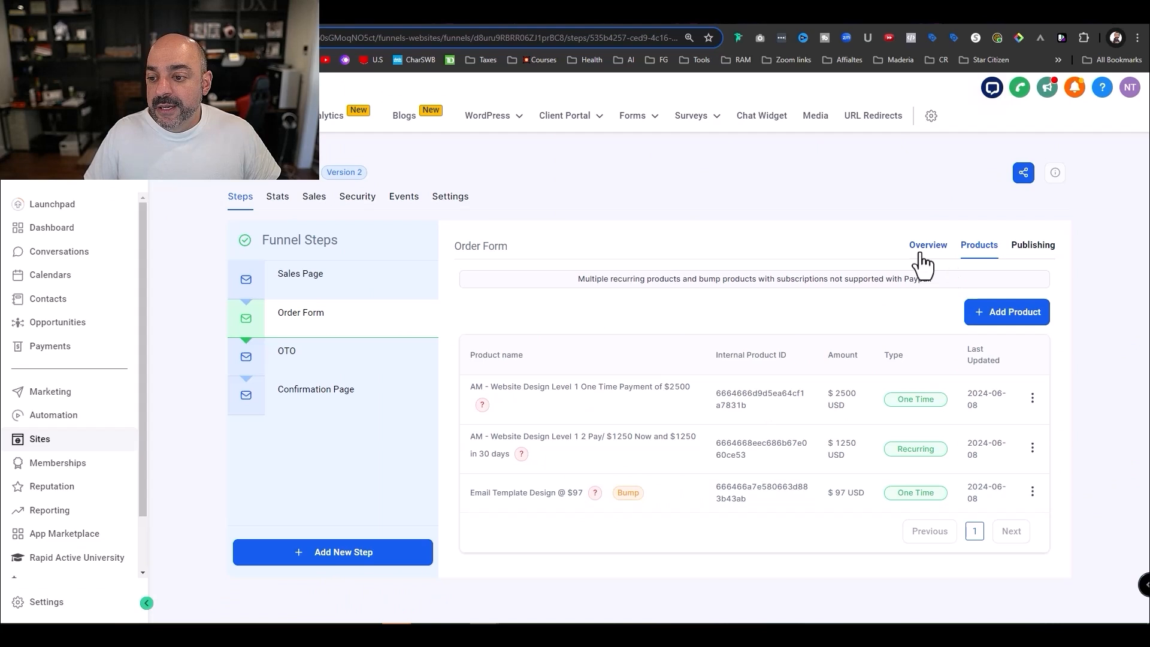
pyautogui.click(1109, 120)
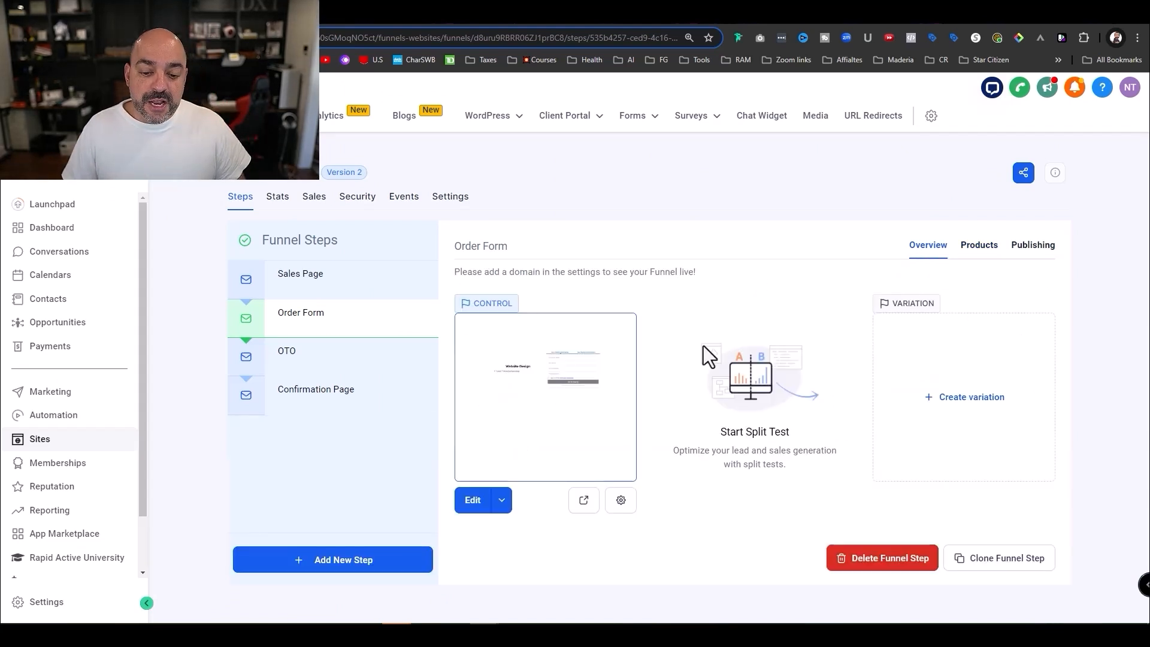
# - In the order form's Advanced settings, enable Order Bump with Email Template Design @ $97 as bump product
pyautogui.click(472, 501)
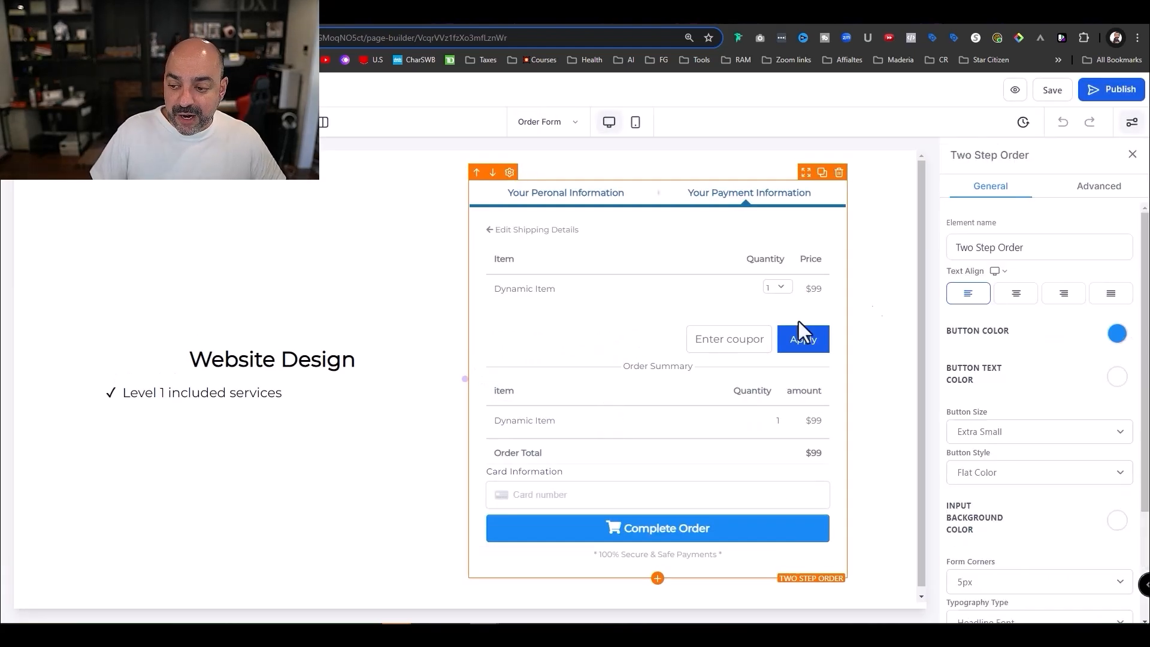
pyautogui.scroll(-3, 1018, 332)
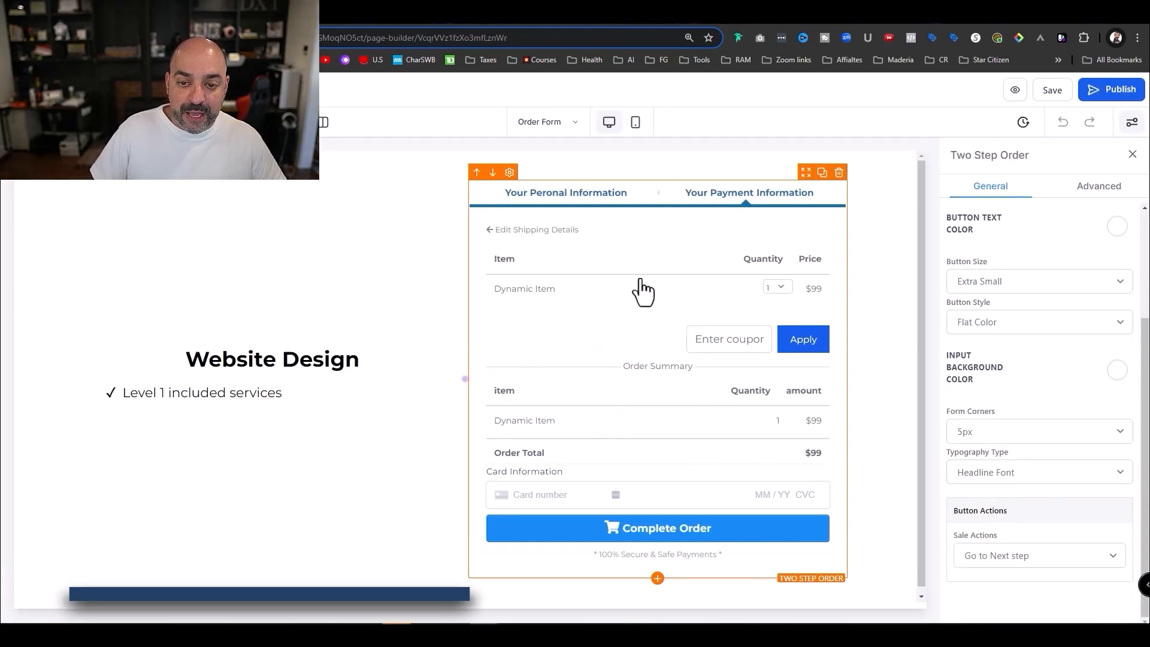
pyautogui.scroll(4, 1079, 252)
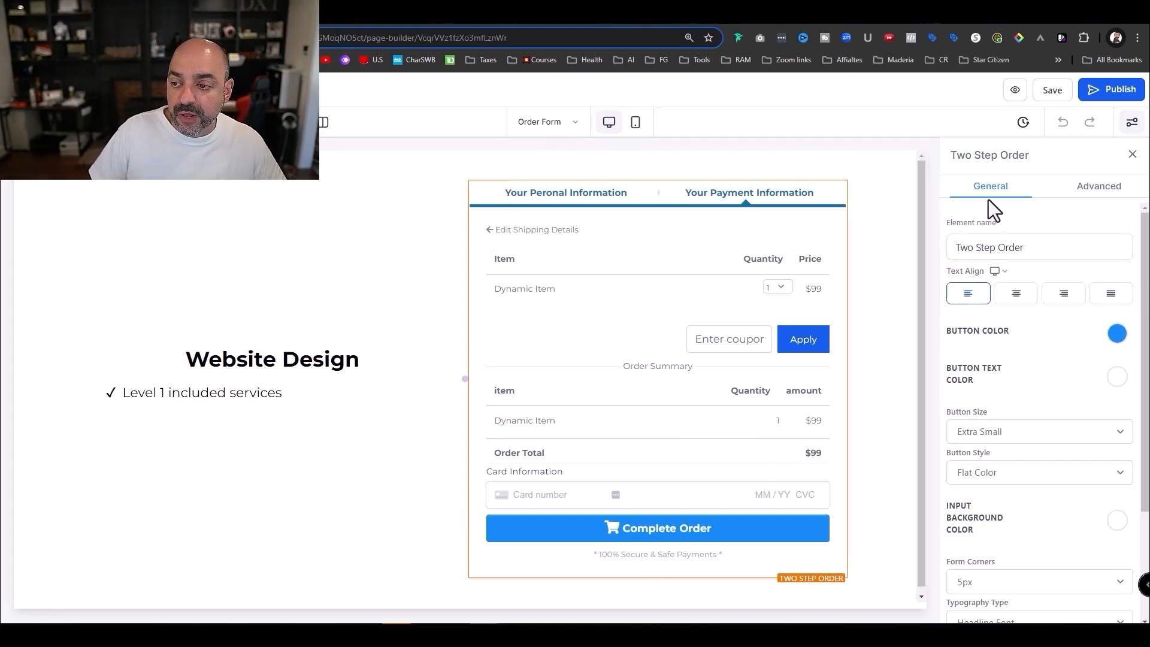
pyautogui.click(1099, 187)
pyautogui.scroll(-6, 1045, 266)
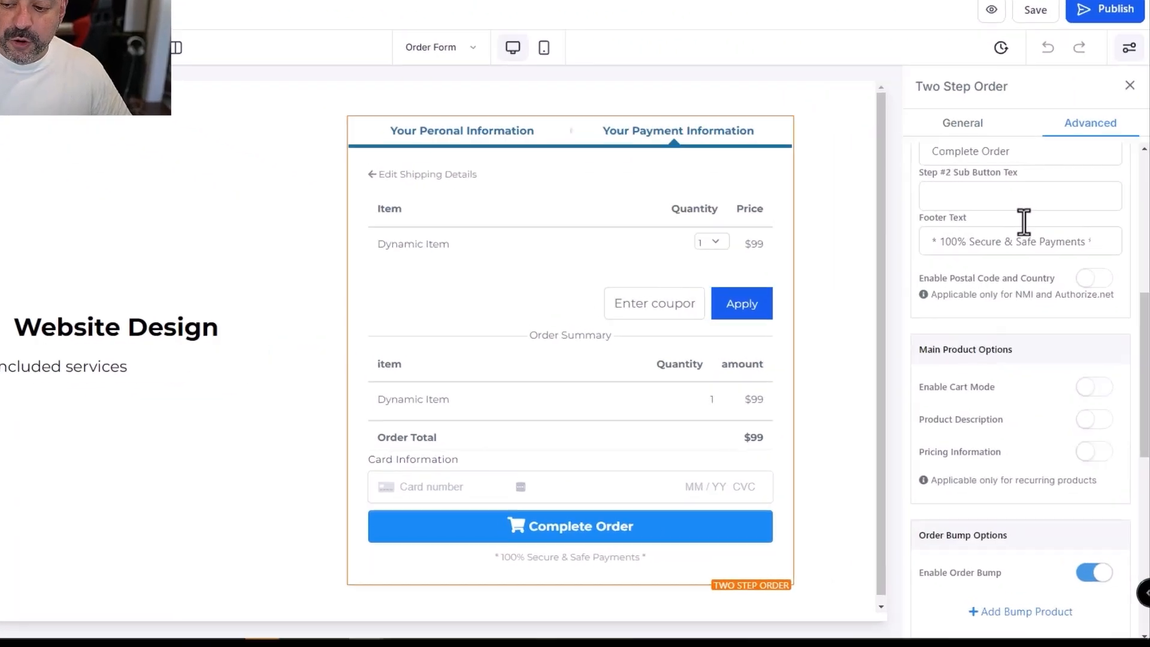
pyautogui.scroll(-4, 1030, 299)
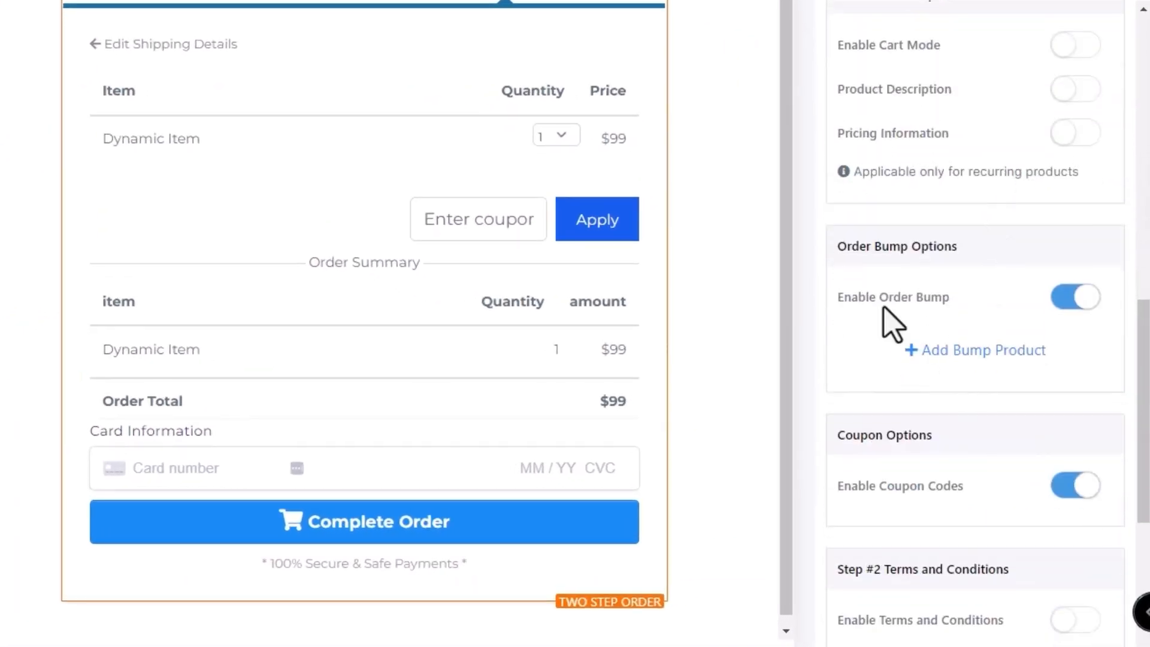
pyautogui.click(1072, 302)
pyautogui.click(1072, 303)
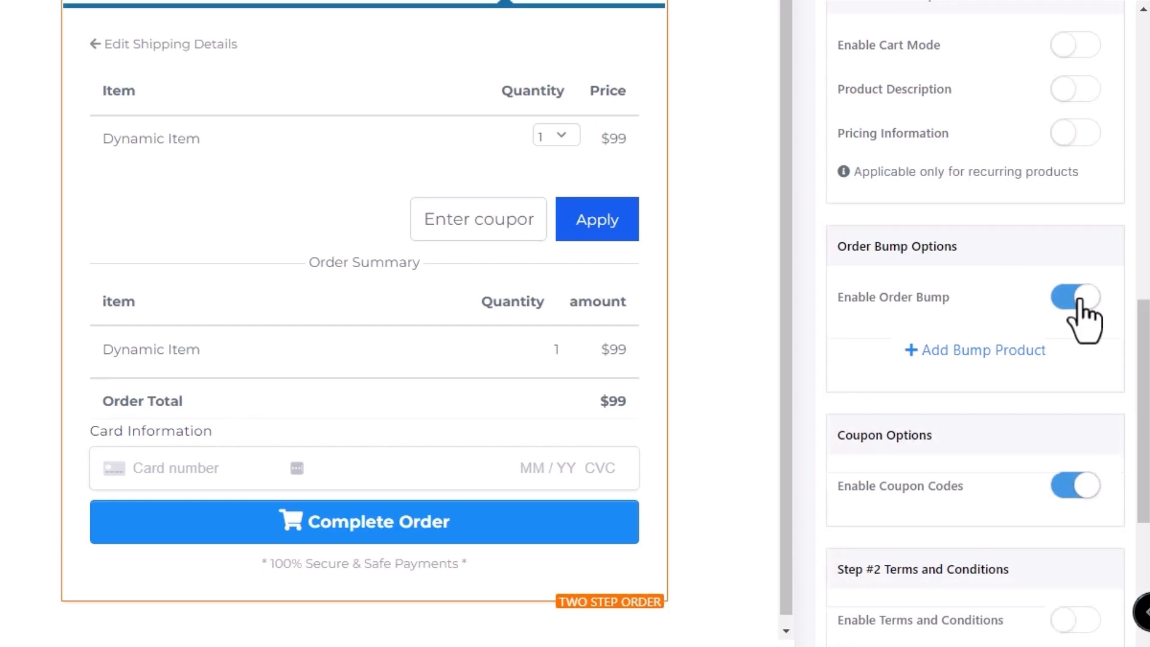
pyautogui.click(963, 354)
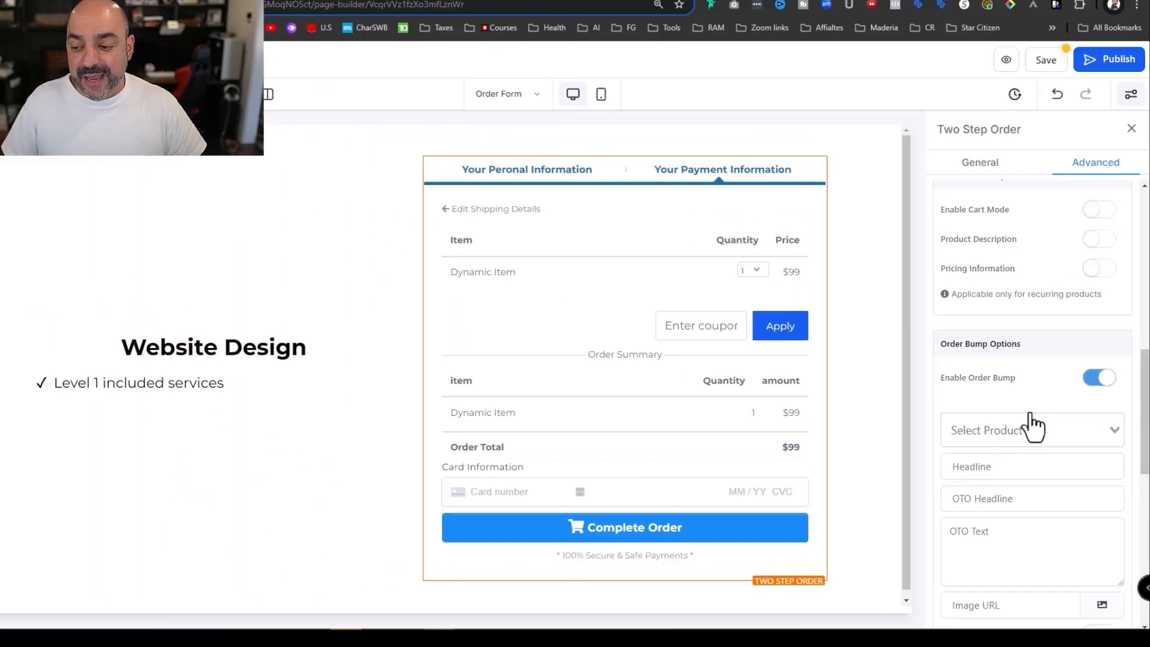
pyautogui.click(982, 375)
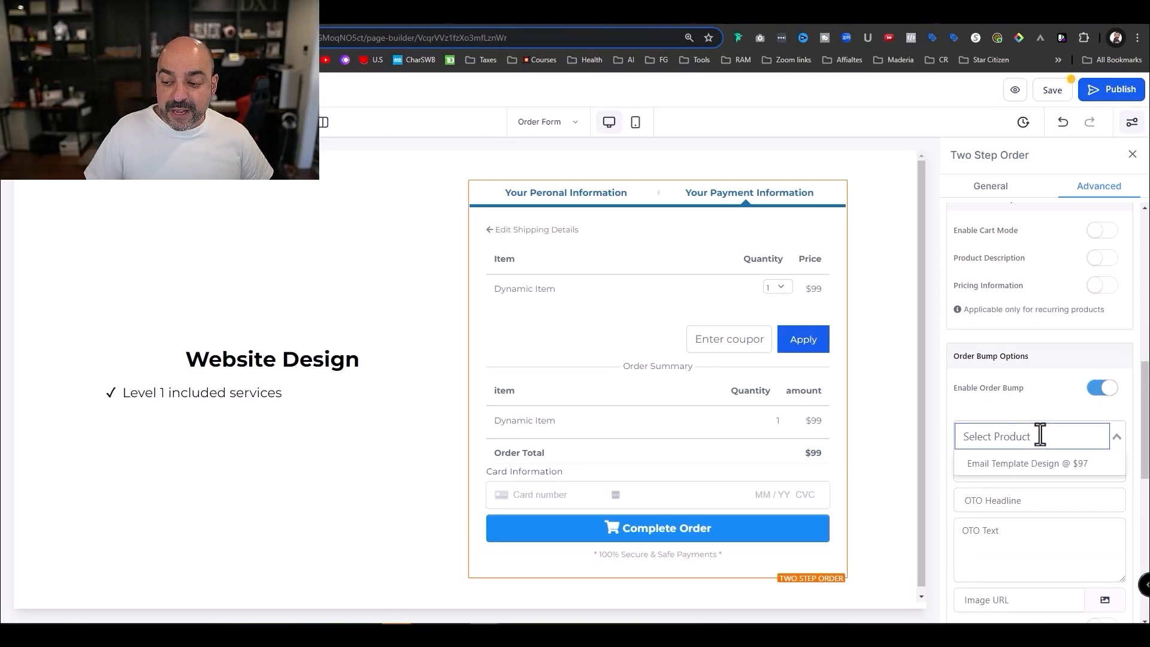
pyautogui.click(1048, 466)
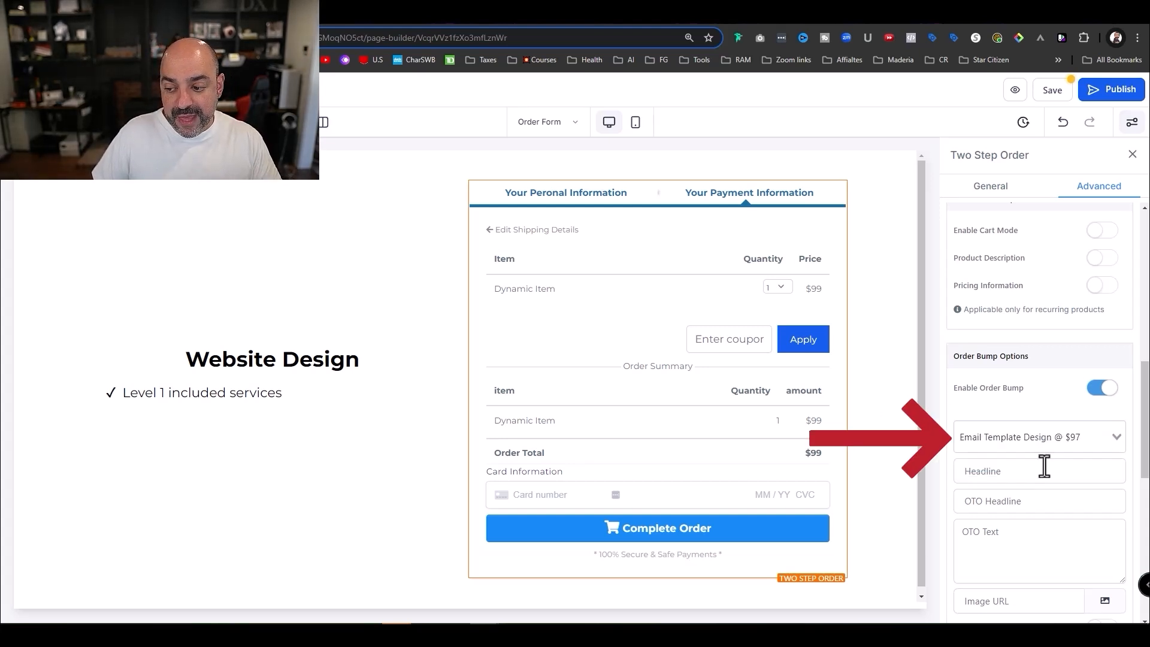
# - Give the bump the headline '5 Email Template Designed', OTO headline 'Only $97 For 5', and description
pyautogui.click(1038, 478)
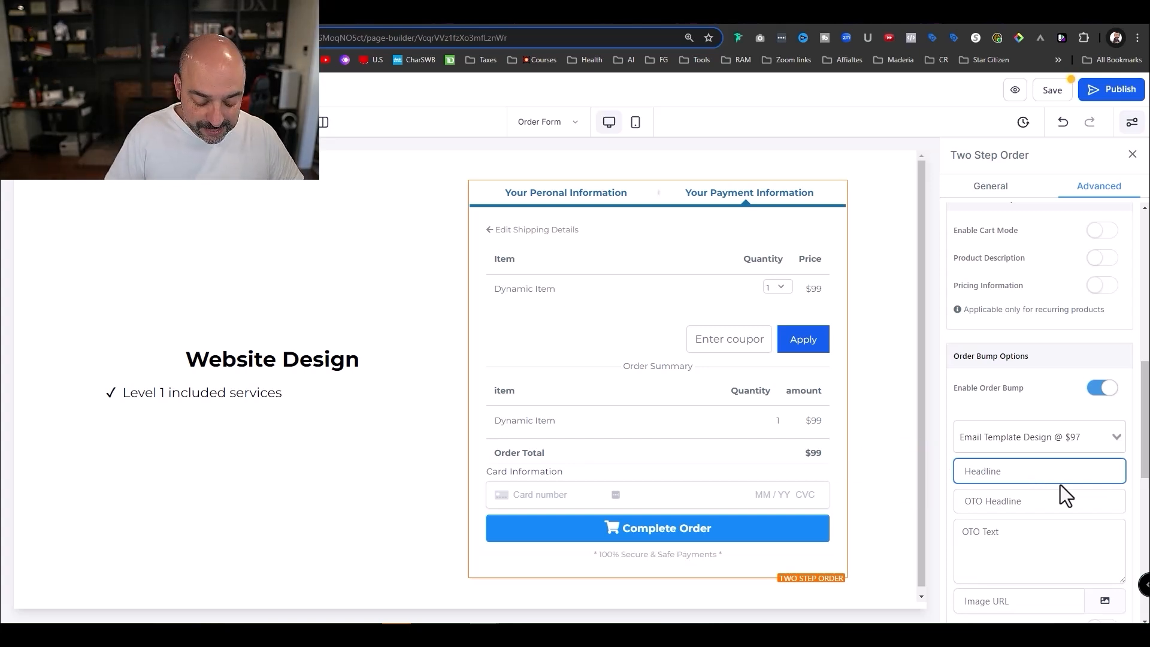
pyautogui.write('Email')
pyautogui.press('BackSpace')
pyautogui.press('BackSpace')
pyautogui.press('BackSpace')
pyautogui.press('BackSpace')
pyautogui.press('BackSpace')
pyautogui.write('5 Email Template Desig')
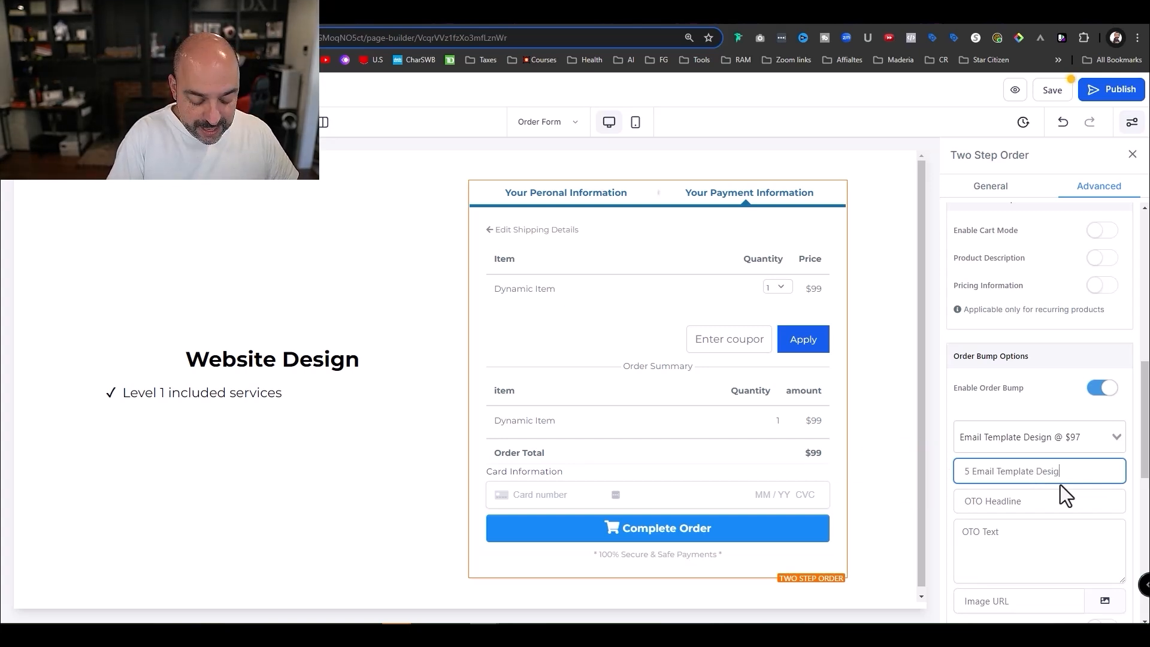
pyautogui.click(1025, 503)
pyautogui.write('Only ')
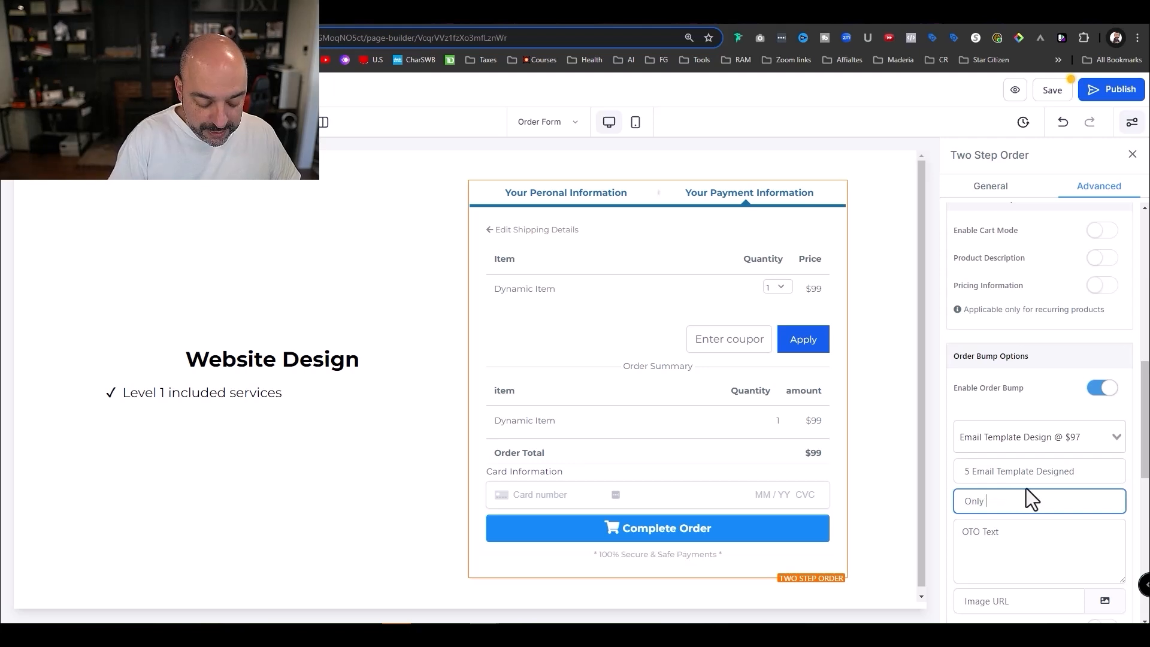
pyautogui.write('$97 For 5')
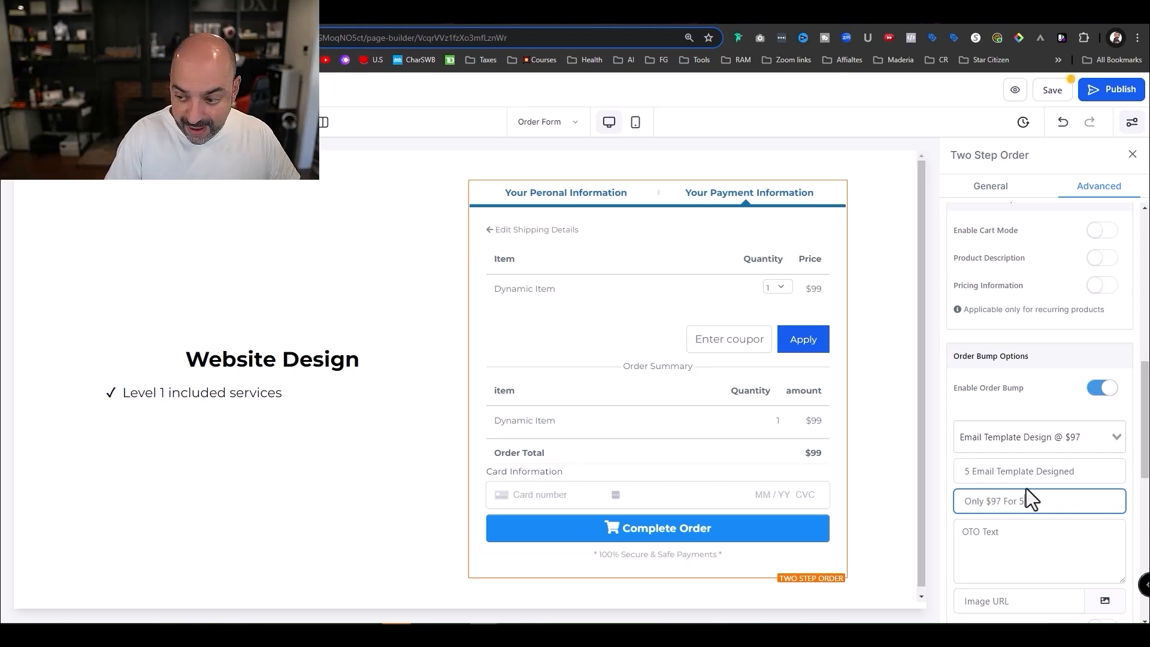
pyautogui.click(997, 540)
pyautogui.write('Usu')
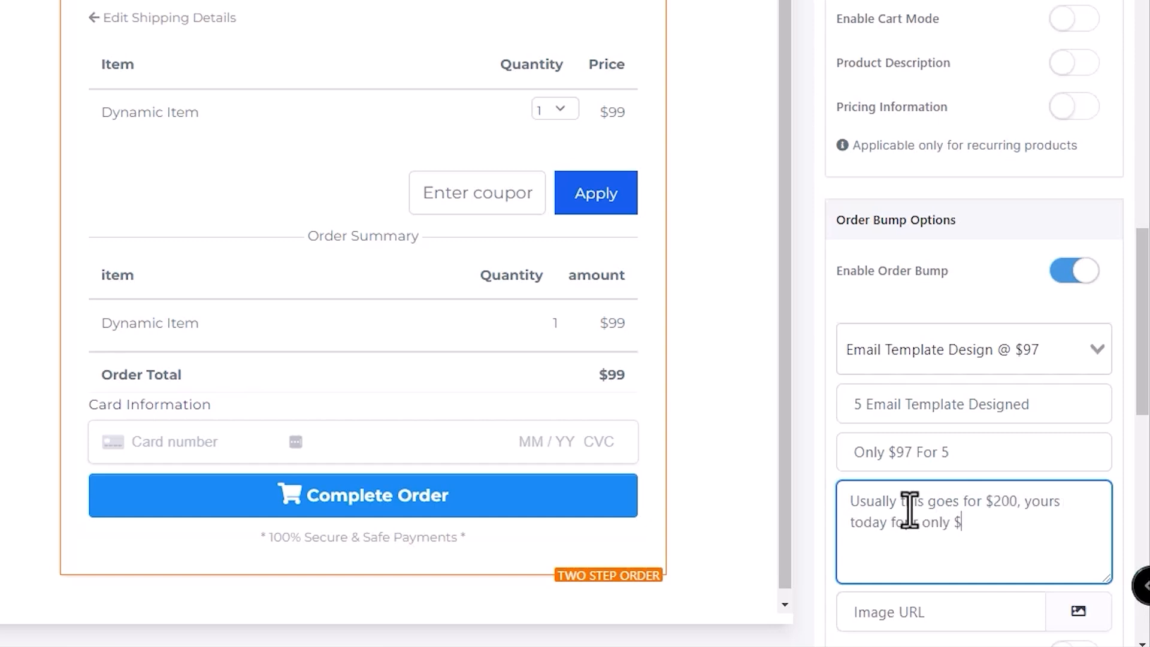
pyautogui.write('97.')
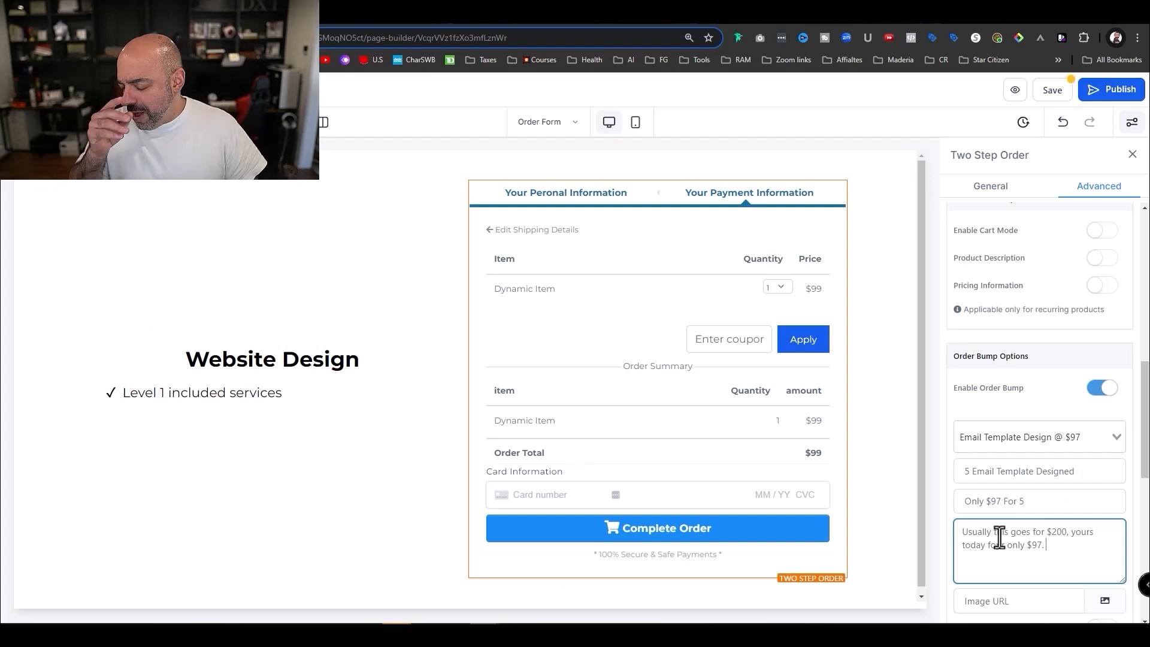
# - Choose a media-library image for the bump offer and save the bump settings
pyautogui.scroll(-4, 999, 537)
pyautogui.click(1105, 362)
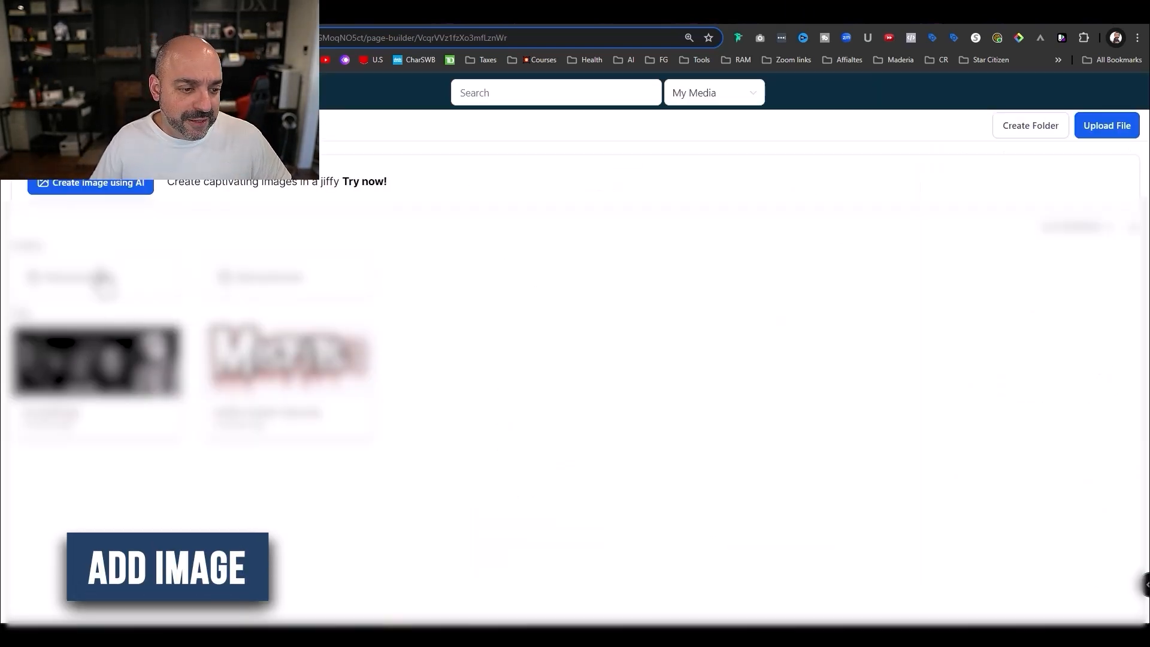
pyautogui.click(102, 292)
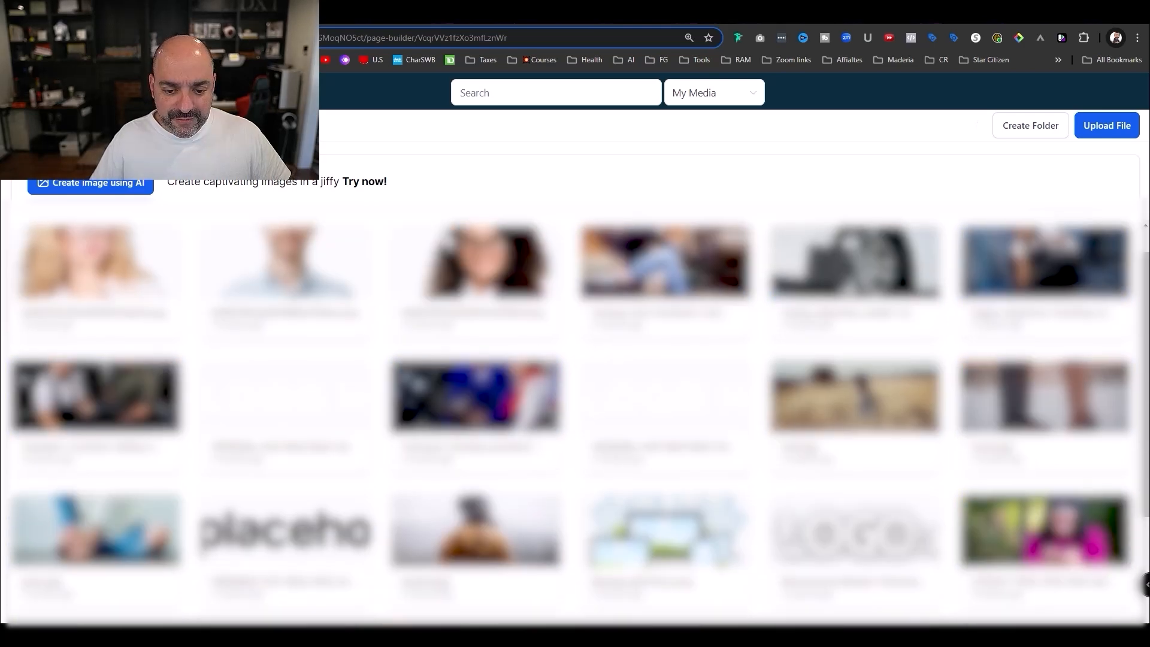
pyautogui.scroll(-2, 486, 318)
pyautogui.click(791, 273)
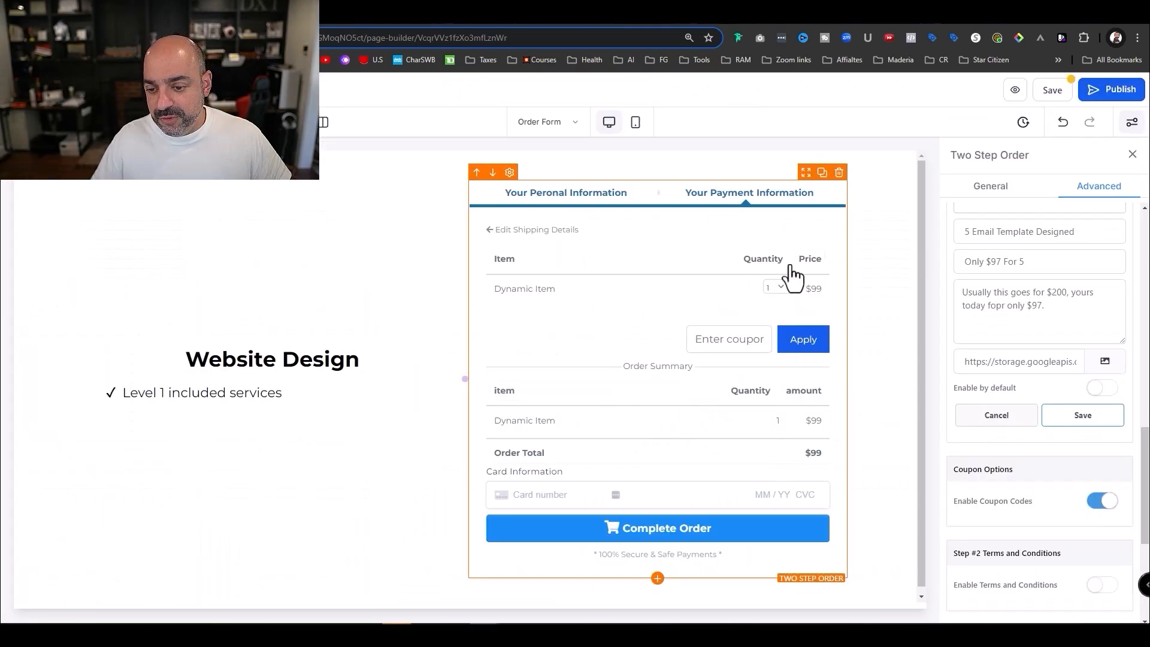
pyautogui.scroll(-4, 1073, 419)
pyautogui.scroll(4, 1081, 436)
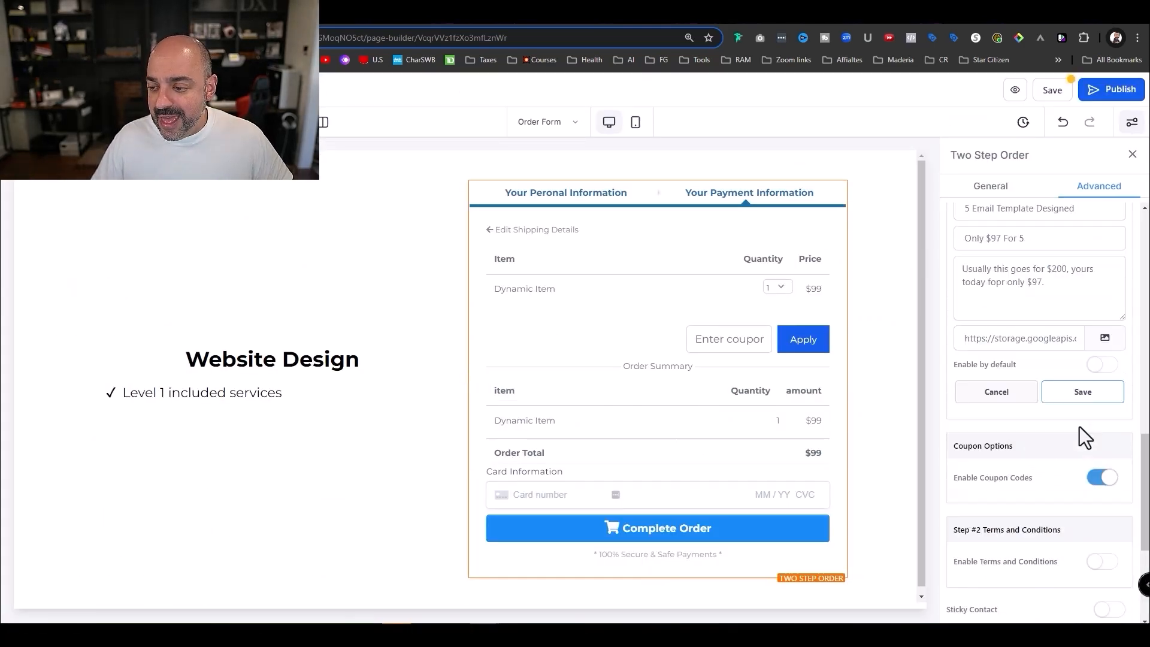
pyautogui.click(1089, 398)
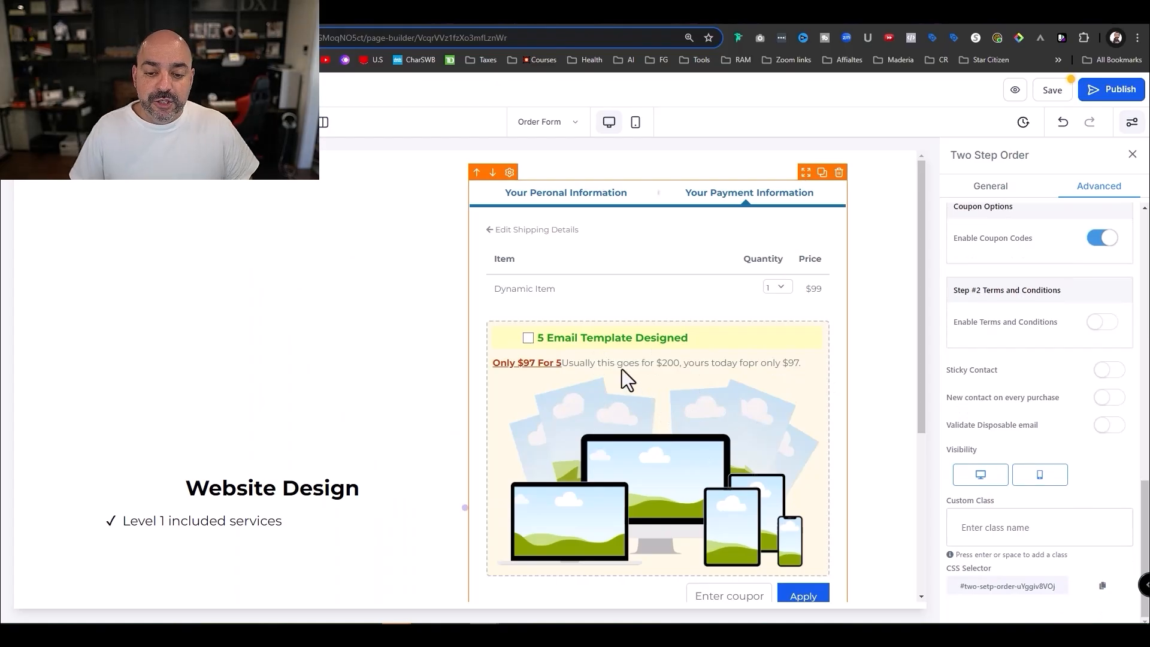
# - Save the order page, preview it live, and enter a test company name and full name
pyautogui.click(1055, 89)
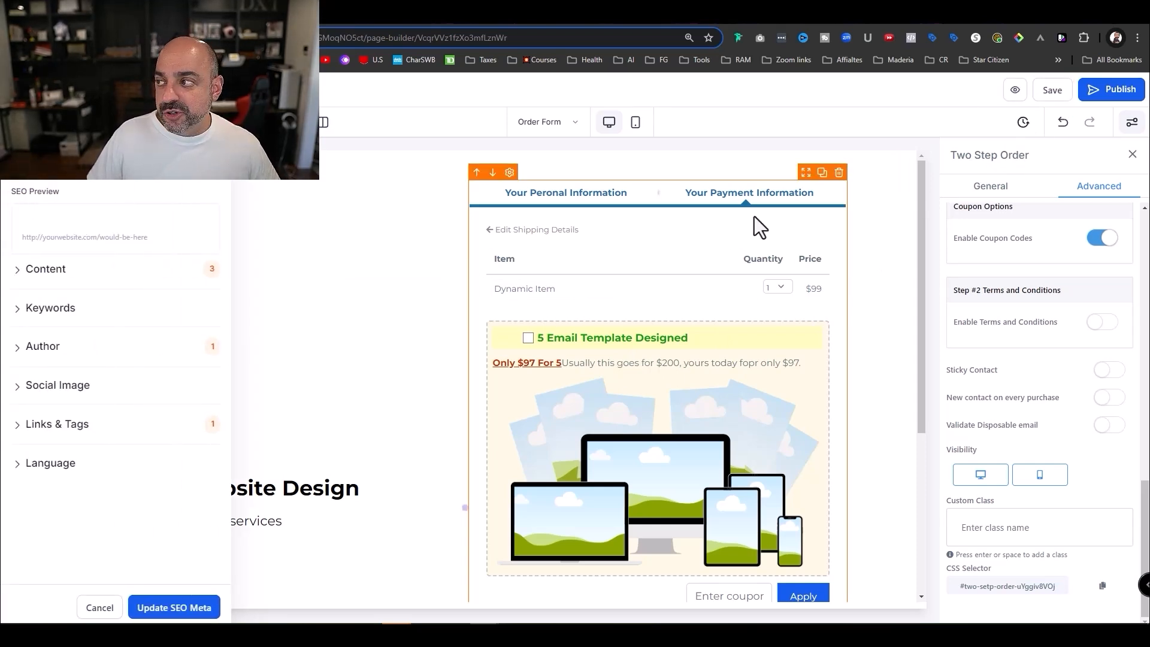
pyautogui.click(1016, 93)
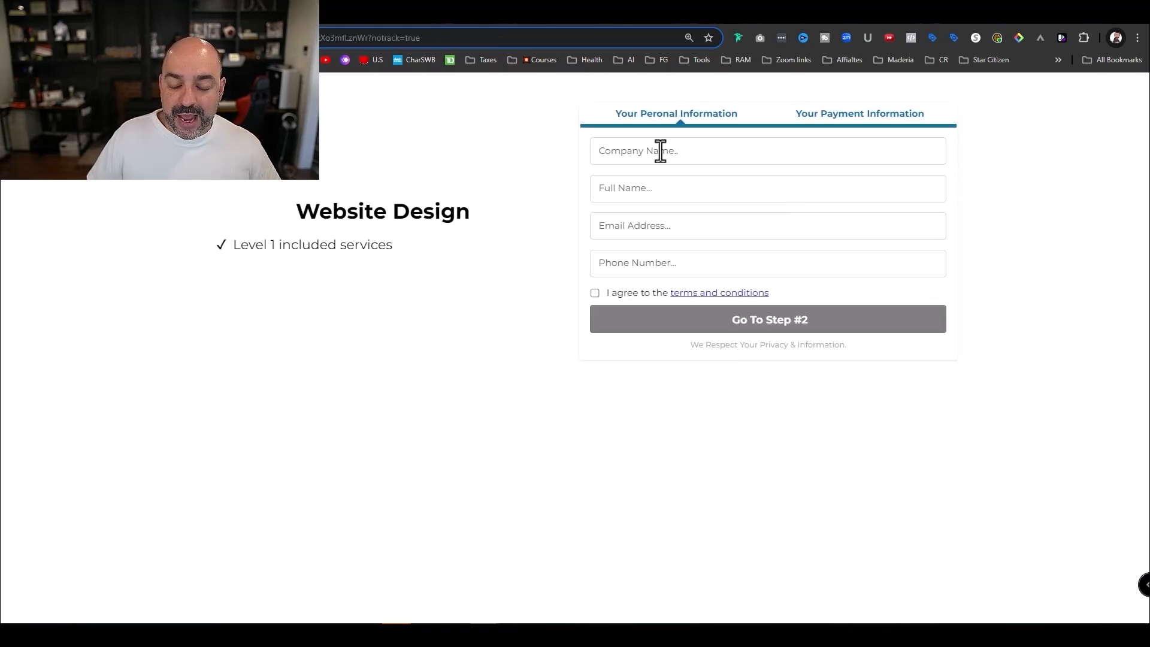
pyautogui.click(661, 154)
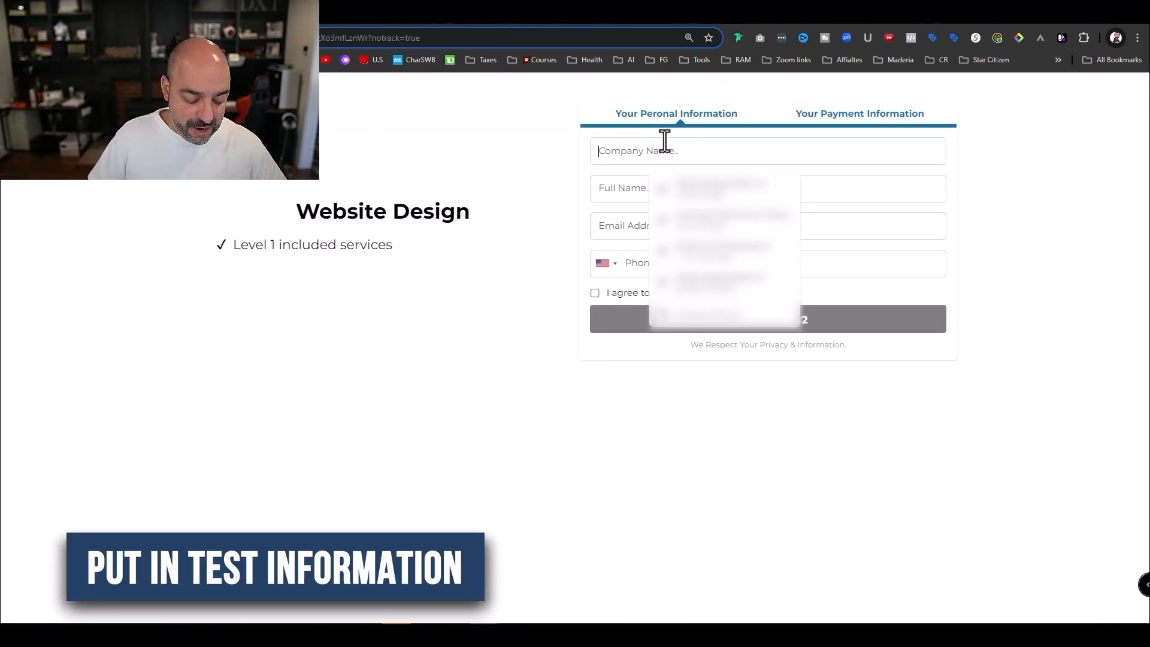
pyautogui.press('Tab')
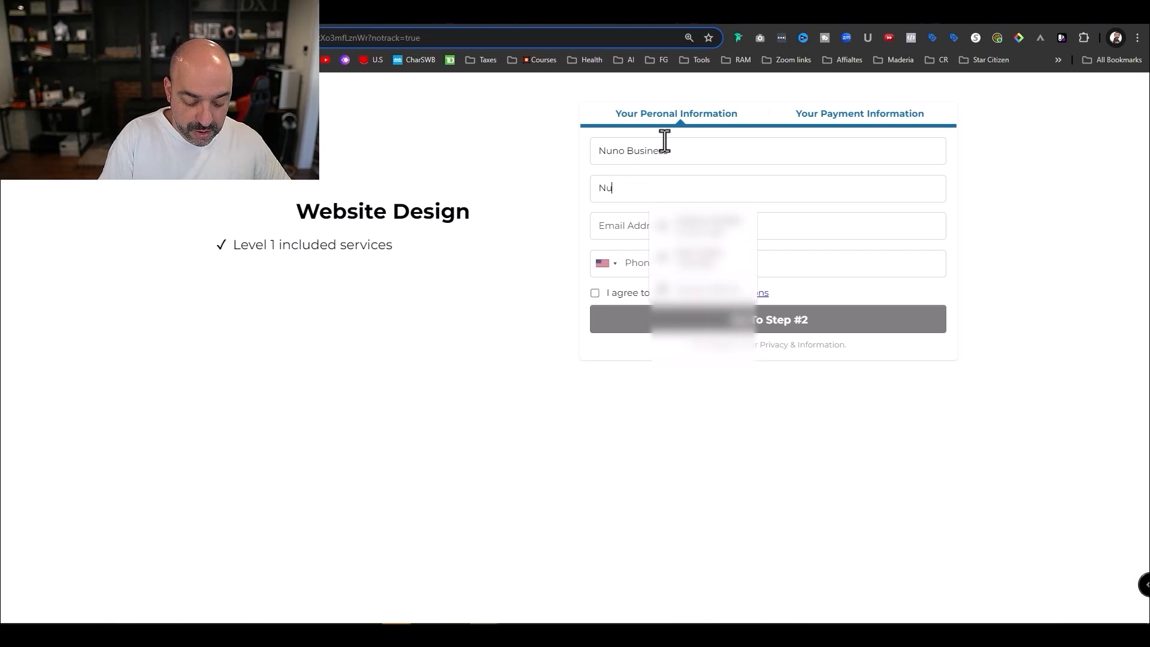
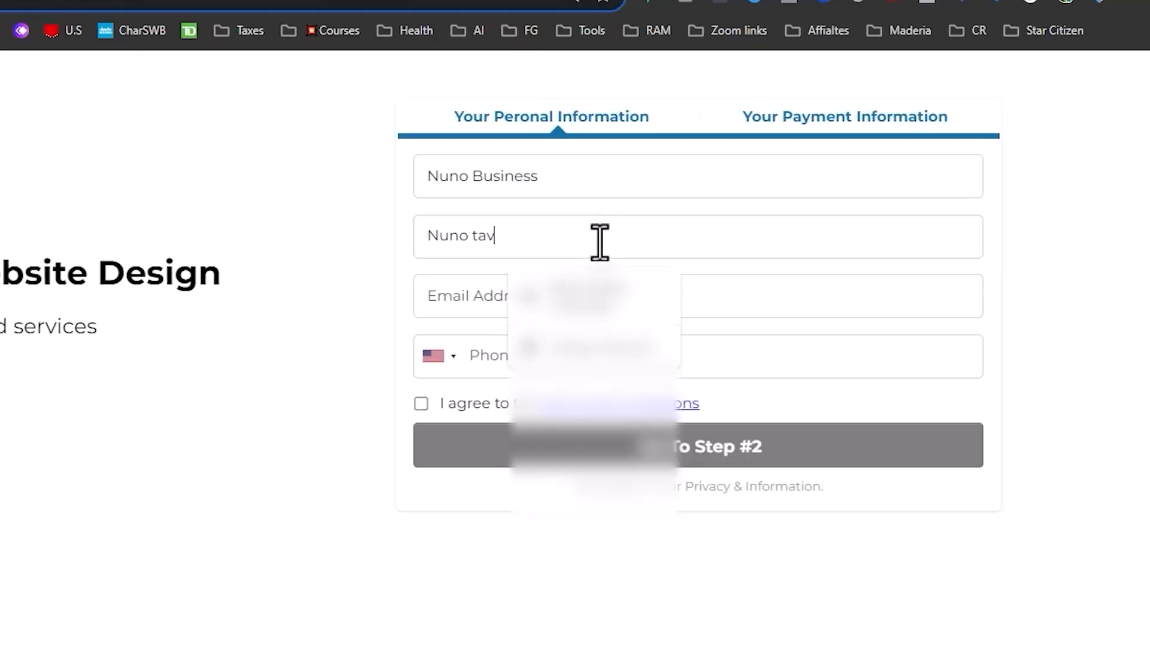
# - Fill in a test e-mail address and begin the phone number
pyautogui.click(475, 298)
pyautogui.write('nu')
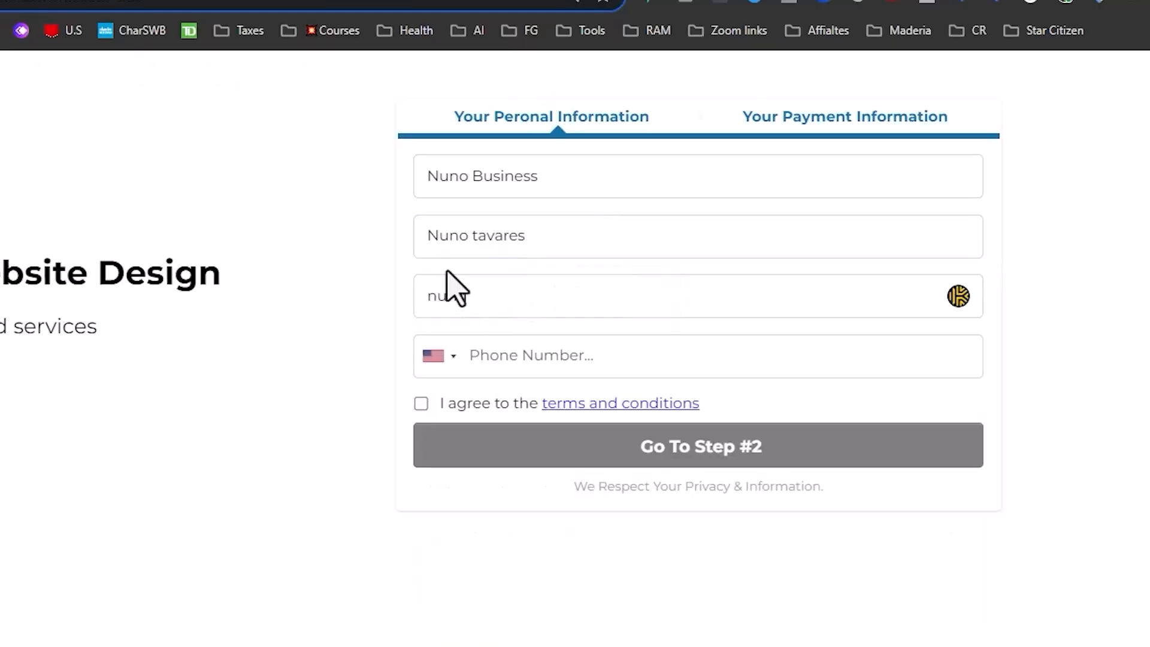
pyautogui.write('no@test/cp')
pyautogui.press('BackSpace')
pyautogui.press('BackSpace')
pyautogui.press('BackSpace')
pyautogui.write('.com')
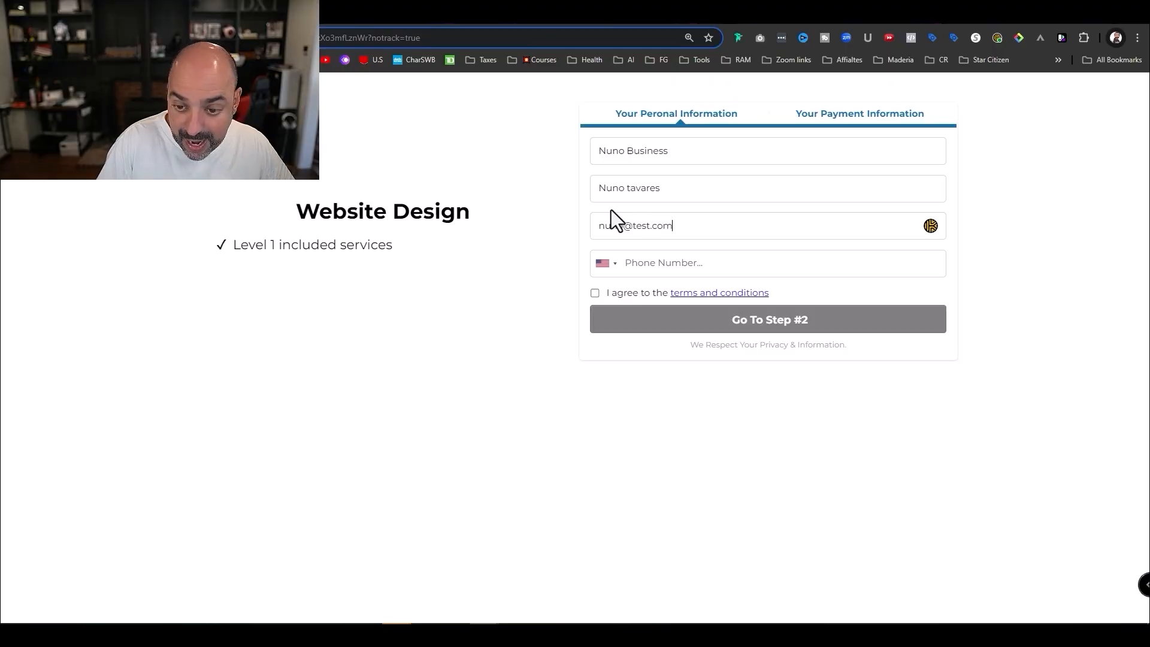
pyautogui.click(541, 341)
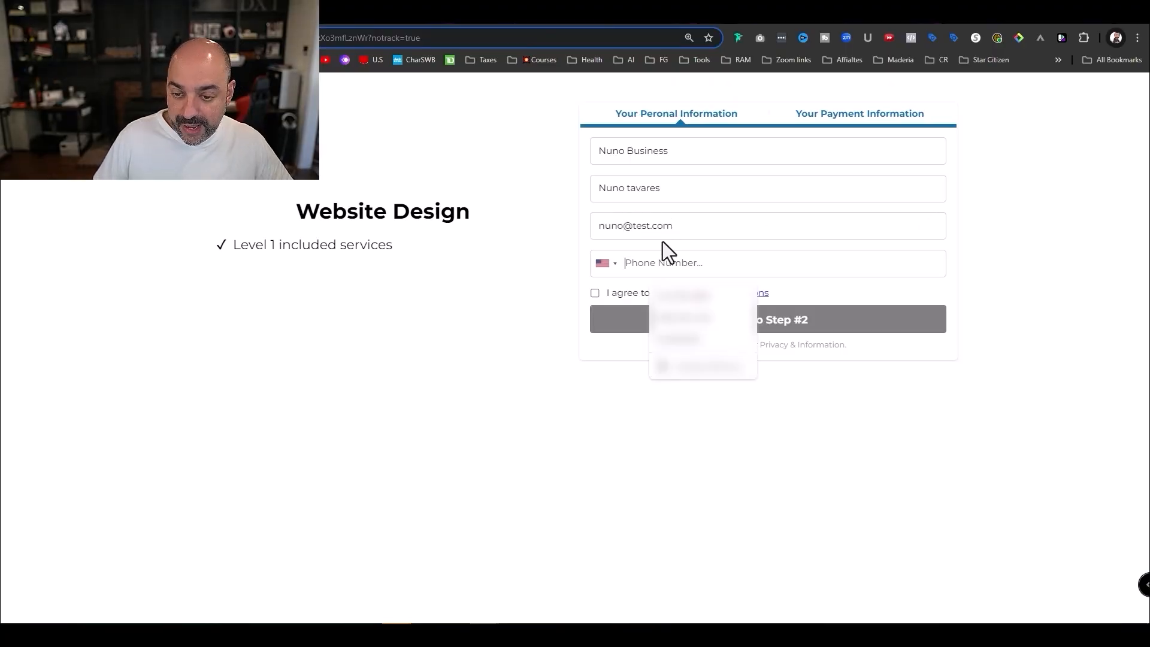
pyautogui.write('5')
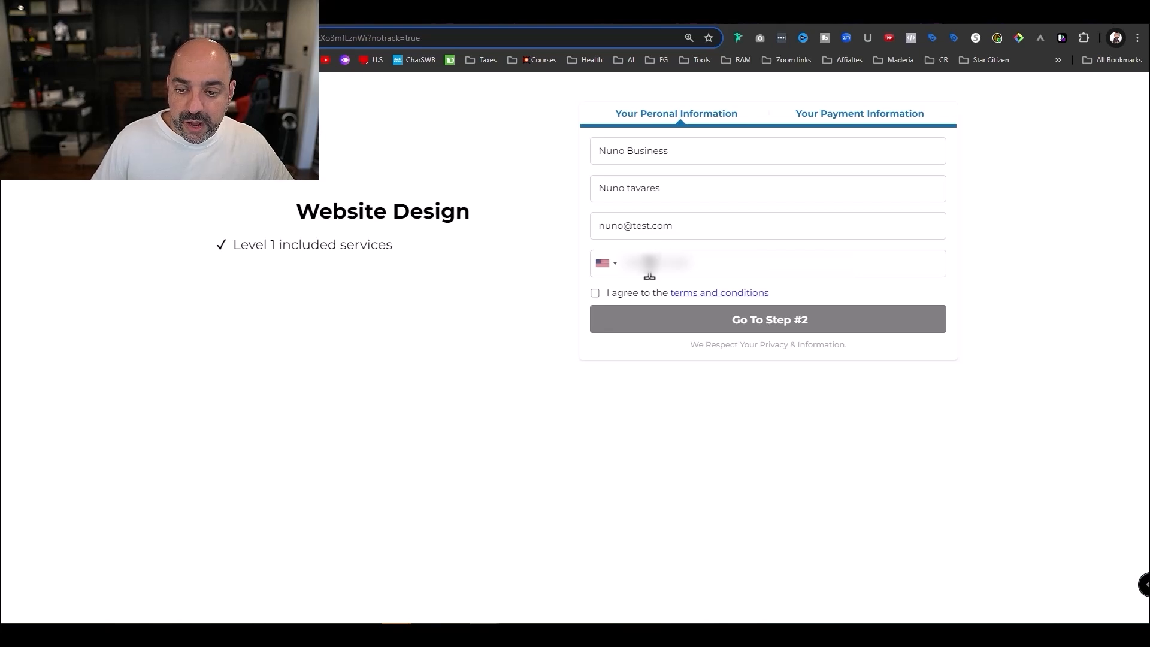
# - Accept the terms and conditions and continue to the checkout's payment step
pyautogui.tripleClick(776, 319)
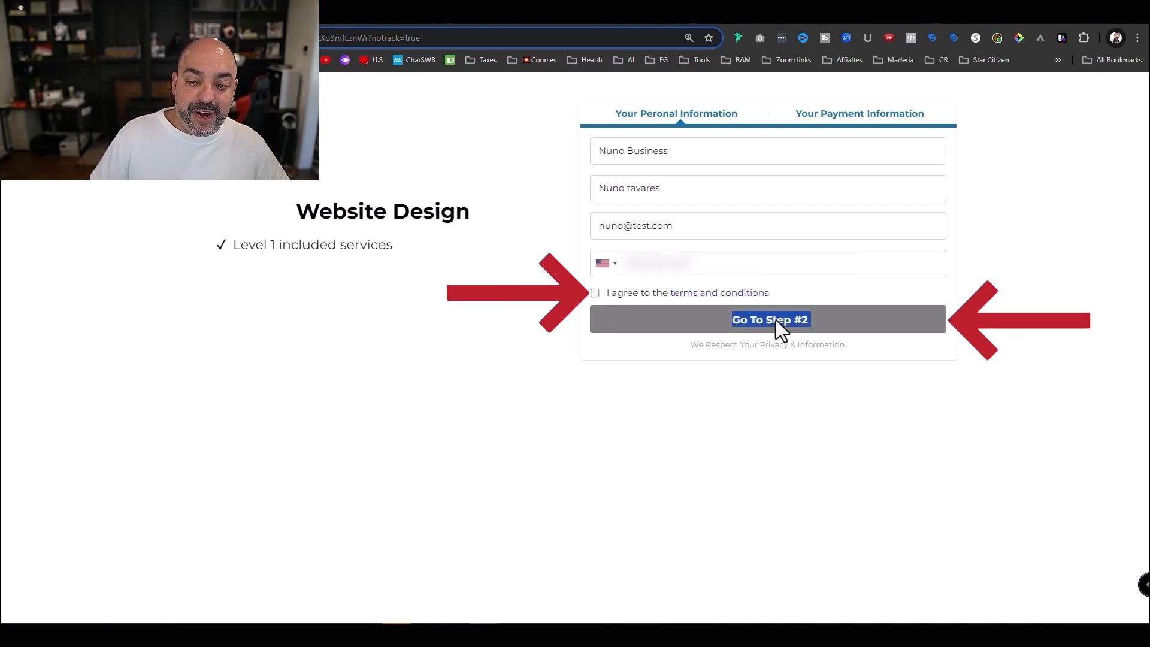
pyautogui.click(596, 293)
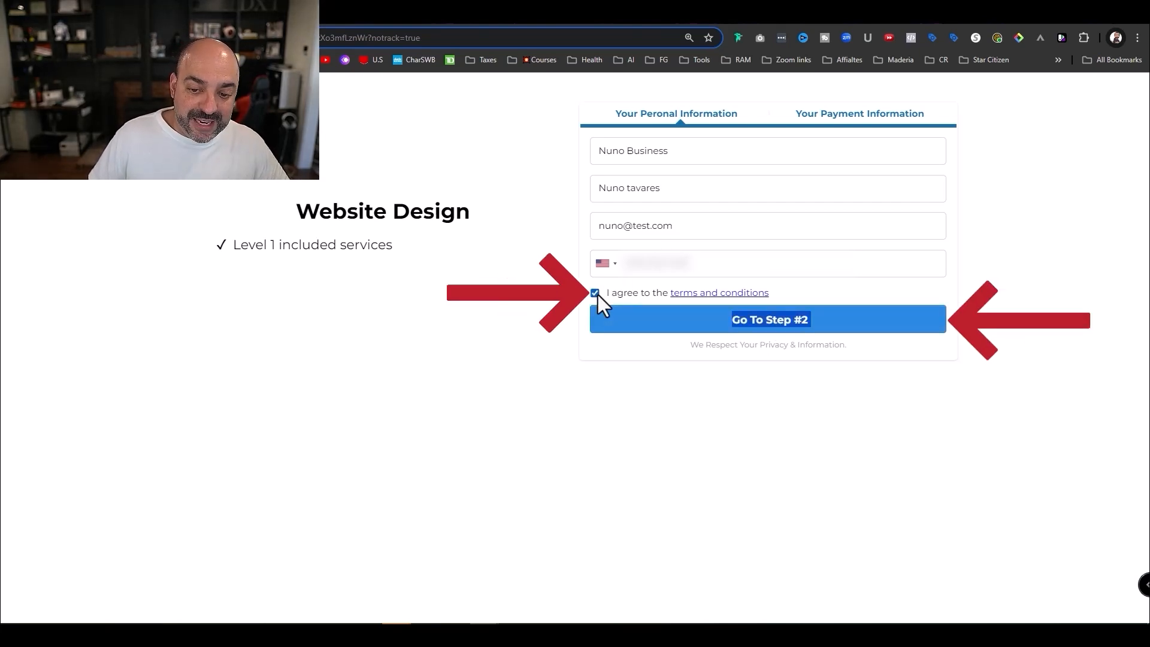
pyautogui.click(721, 320)
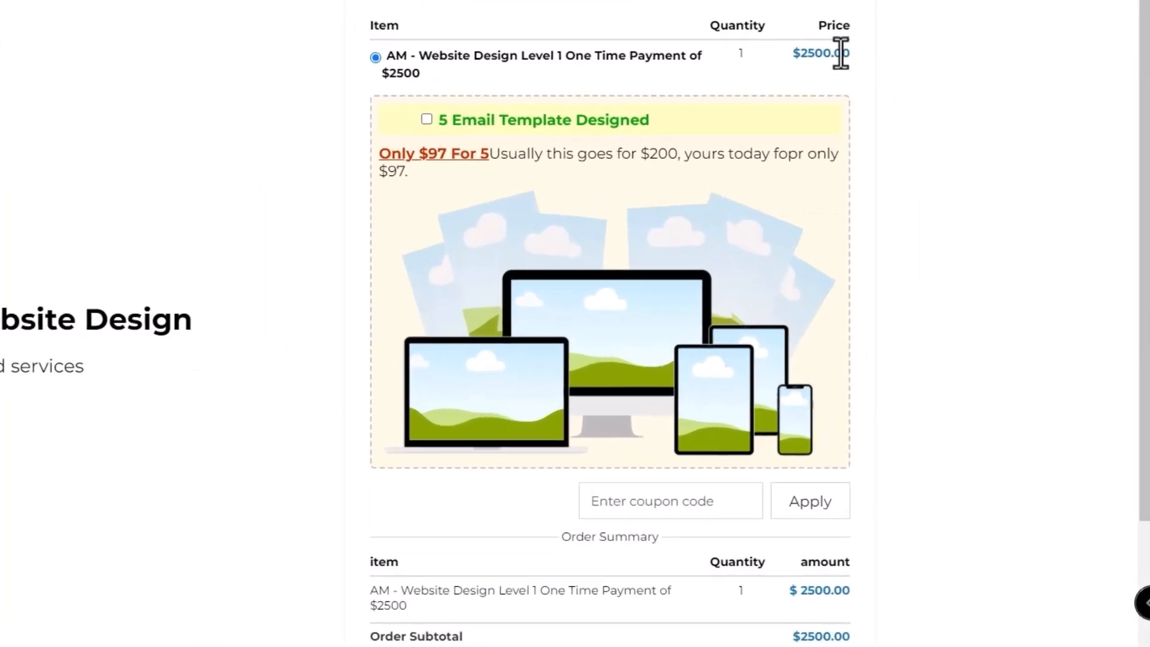
# - Tick the '5 Email Template Designed' $97 bump and confirm the $2597.00 total
pyautogui.scroll(-3, 639, 84)
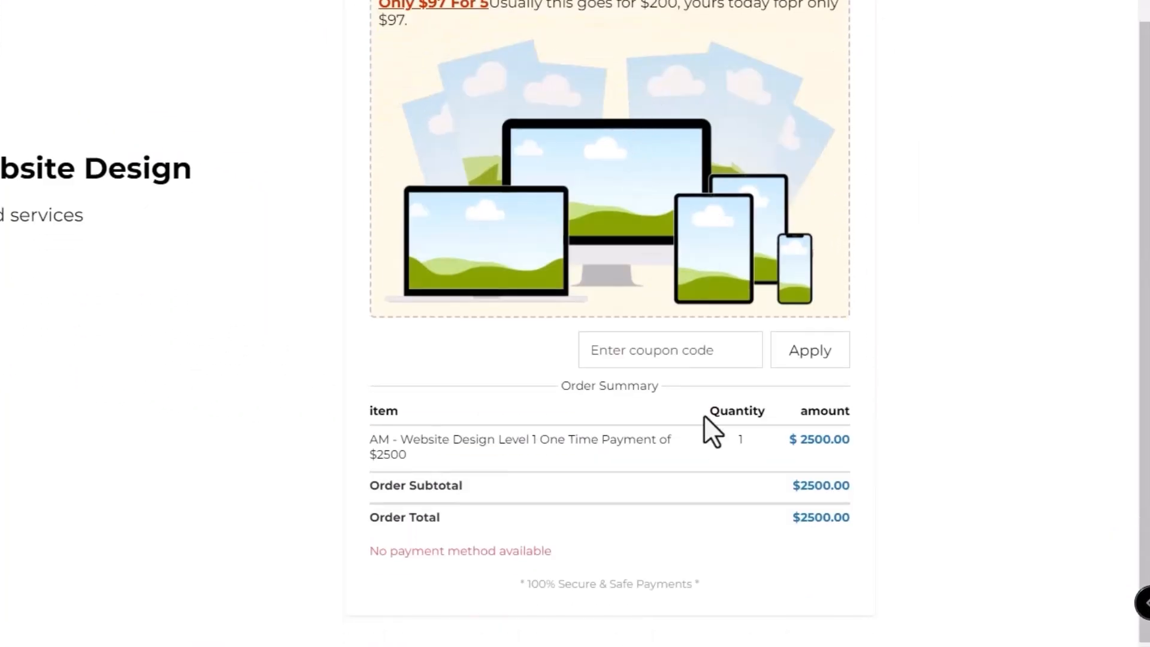
pyautogui.scroll(3, 778, 391)
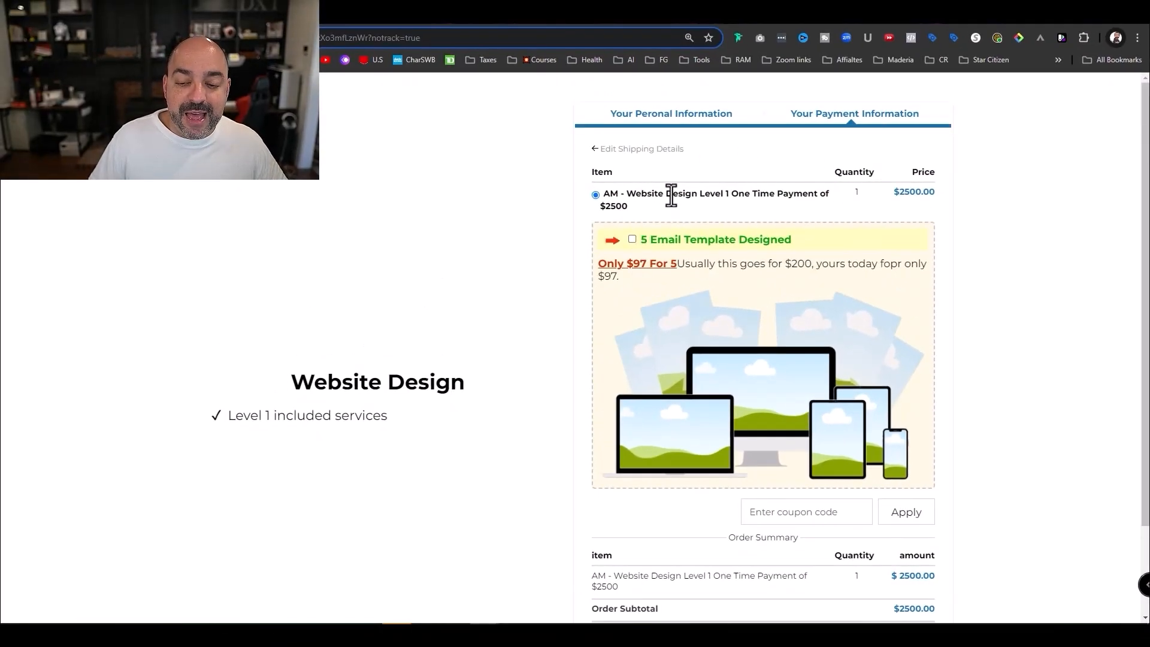
pyautogui.scroll(-2, 856, 247)
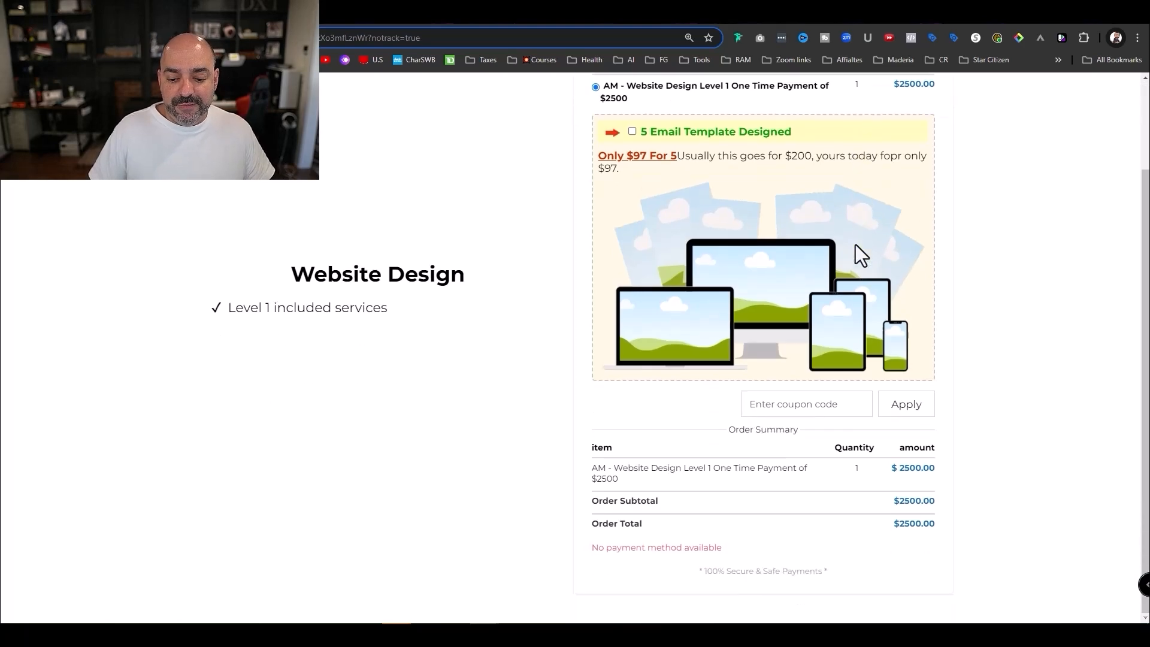
pyautogui.scroll(2, 753, 510)
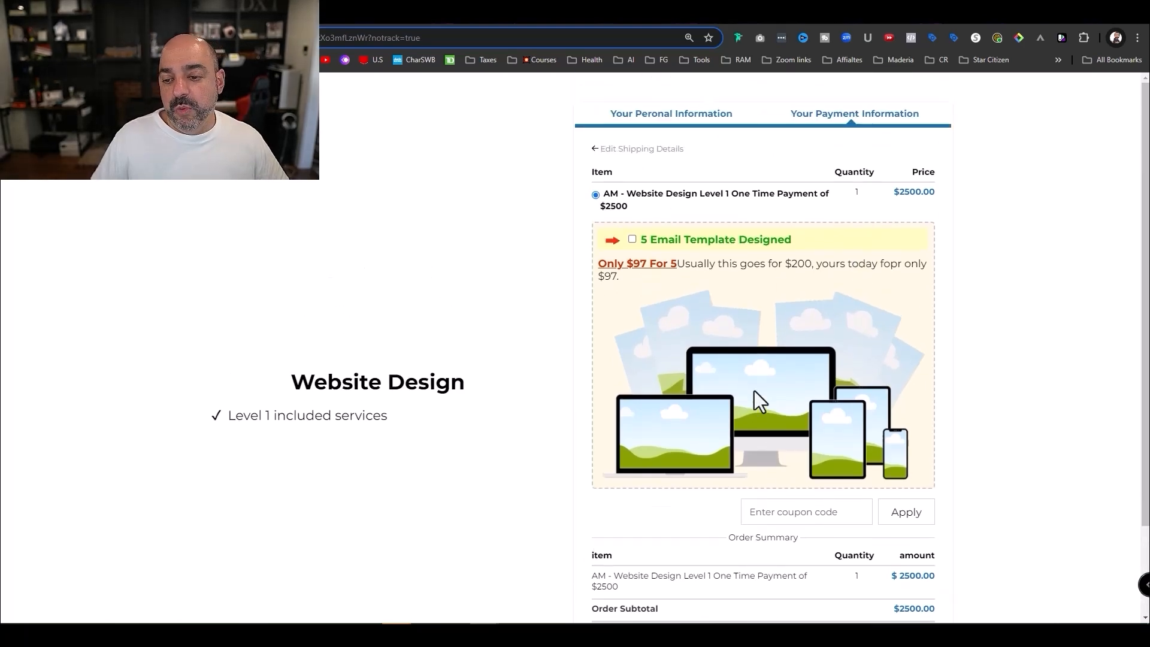
pyautogui.click(632, 239)
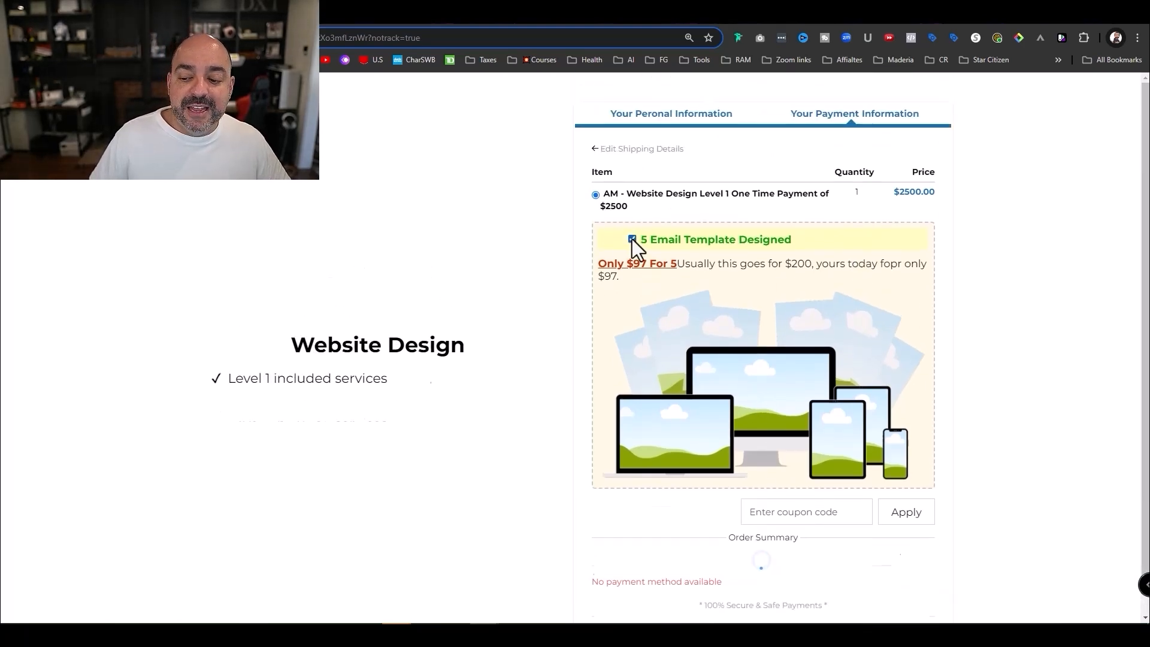
pyautogui.scroll(2, 611, 179)
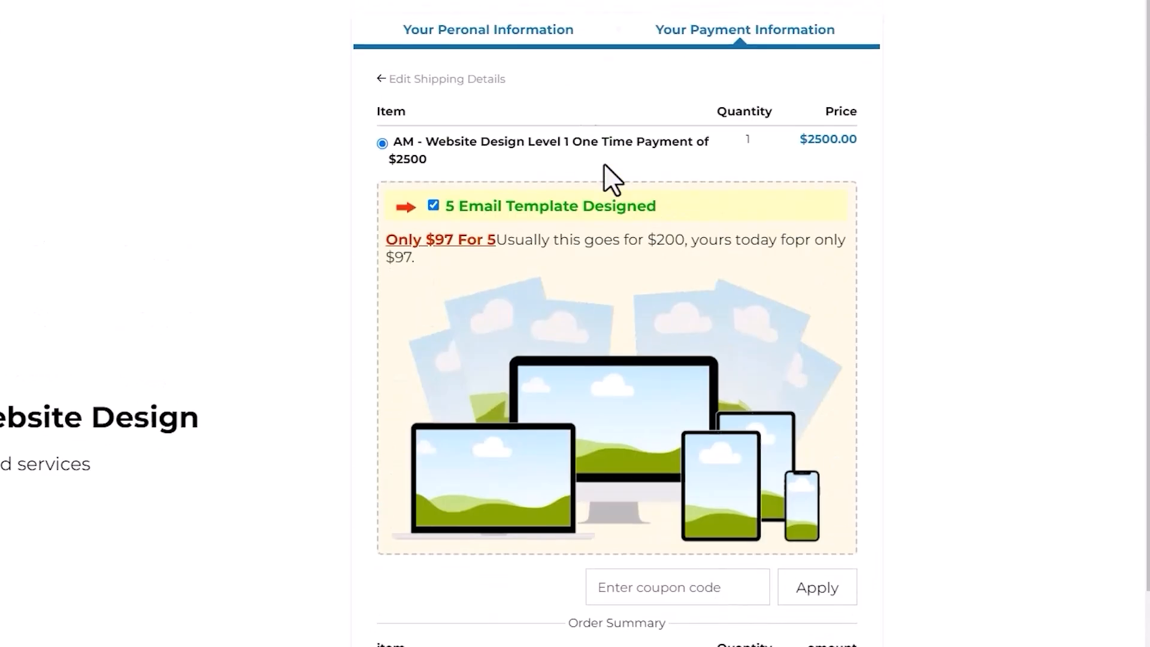
pyautogui.scroll(-3, 593, 469)
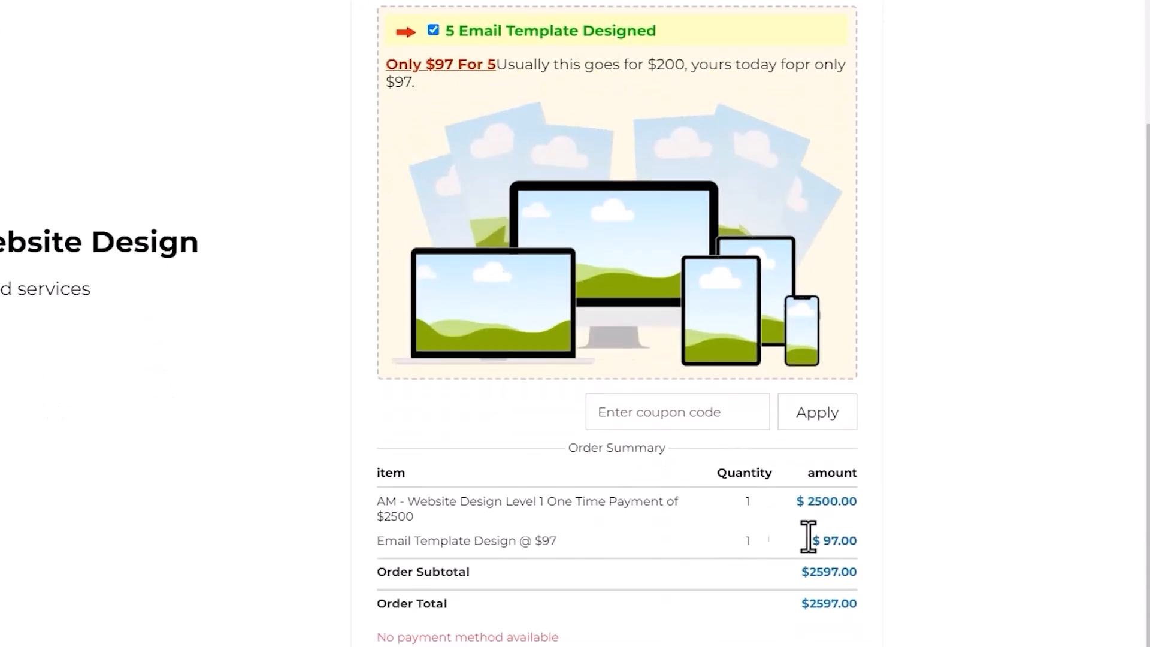
pyautogui.scroll(3, 599, 389)
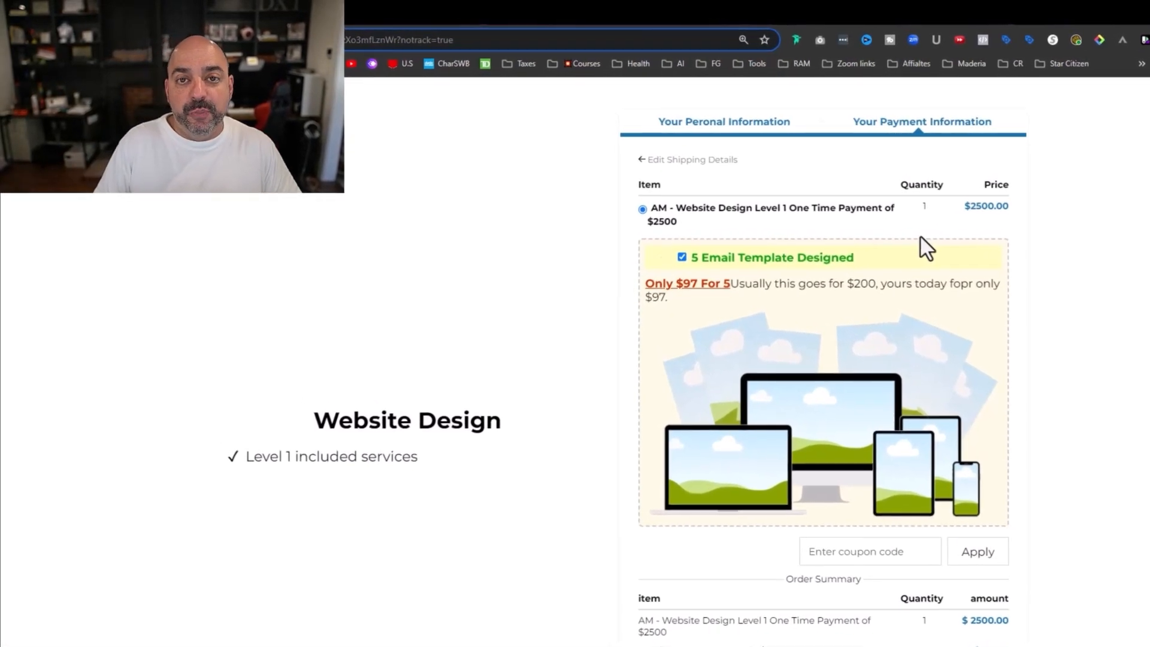
pyautogui.scroll(-2, 959, 258)
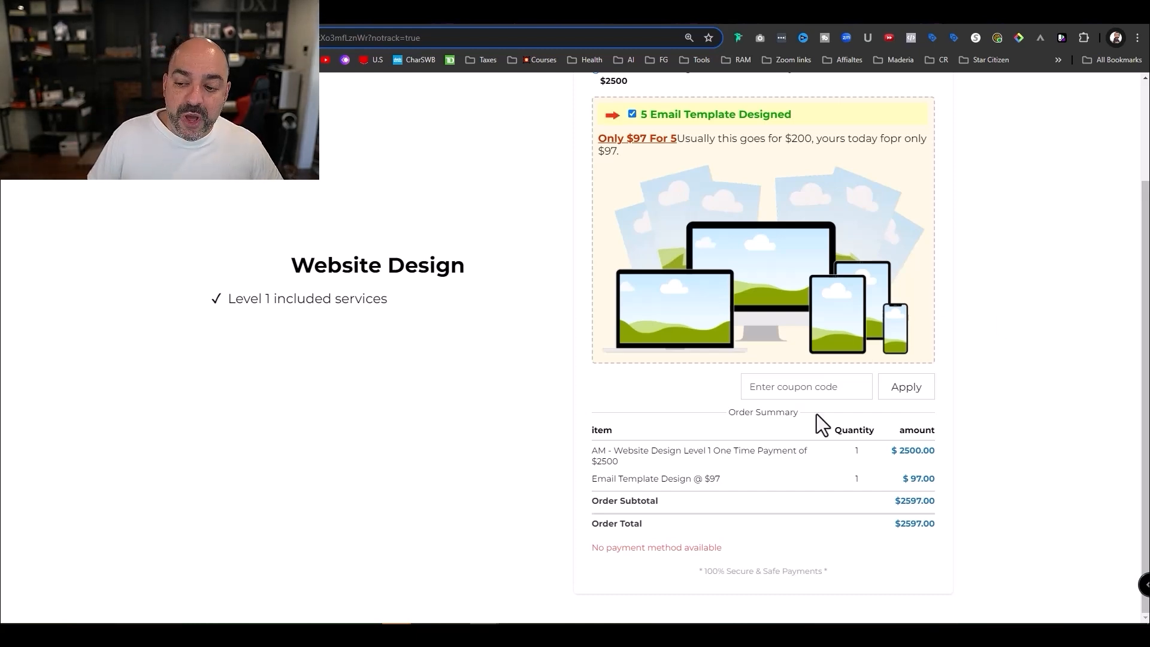
pyautogui.scroll(2, 876, 344)
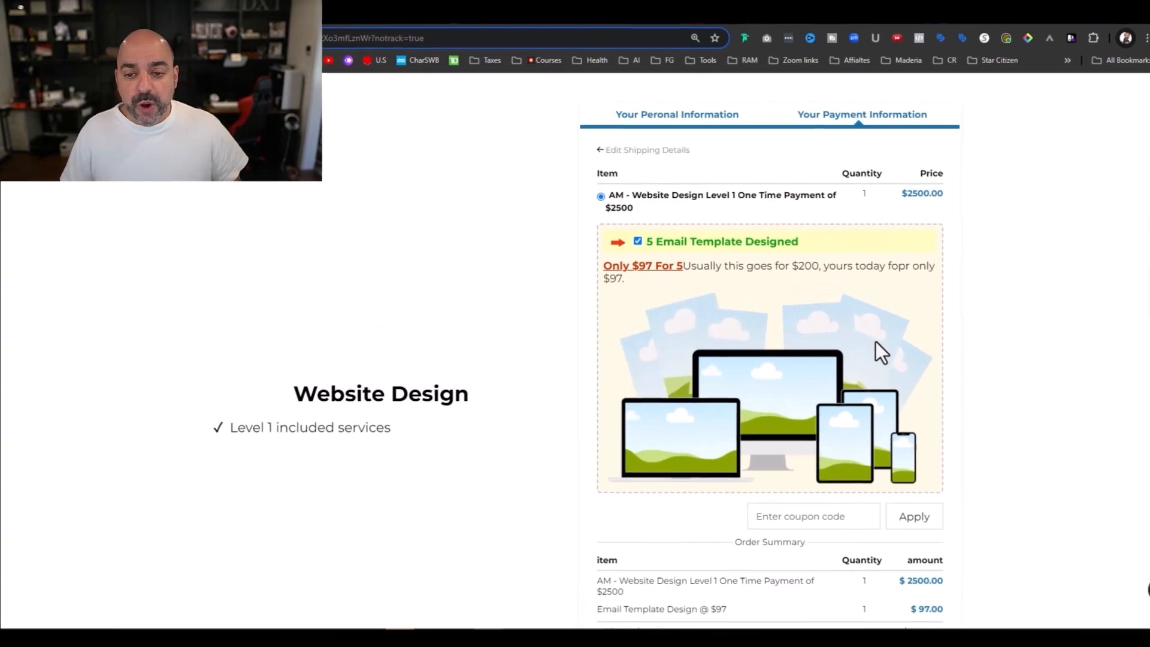
pyautogui.scroll(-2, 921, 306)
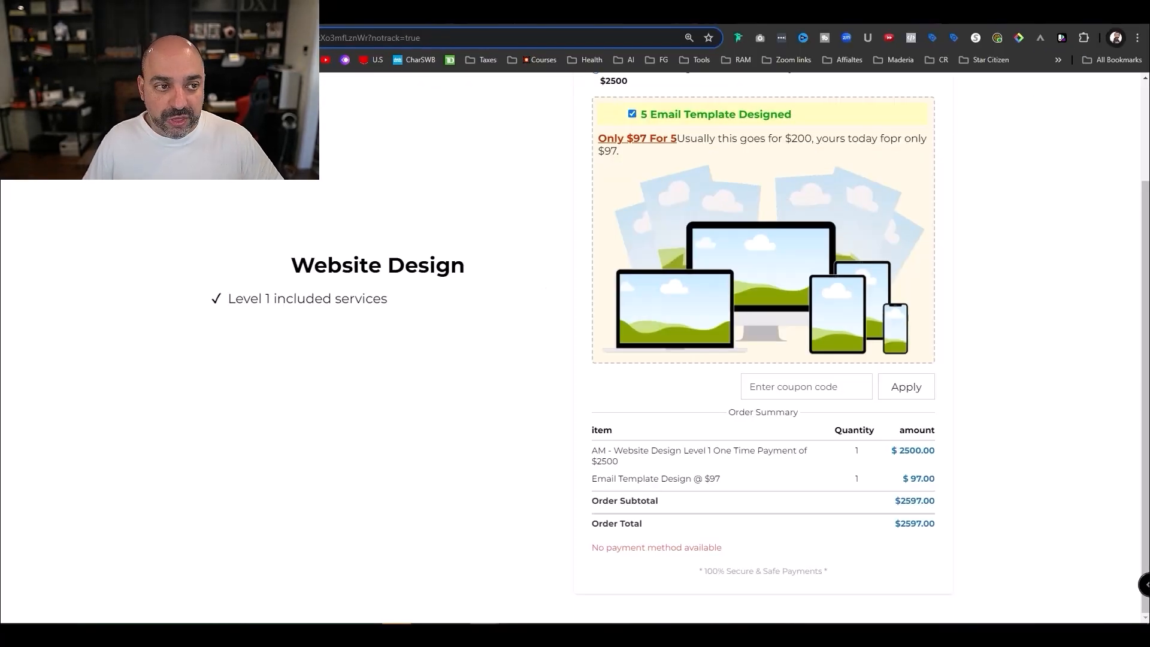
# - Back on the funnel steps, start the OTO step's page from a blank template
pyautogui.click(300, 13)
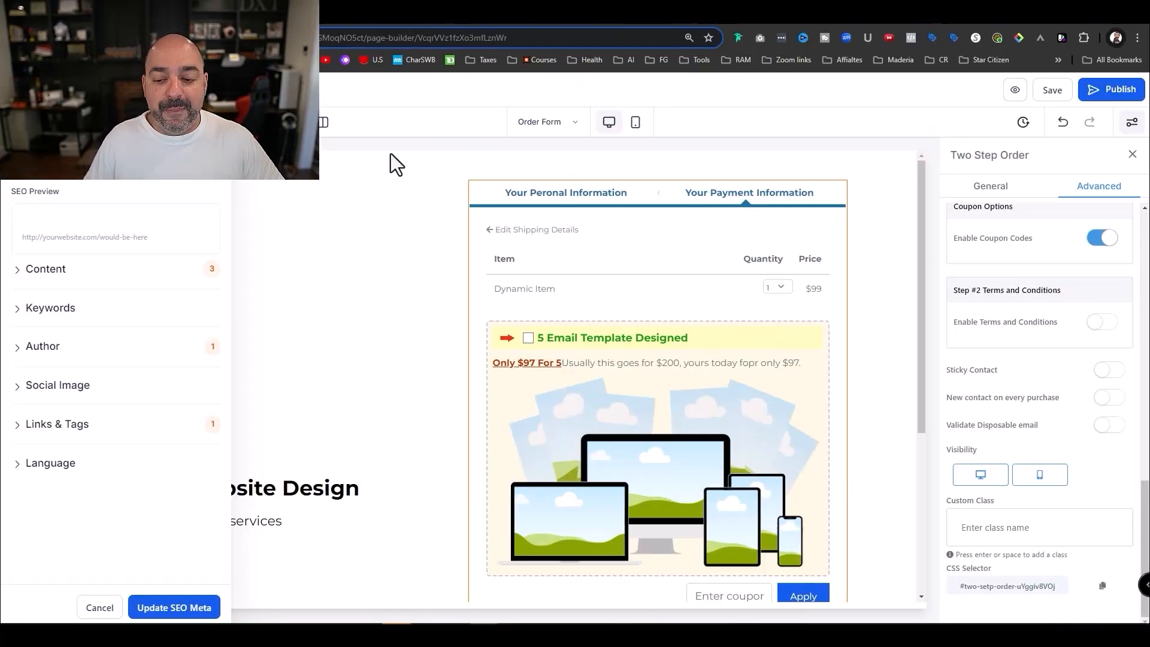
pyautogui.scroll(-5, 887, 262)
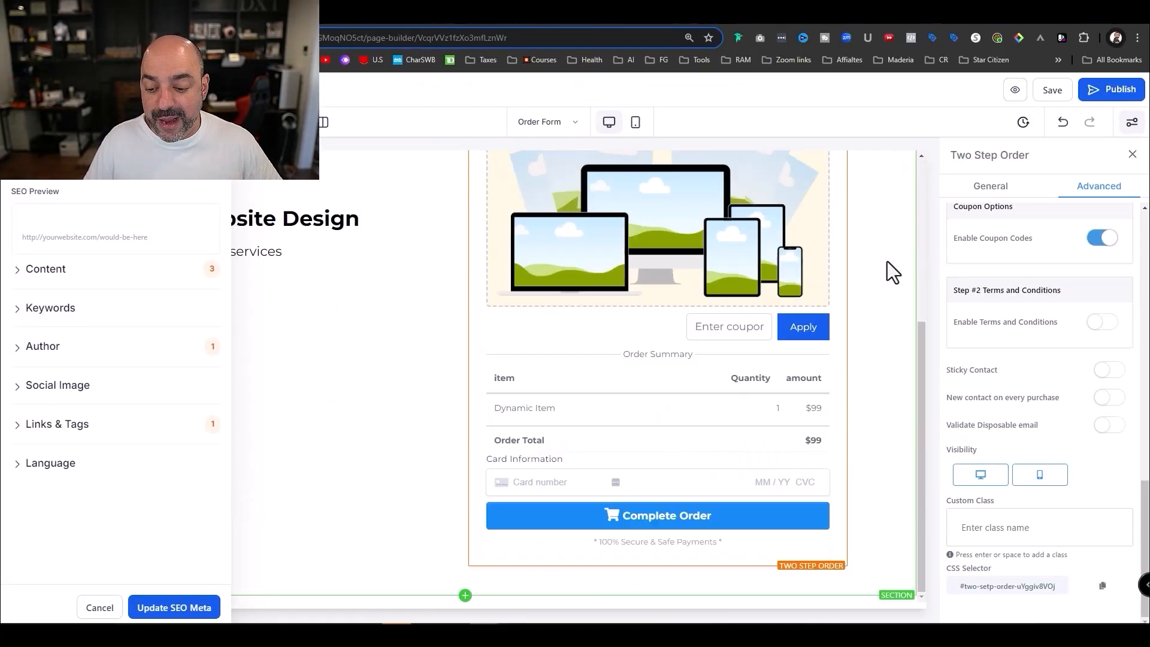
pyautogui.scroll(5, 765, 370)
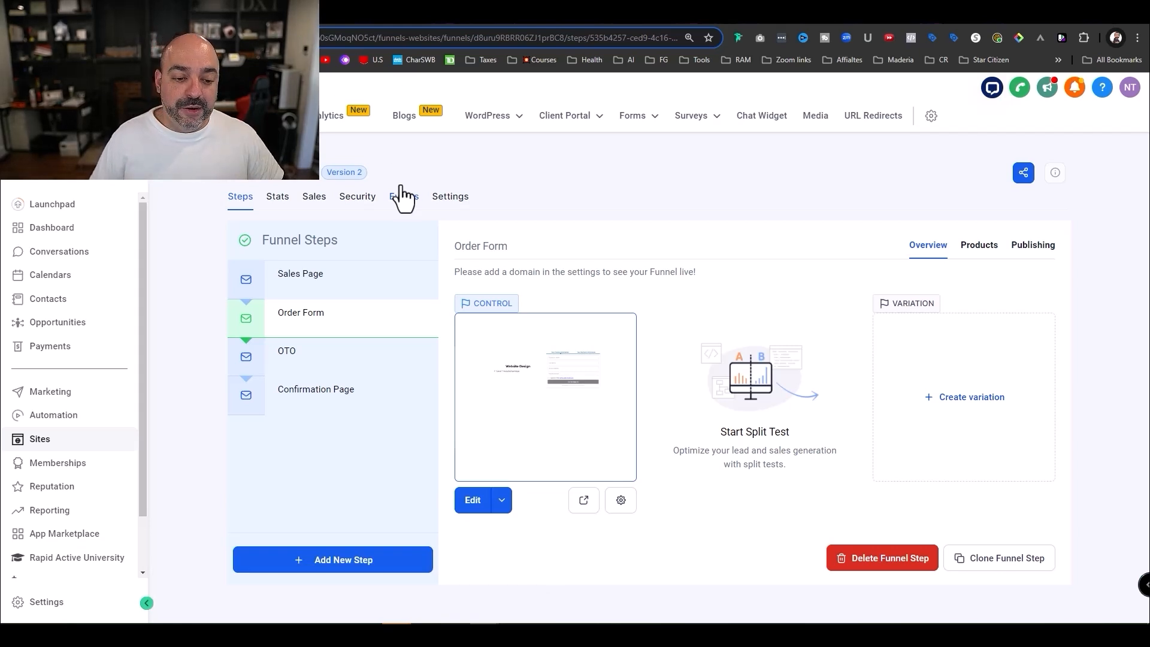
pyautogui.click(353, 357)
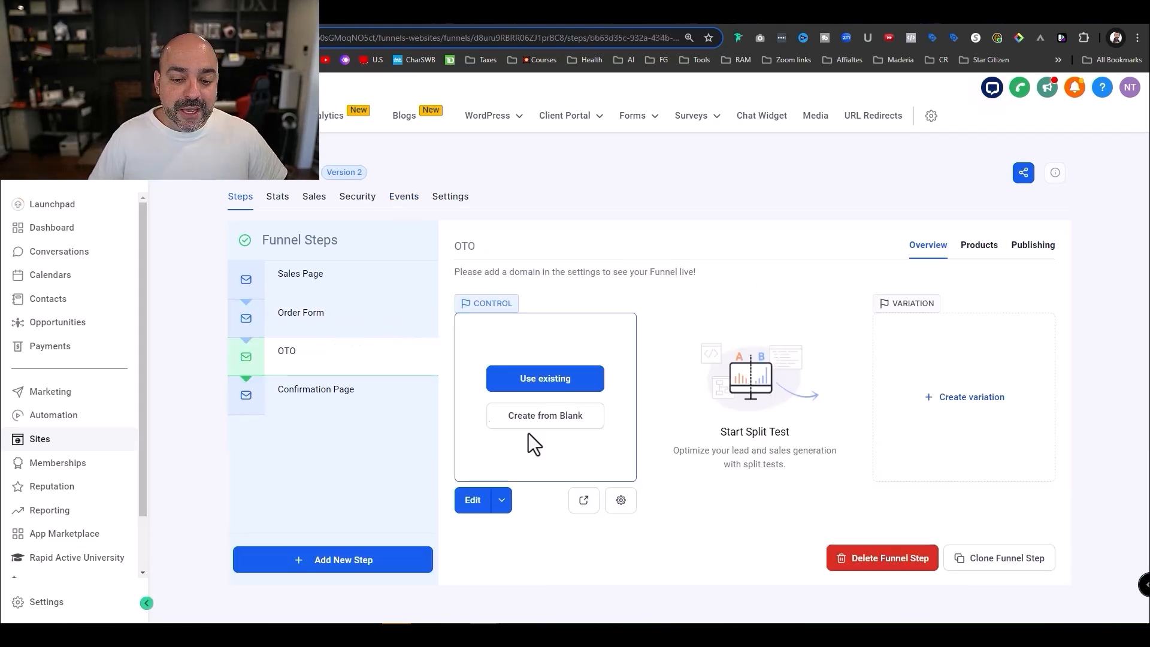
pyautogui.click(559, 414)
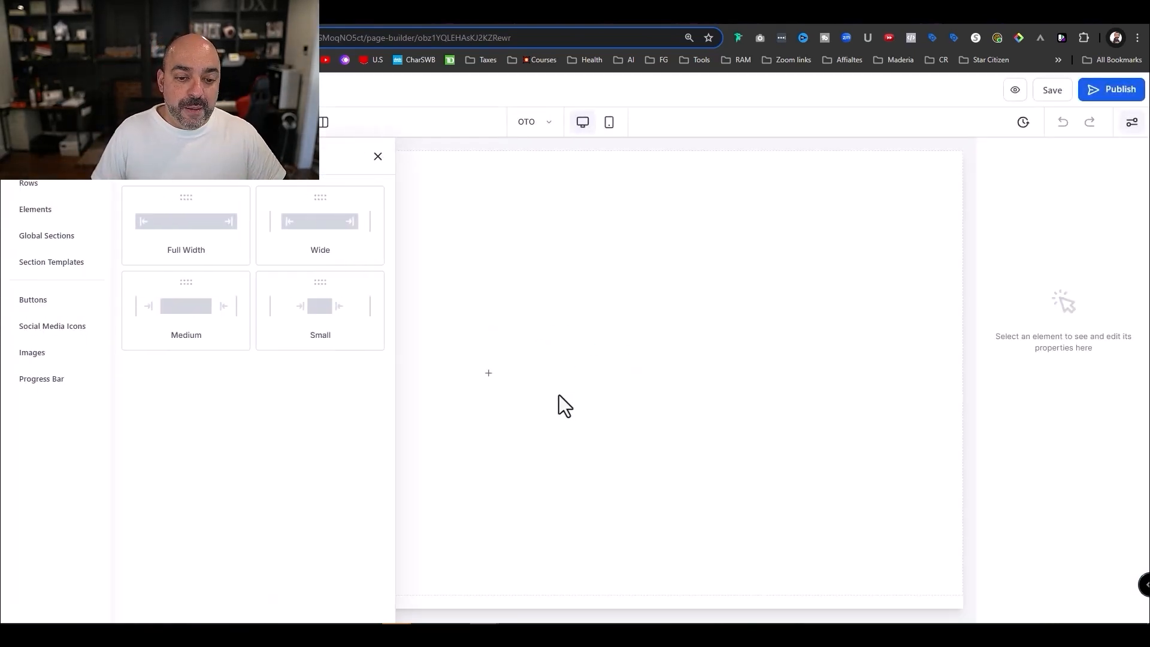
# - Add a Full Width section with a one-column row and a Headline element
pyautogui.click(230, 236)
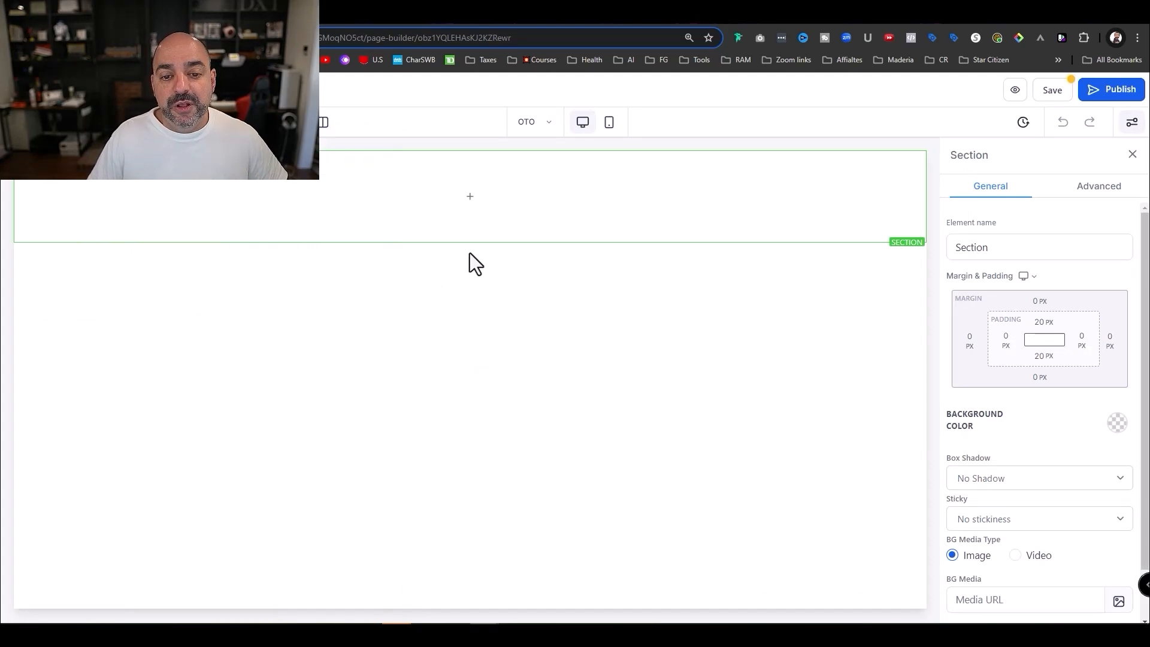
pyautogui.click(473, 199)
pyautogui.moveTo(252, 242); pyautogui.dragTo(488, 223)
pyautogui.click(491, 223)
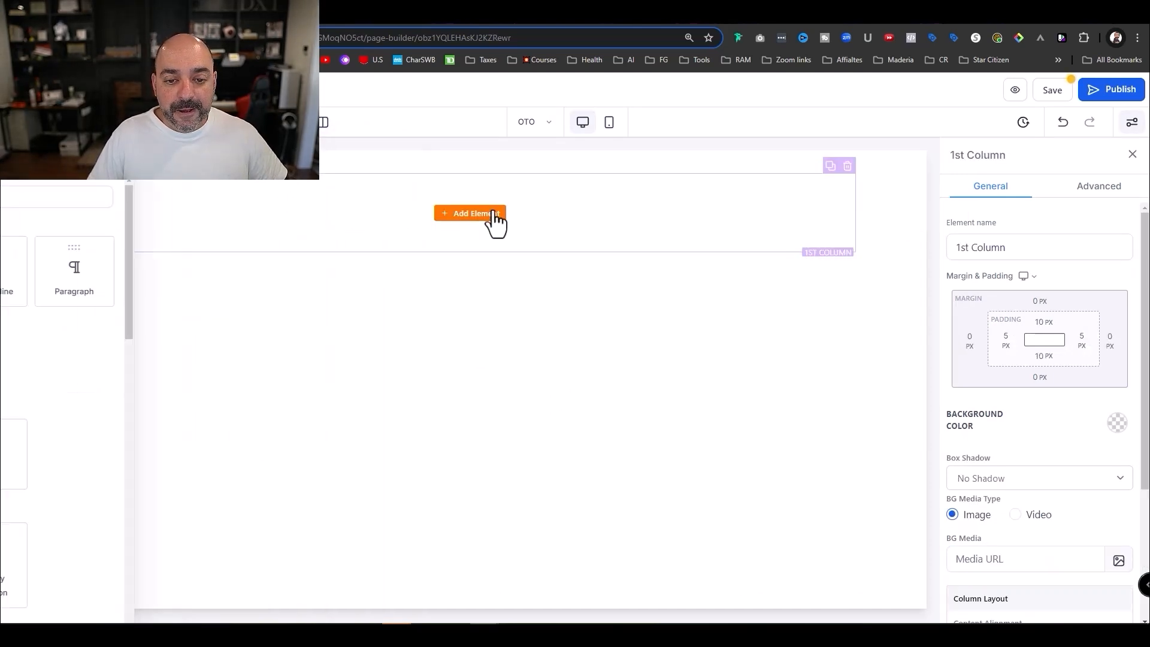
pyautogui.moveTo(146, 269); pyautogui.dragTo(485, 273)
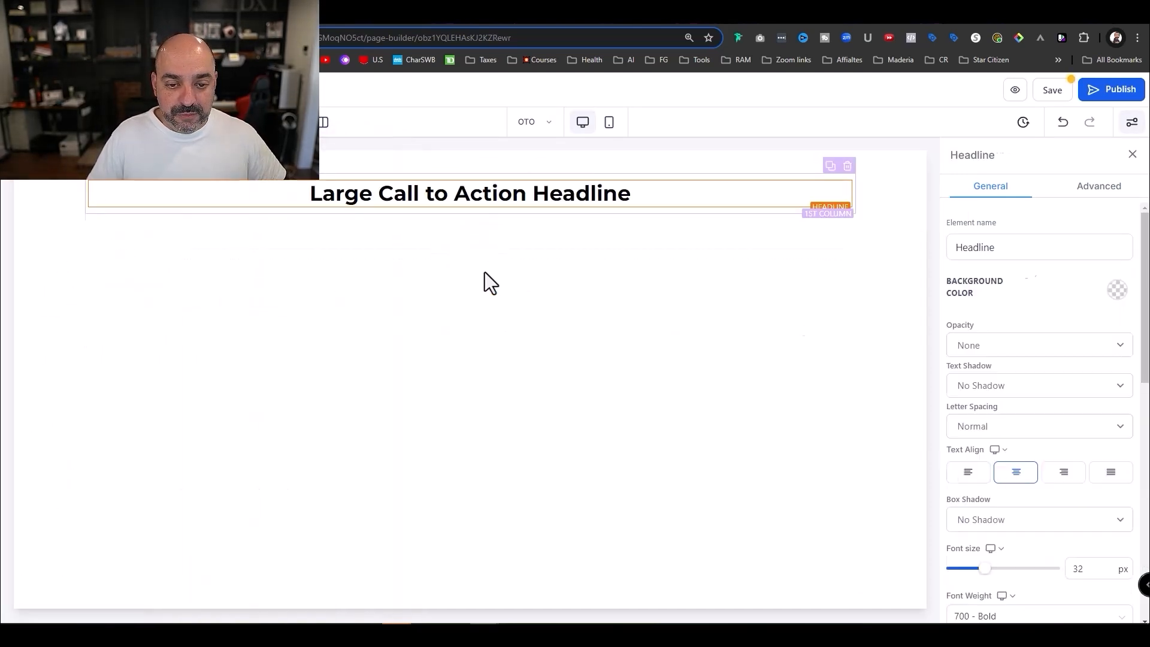
# - Add a Video element below the headline and set its width to Half Width
pyautogui.click(472, 210)
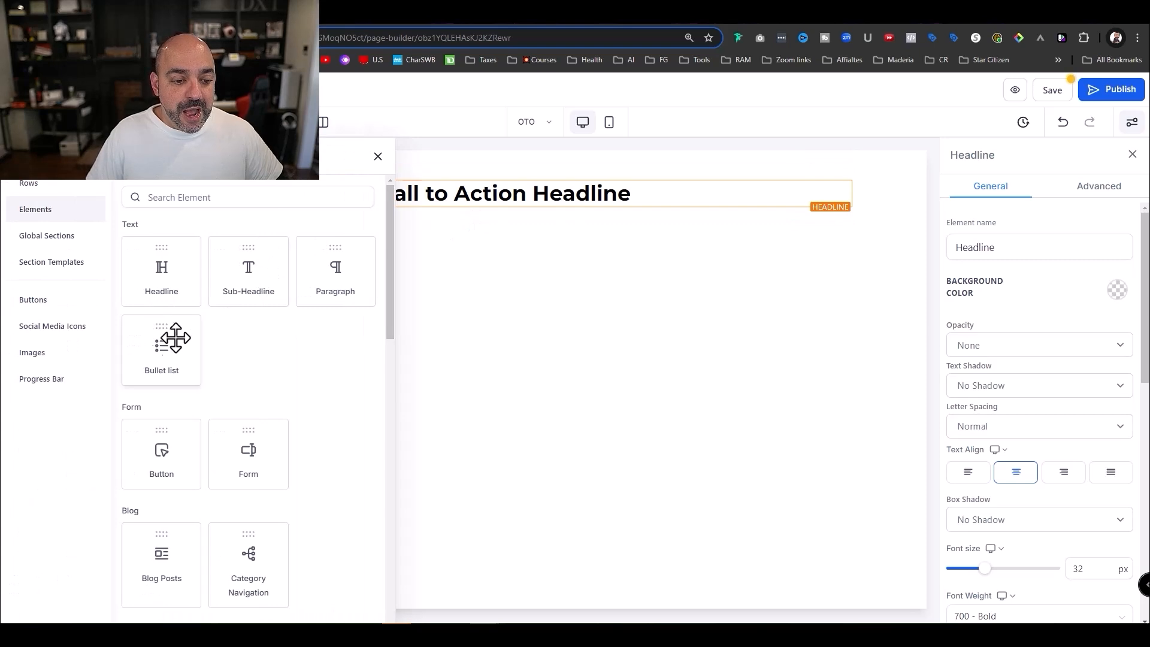
pyautogui.scroll(-10, 246, 475)
pyautogui.scroll(6, 286, 464)
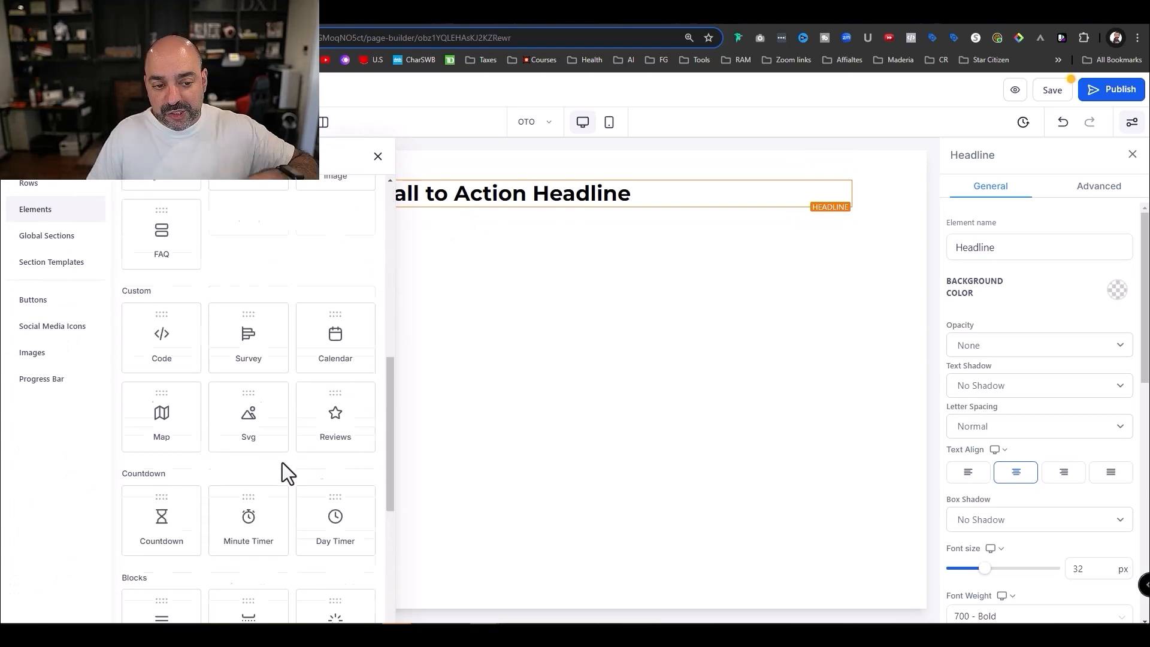
pyautogui.scroll(-1, 282, 463)
pyautogui.moveTo(251, 397); pyautogui.dragTo(480, 214)
pyautogui.scroll(-2, 1064, 541)
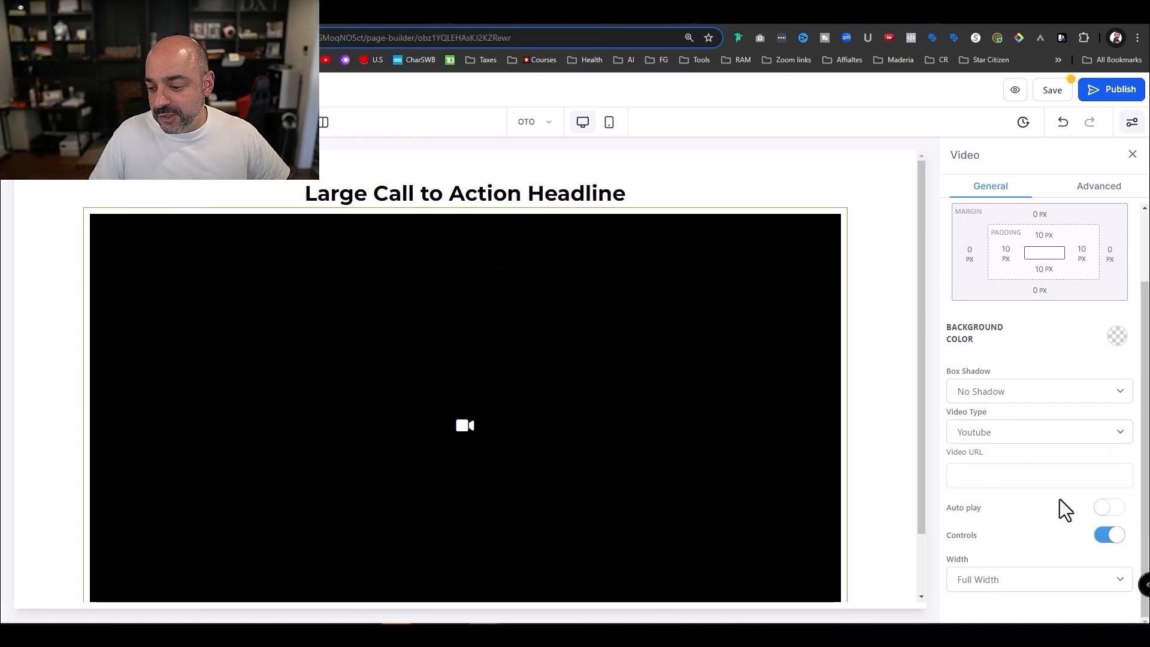
pyautogui.click(1025, 581)
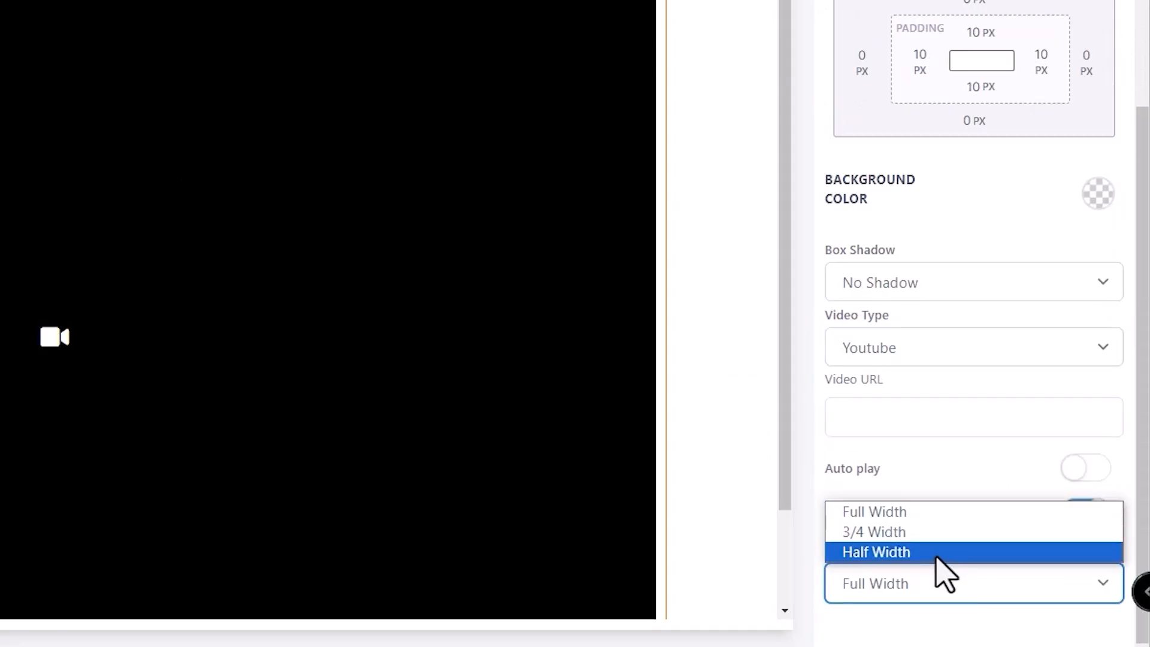
pyautogui.click(1021, 563)
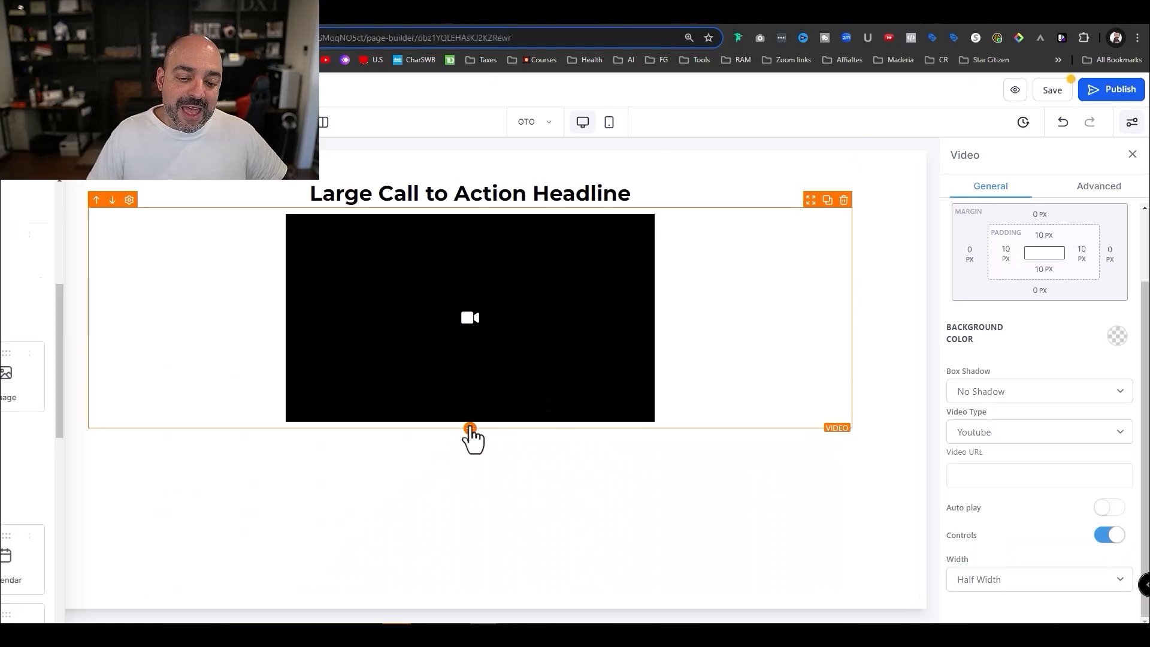
# - Drag a Button element in below the video
pyautogui.click(62, 341)
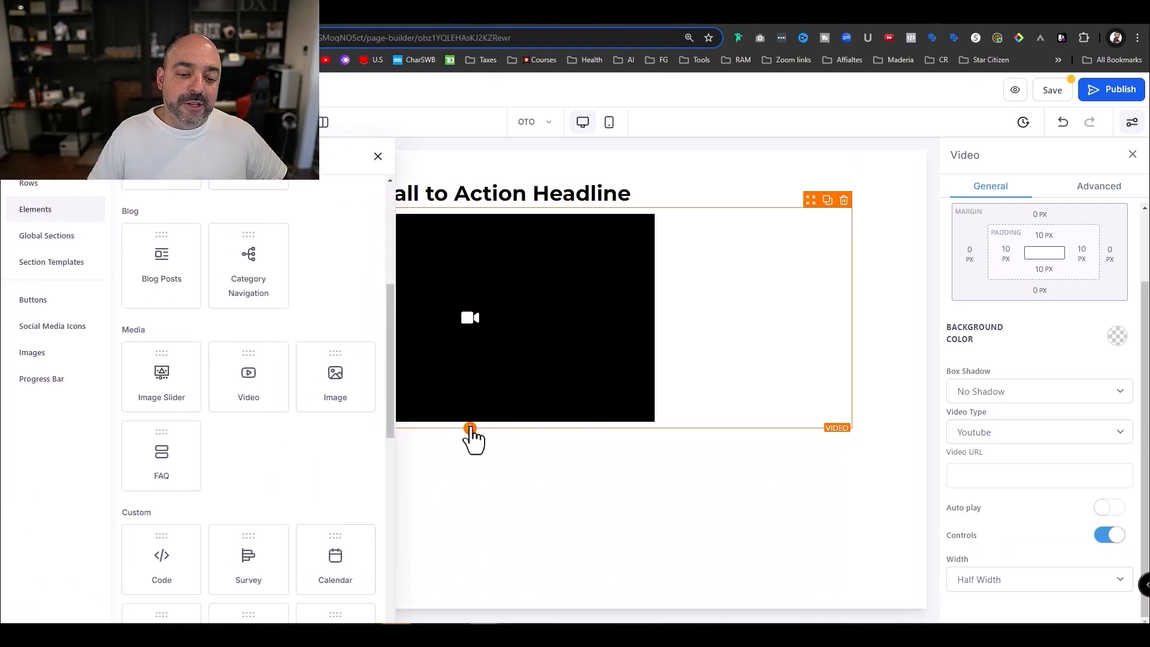
pyautogui.scroll(-6, 296, 429)
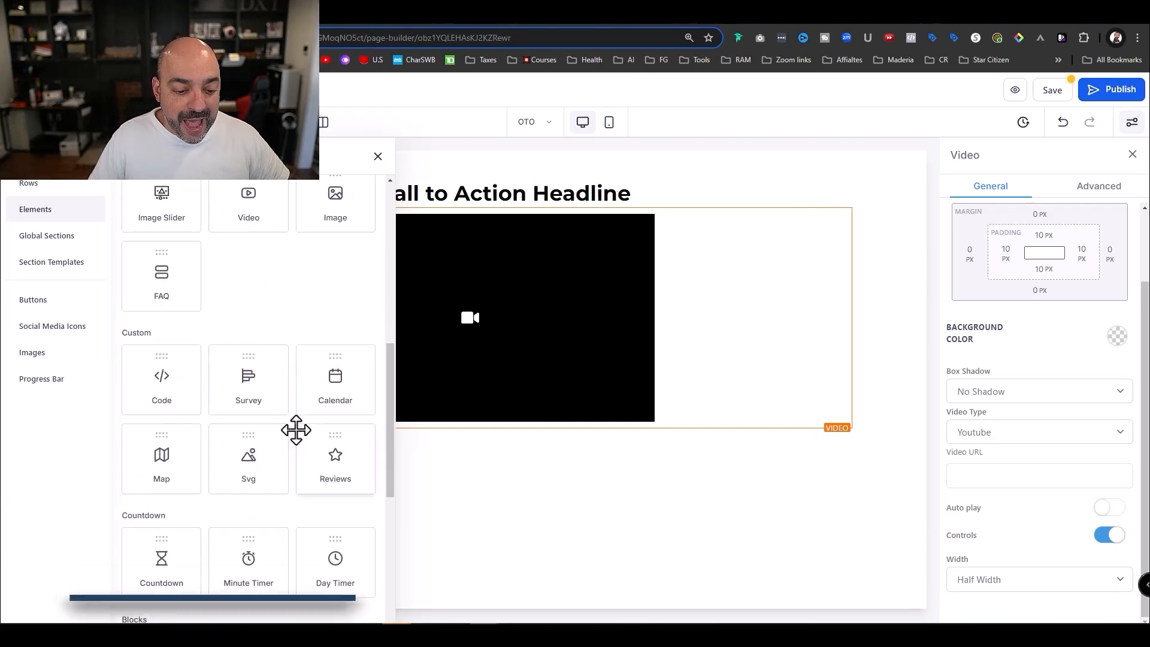
pyautogui.scroll(-3, 299, 422)
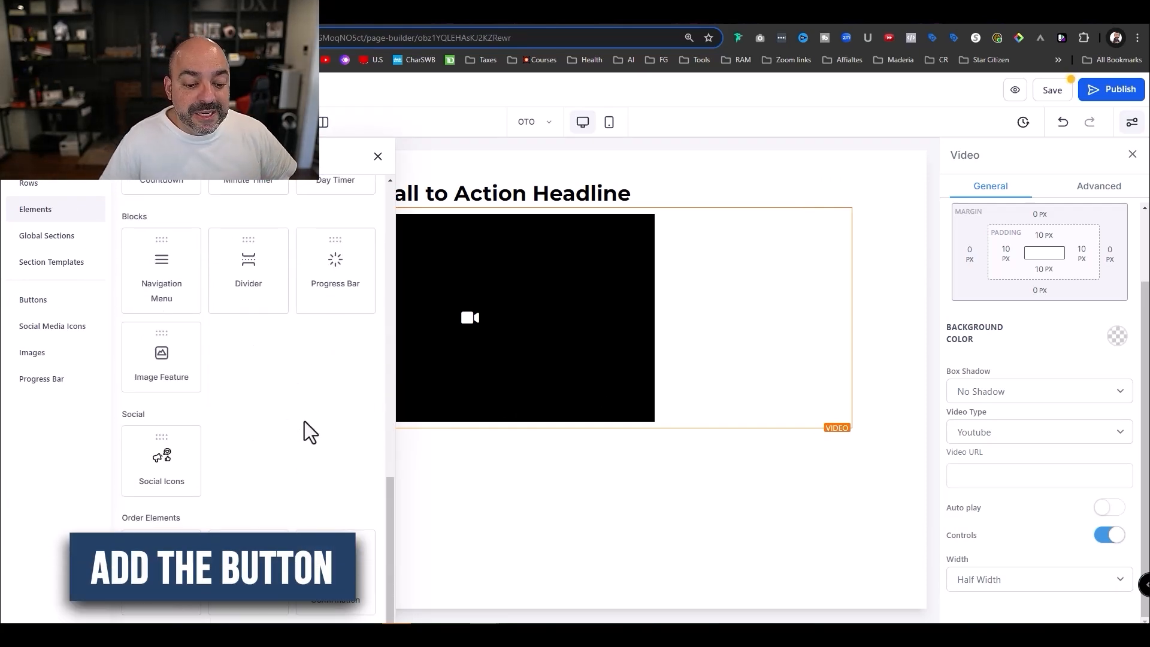
pyautogui.scroll(10, 314, 424)
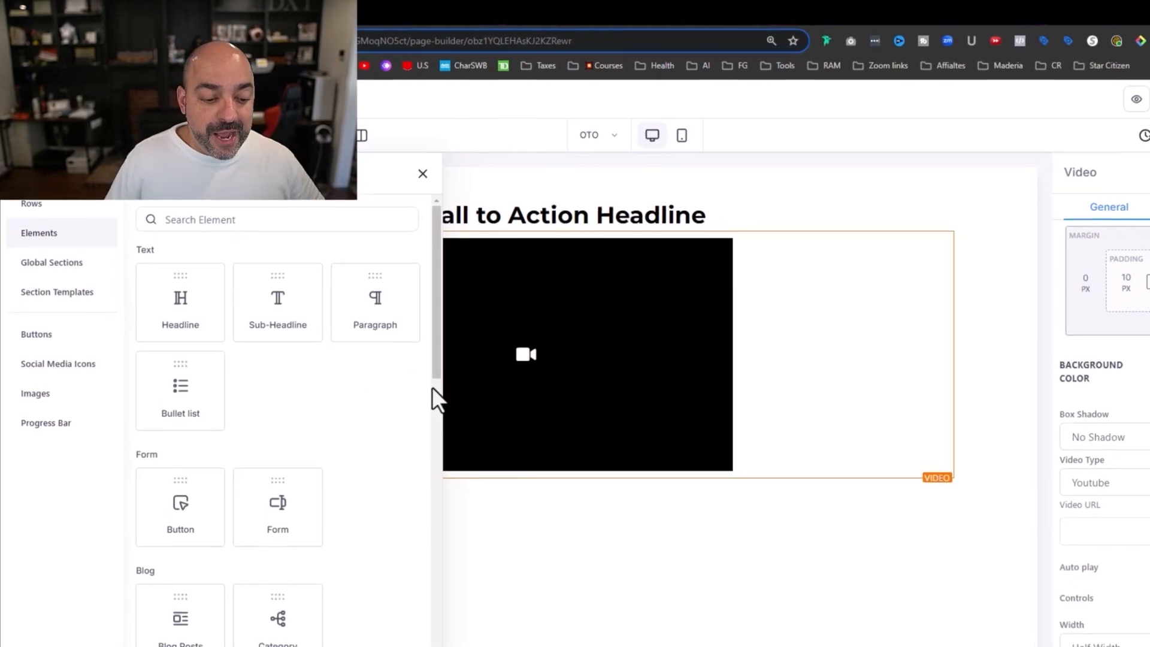
pyautogui.moveTo(230, 504); pyautogui.dragTo(557, 510)
# - Place a button below the video labelled 'Upgrade your Order And Get the Autoamtiosn Package'
pyautogui.click(469, 445)
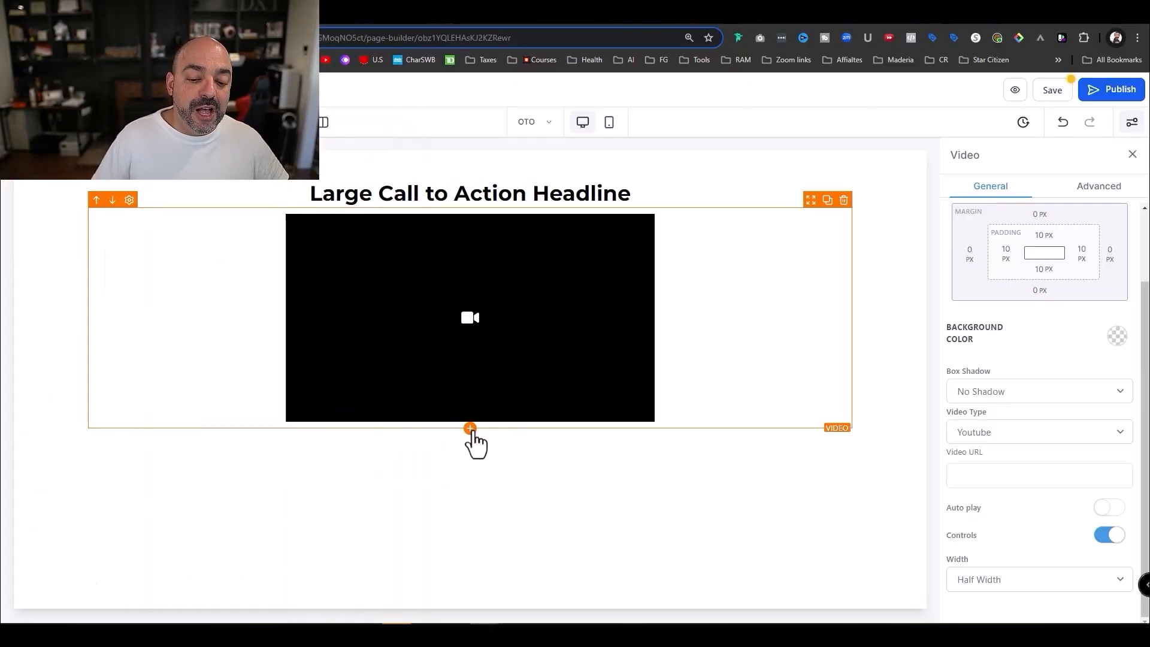
pyautogui.moveTo(155, 446); pyautogui.dragTo(454, 424)
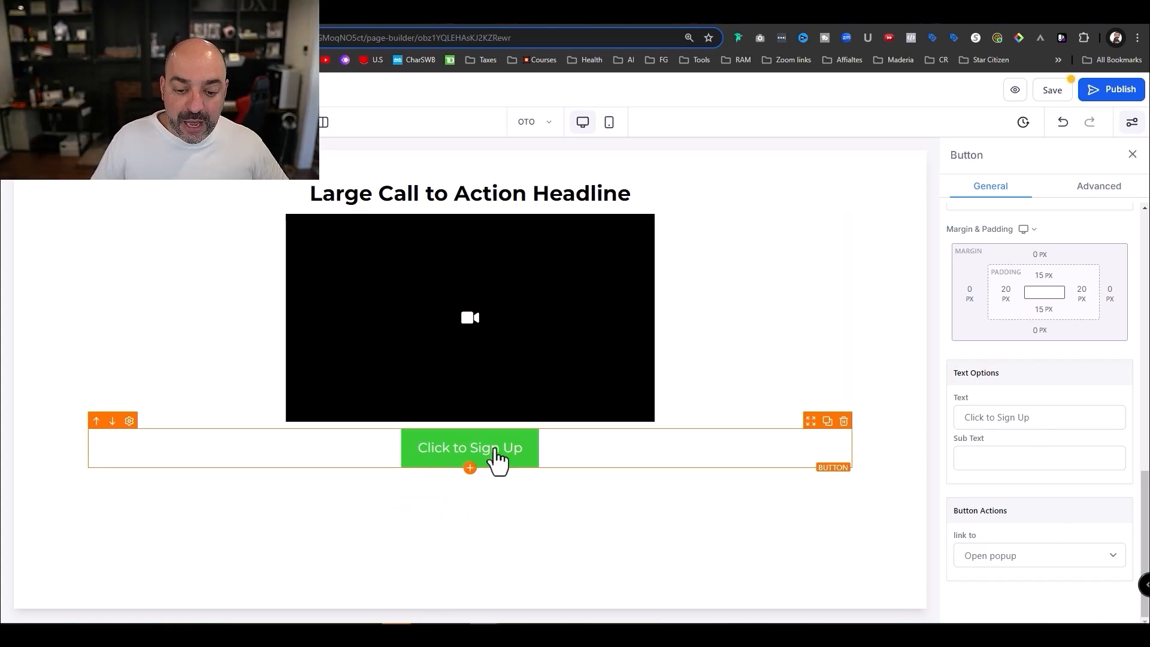
pyautogui.moveTo(1088, 416); pyautogui.dragTo(896, 415)
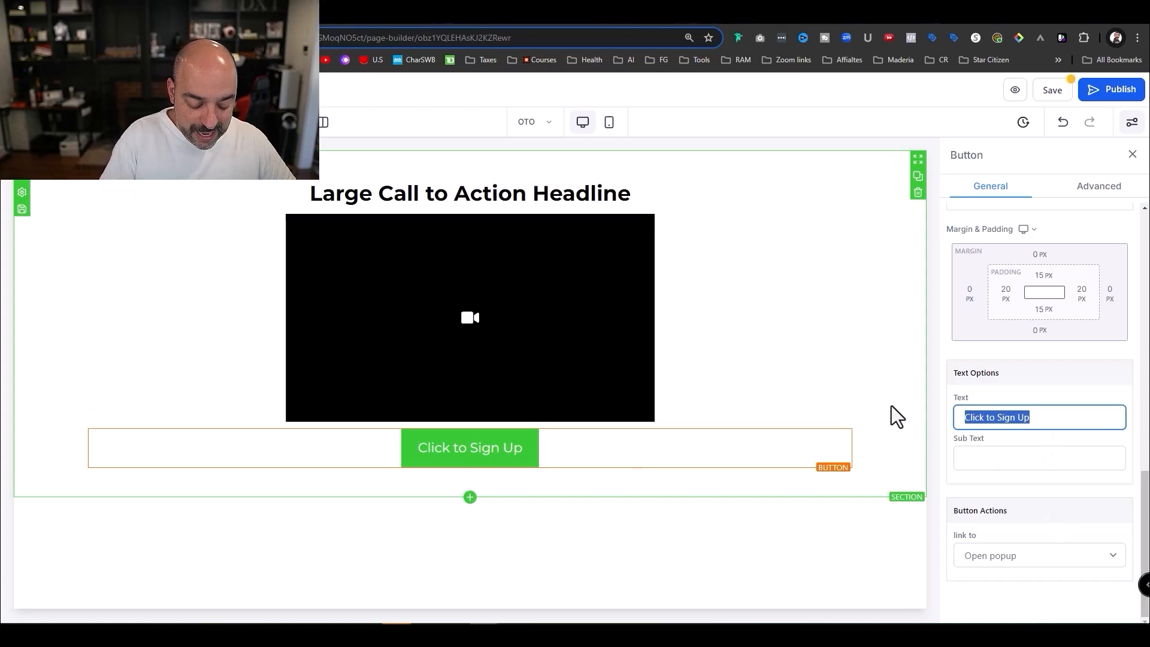
pyautogui.write('Upgrade your Or')
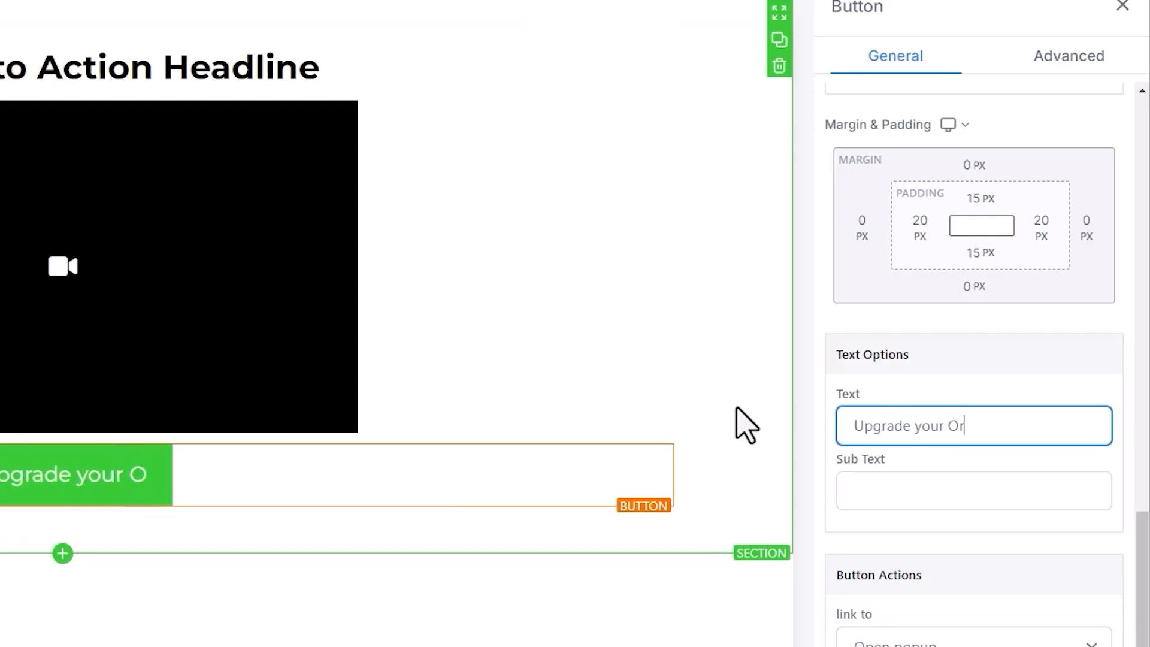
pyautogui.write('der And Get the A')
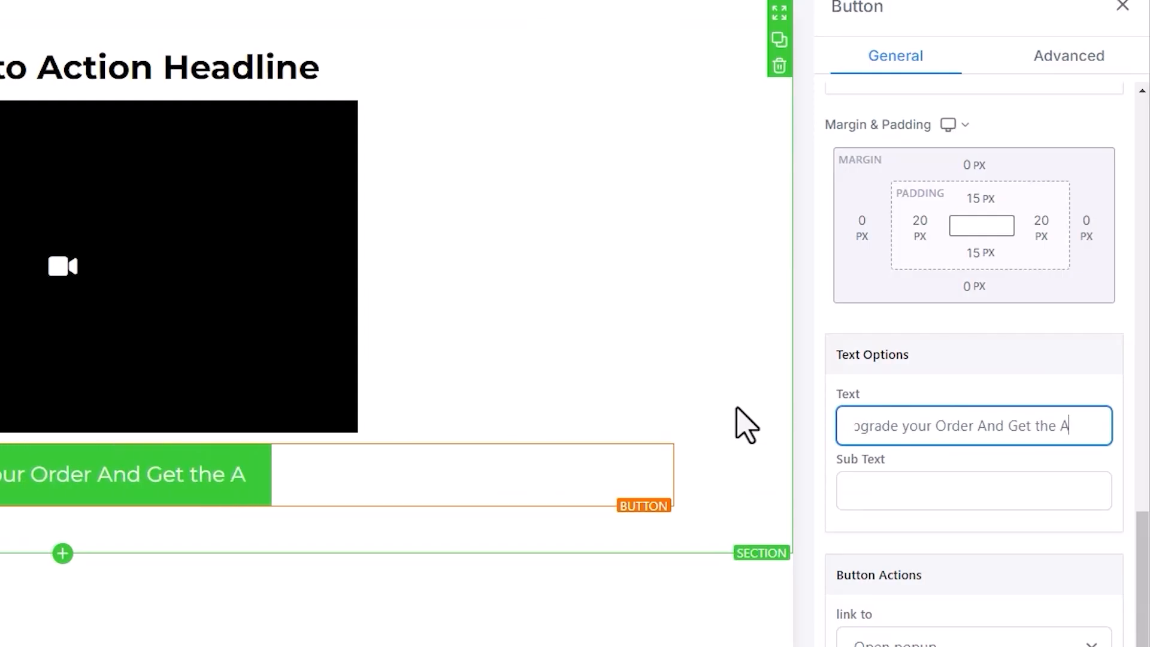
pyautogui.write('utoamtiosn APa')
pyautogui.press('BackSpace')
pyautogui.press('BackSpace')
pyautogui.press('BackSpace')
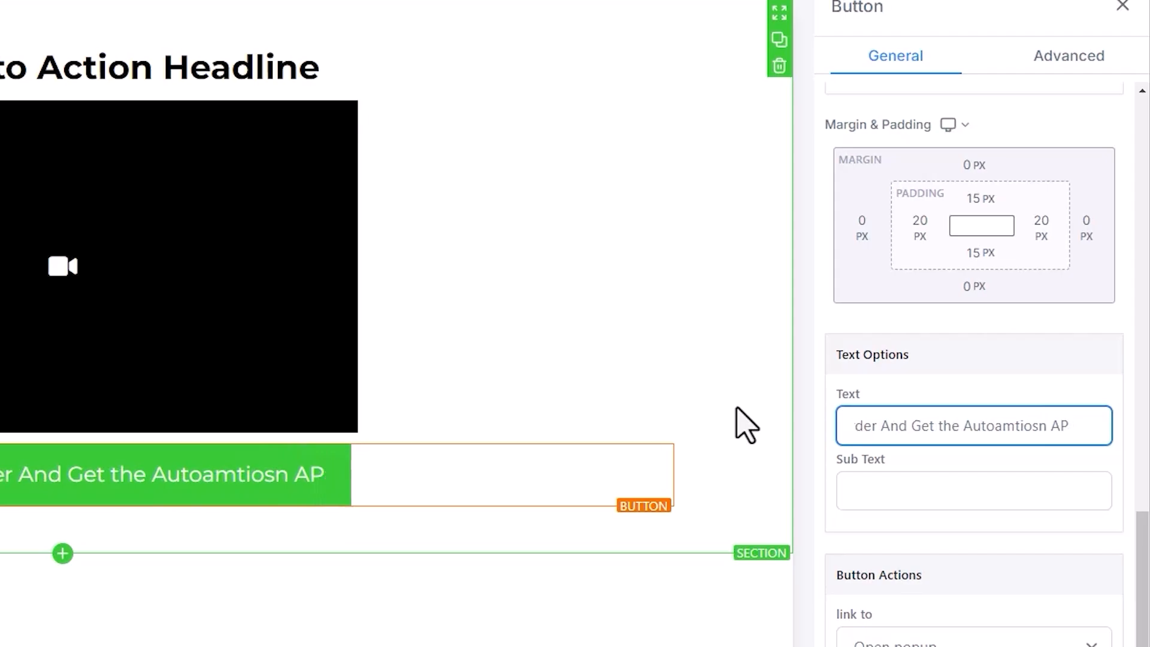
pyautogui.write('Package')
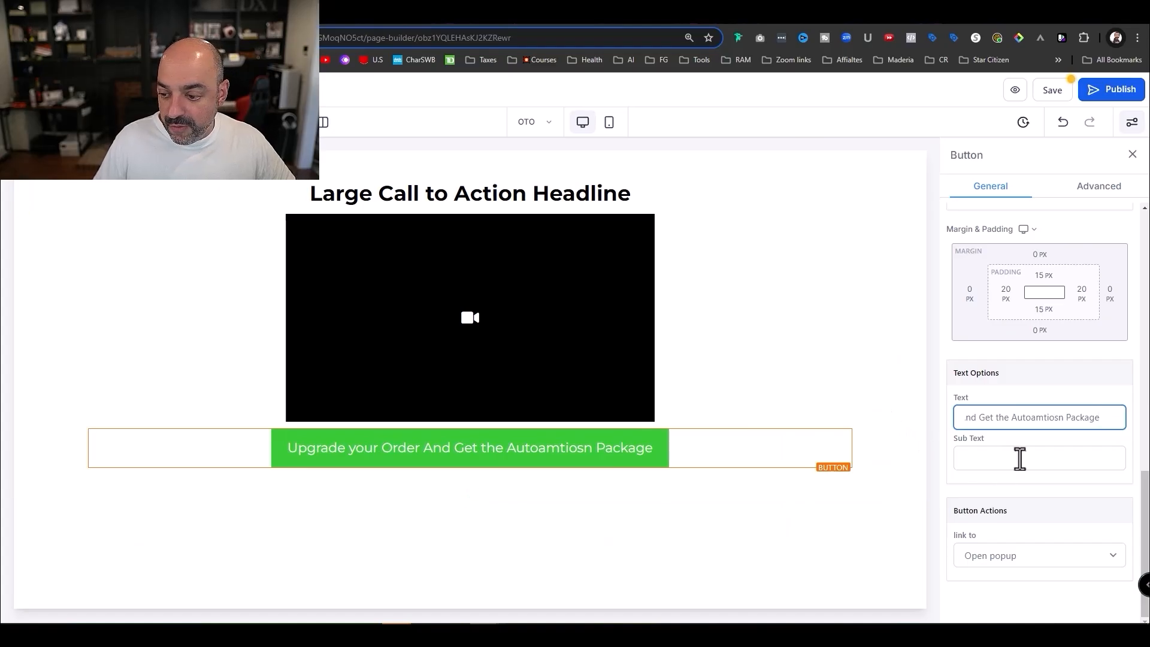
# - Set the button's sub text to 'Only $1500 today Over $1000 Discount'
pyautogui.click(1019, 459)
pyautogui.write('Onl')
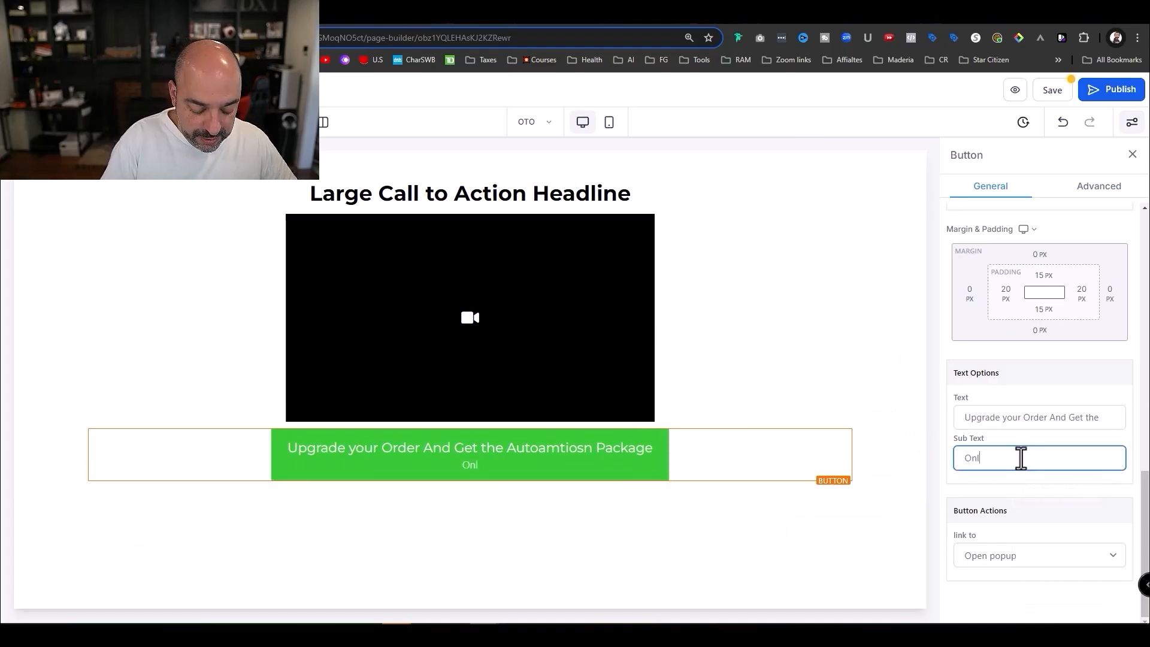
pyautogui.write('y $15')
pyautogui.press('BackSpace')
pyautogui.press('BackSpace')
pyautogui.write('$1500 to')
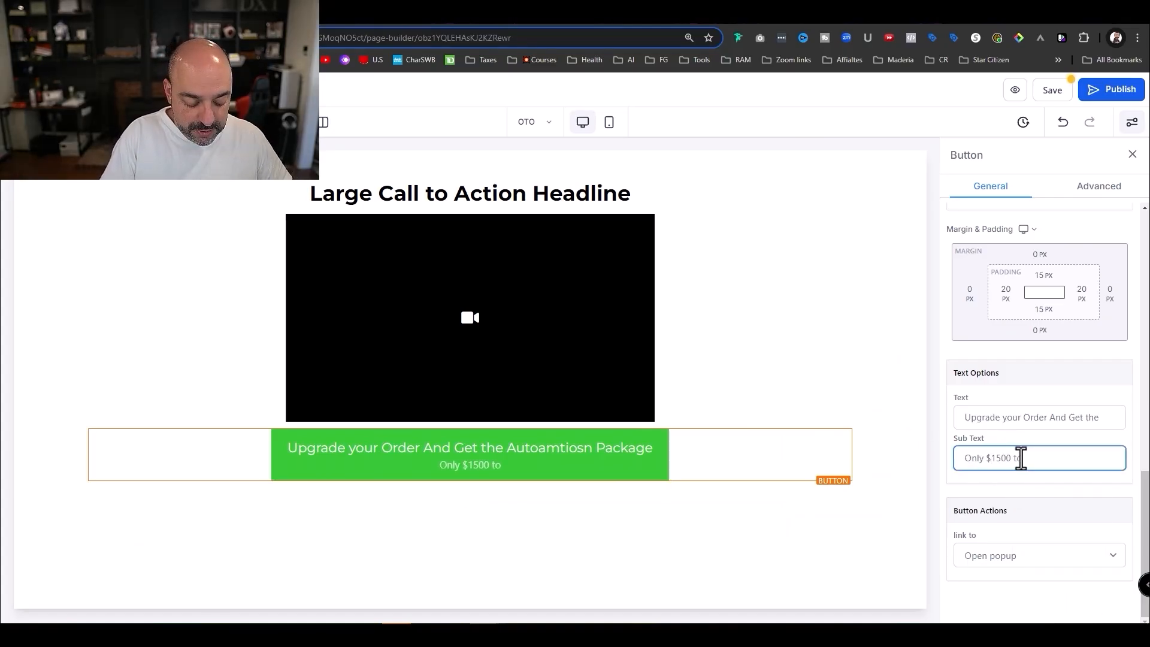
pyautogui.write('day Over $100')
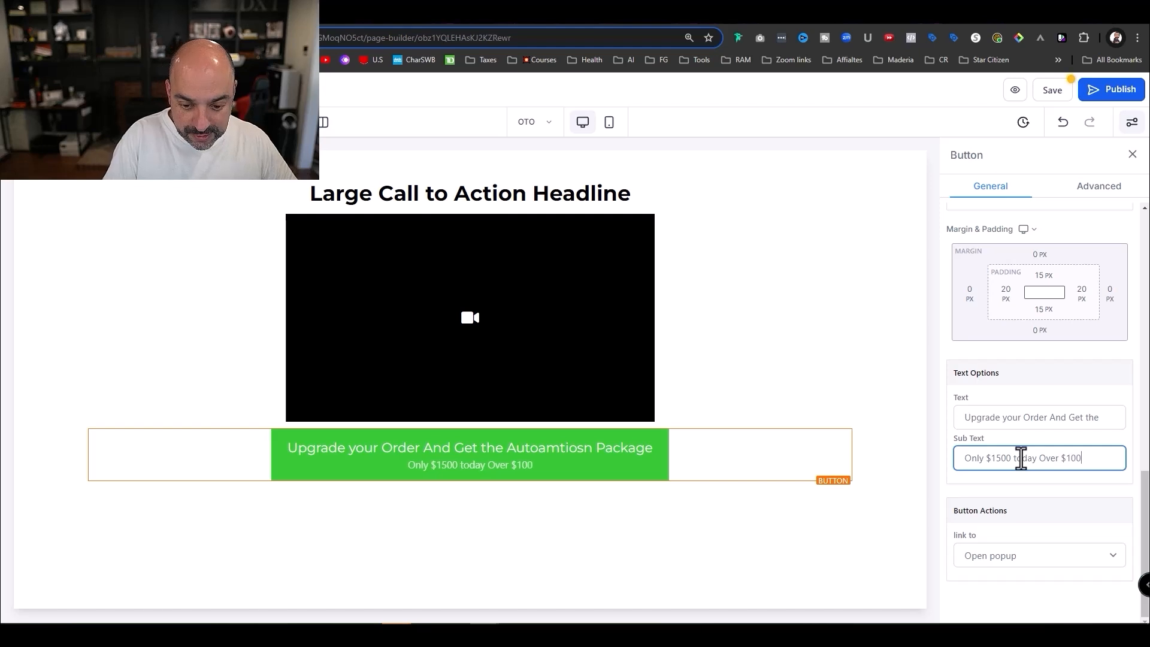
pyautogui.write('0 Dsicount')
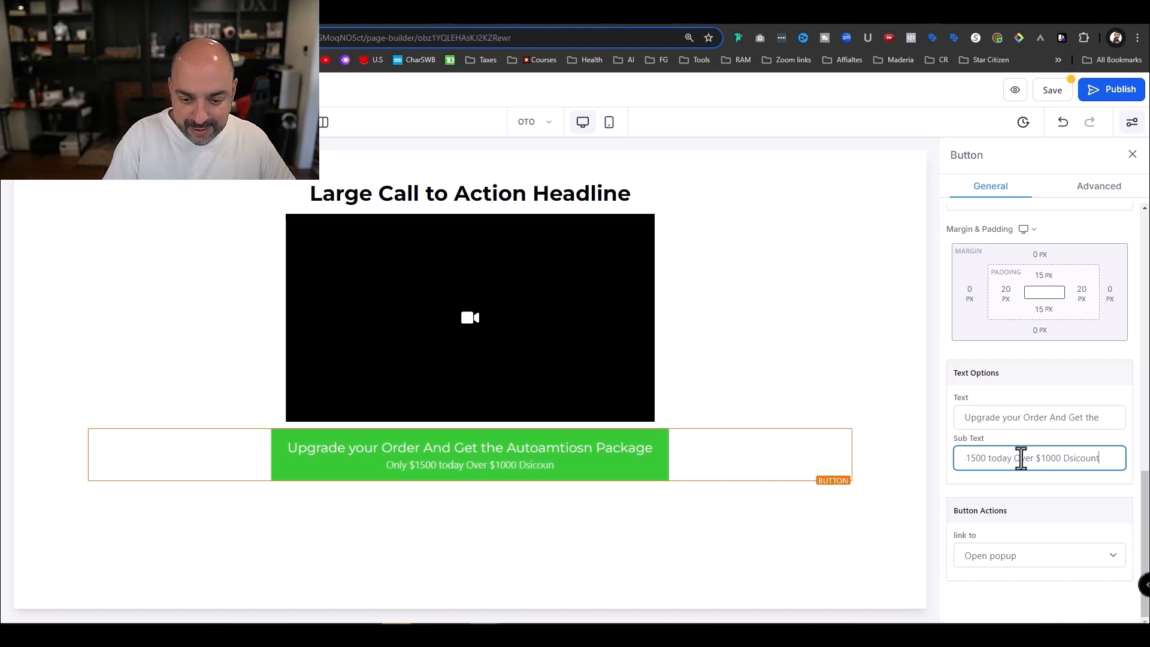
pyautogui.press('BackSpace')
pyautogui.press('BackSpace')
pyautogui.press('BackSpace')
pyautogui.press('BackSpace')
pyautogui.press('BackSpace')
pyautogui.press('BackSpace')
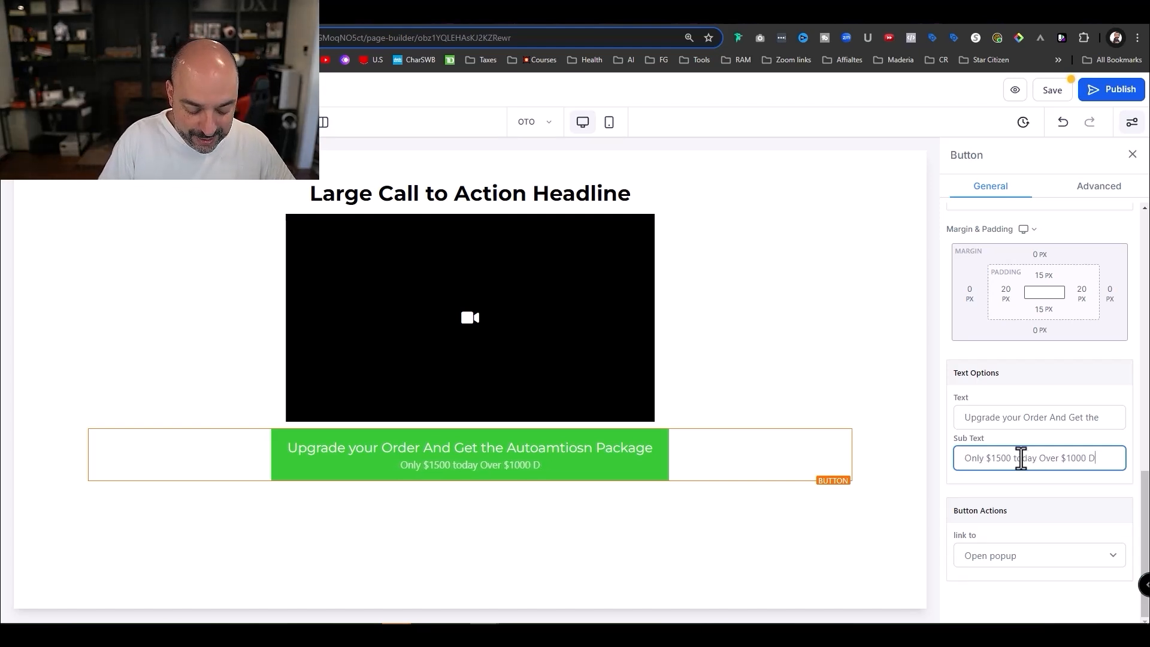
pyautogui.write('iscount')
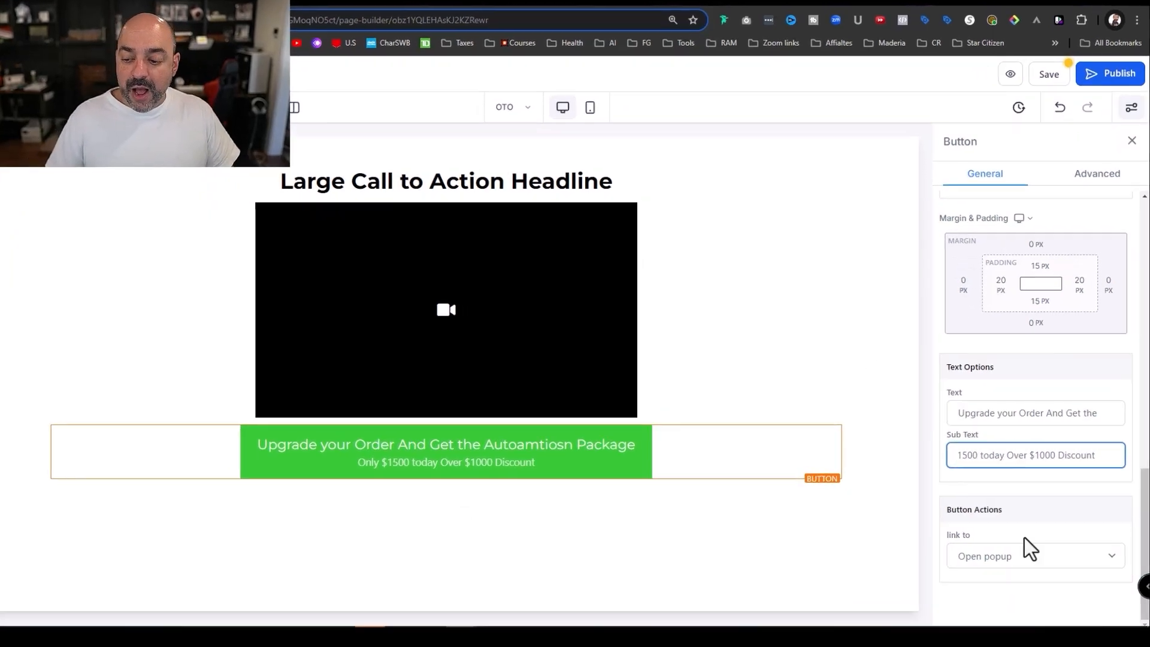
# - Make the button a one-click upsell and save the OTO page
pyautogui.click(1027, 556)
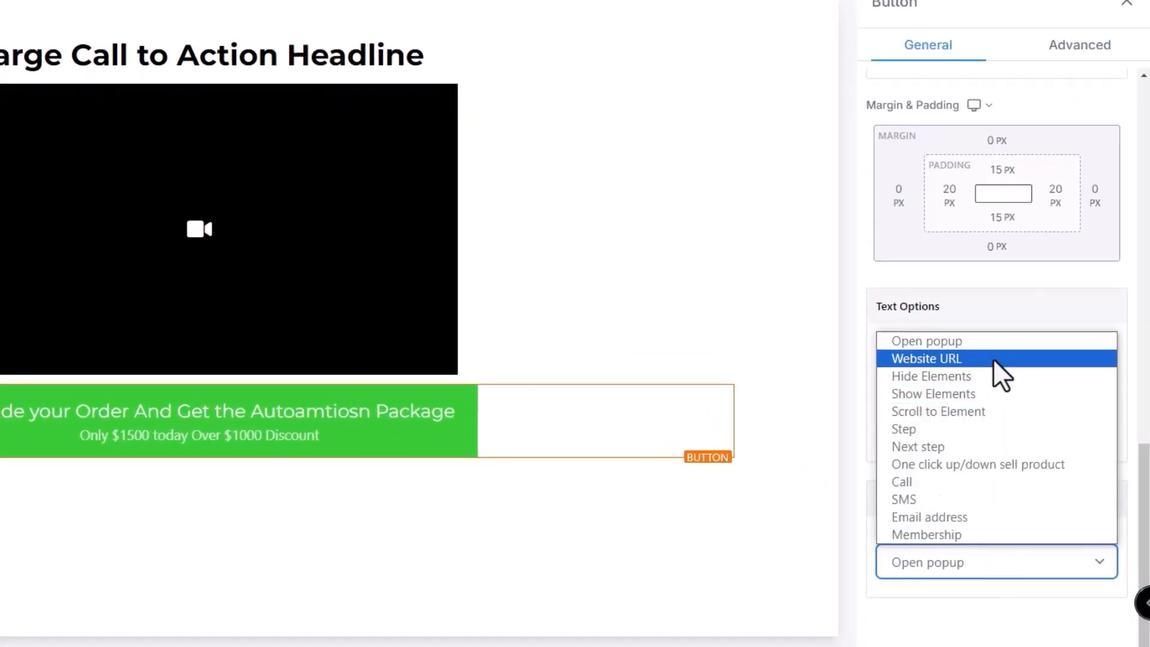
pyautogui.click(991, 464)
pyautogui.scroll(-2, 982, 458)
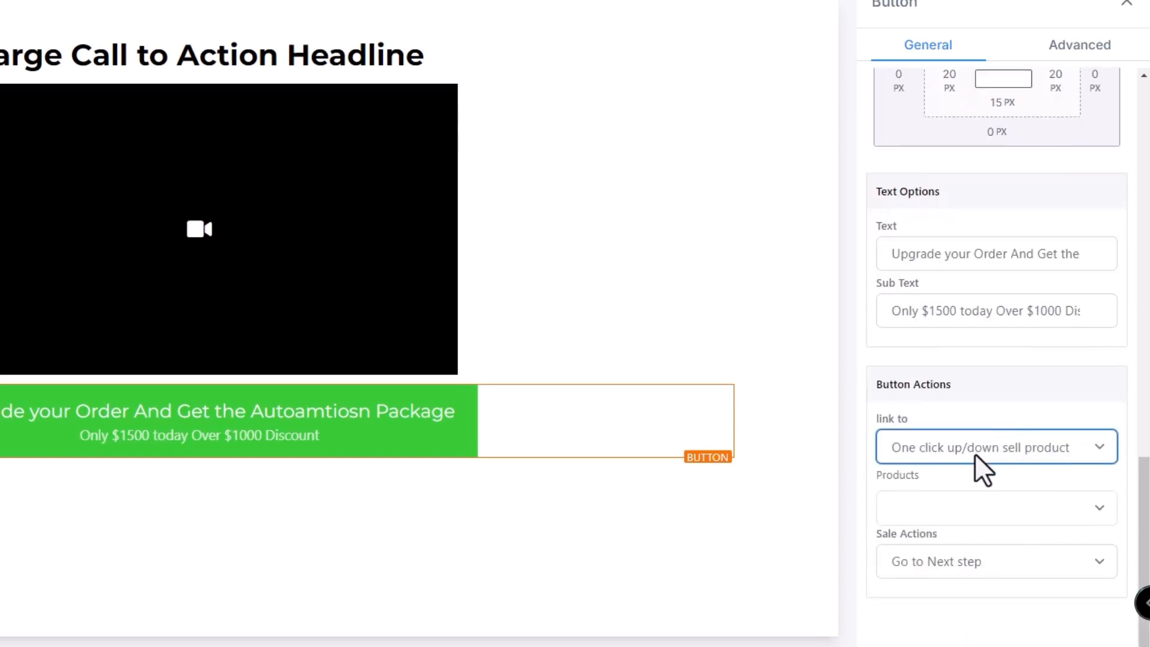
pyautogui.click(1011, 522)
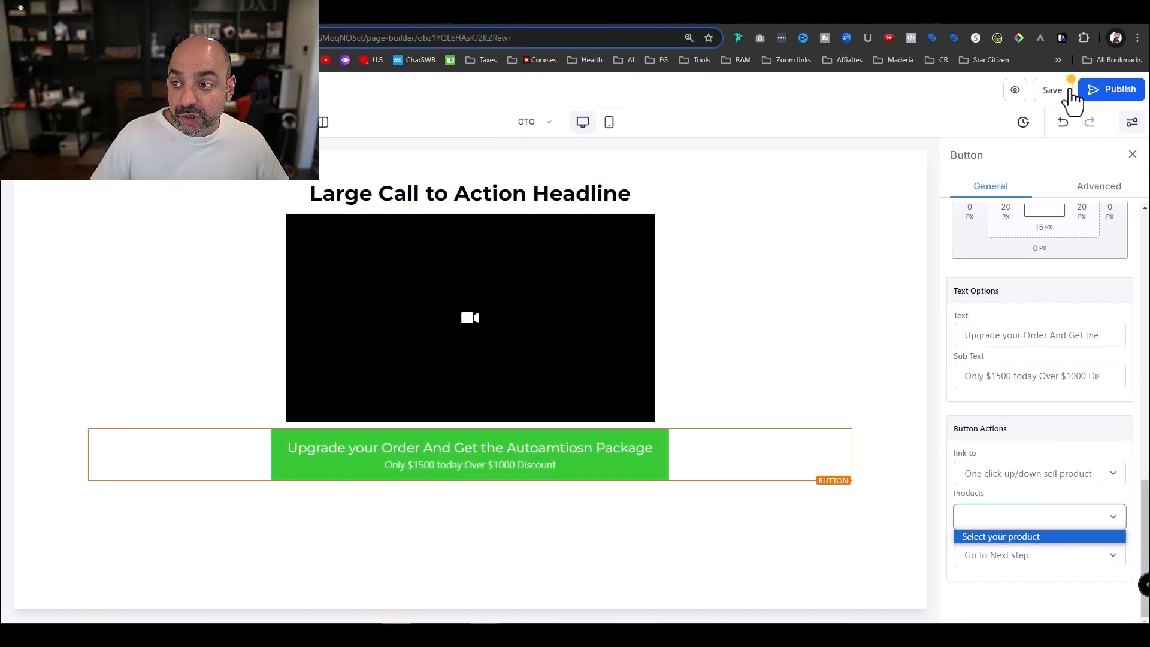
pyautogui.click(1069, 92)
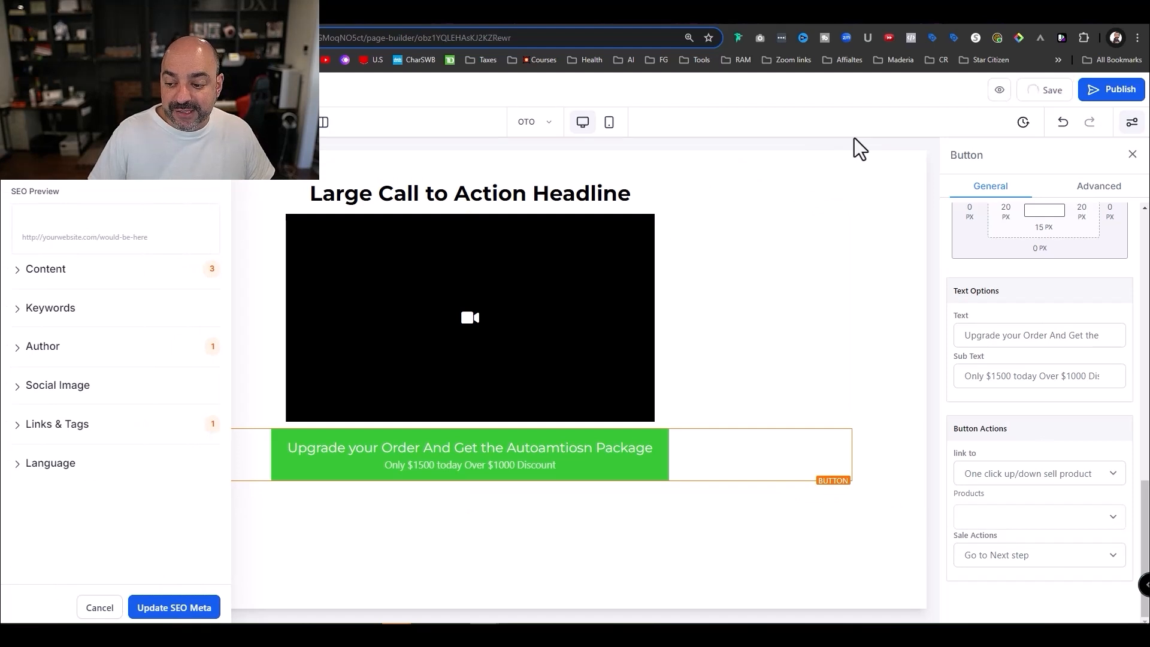
pyautogui.click(30, 90)
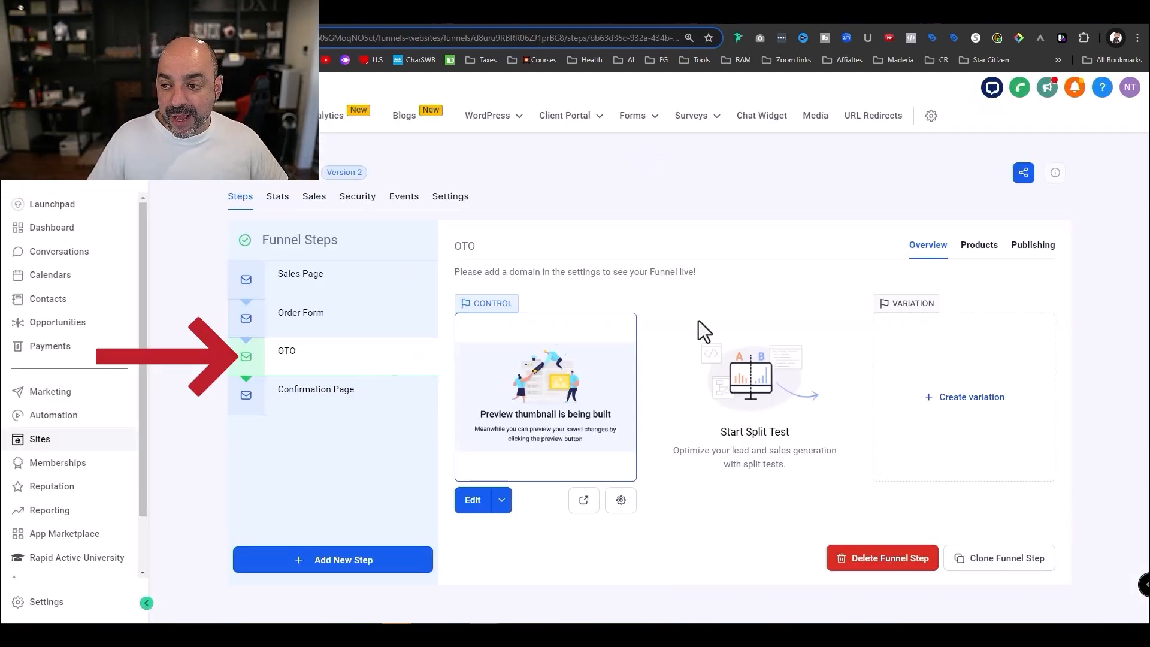
# - Add Automations Level 1 at the 1500 price to the OTO step, named 'Automations Level 1 $1500 OTO'
pyautogui.click(981, 248)
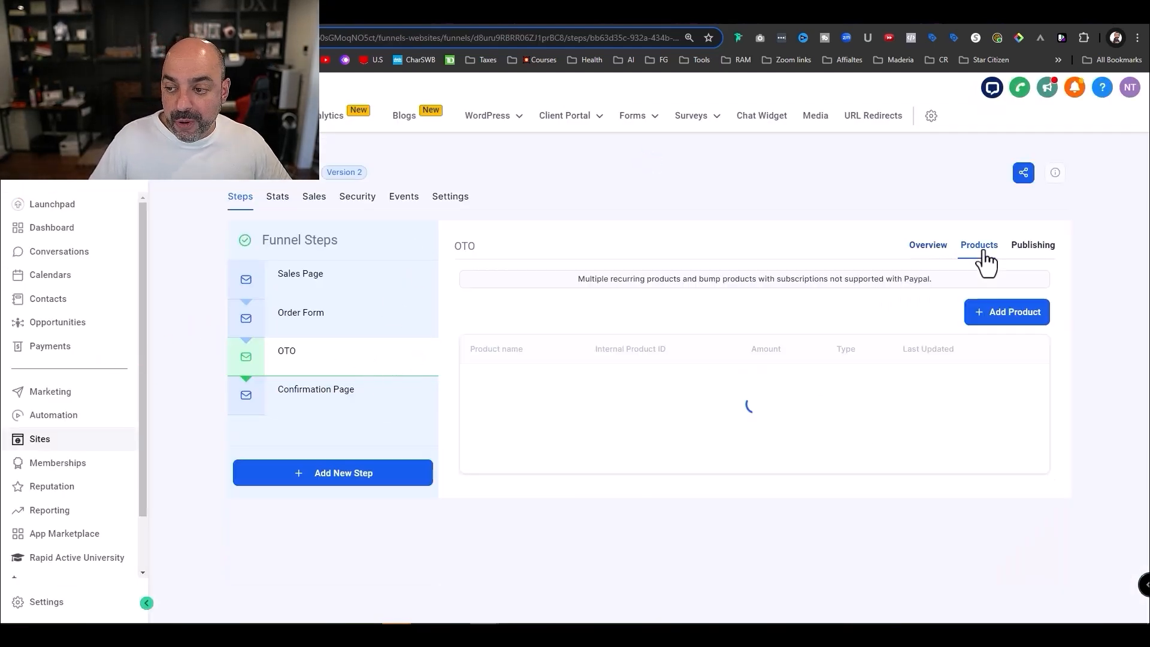
pyautogui.click(1013, 323)
pyautogui.click(584, 358)
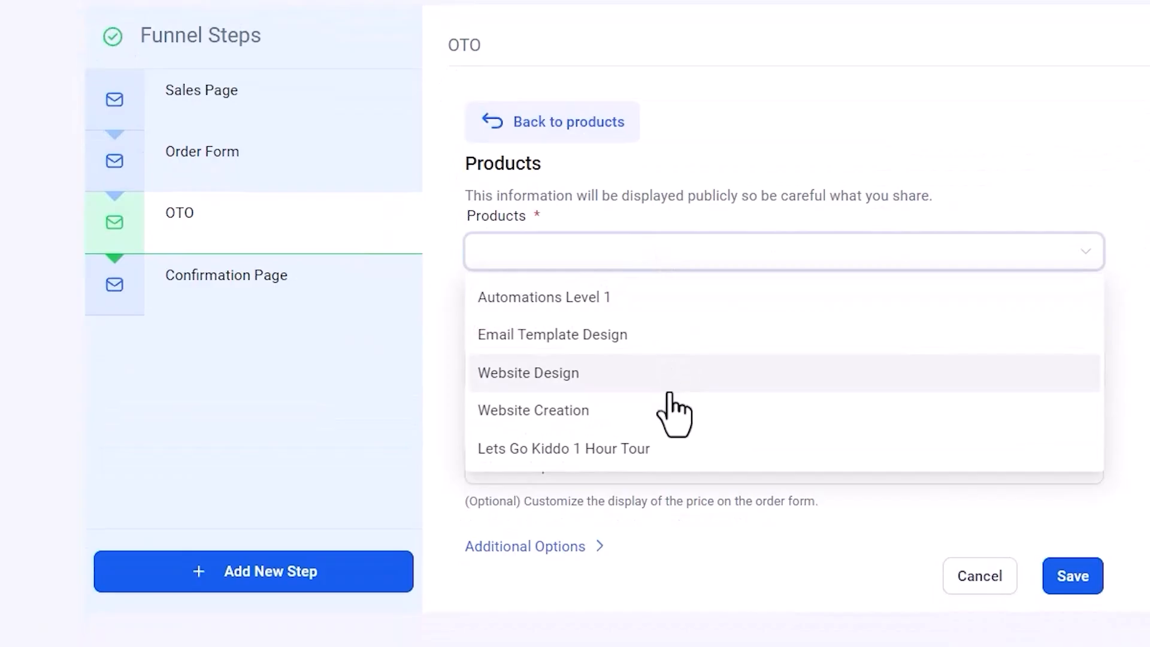
pyautogui.click(651, 303)
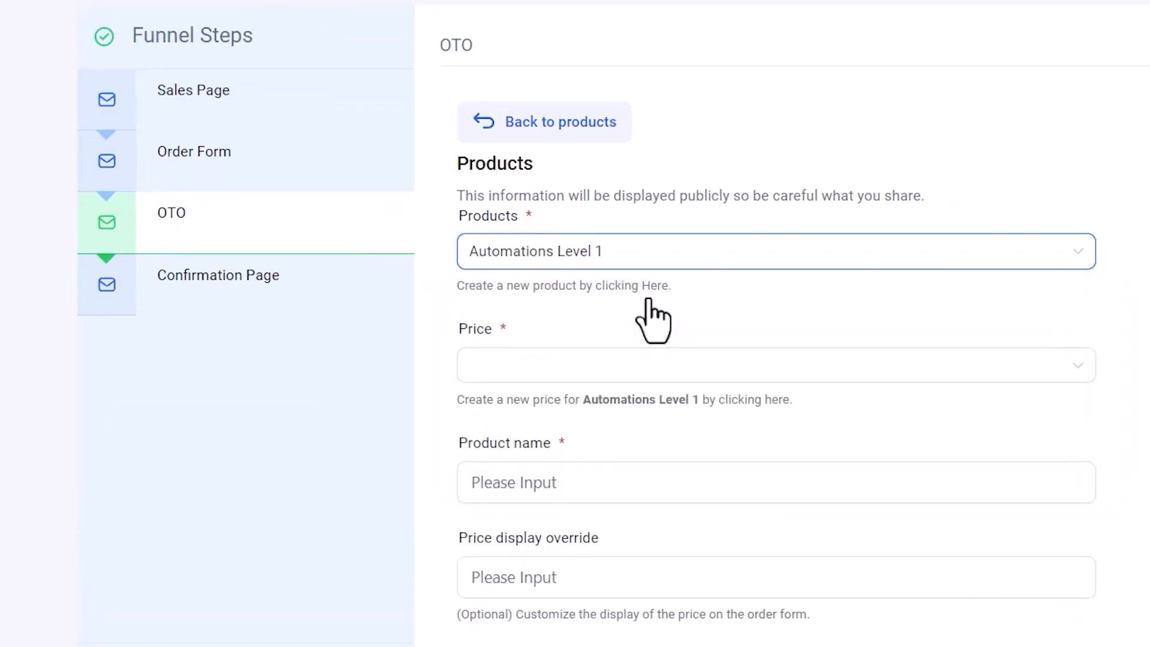
pyautogui.click(647, 365)
pyautogui.click(659, 410)
pyautogui.scroll(-2, 839, 311)
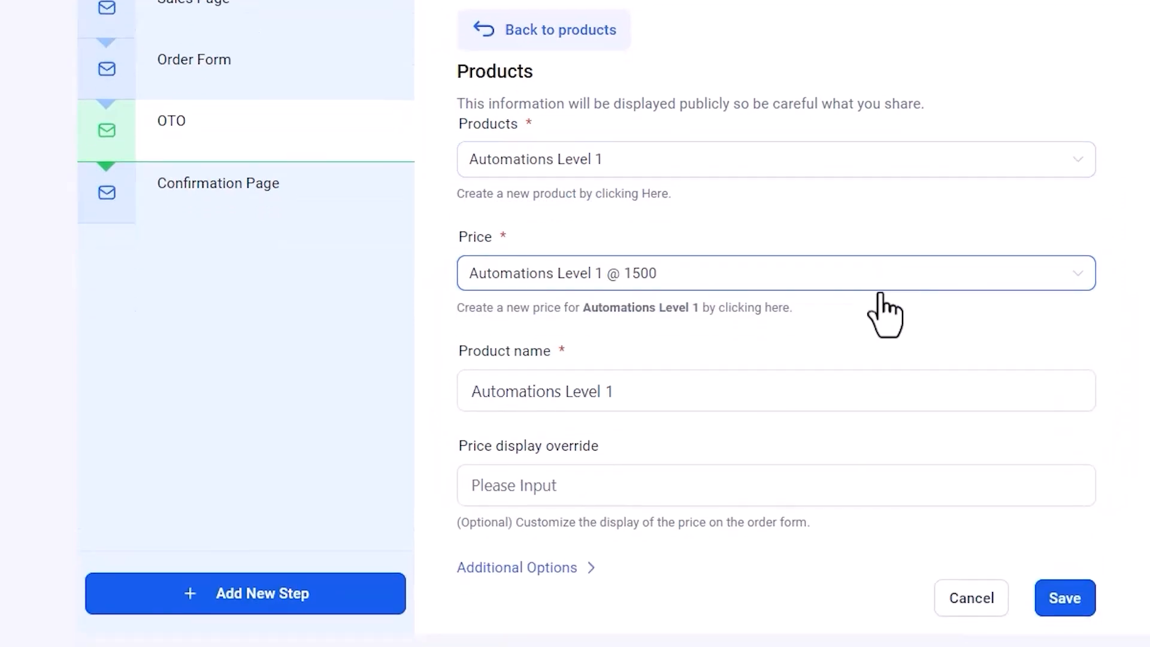
pyautogui.click(664, 400)
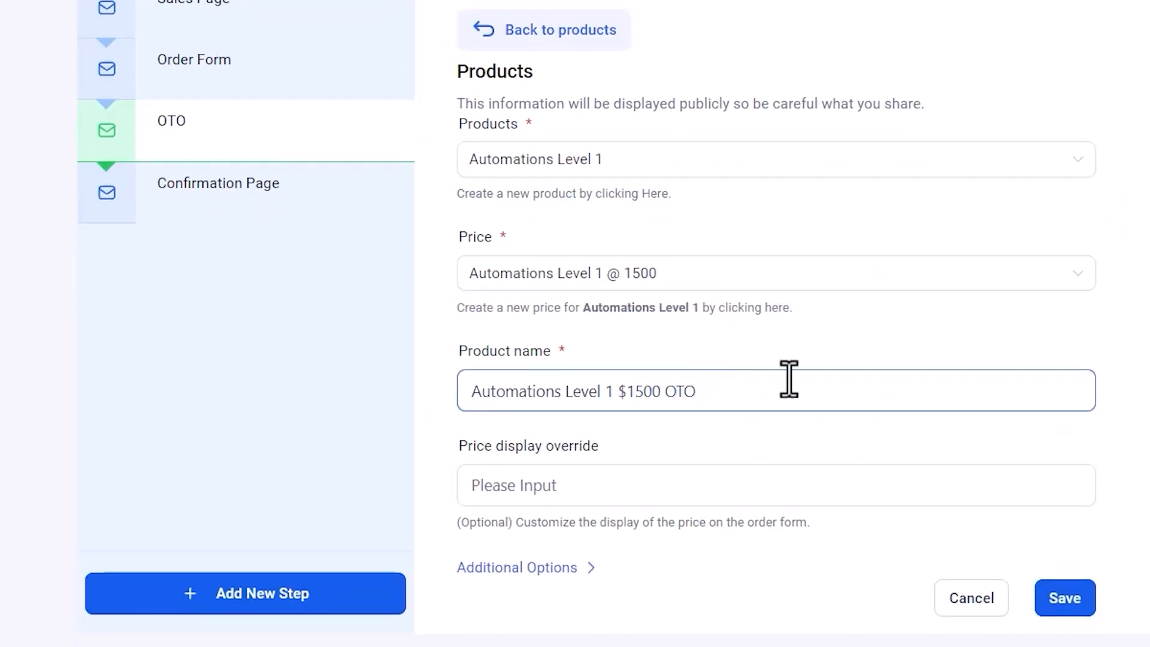
pyautogui.click(1066, 598)
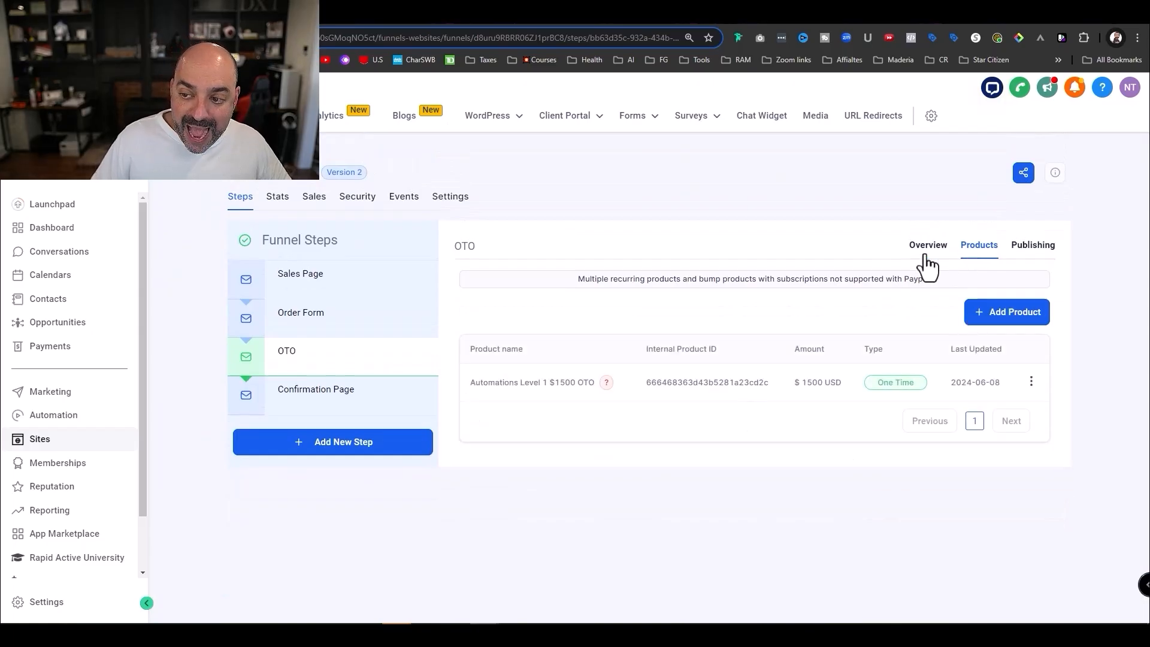
pyautogui.click(926, 254)
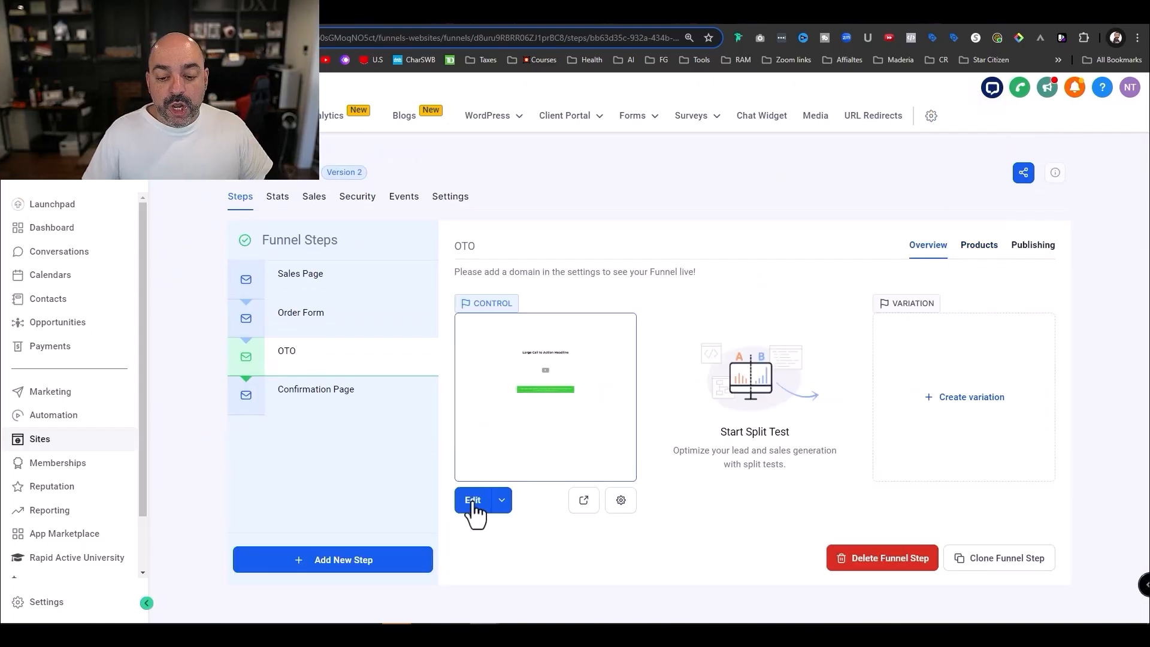
# - Link the upgrade button to 'Automations Level 1 $1500 OTO' with 'Go to Next step', and save
pyautogui.click(473, 500)
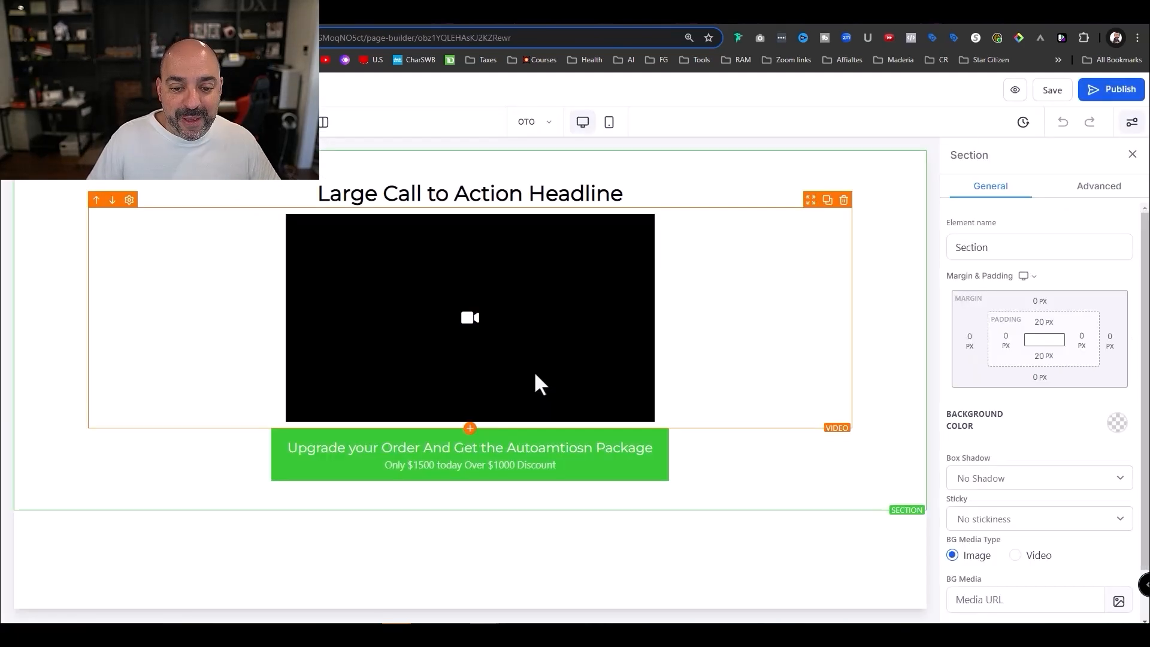
pyautogui.click(539, 462)
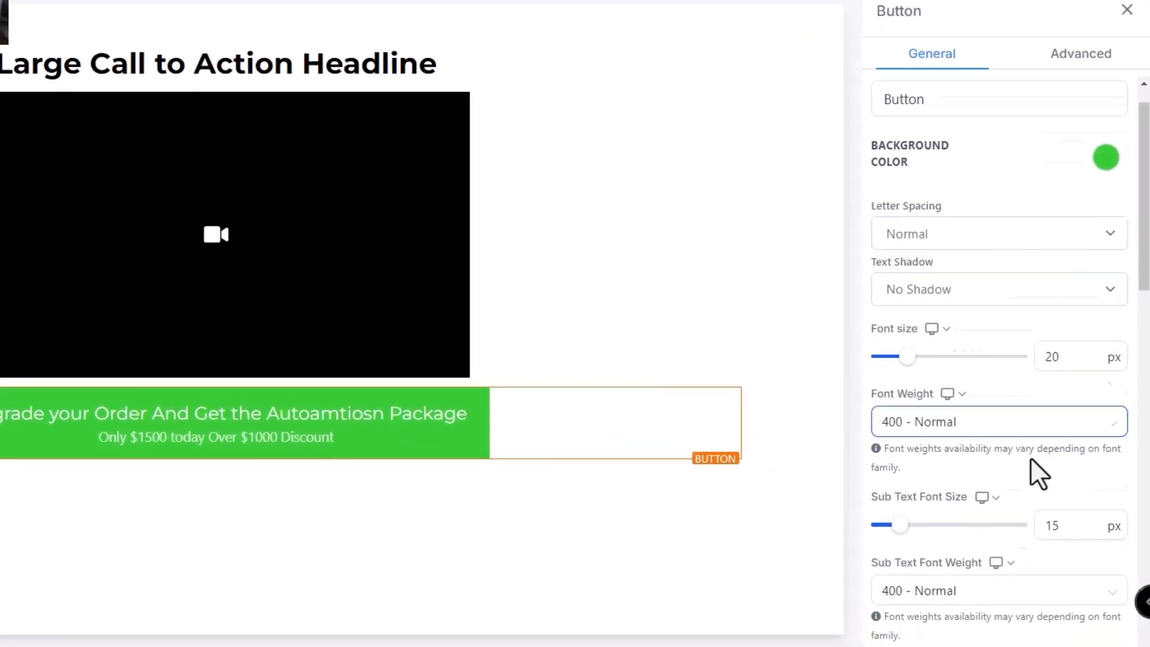
pyautogui.scroll(-5, 1064, 480)
pyautogui.scroll(-10, 1048, 401)
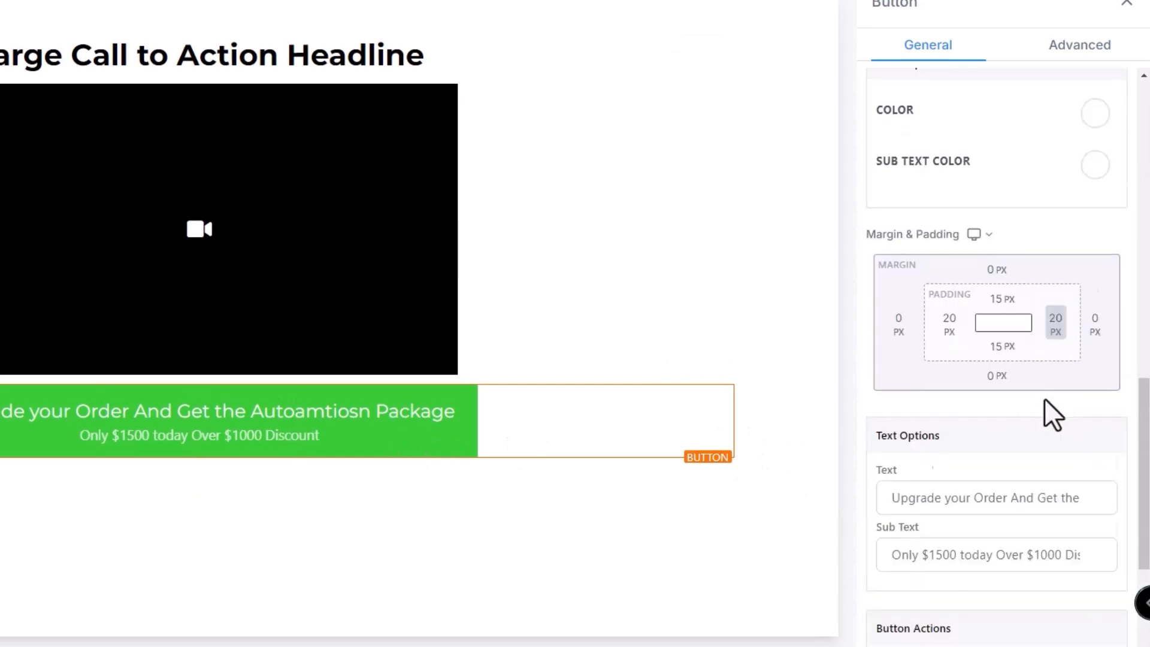
pyautogui.click(1002, 508)
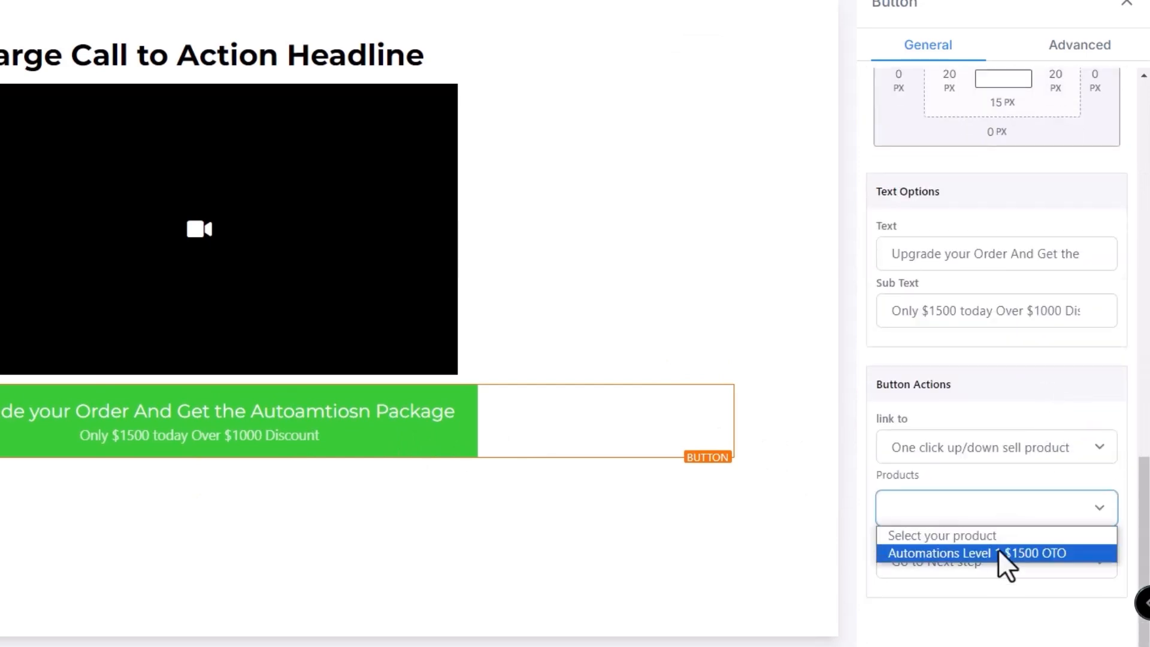
pyautogui.click(998, 552)
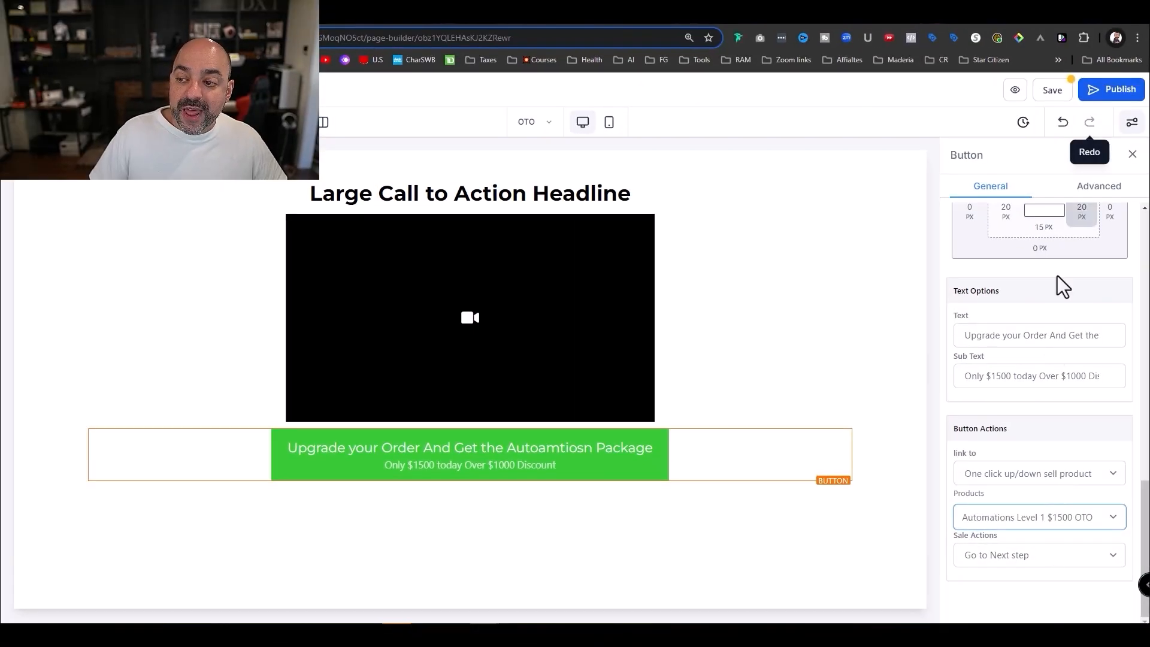
pyautogui.click(1019, 563)
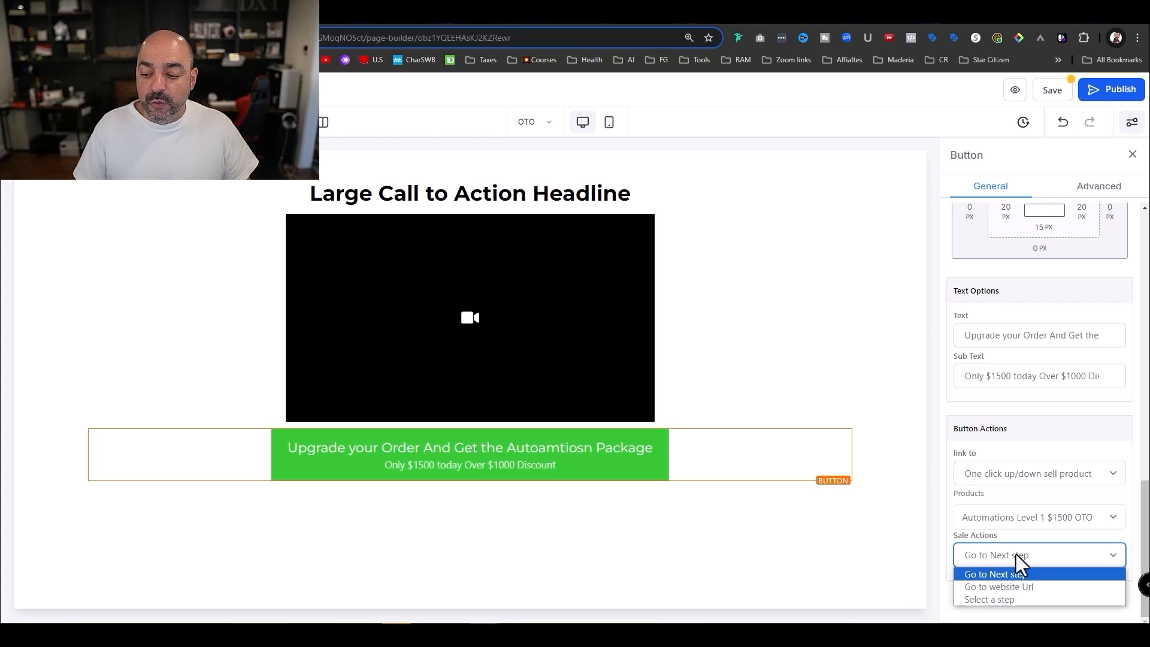
pyautogui.click(1019, 562)
pyautogui.click(1019, 561)
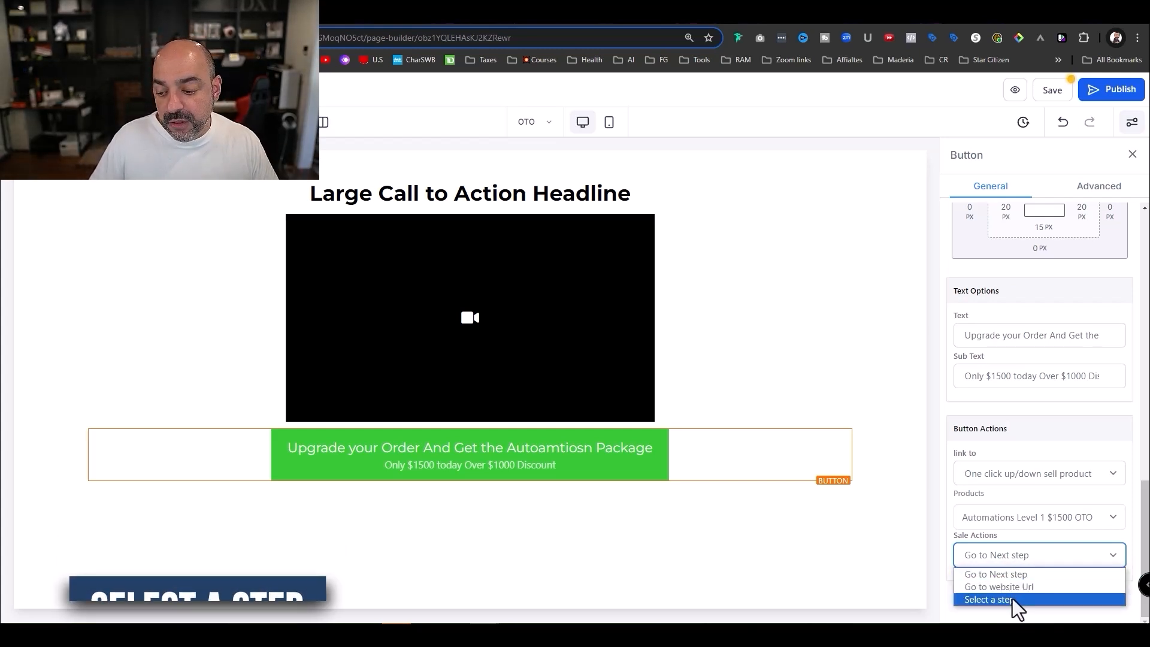
pyautogui.click(1011, 575)
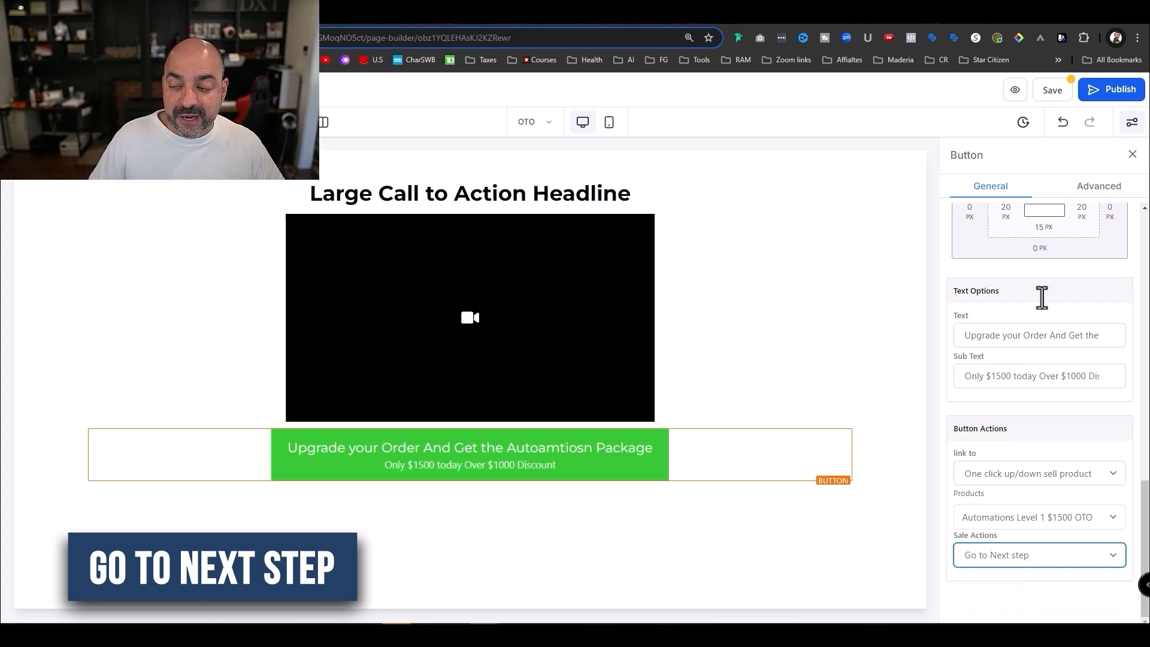
pyautogui.click(1060, 91)
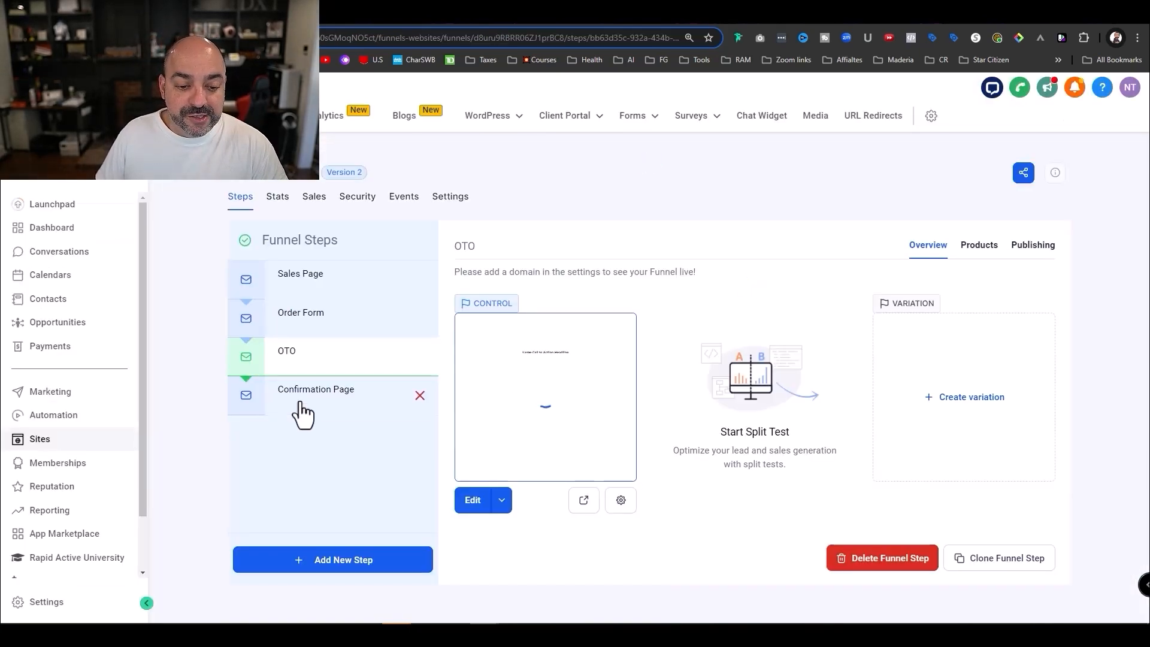
# - Start the Confirmation Page step's page from a blank design
pyautogui.click(303, 407)
pyautogui.click(316, 362)
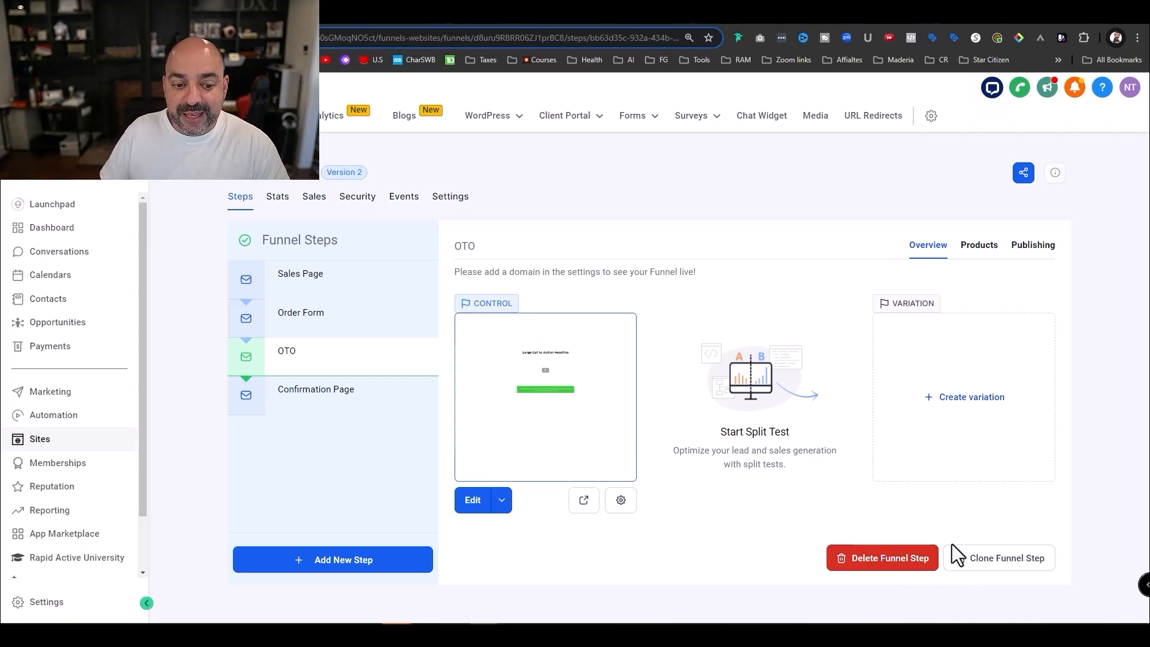
pyautogui.click(349, 393)
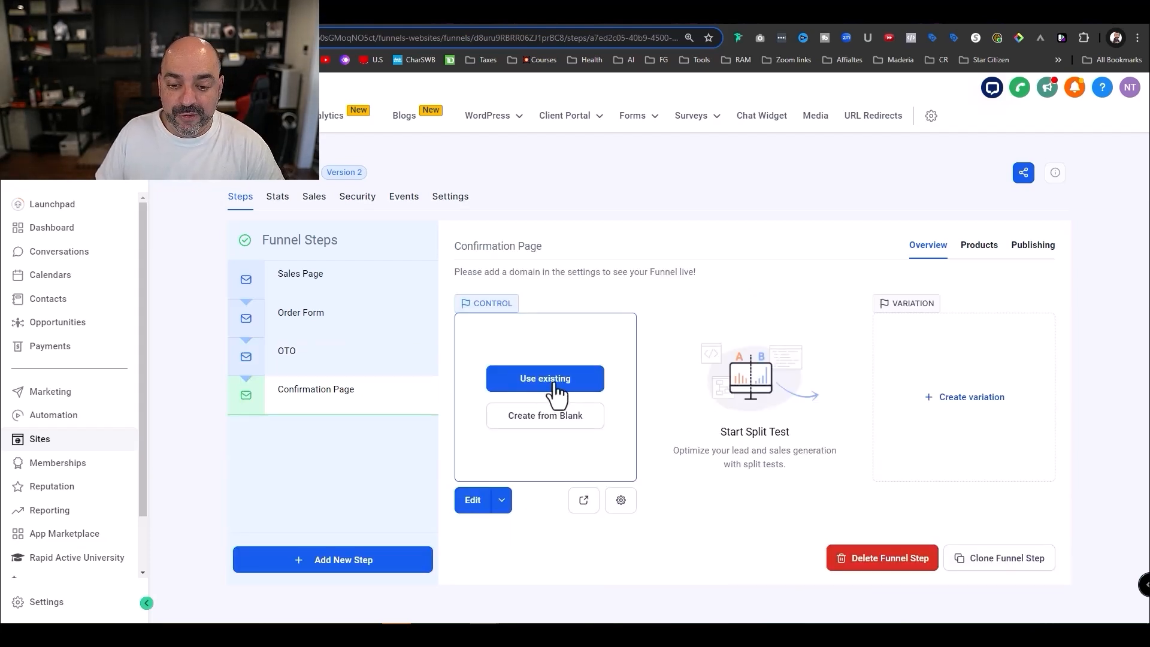
pyautogui.click(553, 408)
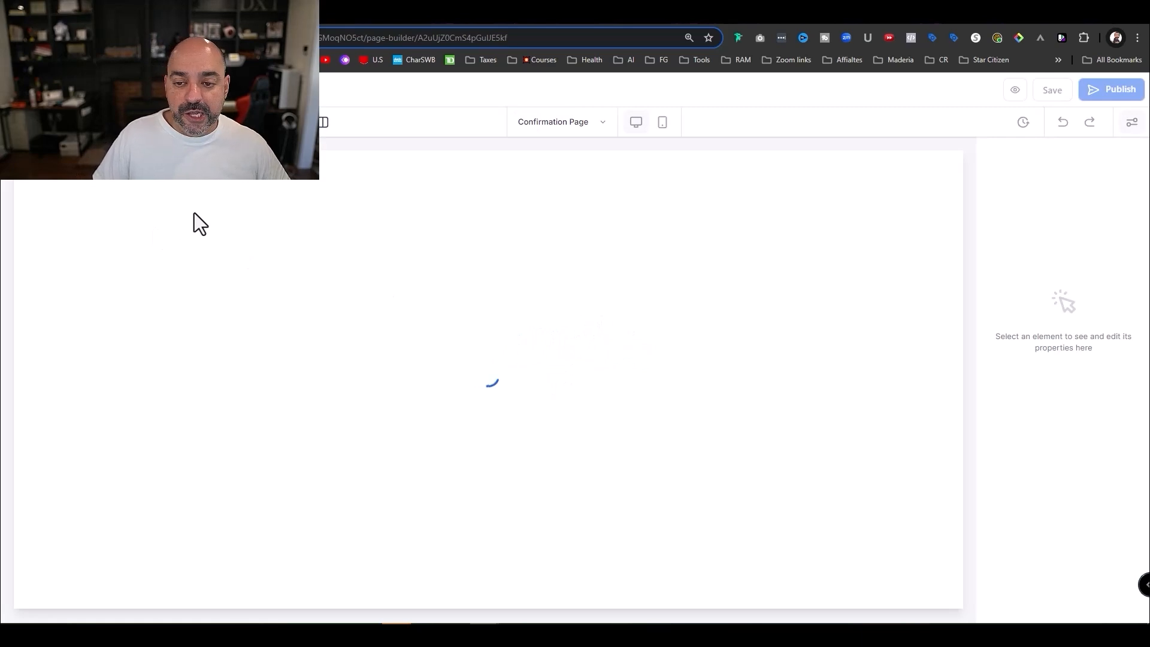
# - Add a Full Width section, one-column row, Headline and Order Confirmation element to the page
pyautogui.moveTo(179, 219); pyautogui.dragTo(470, 214)
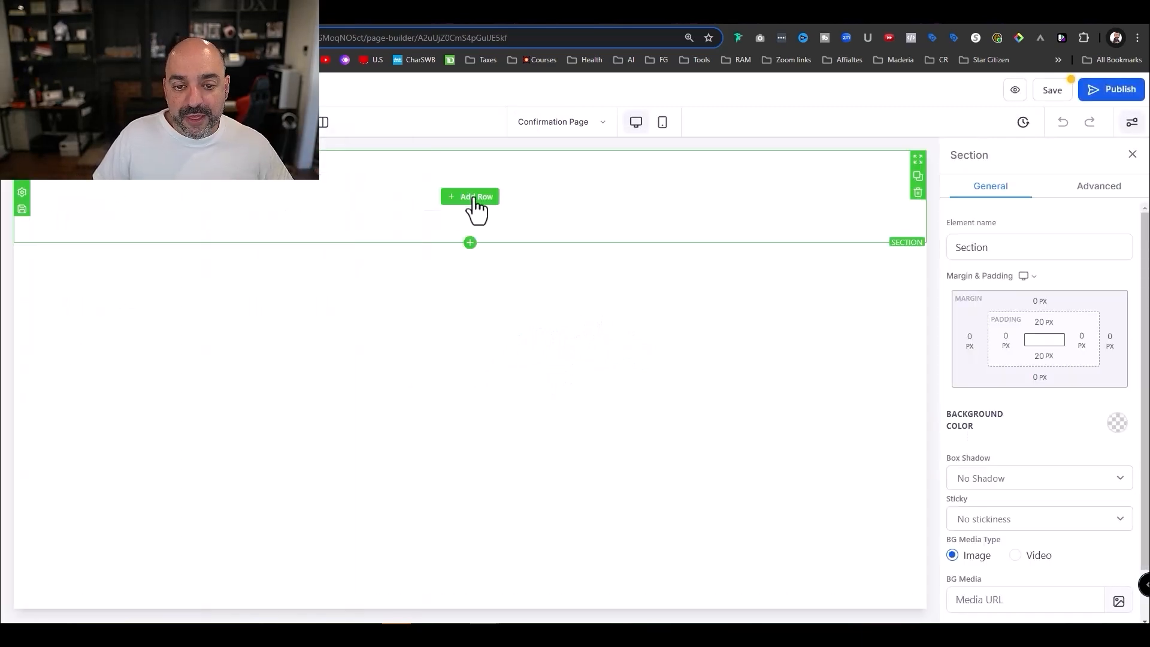
pyautogui.click(472, 210)
pyautogui.moveTo(257, 236); pyautogui.dragTo(482, 219)
pyautogui.click(479, 214)
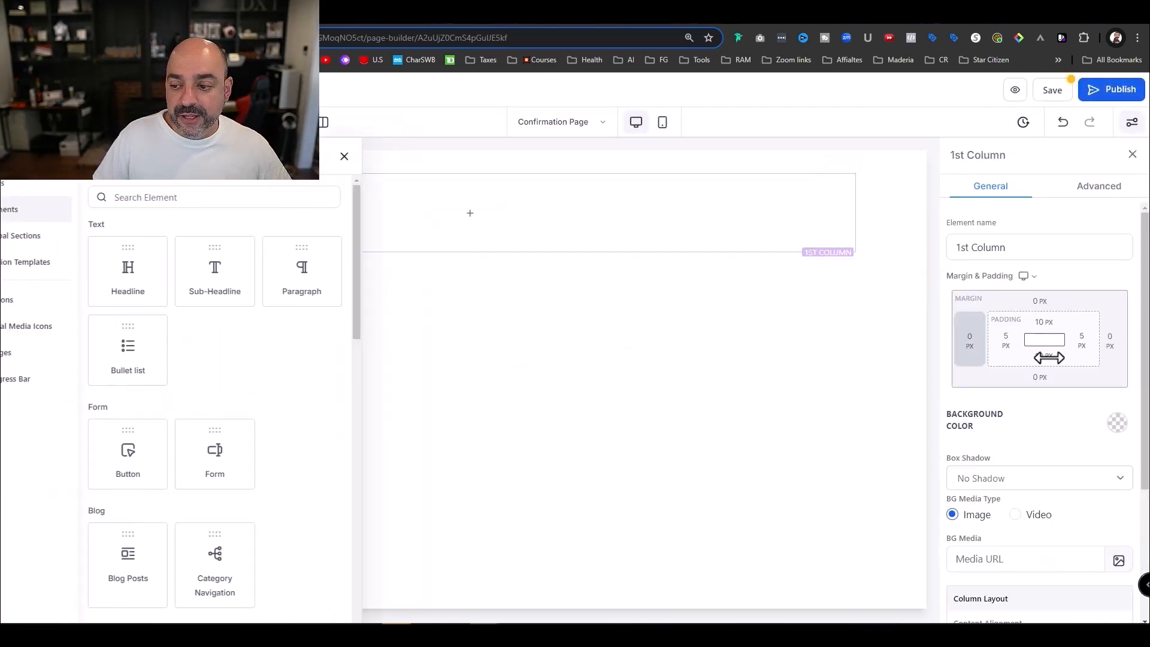
pyautogui.moveTo(165, 288); pyautogui.dragTo(501, 243)
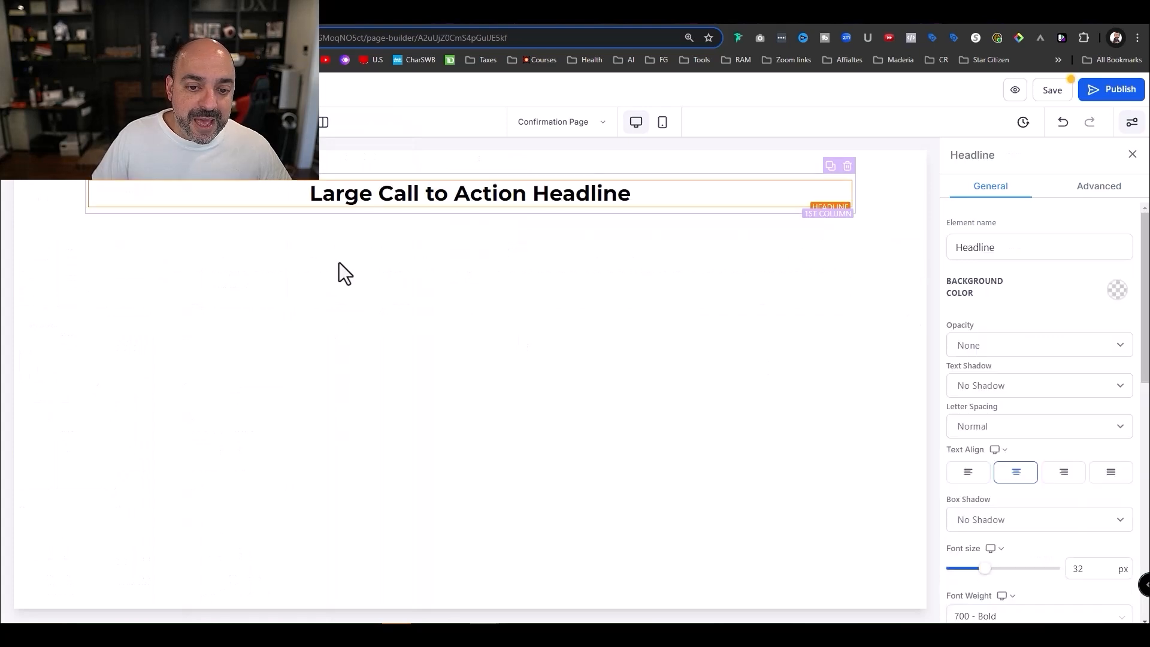
pyautogui.scroll(-10, 206, 332)
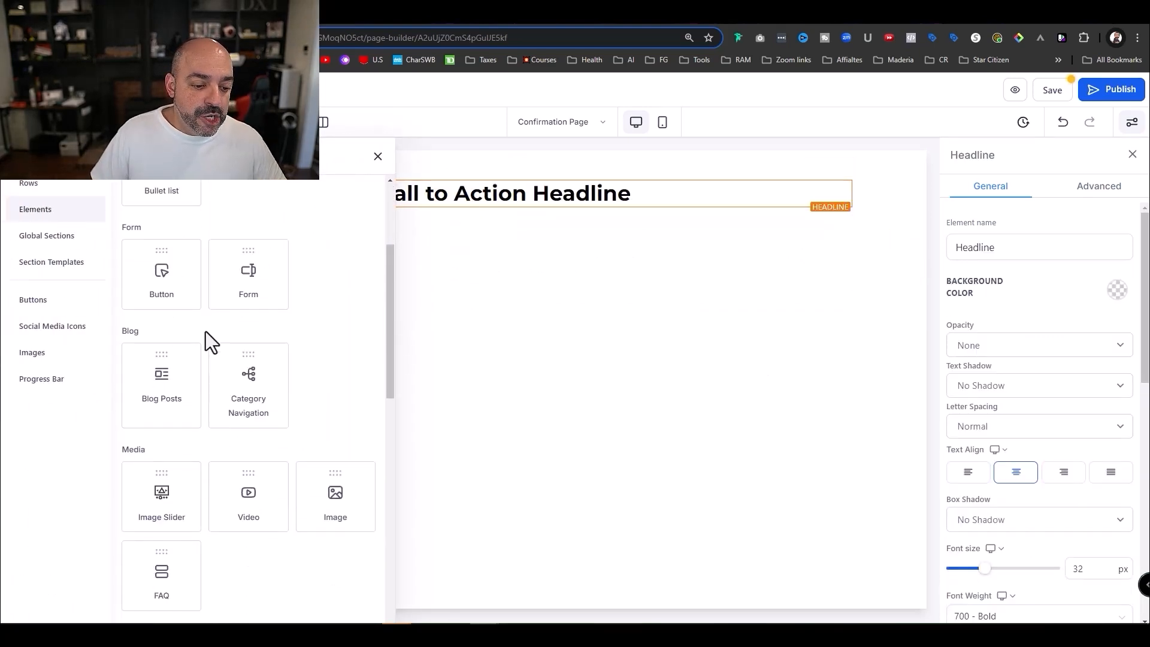
pyautogui.scroll(-3, 237, 425)
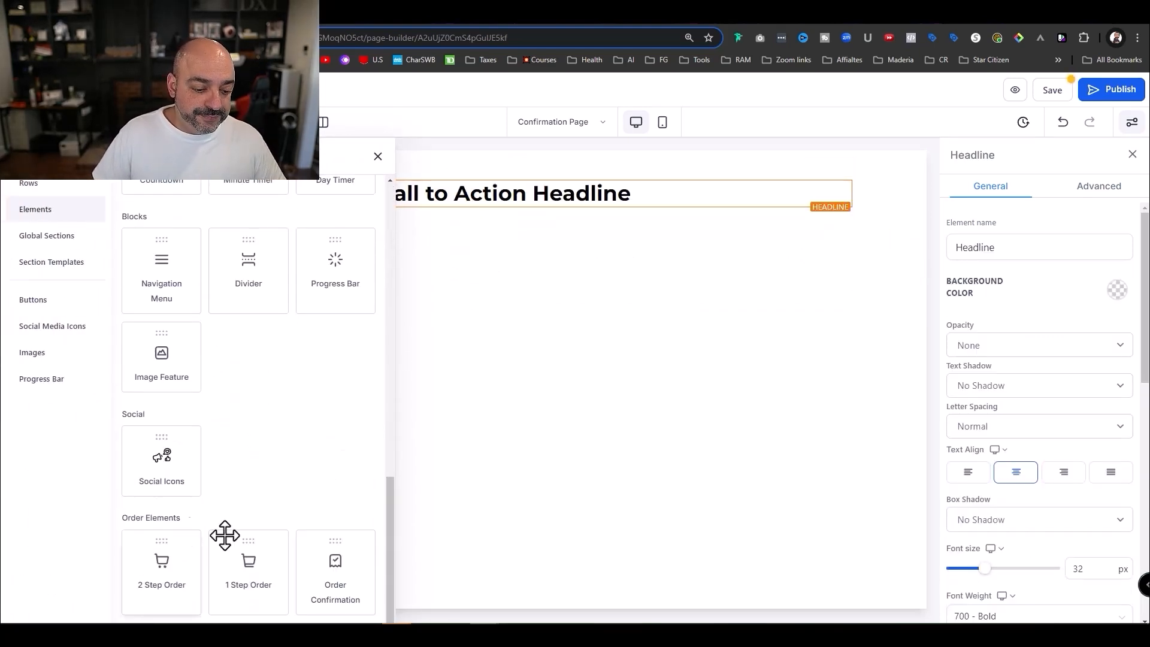
pyautogui.moveTo(334, 570); pyautogui.dragTo(476, 340)
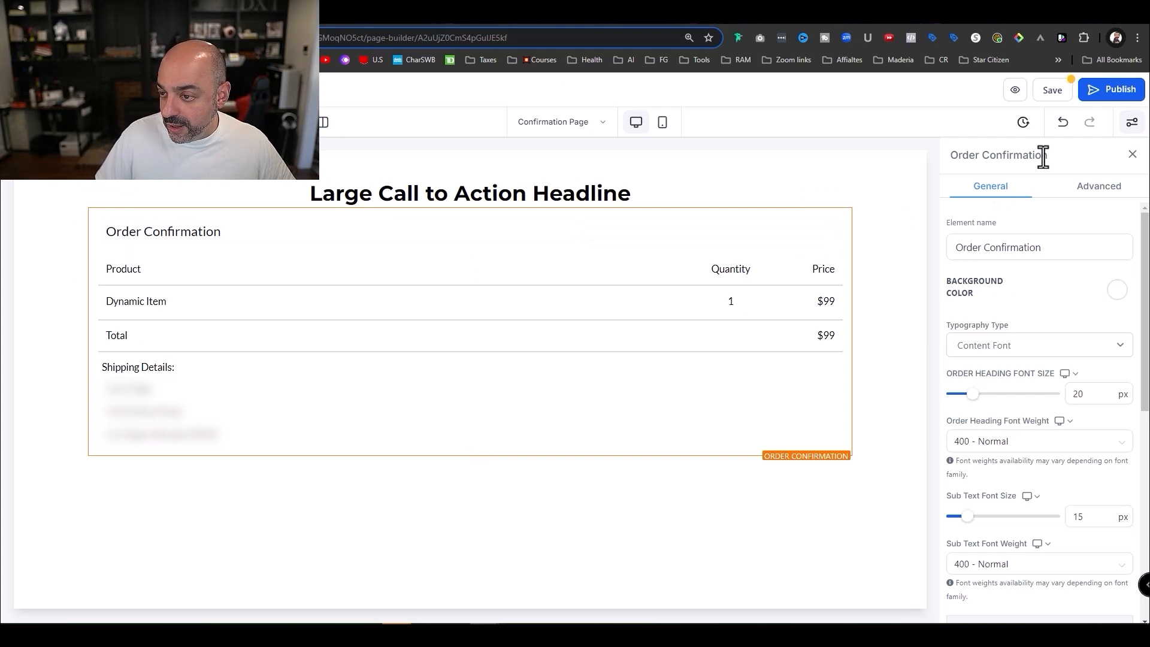
# - Set the order summary's Toggle Shipping Details to Hide Shipping Details and save the page
pyautogui.moveTo(964, 165); pyautogui.dragTo(950, 166)
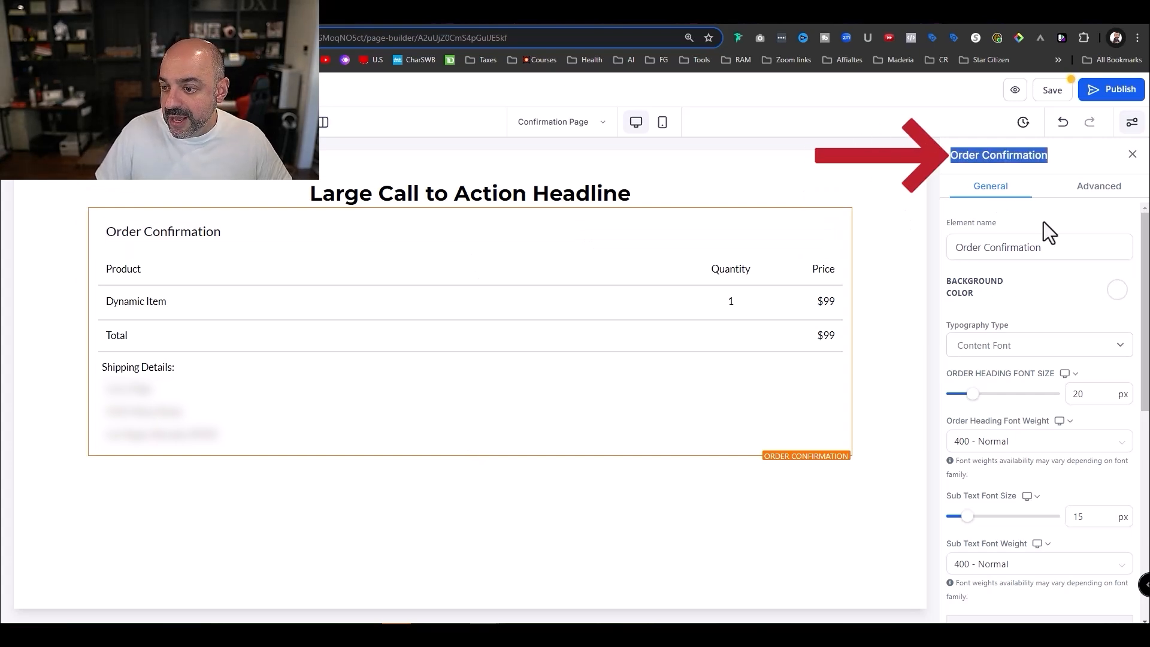
pyautogui.scroll(-2, 1044, 226)
pyautogui.scroll(3, 1042, 227)
pyautogui.scroll(-5, 1034, 231)
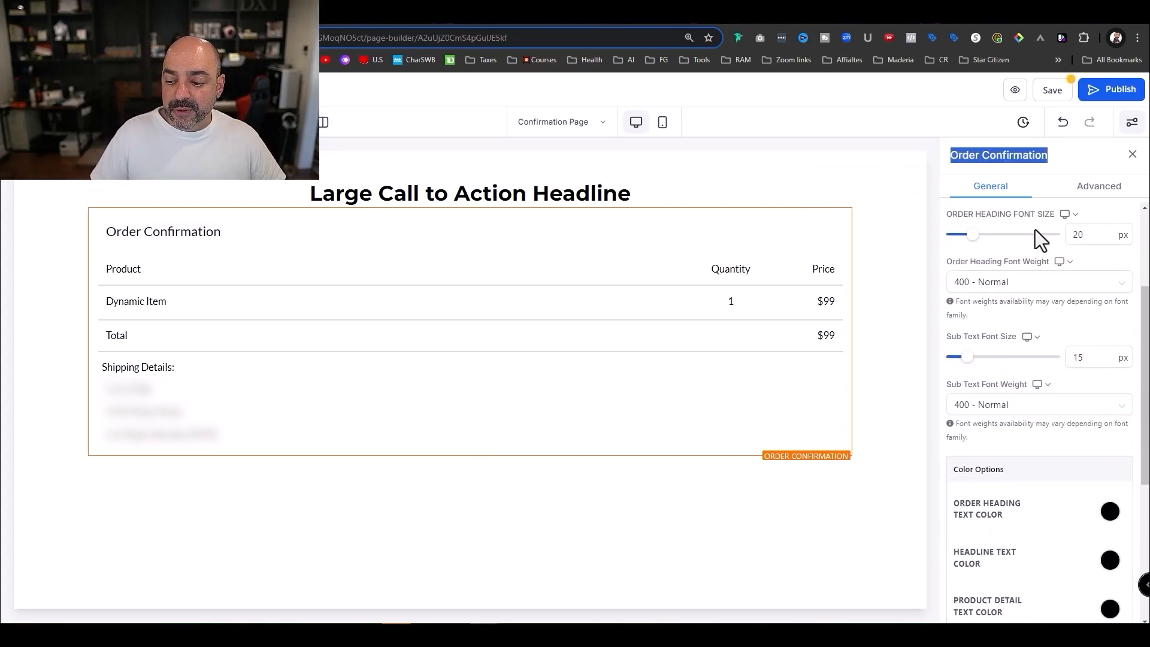
pyautogui.scroll(-2, 1035, 234)
pyautogui.scroll(7, 1040, 251)
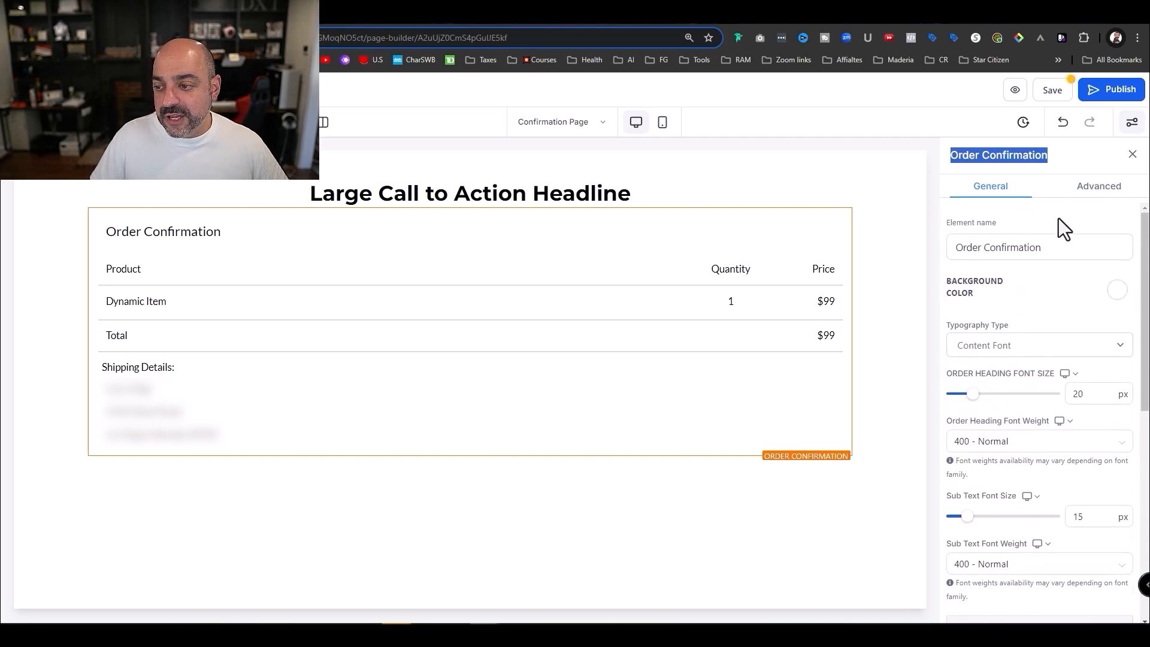
pyautogui.click(1098, 185)
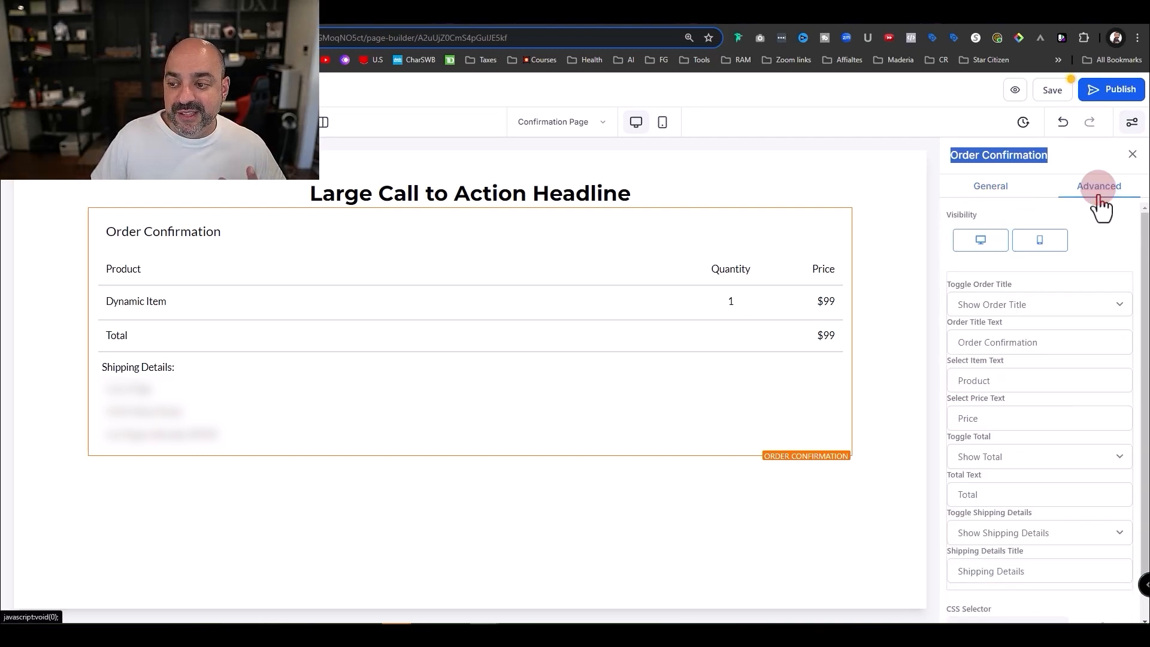
pyautogui.scroll(-1, 1072, 307)
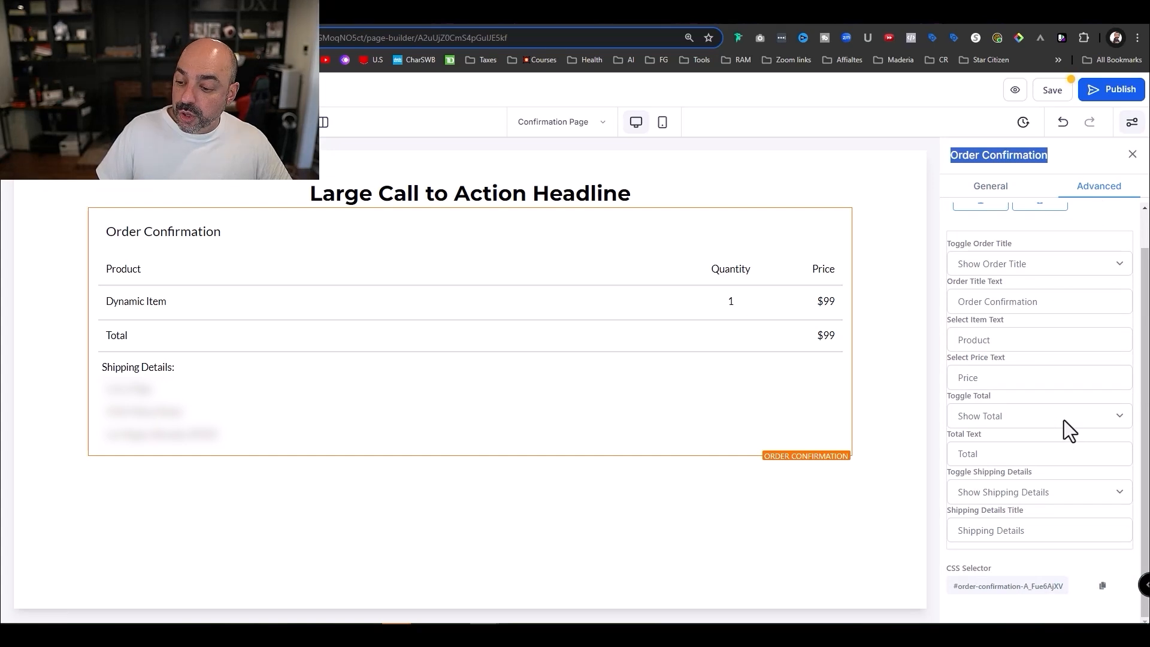
pyautogui.click(1066, 492)
pyautogui.click(1052, 522)
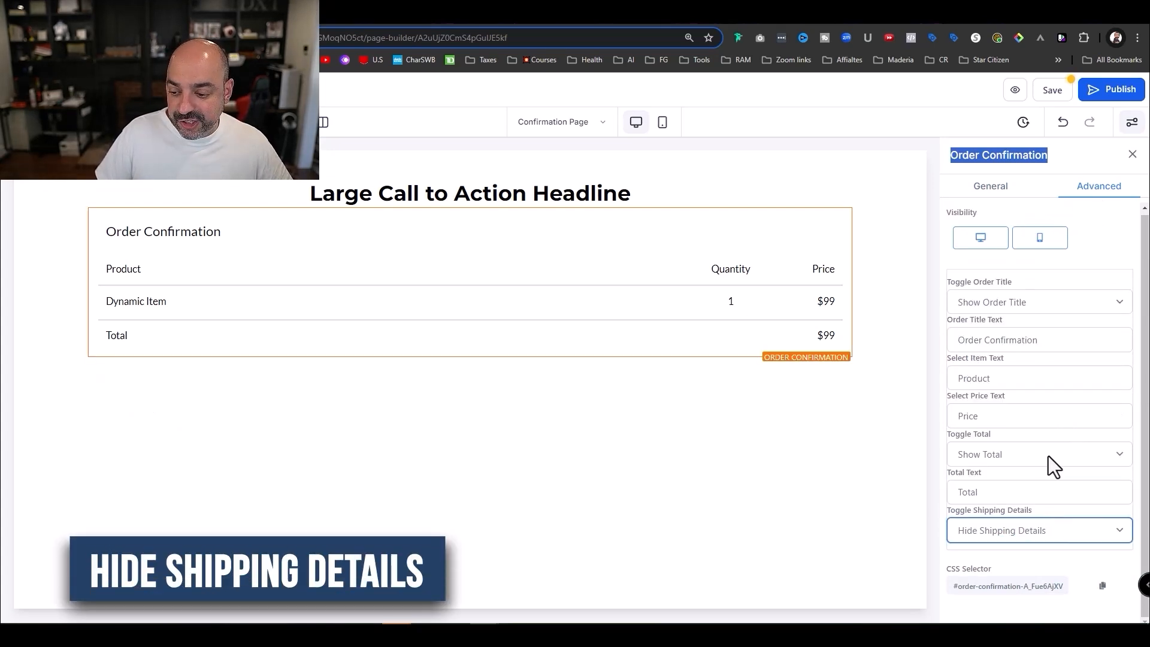
pyautogui.click(1051, 91)
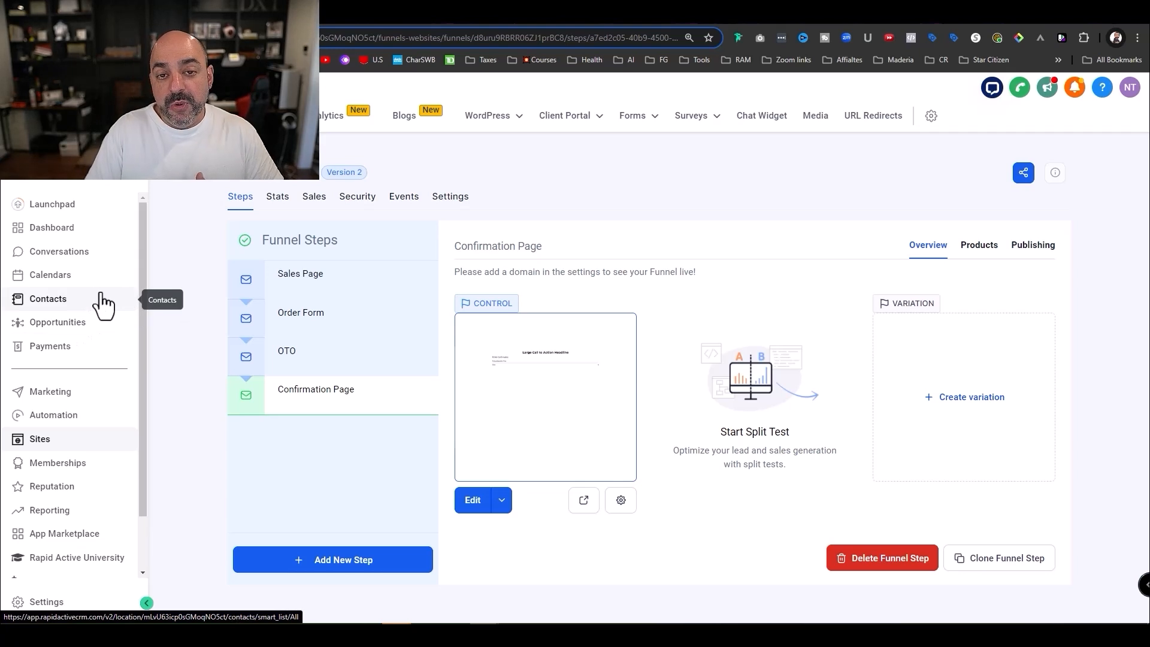
# - Go to Opportunities and show the Pipelines list
pyautogui.click(98, 325)
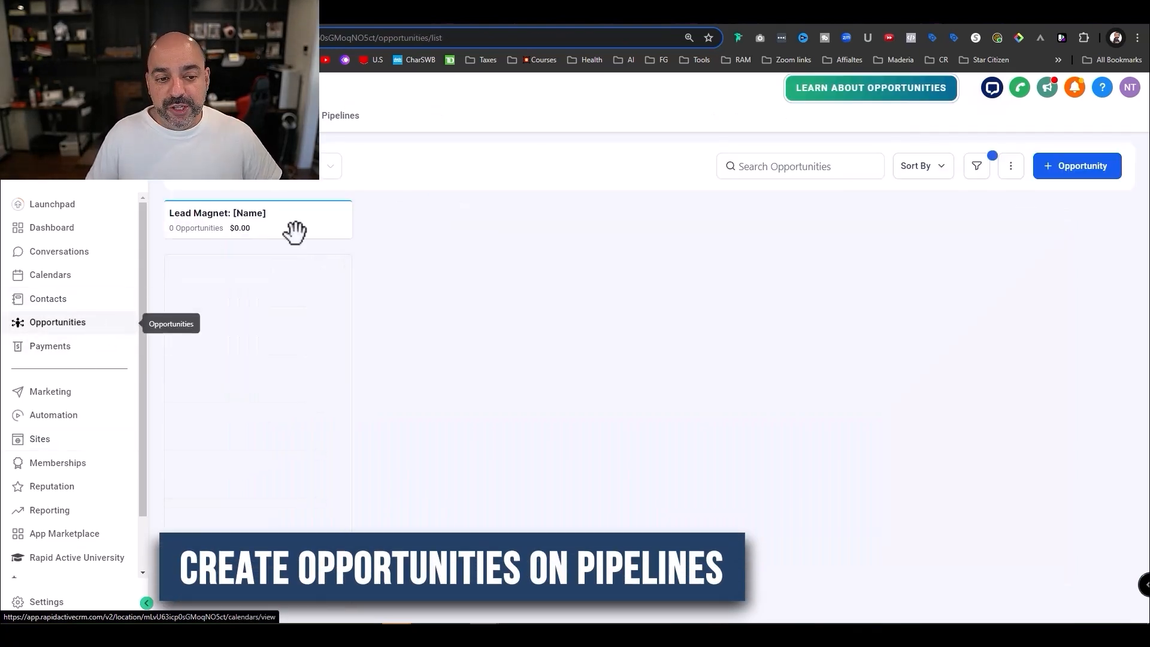
pyautogui.click(335, 120)
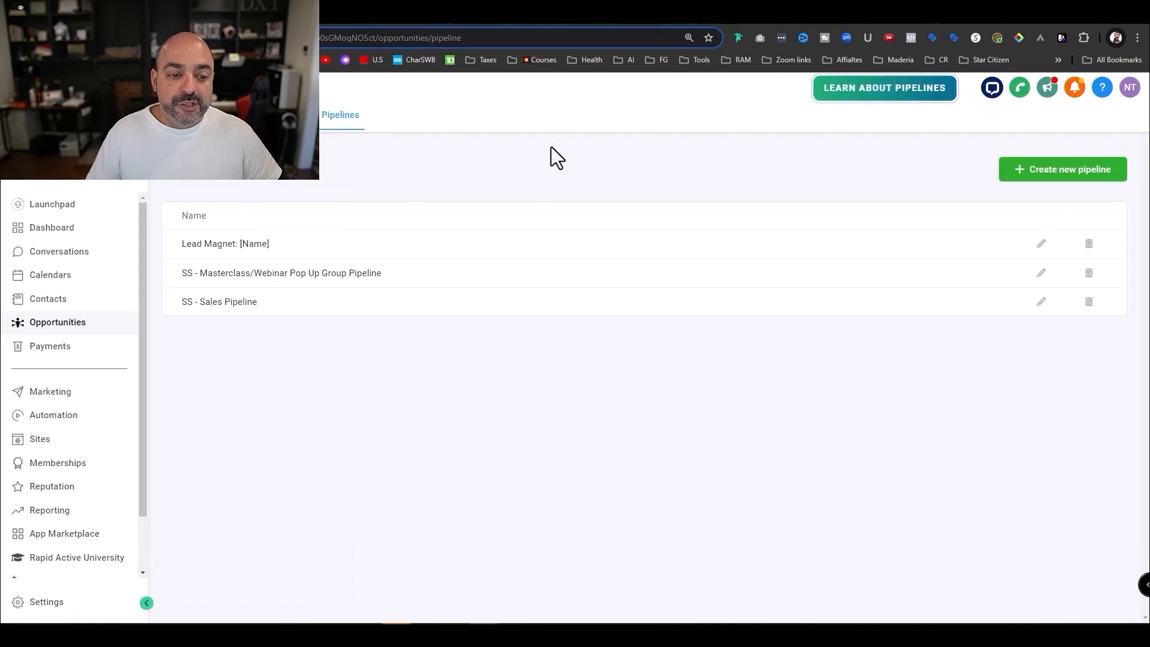
# - Start a new pipeline named 'Website Design'
pyautogui.click(1085, 180)
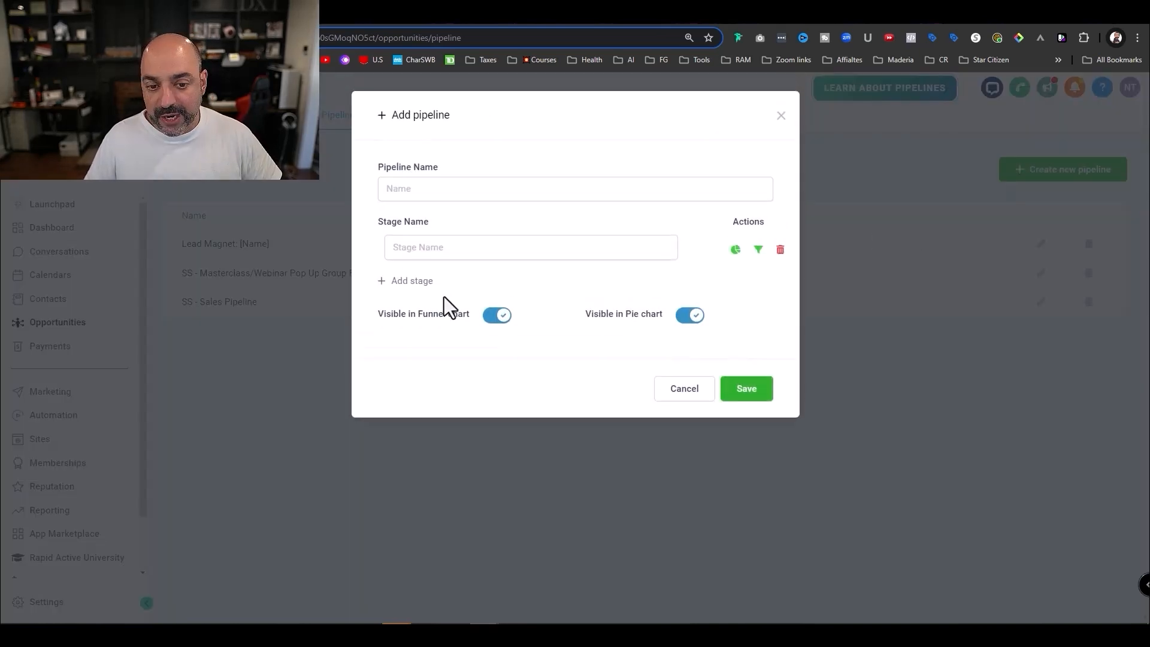
pyautogui.click(449, 186)
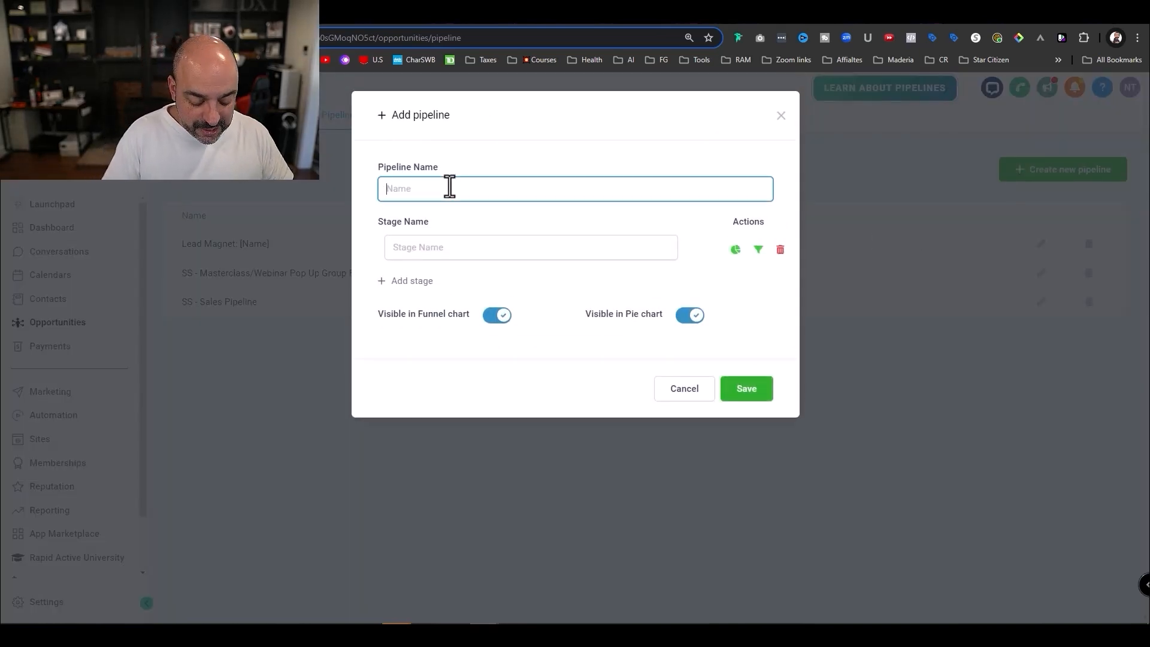
pyautogui.write('Website Design')
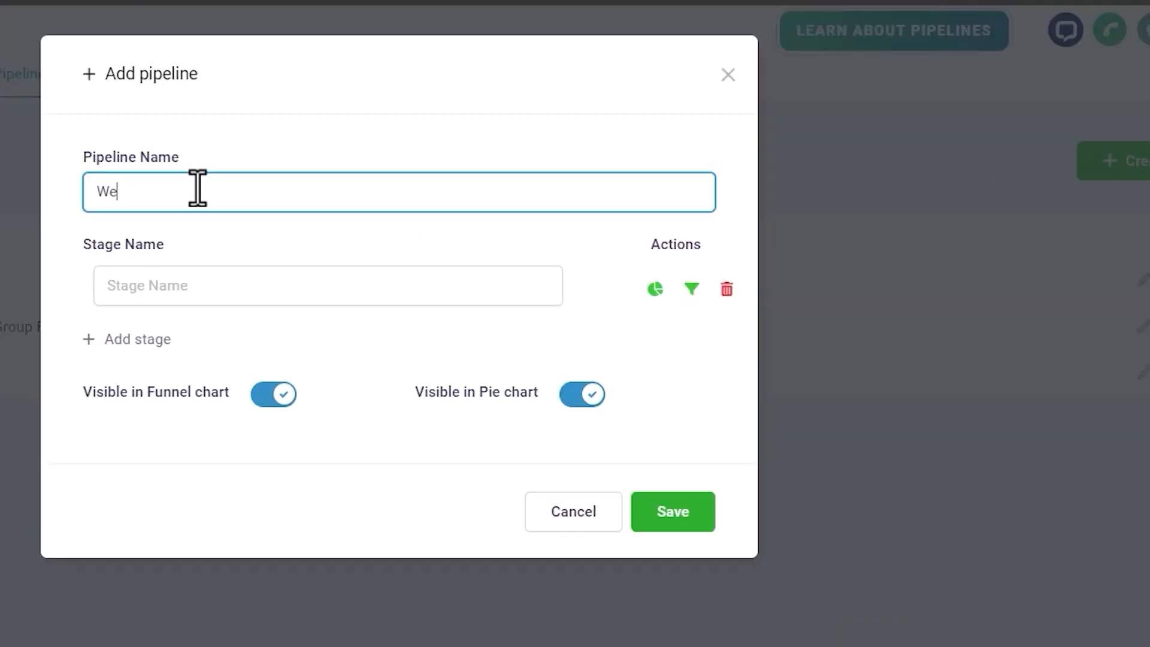
# - Add stages 'Abandoned Cart' and 'Website Design Level 1', plus an empty third stage
pyautogui.click(303, 273)
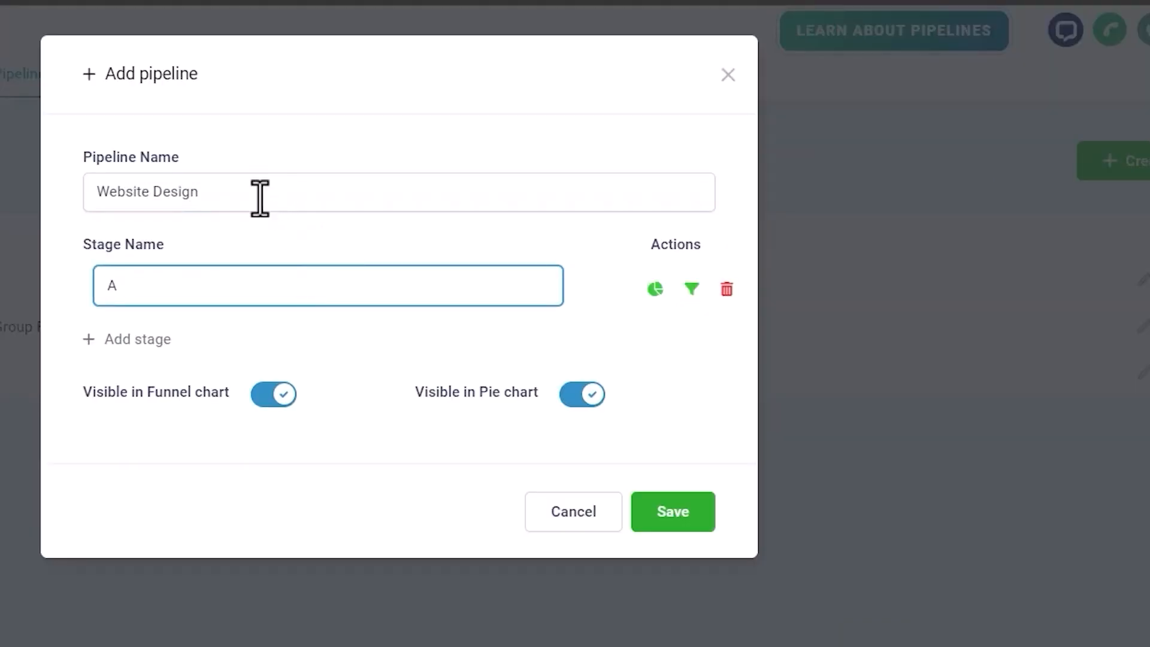
pyautogui.write('Ab')
pyautogui.write('andoned Cart')
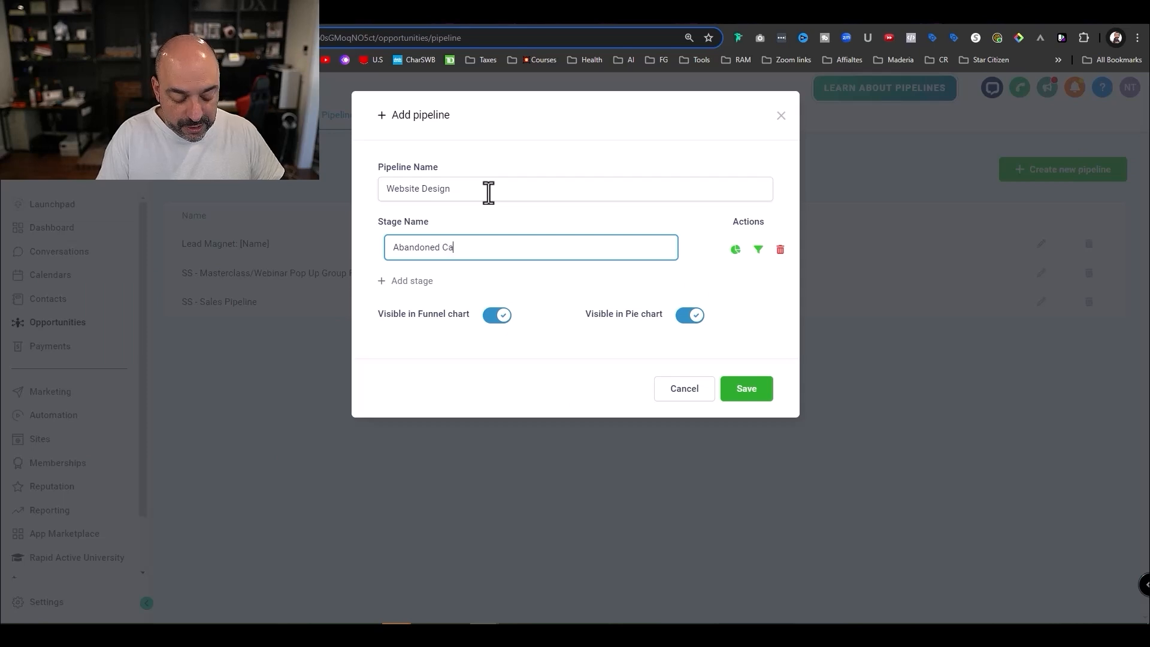
pyautogui.click(419, 279)
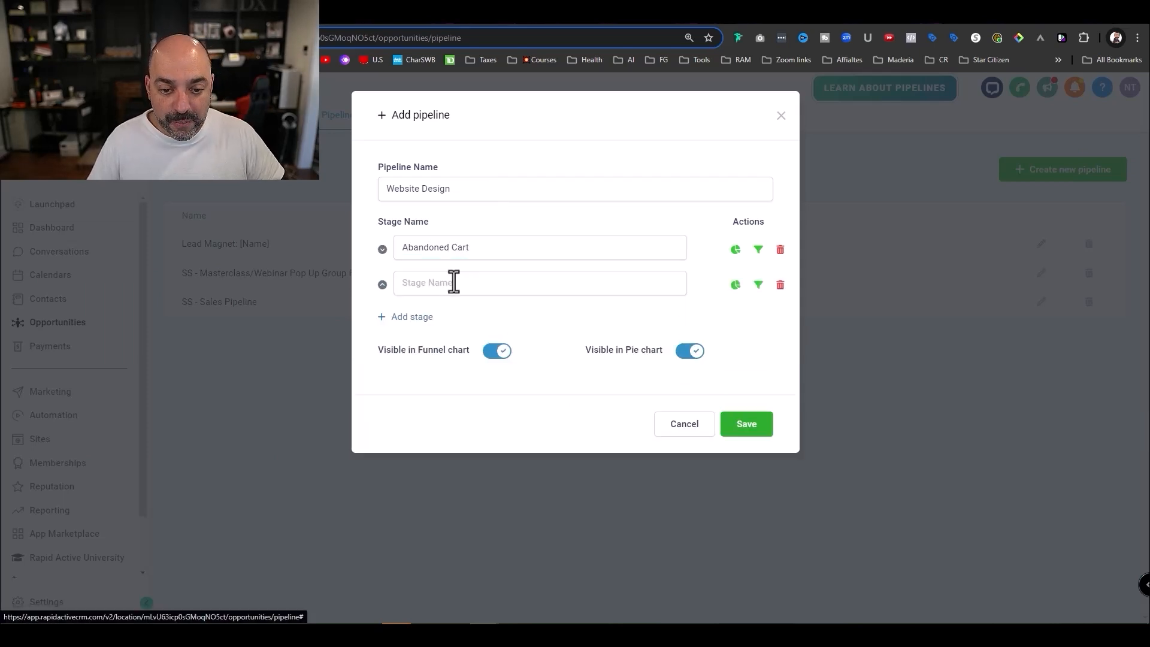
pyautogui.click(461, 282)
pyautogui.write('We')
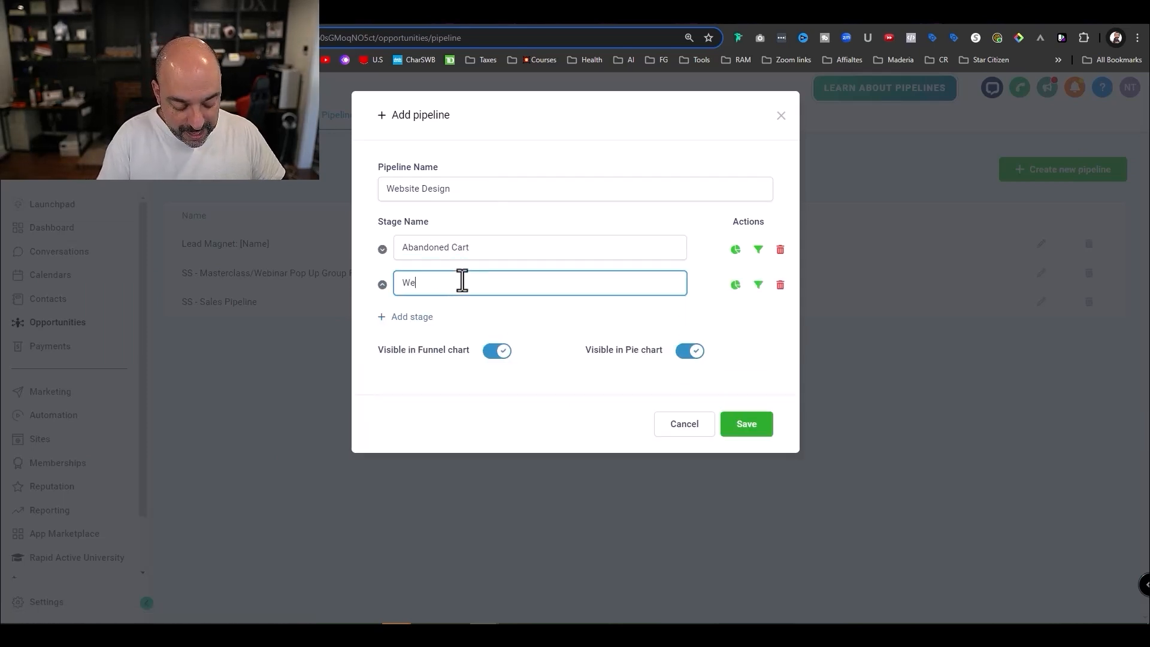
pyautogui.write('bsite Design Level 1')
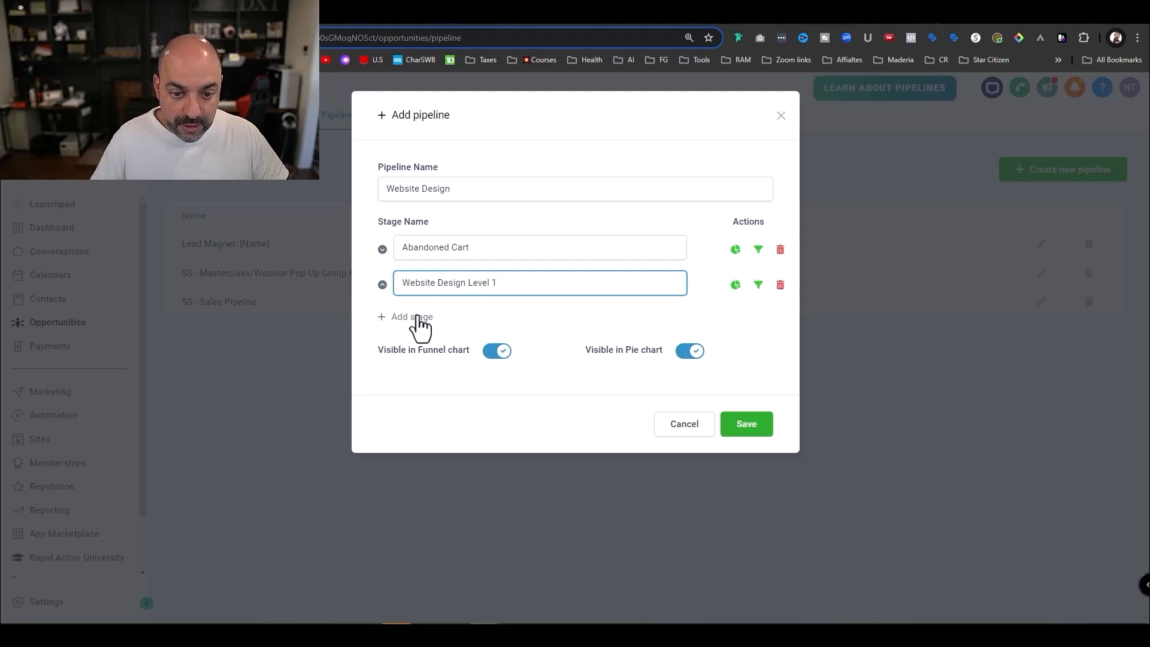
pyautogui.click(420, 317)
pyautogui.click(439, 319)
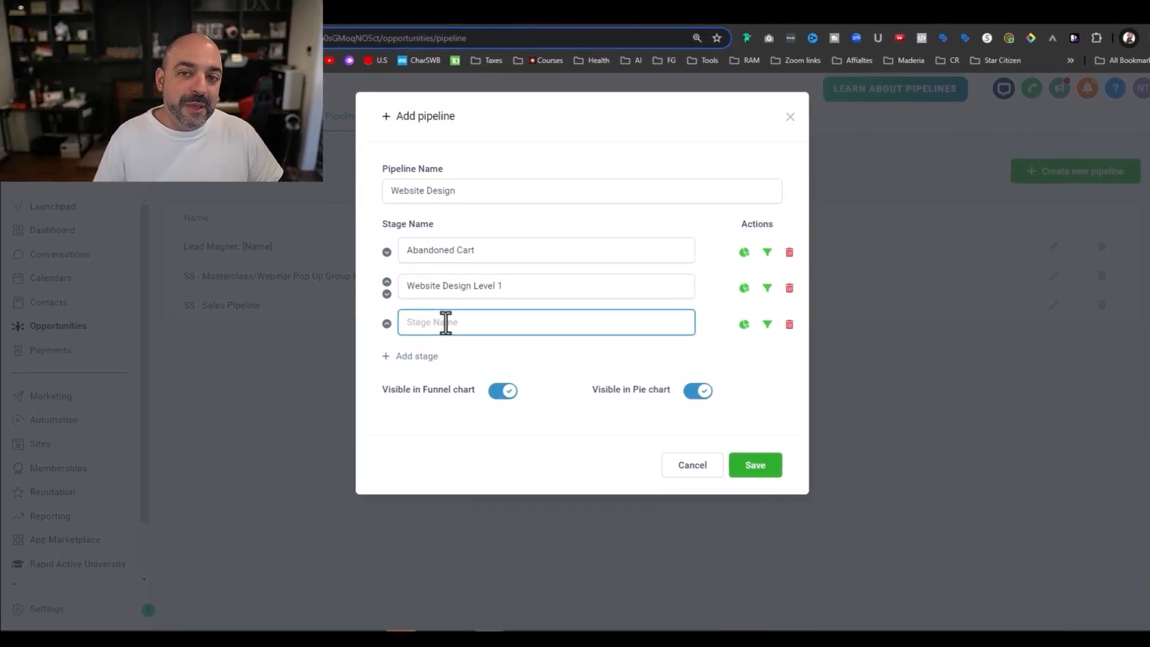
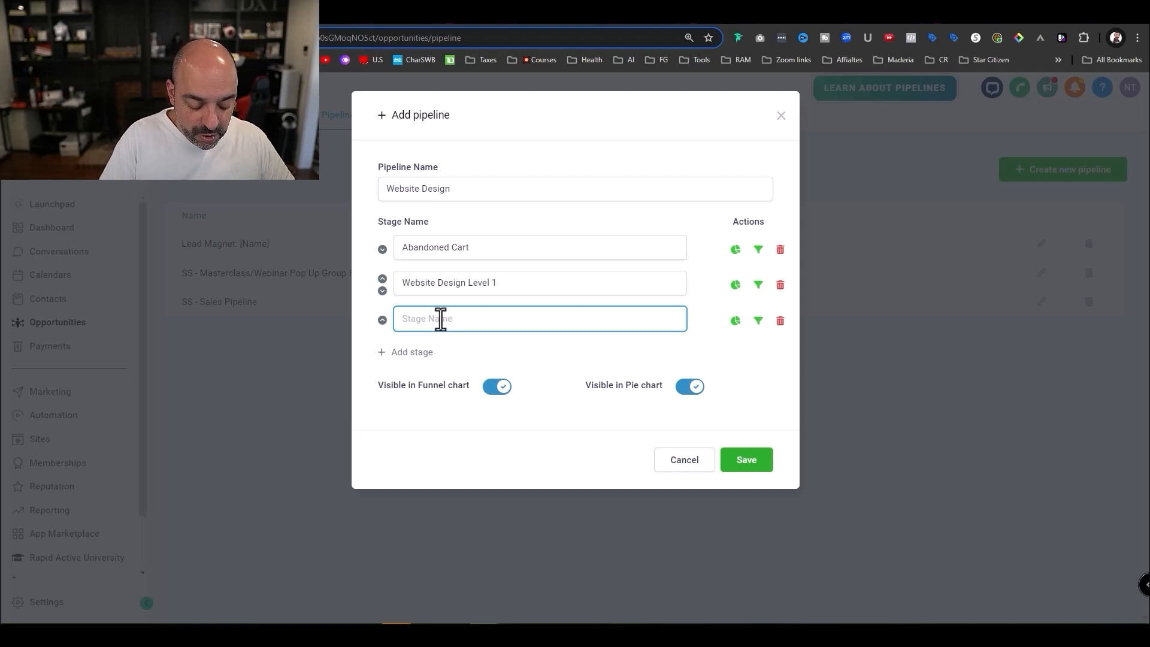
# - Name the third stage 'Automations Level 1' and save the Website Design pipeline
pyautogui.press('BackSpace')
pyautogui.press('BackSpace')
pyautogui.press('BackSpace')
pyautogui.press('BackSpace')
pyautogui.write('mations Level 1')
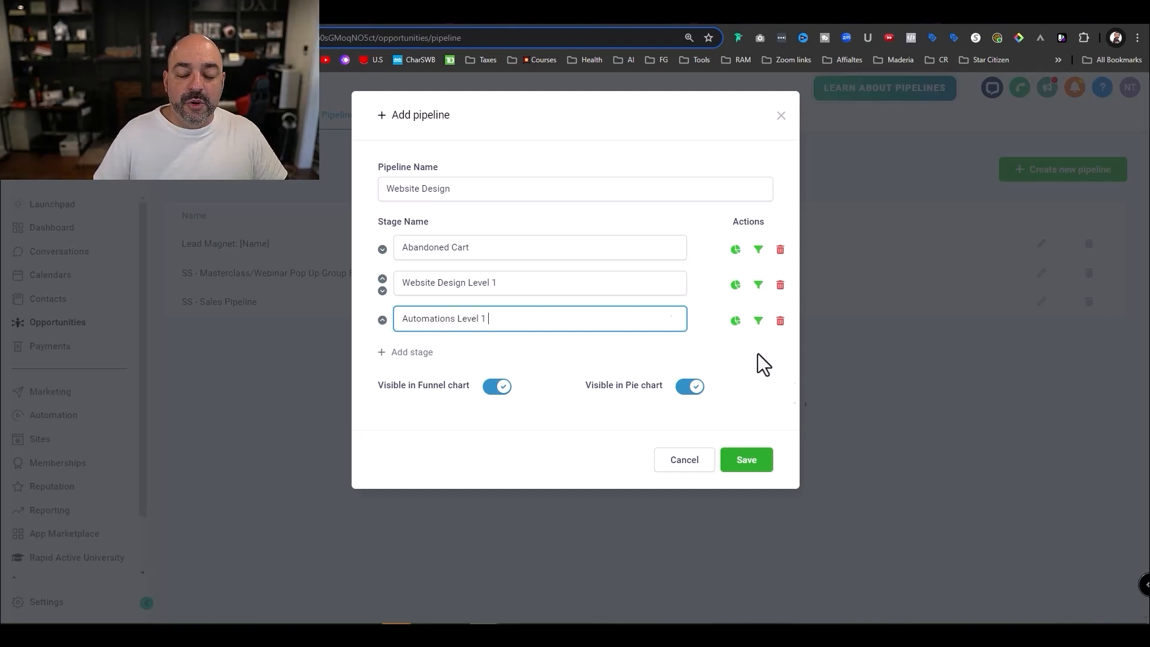
pyautogui.click(764, 460)
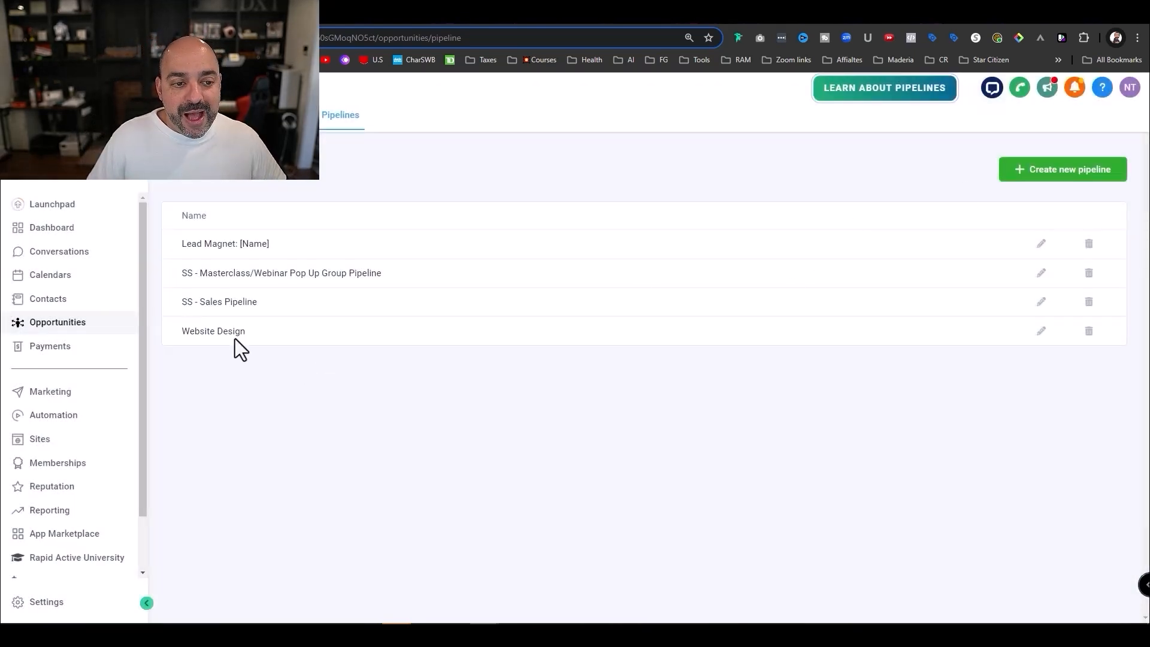
# - View the Website Design pipeline board in Opportunities, then open Settings
pyautogui.click(282, 115)
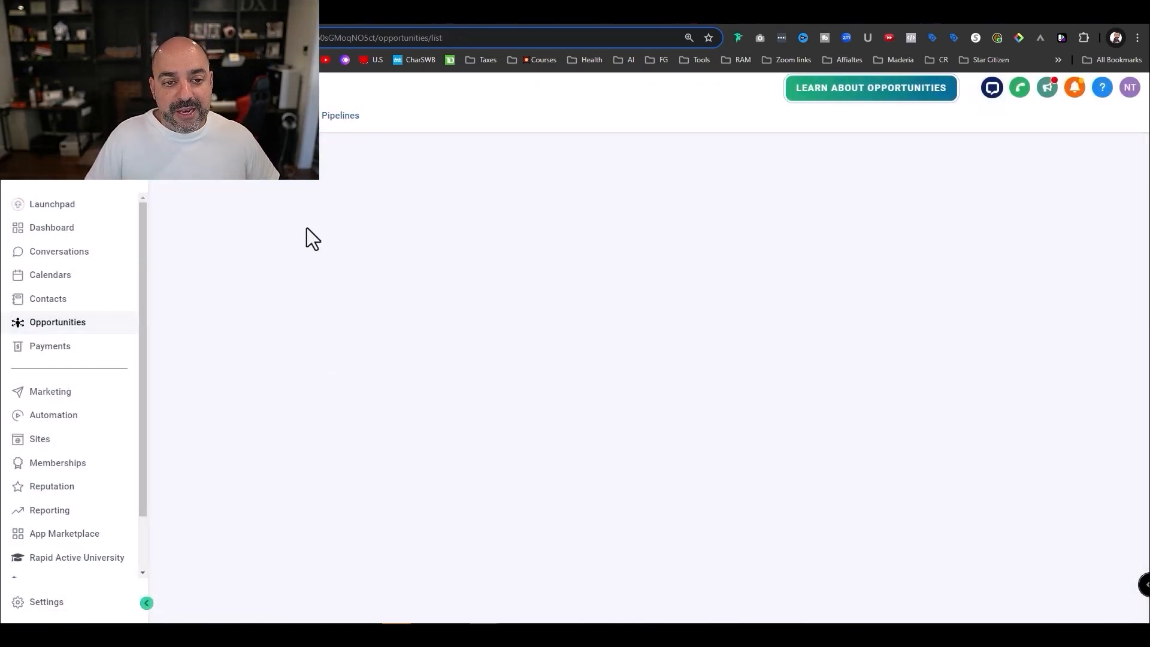
pyautogui.click(298, 182)
pyautogui.click(275, 275)
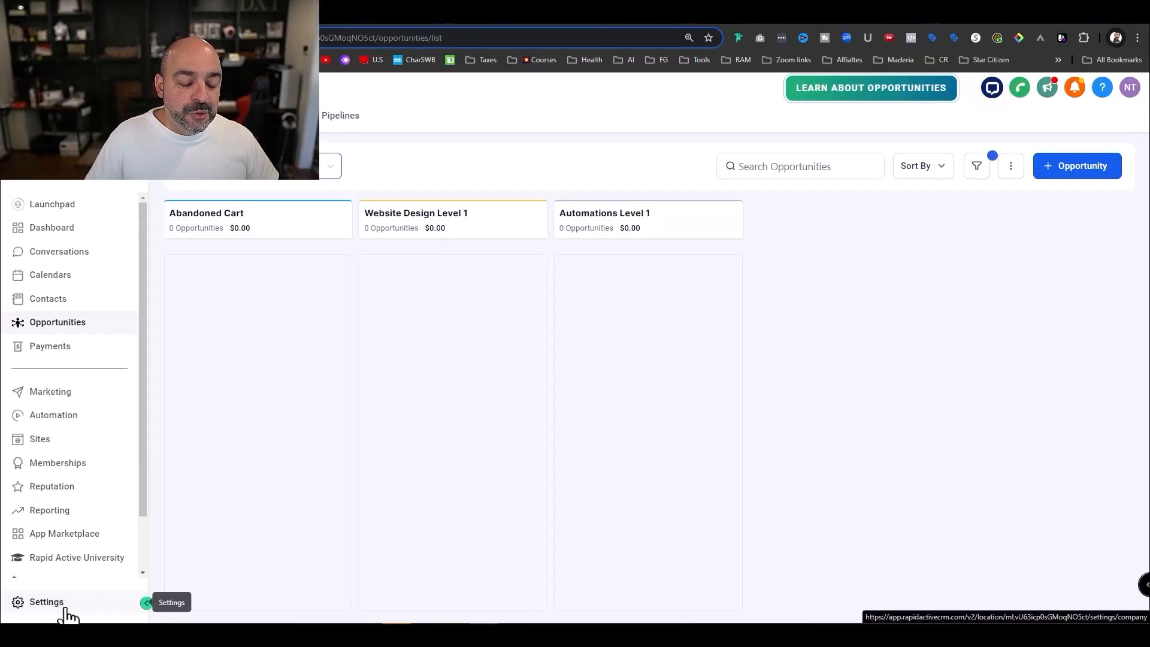
pyautogui.click(73, 609)
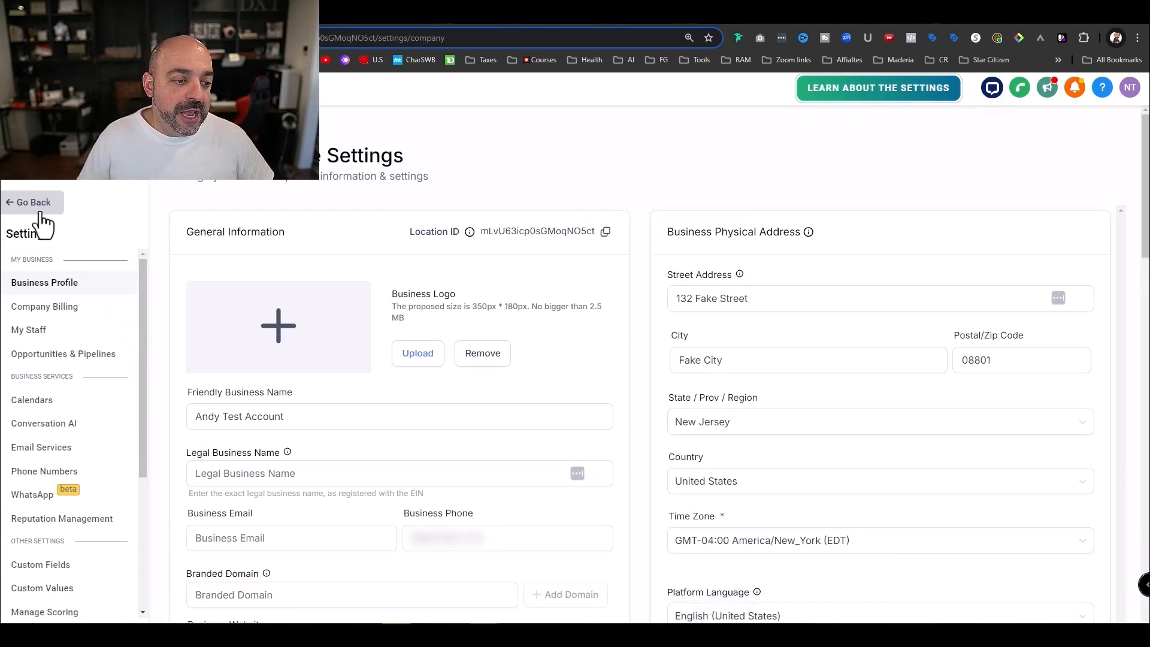
# - Open the Custom Fields page in Settings
pyautogui.click(36, 204)
pyautogui.click(42, 603)
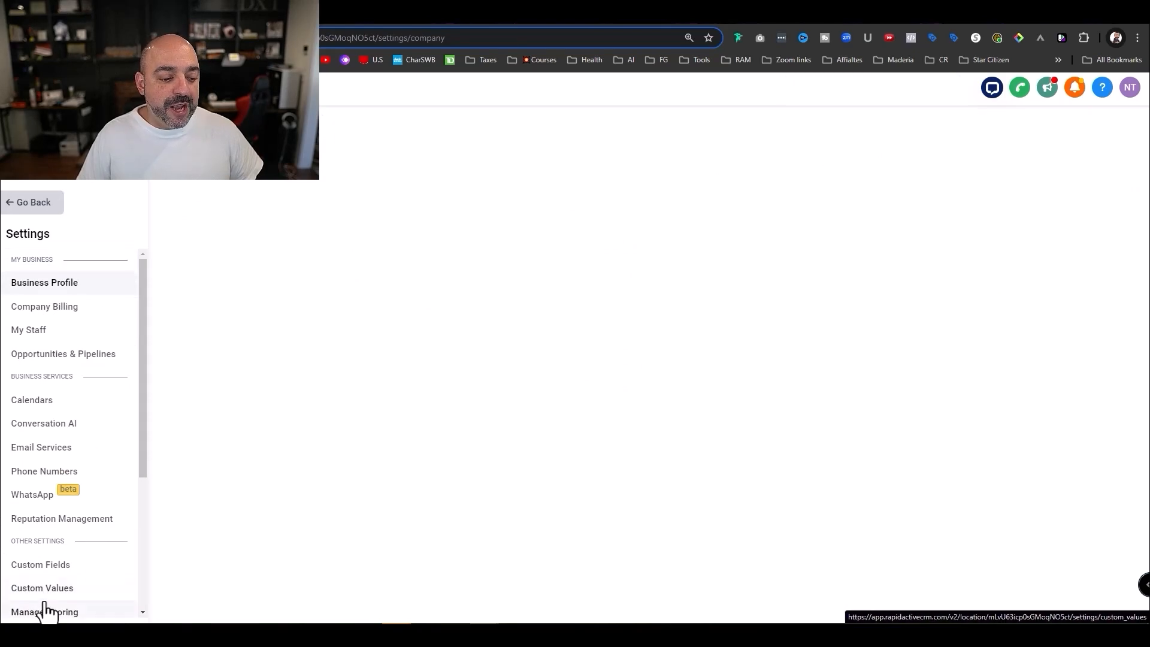
pyautogui.scroll(-3, 72, 419)
pyautogui.click(43, 387)
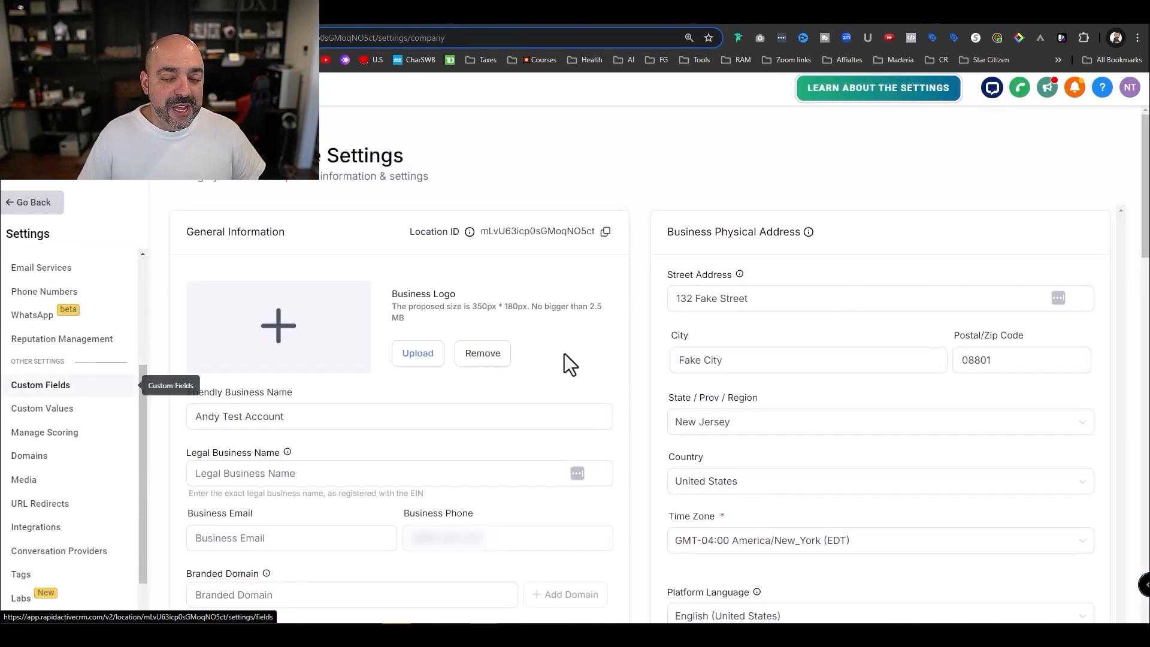
# - Add a monetary field 'Total Customer Purchase' in Additional Info, then go to Automation workflows
pyautogui.click(1073, 136)
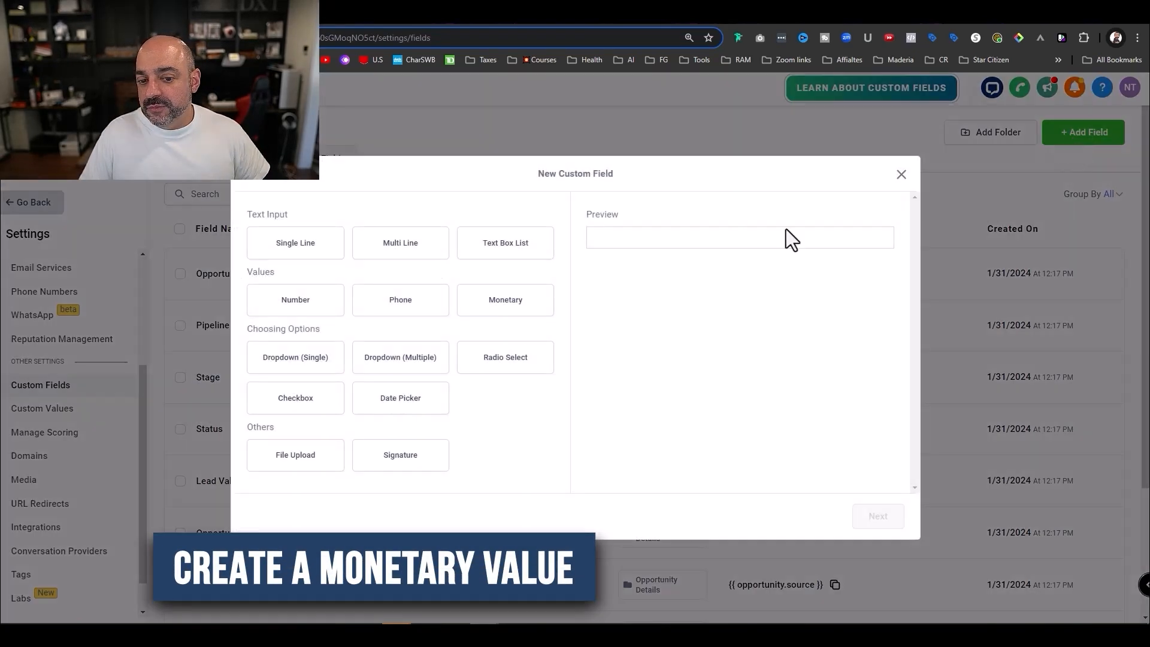
pyautogui.click(507, 306)
pyautogui.click(876, 520)
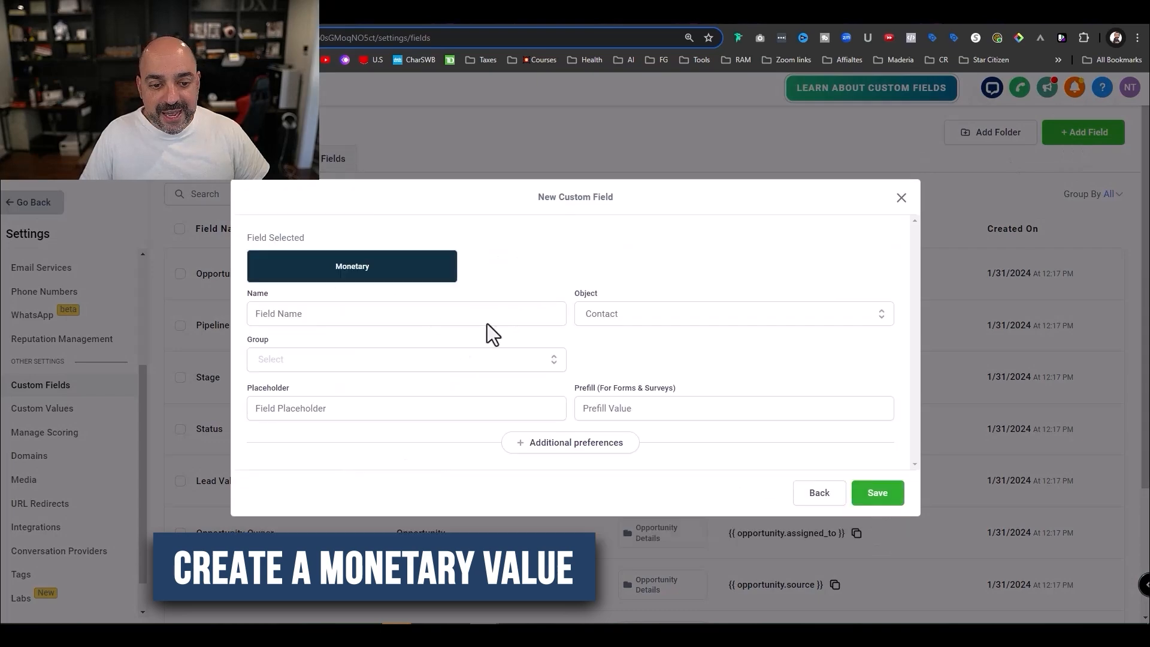
pyautogui.click(375, 315)
pyautogui.write('total')
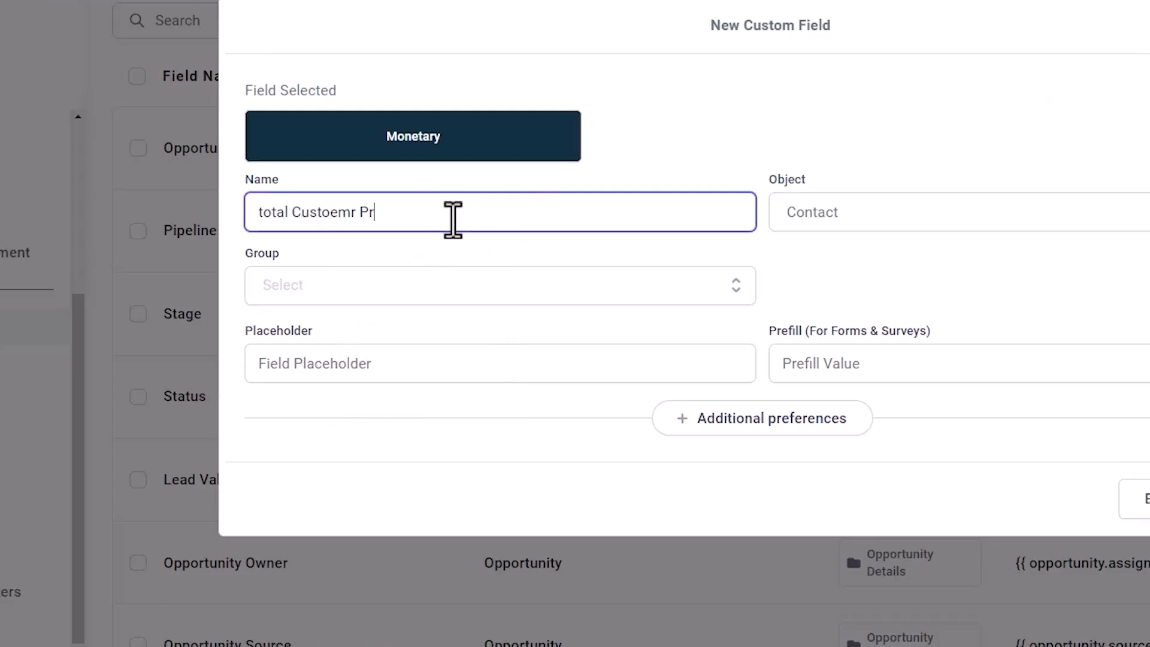
pyautogui.write(' Custoemr Purchas')
pyautogui.write('e')
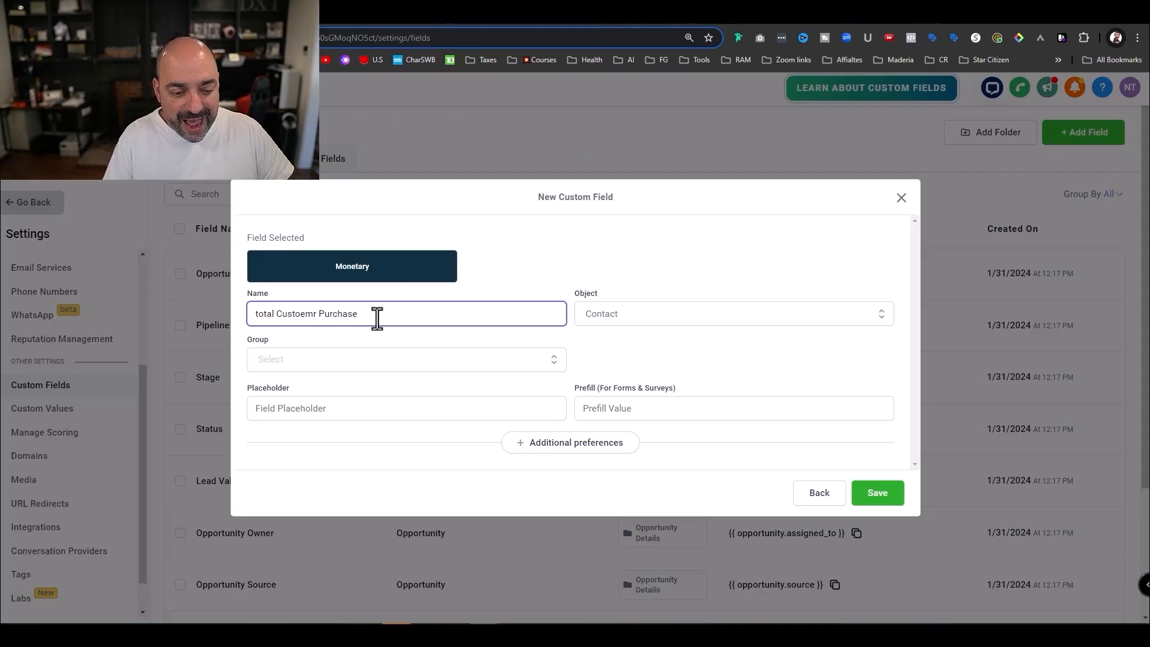
pyautogui.write('T')
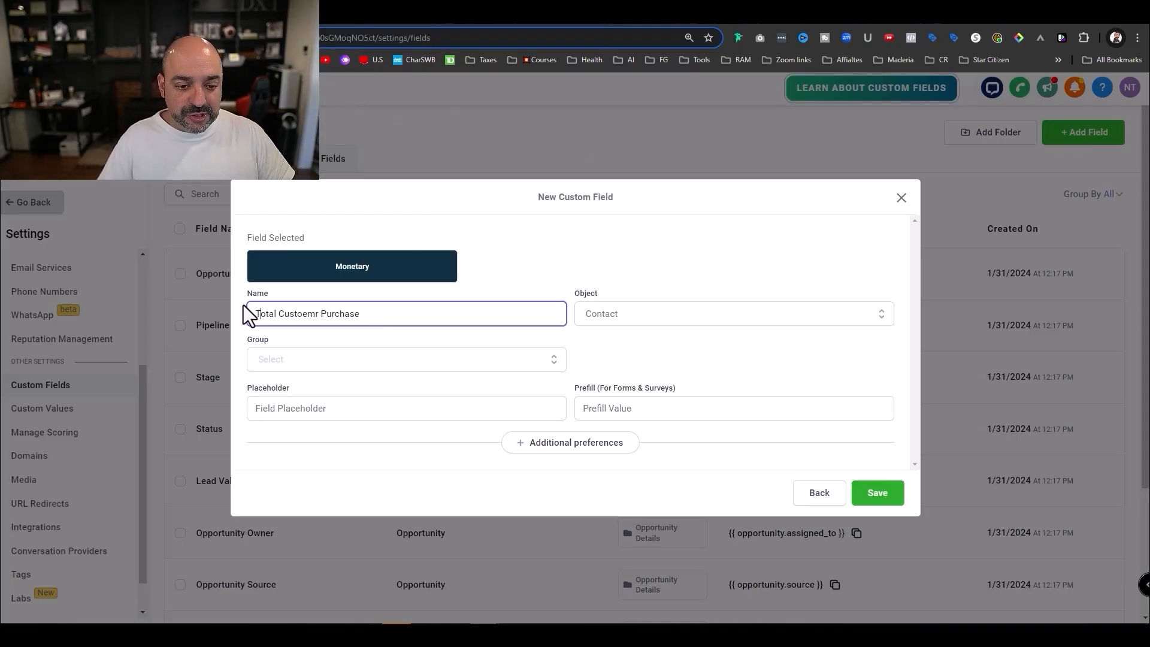
pyautogui.click(346, 366)
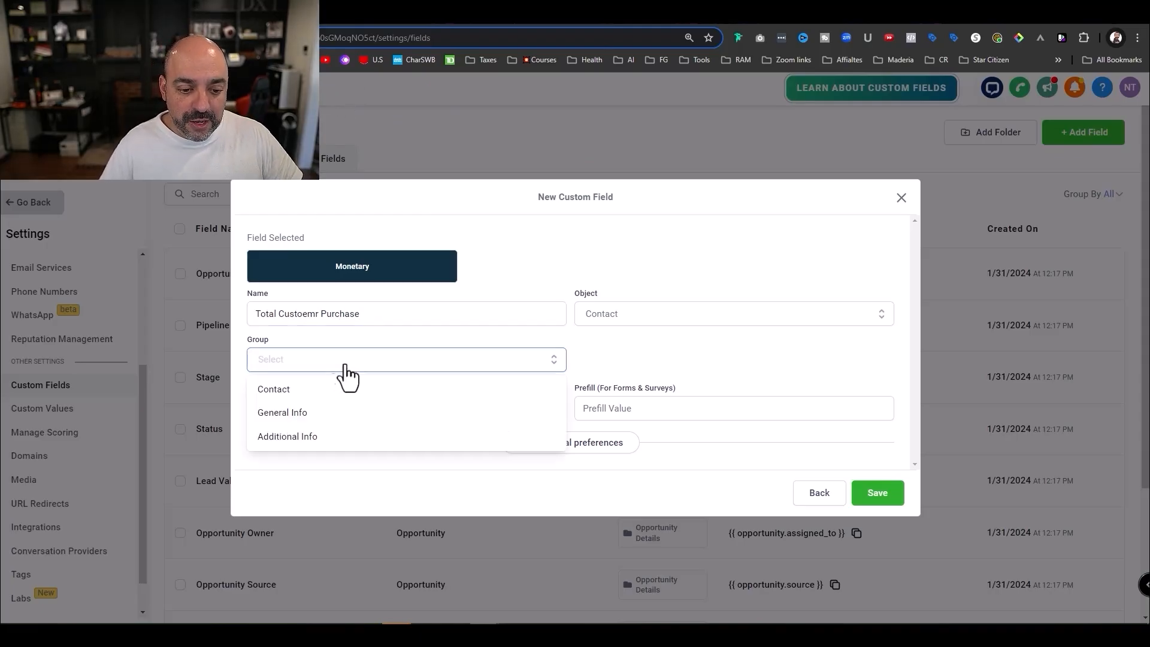
pyautogui.click(374, 437)
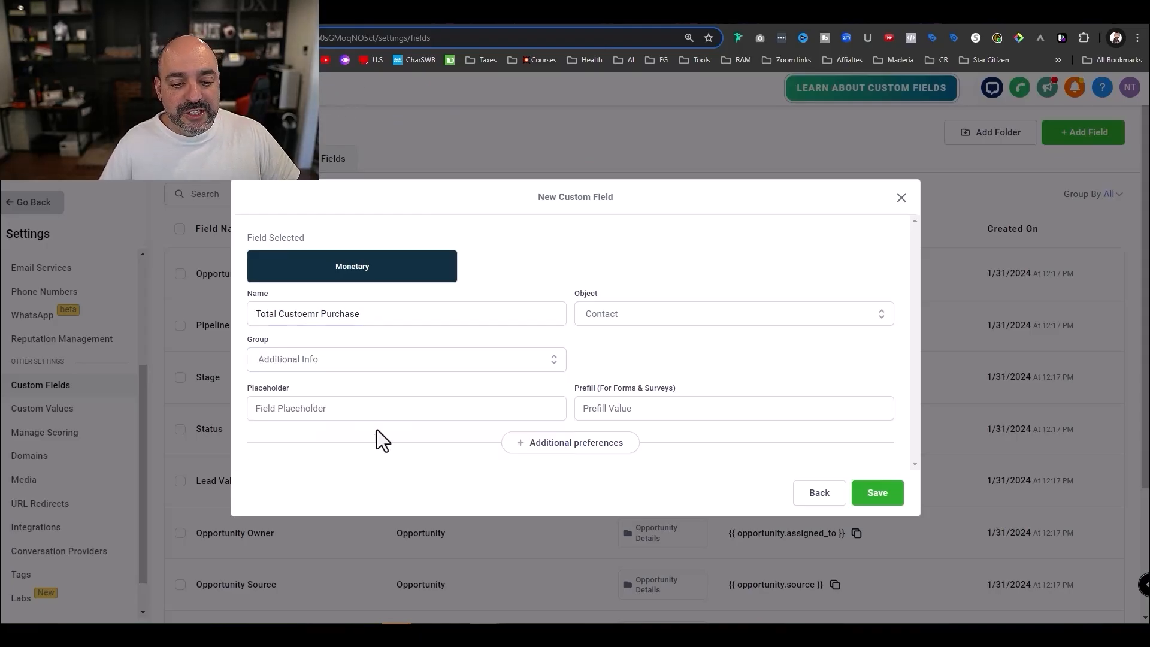
pyautogui.click(316, 314)
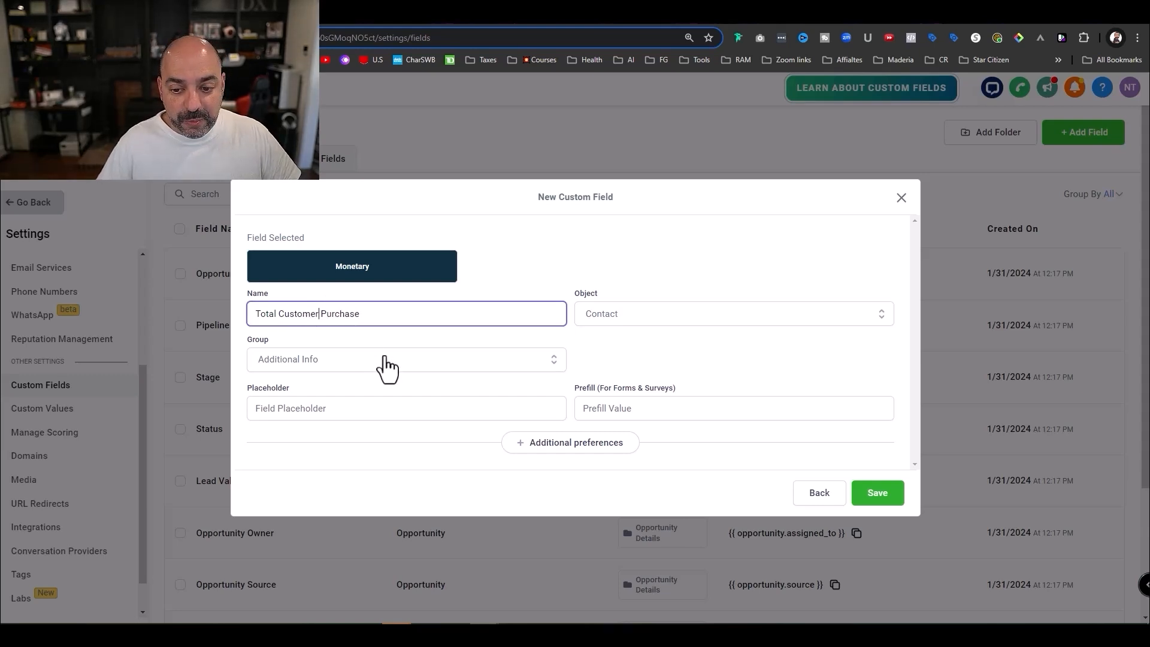
pyautogui.click(877, 492)
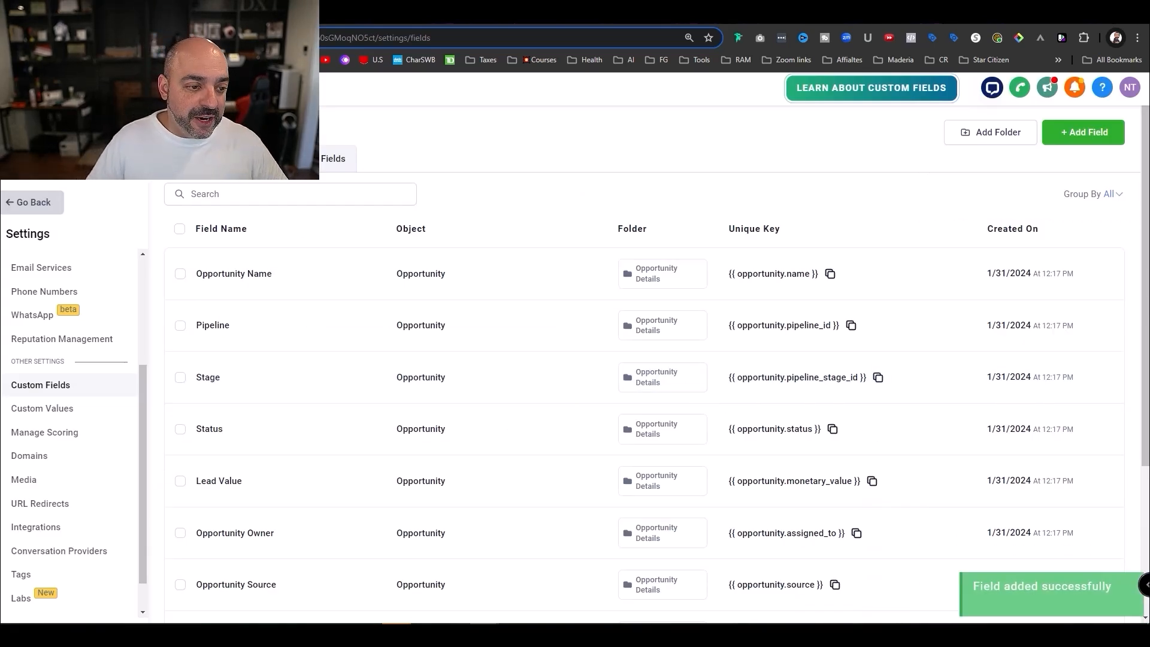
pyautogui.click(30, 205)
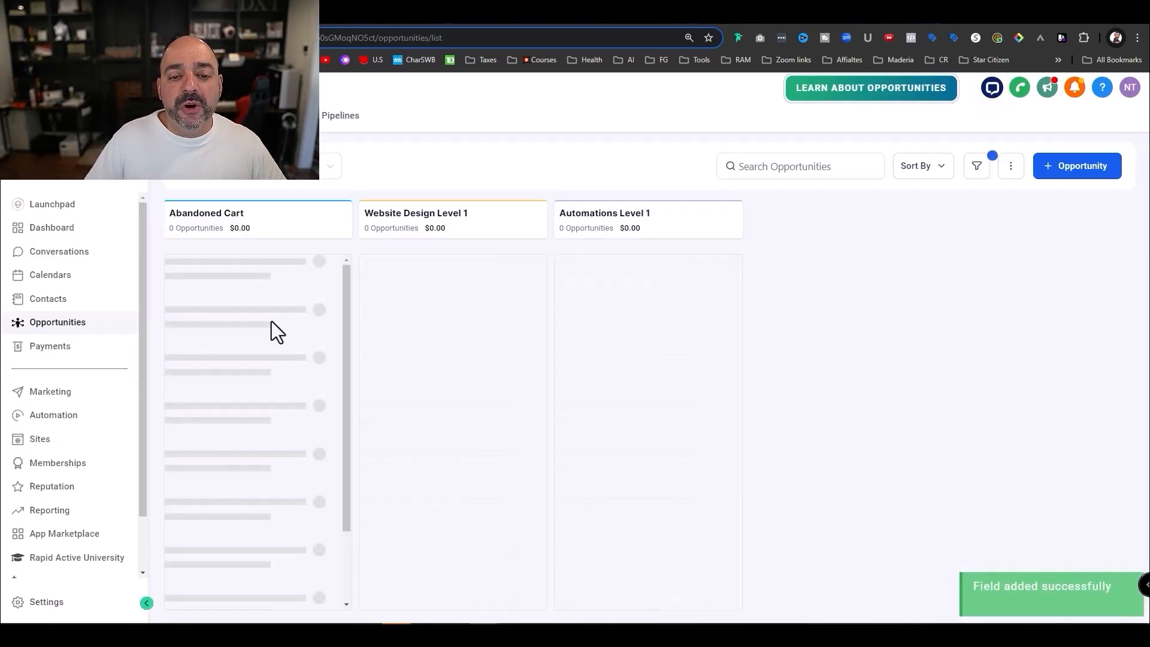
pyautogui.click(74, 422)
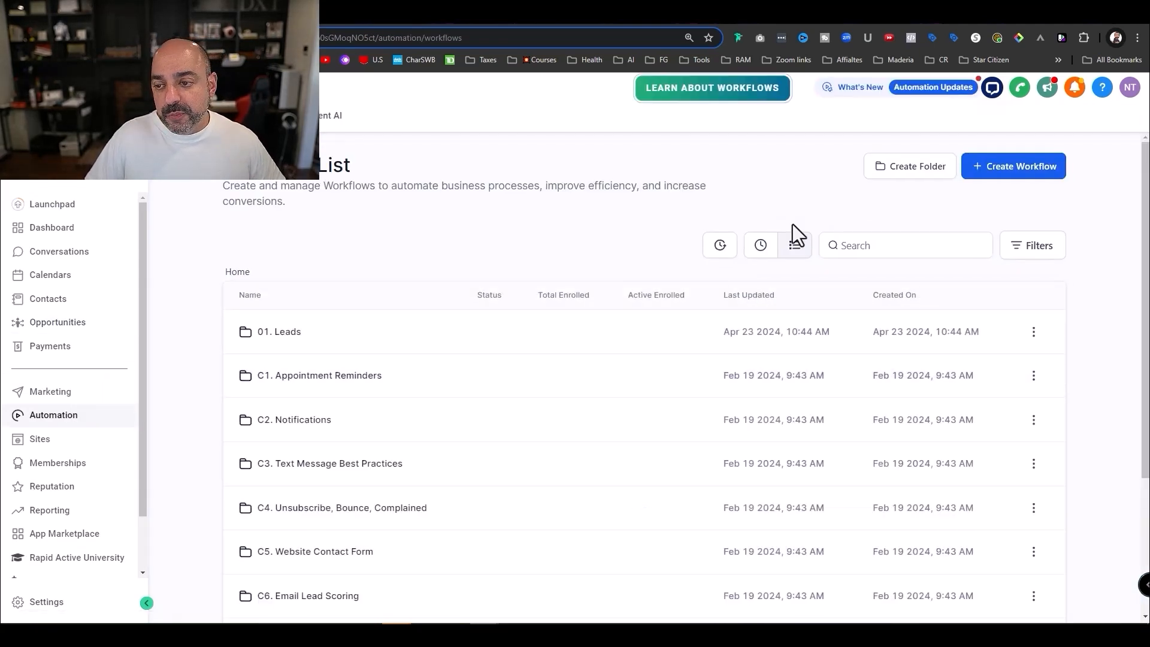
# - Create the workflow folder '02. Website Purchase' and open it
pyautogui.click(915, 190)
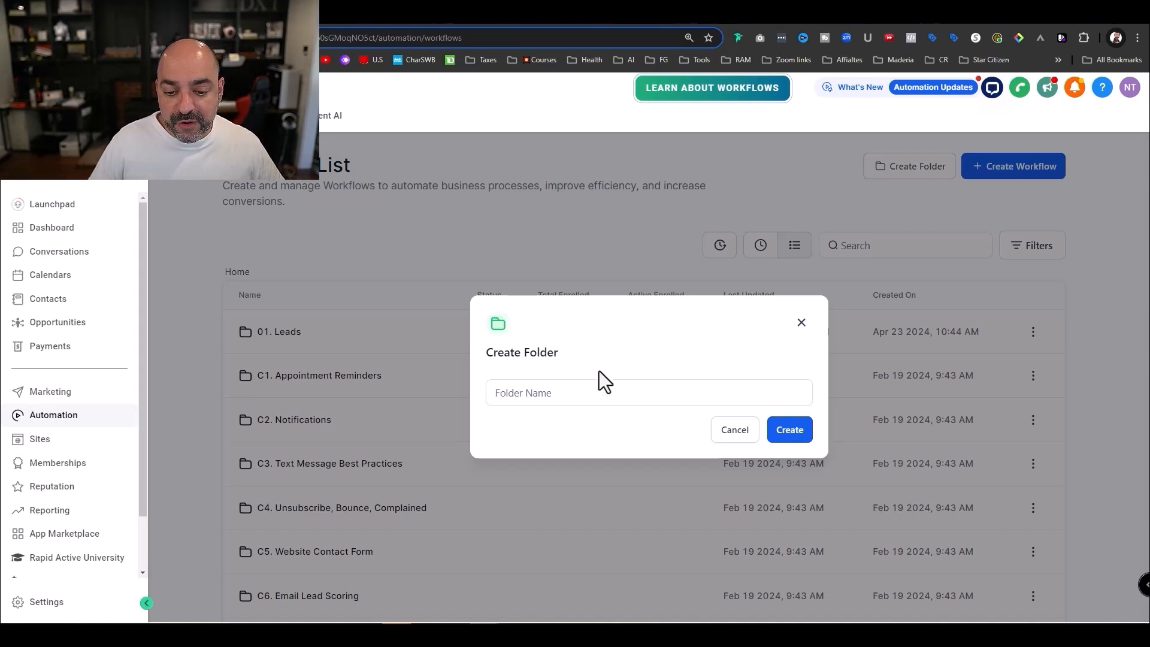
pyautogui.click(600, 392)
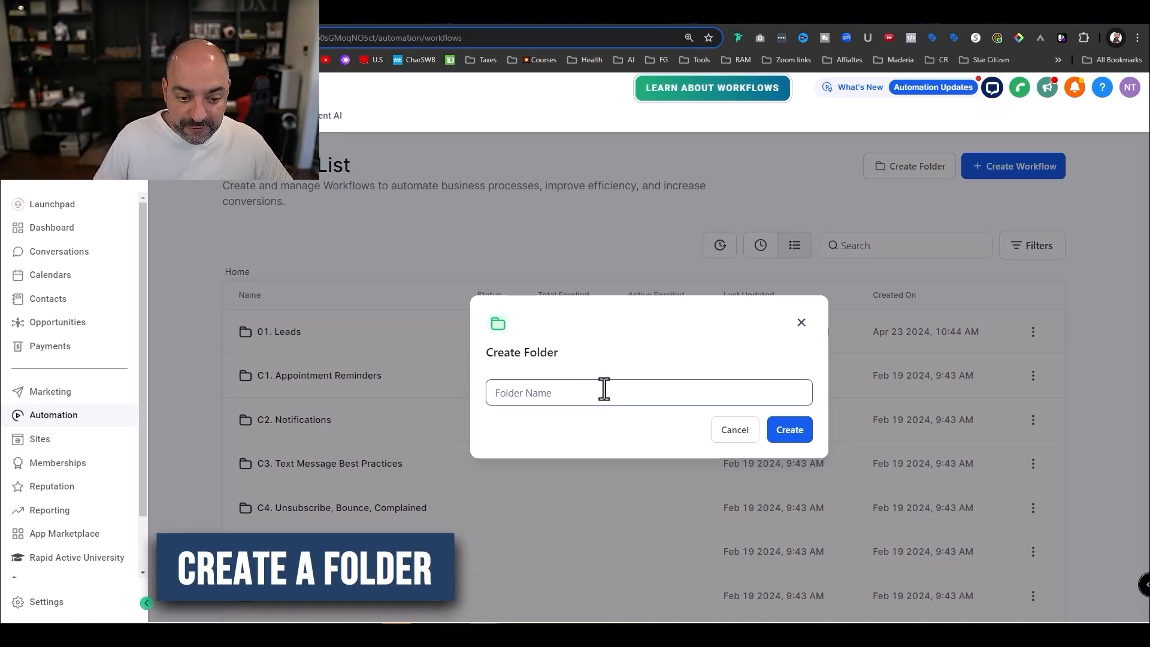
pyautogui.write('02. Purchase')
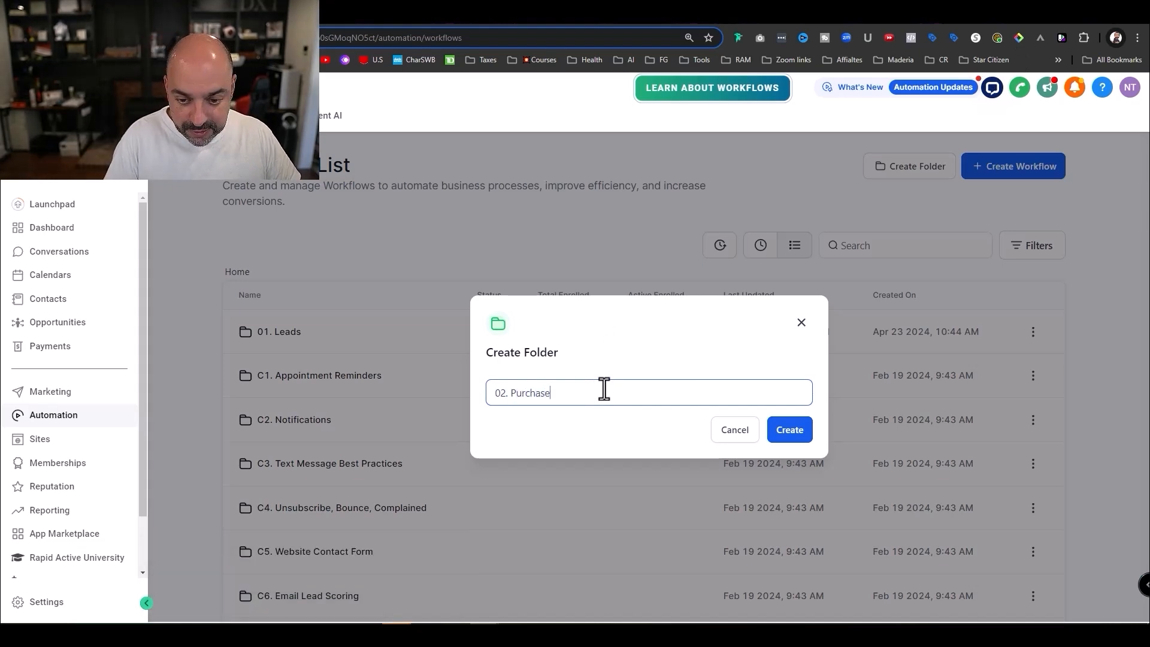
pyautogui.press('BackSpace')
pyautogui.press('BackSpace')
pyautogui.press('BackSpace')
pyautogui.press('BackSpace')
pyautogui.press('BackSpace')
pyautogui.write('We')
pyautogui.write('bsite Pi')
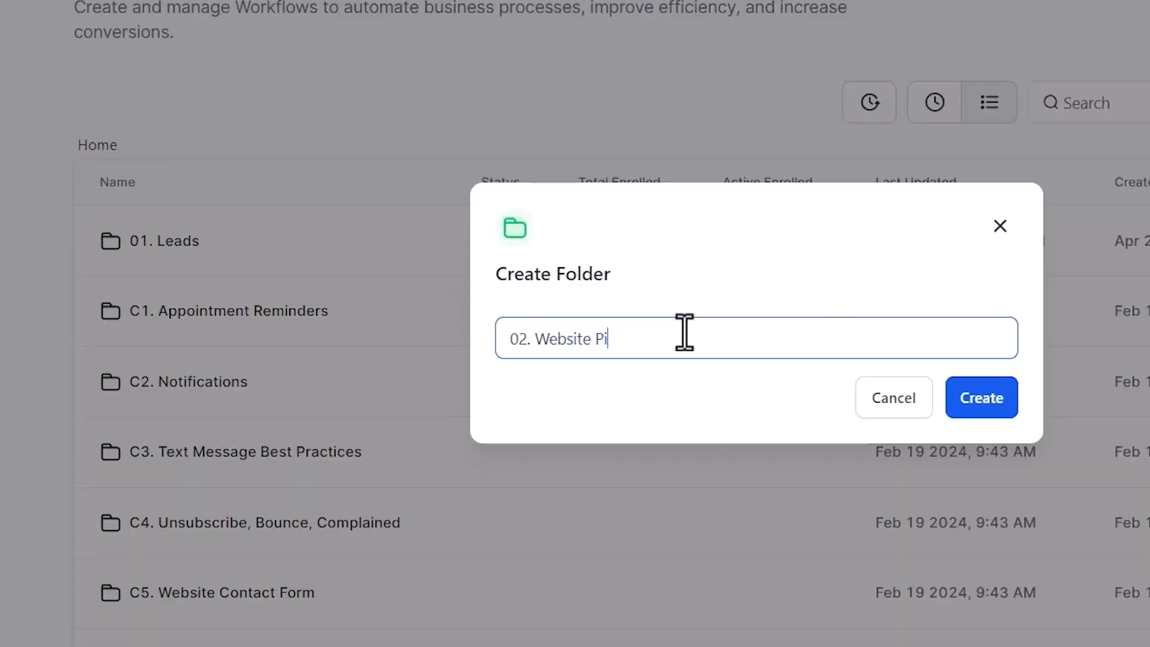
pyautogui.write('rchase')
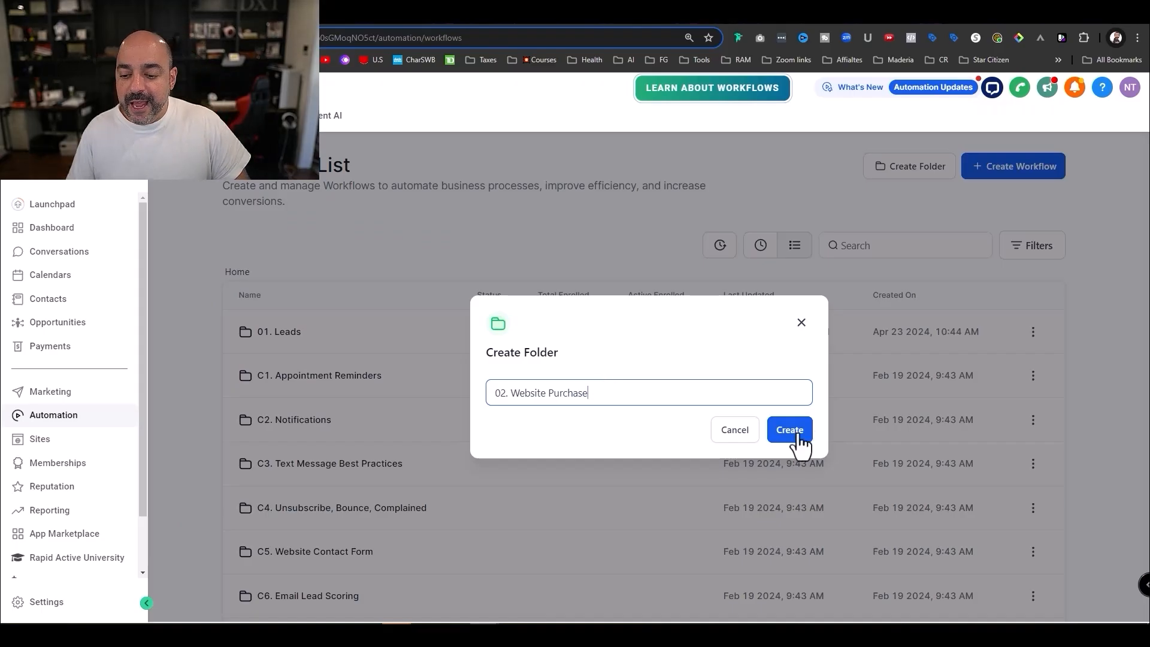
pyautogui.click(981, 398)
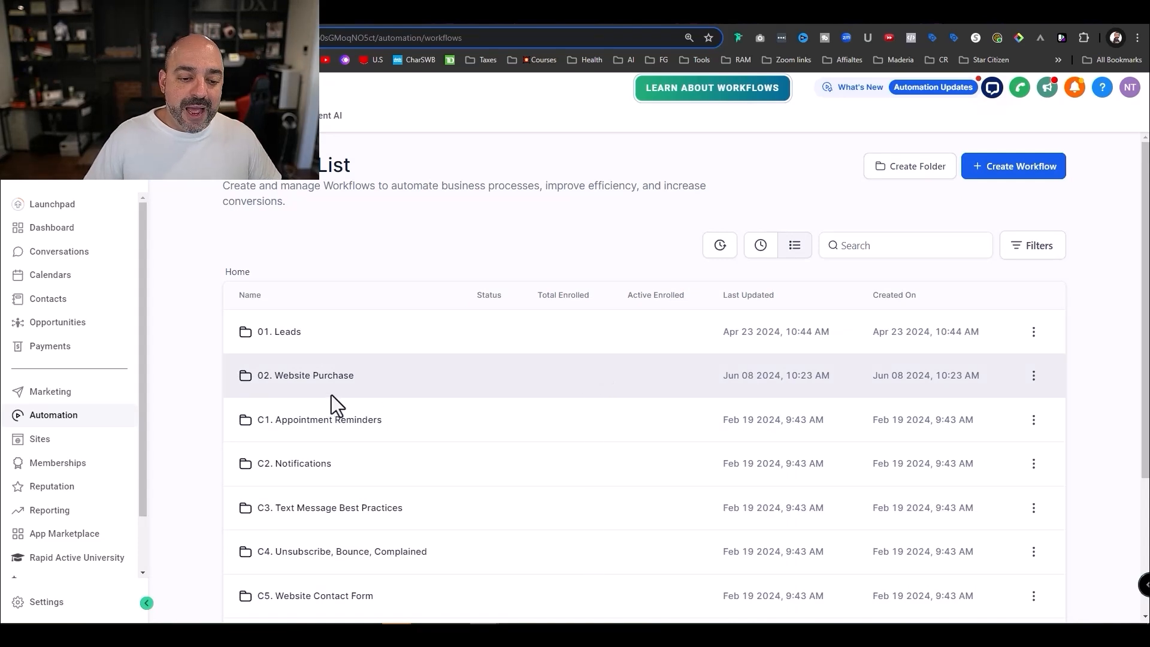
pyautogui.click(329, 377)
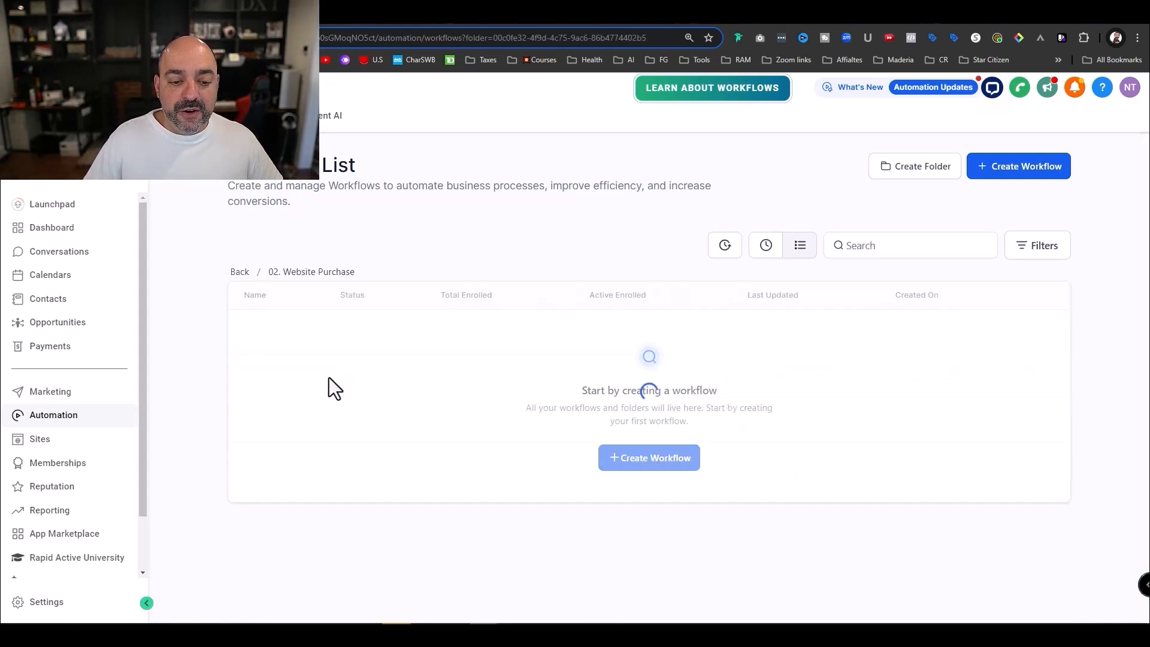
# - Start a blank workflow from scratch inside the 02. Website Purchase folder
pyautogui.click(649, 460)
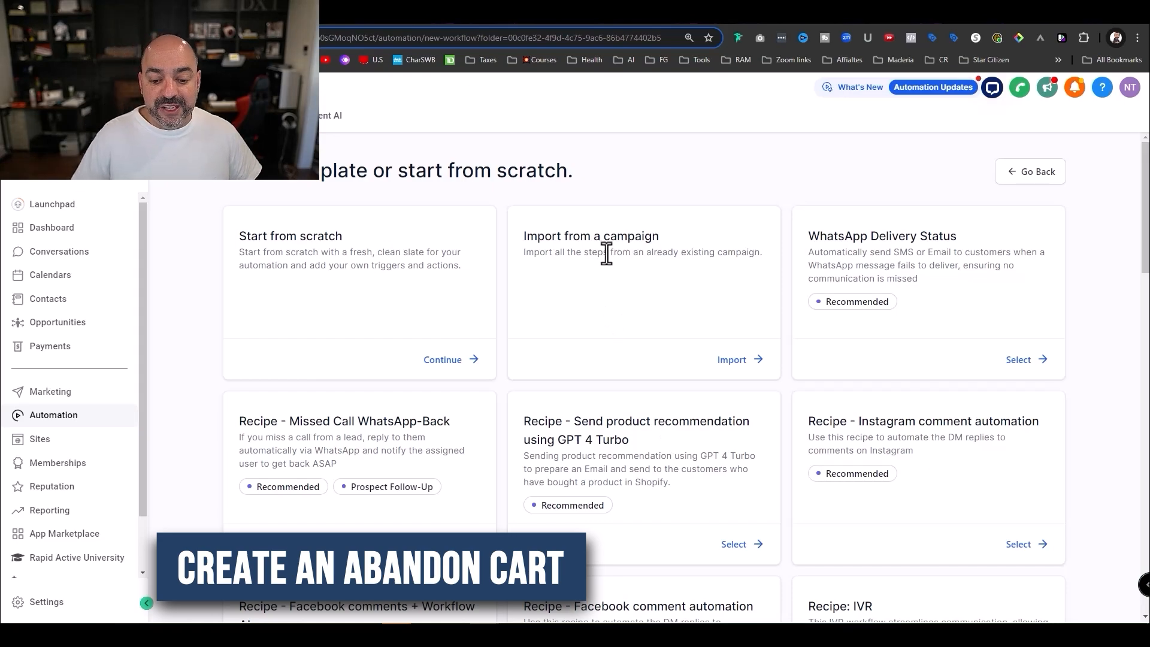
pyautogui.scroll(-4, 611, 249)
pyautogui.scroll(-8, 613, 250)
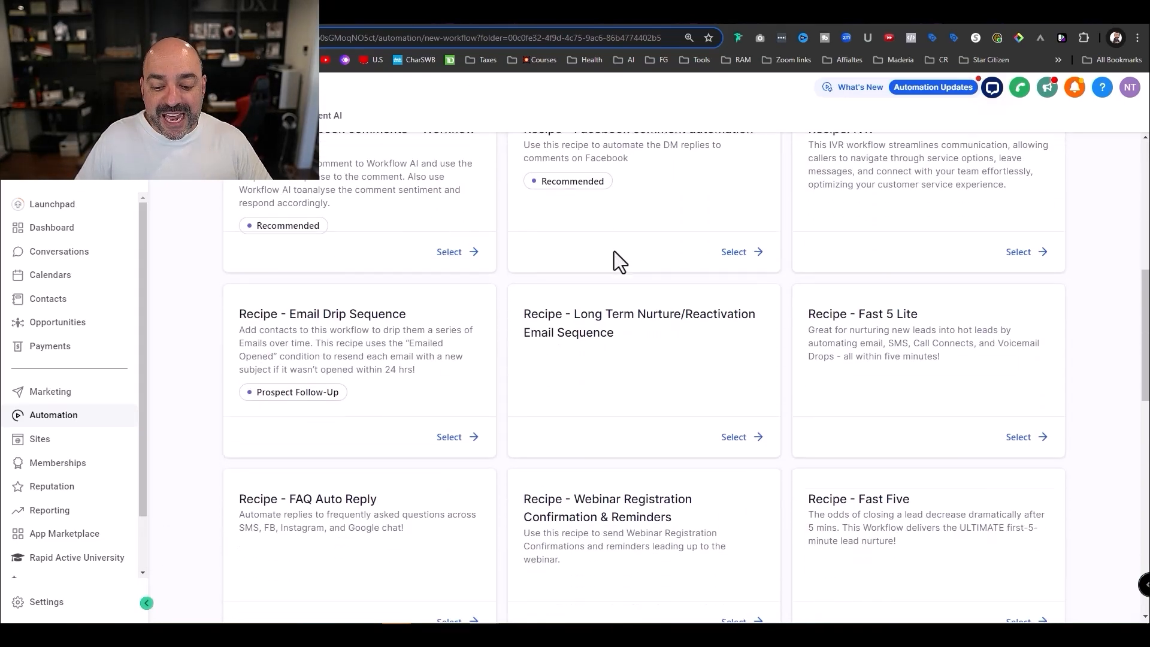
pyautogui.scroll(-8, 616, 253)
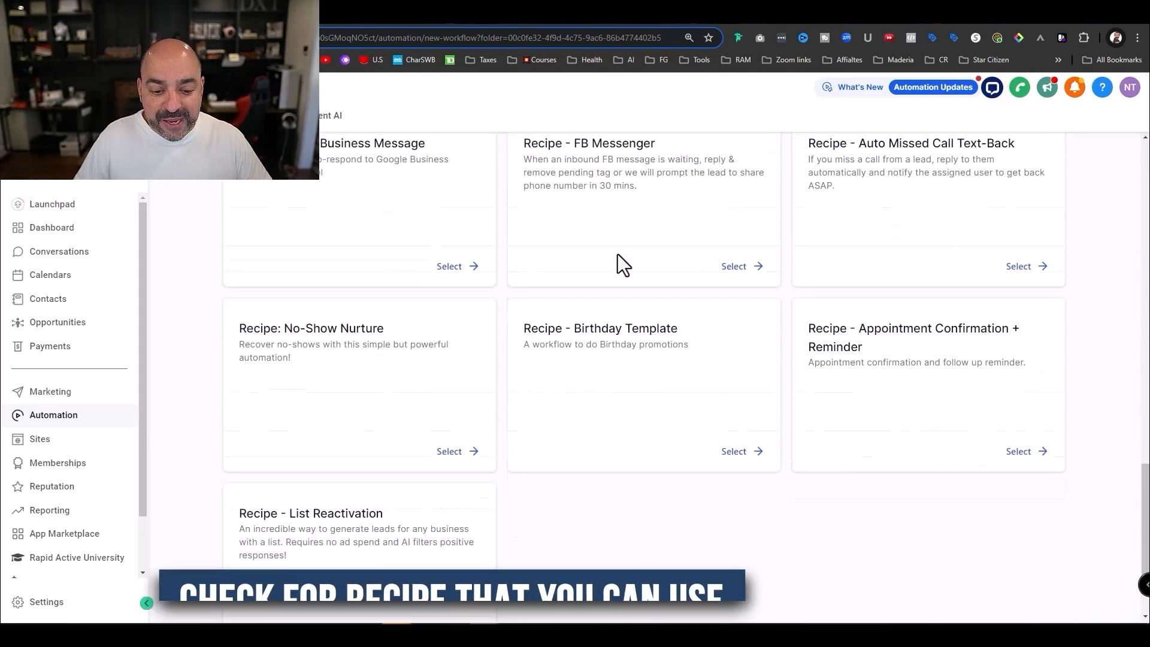
pyautogui.scroll(5, 617, 255)
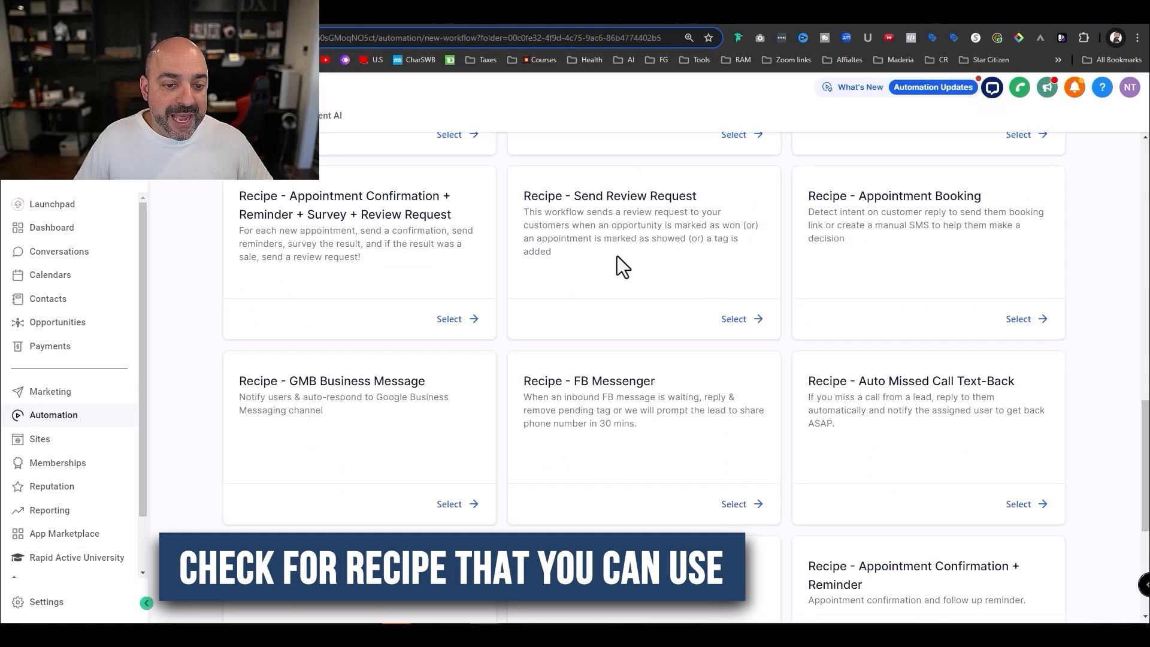
pyautogui.scroll(5, 617, 257)
pyautogui.scroll(4, 619, 257)
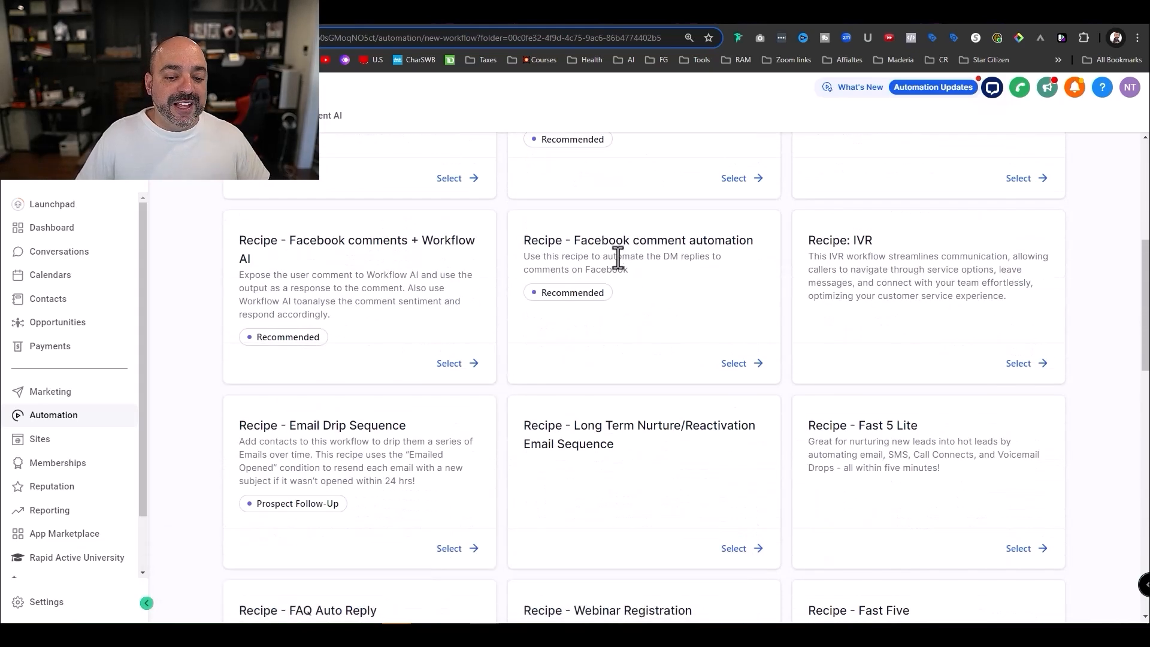
pyautogui.scroll(5, 614, 259)
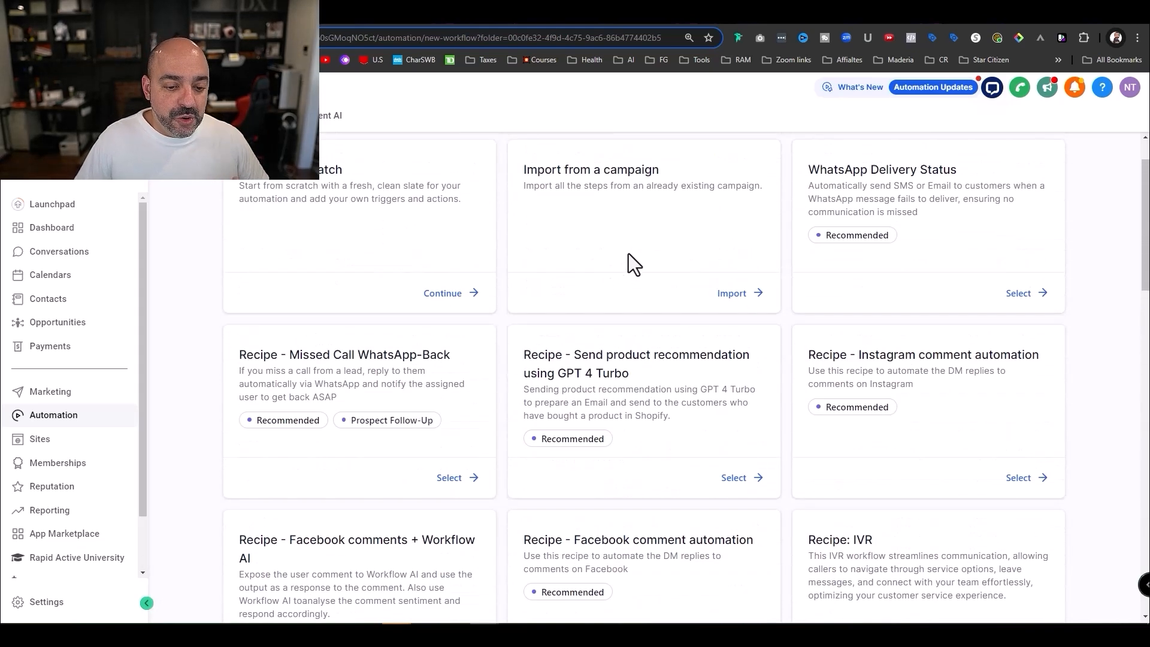
pyautogui.scroll(2, 628, 254)
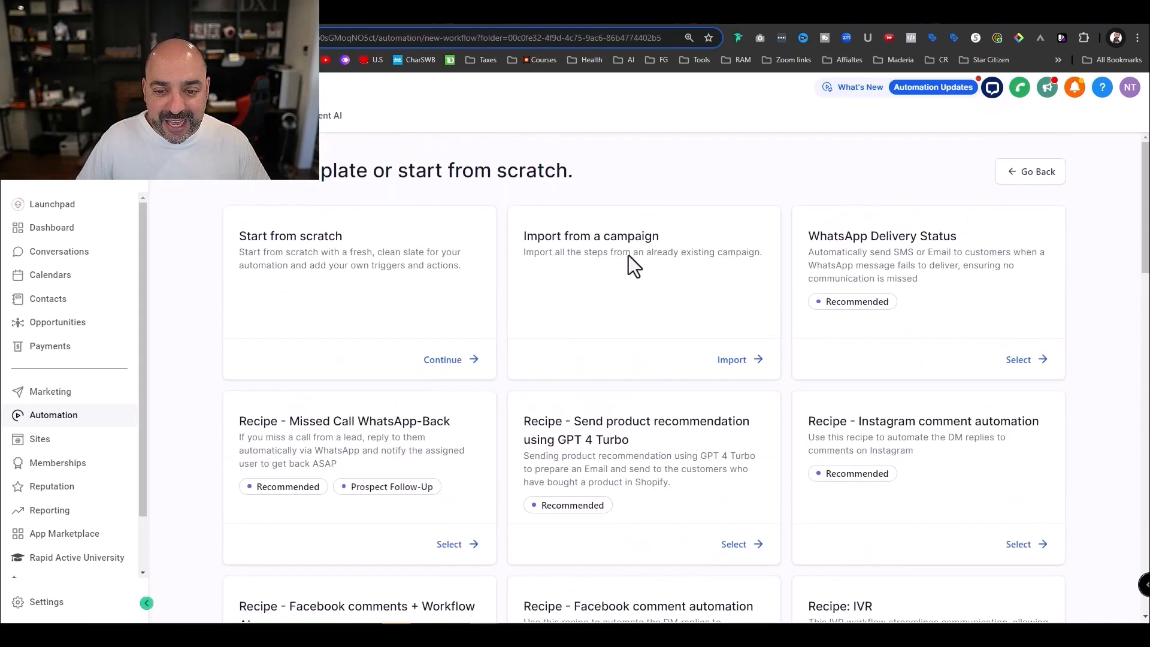
pyautogui.click(461, 379)
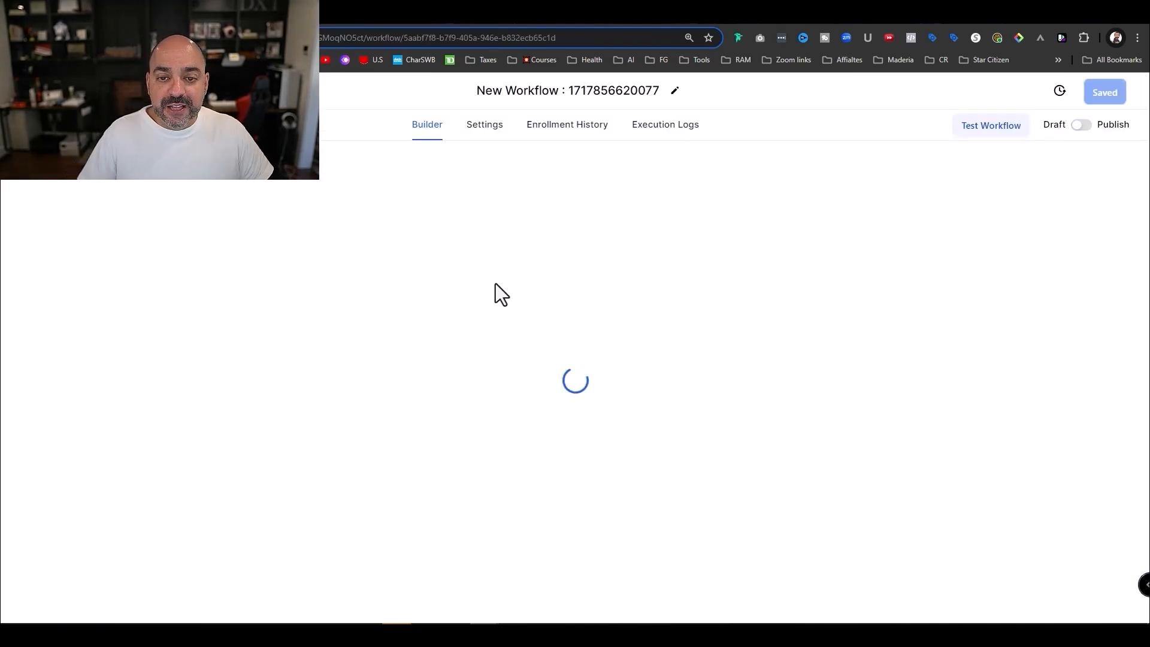
# - Retitle the new workflow 'WD01. Abandon Cart'
pyautogui.click(655, 91)
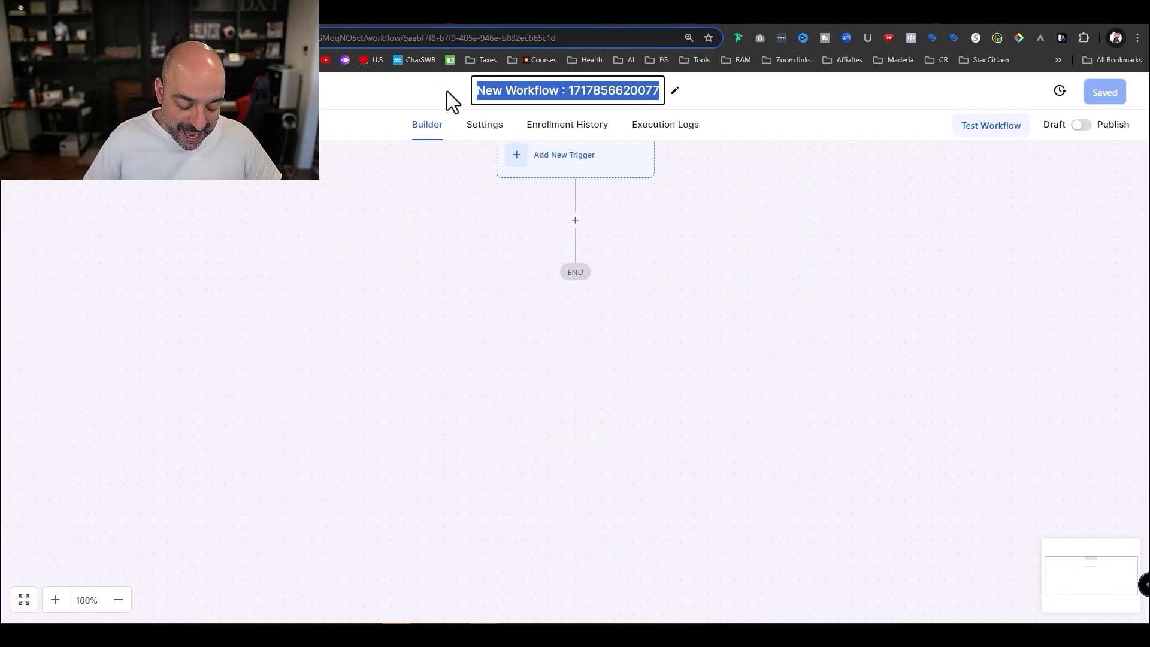
pyautogui.write('W')
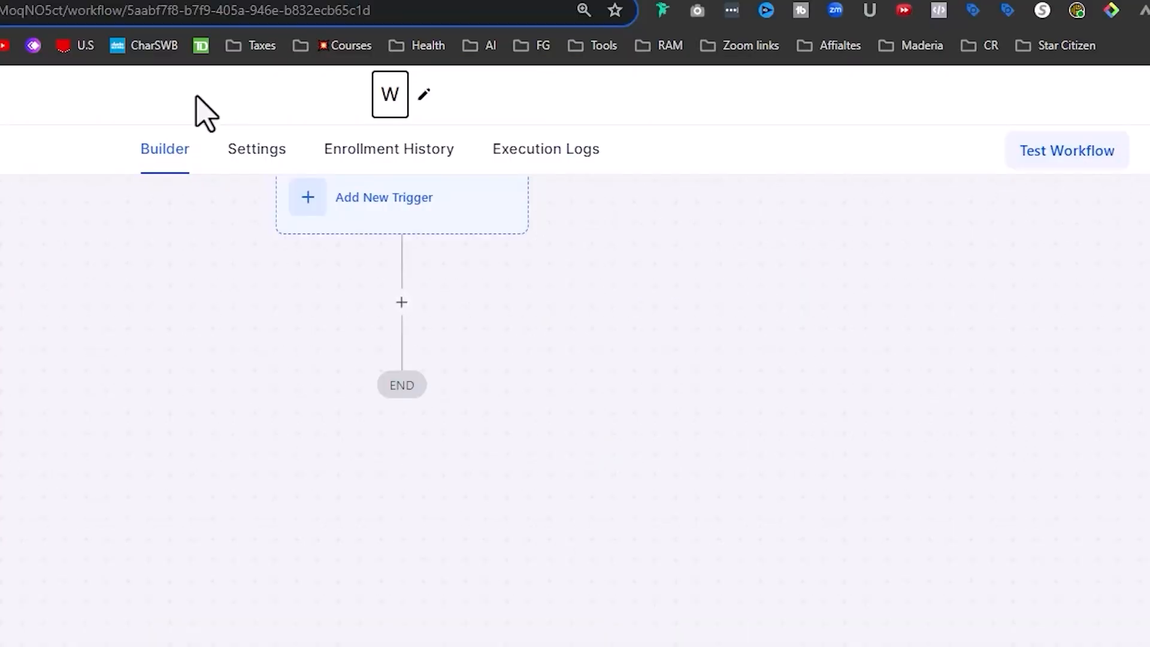
pyautogui.write('D')
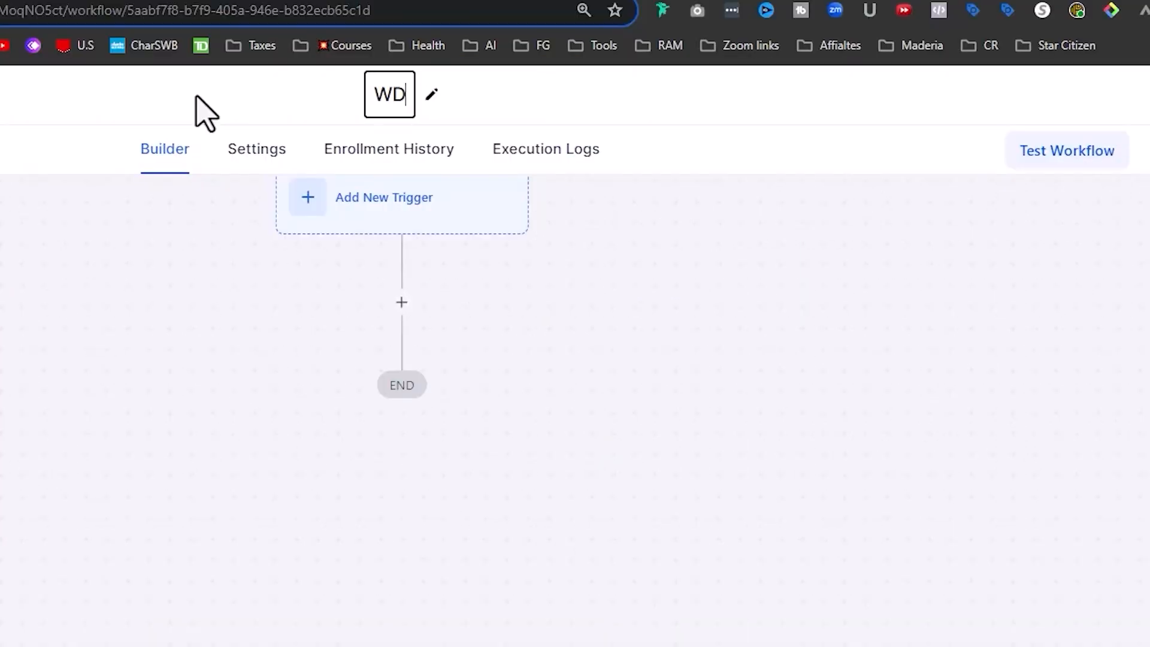
pyautogui.write('01.')
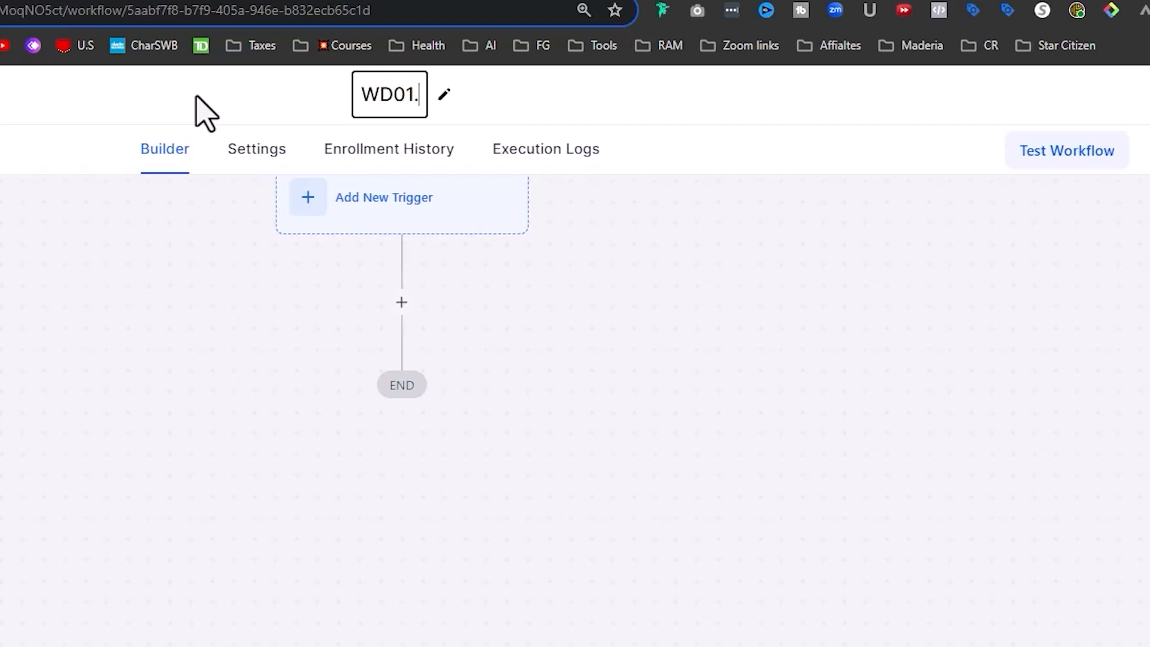
pyautogui.write(' Aban')
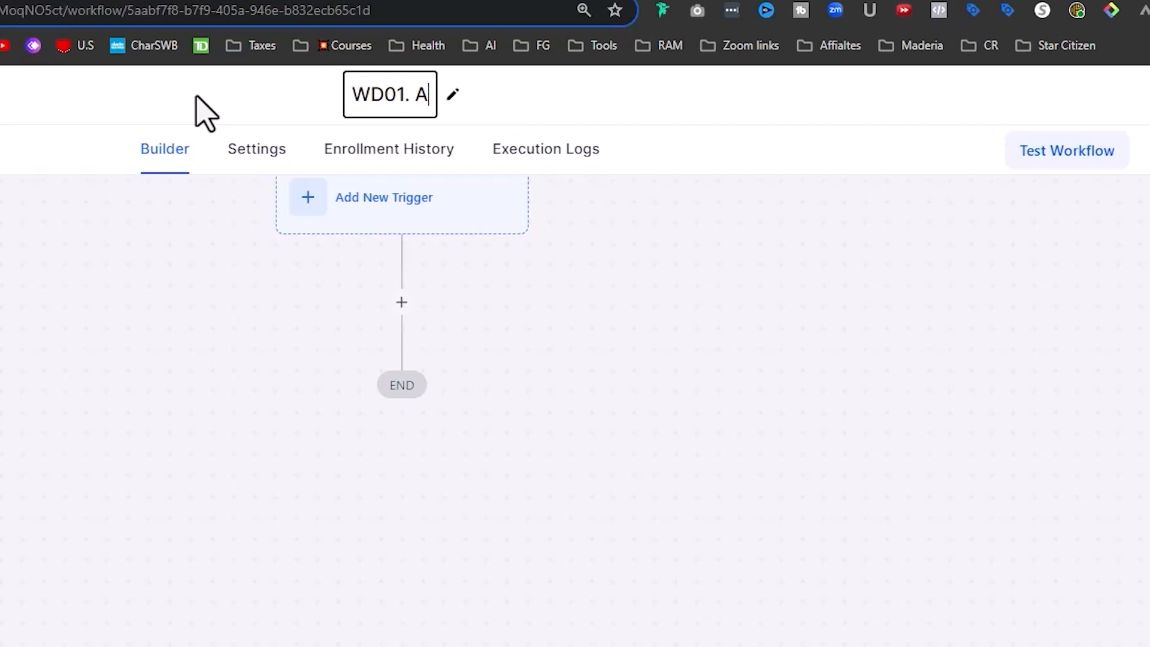
pyautogui.write('don Cart')
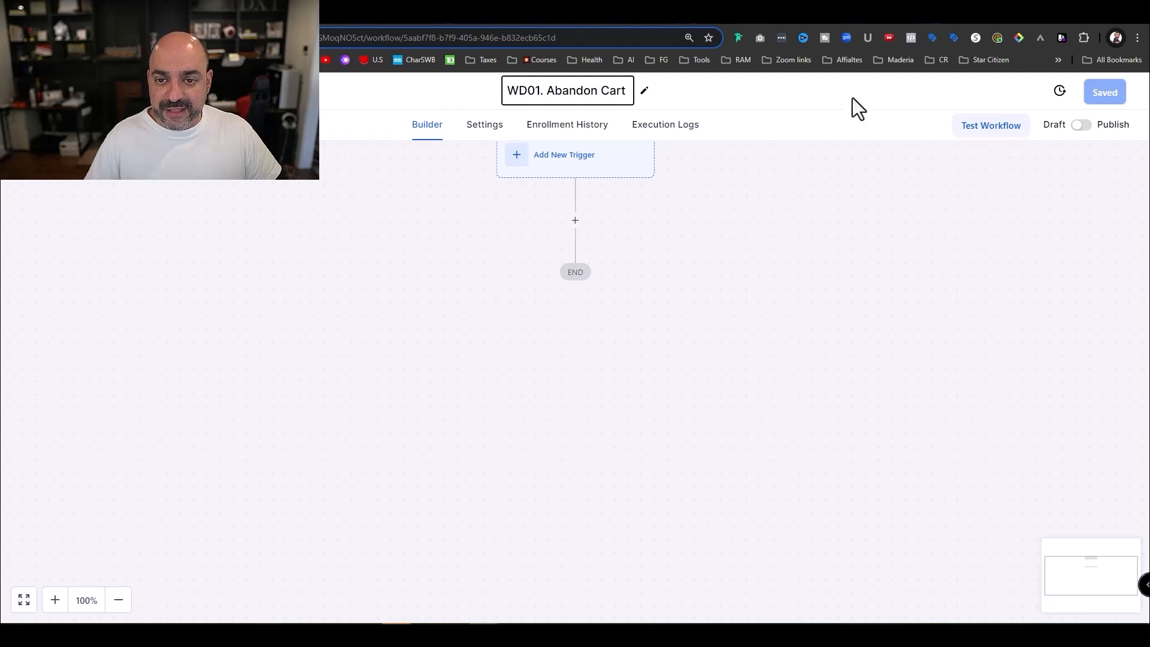
pyautogui.moveTo(764, 254); pyautogui.dragTo(757, 263)
pyautogui.scroll(2, 626, 243)
# - Add an Order Form Submission trigger filtered to the Website Design funnel
pyautogui.click(564, 310)
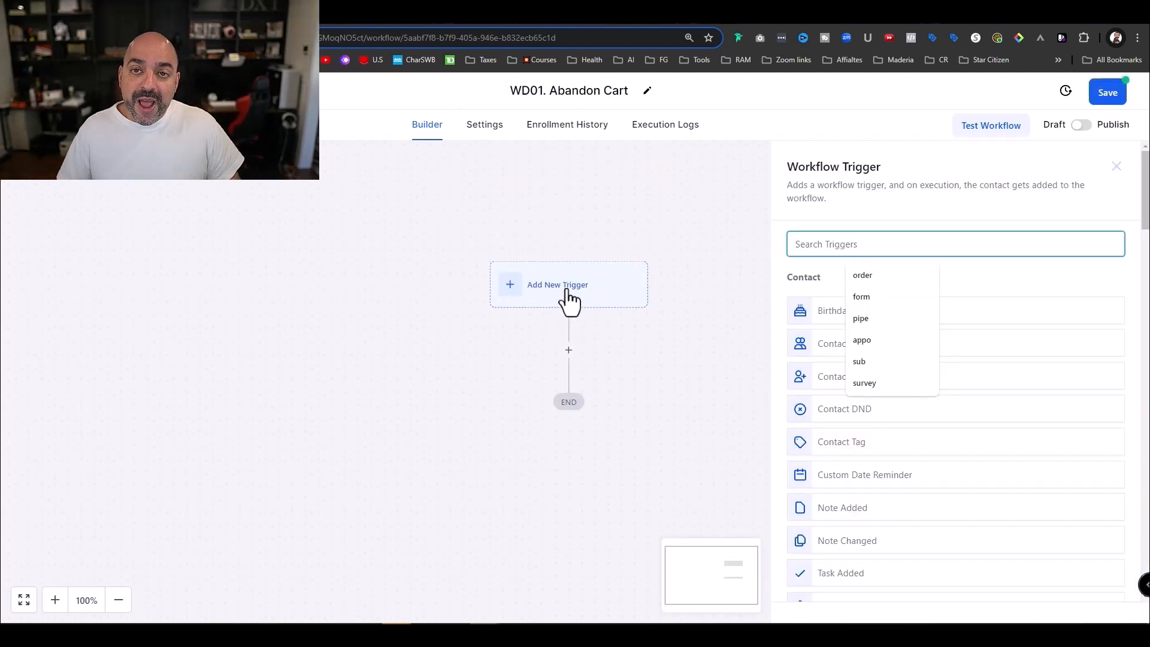
pyautogui.write('ord')
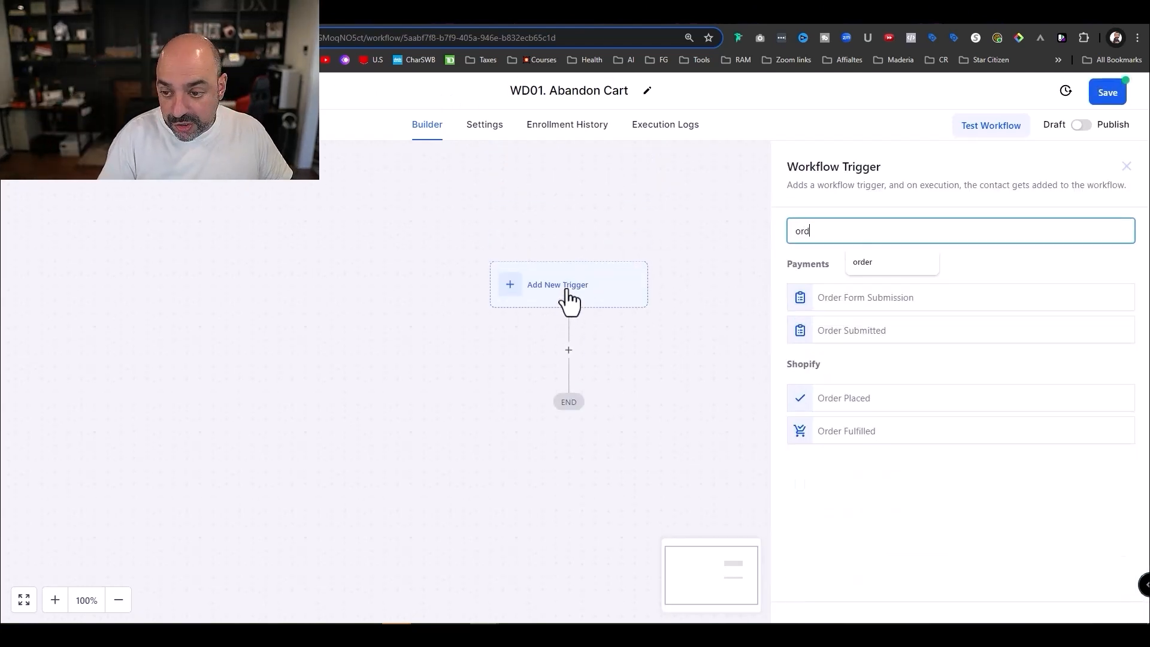
pyautogui.write('er')
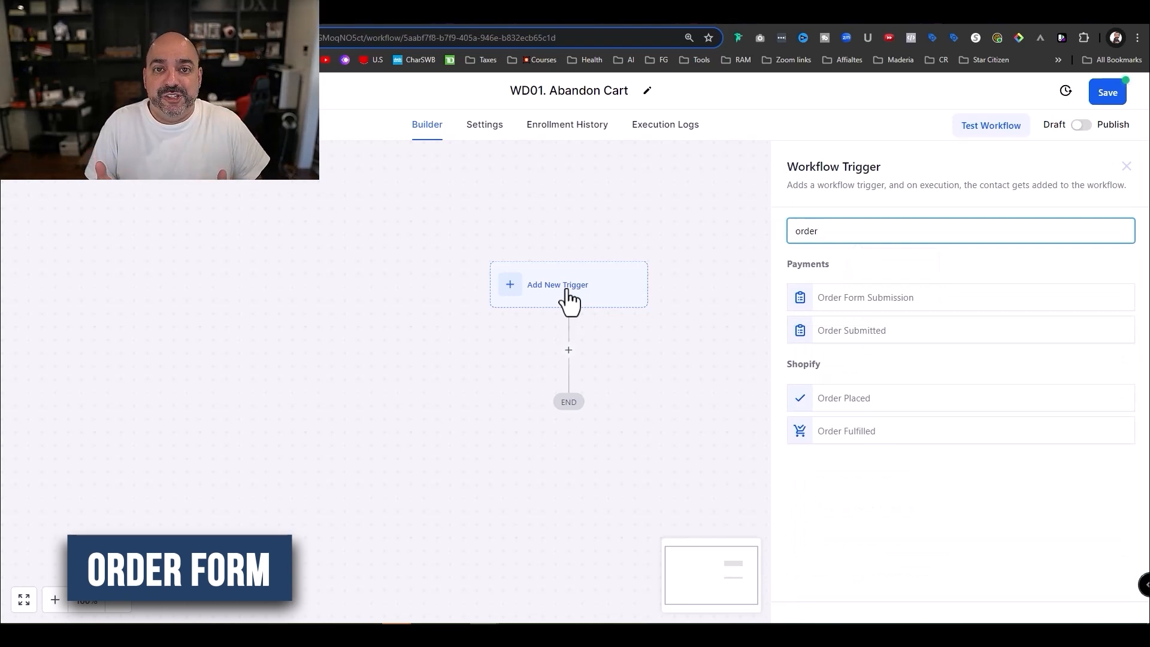
pyautogui.click(922, 307)
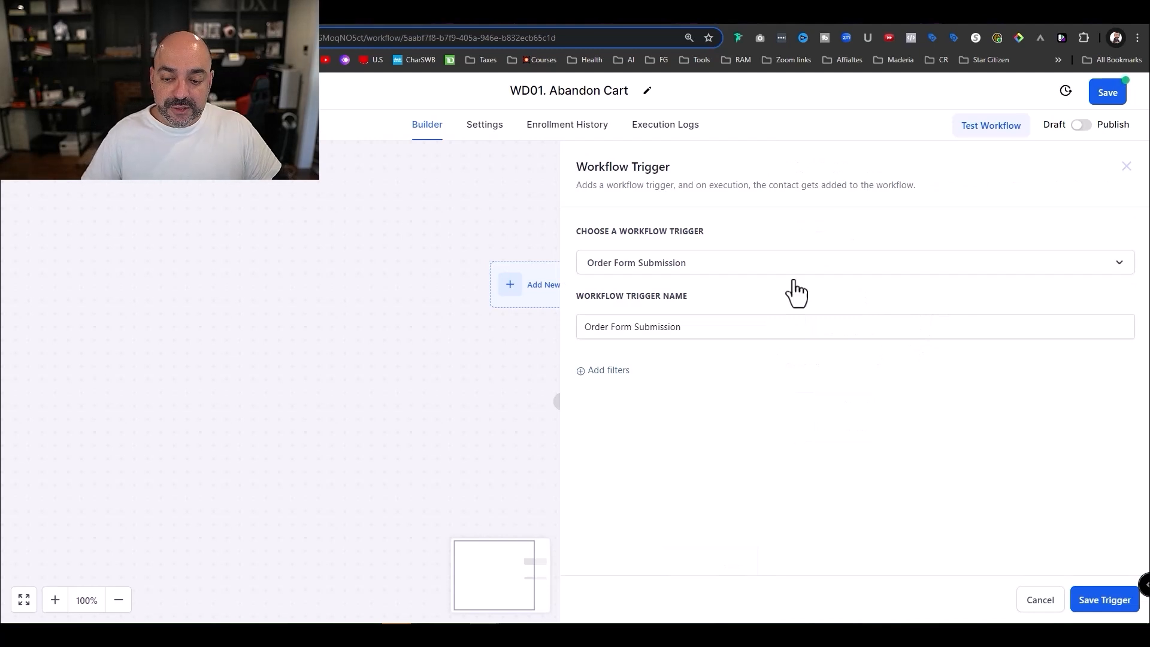
pyautogui.click(579, 372)
pyautogui.click(644, 389)
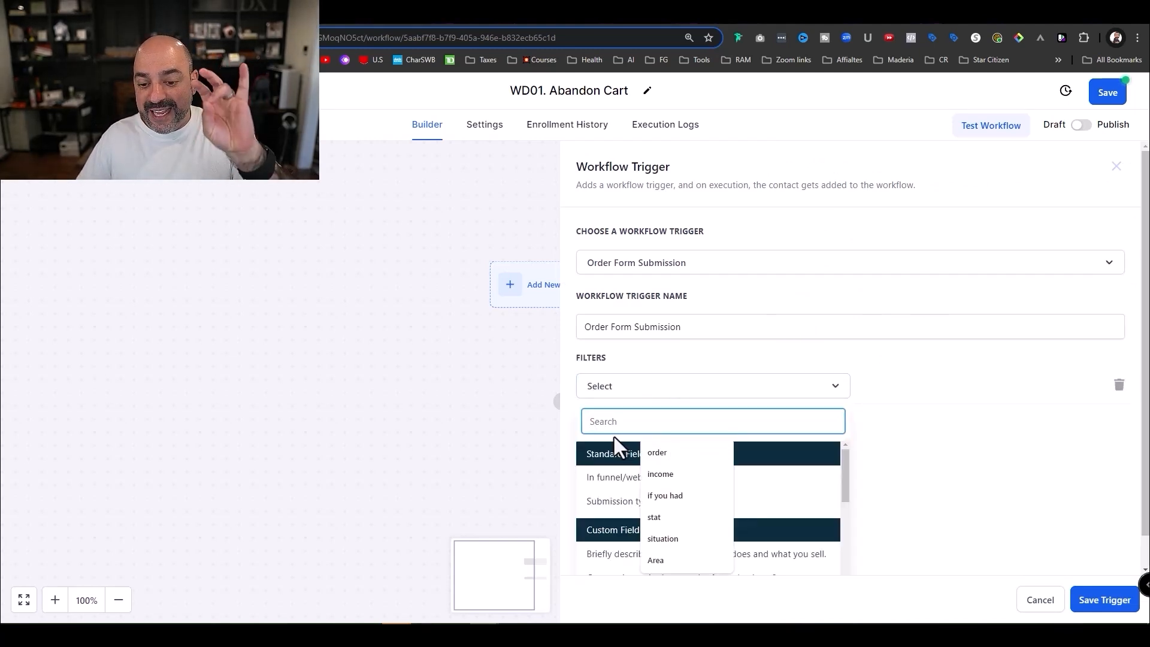
pyautogui.click(623, 481)
pyautogui.click(889, 393)
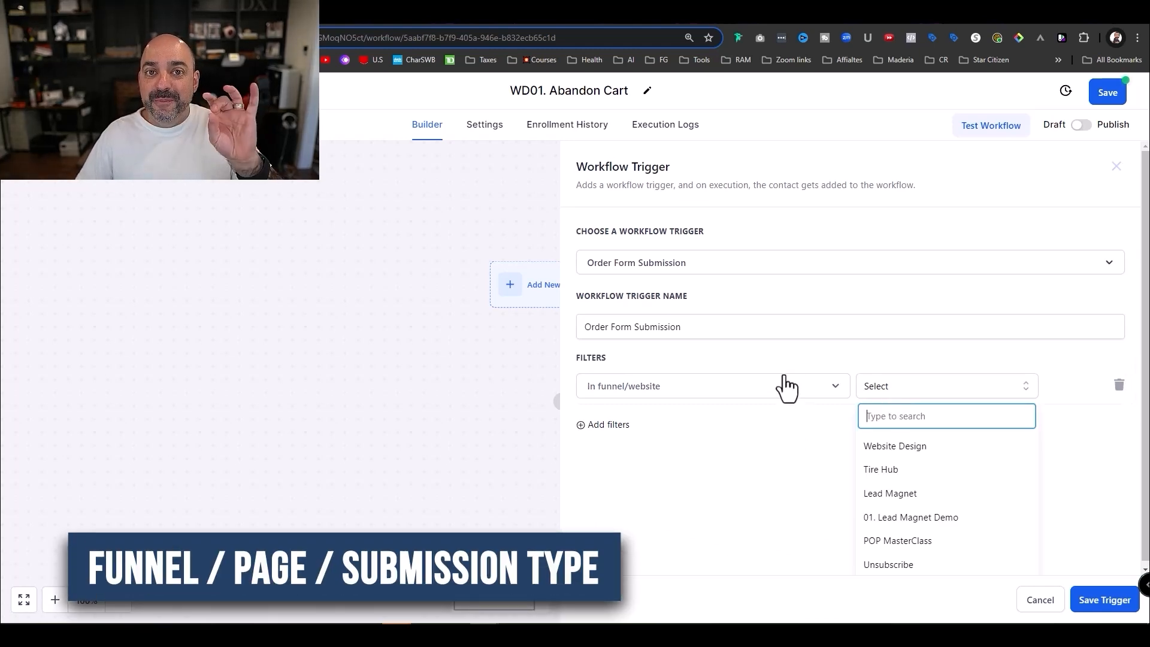
pyautogui.click(921, 448)
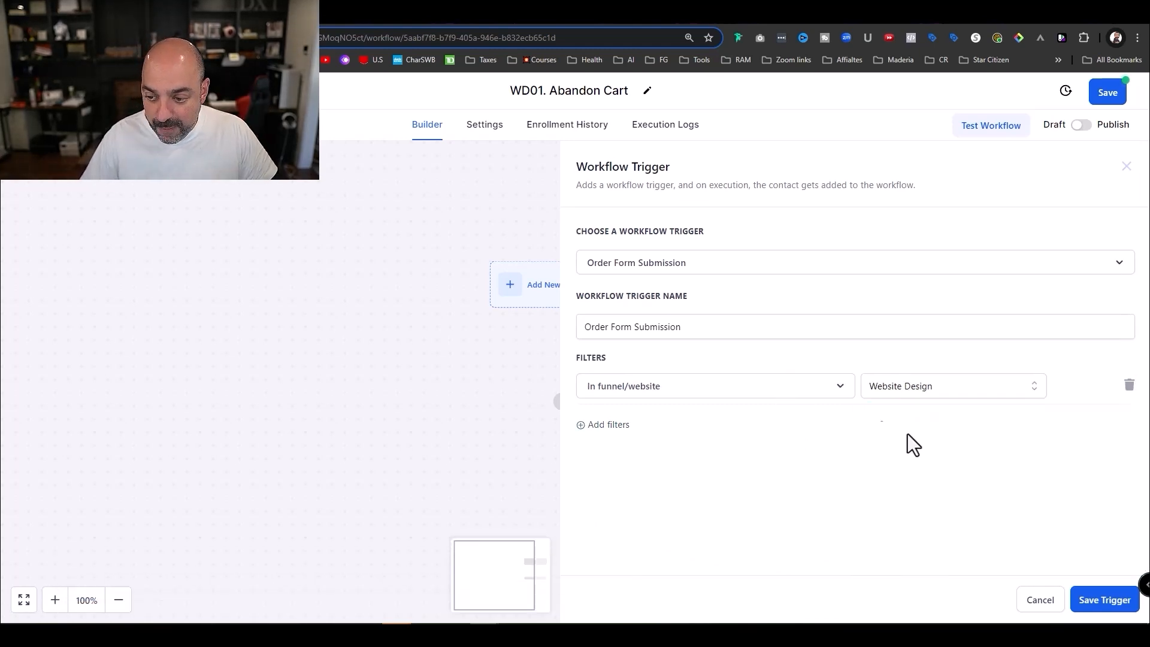
# - Add trigger filters for the Order Form page and OptIn submission type
pyautogui.click(599, 426)
pyautogui.click(630, 423)
pyautogui.click(609, 523)
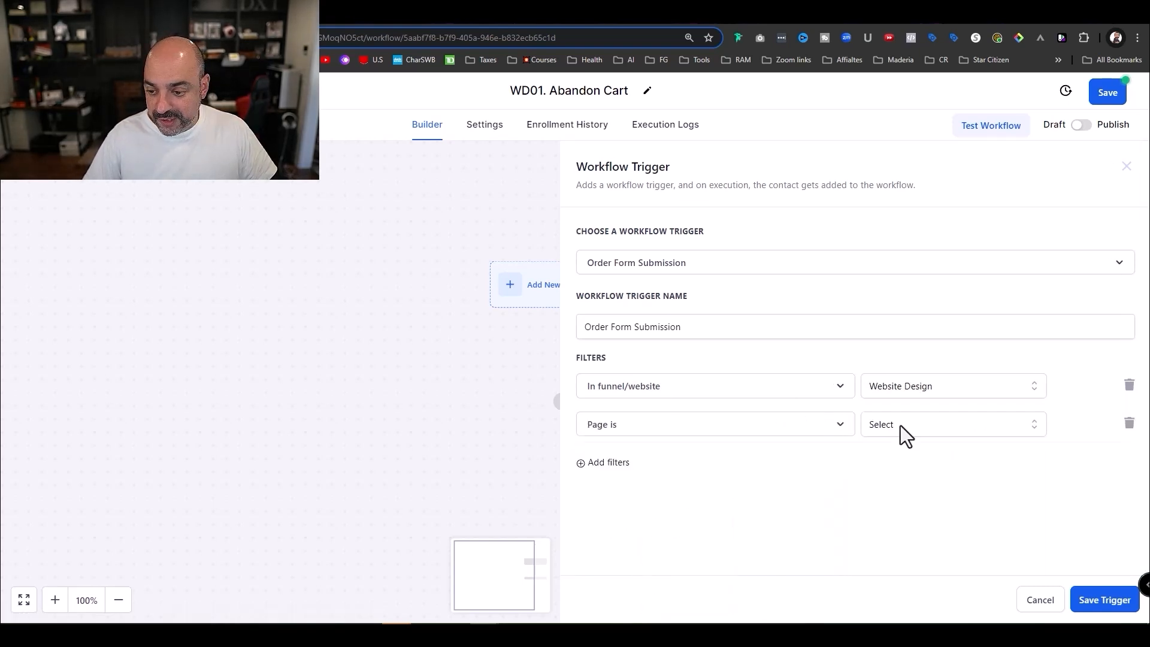
pyautogui.click(900, 425)
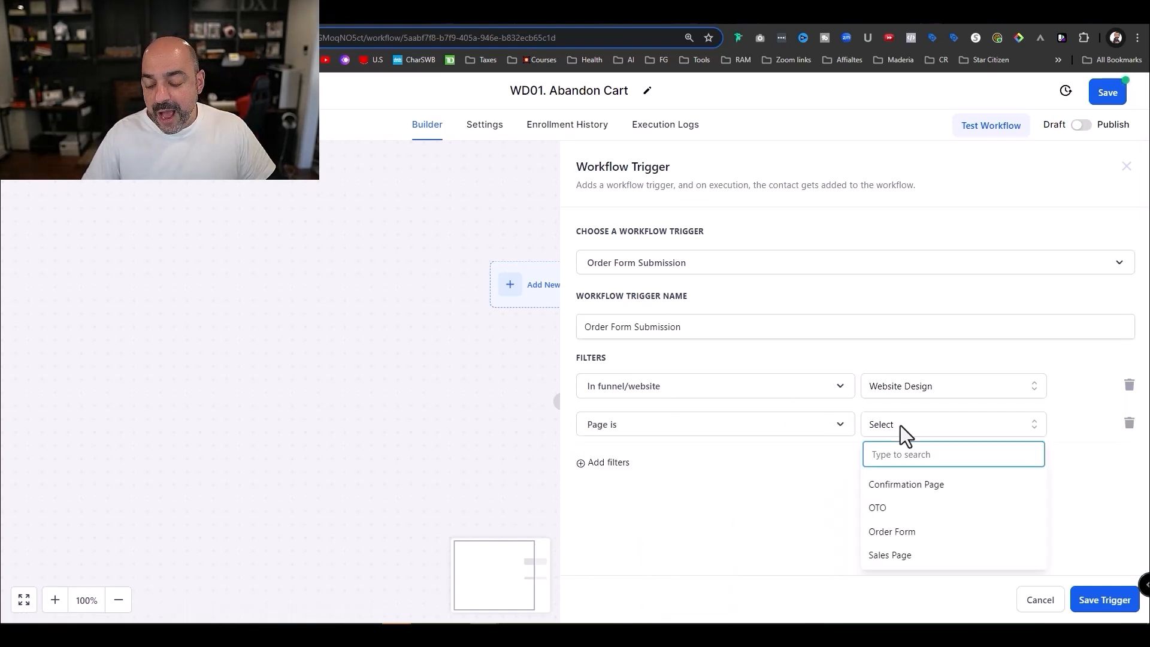
pyautogui.click(920, 533)
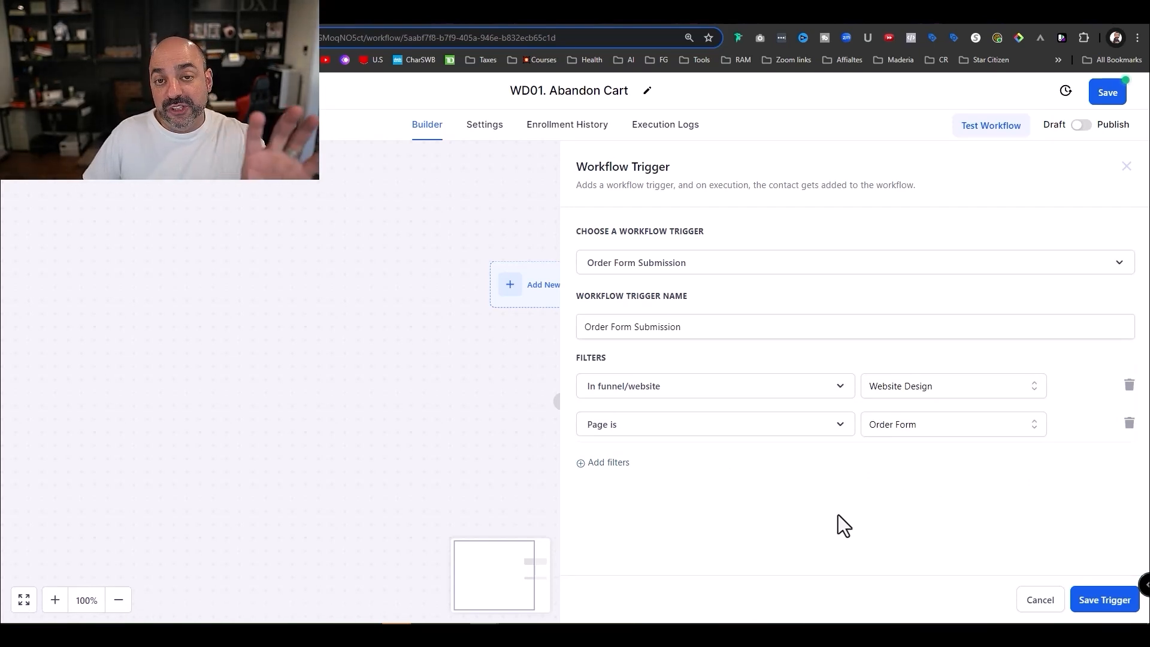
pyautogui.click(597, 473)
pyautogui.click(606, 471)
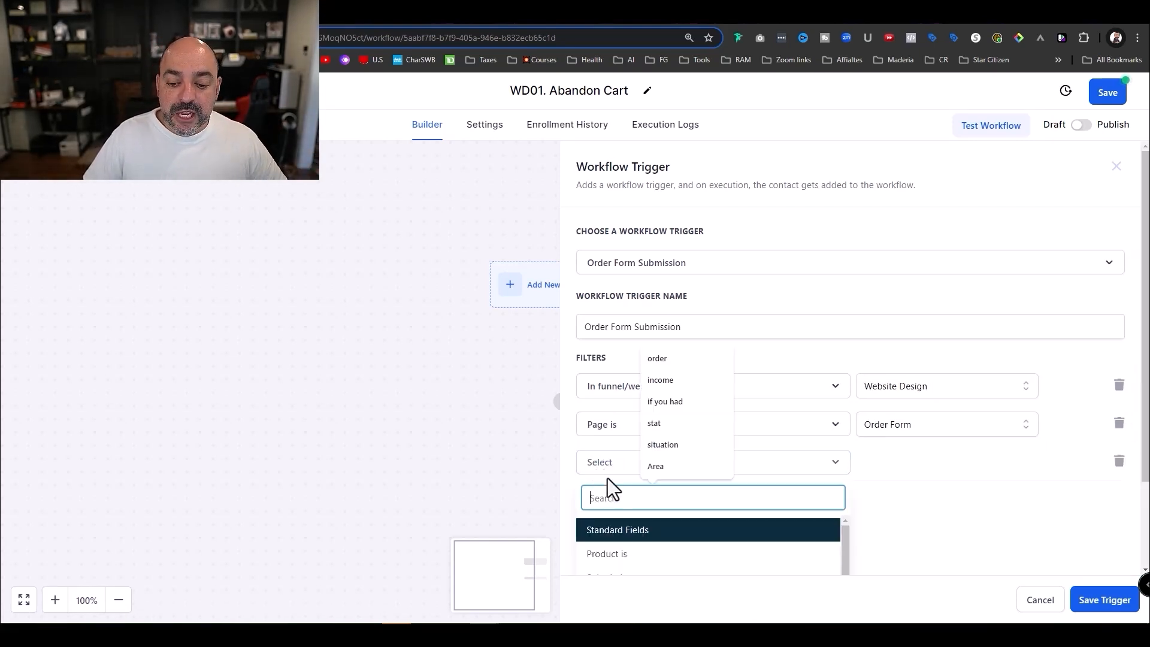
pyautogui.scroll(-2, 652, 526)
pyautogui.click(651, 521)
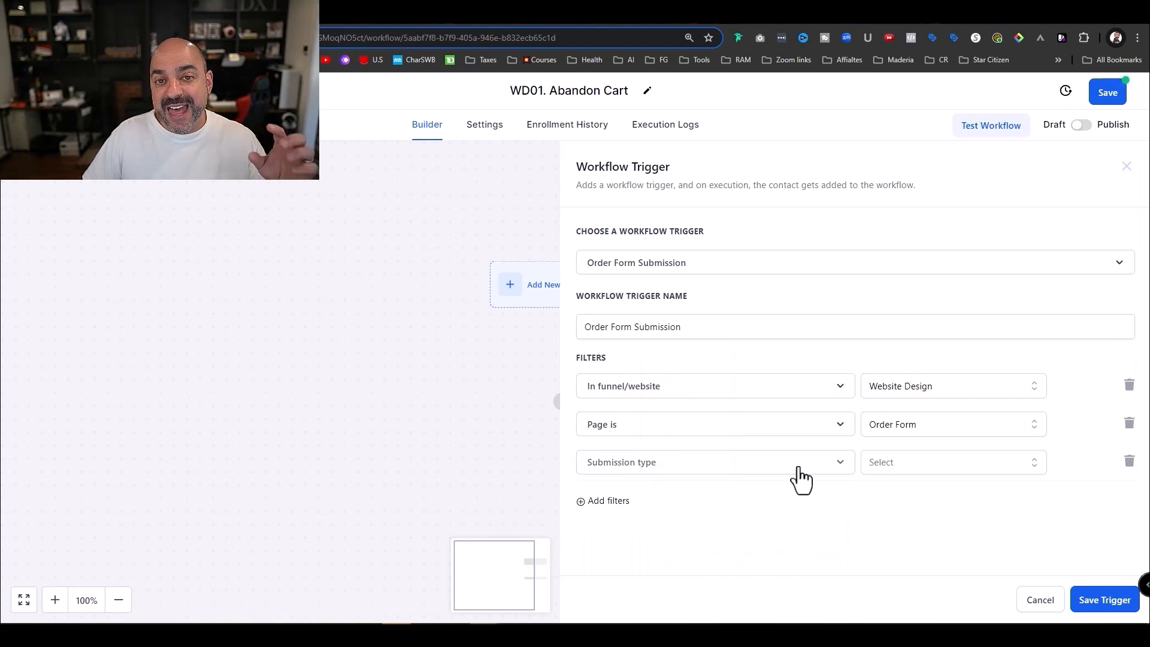
pyautogui.click(913, 459)
pyautogui.scroll(-1, 917, 503)
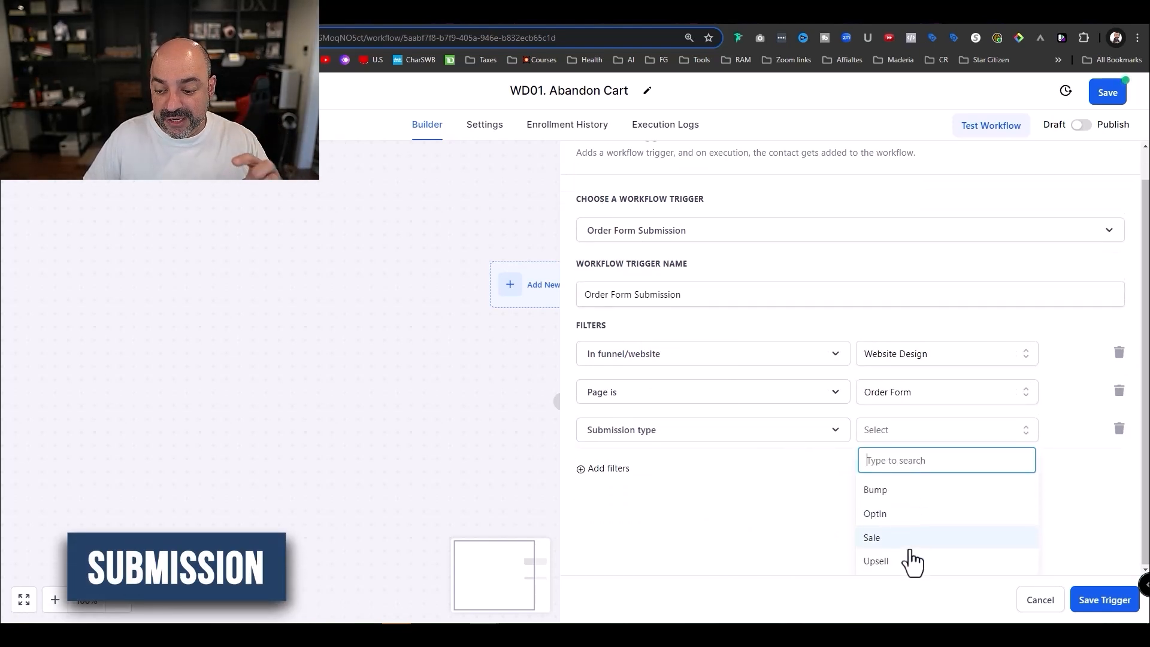
pyautogui.click(899, 514)
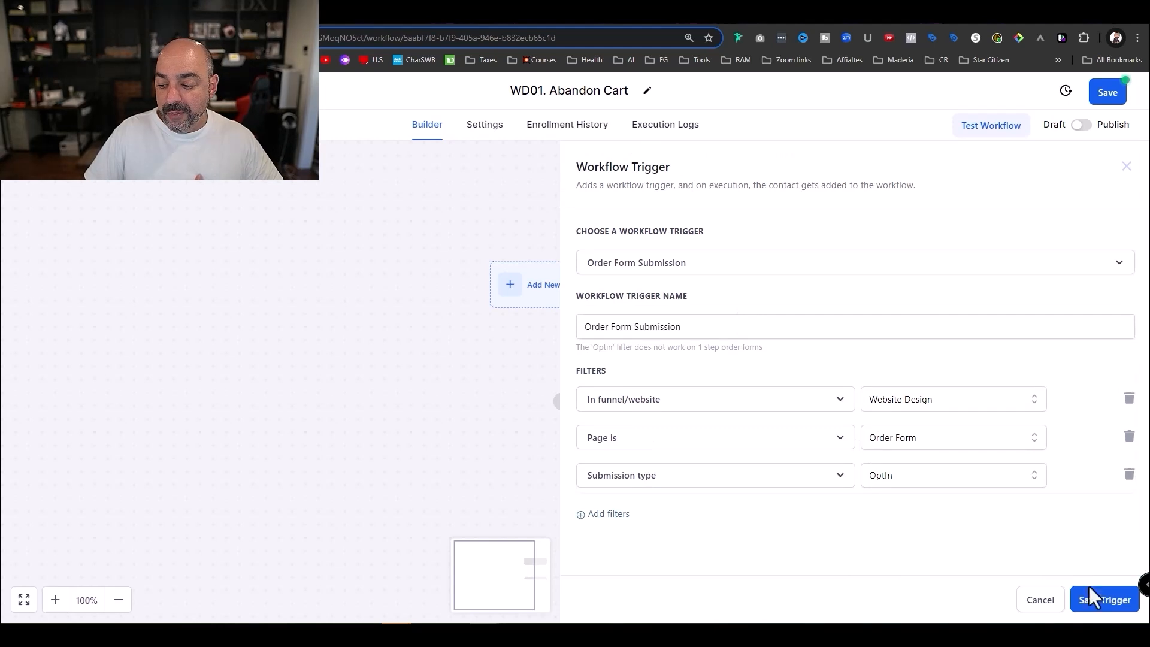
# - Save the trigger renamed 'Order Form Submission - OPTIN'
pyautogui.click(1106, 602)
pyautogui.click(502, 292)
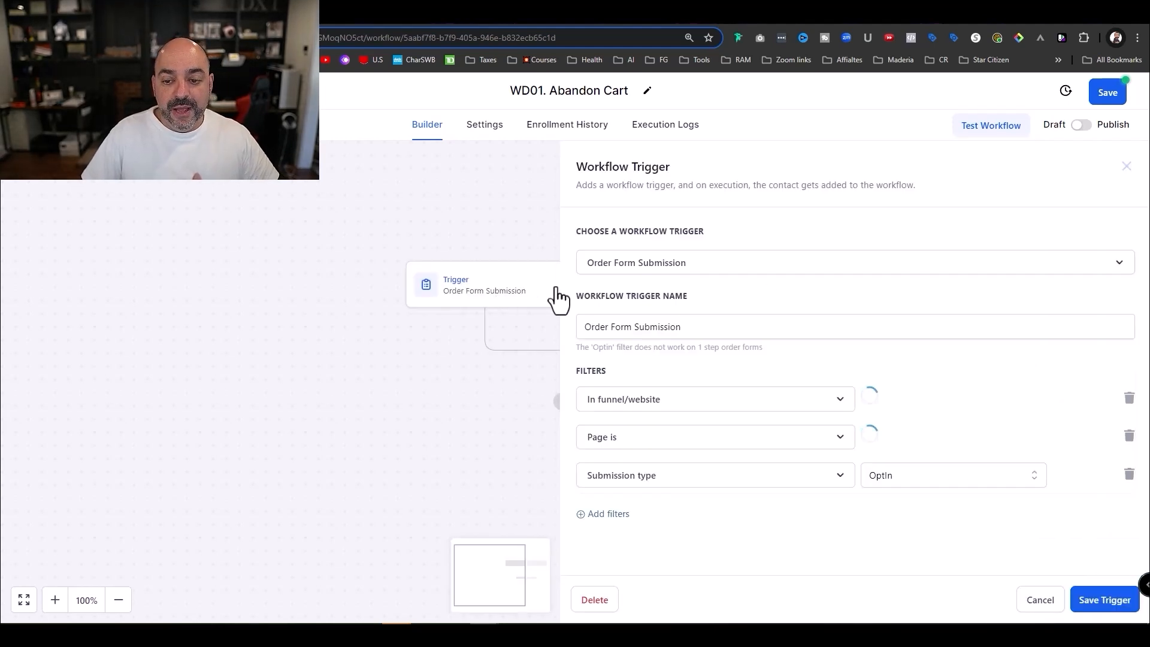
pyautogui.click(769, 324)
pyautogui.write('-')
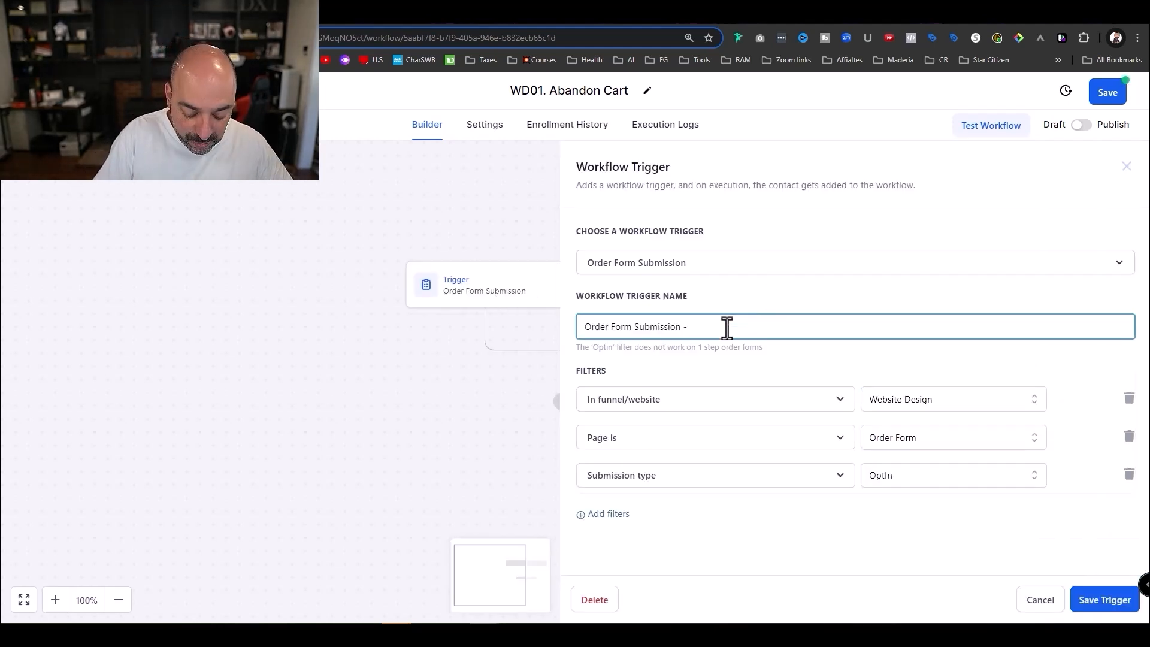
pyautogui.write(' OPTIN')
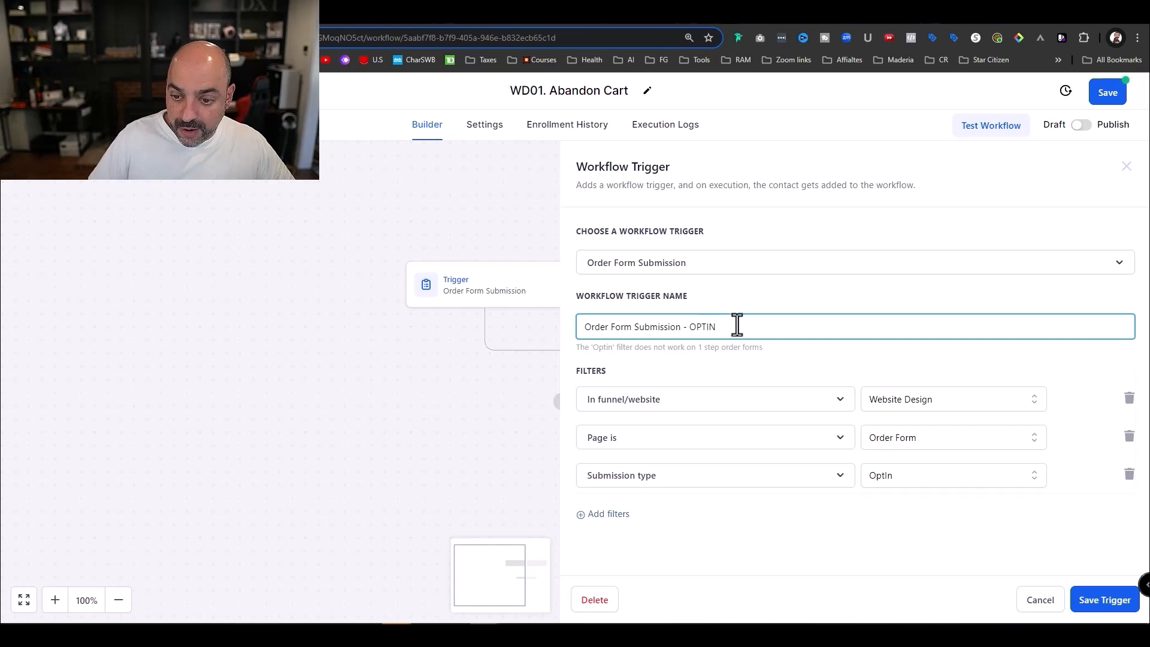
pyautogui.click(1104, 600)
pyautogui.click(568, 381)
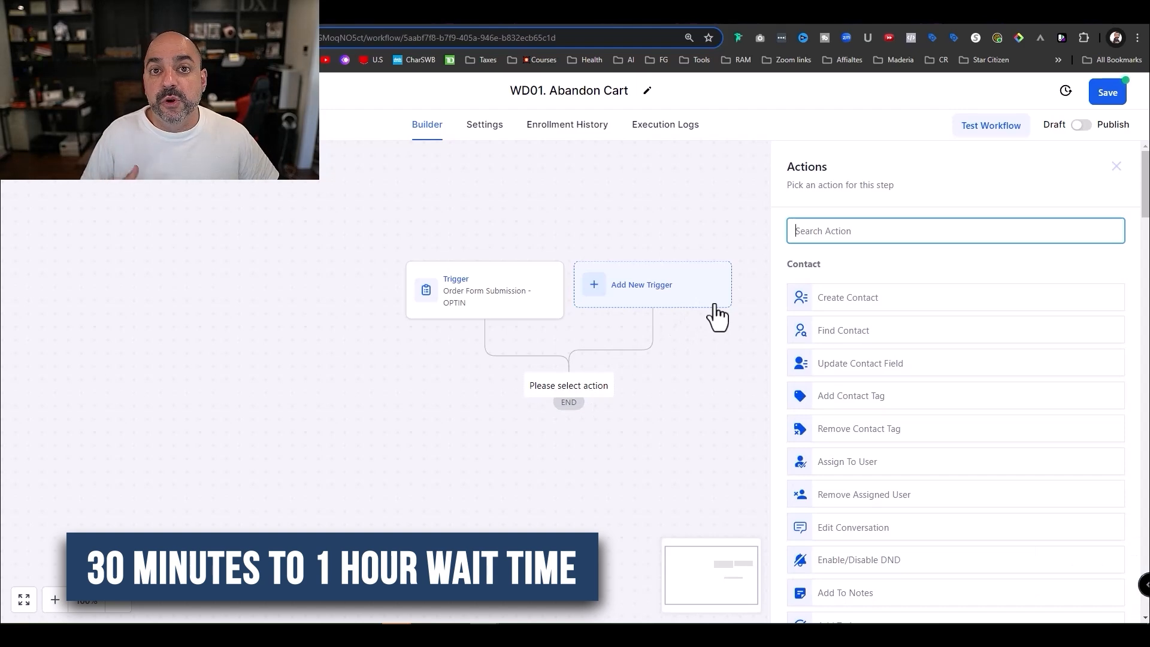
# - Add a Wait step with a 1 hour delay
pyautogui.write('wait')
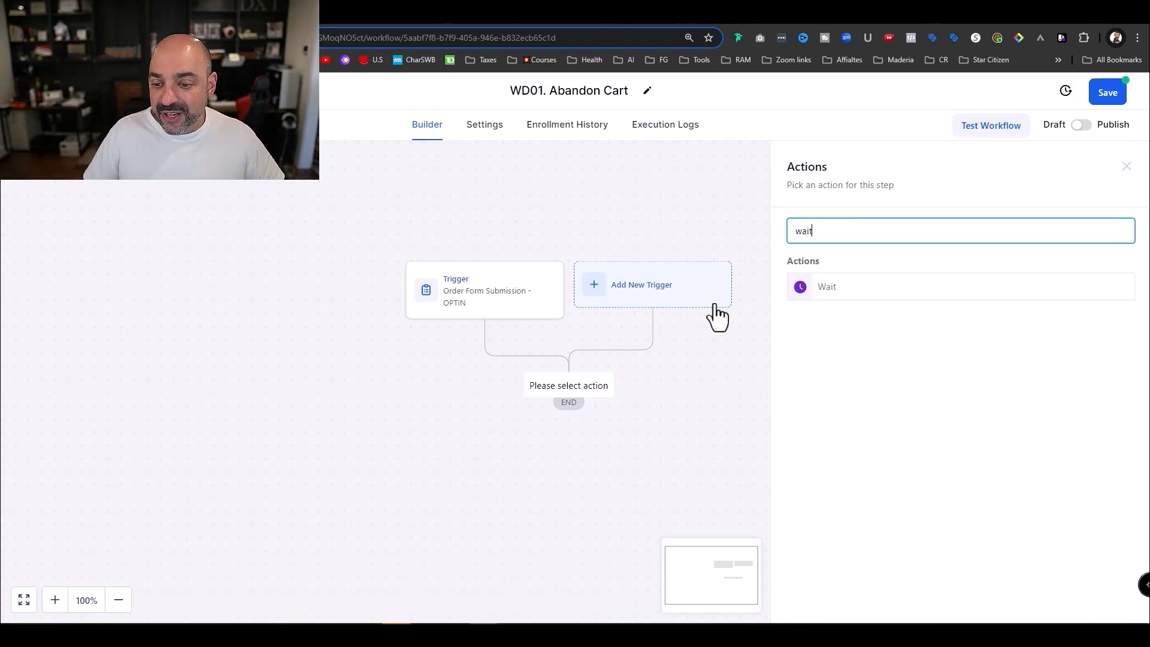
pyautogui.click(829, 289)
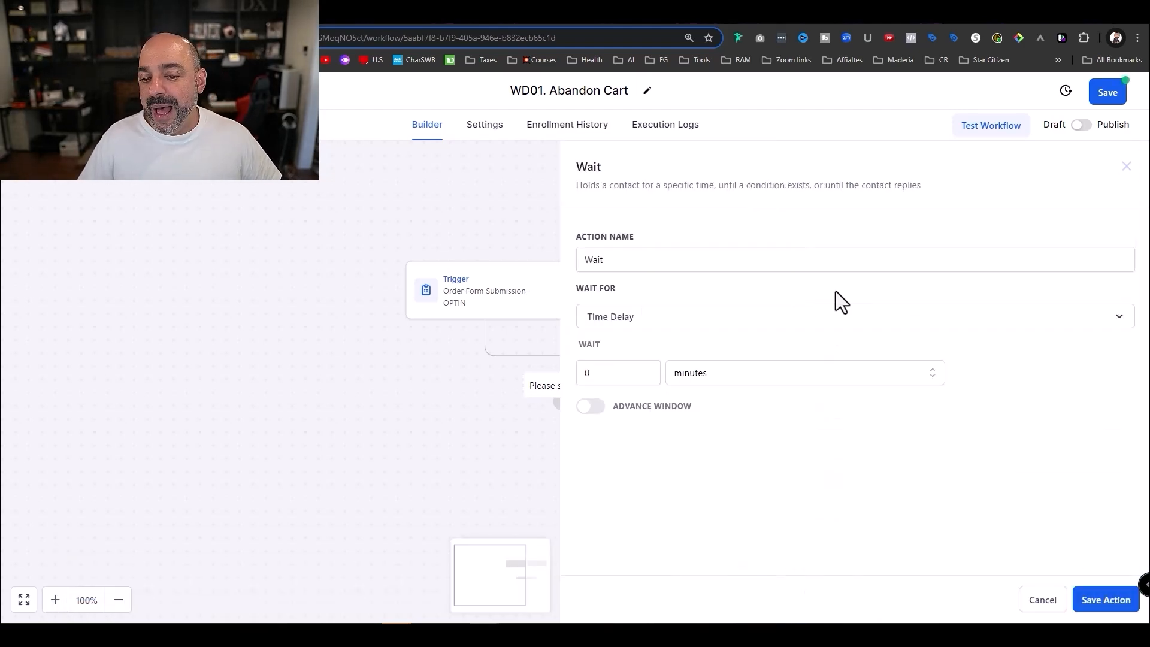
pyautogui.doubleClick(618, 372)
pyautogui.write('1')
pyautogui.click(718, 376)
pyautogui.click(689, 427)
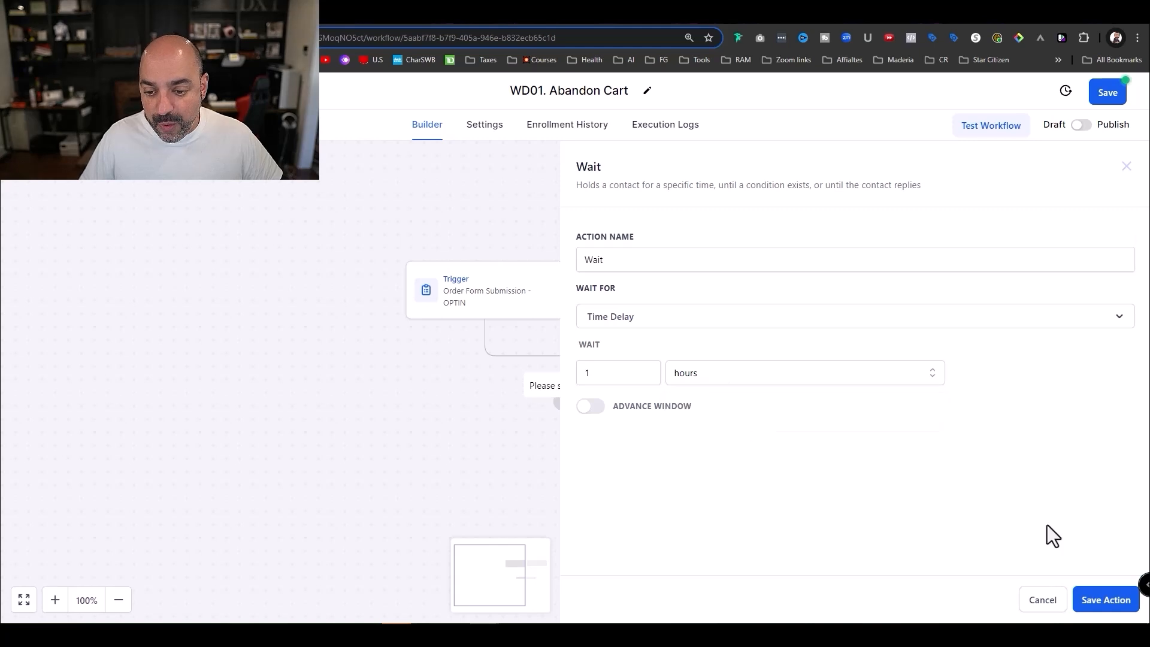
pyautogui.click(1095, 604)
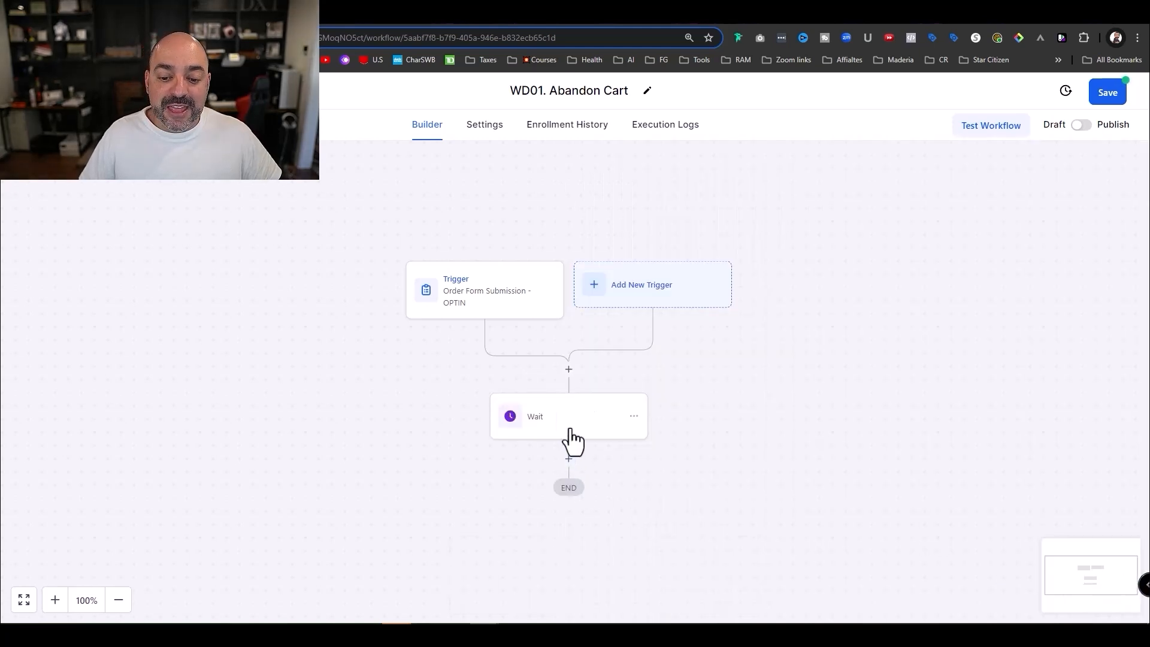
# - Rename the wait step to 'Wait 1 hour' and save it
pyautogui.click(571, 430)
pyautogui.click(643, 260)
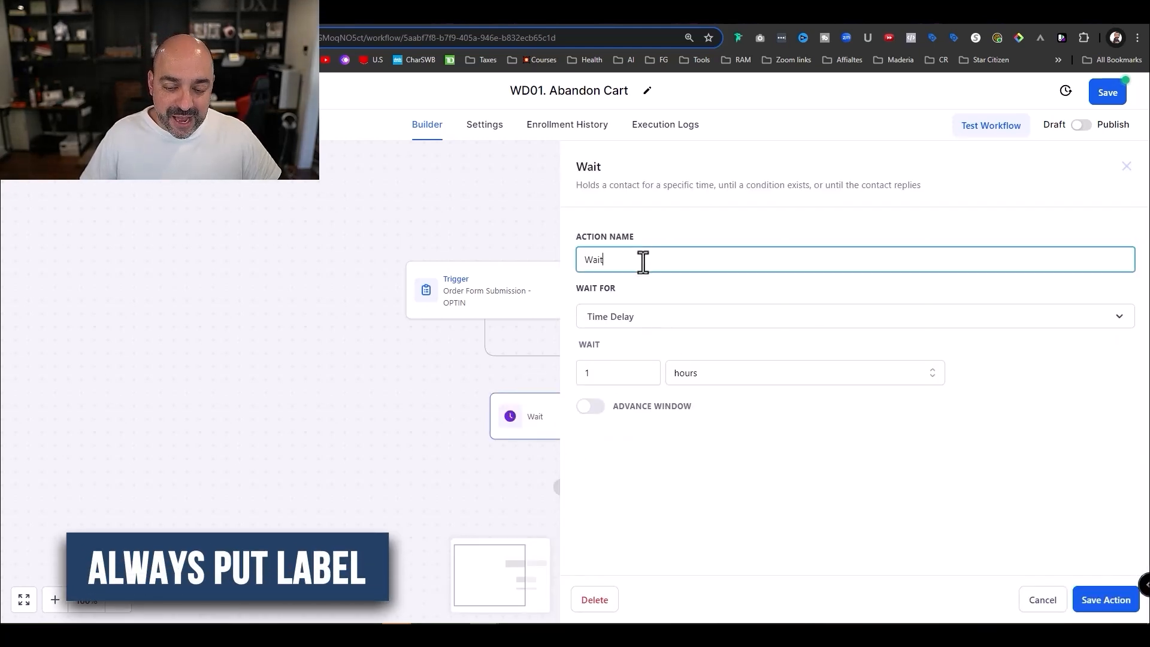
pyautogui.write('1 hour')
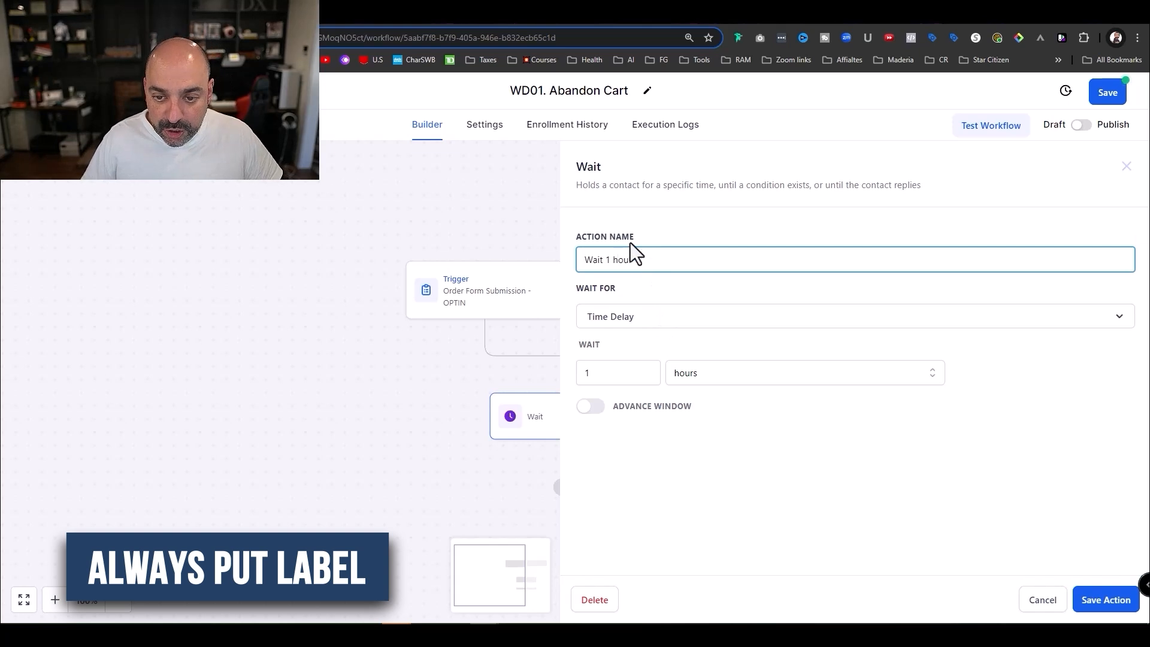
pyautogui.moveTo(619, 236); pyautogui.dragTo(913, 485)
pyautogui.click(1103, 604)
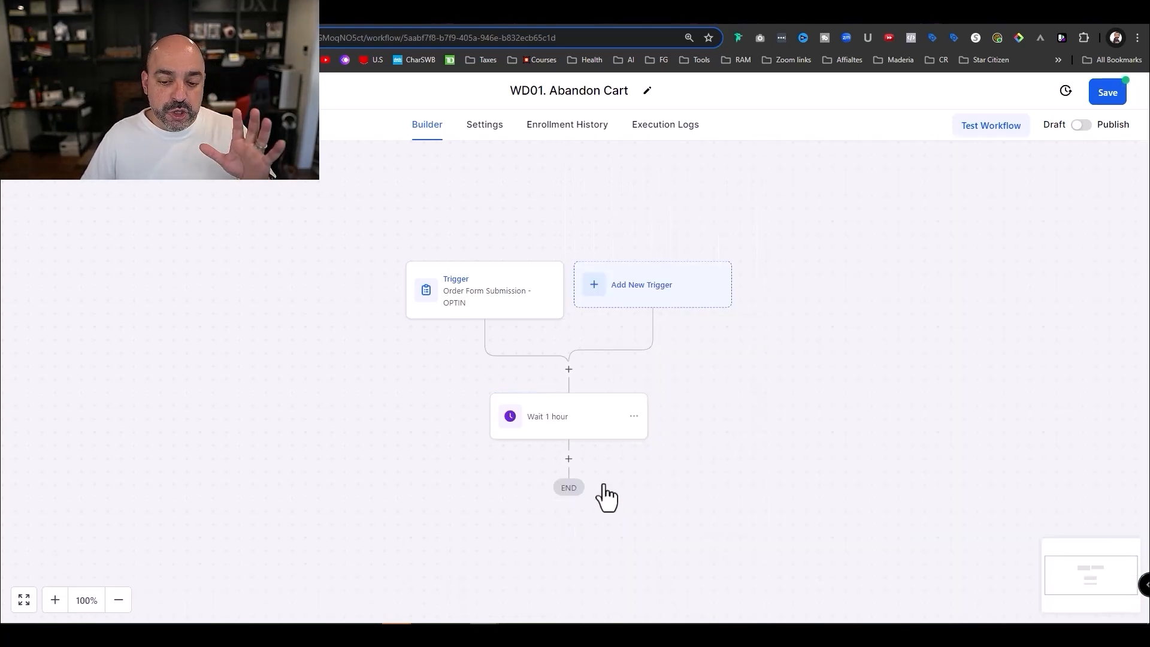
# - Add an Add Contact Tag step applying a new tag 'Website Design :: AC'
pyautogui.click(569, 459)
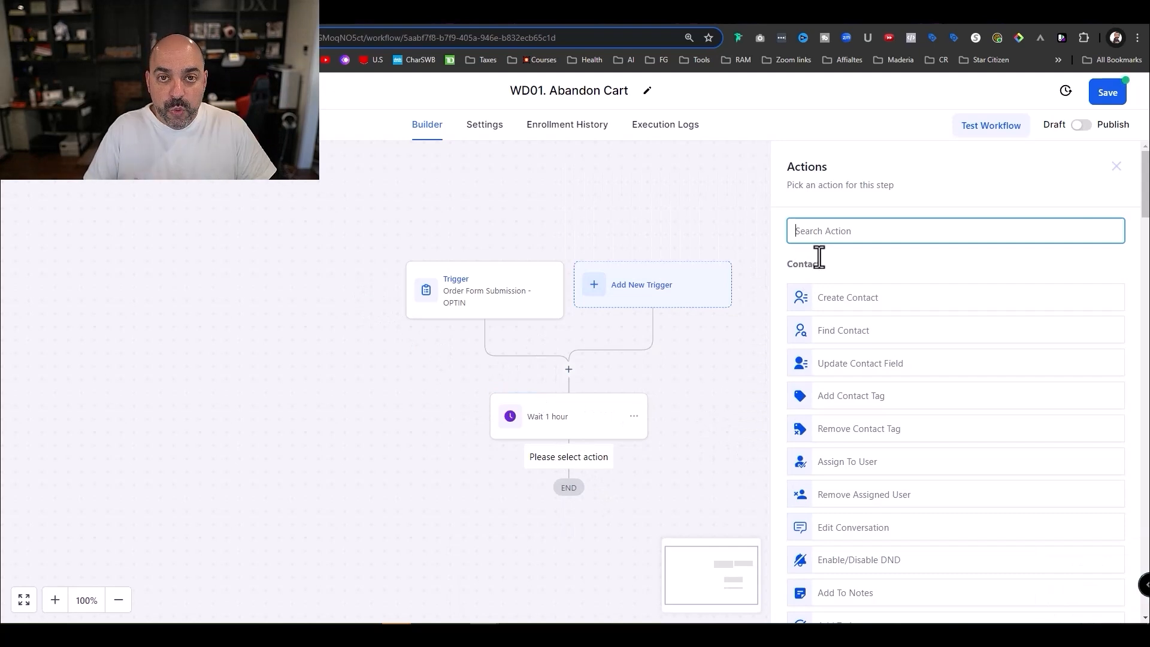
pyautogui.write('tag')
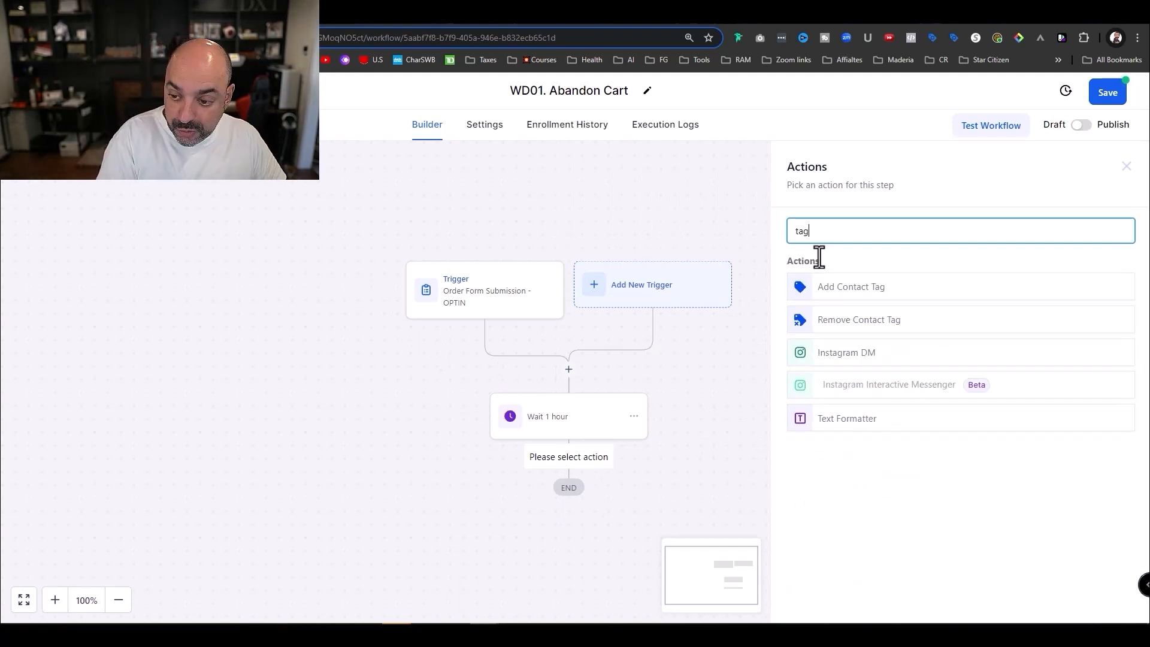
pyautogui.click(884, 294)
pyautogui.click(838, 313)
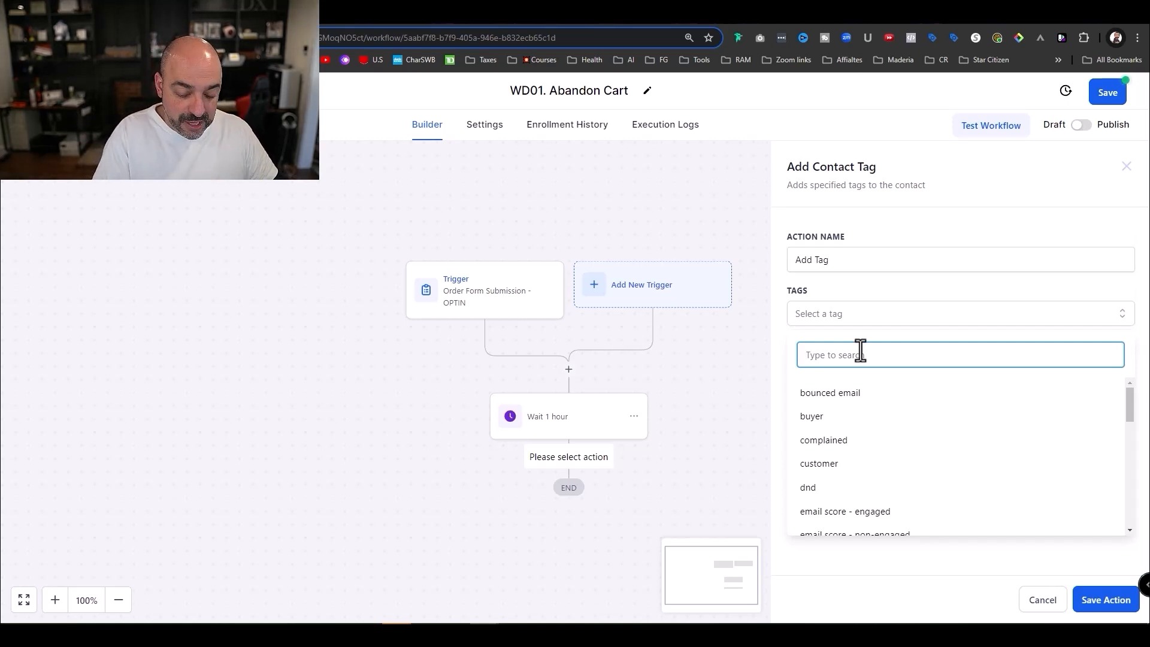
pyautogui.write('Web')
pyautogui.write('s')
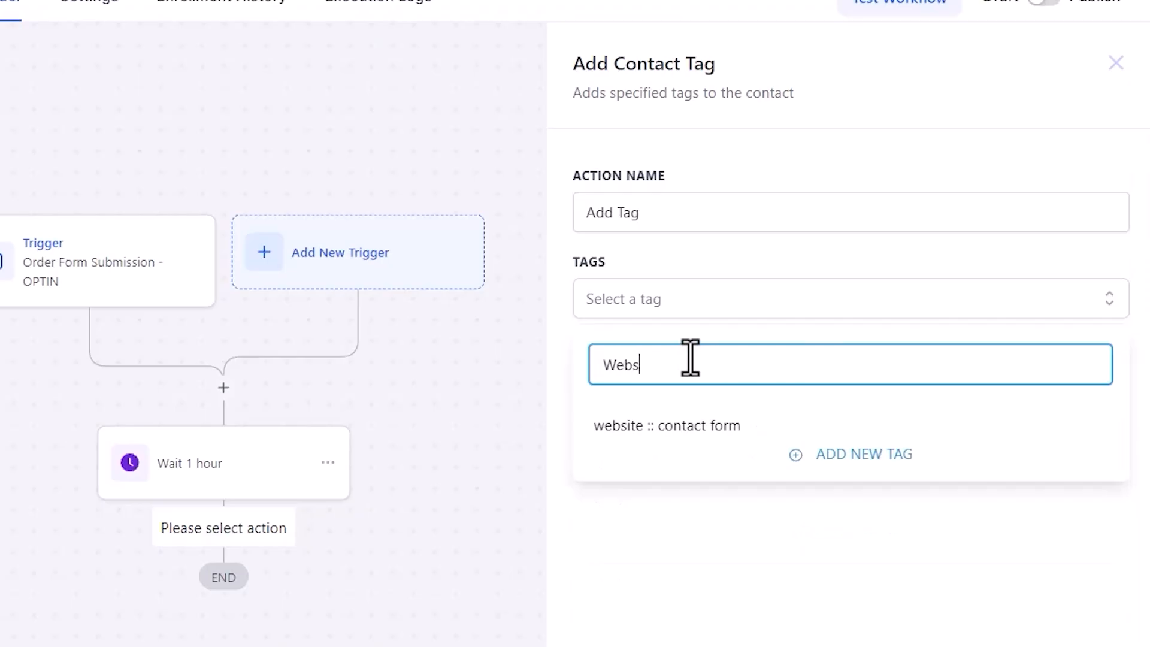
pyautogui.write('ite Design :: AC')
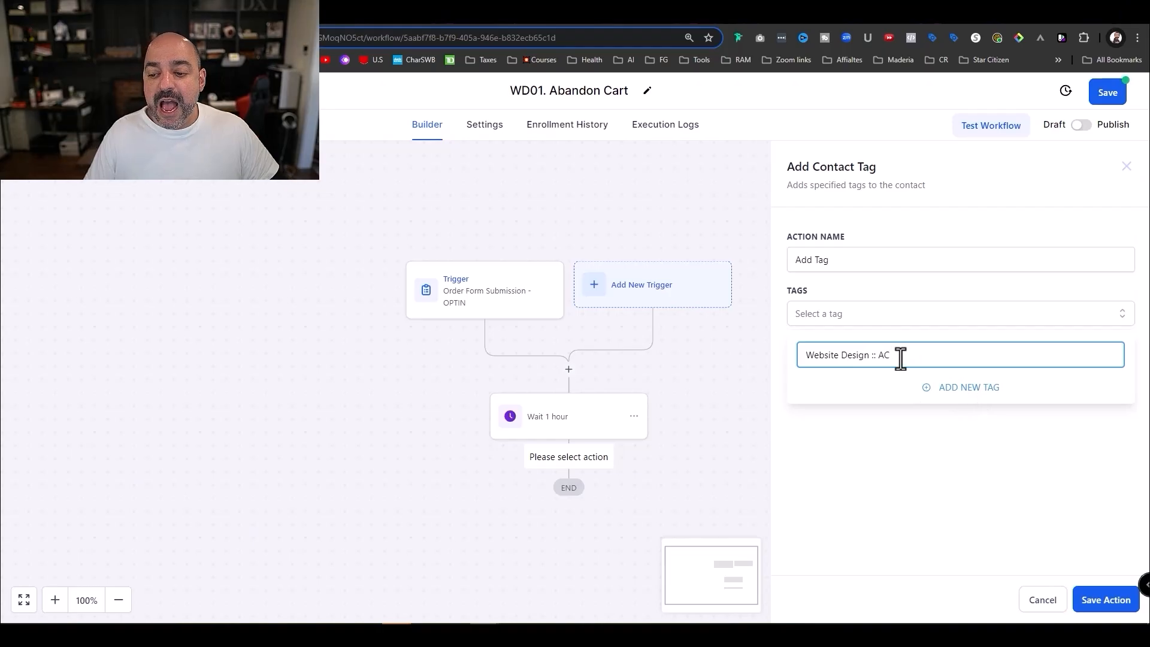
pyautogui.hotkey('ctrl', 'a')
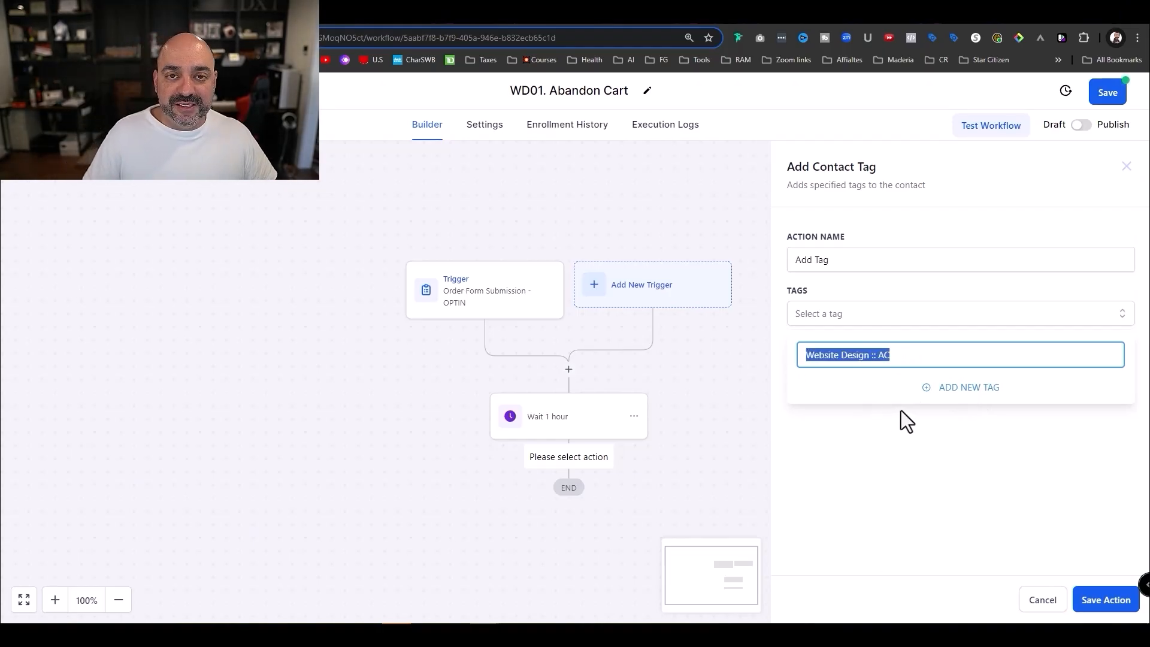
pyautogui.click(961, 390)
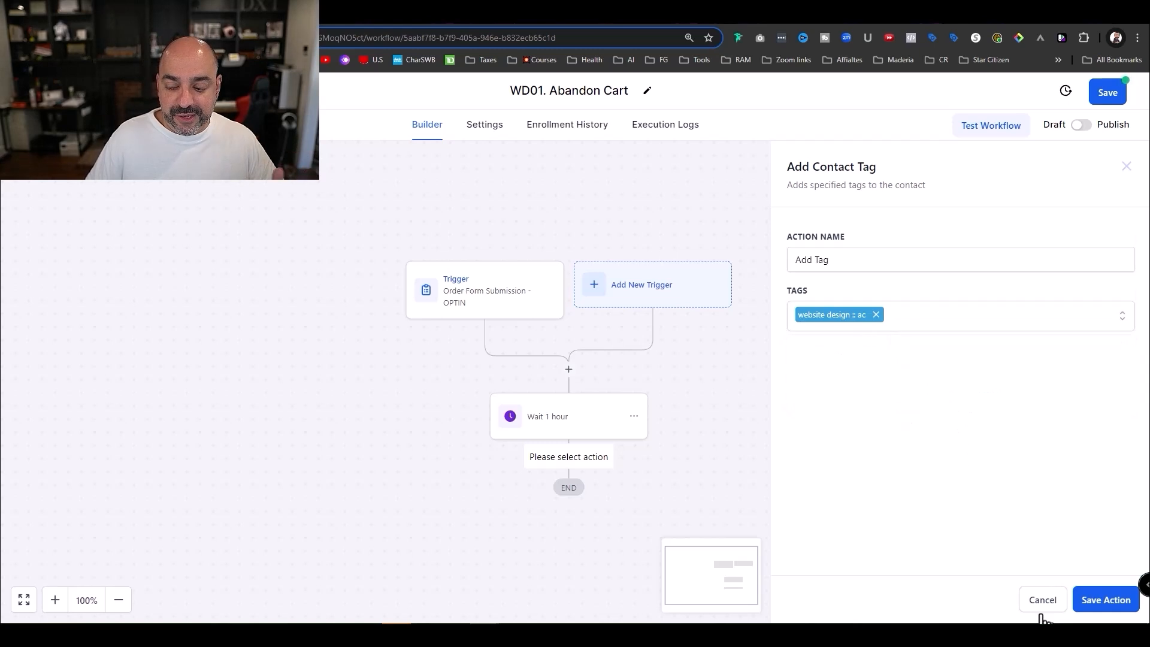
pyautogui.click(1104, 599)
# - Rename the tag step to 'Add Tag - AC' and save it
pyautogui.scroll(-2, 641, 415)
pyautogui.click(560, 392)
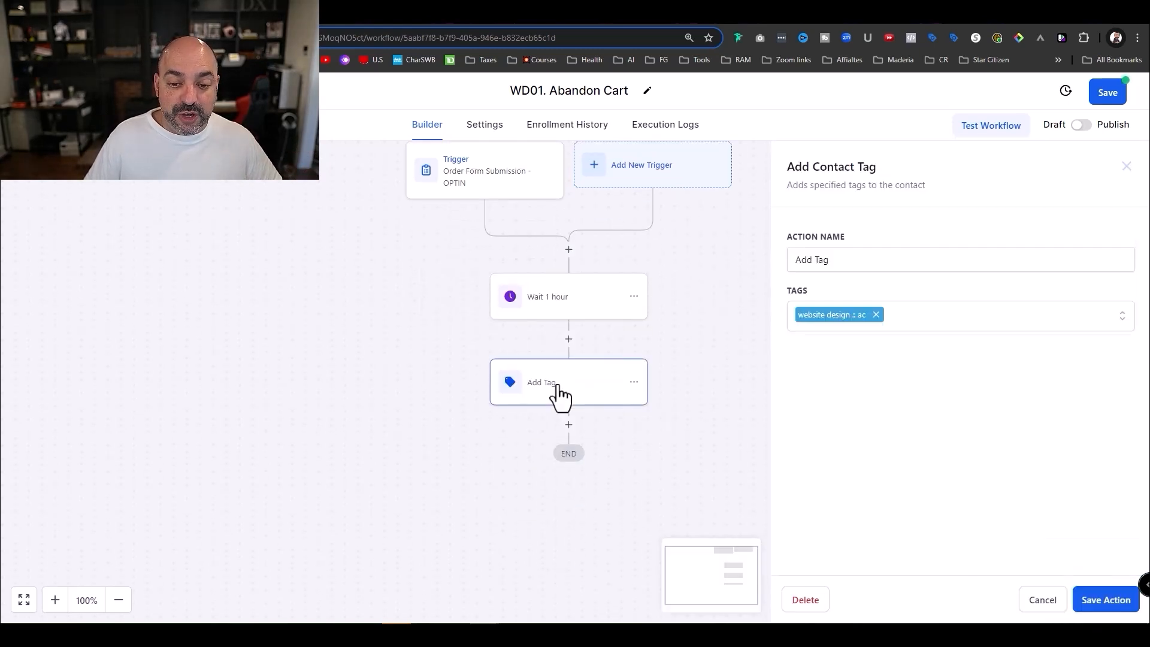
pyautogui.click(885, 262)
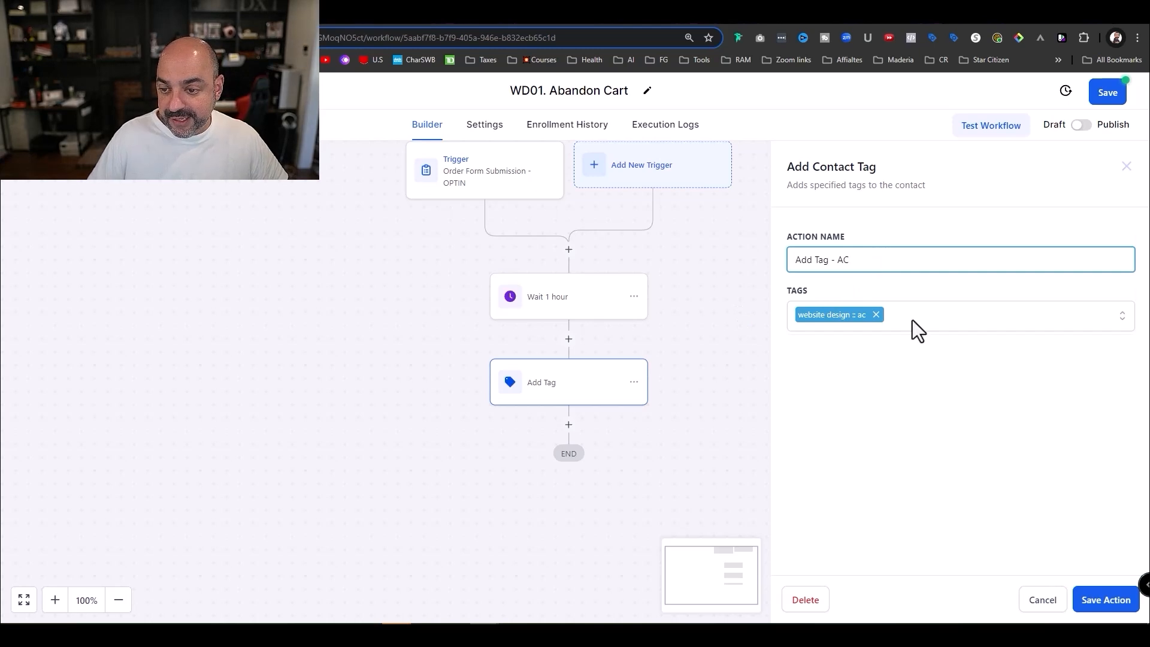
pyautogui.click(1104, 600)
pyautogui.click(568, 424)
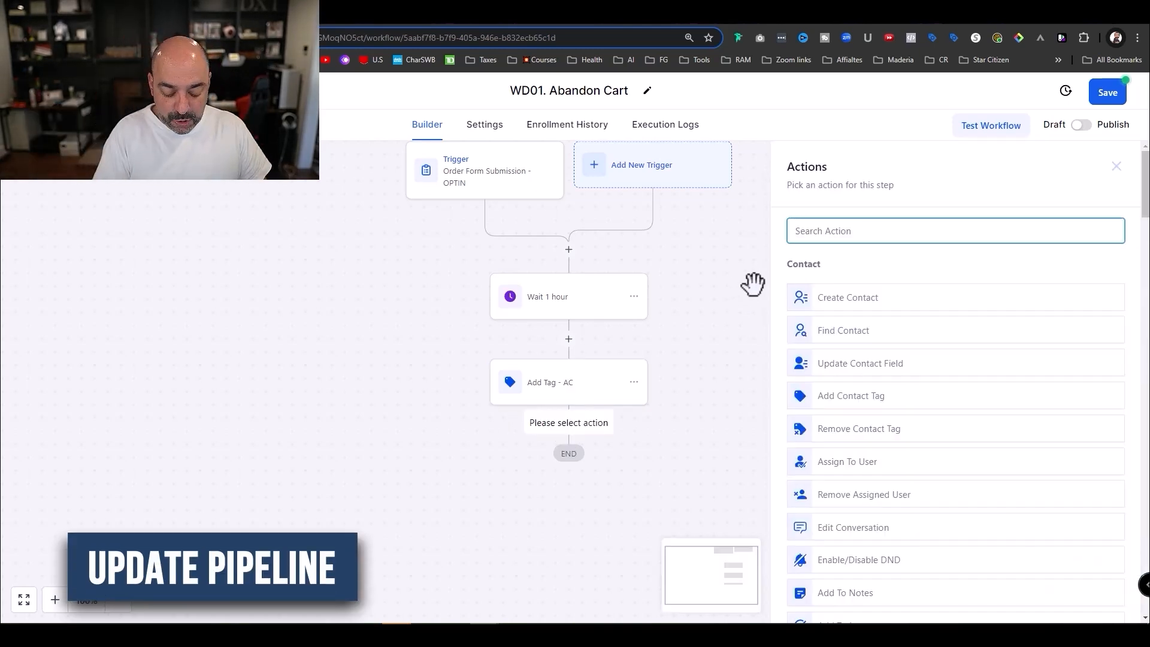
# - Add a Create/Update Opportunity action after Add Tag - AC
pyautogui.write('pip')
pyautogui.press('BackSpace')
pyautogui.press('BackSpace')
pyautogui.press('BackSpace')
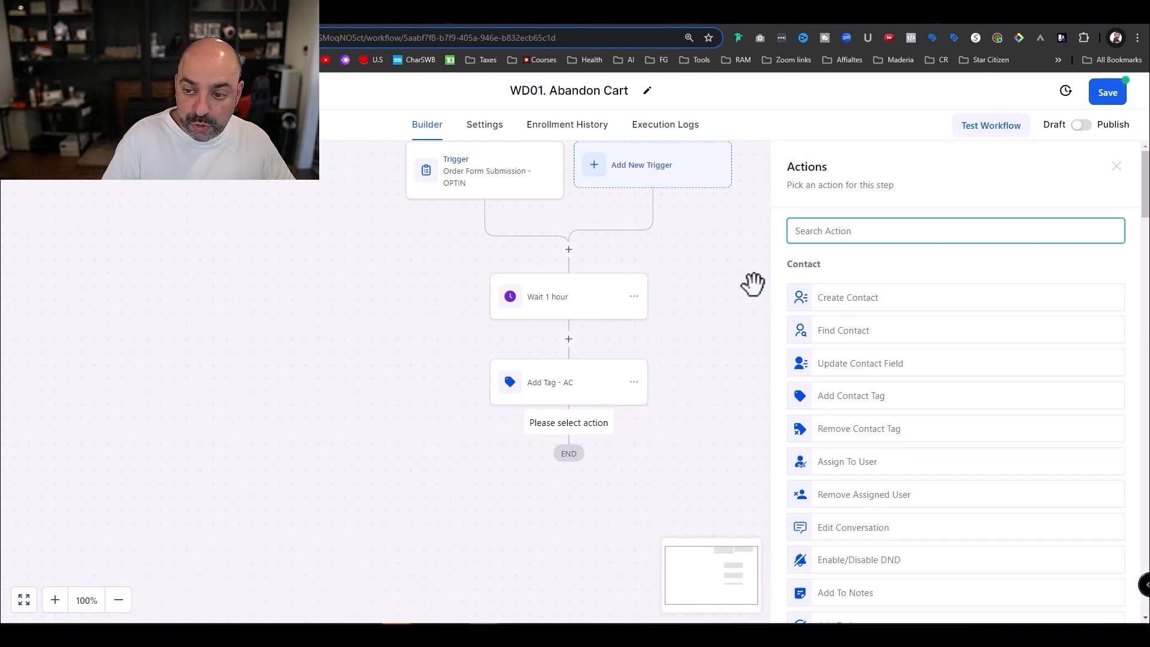
pyautogui.write('opp')
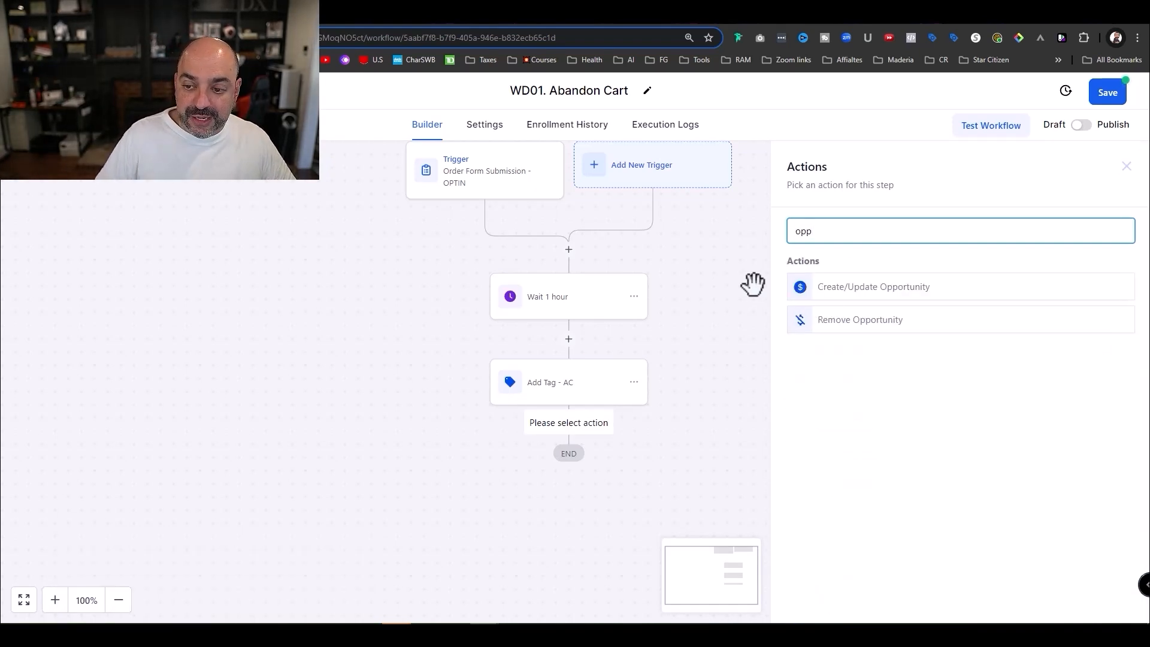
pyautogui.click(870, 287)
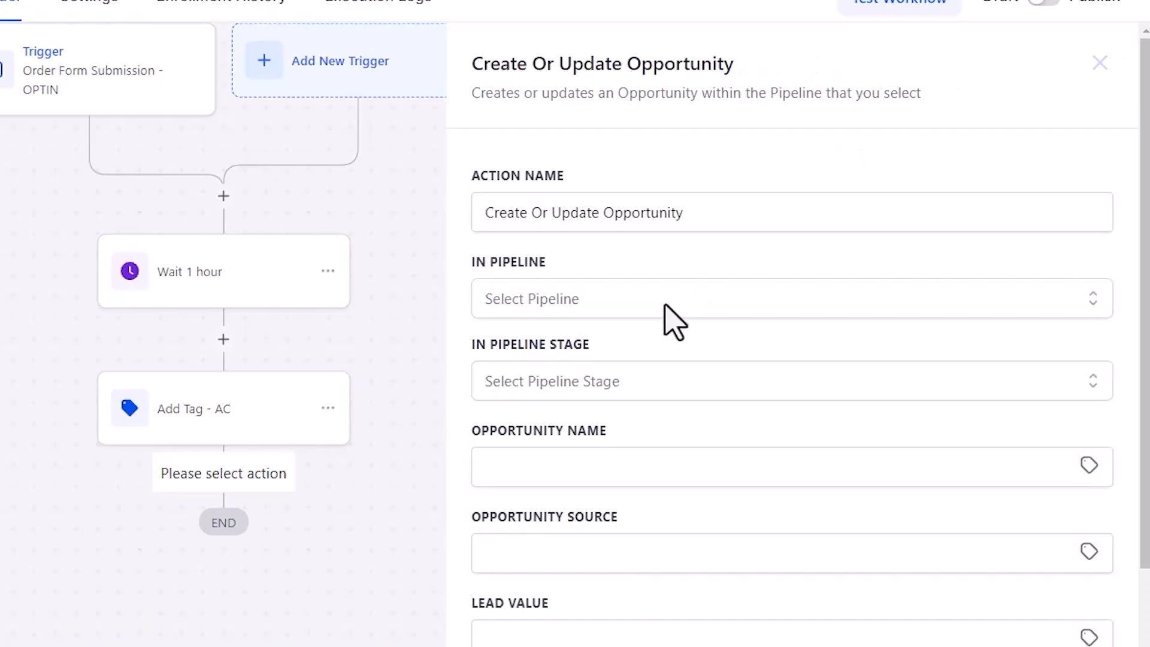
# - Set the opportunity to the Website Design pipeline, Abandoned Cart stage
pyautogui.click(846, 319)
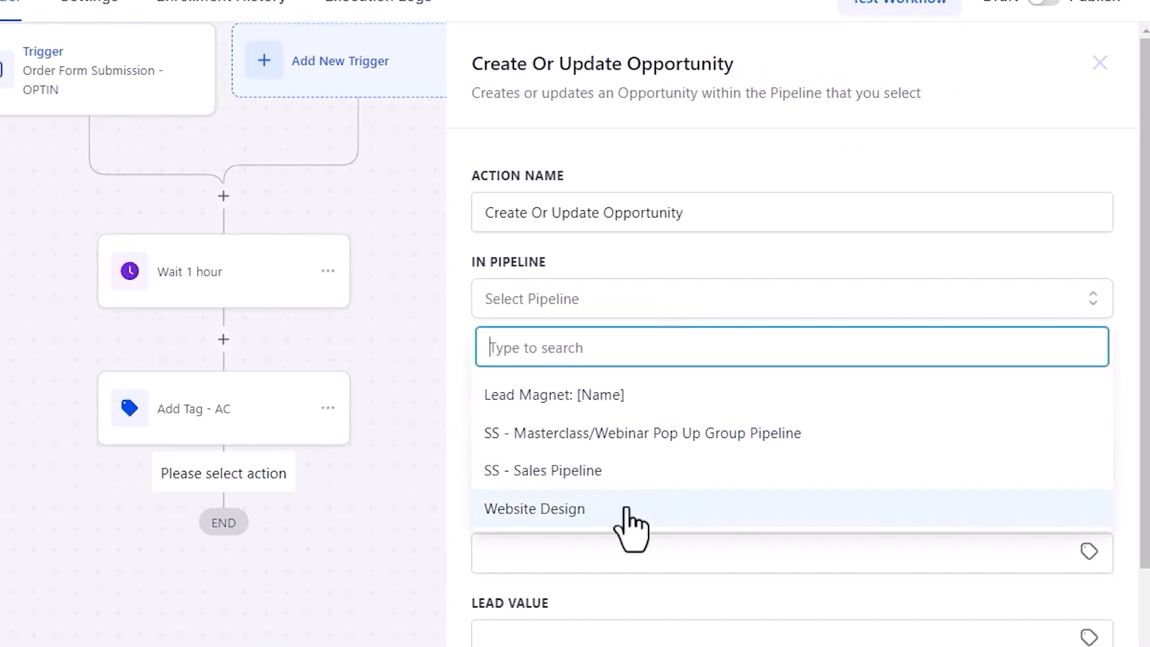
pyautogui.click(623, 509)
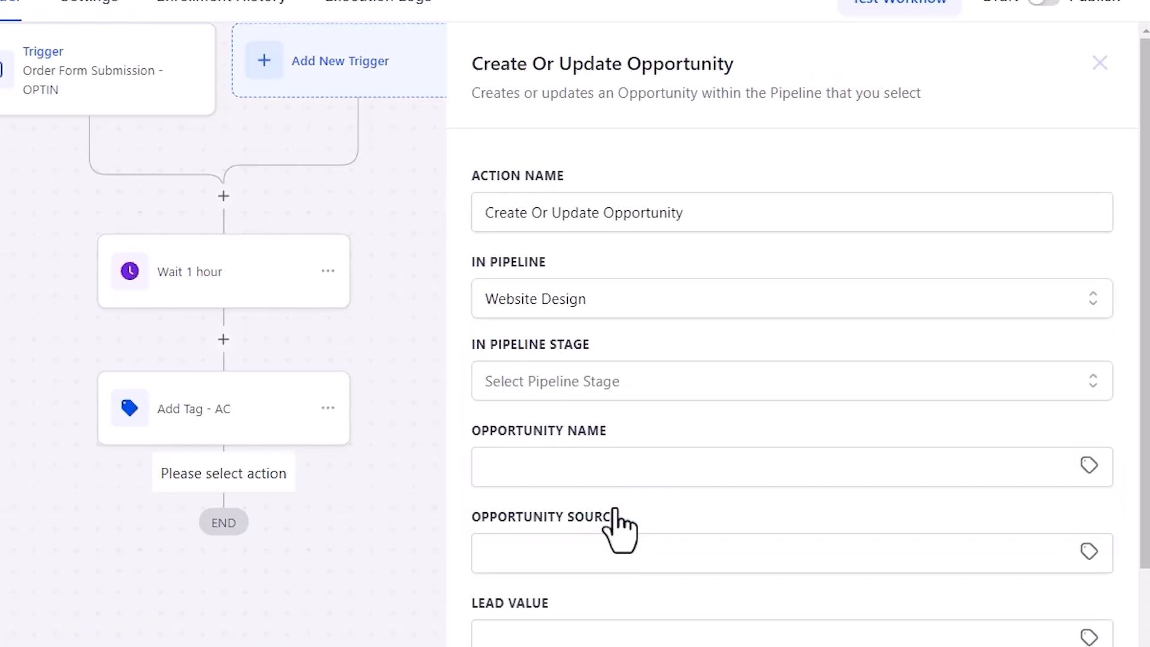
pyautogui.click(604, 385)
pyautogui.click(603, 476)
pyautogui.click(602, 473)
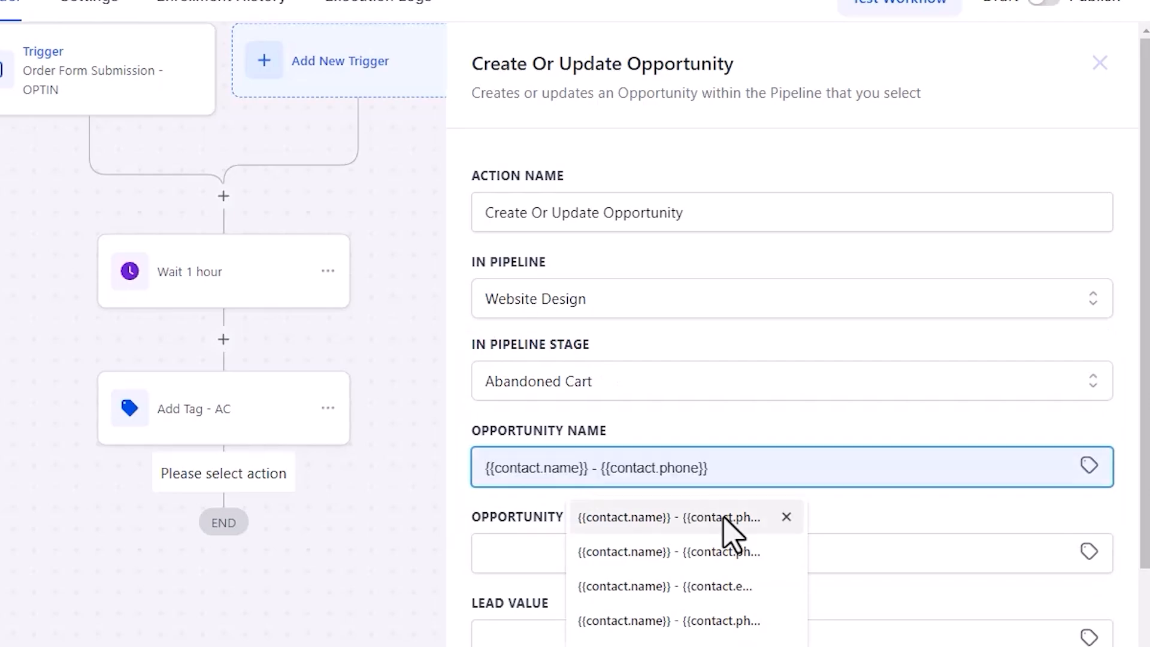
pyautogui.click(725, 424)
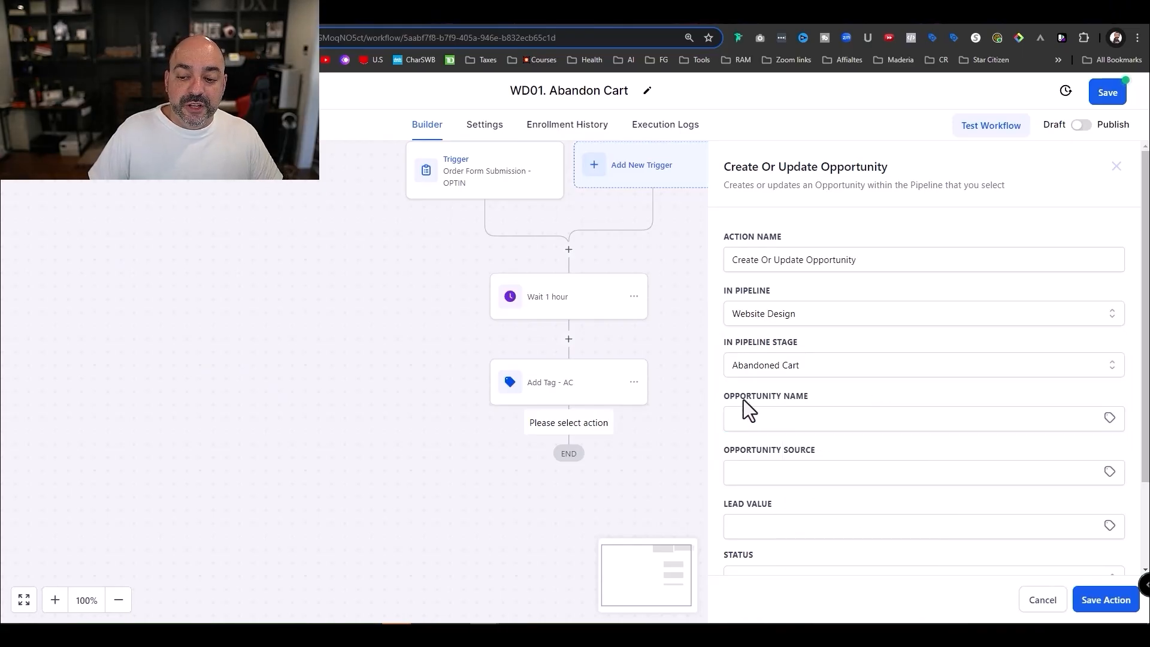
pyautogui.moveTo(810, 397); pyautogui.dragTo(706, 398)
pyautogui.click(900, 364)
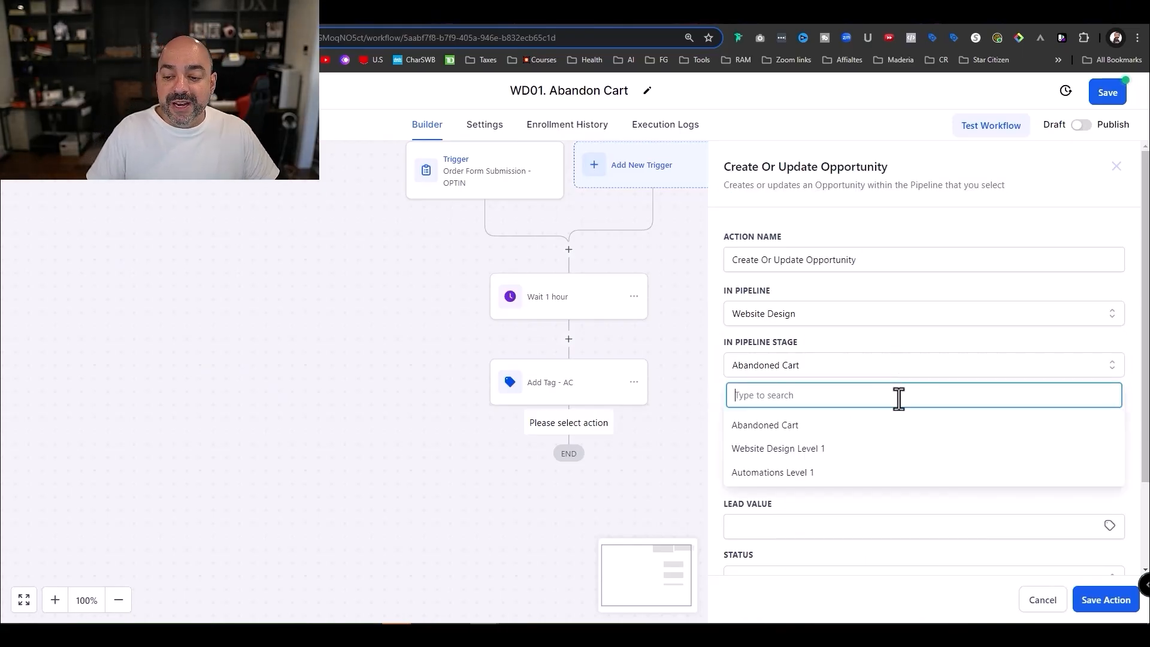
pyautogui.click(900, 339)
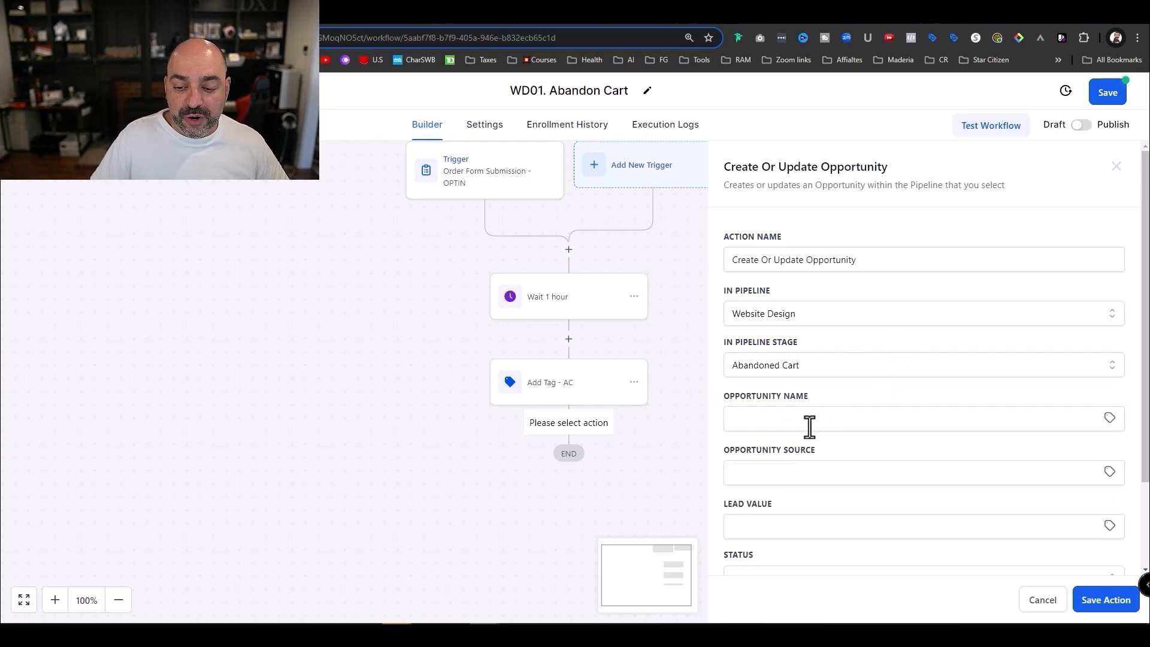
# - Build the opportunity name from the contact's full name and phone placeholders
pyautogui.click(809, 424)
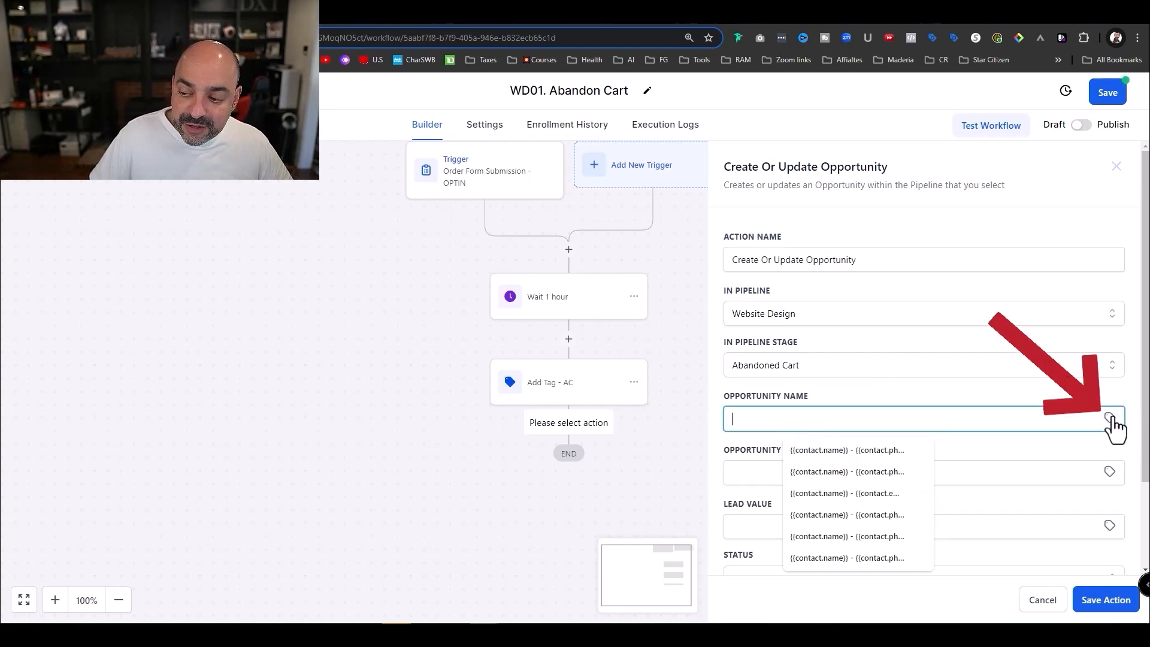
pyautogui.click(1110, 419)
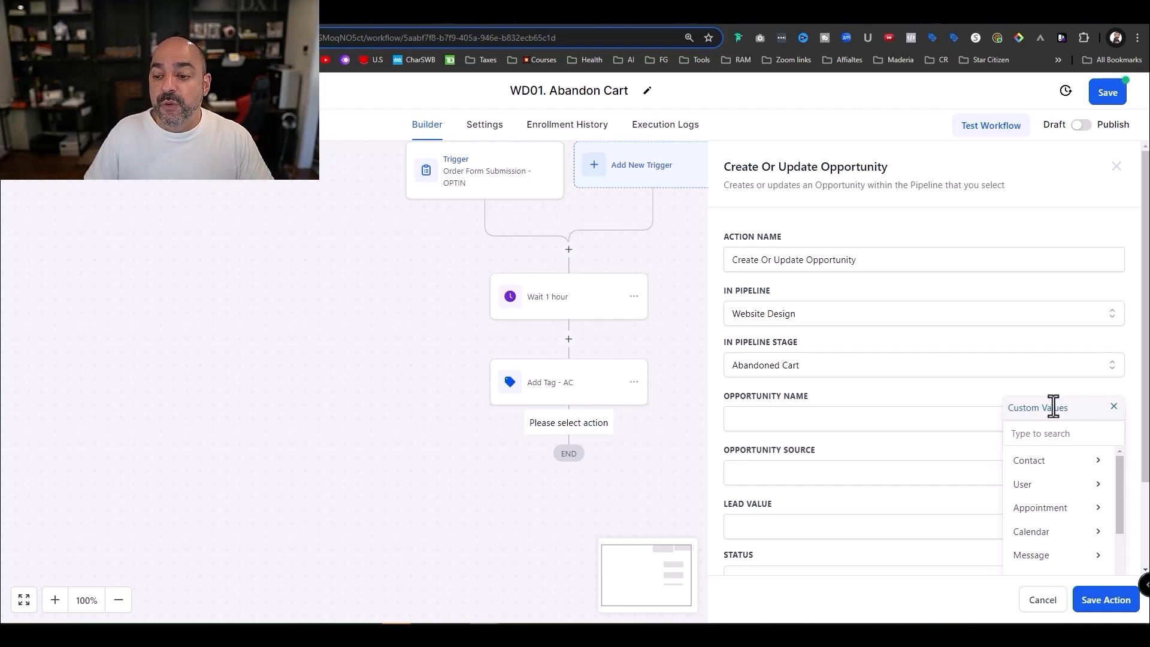
pyautogui.click(1058, 469)
pyautogui.click(1114, 419)
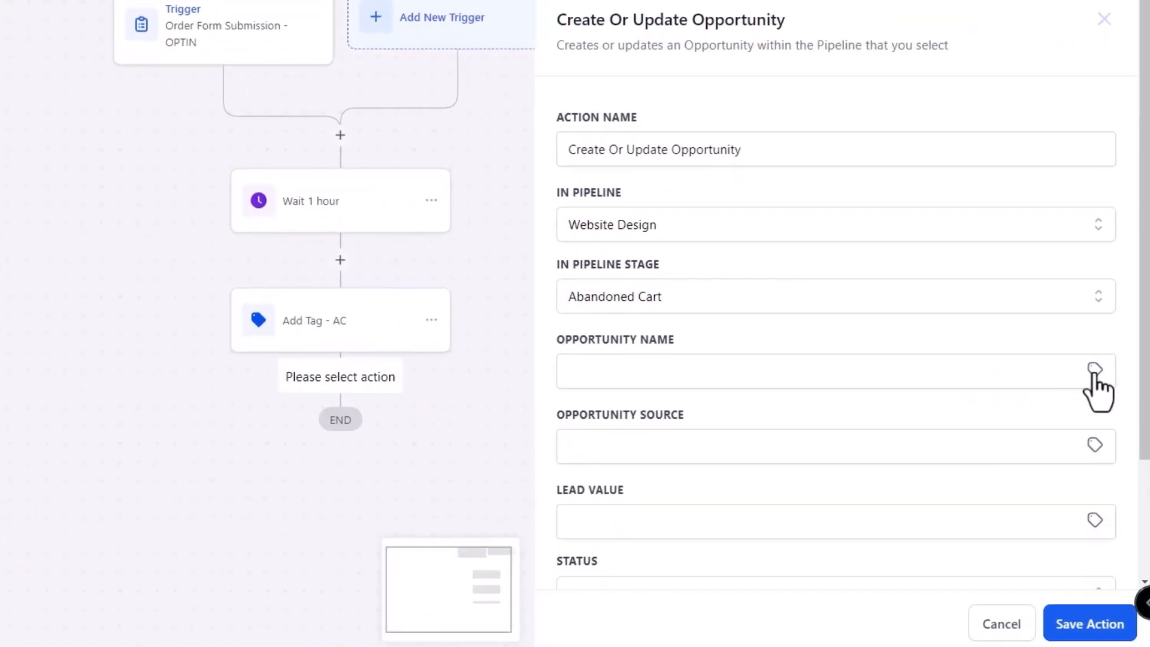
pyautogui.click(1109, 419)
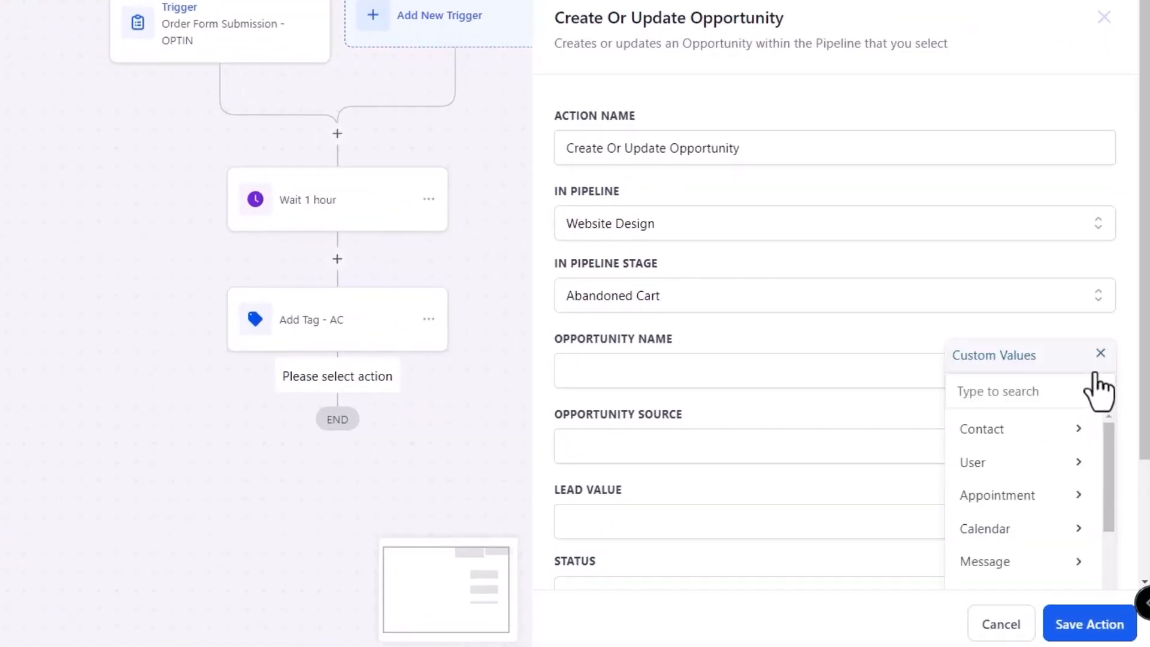
pyautogui.click(1041, 430)
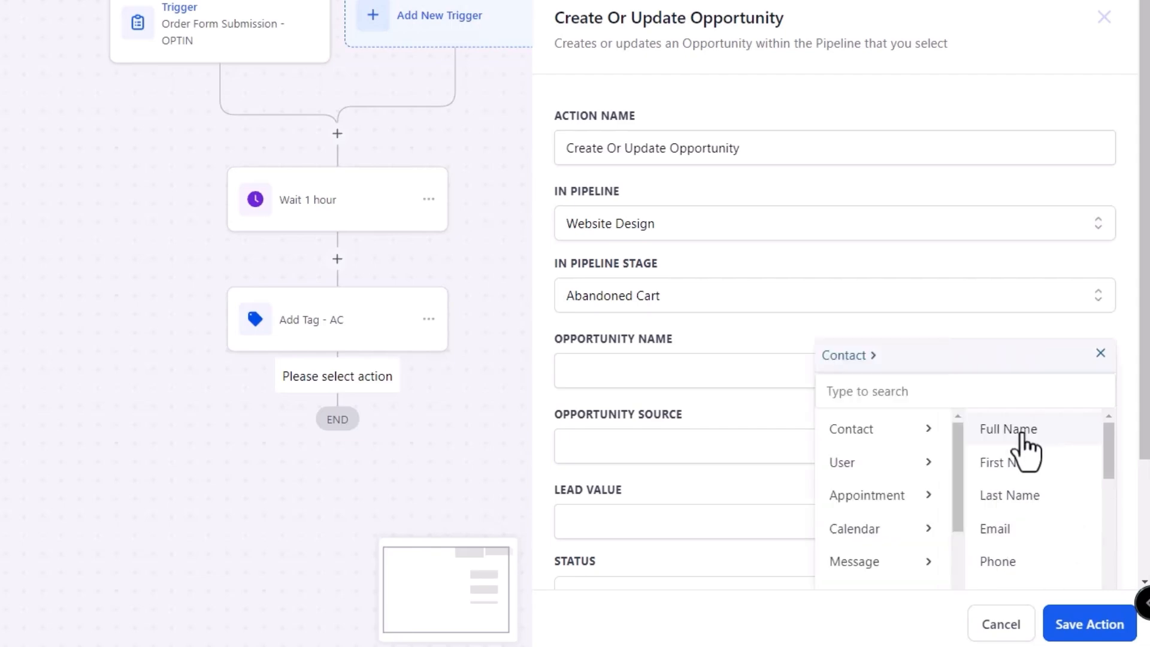
pyautogui.click(1022, 432)
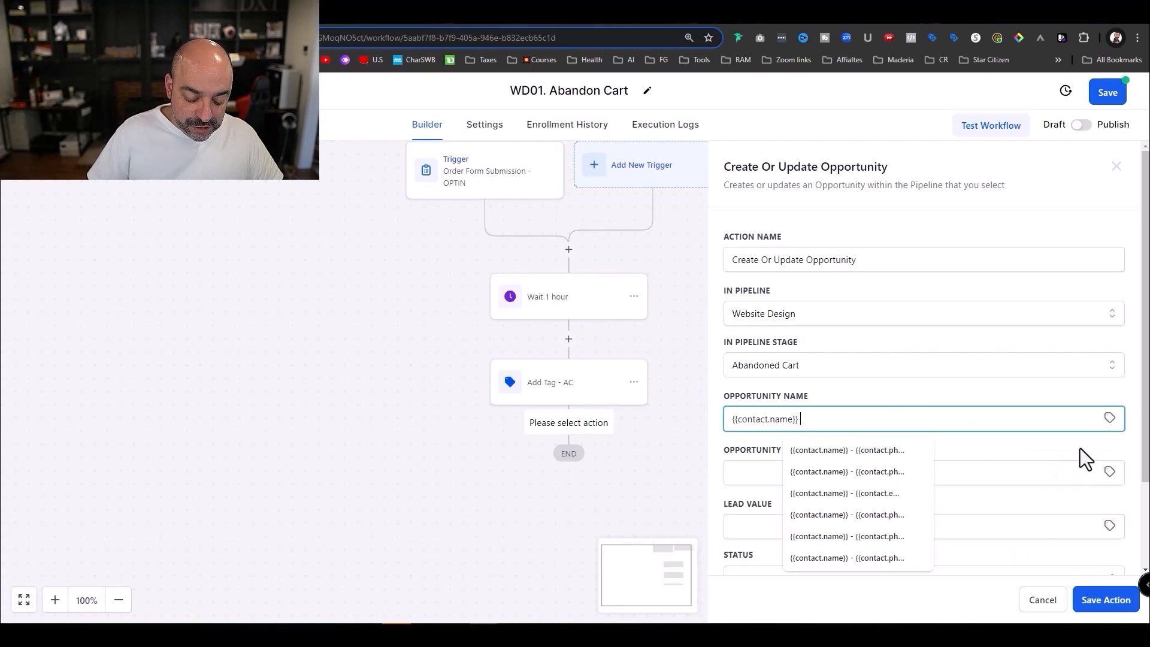
pyautogui.write('-')
pyautogui.click(1110, 418)
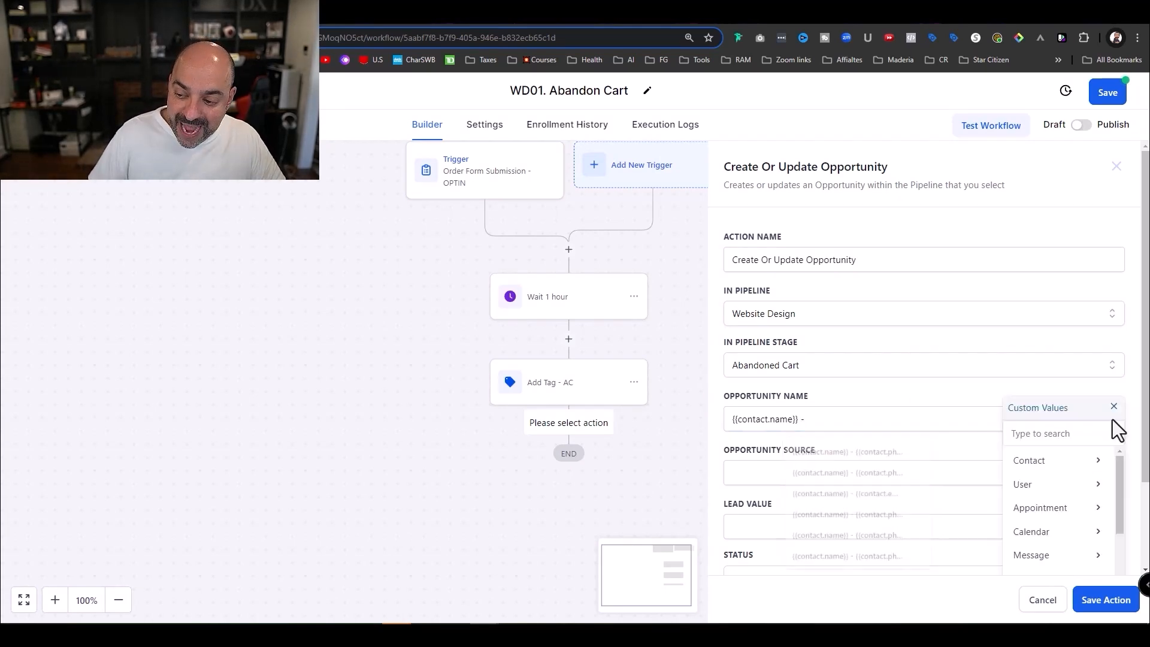
pyautogui.click(1058, 462)
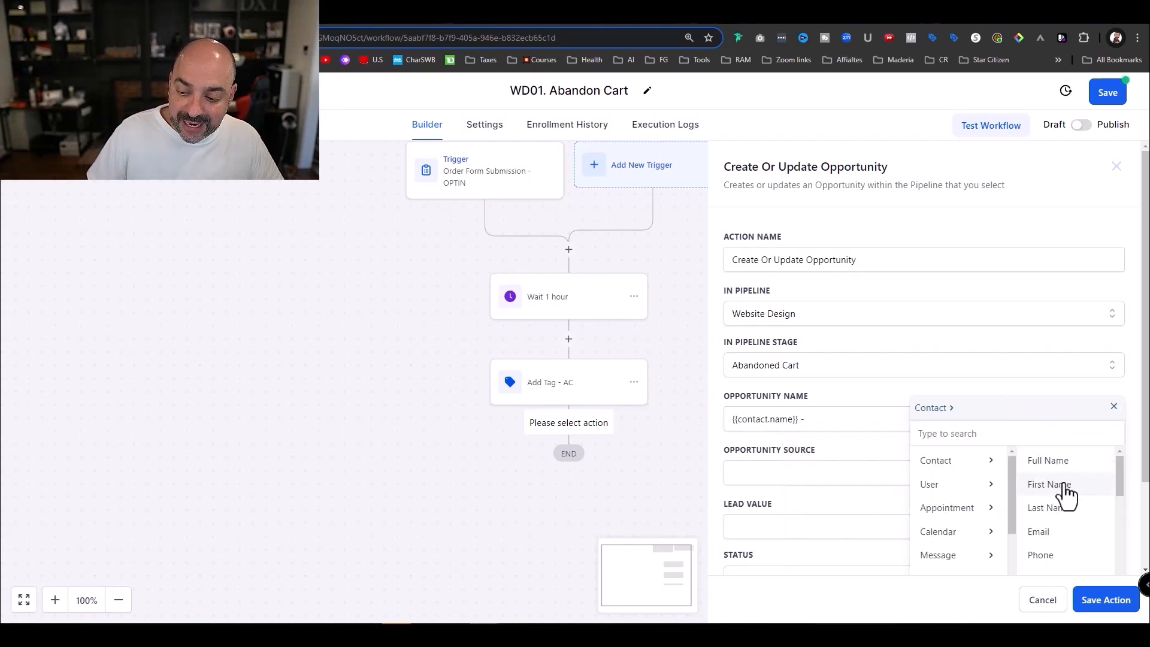
pyautogui.click(1063, 555)
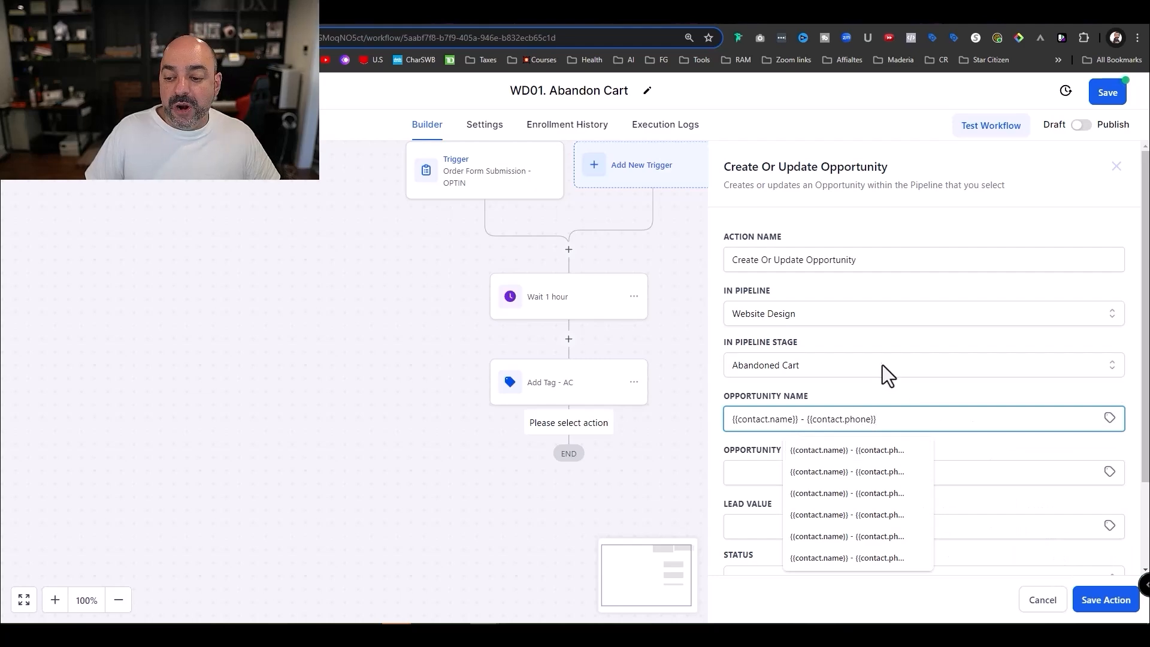
pyautogui.click(877, 390)
# - Set the opportunity source to 'Website DssignFunnel' and status to open, then save the action
pyautogui.scroll(-1, 874, 413)
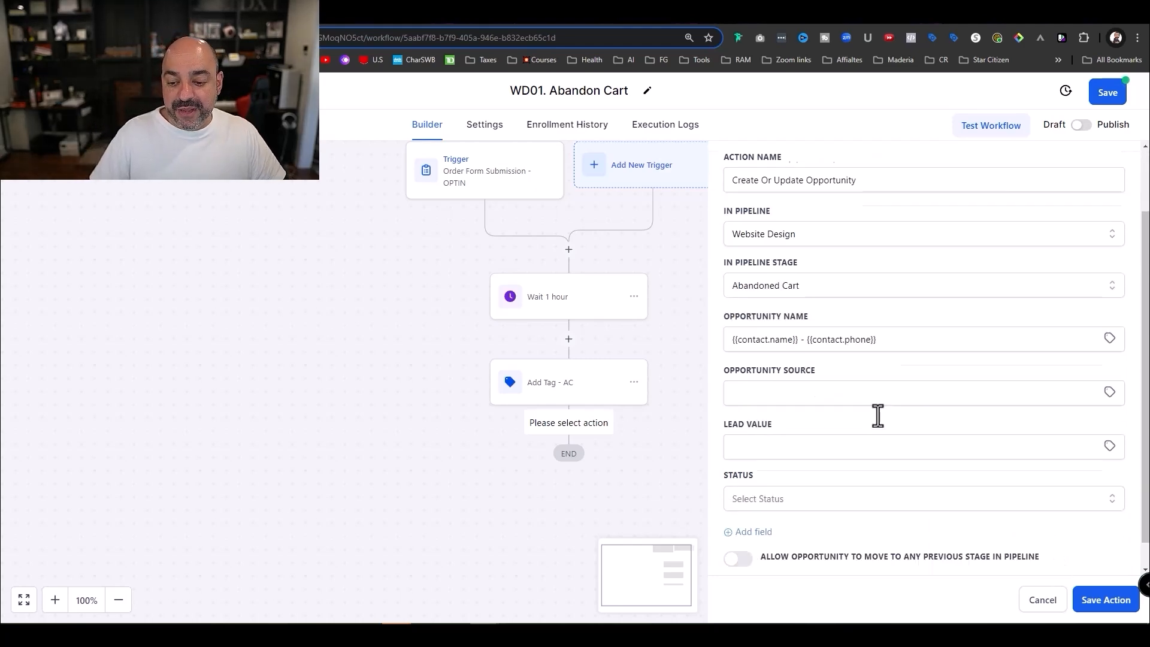
pyautogui.click(815, 396)
pyautogui.write('Web')
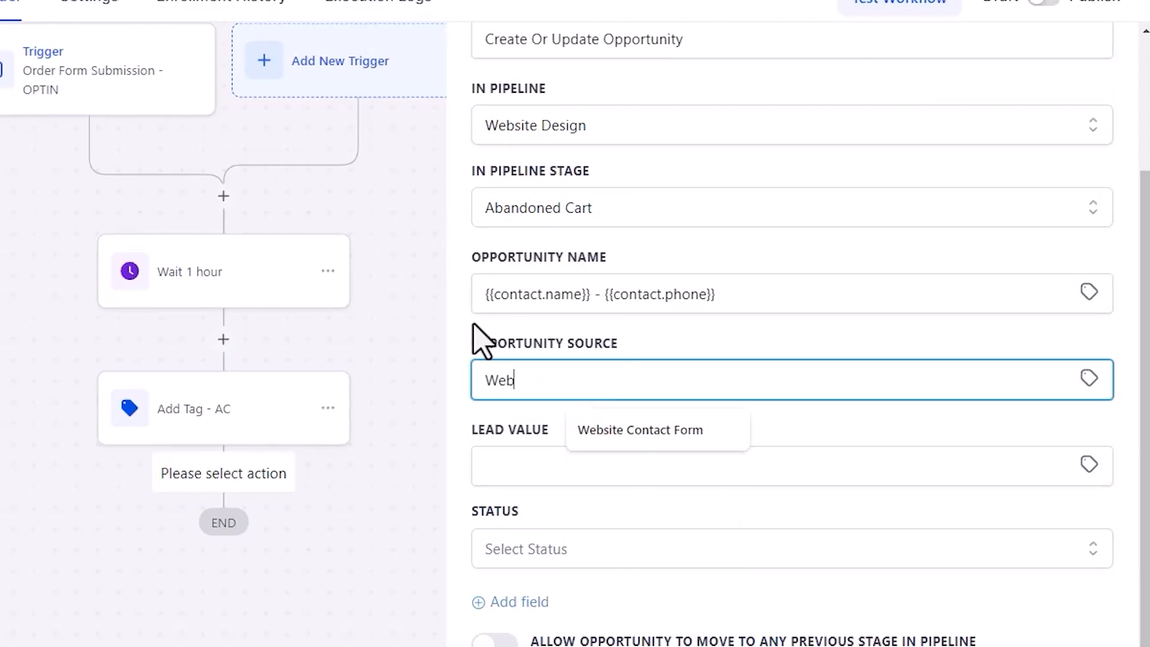
pyautogui.write('site Ds')
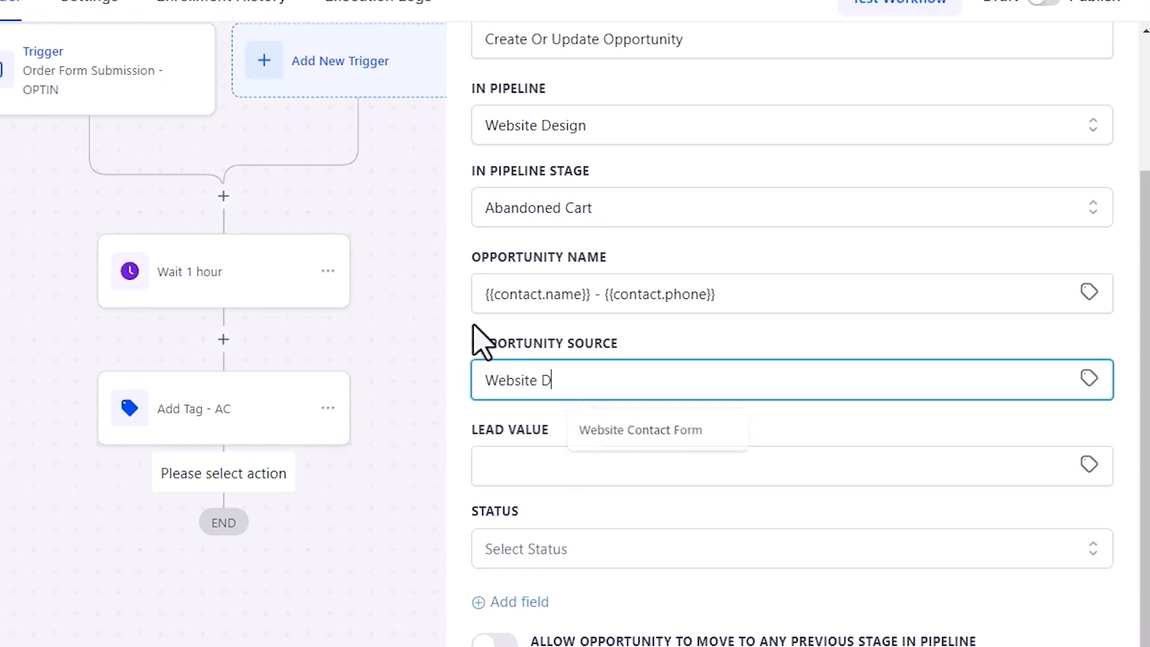
pyautogui.write('signFunnel')
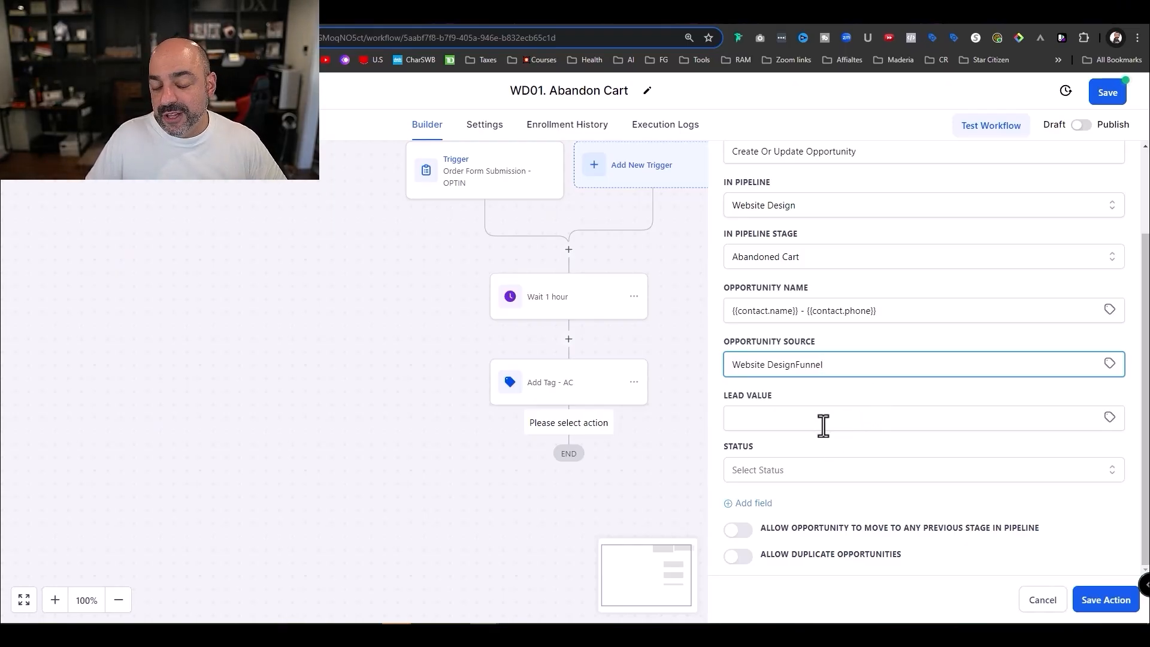
pyautogui.click(825, 426)
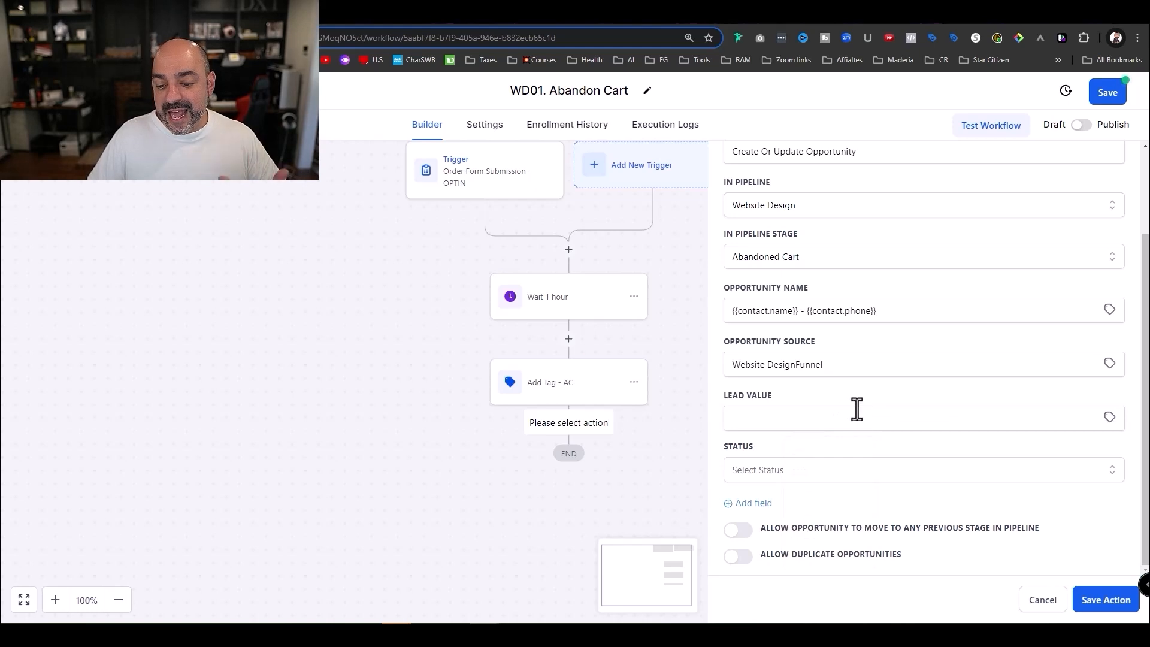
pyautogui.click(822, 471)
pyautogui.click(808, 490)
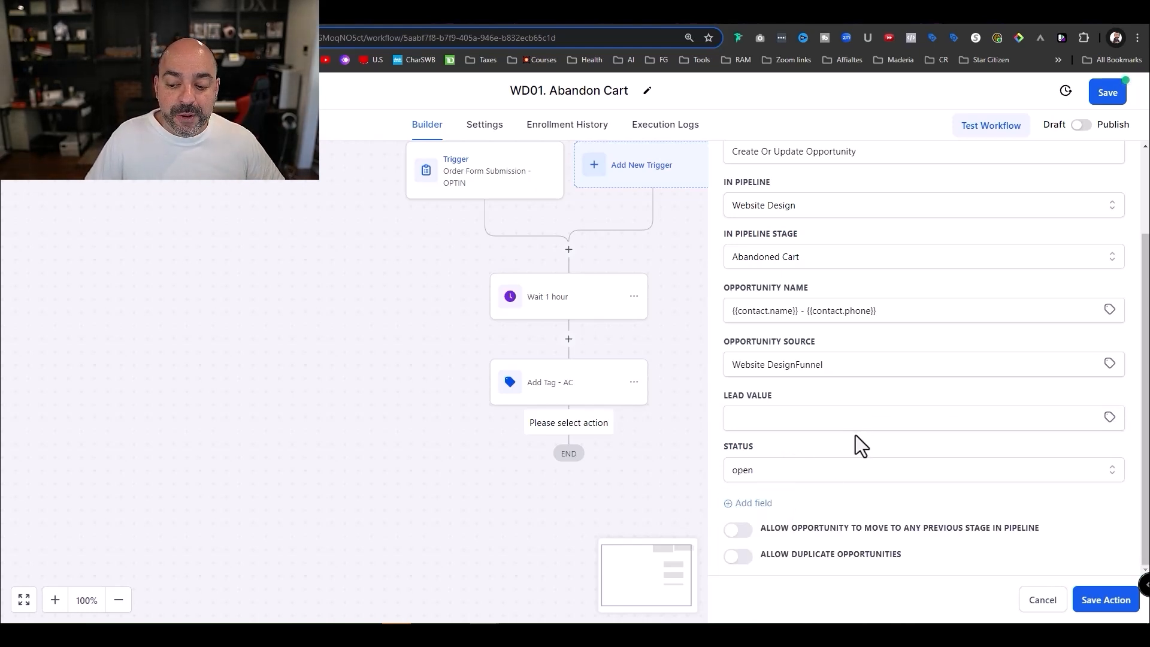
pyautogui.click(1102, 605)
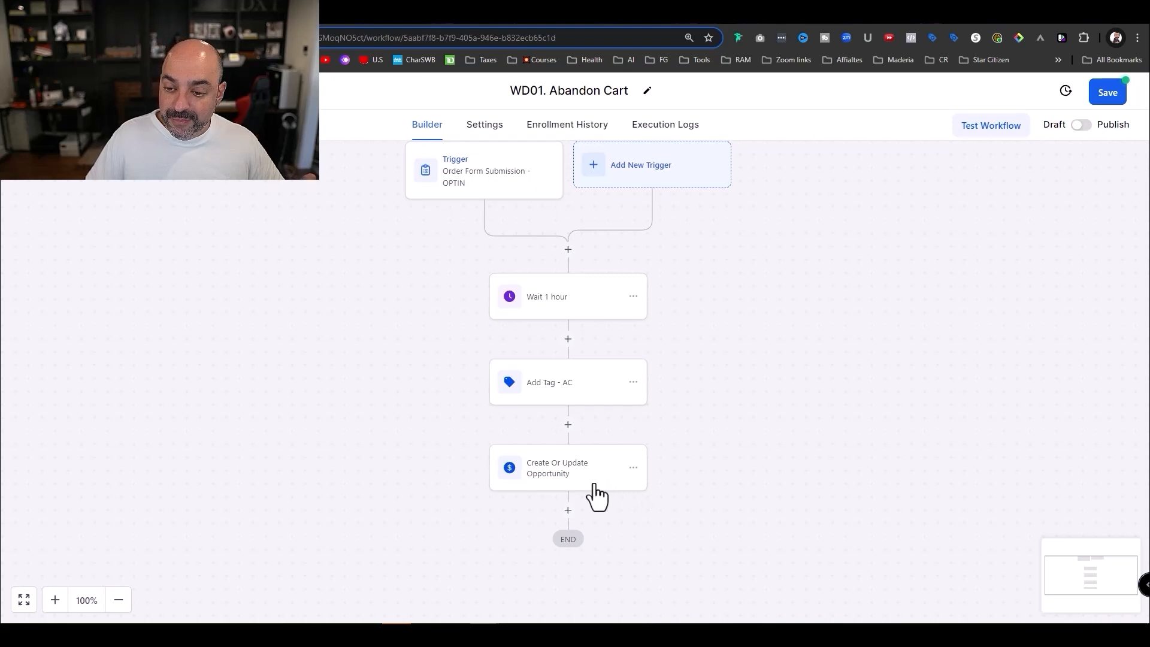
# - Rename the step to 'Create Or Update Opportunity -AC' and save it
pyautogui.click(587, 487)
pyautogui.click(895, 258)
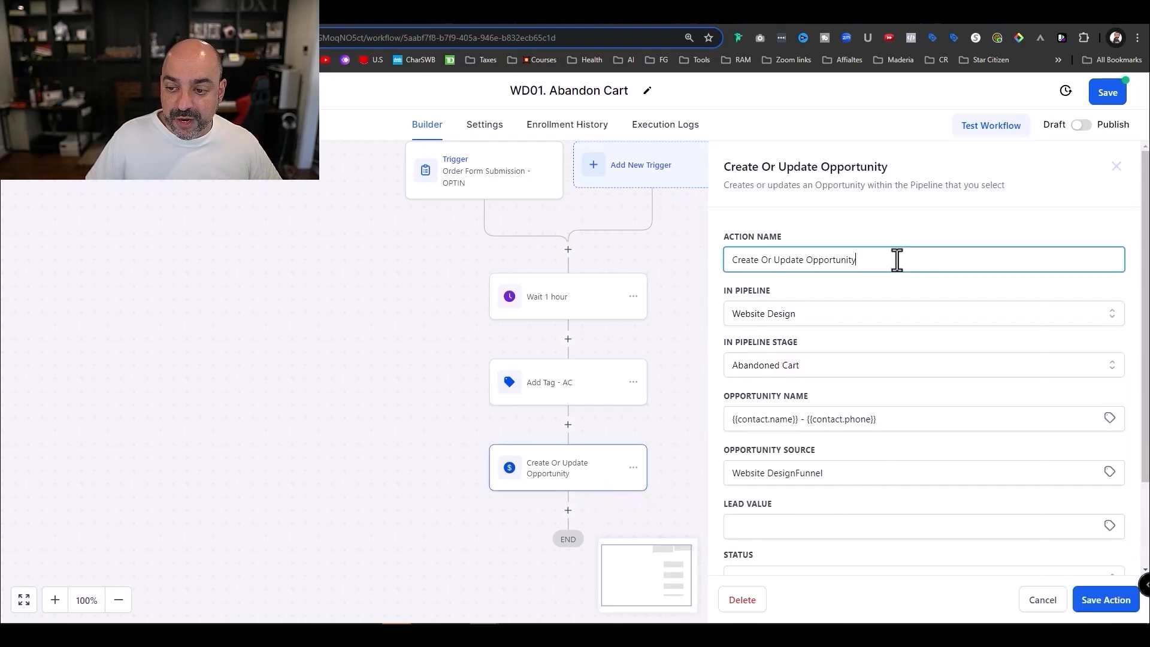
pyautogui.write('-AC')
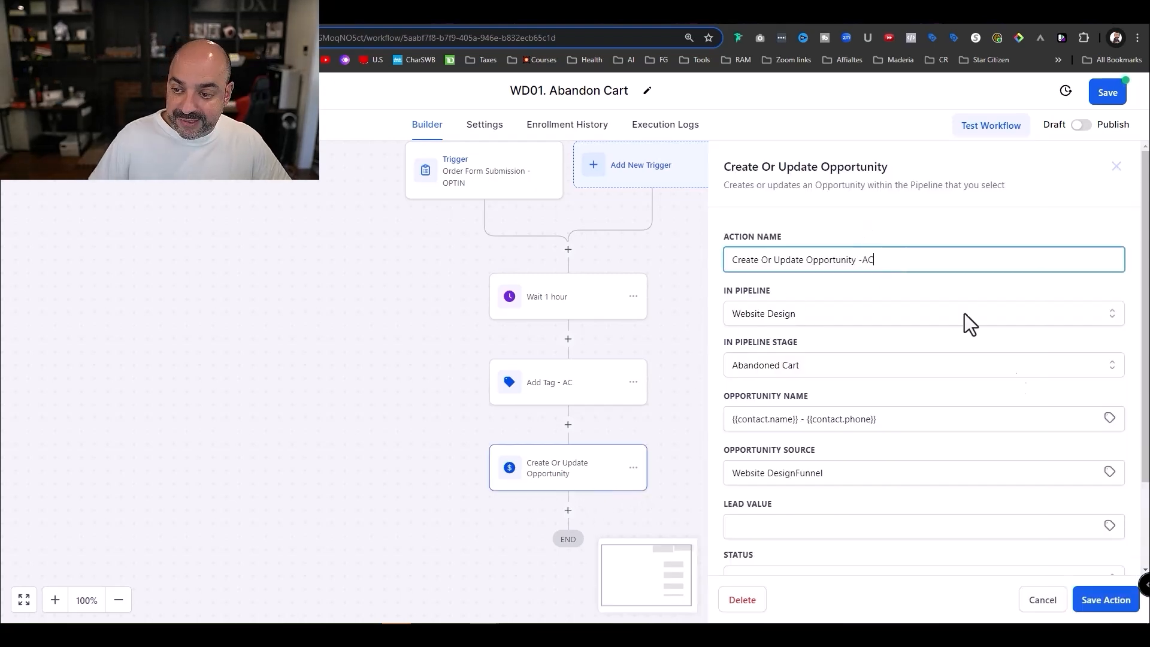
pyautogui.click(1105, 600)
pyautogui.click(568, 424)
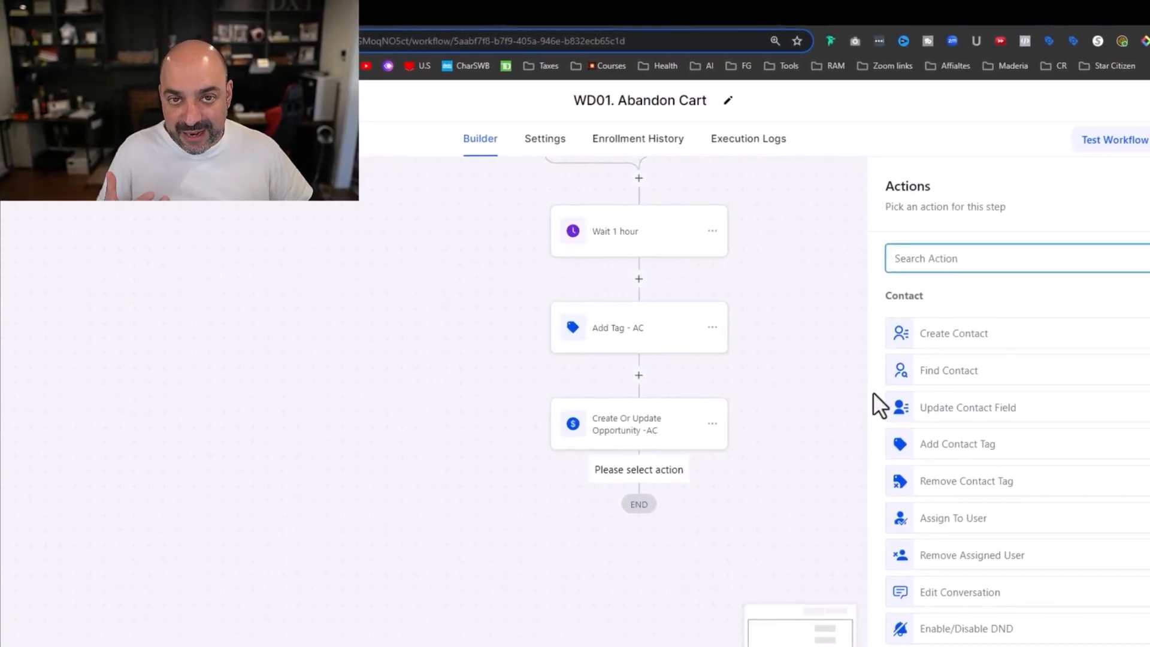
pyautogui.write('as')
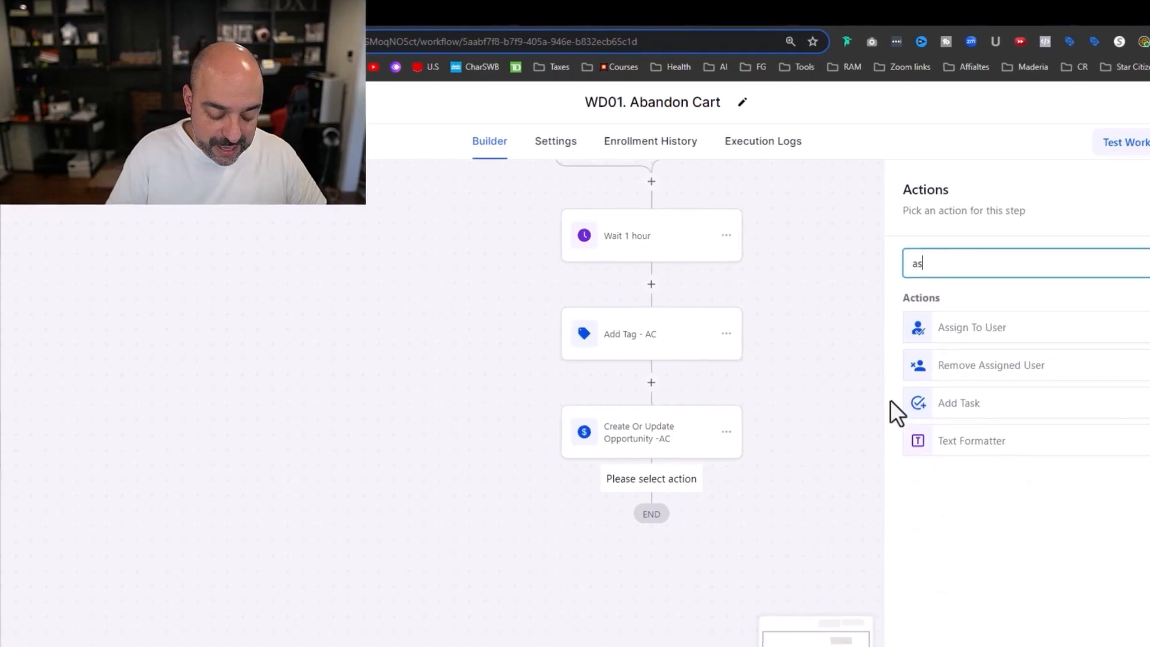
pyautogui.write('sign')
pyautogui.click(1027, 335)
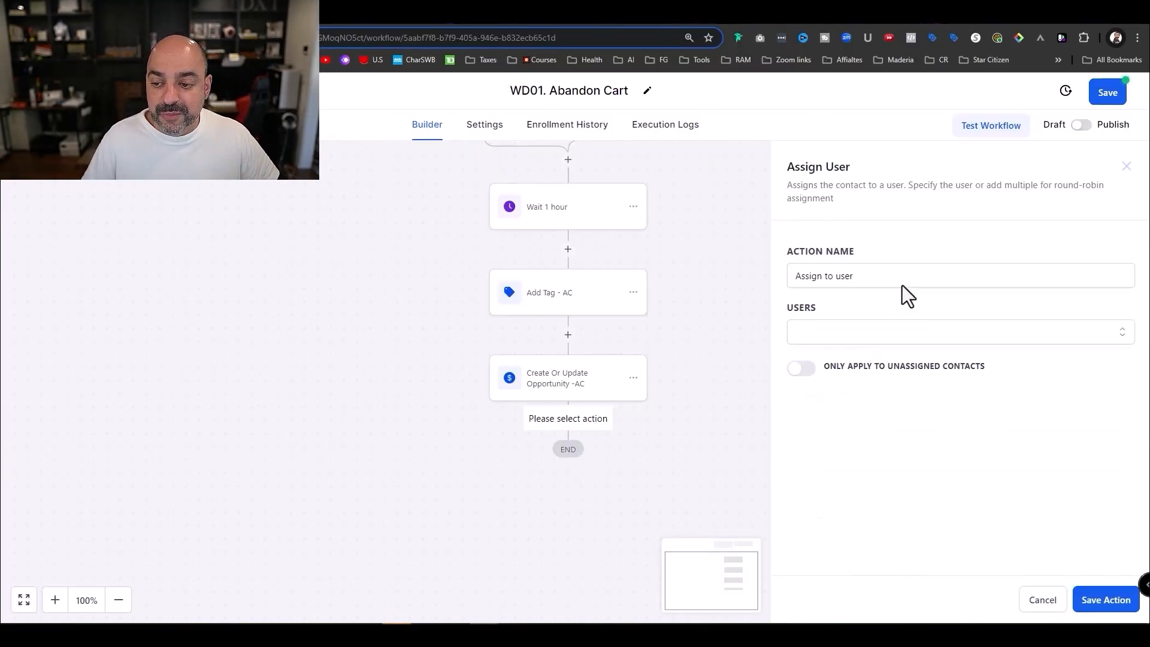
pyautogui.click(842, 335)
pyautogui.click(871, 326)
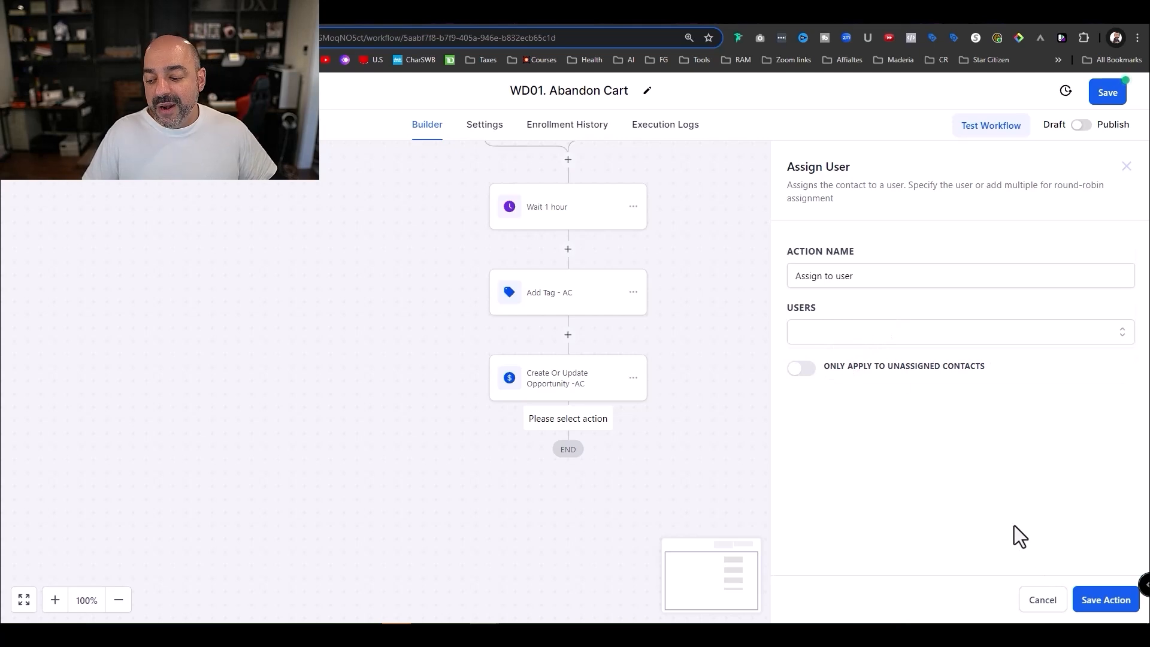
pyautogui.click(1054, 607)
# - Add a Send Email step after the opportunity step, named 'Email AC - email#1'
pyautogui.click(568, 421)
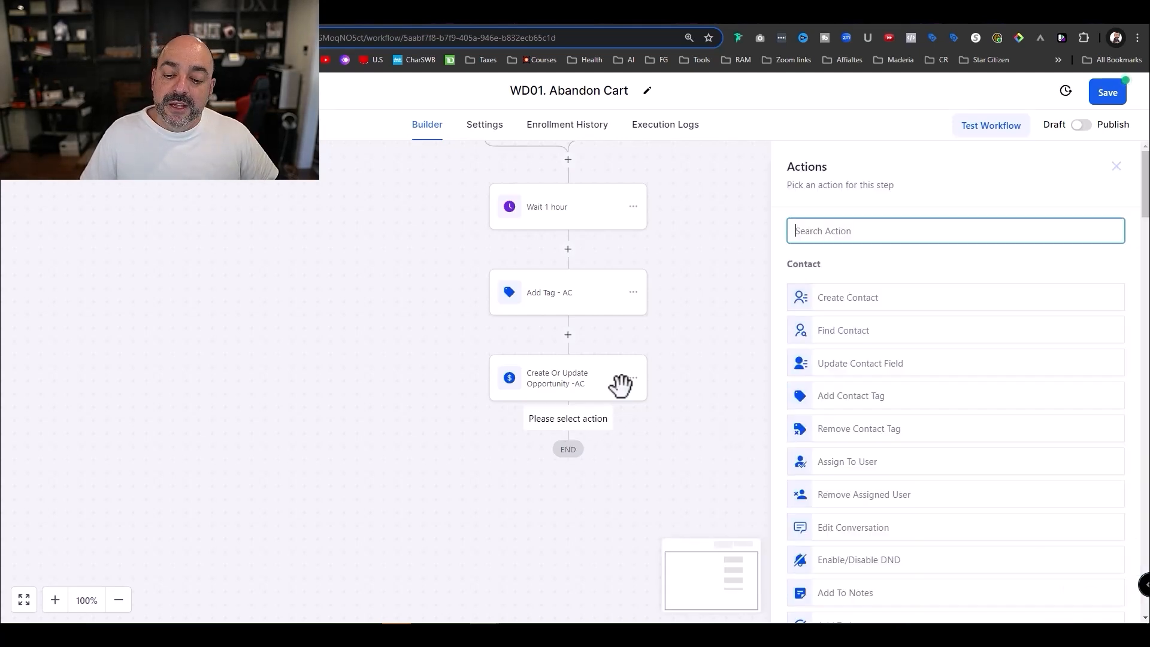
pyautogui.write('email')
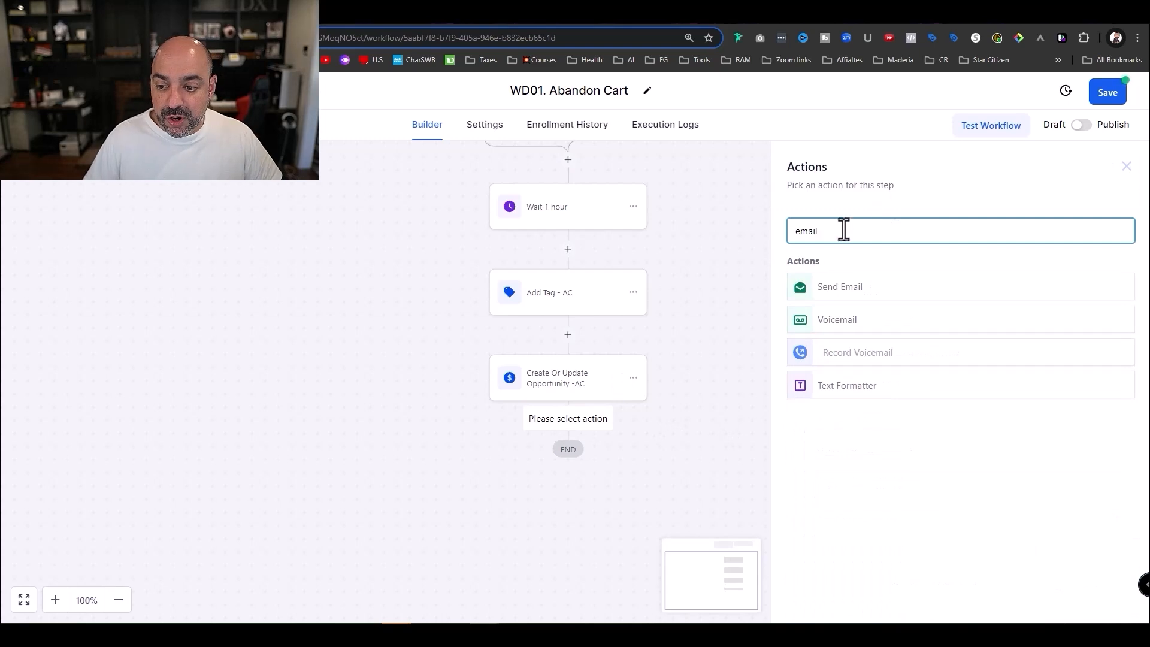
pyautogui.click(847, 289)
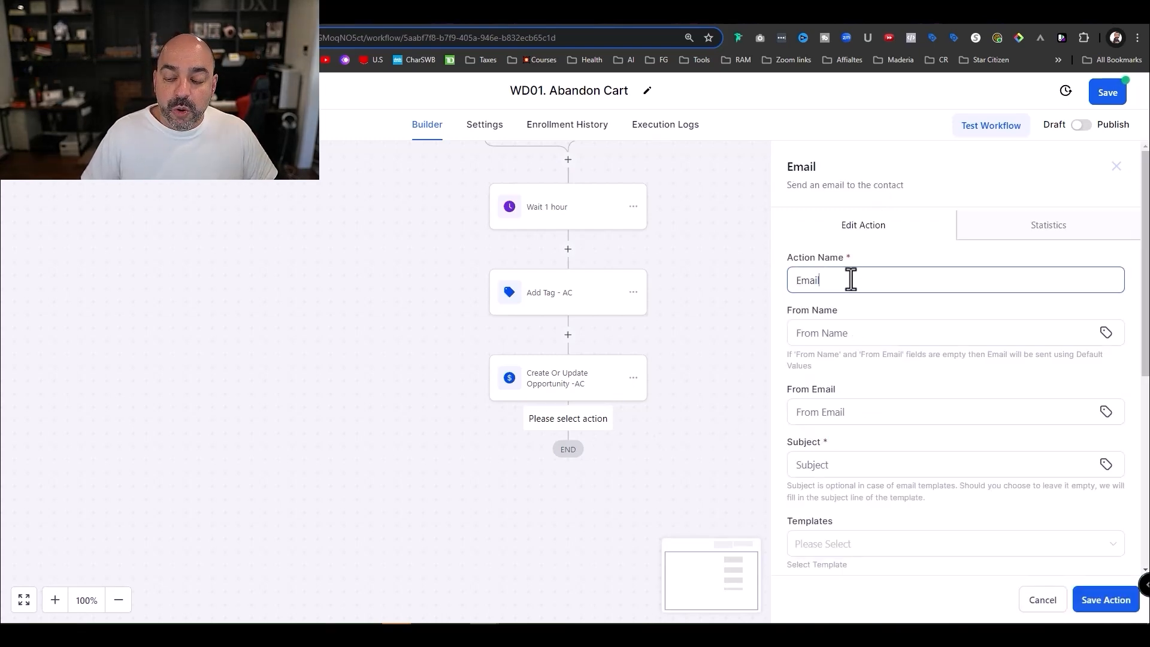
pyautogui.write('ACemail#1')
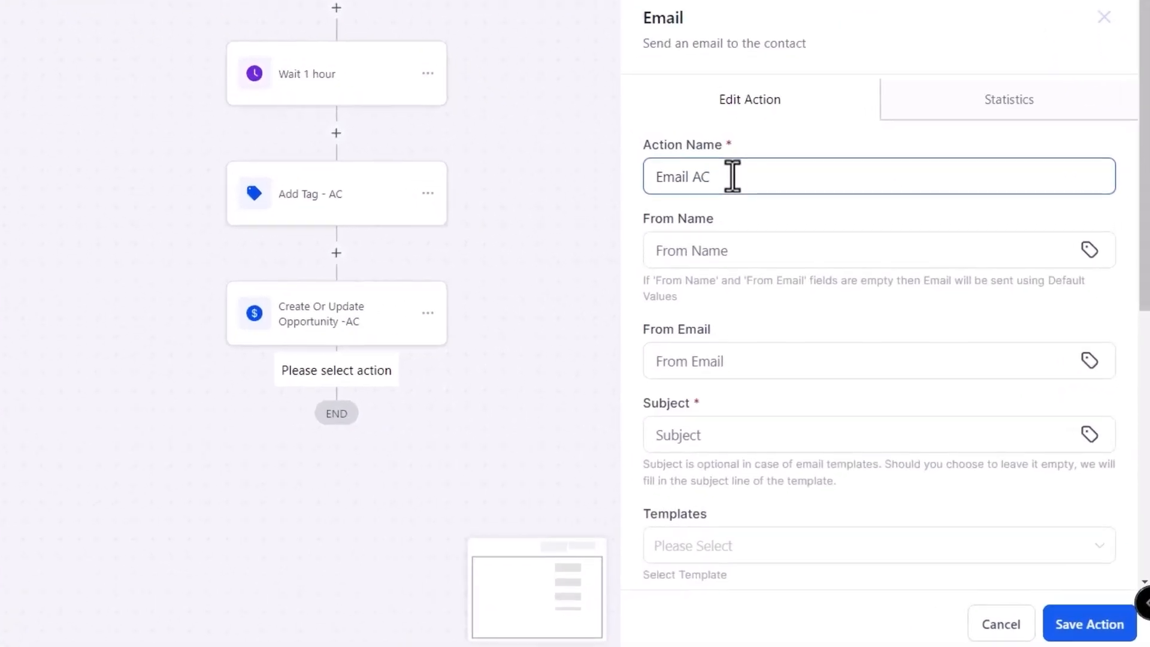
pyautogui.click(713, 176)
pyautogui.write('-')
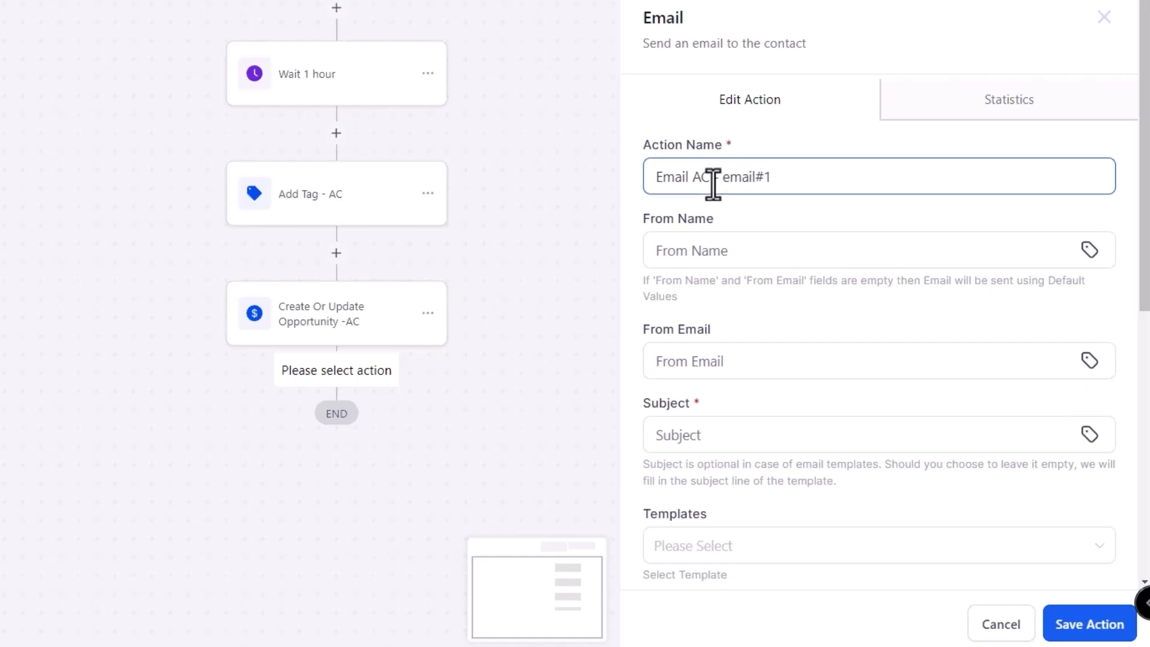
# - Fill in the sender's name and e-mail address, and the subject 'Your forgot soemthing'
pyautogui.click(742, 250)
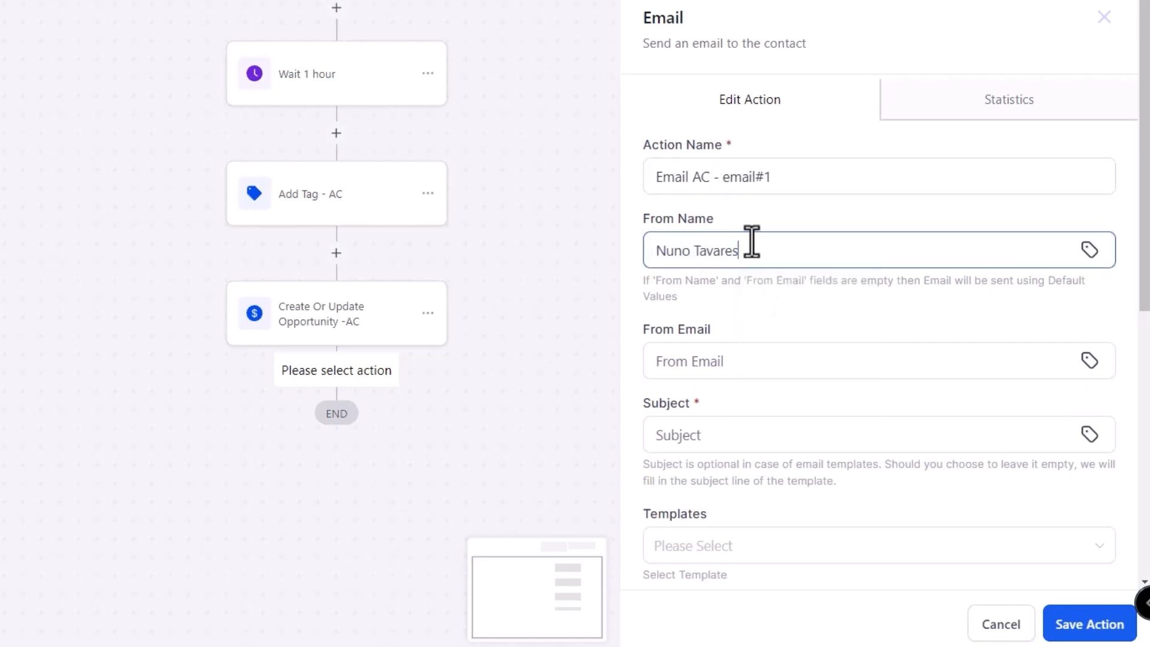
pyautogui.click(739, 358)
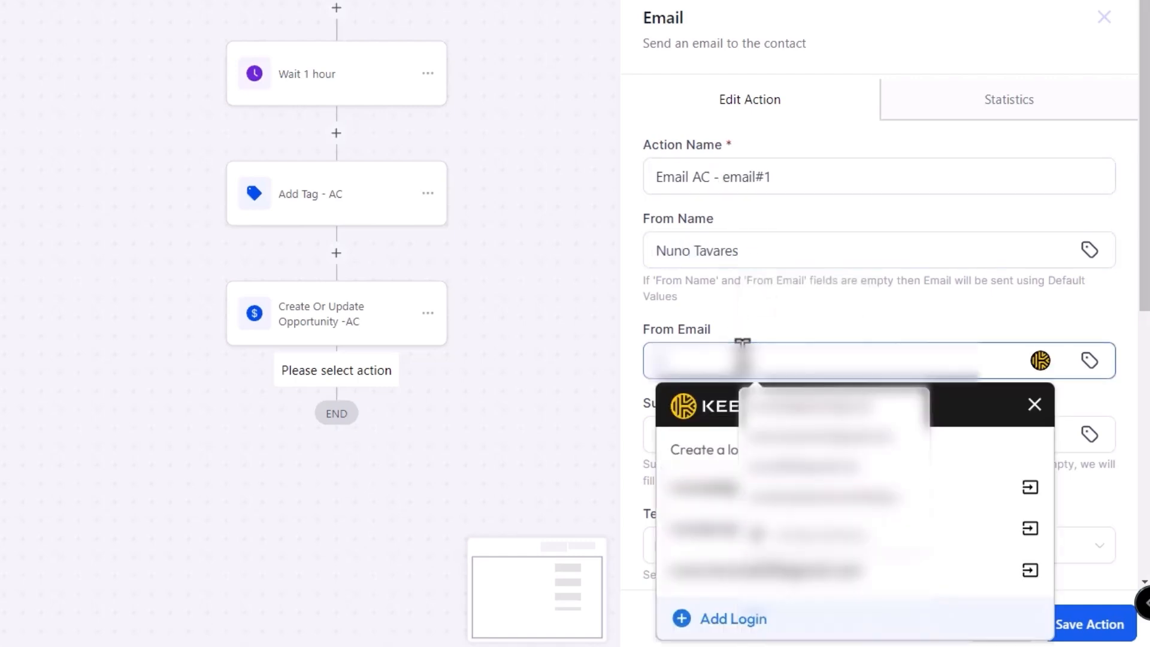
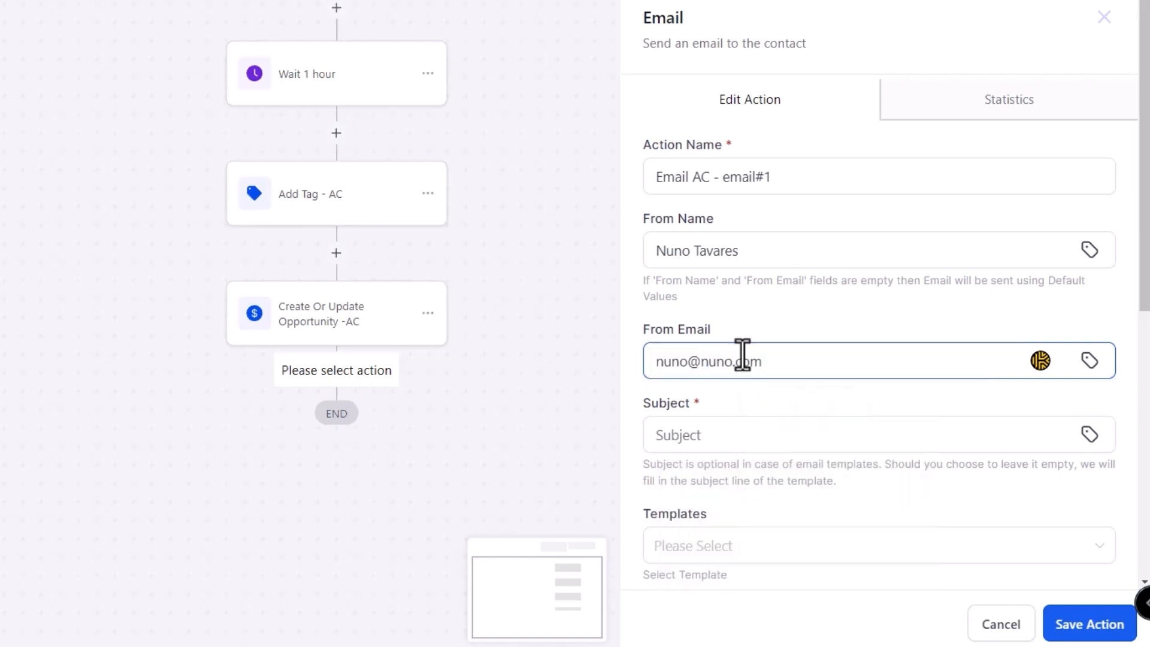
pyautogui.click(727, 435)
pyautogui.write('Your forgot soemthing')
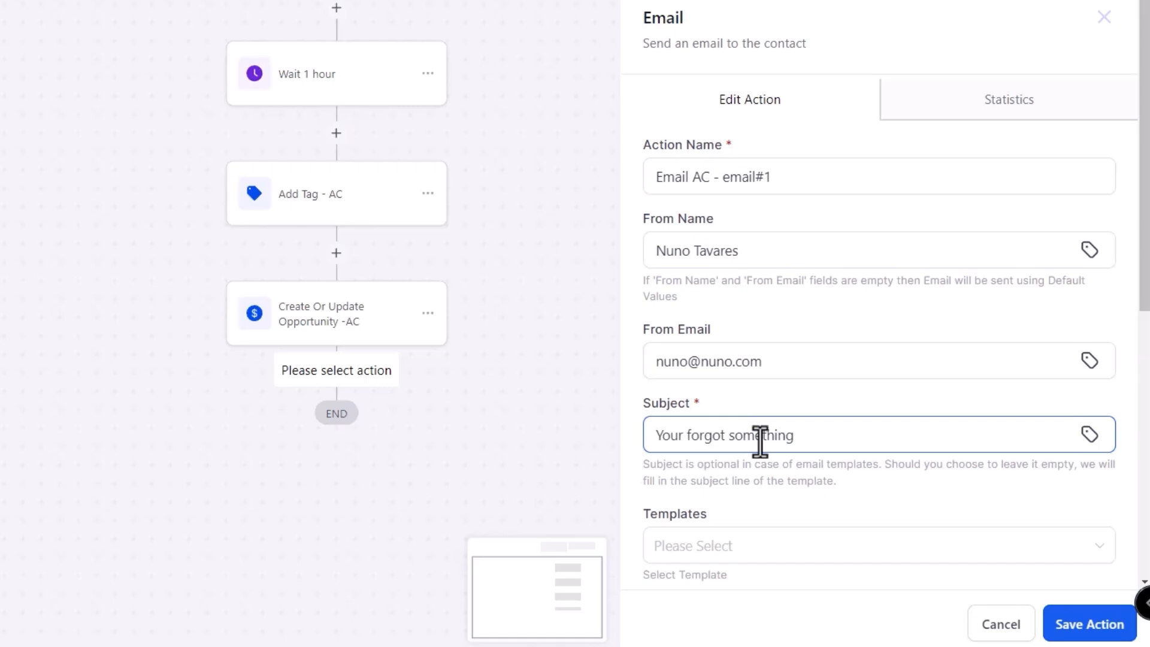
pyautogui.scroll(-7, 775, 501)
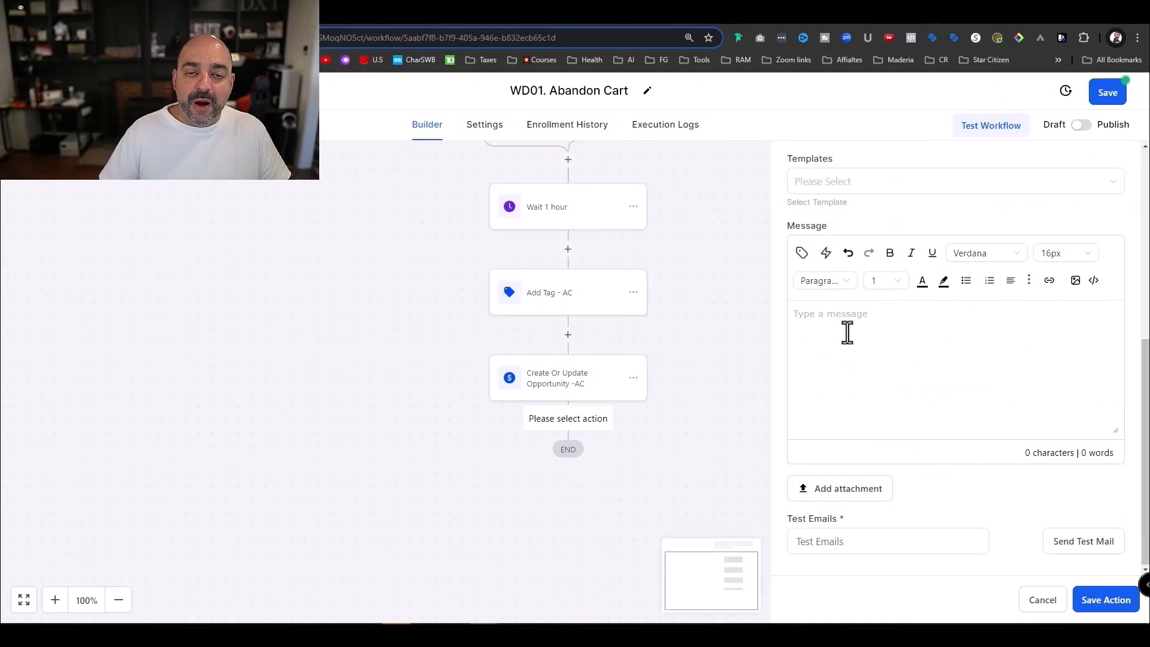
pyautogui.click(847, 332)
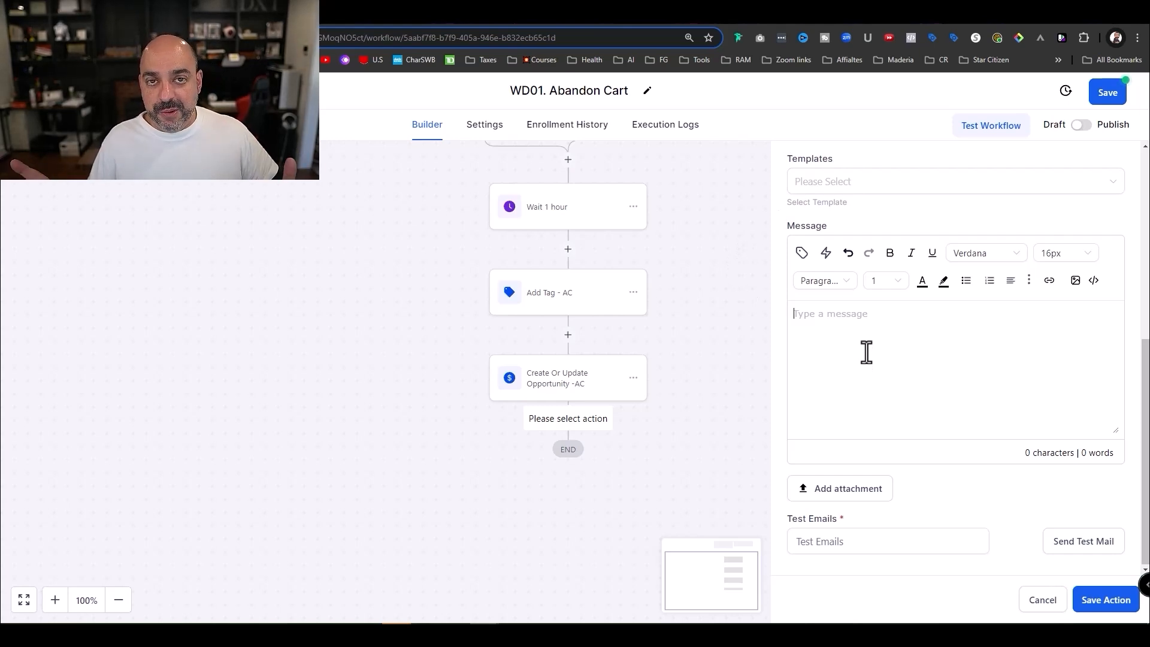
# - Ask ChatGPT for abandon-cart emails and copy Email 1's subject line
pyautogui.click(352, 22)
pyautogui.write('chatg')
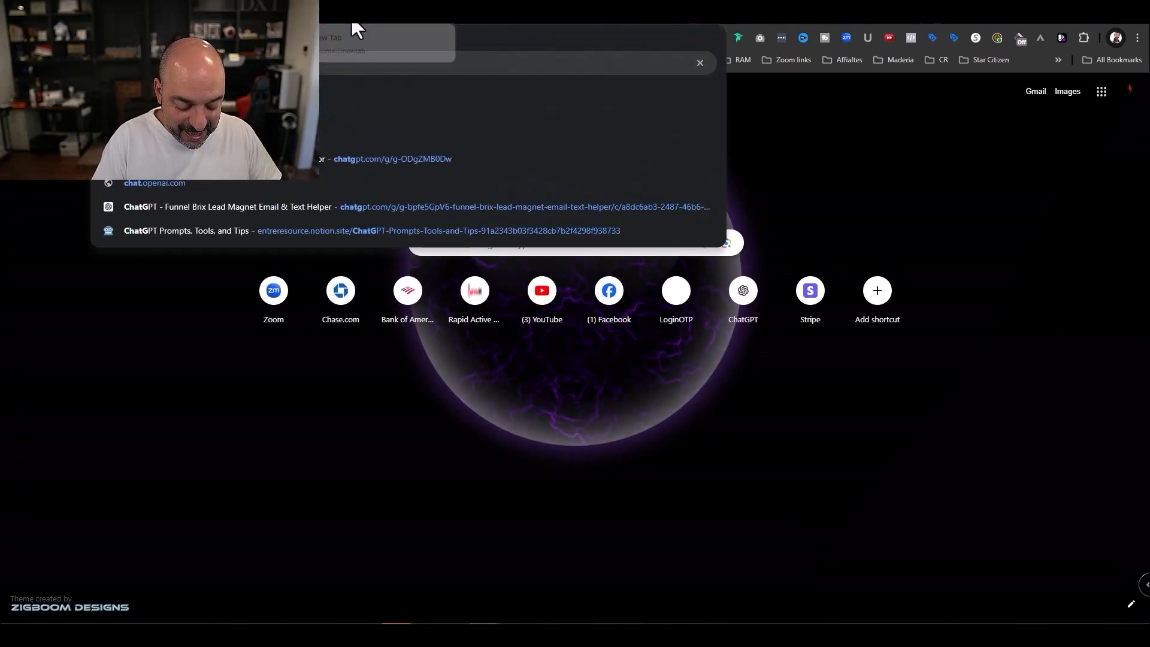
pyautogui.press('Return')
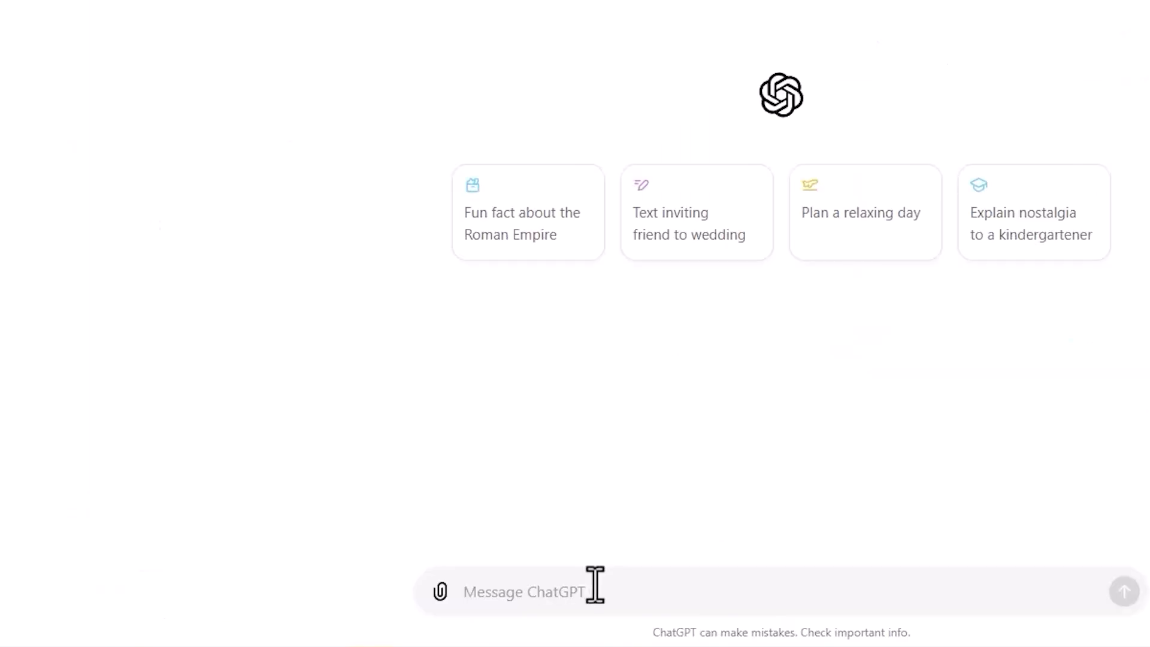
pyautogui.write('cre')
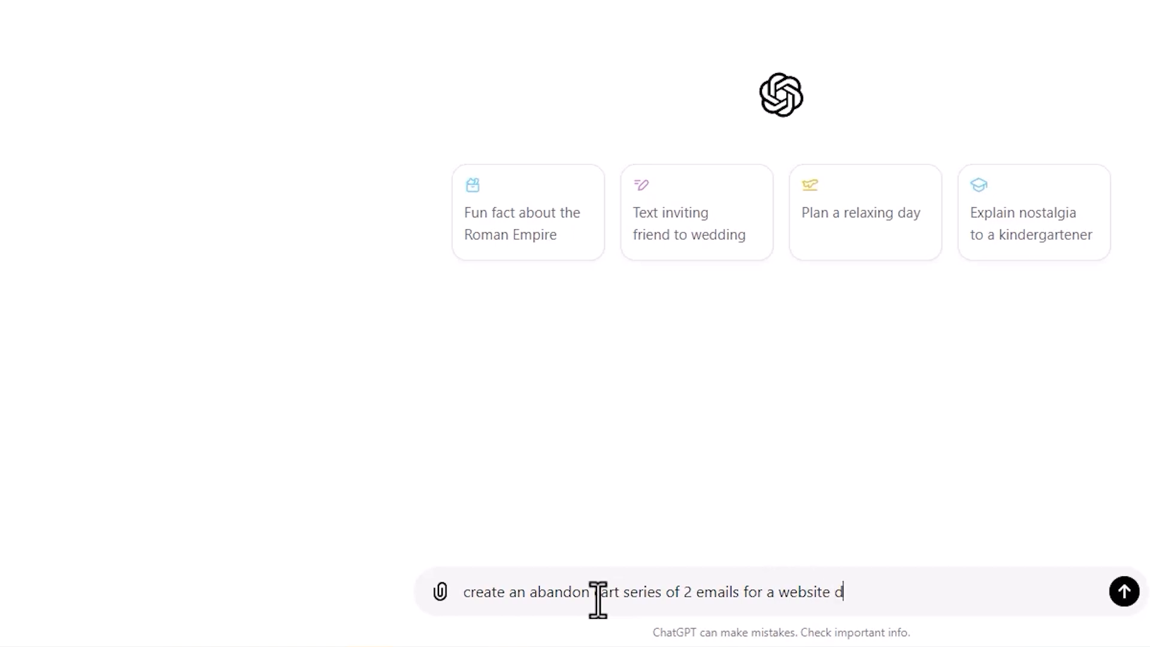
pyautogui.press('Return')
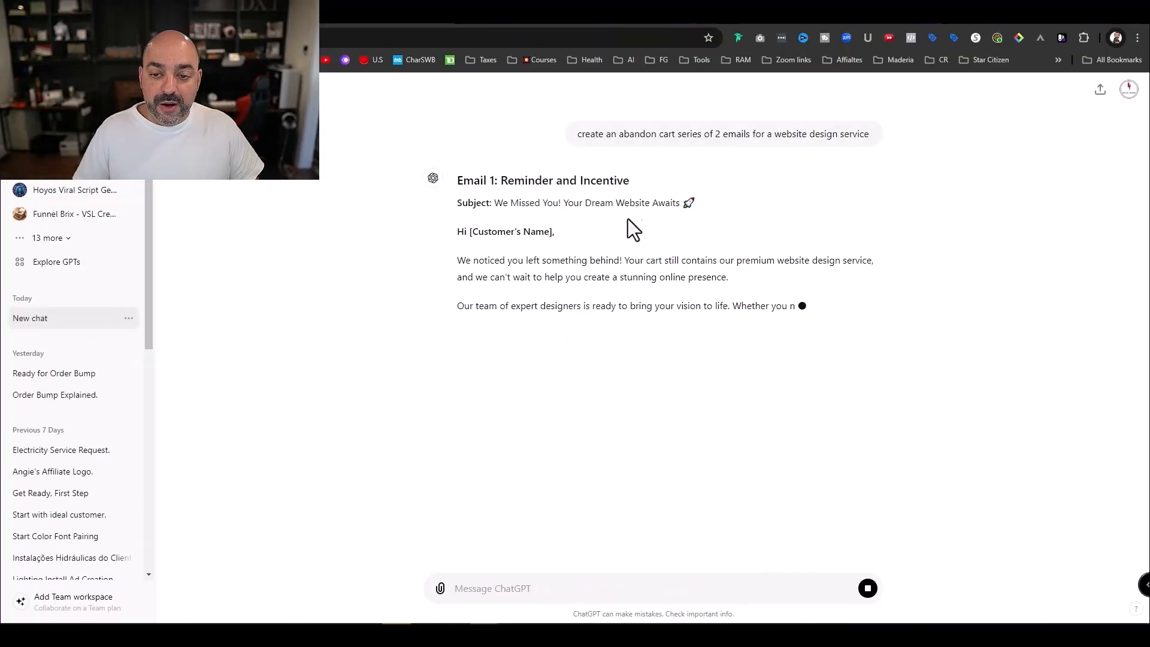
pyautogui.moveTo(696, 204); pyautogui.dragTo(497, 205)
pyautogui.hotkey('ctrl', 'c')
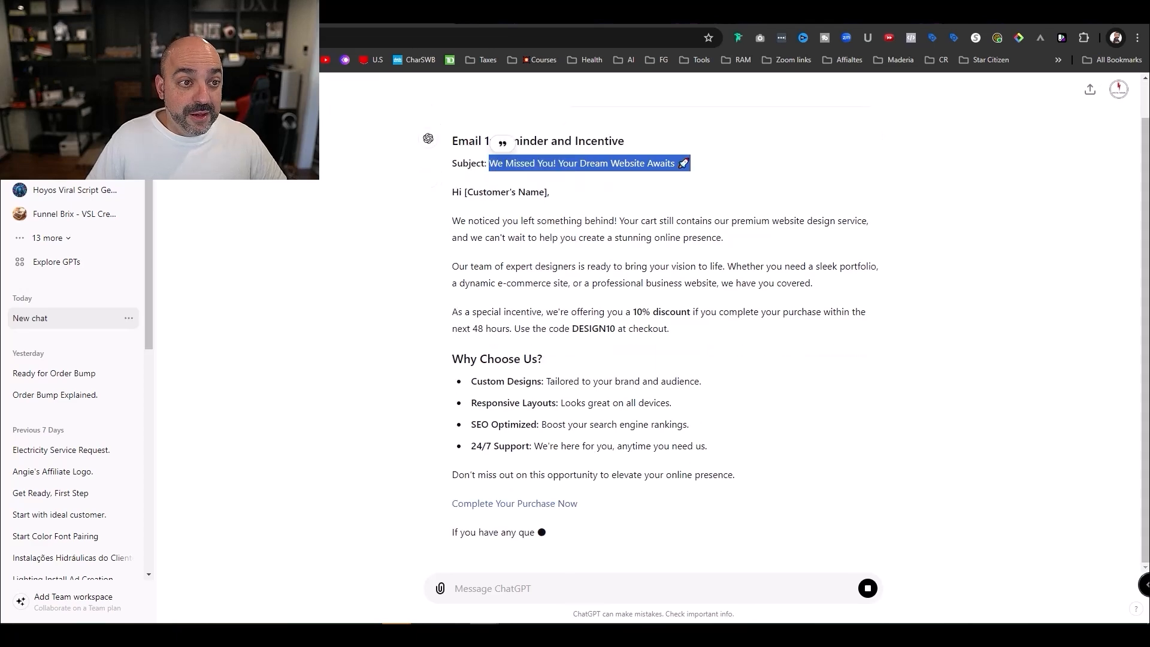
pyautogui.click(240, 15)
pyautogui.scroll(2, 881, 262)
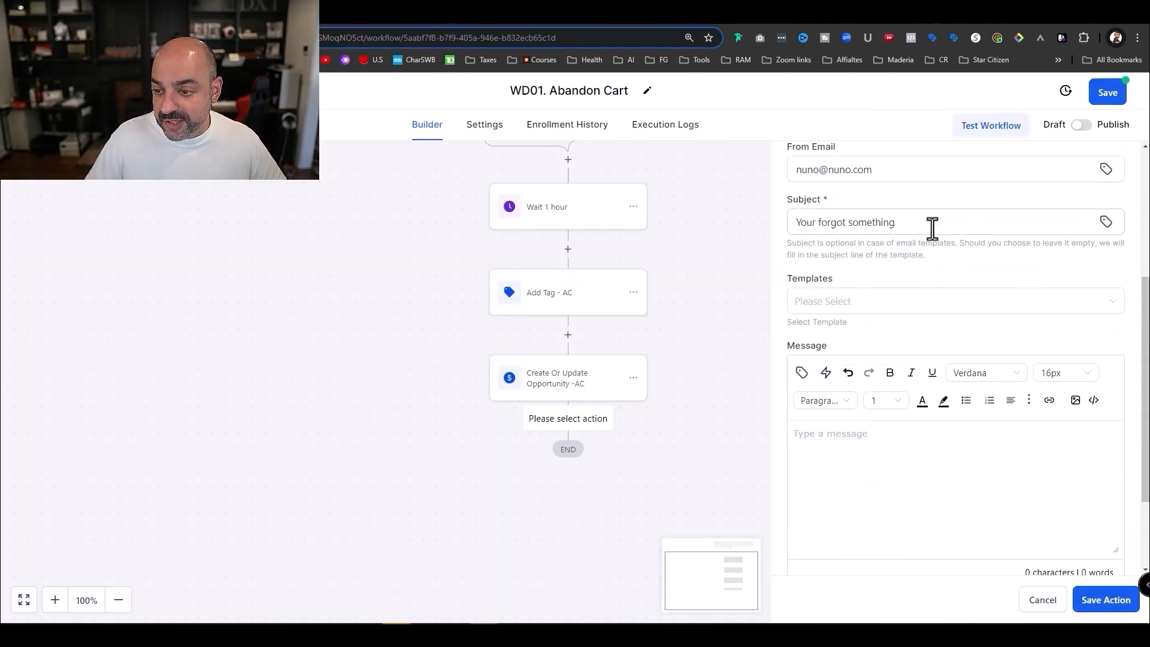
# - Paste the ChatGPT subject line and the first email's body into the email step
pyautogui.moveTo(929, 226); pyautogui.dragTo(742, 221)
pyautogui.hotkey('ctrl', 'v')
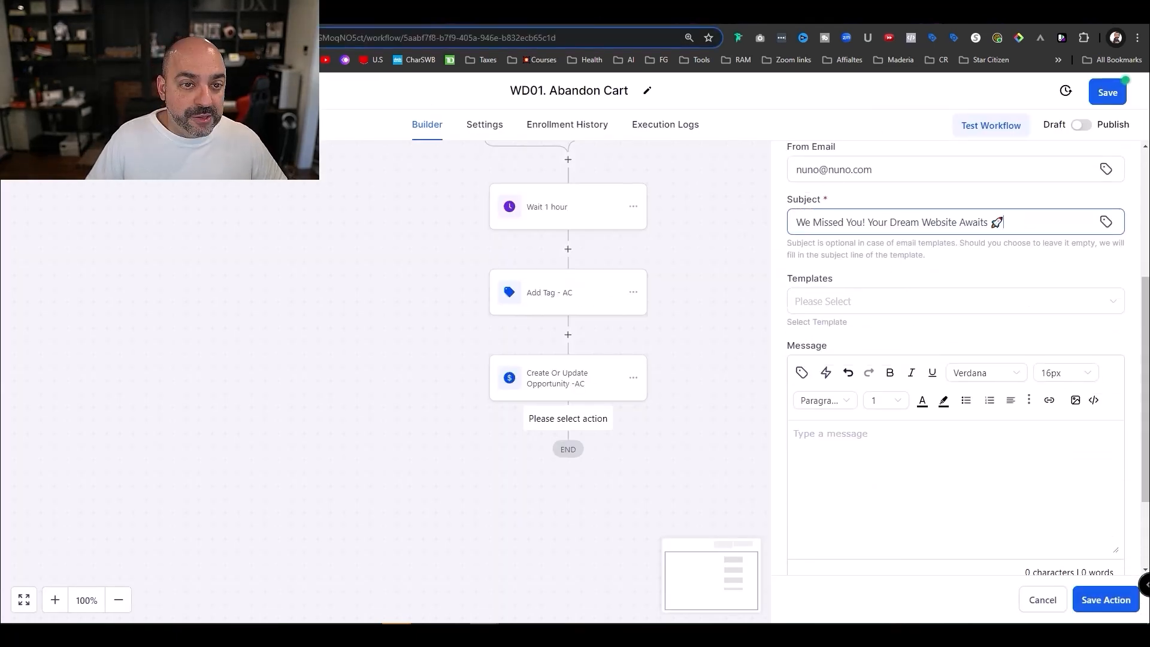
pyautogui.click(362, 23)
pyautogui.scroll(5, 539, 299)
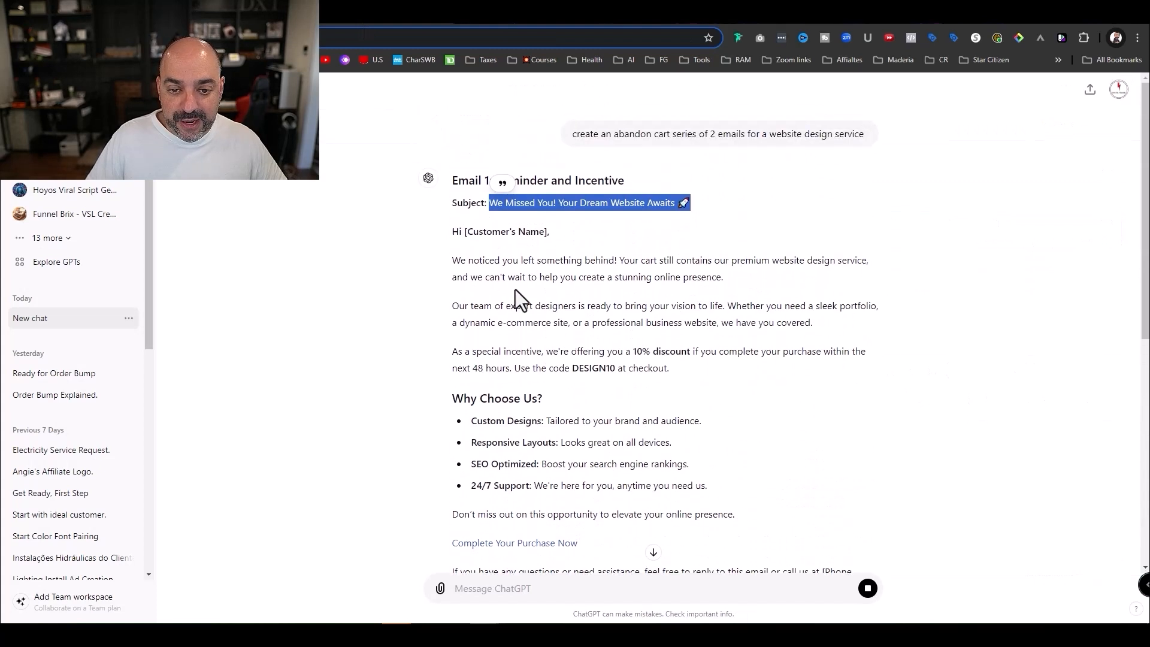
pyautogui.moveTo(515, 283); pyautogui.dragTo(750, 500)
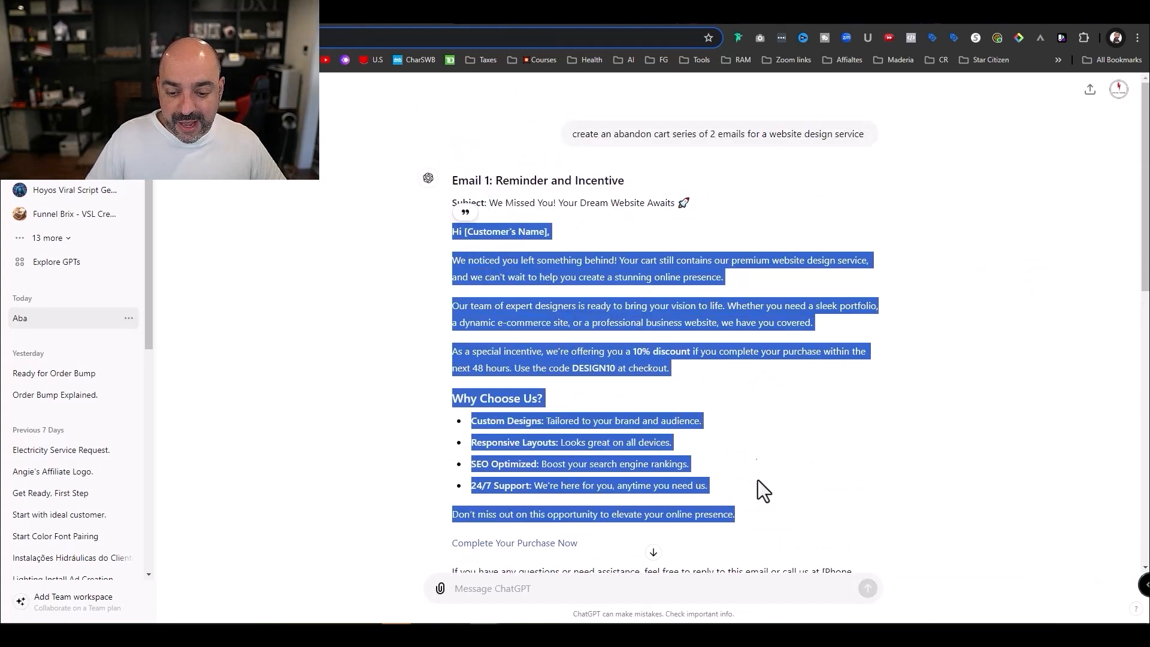
pyautogui.click(270, 16)
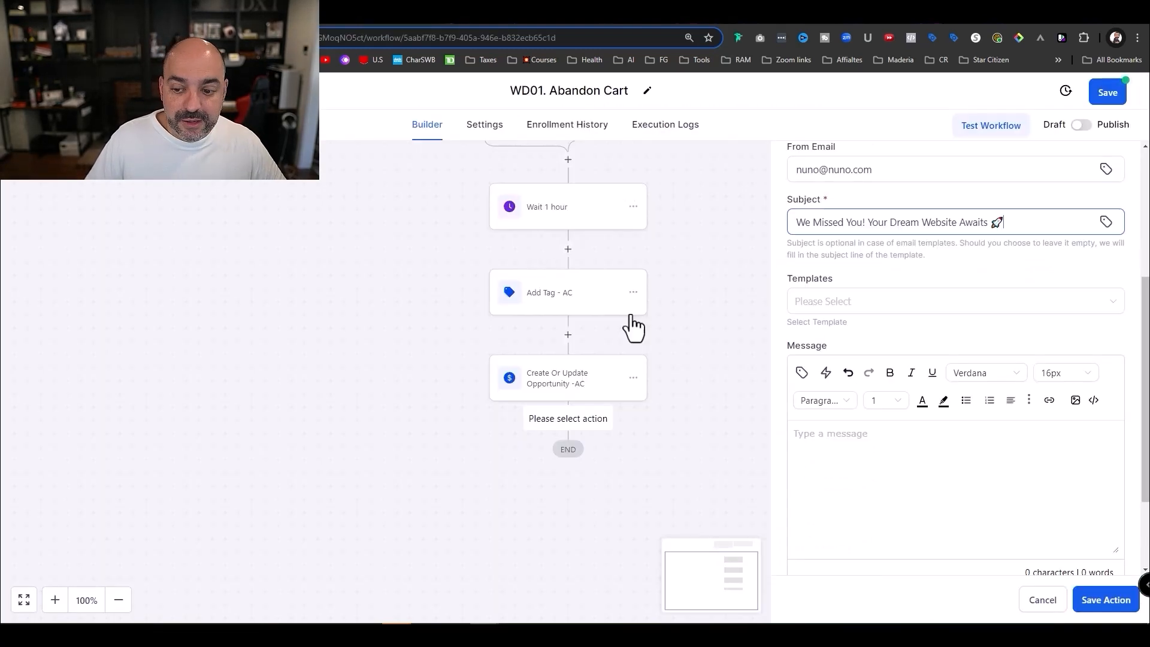
pyautogui.click(836, 440)
pyautogui.hotkey('ctrl', 'v')
# - Replace [Customer's Name] with the contact first name placeholder and add blank lines between paragraphs
pyautogui.scroll(5, 960, 479)
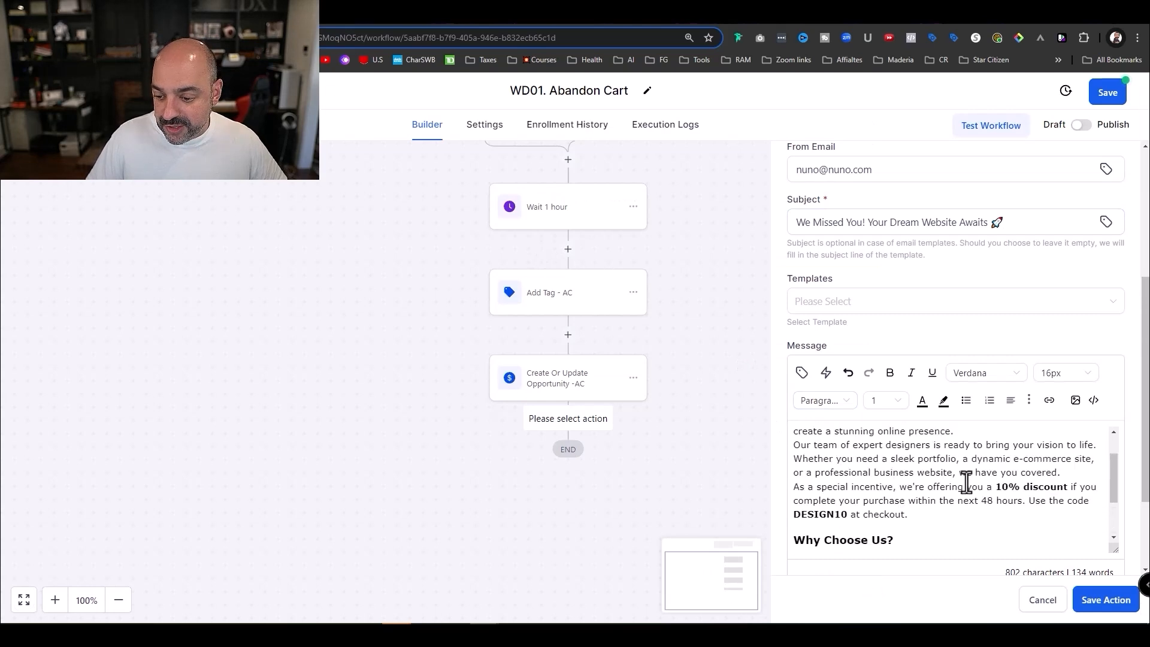
pyautogui.scroll(-1, 934, 461)
pyautogui.moveTo(910, 433); pyautogui.dragTo(809, 433)
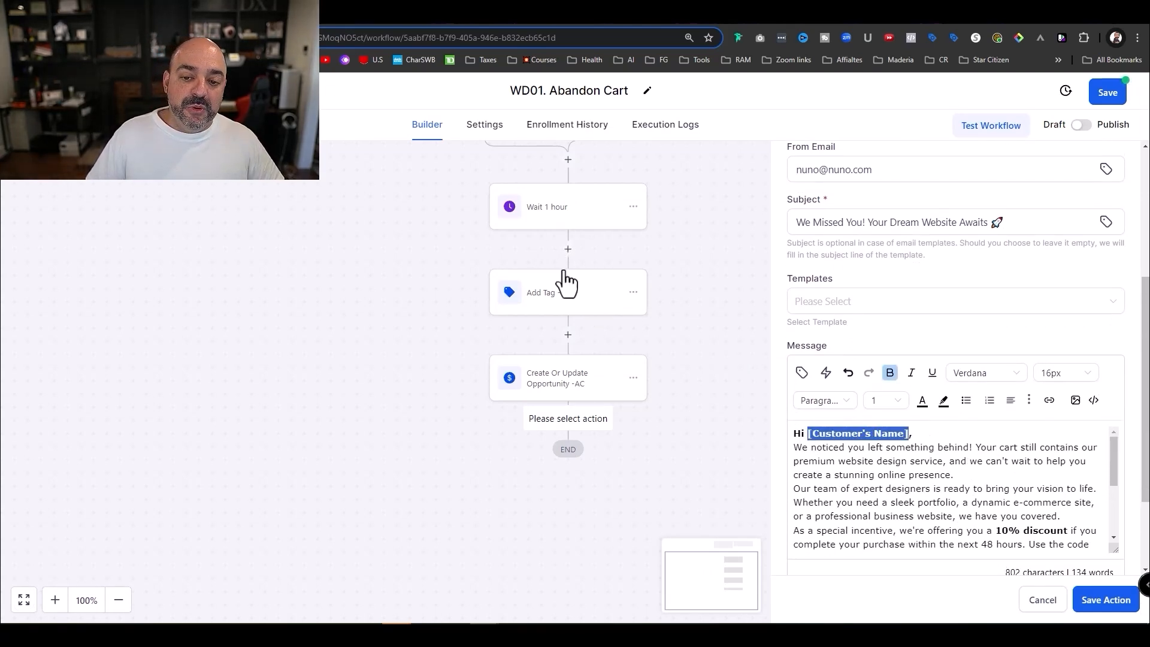
pyautogui.click(802, 373)
pyautogui.click(779, 116)
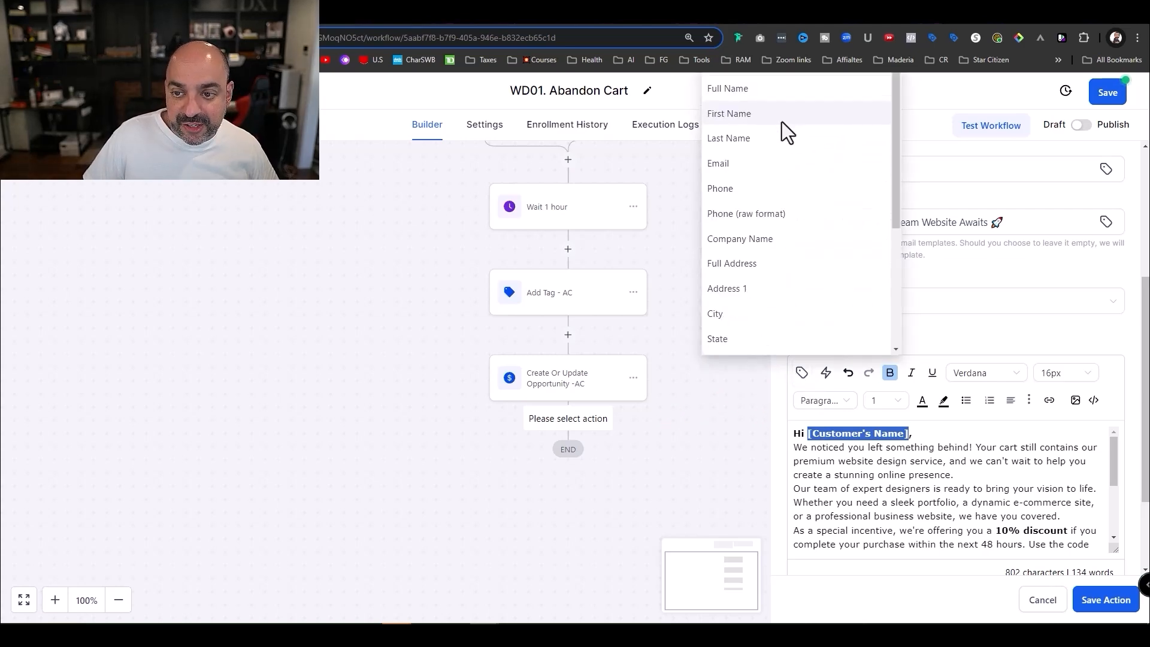
pyautogui.click(776, 114)
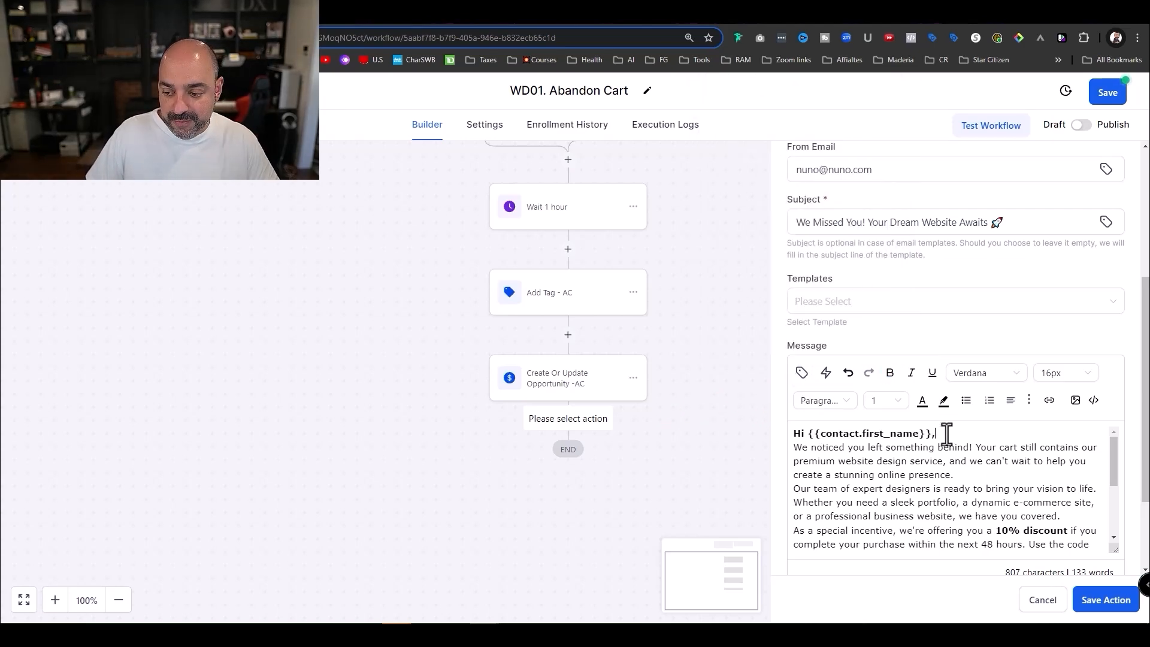
pyautogui.press('Return')
pyautogui.click(966, 488)
pyautogui.press('Return')
pyautogui.scroll(-3, 979, 497)
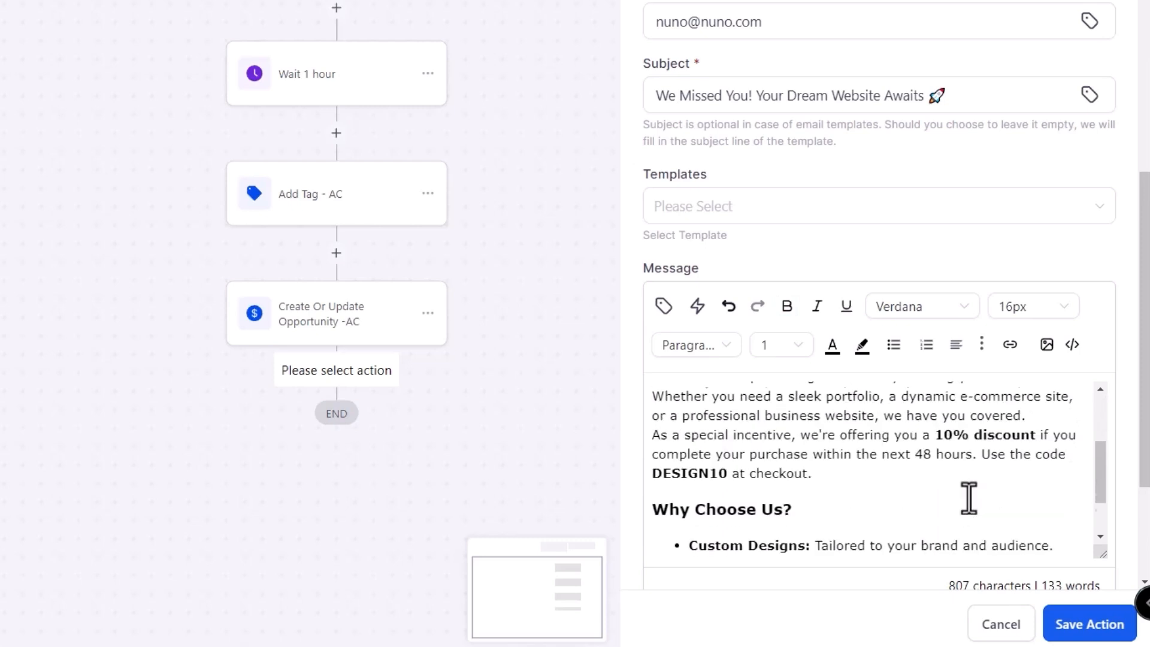
pyautogui.scroll(1, 969, 479)
pyautogui.click(1028, 466)
pyautogui.press('Return')
# - Delete the discount incentive paragraph and the SEO Optimized bullet
pyautogui.scroll(-2, 1006, 521)
pyautogui.moveTo(813, 456); pyautogui.dragTo(628, 423)
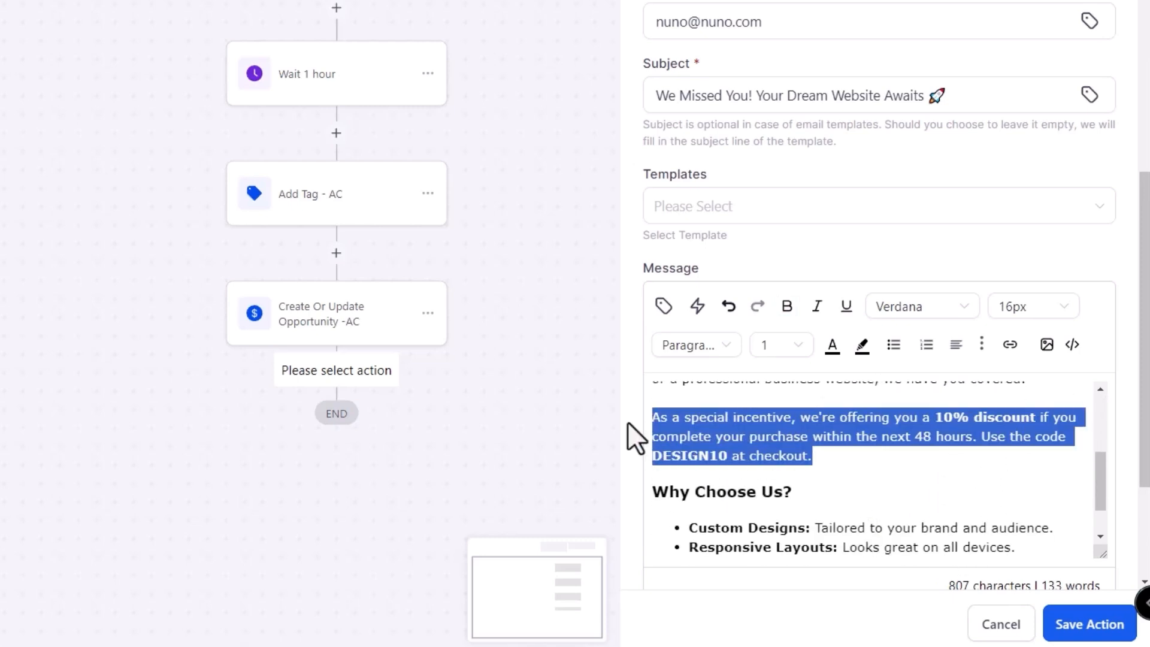
pyautogui.press('BackSpace')
pyautogui.press('BackSpace')
pyautogui.scroll(1, 838, 455)
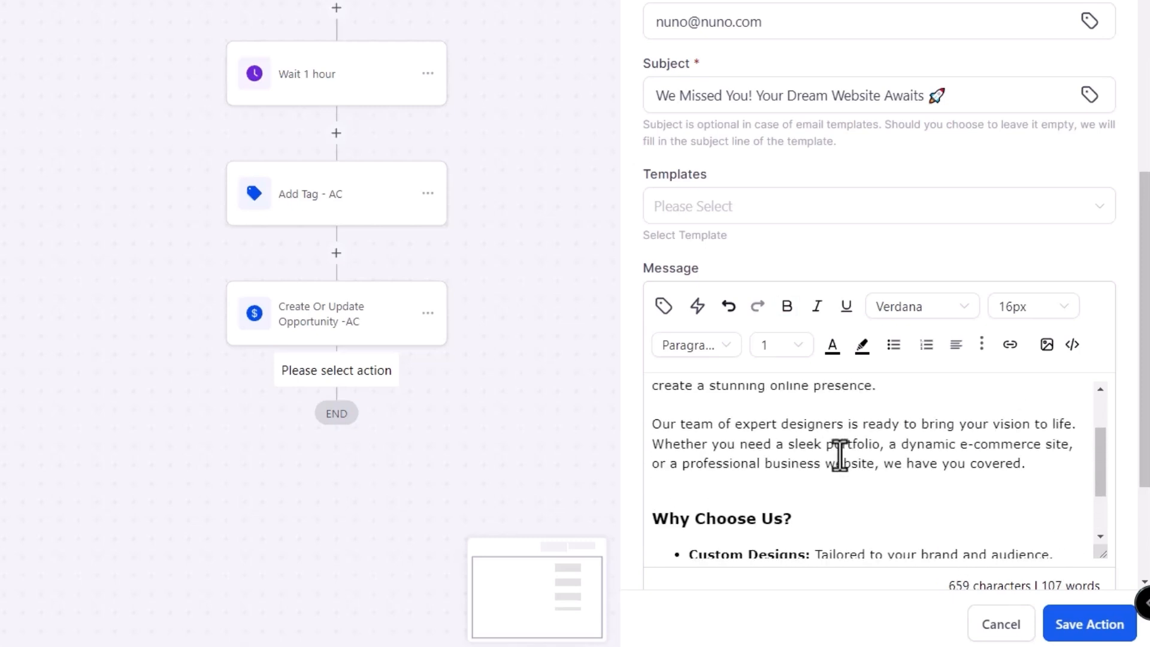
pyautogui.scroll(-3, 839, 456)
pyautogui.moveTo(690, 446)
pyautogui.mouseDown()
pyautogui.moveTo(710, 447)
pyautogui.moveTo(672, 431)
pyautogui.mouseUp()
pyautogui.press('BackSpace')
pyautogui.press('BackSpace')
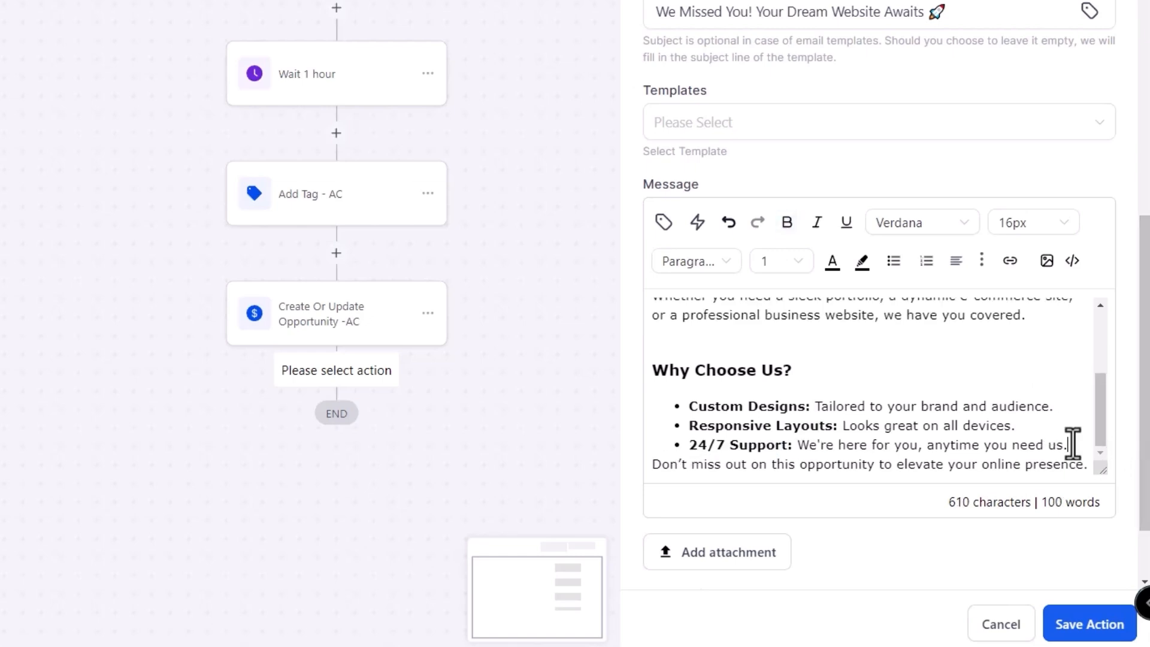
pyautogui.press('Return')
pyautogui.scroll(-2, 1072, 443)
pyautogui.press('BackSpace')
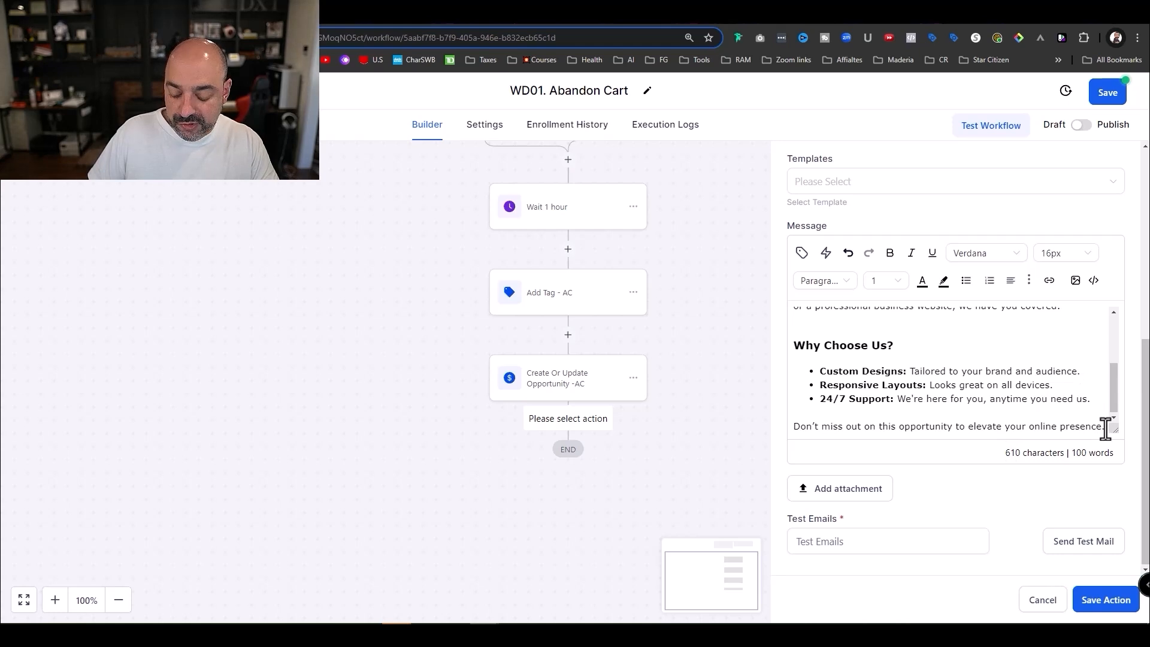
# - Add a signature: sender's name, sender's e-mail, 'Website R Us' and a PO Box address line
pyautogui.click(1105, 428)
pyautogui.press('Return')
pyautogui.write('- Nun')
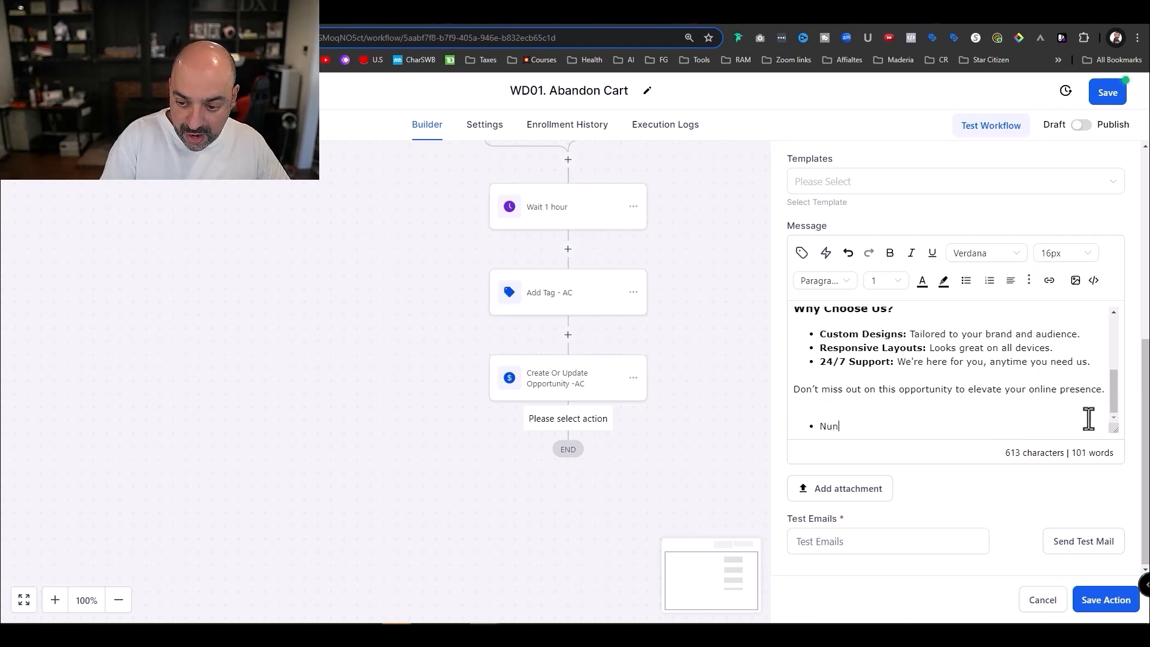
pyautogui.press('BackSpace')
pyautogui.press('BackSpace')
pyautogui.press('BackSpace')
pyautogui.press('BackSpace')
pyautogui.write('-')
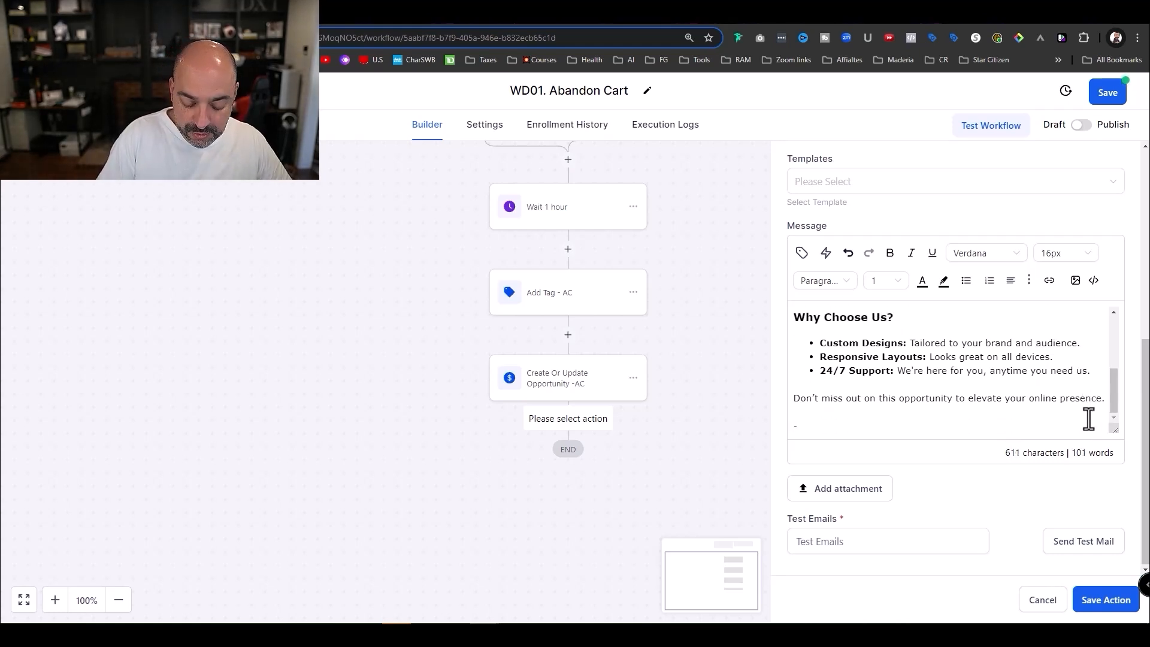
pyautogui.write('Nuno')
pyautogui.press('Return')
pyautogui.write('Website')
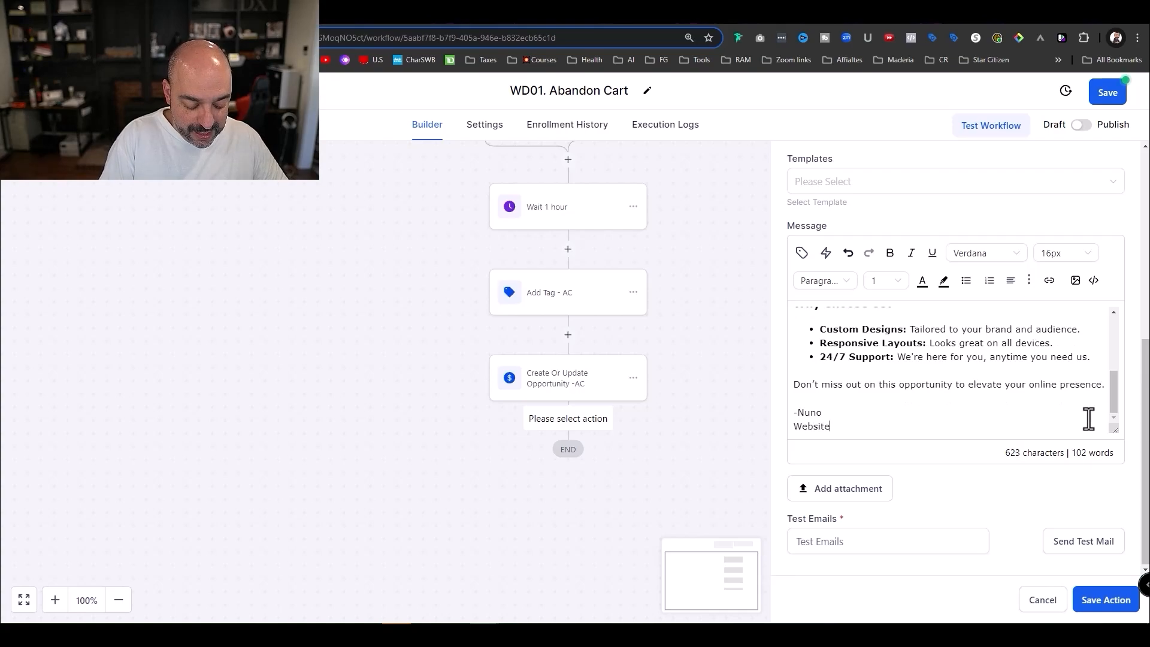
pyautogui.write(' R Us')
pyautogui.press('Return')
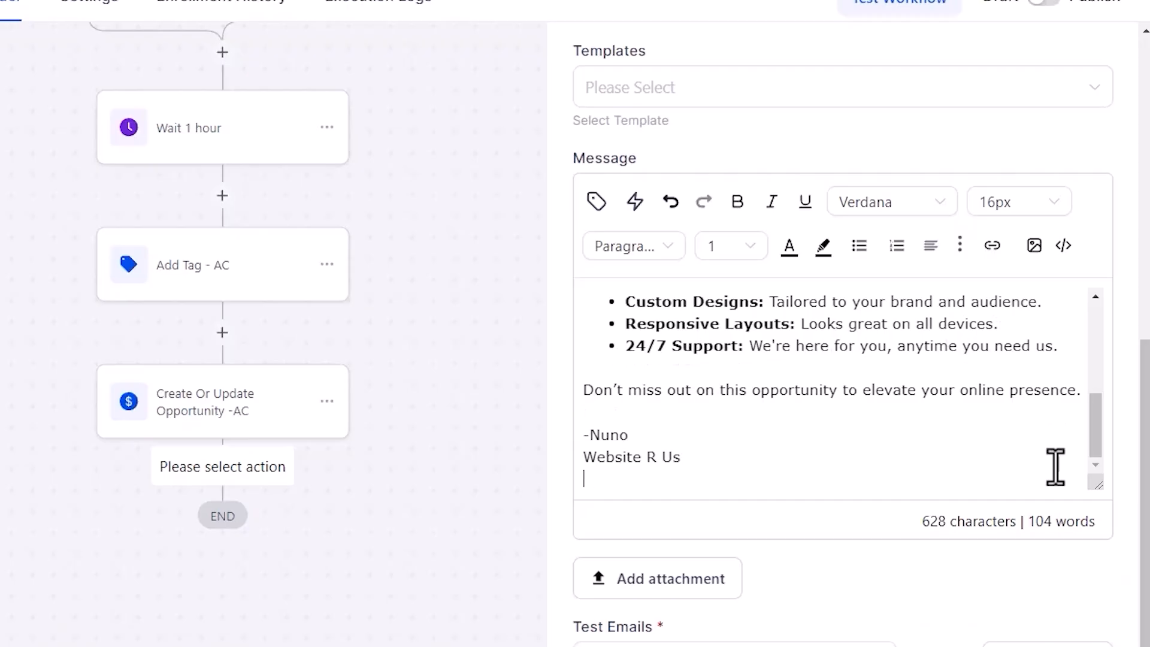
pyautogui.write('PO Box addresss')
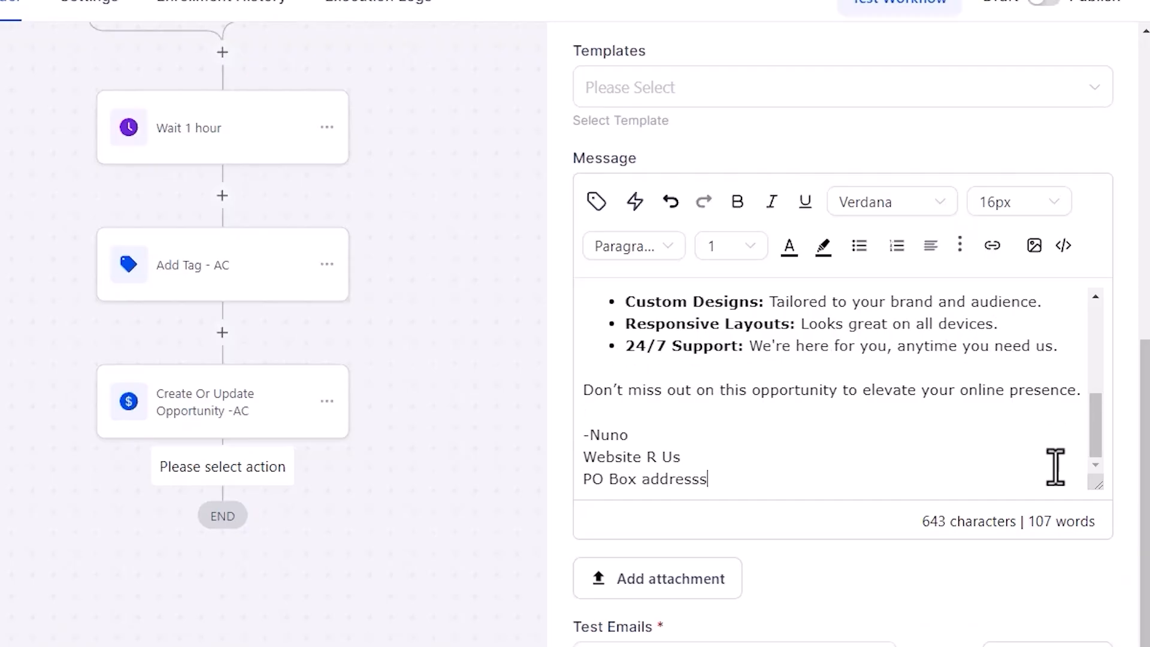
pyautogui.click(654, 436)
pyautogui.press('Return')
pyautogui.write('nuno')
pyautogui.write('@test.com')
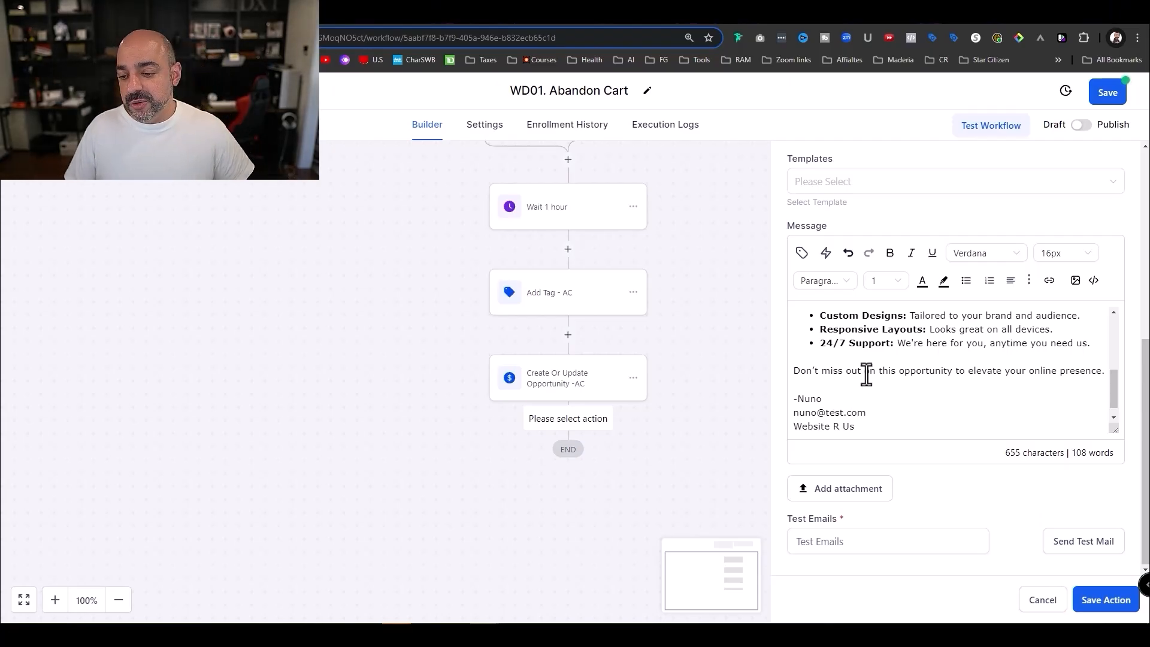
# - Select the whole message text to change its font
pyautogui.scroll(5, 945, 408)
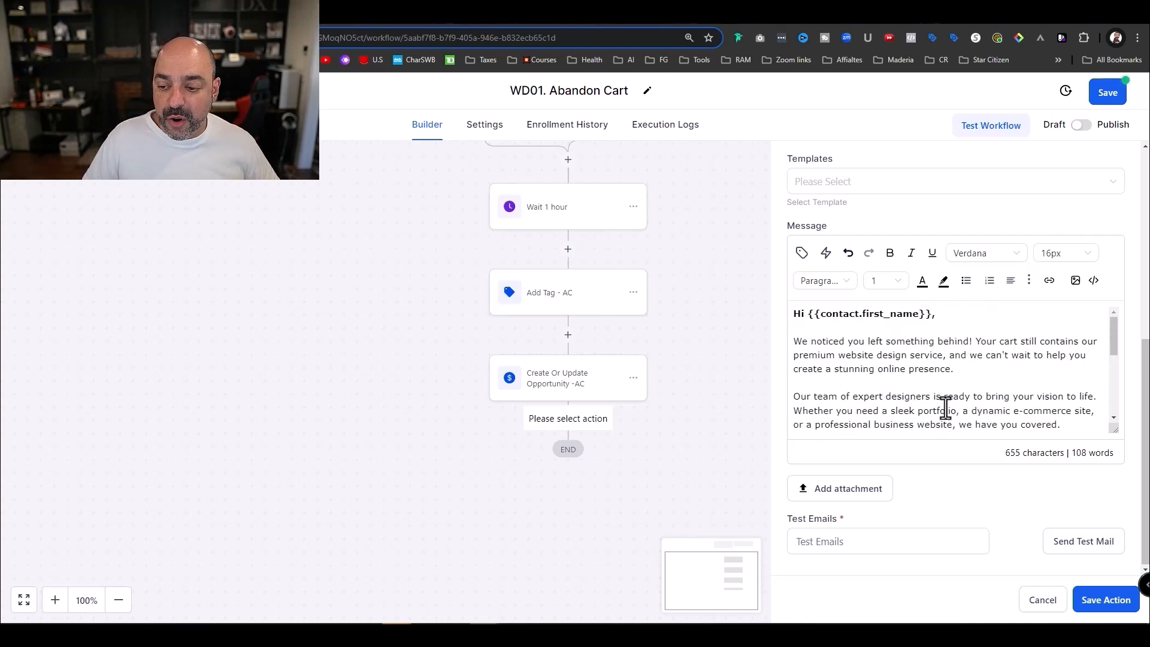
pyautogui.scroll(-5, 948, 383)
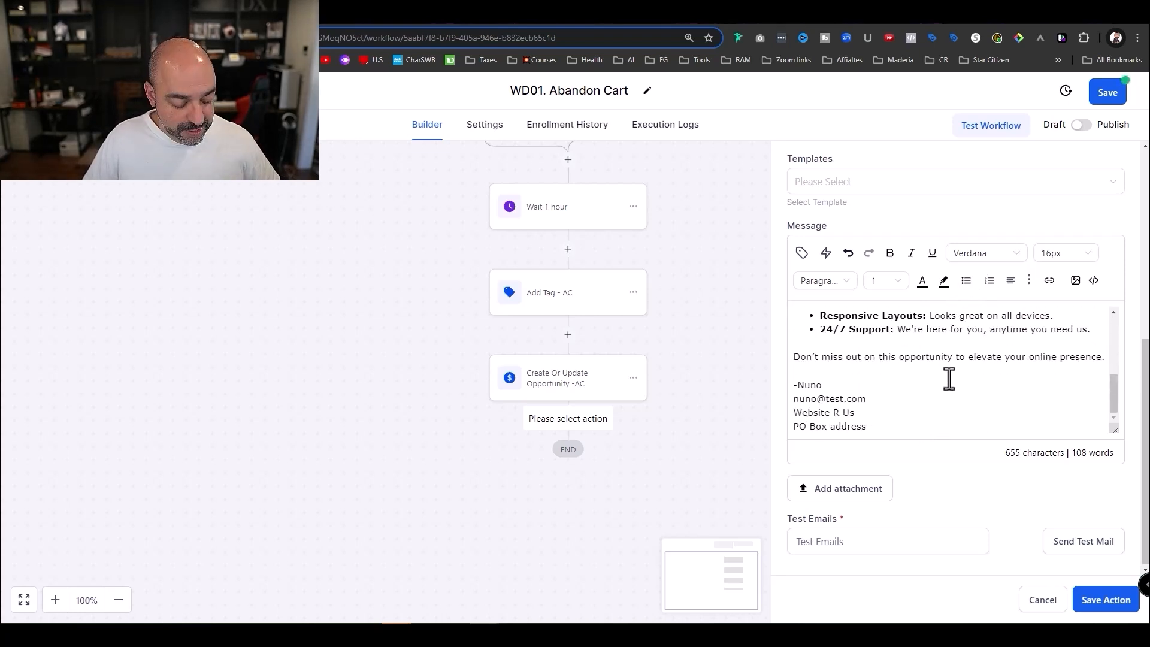
pyautogui.hotkey('ctrl', 'a')
pyautogui.click(1001, 254)
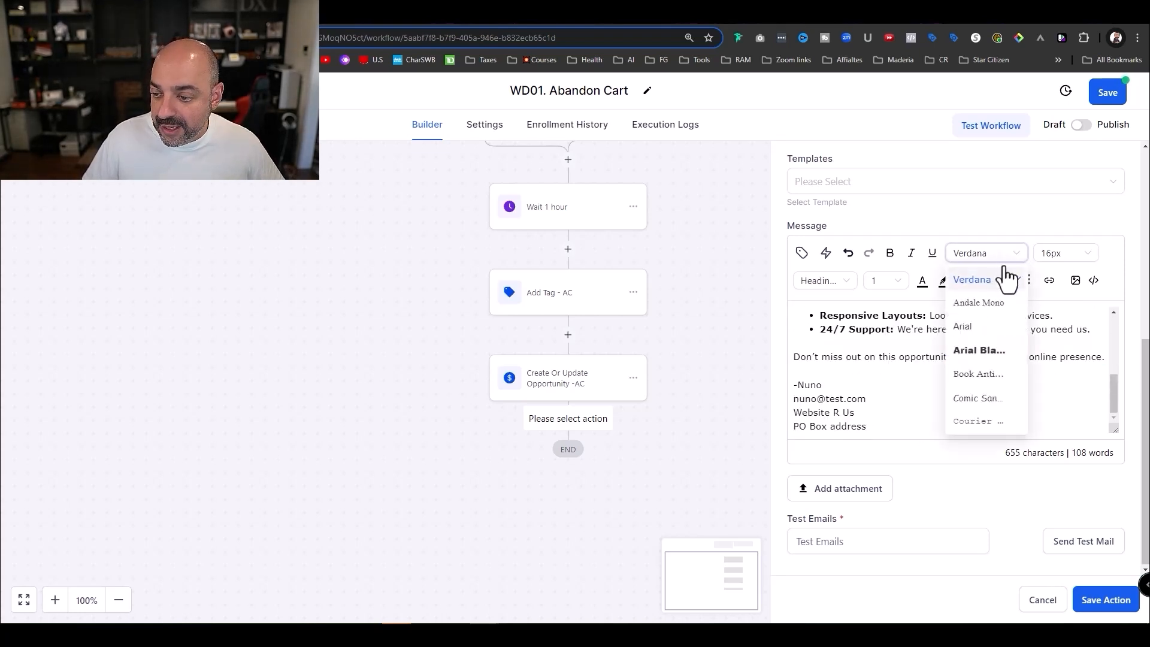
# - Format the message in Arial Black at 17px and make it bold
pyautogui.click(981, 352)
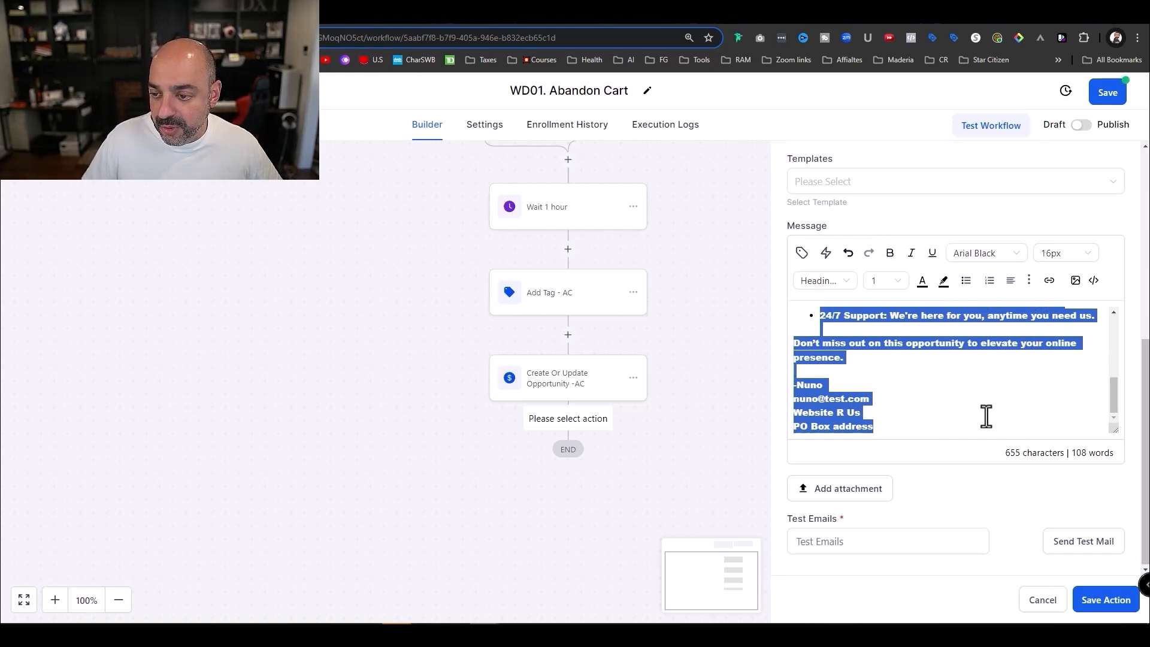
pyautogui.click(1079, 253)
pyautogui.scroll(-2, 1063, 407)
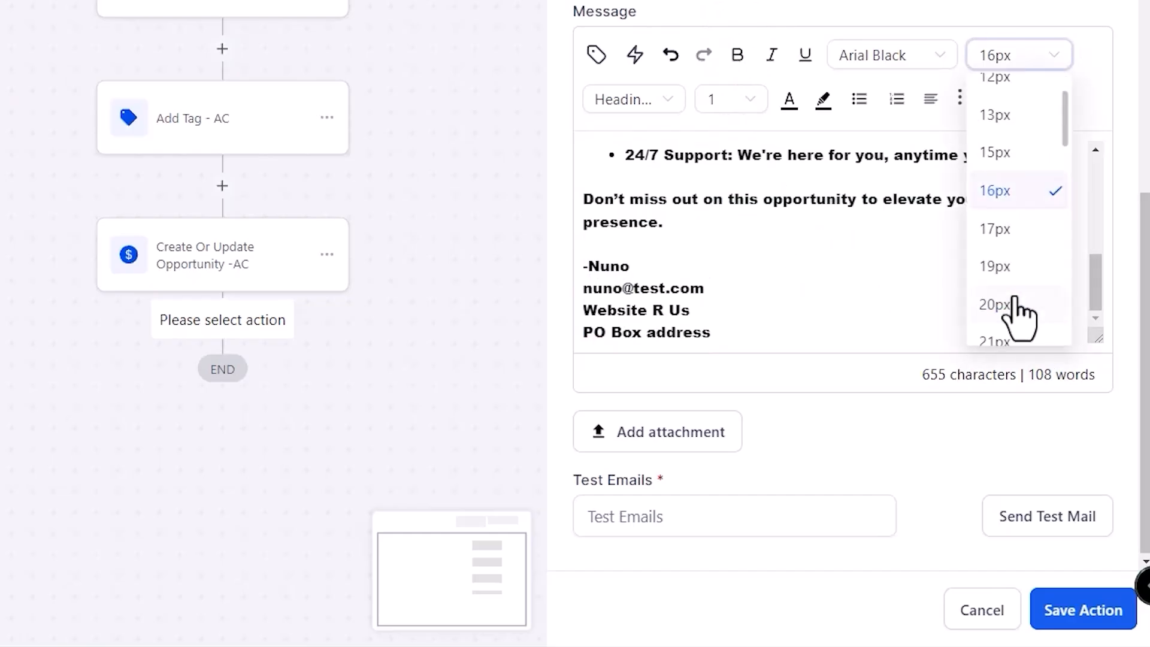
pyautogui.click(1009, 251)
pyautogui.scroll(10, 900, 290)
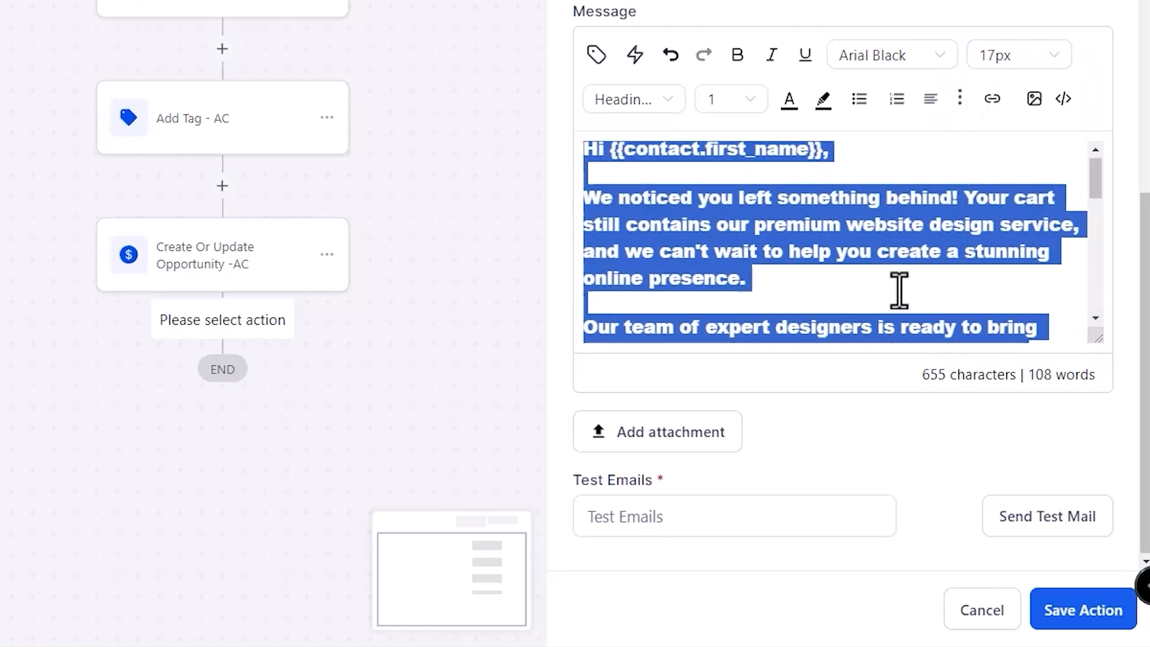
pyautogui.click(877, 259)
pyautogui.hotkey('ctrl', 'a')
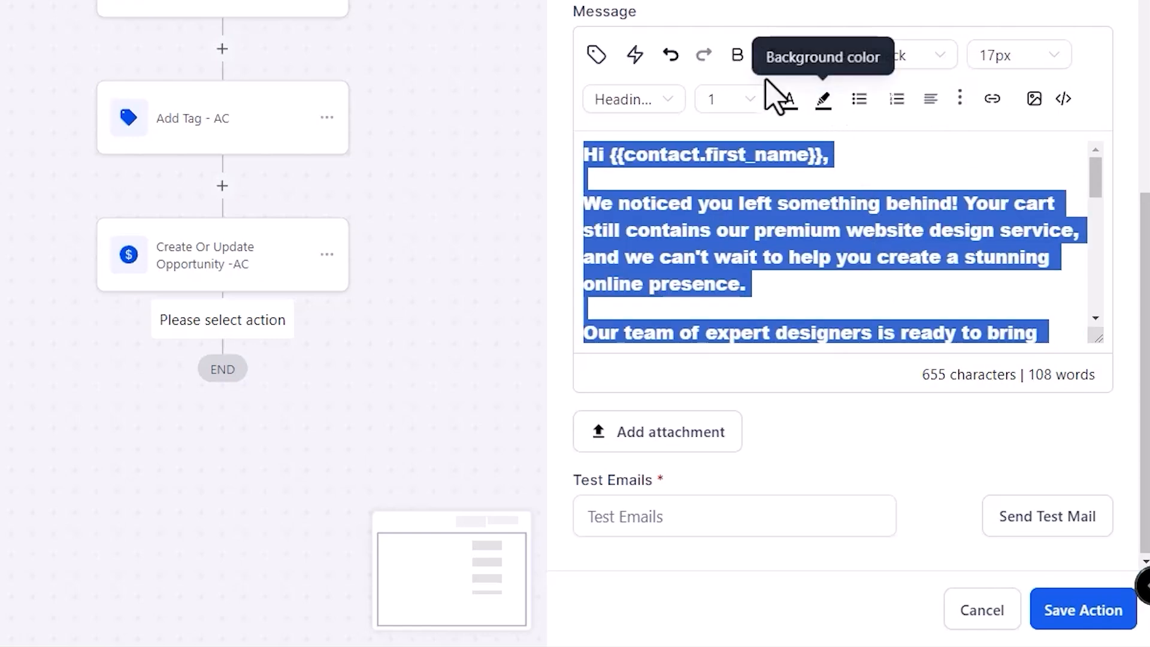
pyautogui.click(737, 55)
pyautogui.scroll(3, 1013, 235)
pyautogui.scroll(2, 1013, 235)
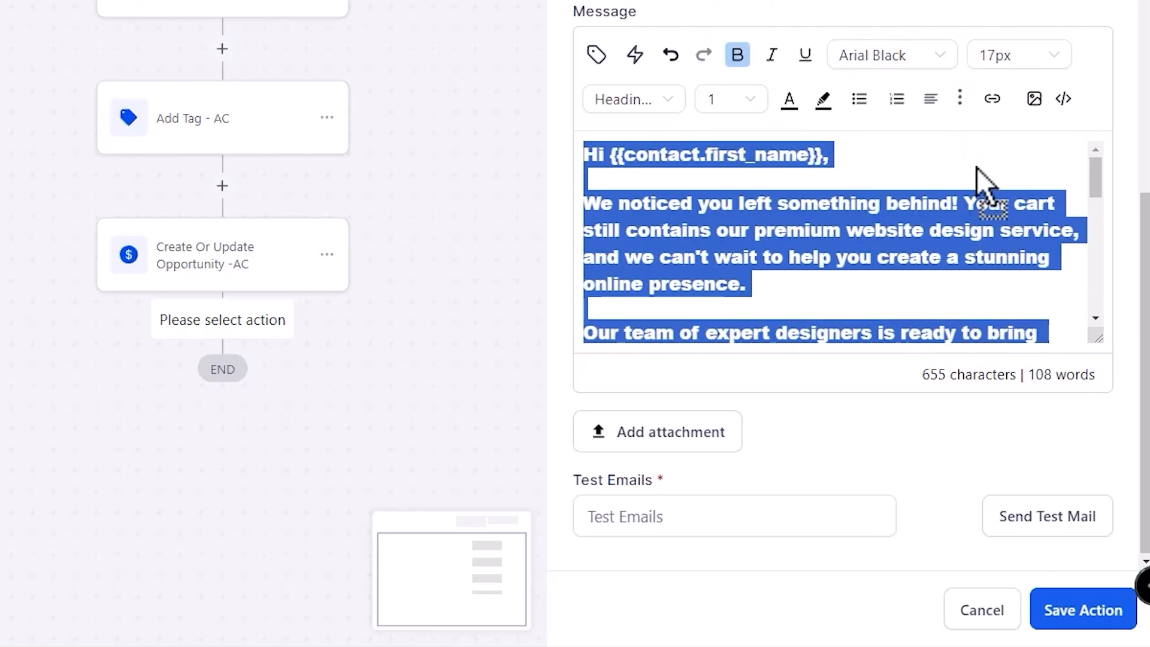
pyautogui.click(896, 226)
# - Turn bold off, switch the whole message to Arial, and save the email step
pyautogui.hotkey('ctrl', 'a')
pyautogui.click(914, 56)
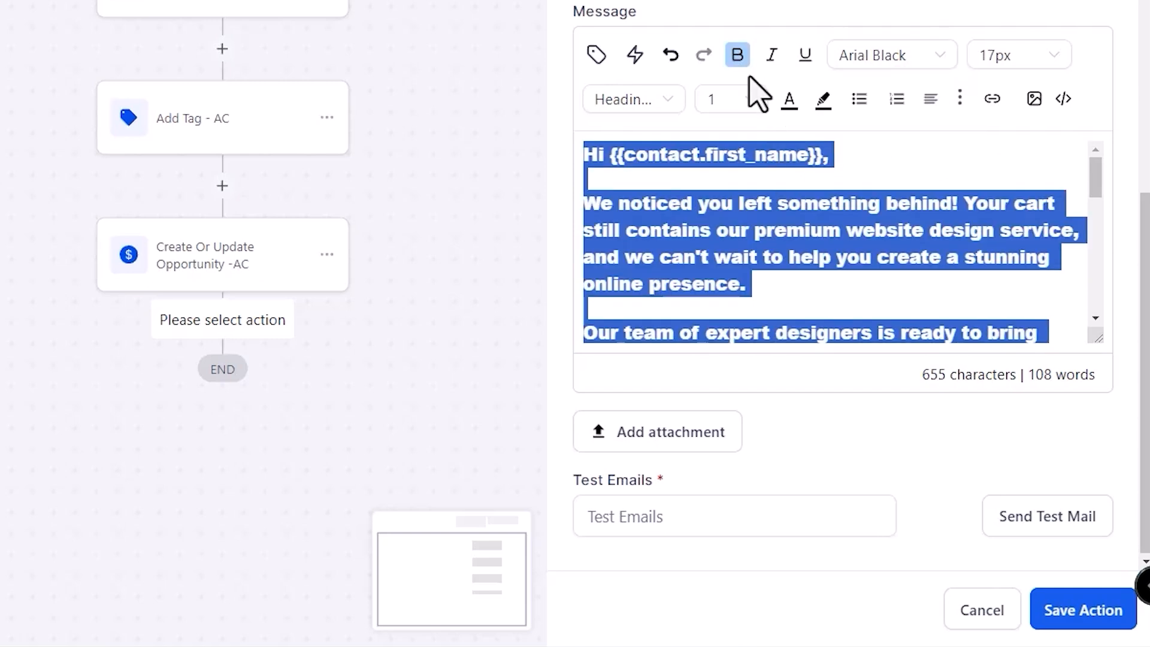
pyautogui.click(738, 56)
pyautogui.click(914, 60)
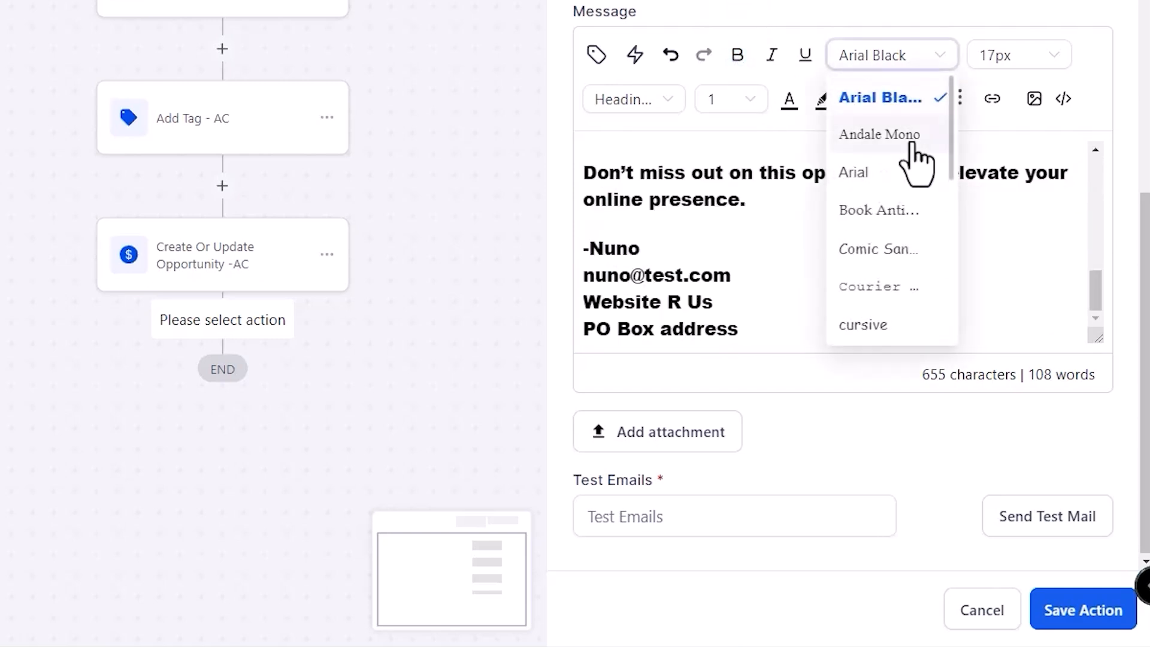
pyautogui.click(904, 174)
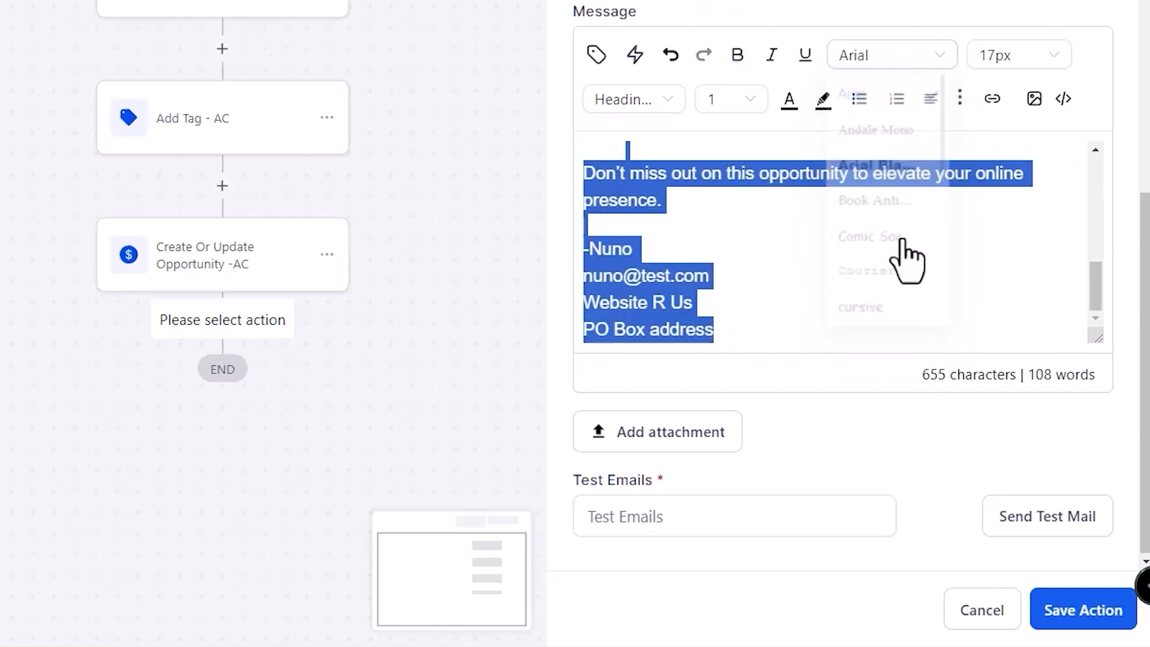
pyautogui.click(1094, 617)
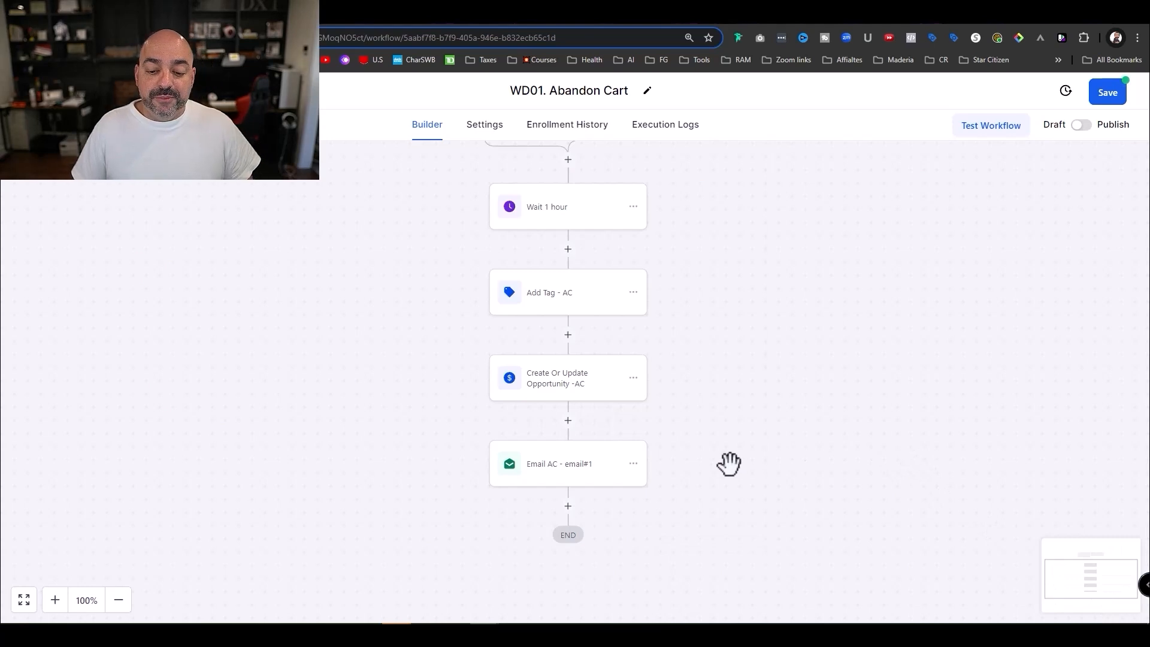
# - Add a 3-hour Wait step named 'Wait 3 hours' after the email step
pyautogui.scroll(-2, 663, 470)
pyautogui.scroll(2, 562, 244)
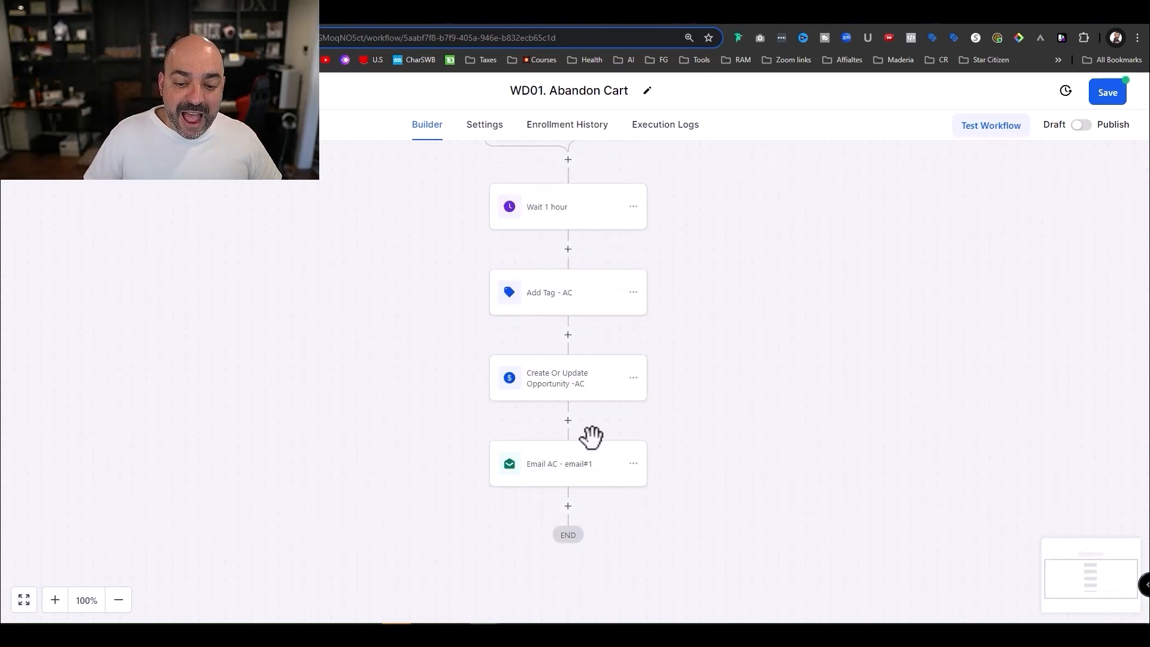
pyautogui.click(568, 505)
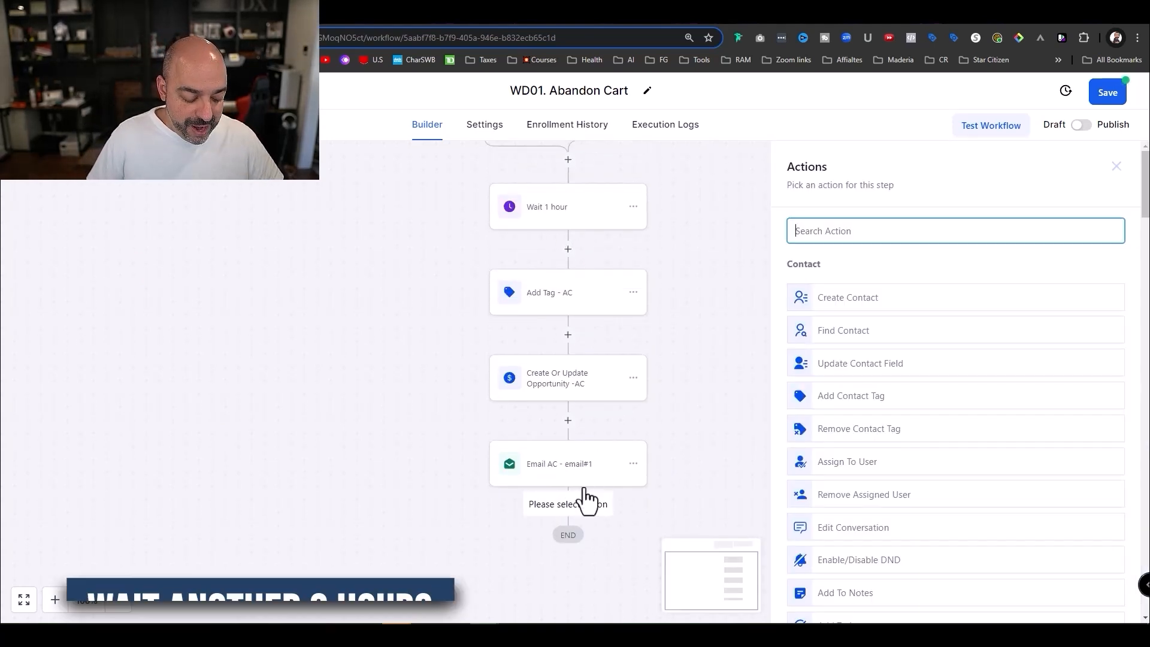
pyautogui.write('wait')
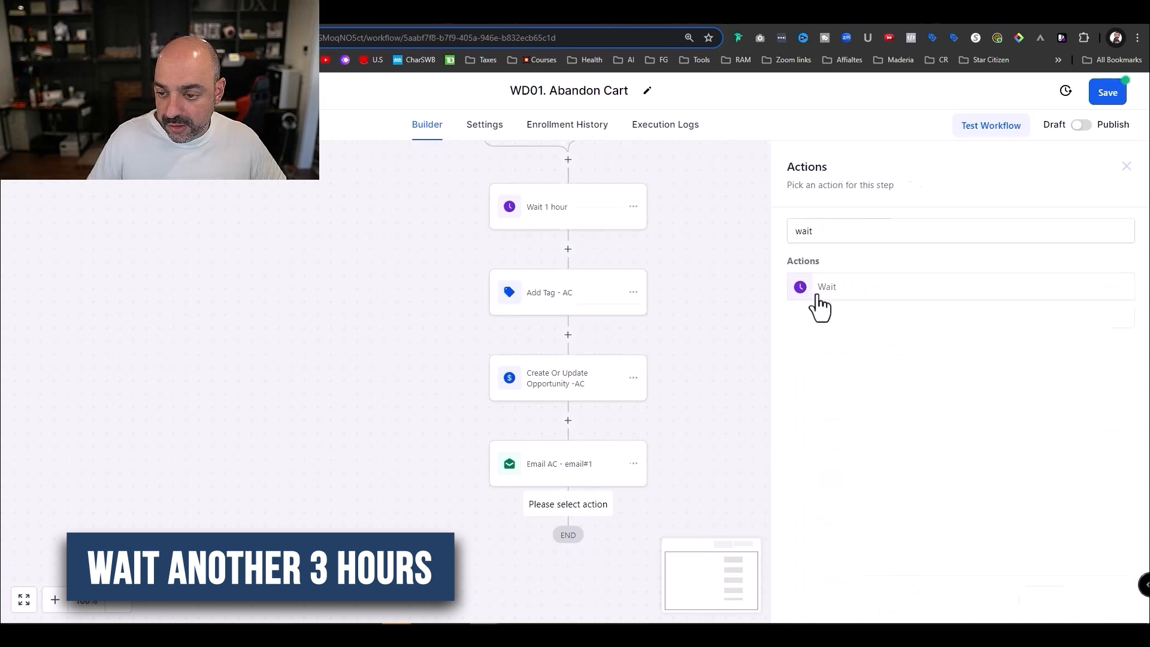
pyautogui.click(820, 294)
pyautogui.doubleClick(636, 374)
pyautogui.write('3')
pyautogui.click(743, 372)
pyautogui.click(757, 426)
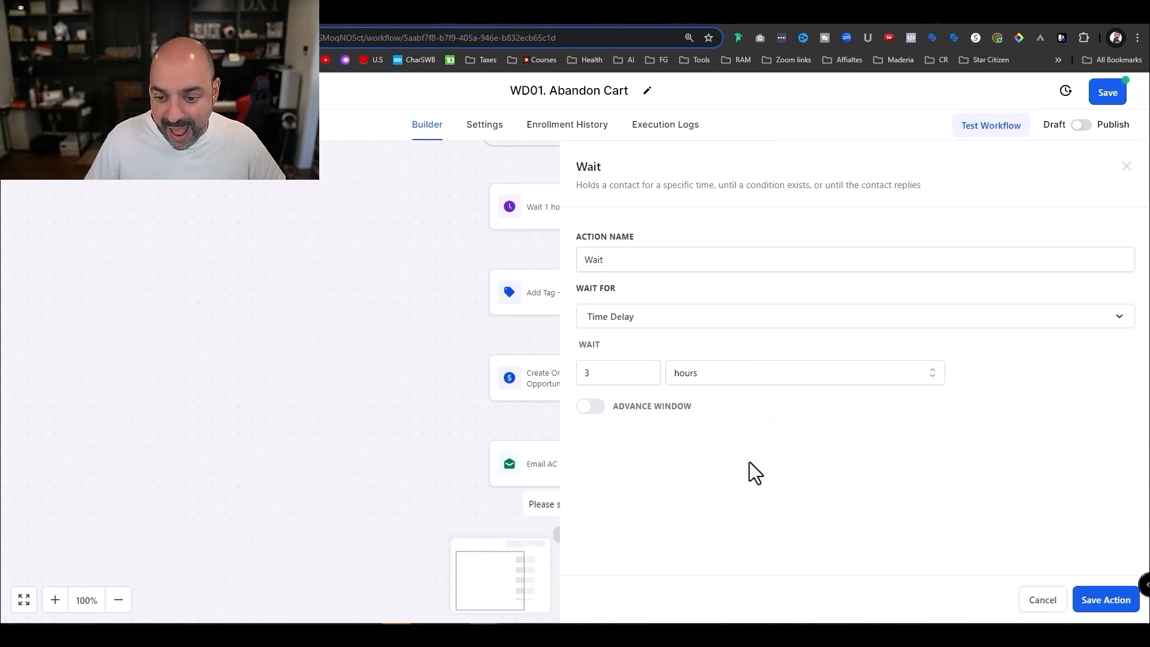
pyautogui.click(672, 257)
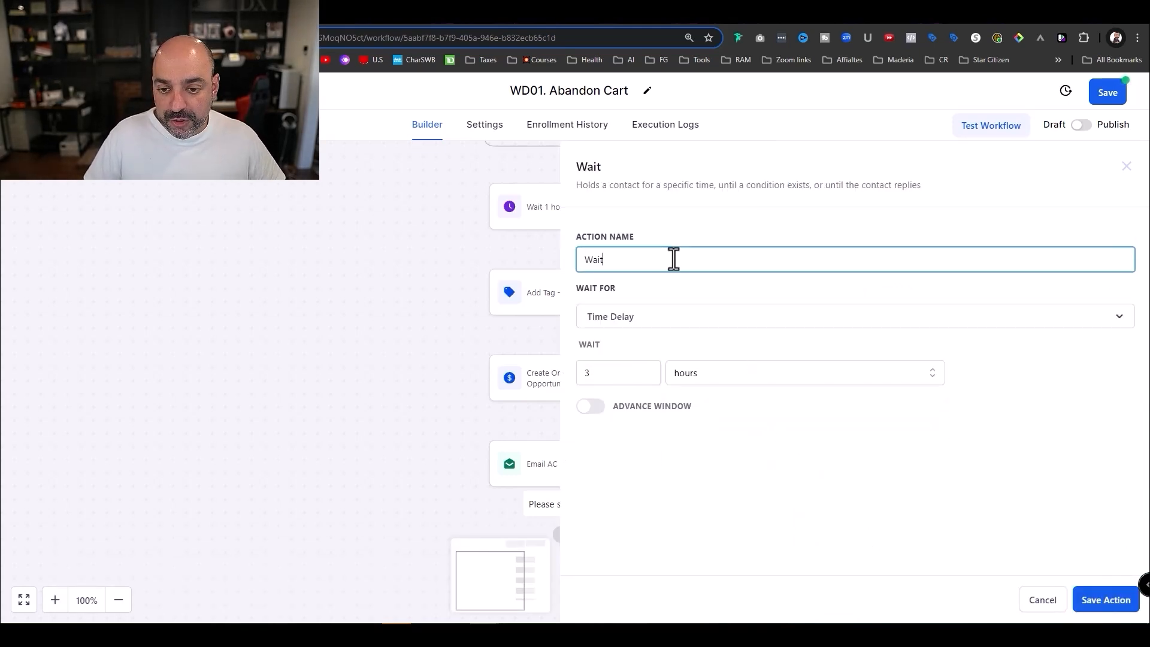
pyautogui.write('3 hours')
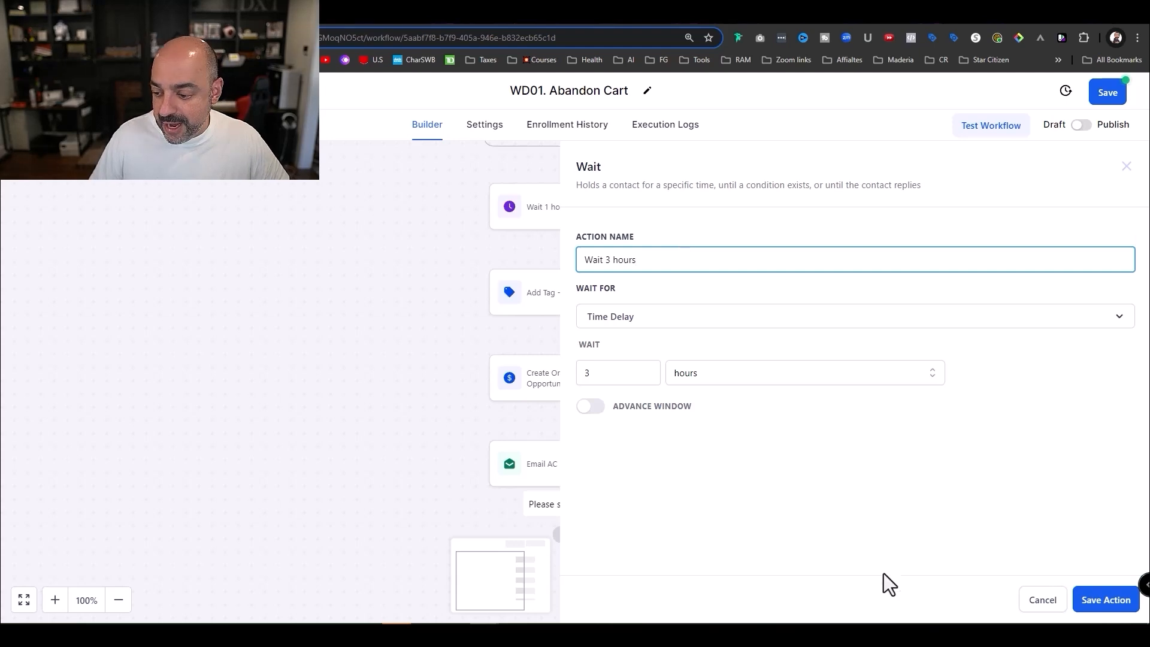
pyautogui.click(1106, 599)
pyautogui.scroll(-3, 693, 343)
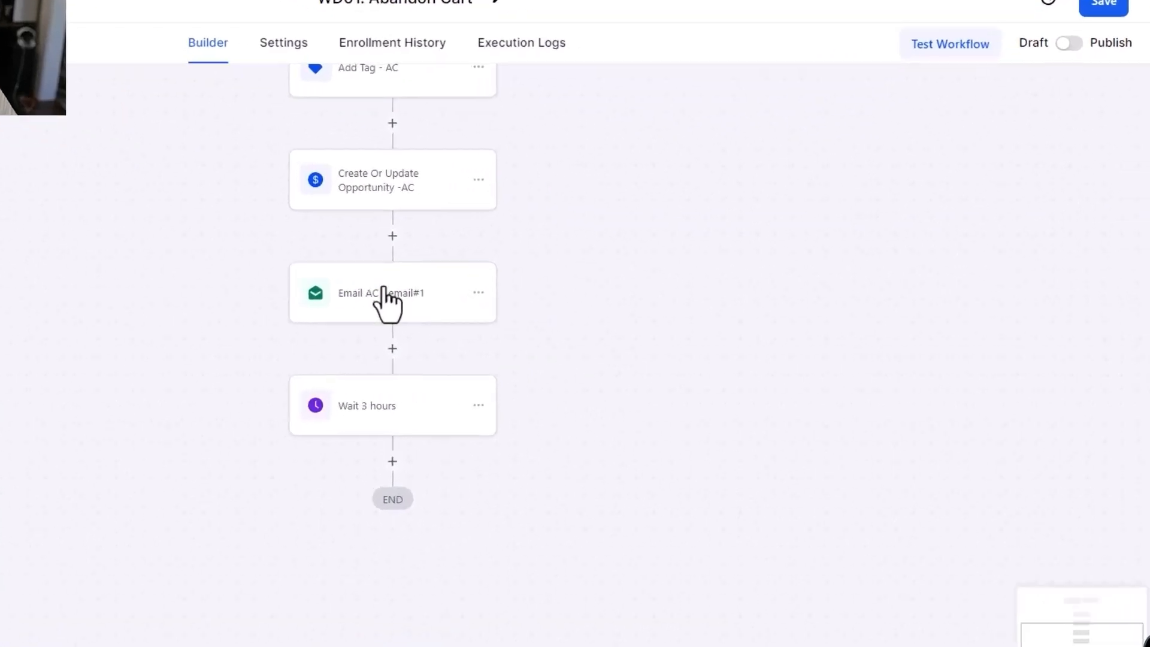
# - Copy the Email AC - email#1 step to after Wait 3 hours and open the copy
pyautogui.click(438, 290)
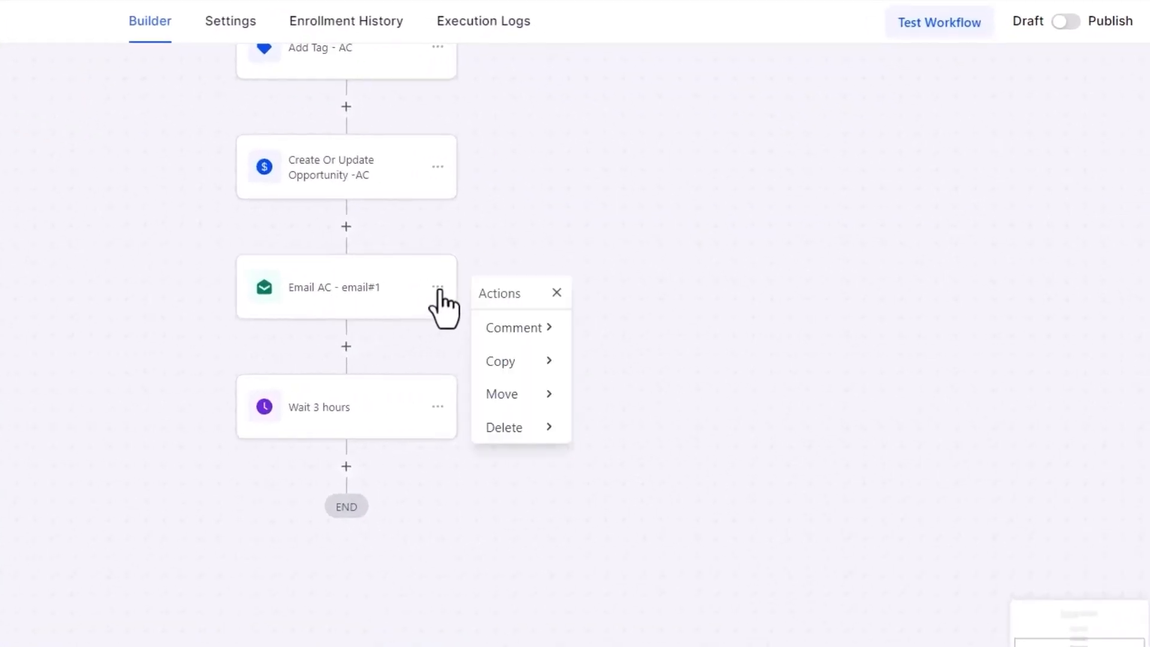
pyautogui.moveTo(539, 359)
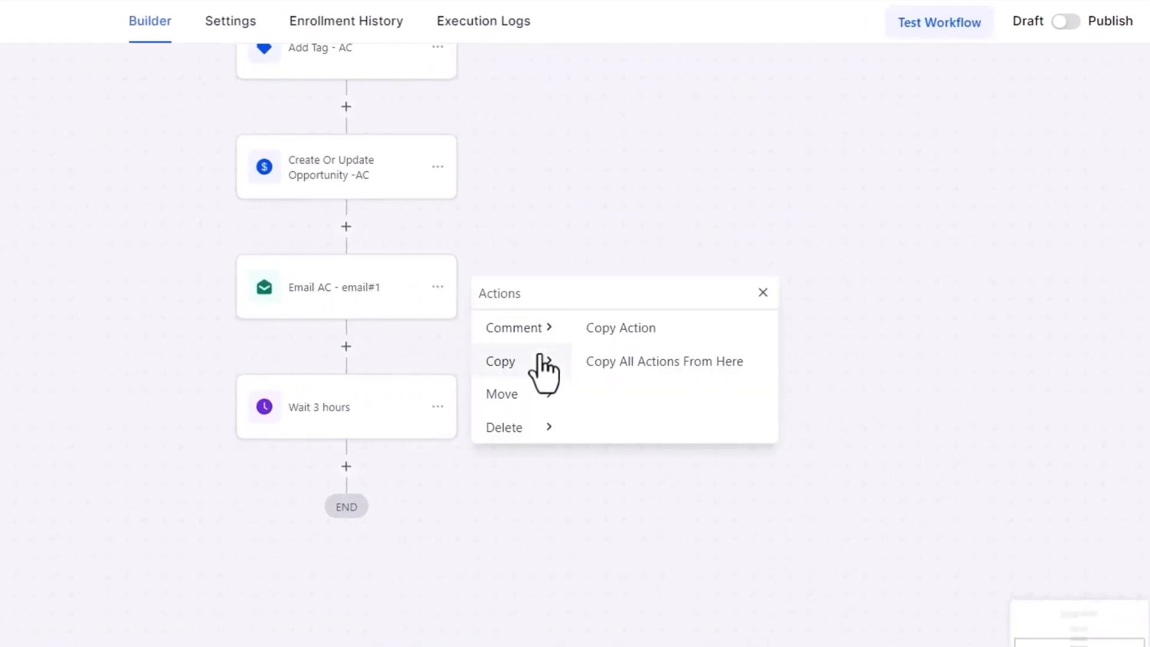
pyautogui.click(645, 329)
pyautogui.click(358, 465)
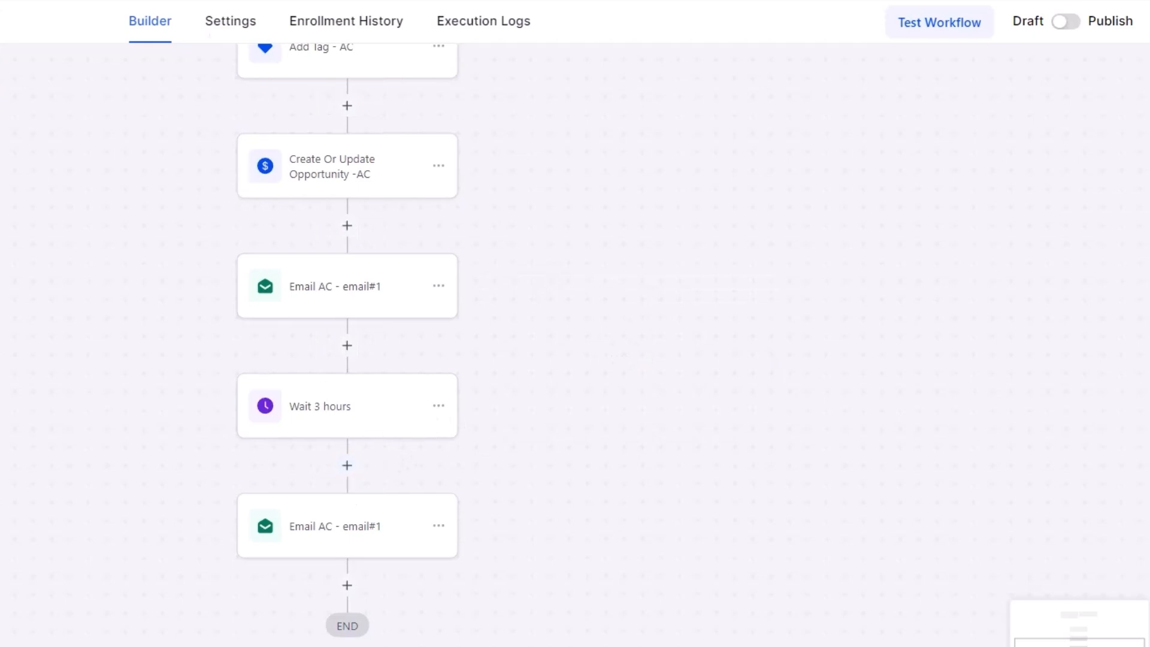
pyautogui.click(322, 542)
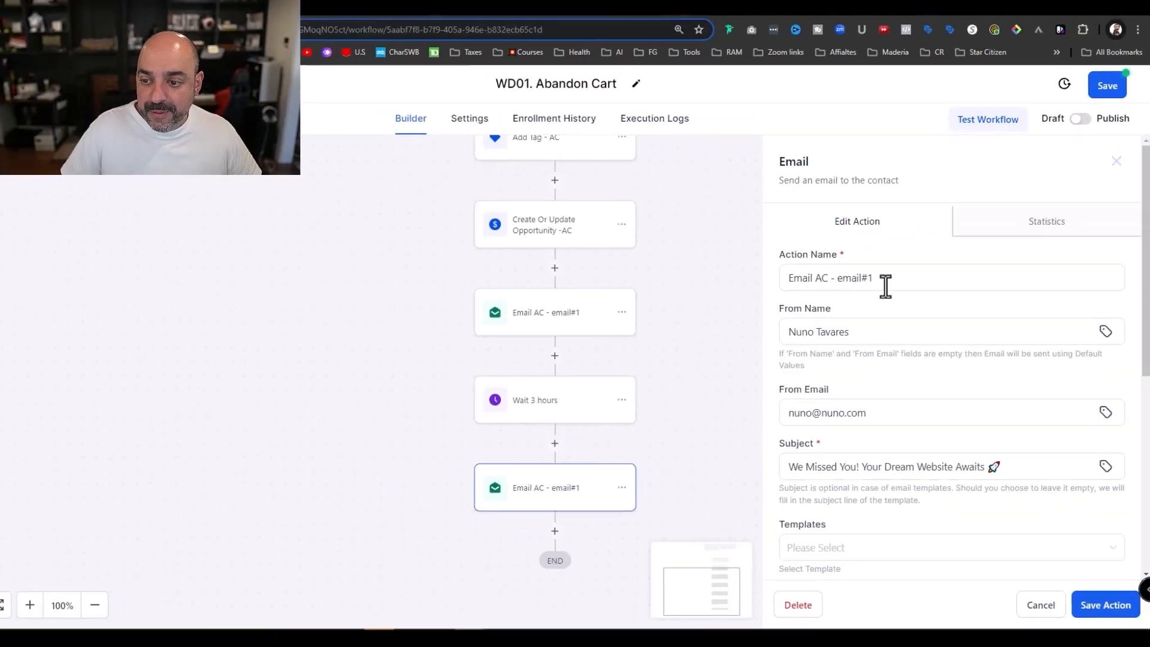
pyautogui.scroll(-2, 884, 283)
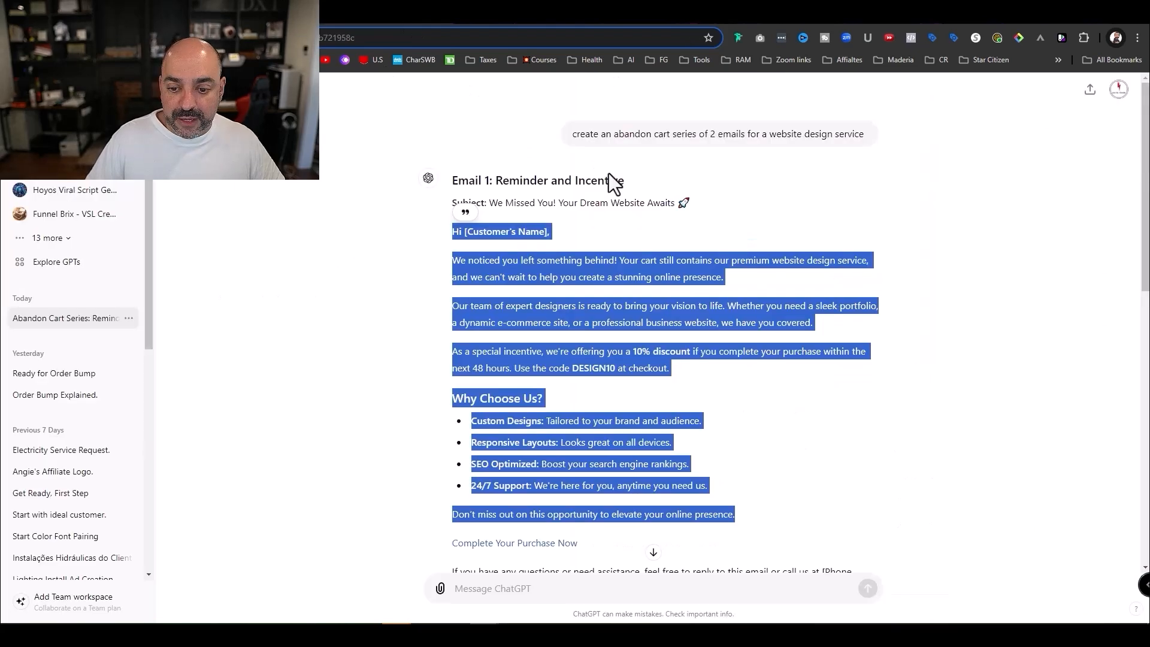
# - Paste 'Last Chance Reminder' from ChatGPT as the second email's subject
pyautogui.scroll(-10, 704, 276)
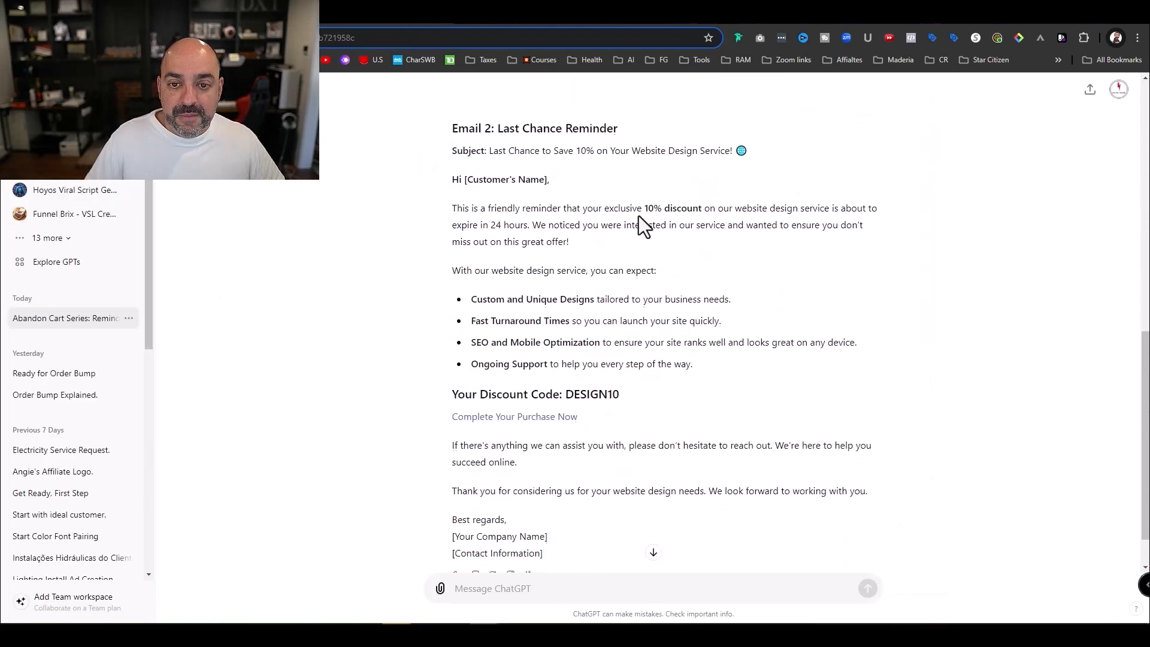
pyautogui.scroll(2, 638, 215)
pyautogui.moveTo(619, 249); pyautogui.dragTo(500, 243)
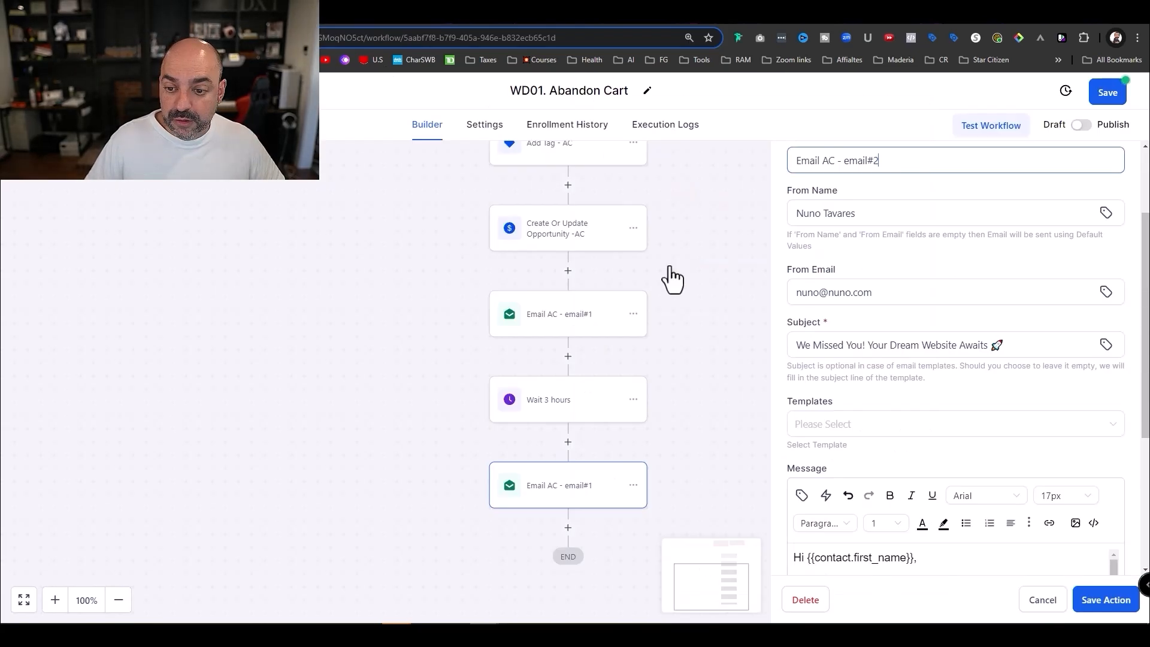
pyautogui.hotkey('shift', 'Home')
pyautogui.hotkey('ctrl', 'v')
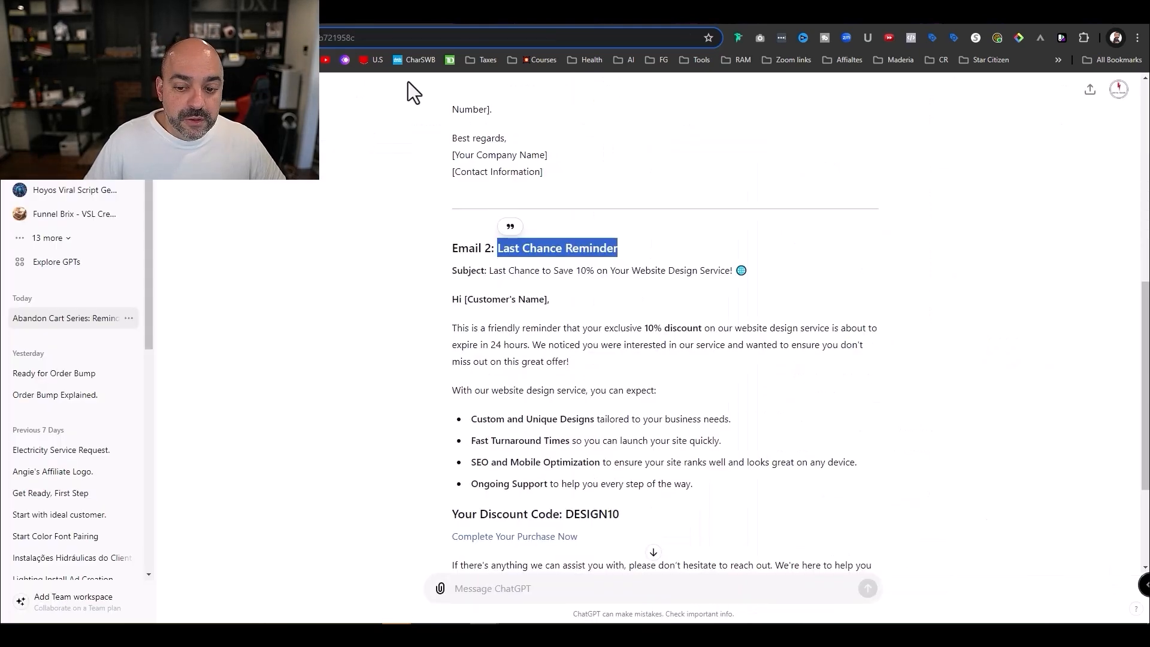
# - Replace the old message body with Email 2's benefits list from ChatGPT
pyautogui.scroll(-2, 609, 308)
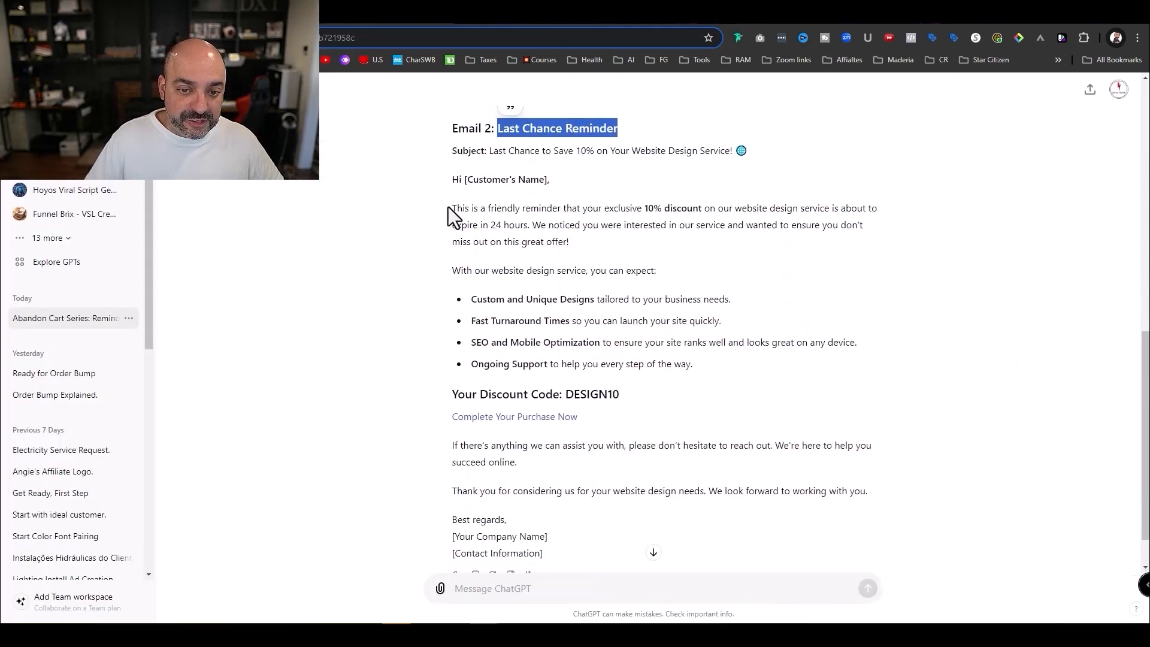
pyautogui.moveTo(452, 209); pyautogui.dragTo(484, 231)
pyautogui.scroll(-2, 599, 258)
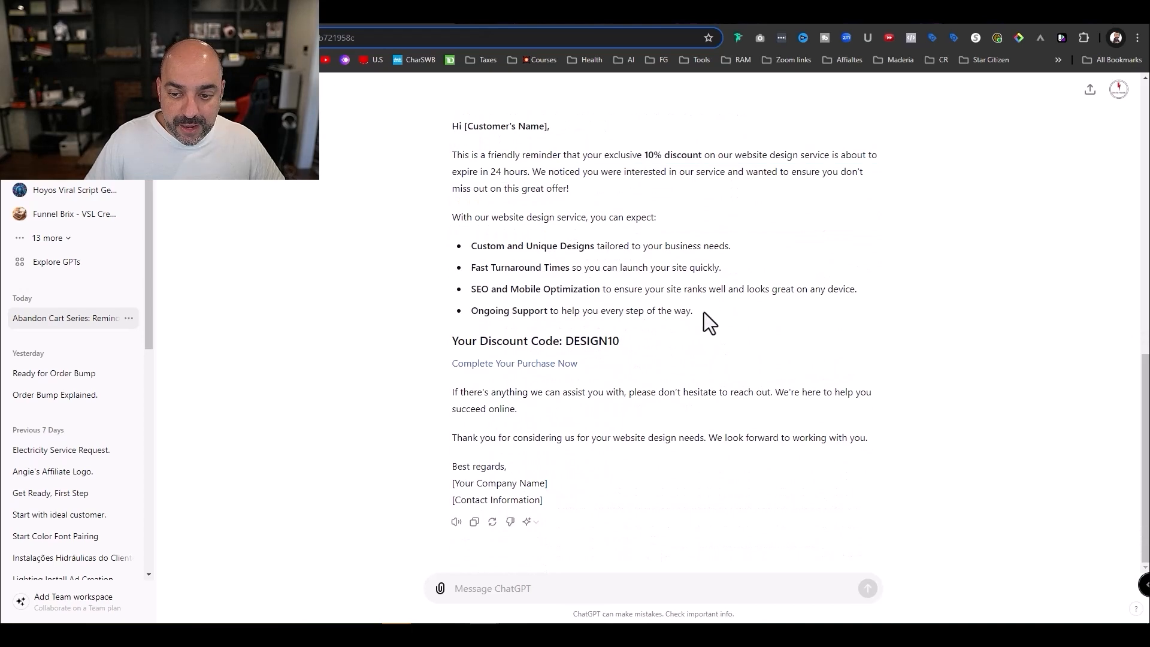
pyautogui.moveTo(704, 311); pyautogui.dragTo(452, 211)
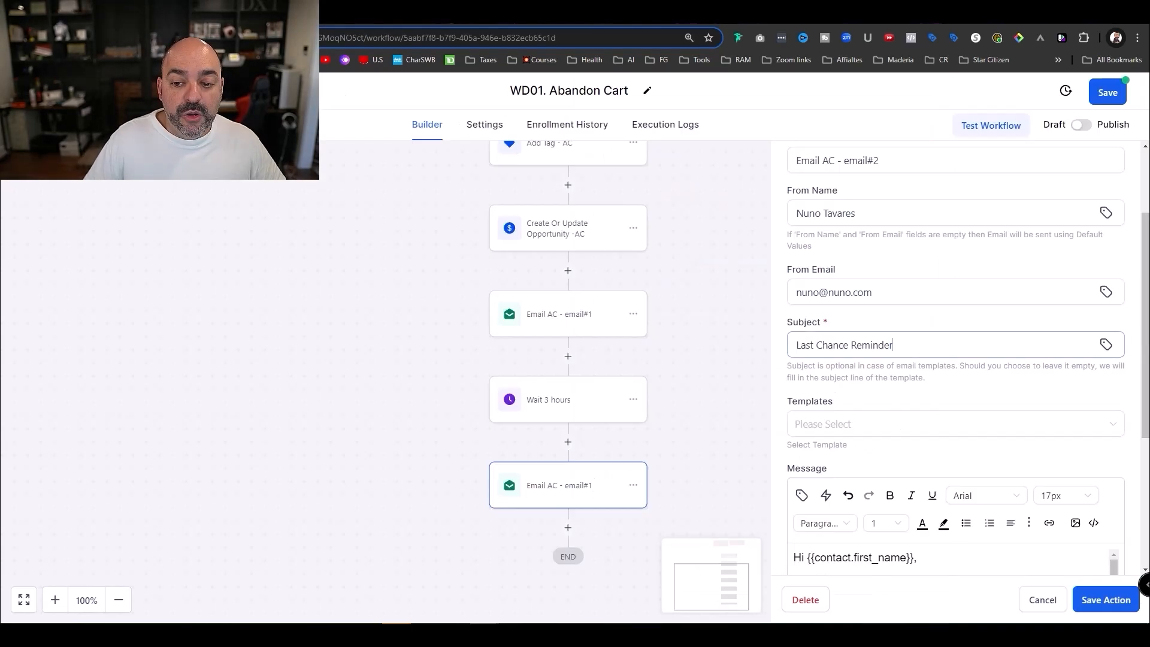
pyautogui.scroll(-4, 958, 469)
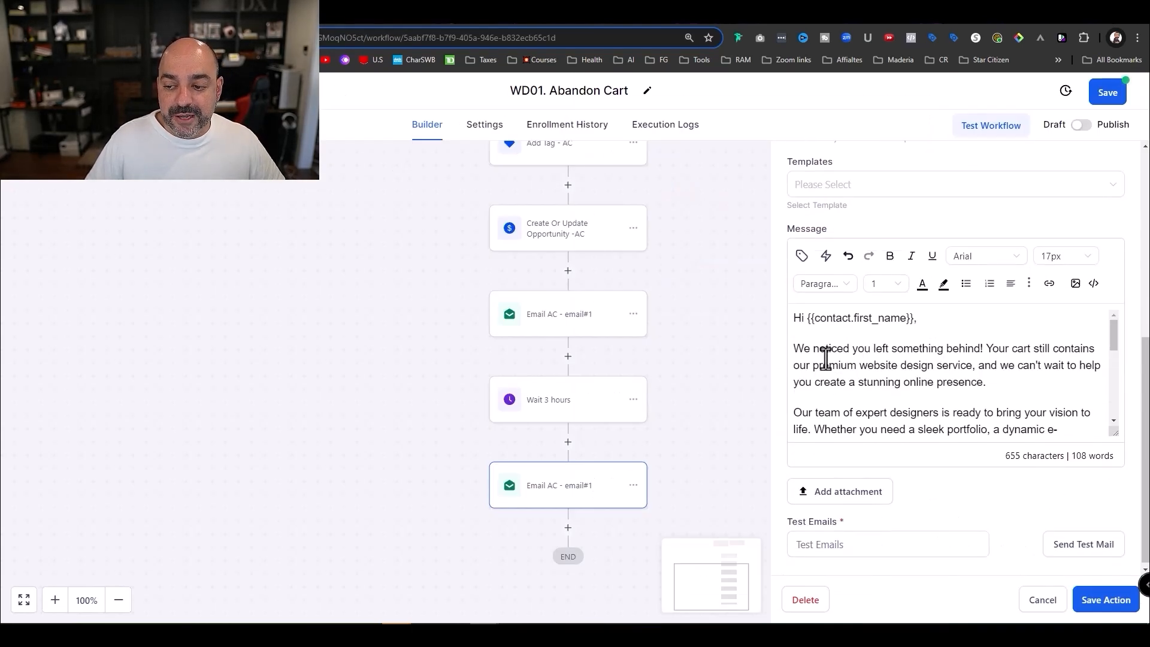
pyautogui.moveTo(794, 347); pyautogui.dragTo(956, 359)
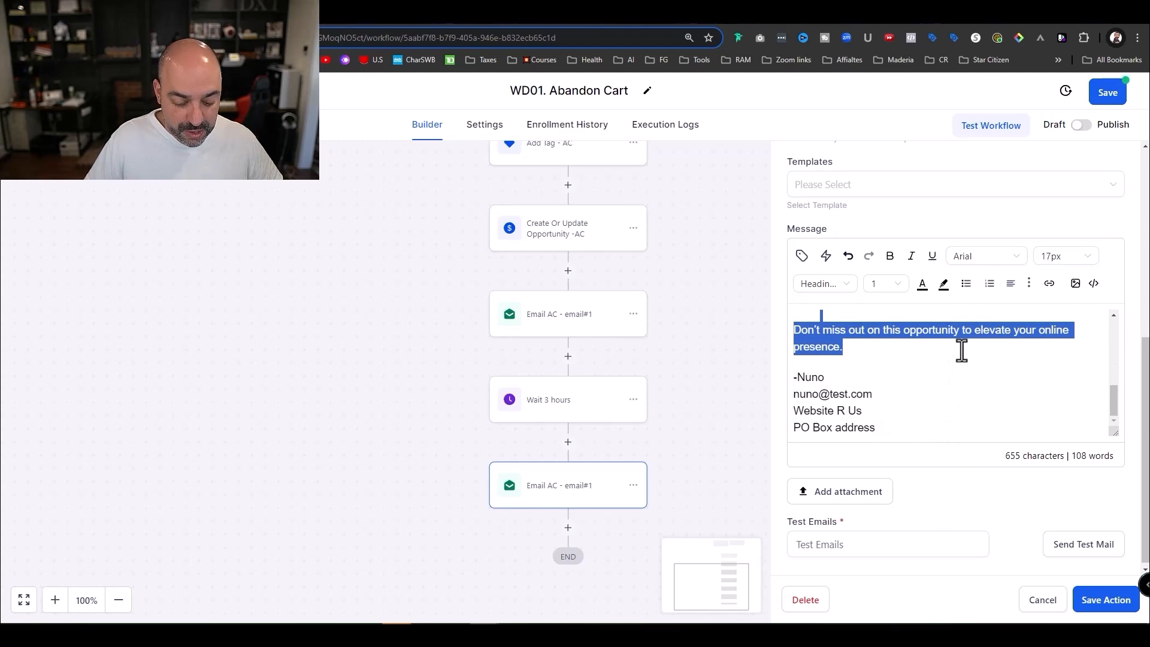
pyautogui.hotkey('ctrl', 'v')
pyautogui.scroll(3, 958, 360)
pyautogui.scroll(-3, 958, 359)
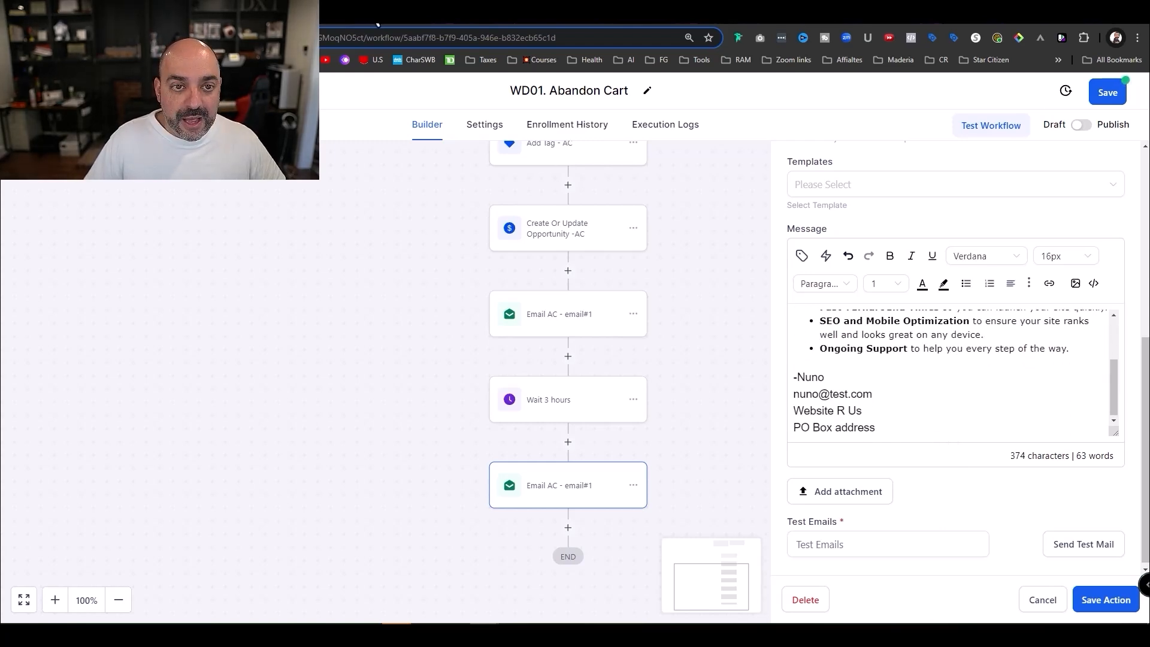
# - Copy Email 2's closing paragraphs from ChatGPT and start a new paragraph after the last bullet
pyautogui.click(368, 7)
pyautogui.click(324, 9)
pyautogui.click(355, 13)
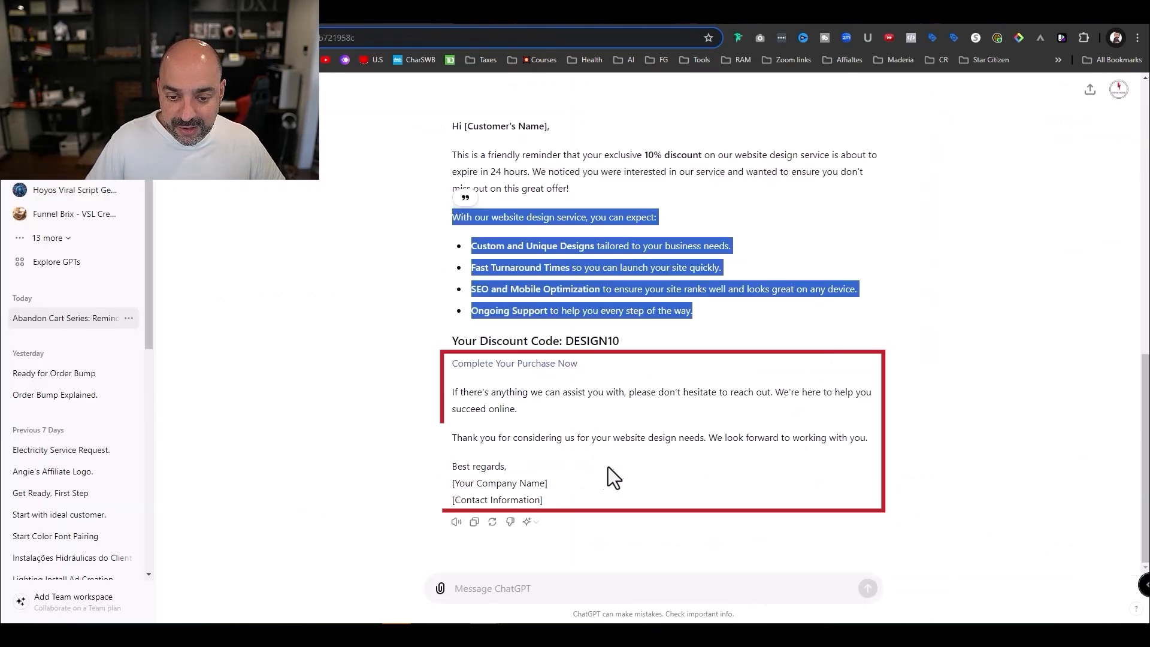
pyautogui.moveTo(669, 461); pyautogui.dragTo(461, 353)
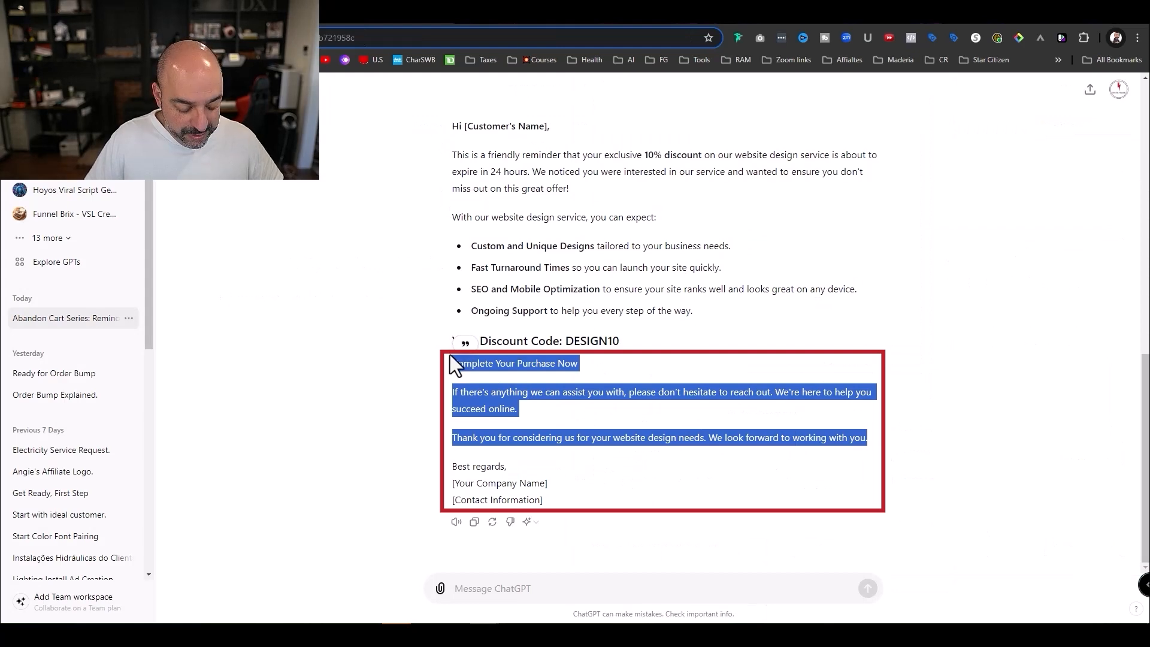
pyautogui.click(323, 9)
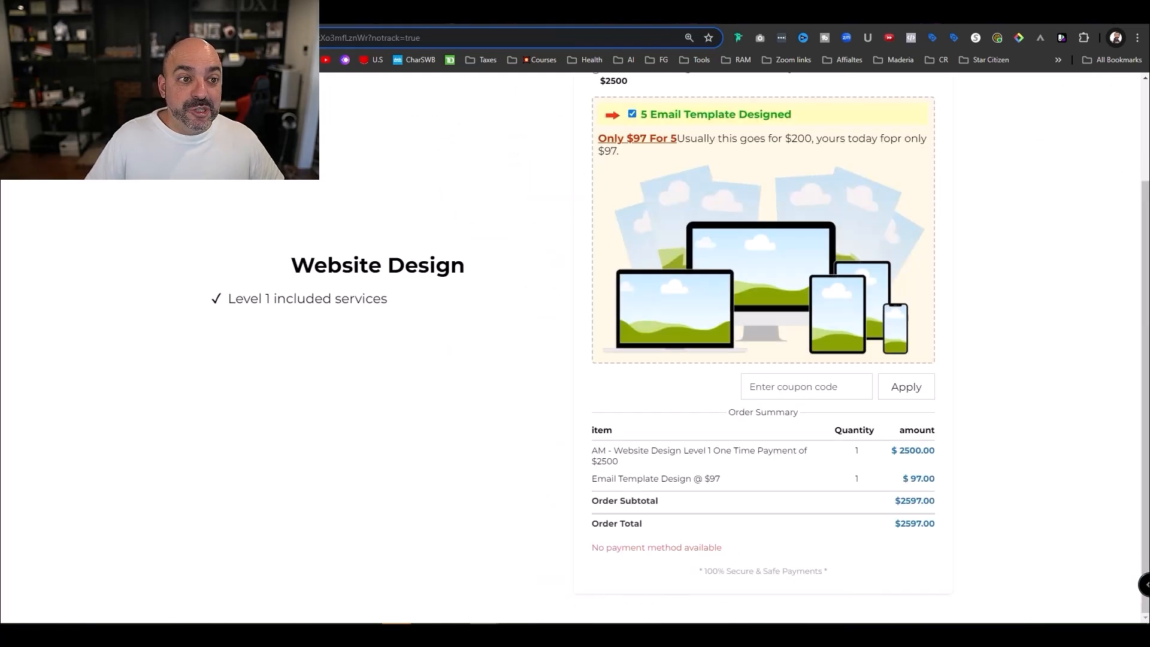
pyautogui.click(287, 11)
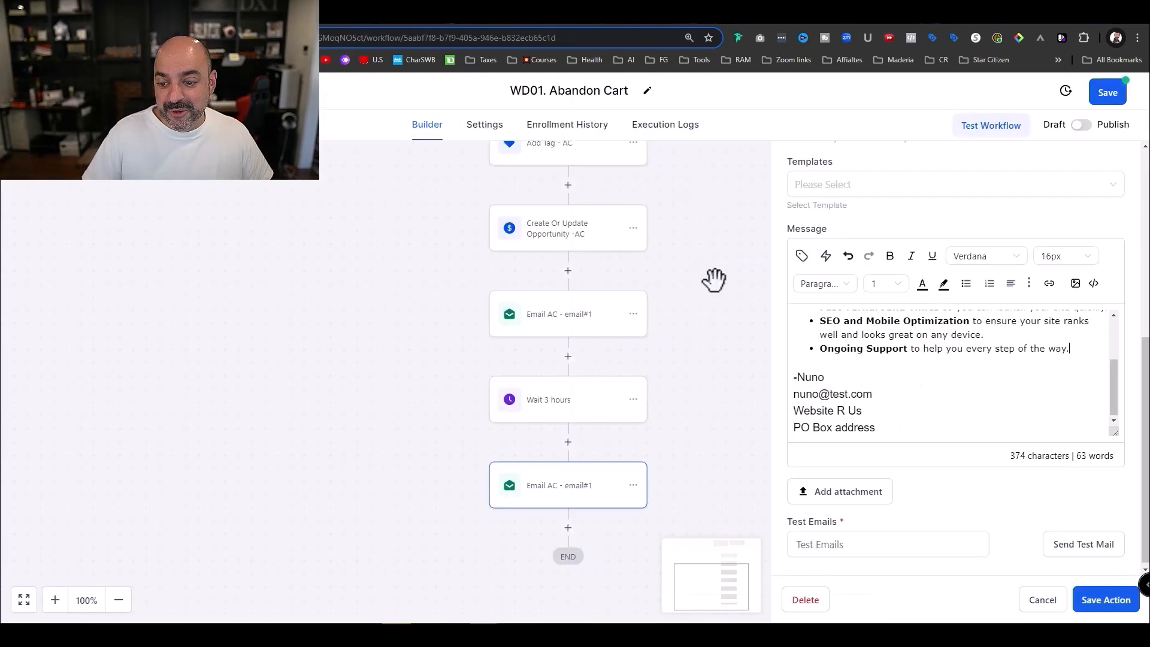
pyautogui.click(1067, 349)
pyautogui.press('Return')
pyautogui.press('Return')
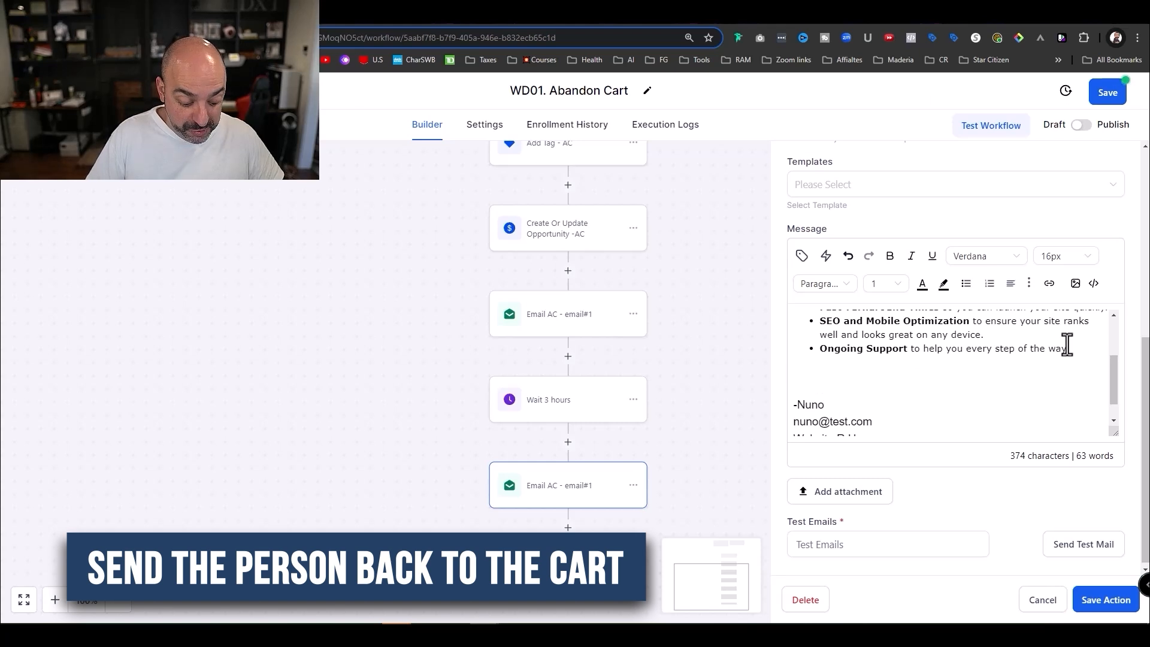
# - Paste the Complete Your Purchase Now link and closing paragraphs, adding a blank line after the link
pyautogui.hotkey('ctrl', 'v')
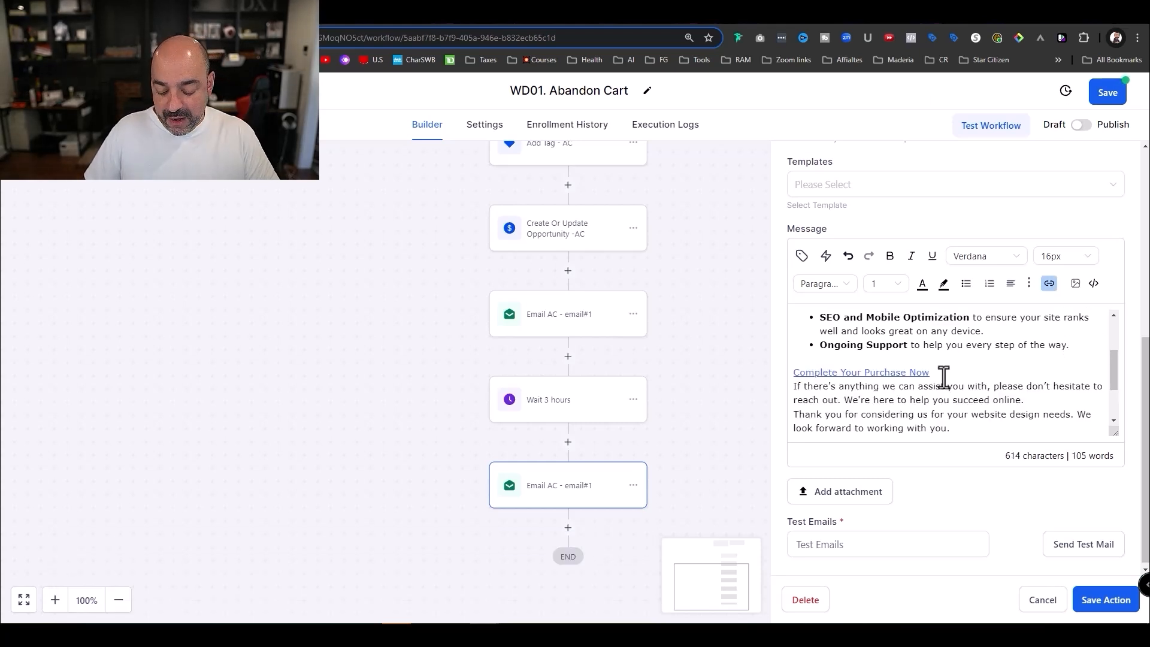
pyautogui.click(943, 376)
pyautogui.press('Return')
pyautogui.scroll(-1, 952, 393)
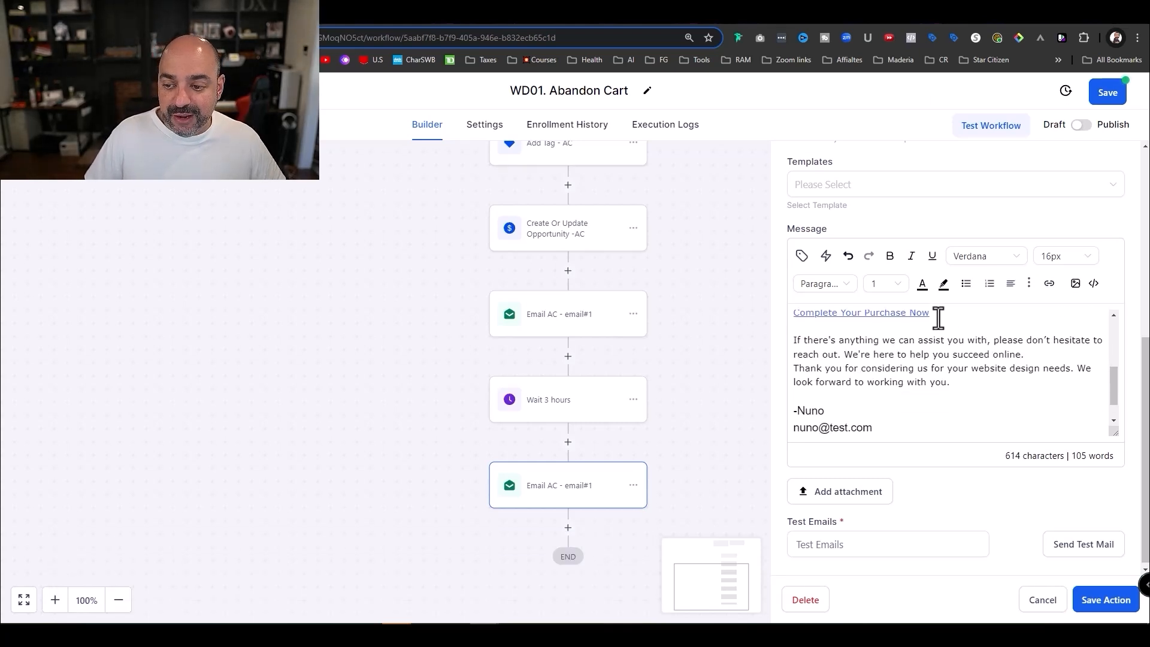
pyautogui.scroll(-2, 938, 318)
pyautogui.scroll(4, 963, 354)
pyautogui.scroll(-1, 929, 419)
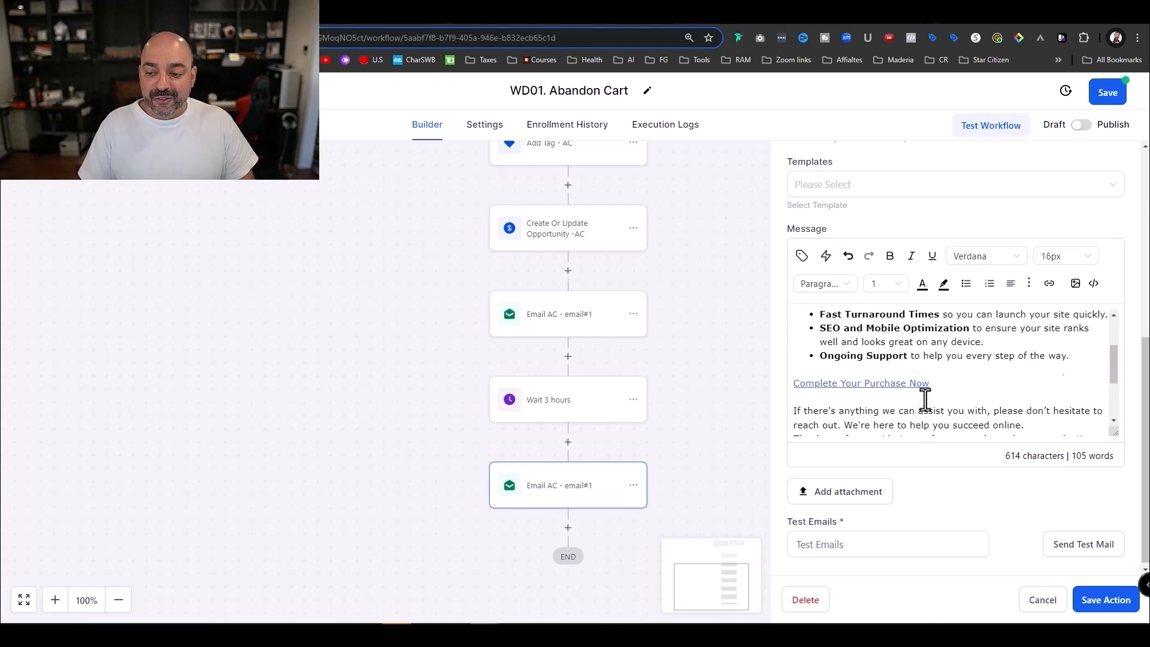
pyautogui.scroll(1, 925, 399)
pyautogui.moveTo(929, 407); pyautogui.dragTo(797, 407)
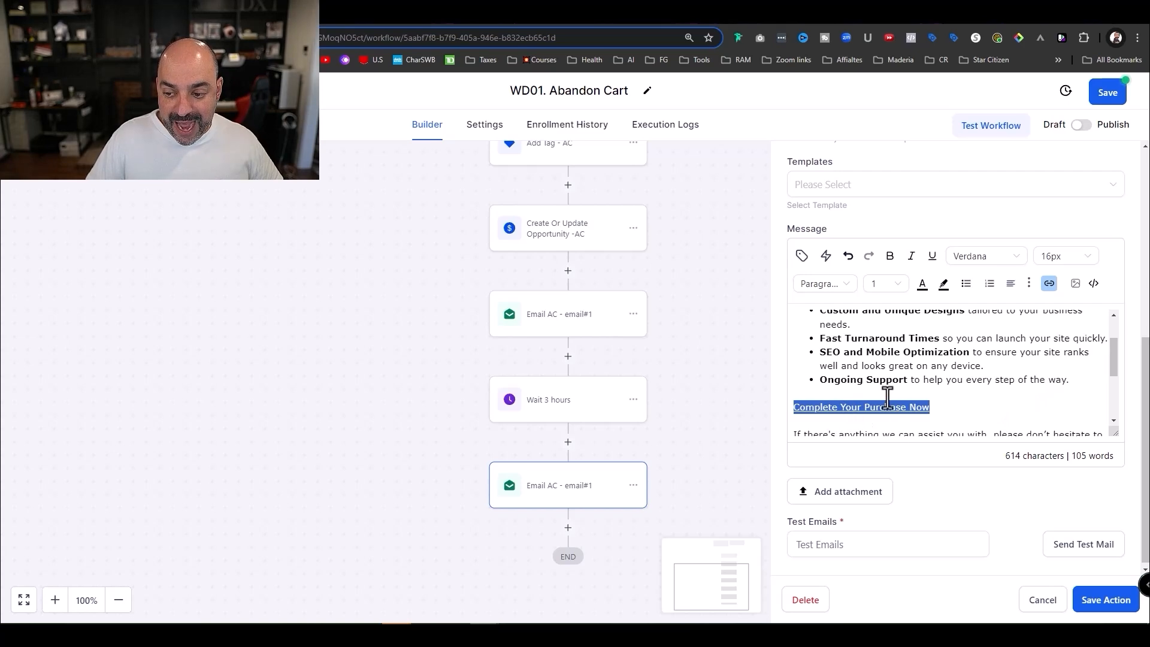
# - Check the order page and ChatGPT tabs, then duplicate the current browser tab
pyautogui.click(299, 13)
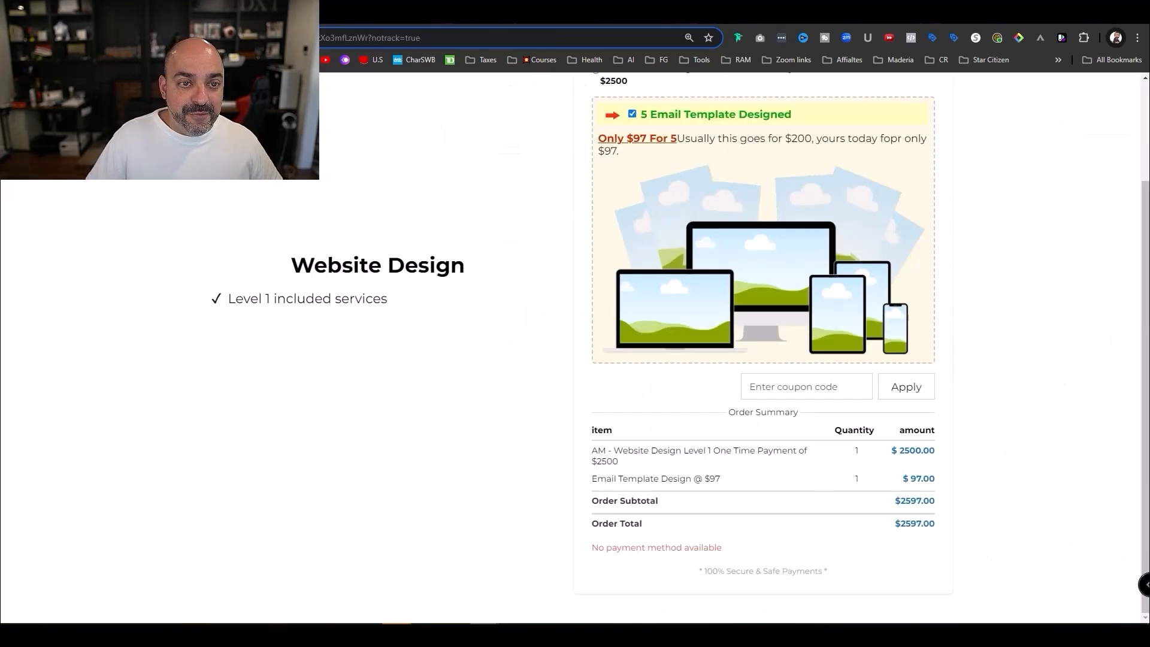
pyautogui.hotkey('ctrl', 'Tab')
pyautogui.hotkey('ctrl', 'Tab')
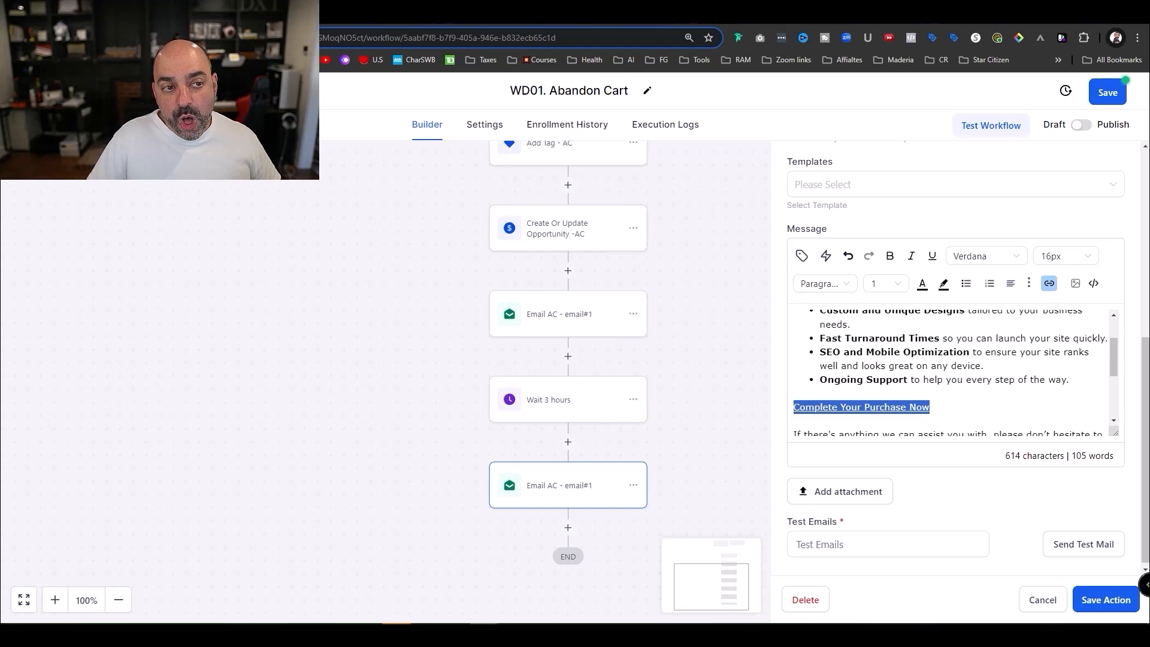
pyautogui.moveTo(528, 24); pyautogui.dragTo(526, 72)
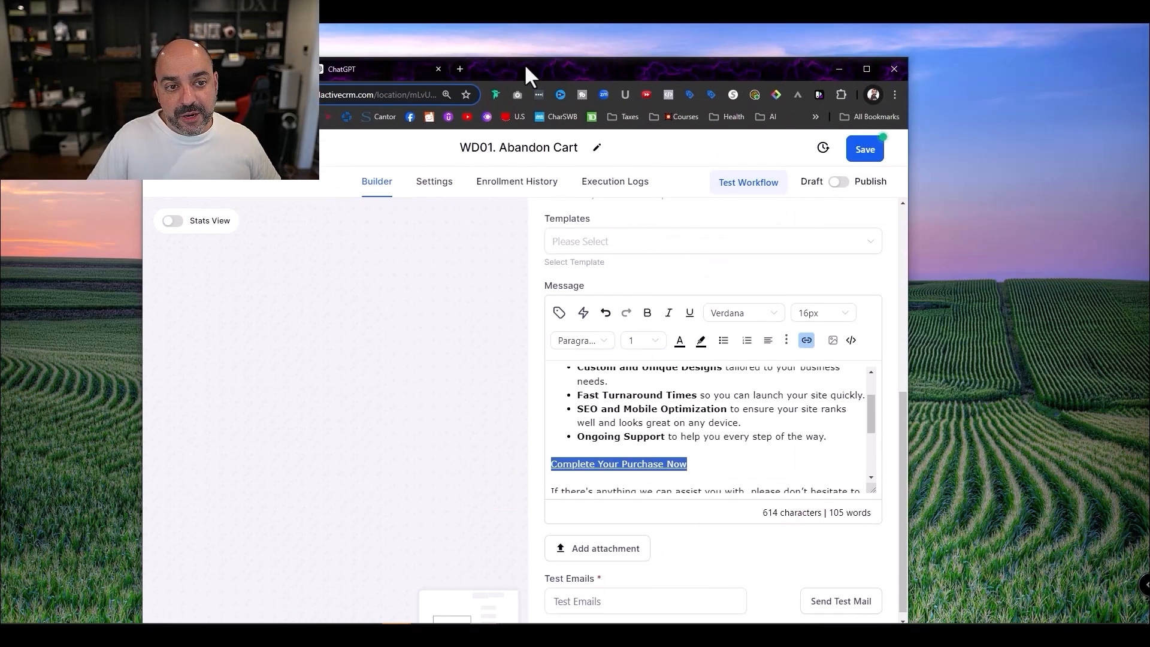
pyautogui.rightClick(257, 69)
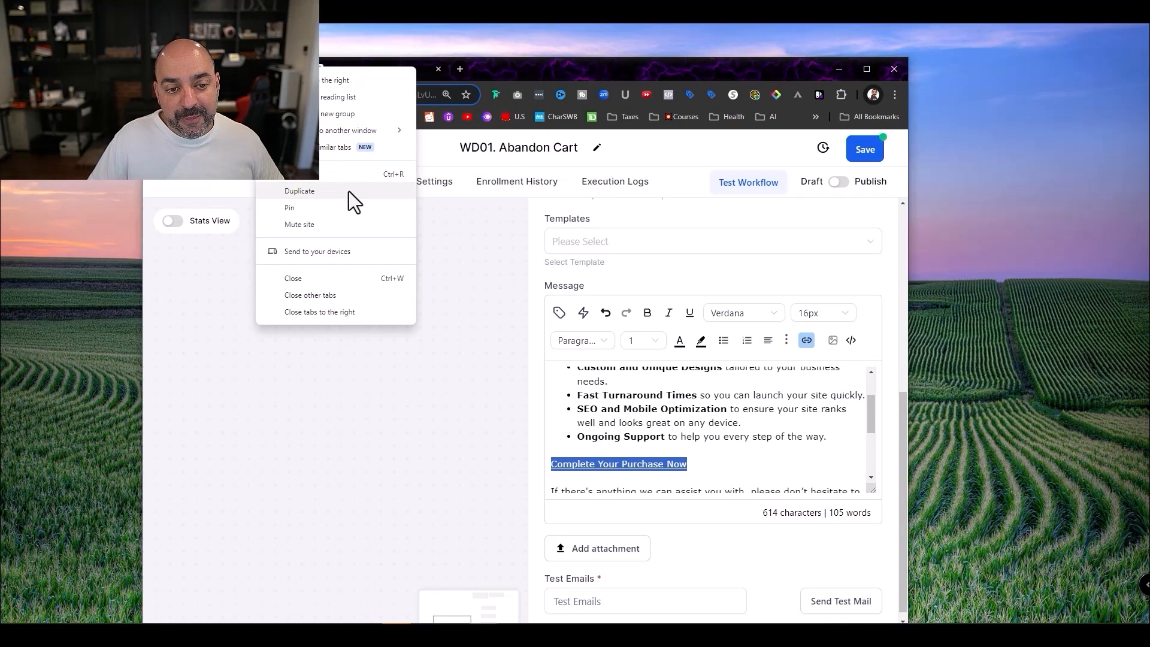
pyautogui.click(349, 190)
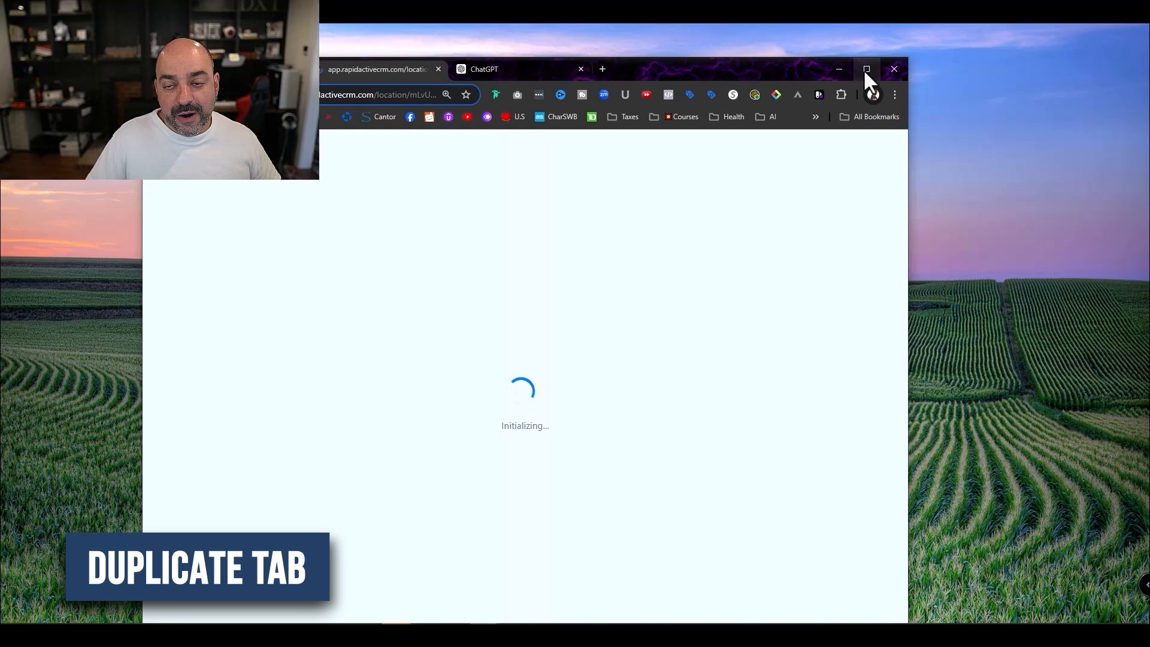
pyautogui.click(866, 69)
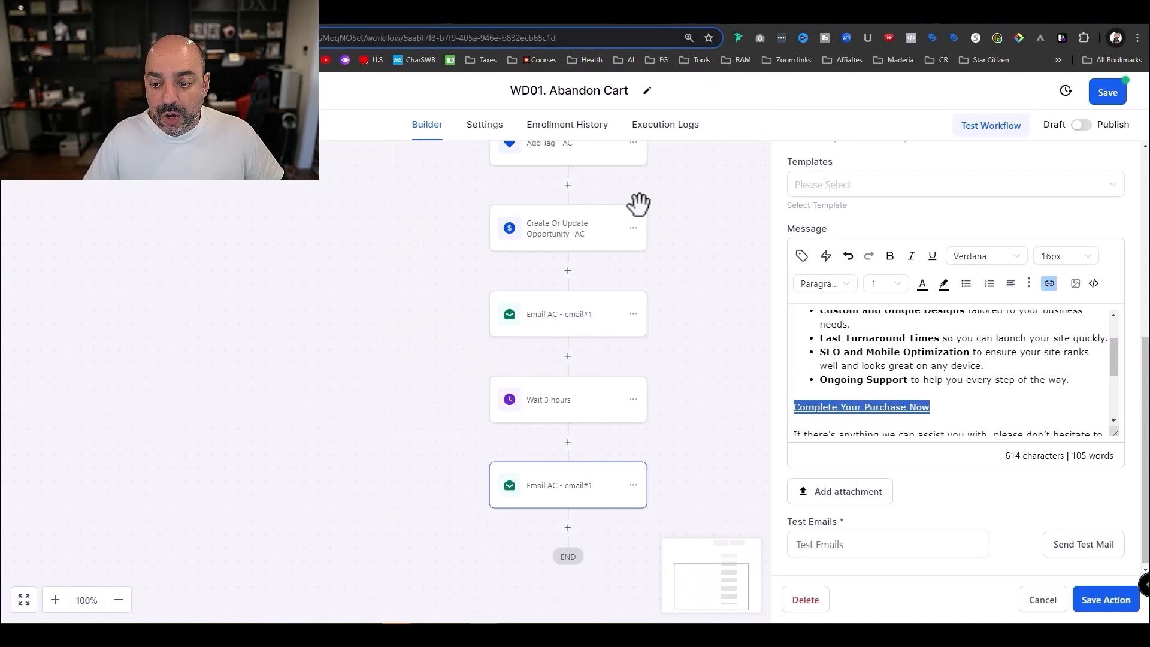
# - Look up the Order Form step in the Website Design funnel under Sites > Funnels
pyautogui.click(60, 92)
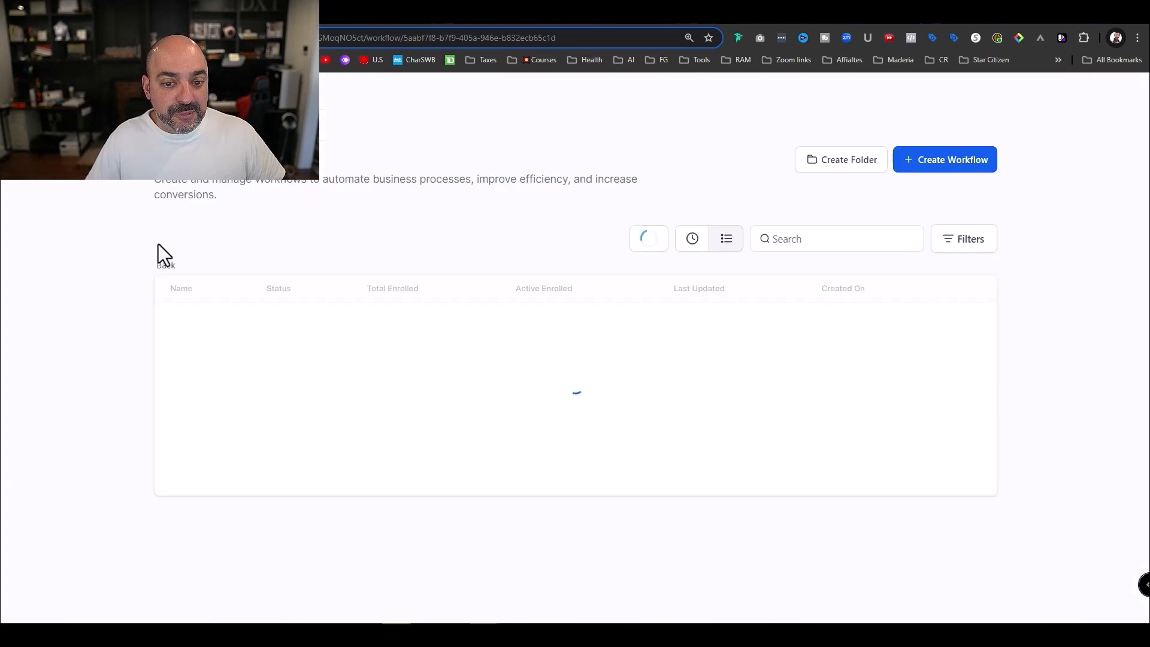
pyautogui.click(165, 268)
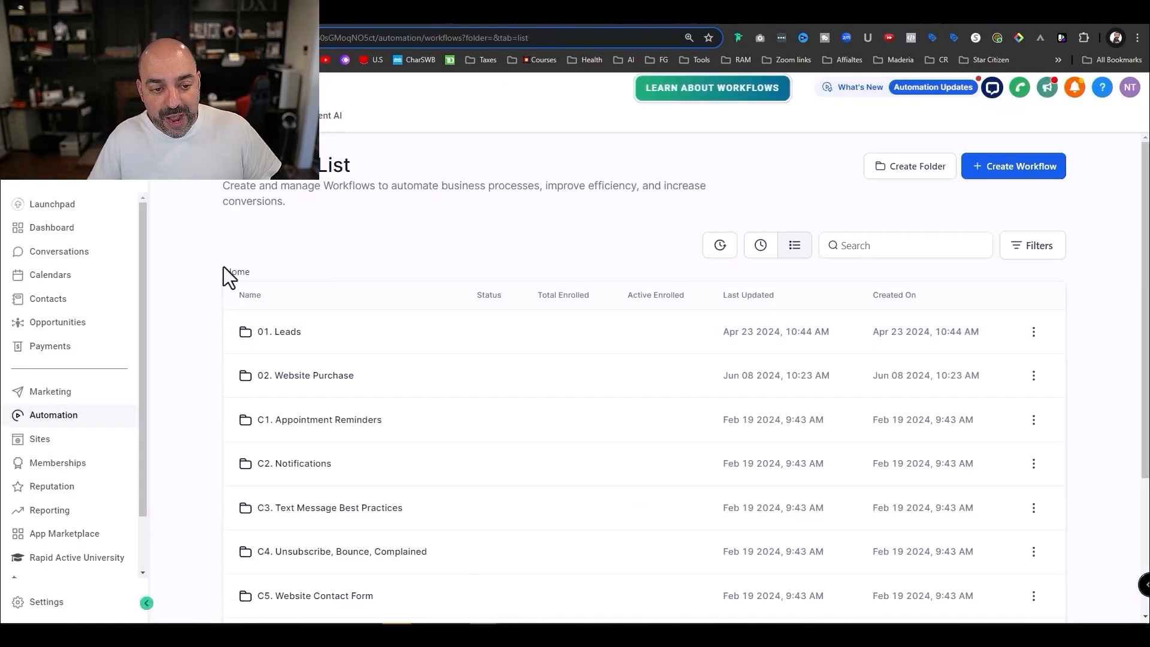
pyautogui.click(77, 445)
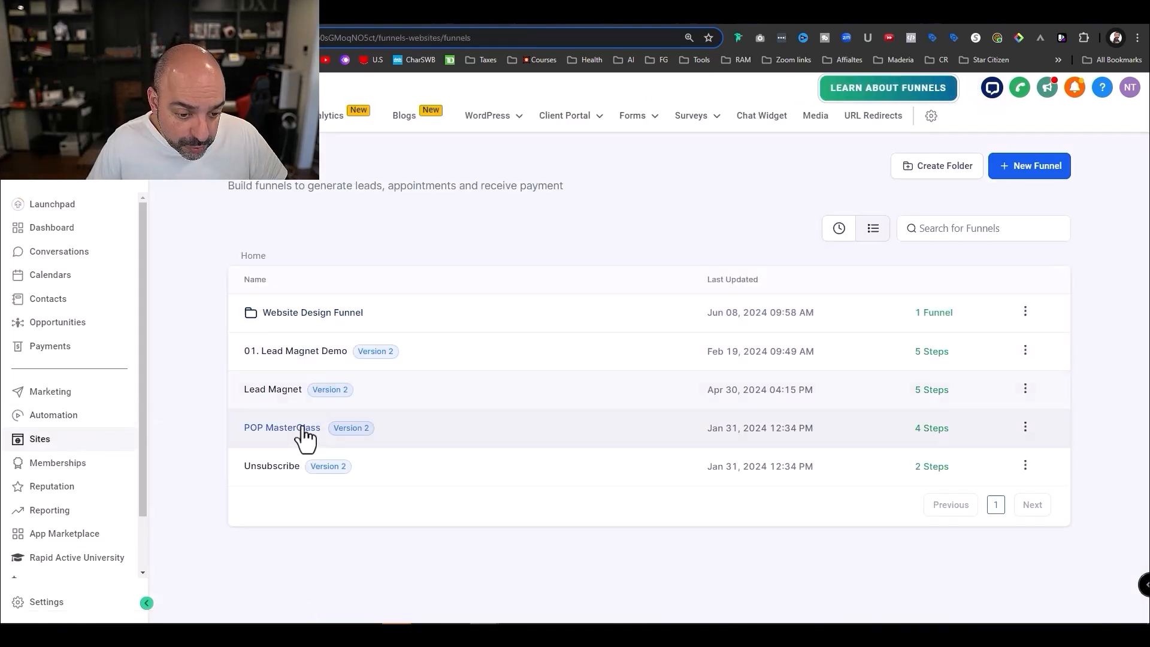
pyautogui.click(300, 311)
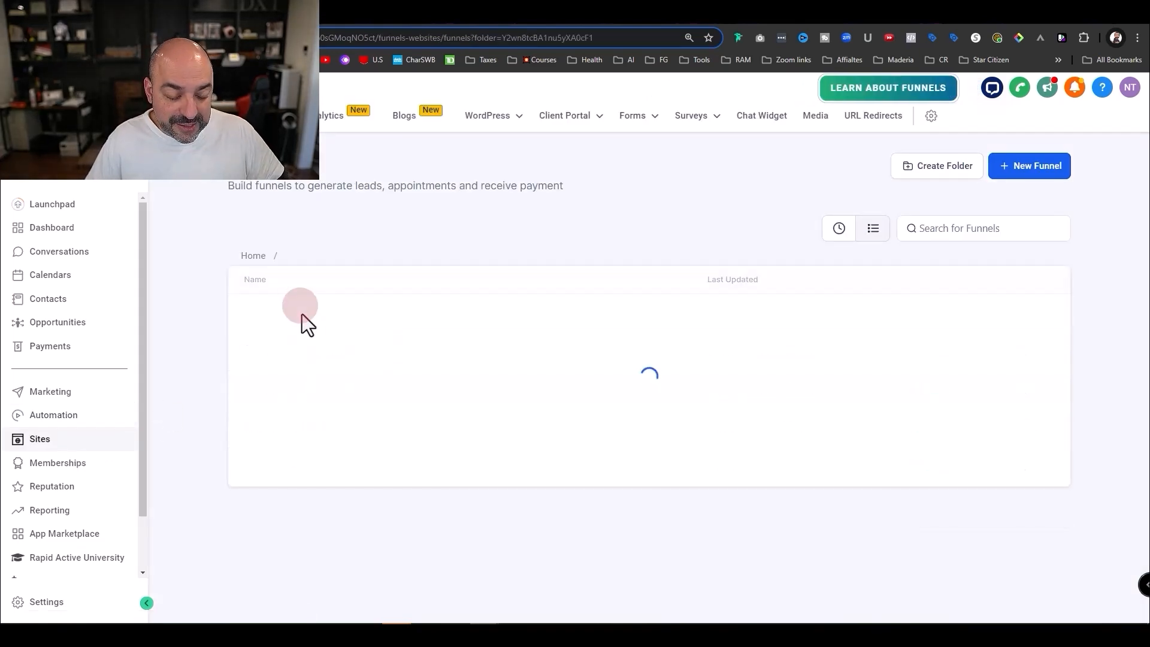
pyautogui.click(301, 312)
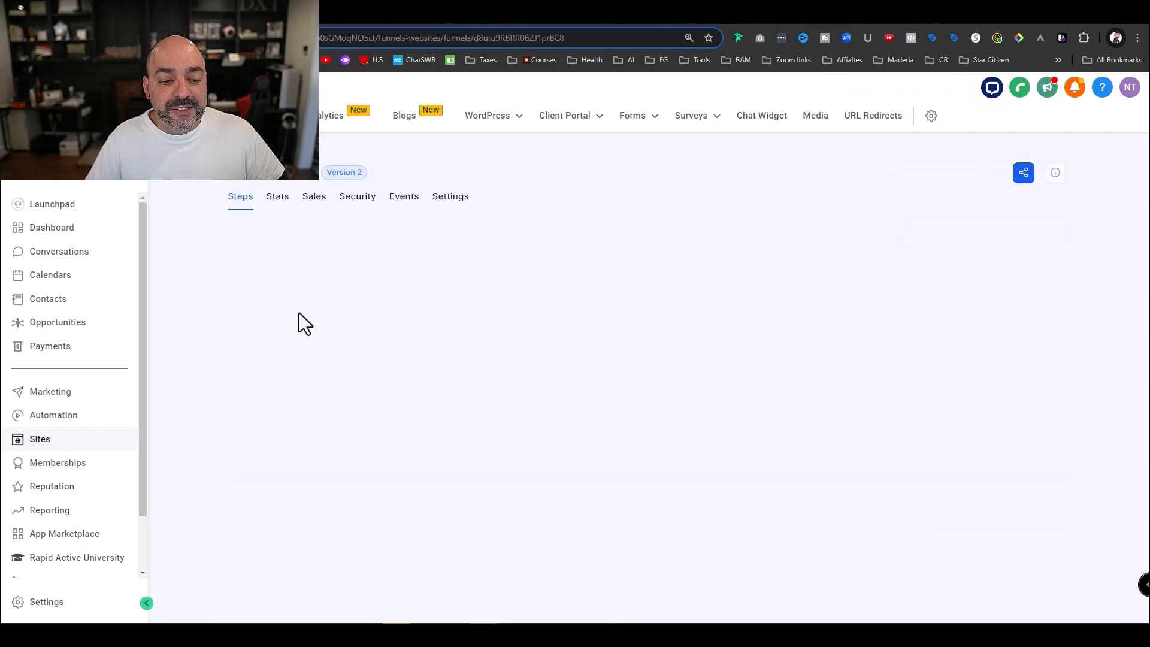
pyautogui.click(301, 317)
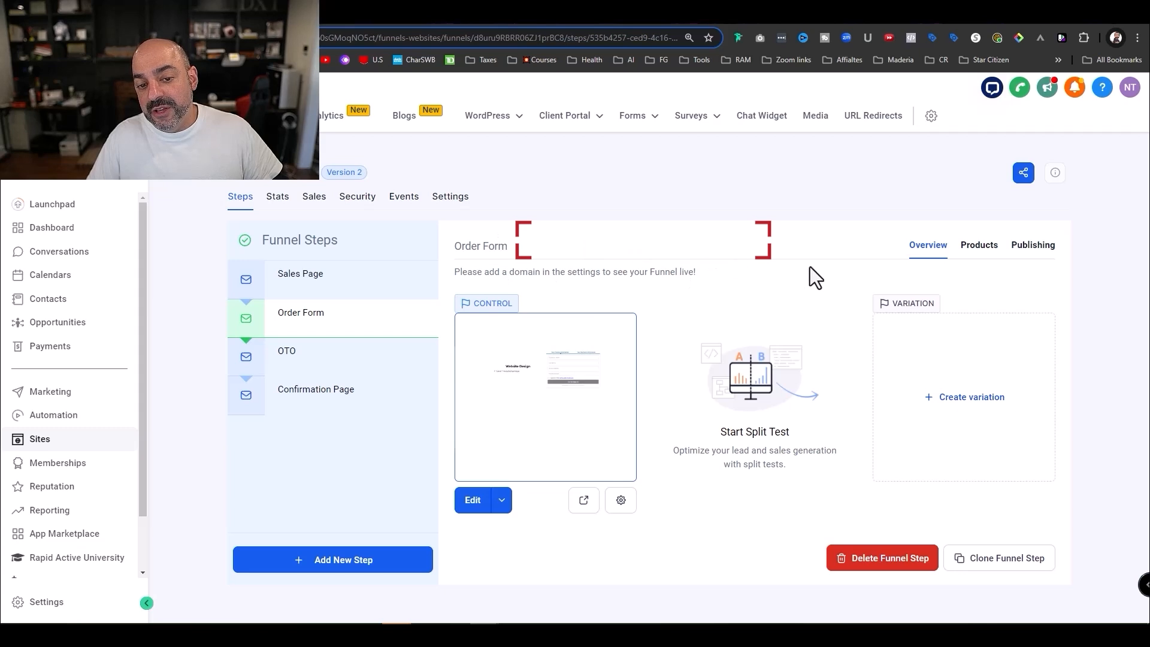
pyautogui.moveTo(638, 254); pyautogui.dragTo(470, 254)
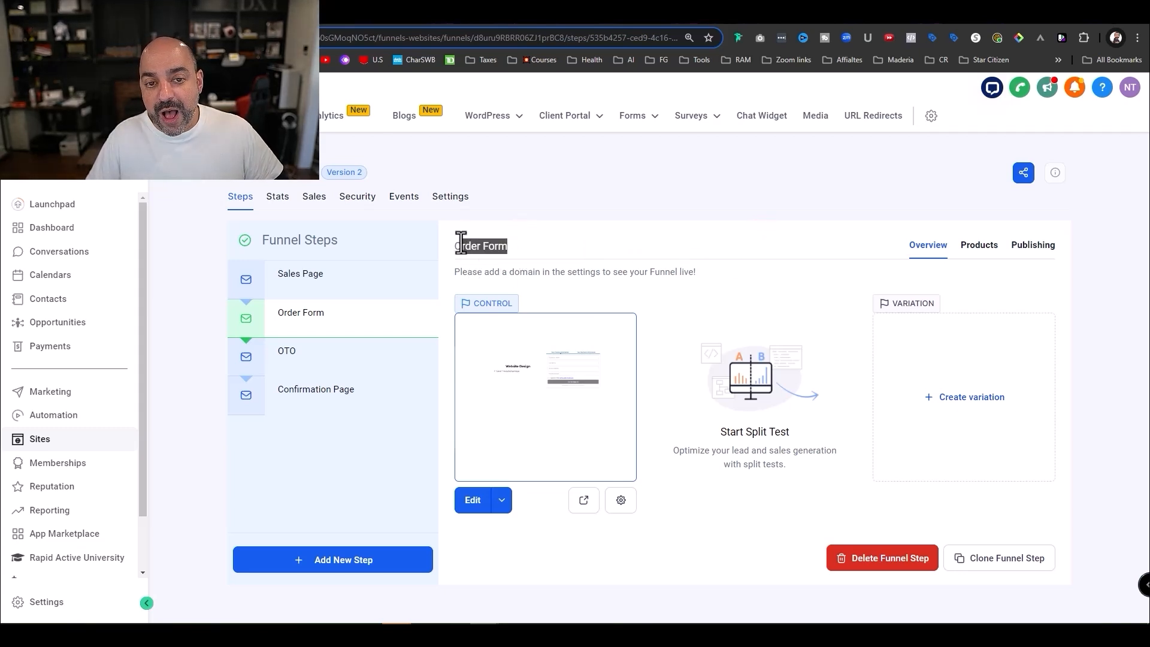
pyautogui.click(459, 22)
pyautogui.click(349, 39)
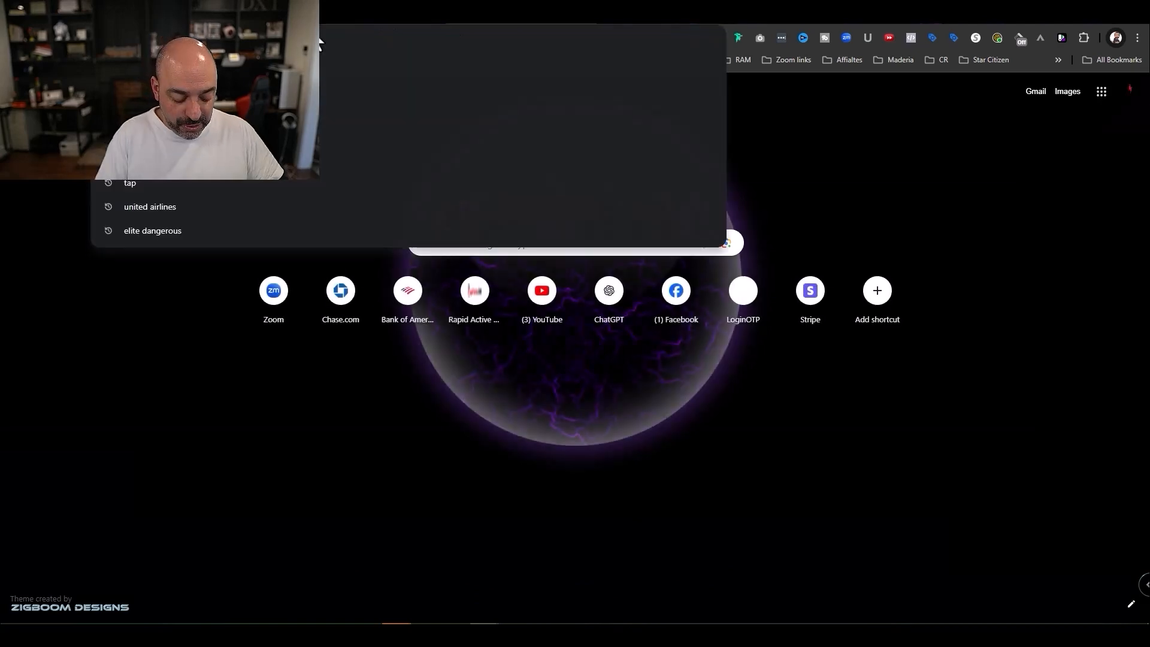
pyautogui.write('https://google.com')
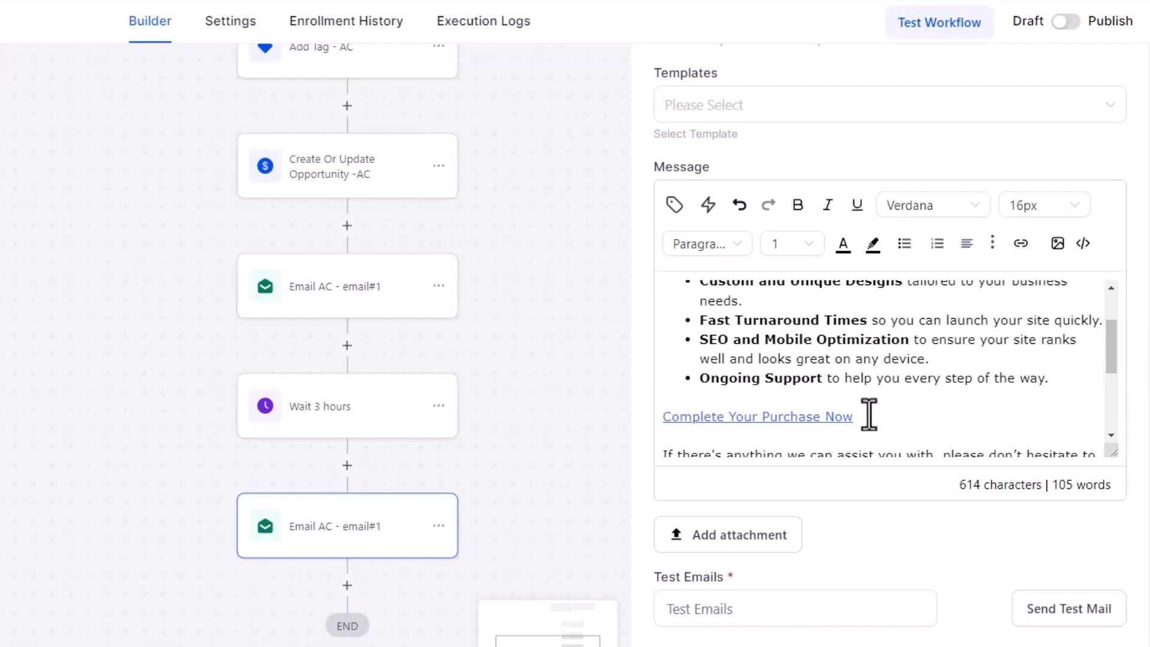
# - Link the Complete Your Purchase Now text to the google.com address
pyautogui.click(868, 415)
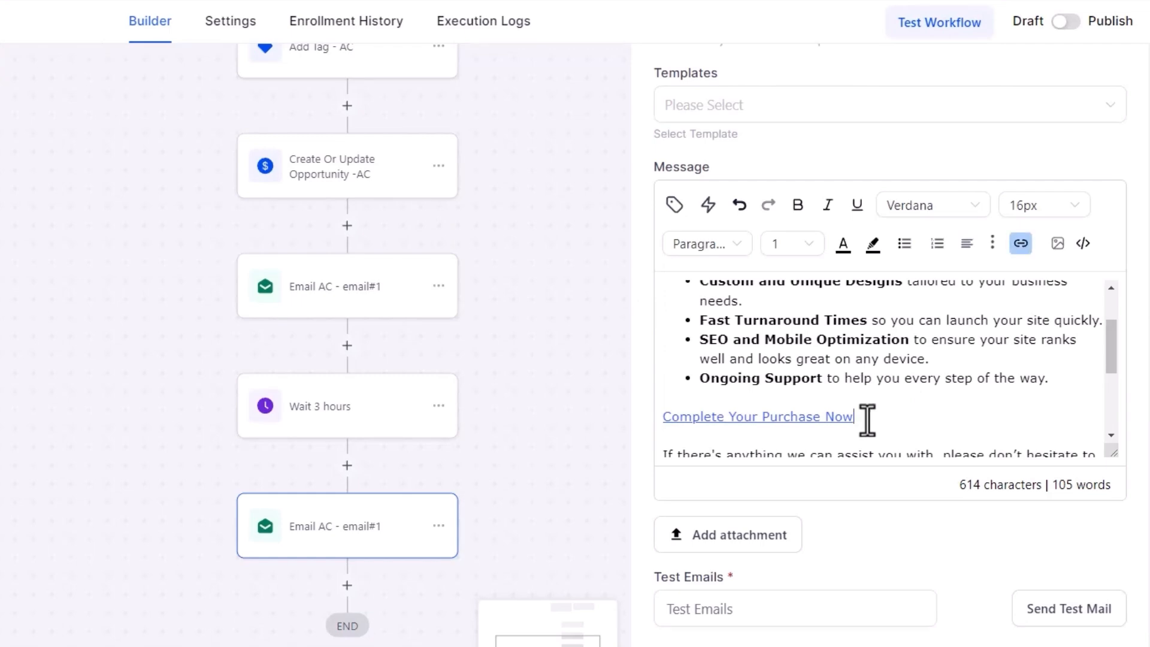
pyautogui.moveTo(868, 419); pyautogui.dragTo(663, 419)
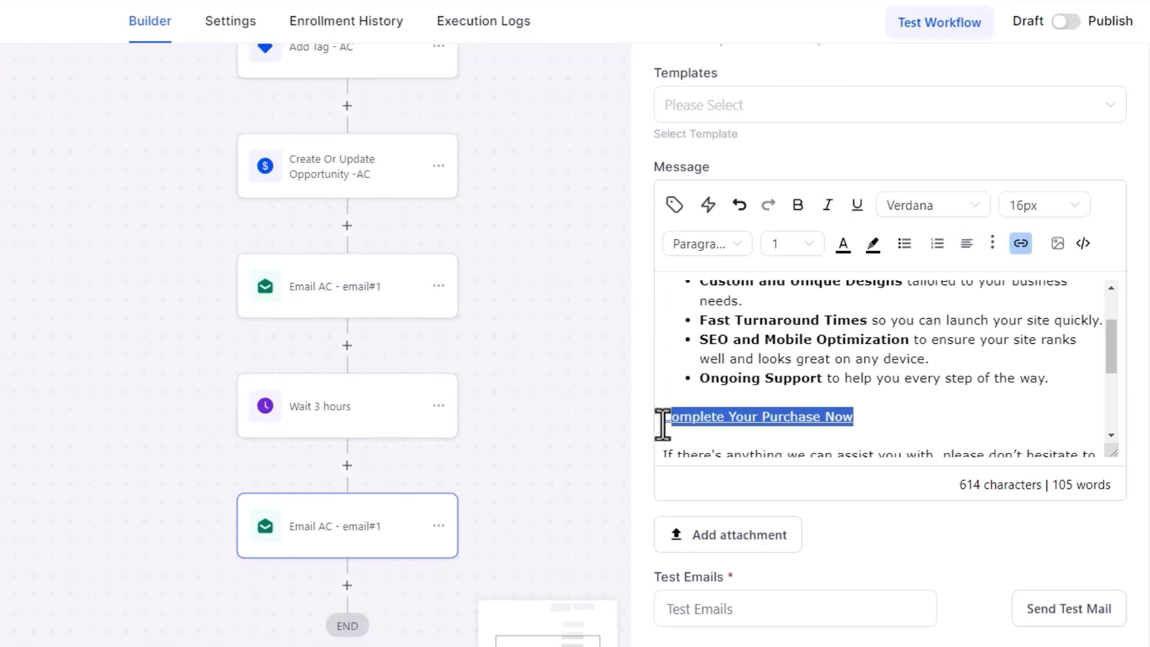
pyautogui.click(1021, 243)
pyautogui.click(155, 256)
pyautogui.hotkey('ctrl', 'a')
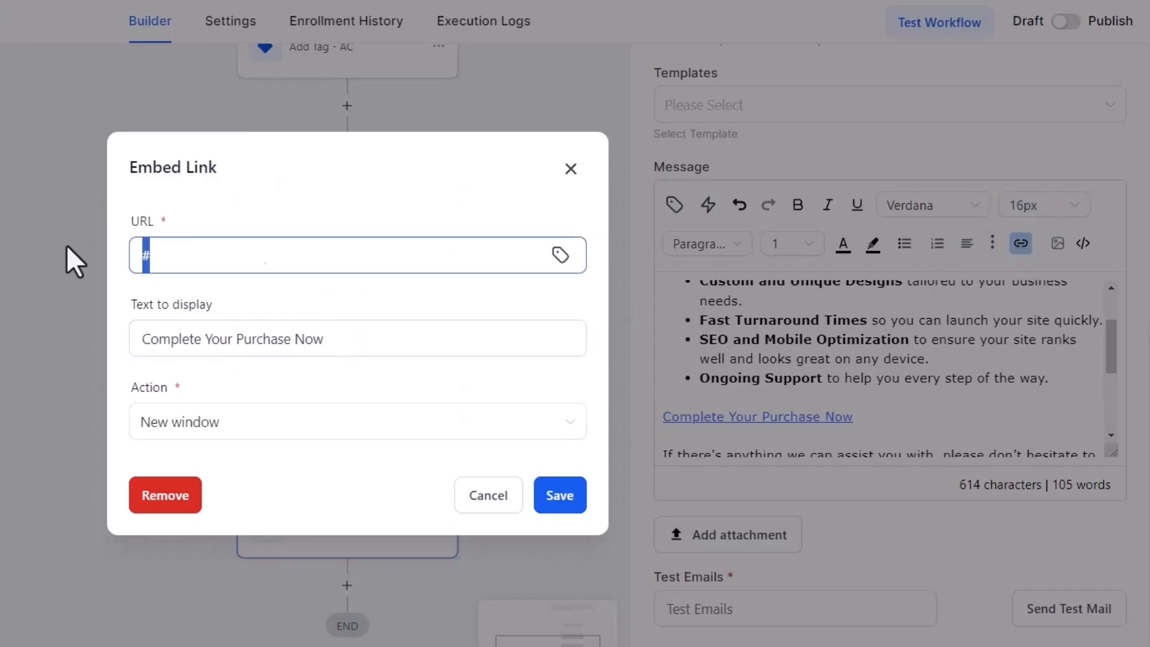
pyautogui.write('https://google.com/')
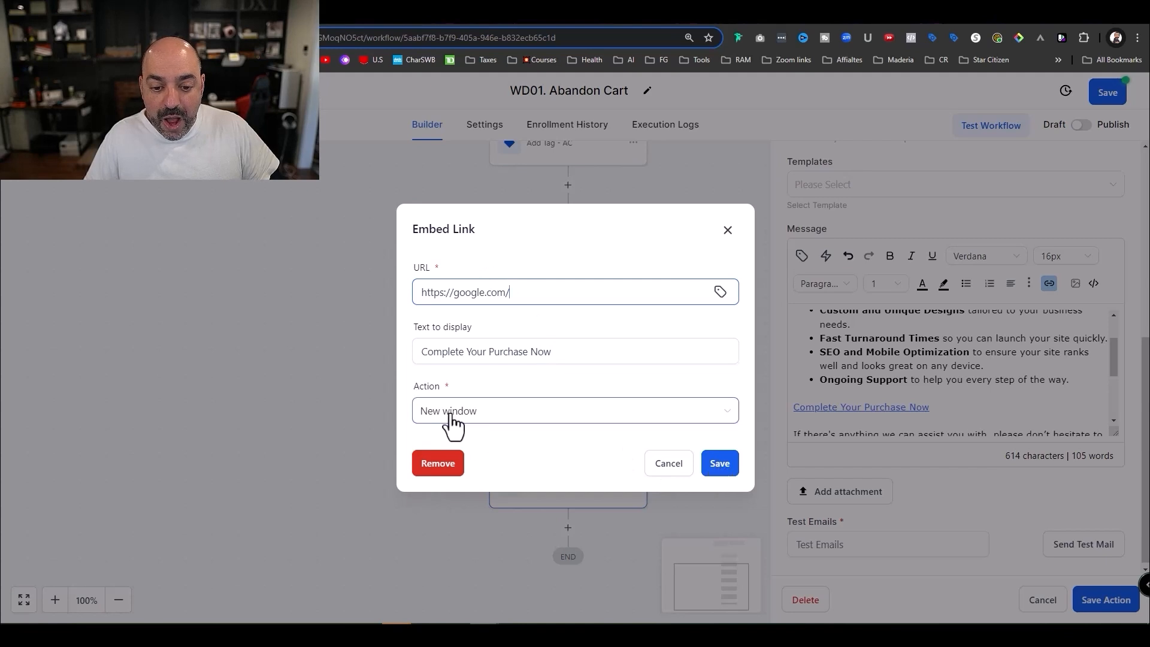
pyautogui.click(715, 461)
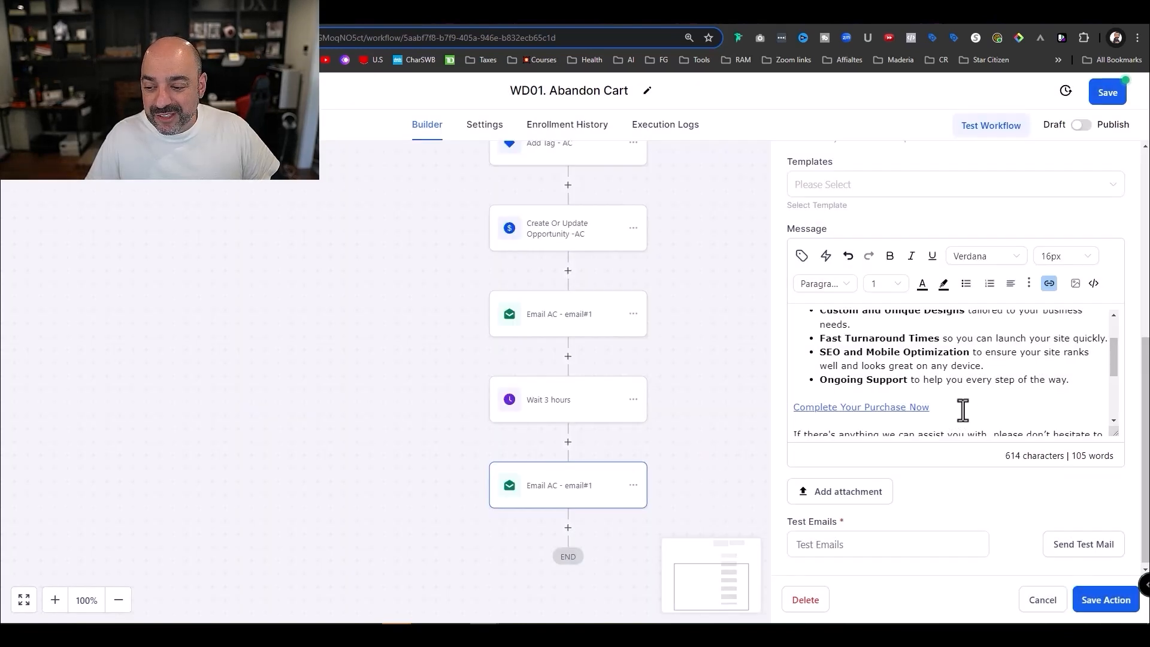
# - Enlarge the purchase link to 20px and save the second email action
pyautogui.tripleClick(787, 410)
pyautogui.click(1069, 259)
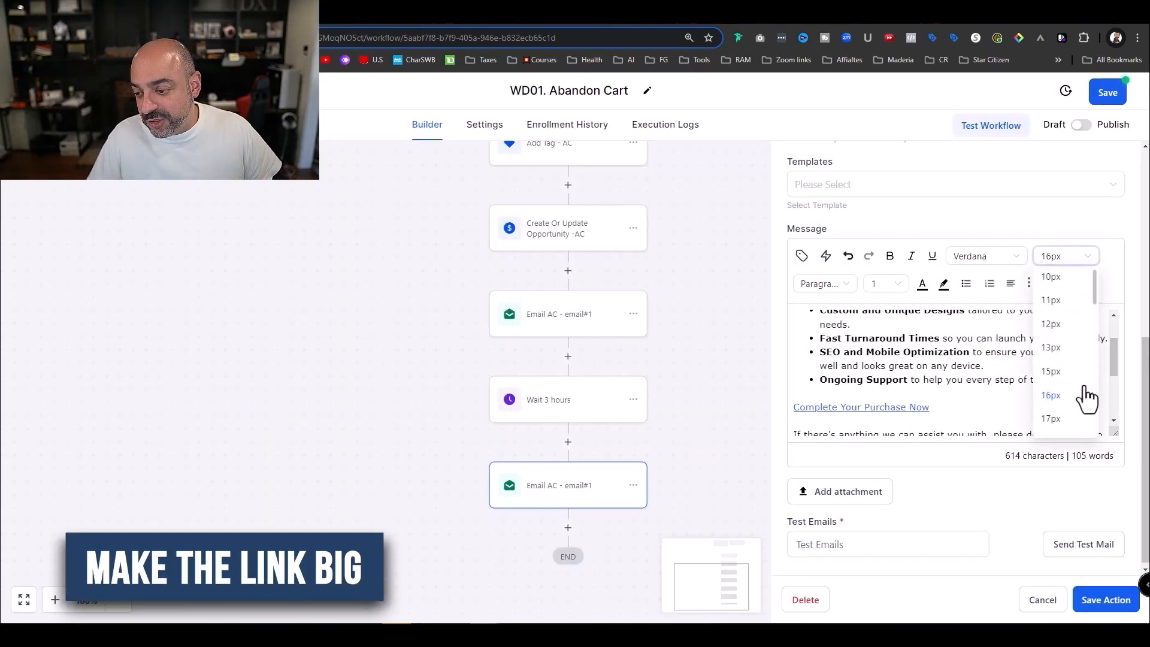
pyautogui.scroll(-2, 1085, 398)
pyautogui.click(1071, 419)
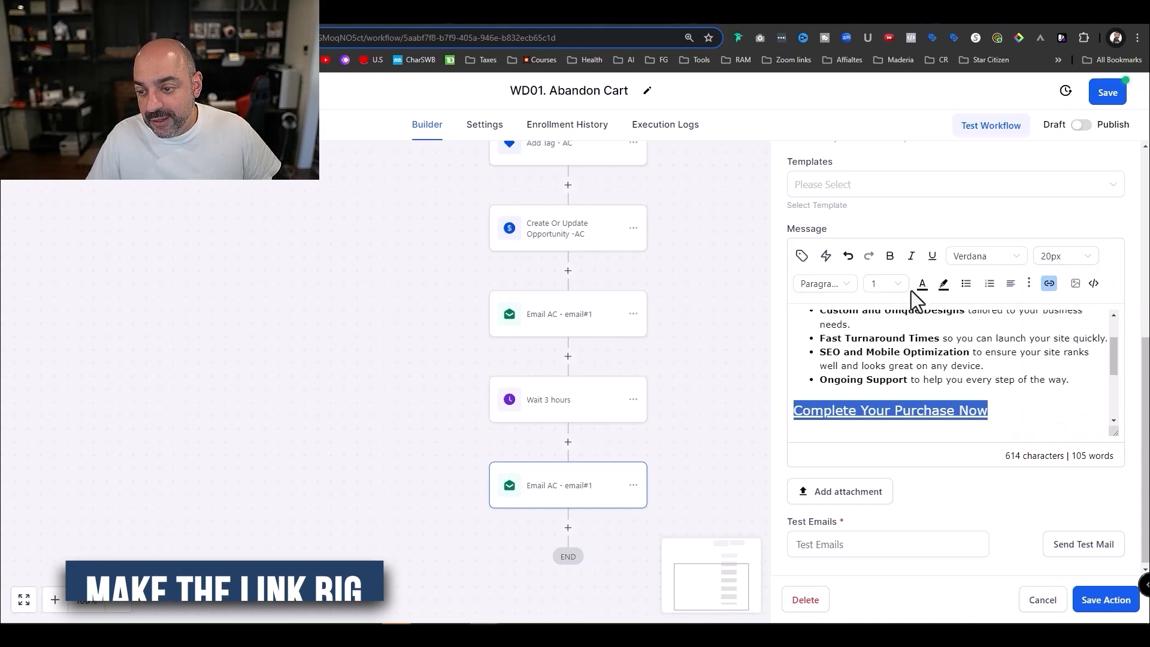
pyautogui.click(1024, 354)
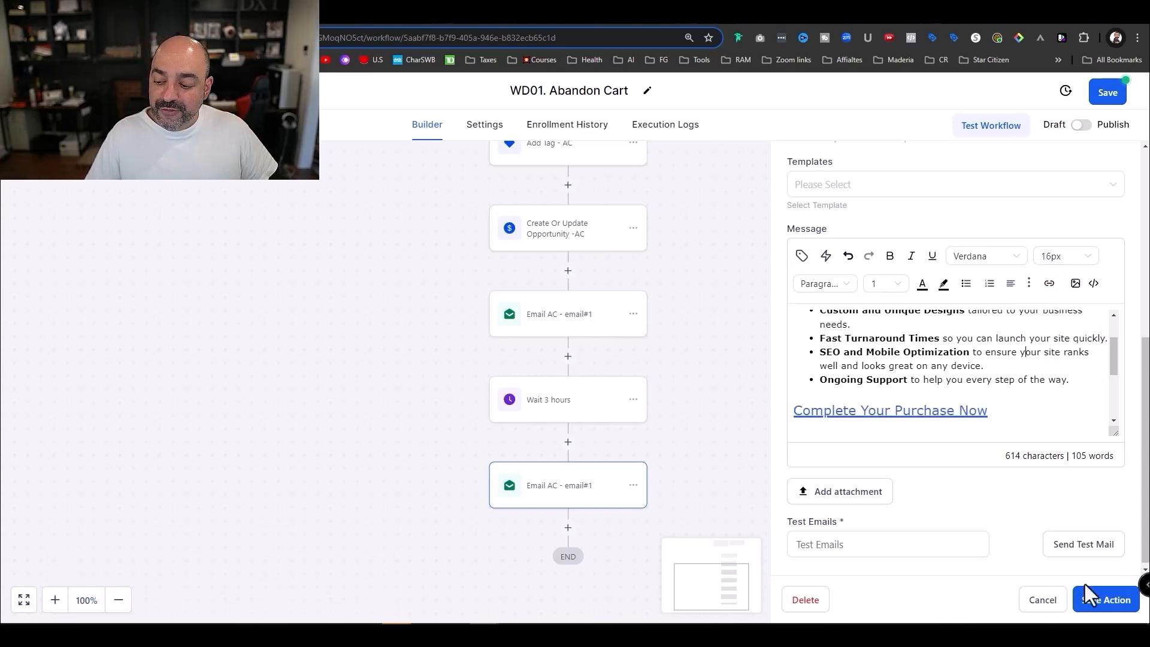
pyautogui.moveTo(1000, 418); pyautogui.dragTo(768, 415)
pyautogui.hotkey('ctrl', 'c')
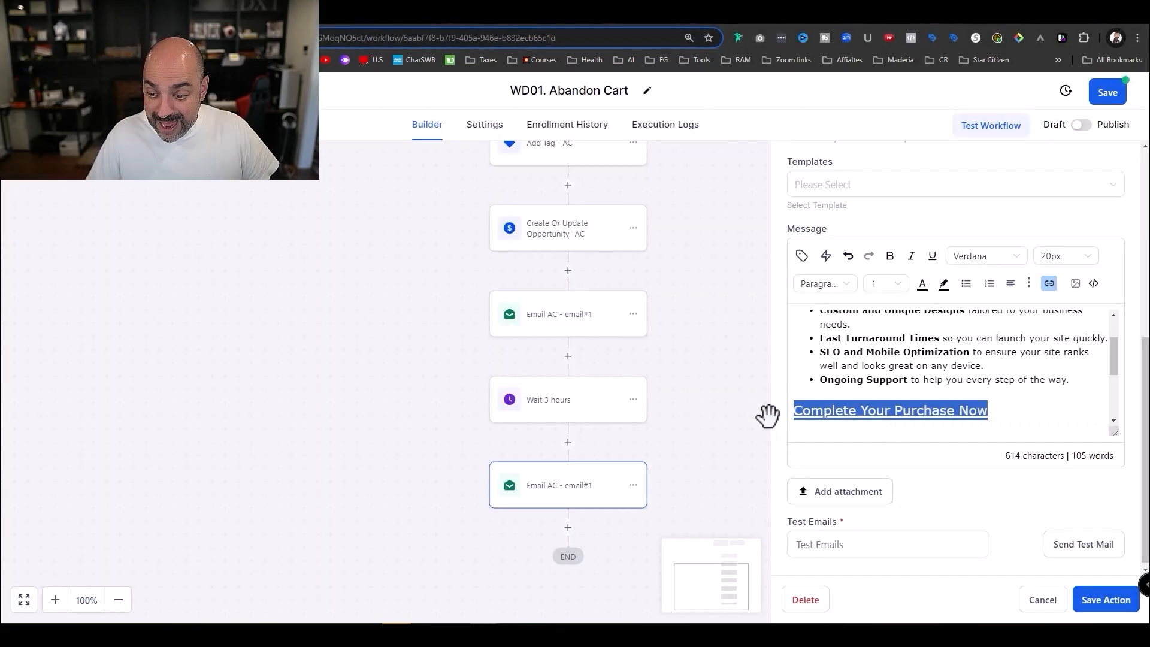
pyautogui.click(1106, 599)
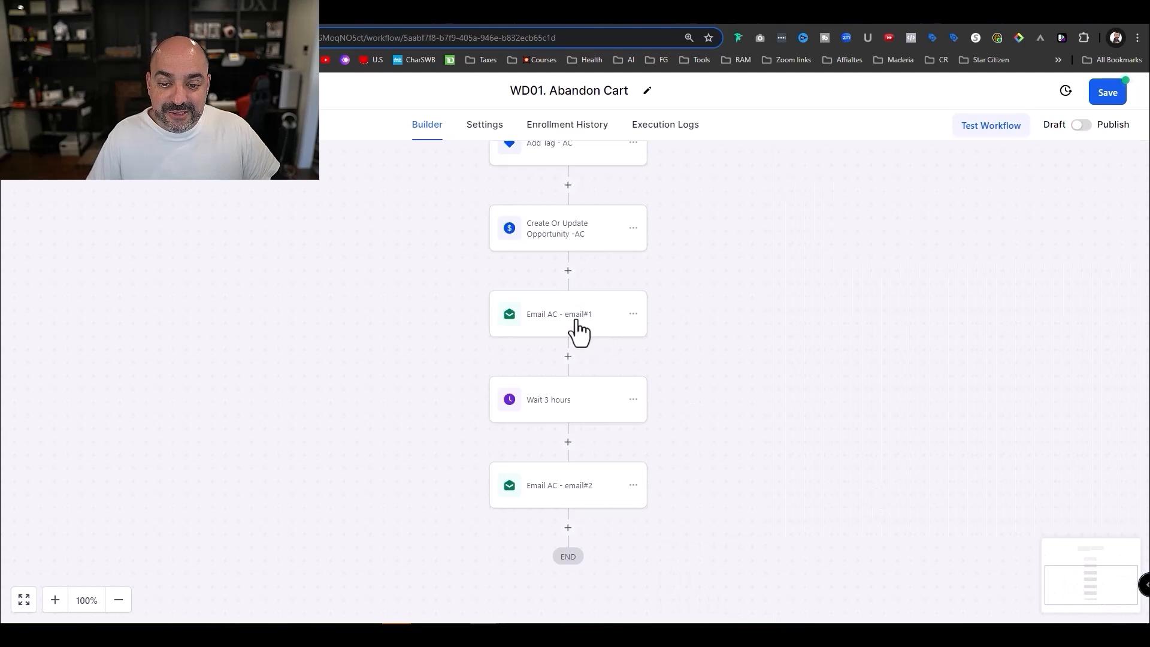
# - In the first email, add blank lines after the closing paragraph and paste 'Complete Your Purchase Now'
pyautogui.click(582, 325)
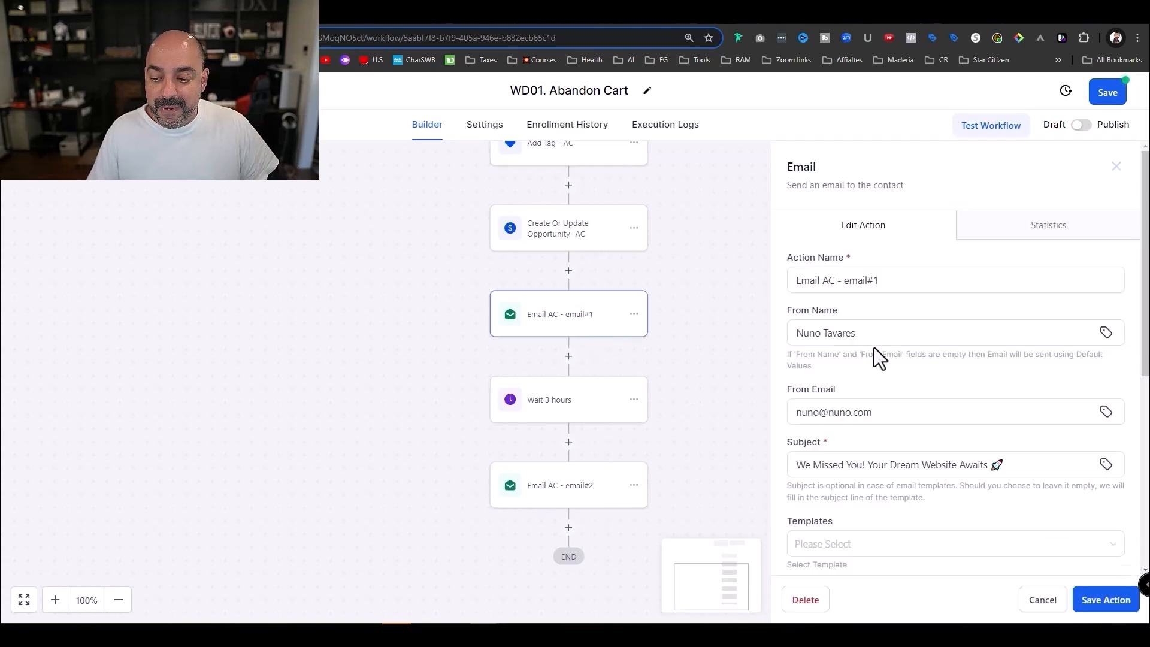
pyautogui.scroll(-6, 959, 332)
pyautogui.scroll(-4, 968, 342)
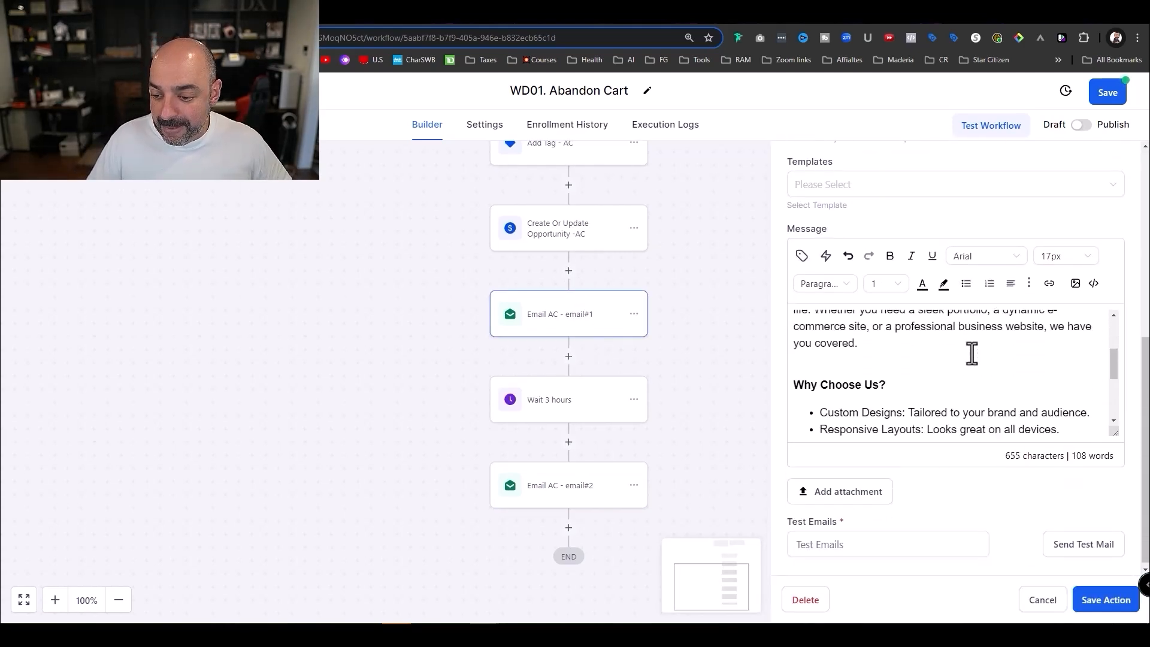
pyautogui.scroll(-3, 972, 355)
pyautogui.scroll(2, 968, 359)
pyautogui.scroll(-1, 965, 363)
pyautogui.click(856, 413)
pyautogui.press('Return')
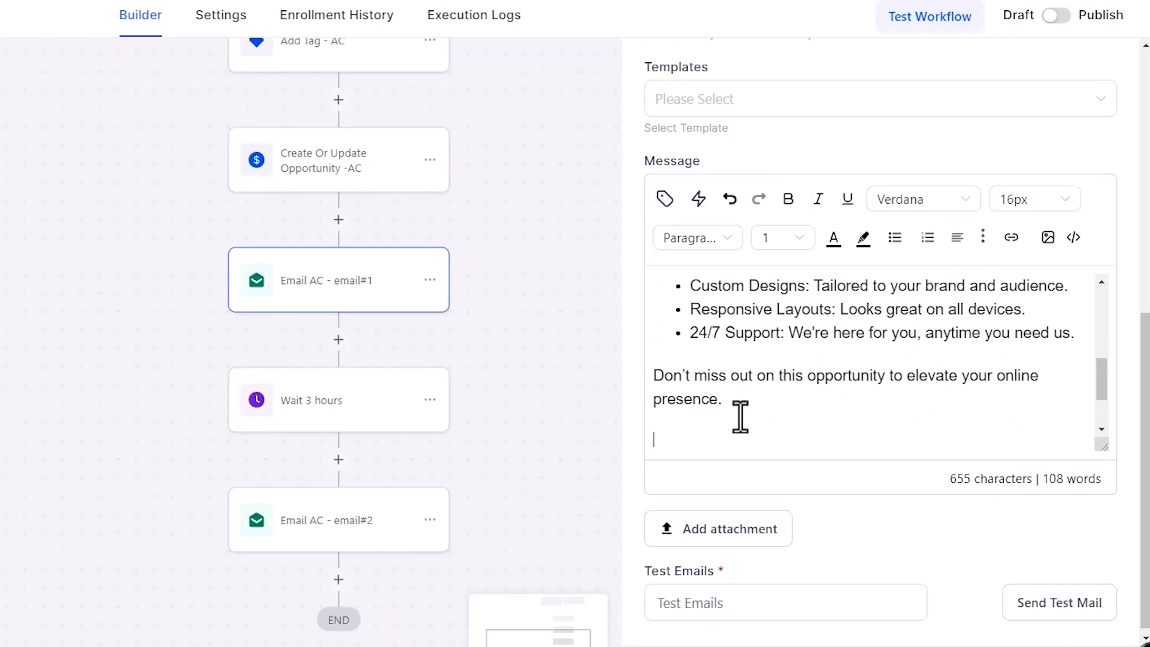
pyautogui.press('Return')
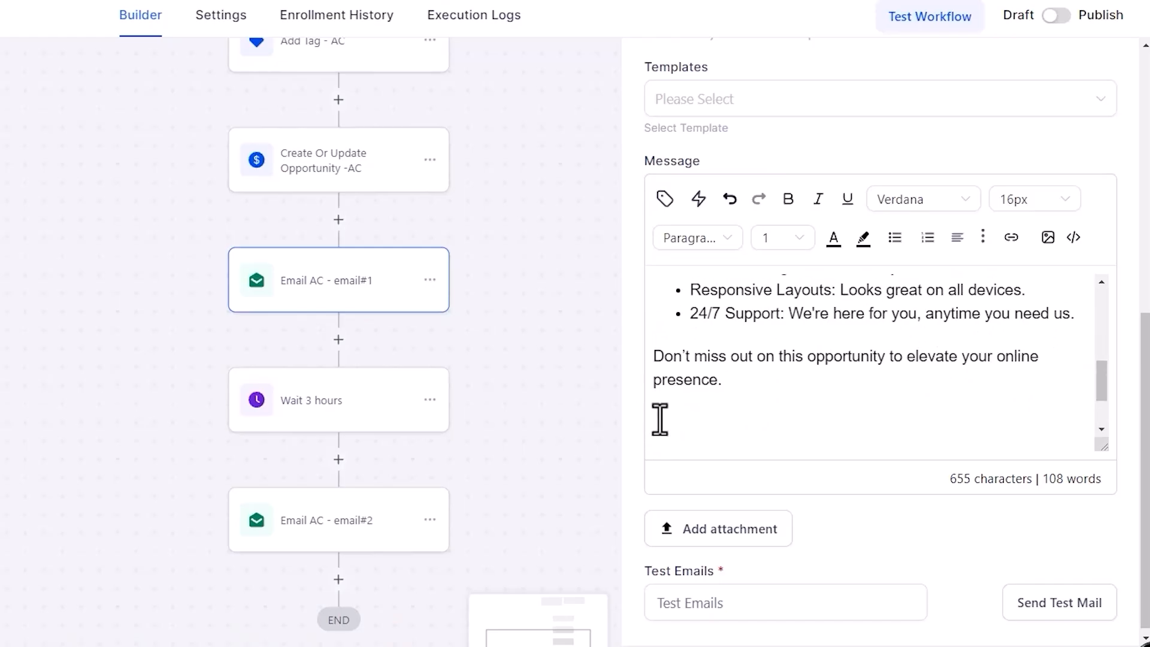
pyautogui.hotkey('ctrl', 'v')
# - Link that text to google.com opening in a new window, and save the email step
pyautogui.moveTo(926, 424); pyautogui.dragTo(656, 435)
pyautogui.click(1011, 238)
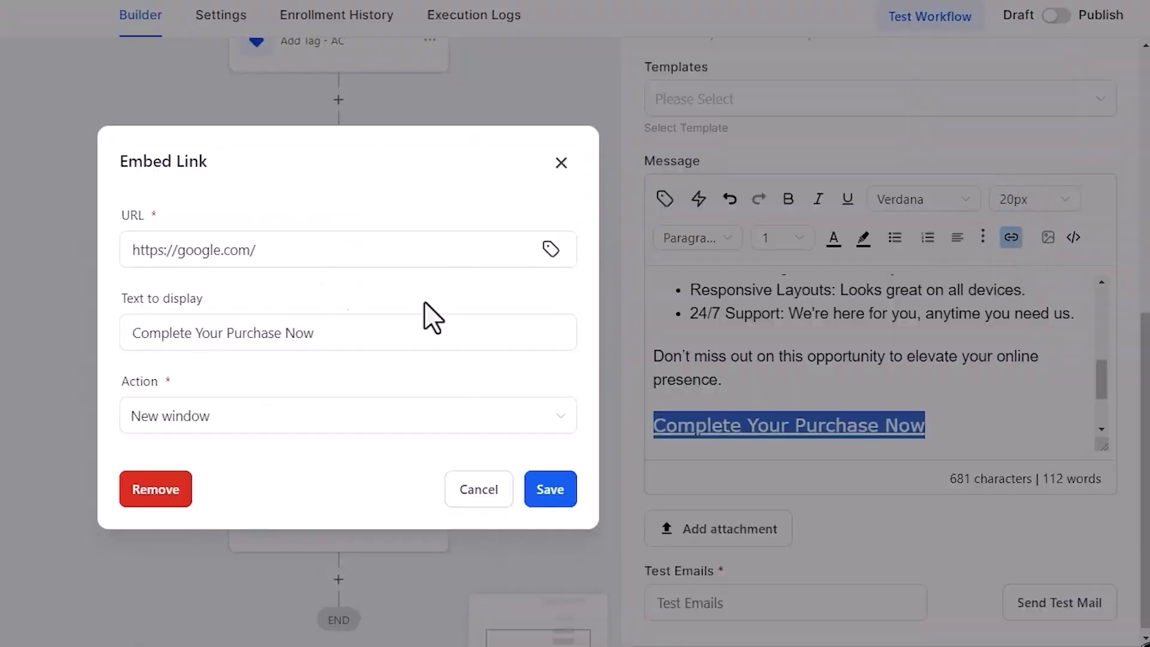
pyautogui.click(550, 494)
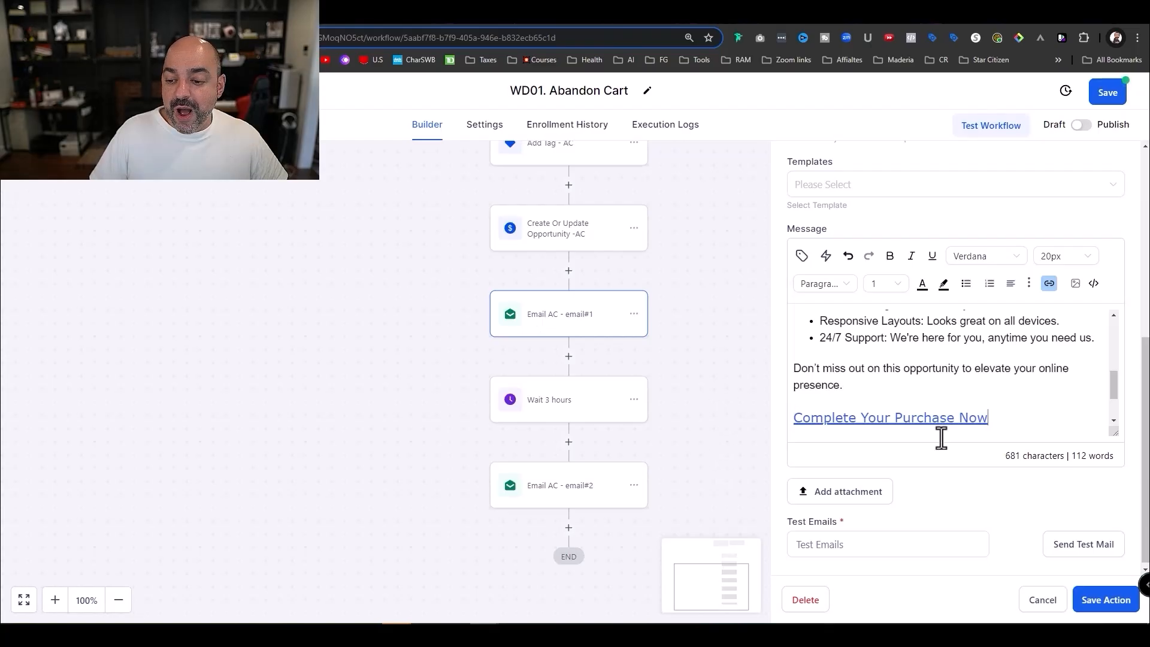
pyautogui.click(1112, 602)
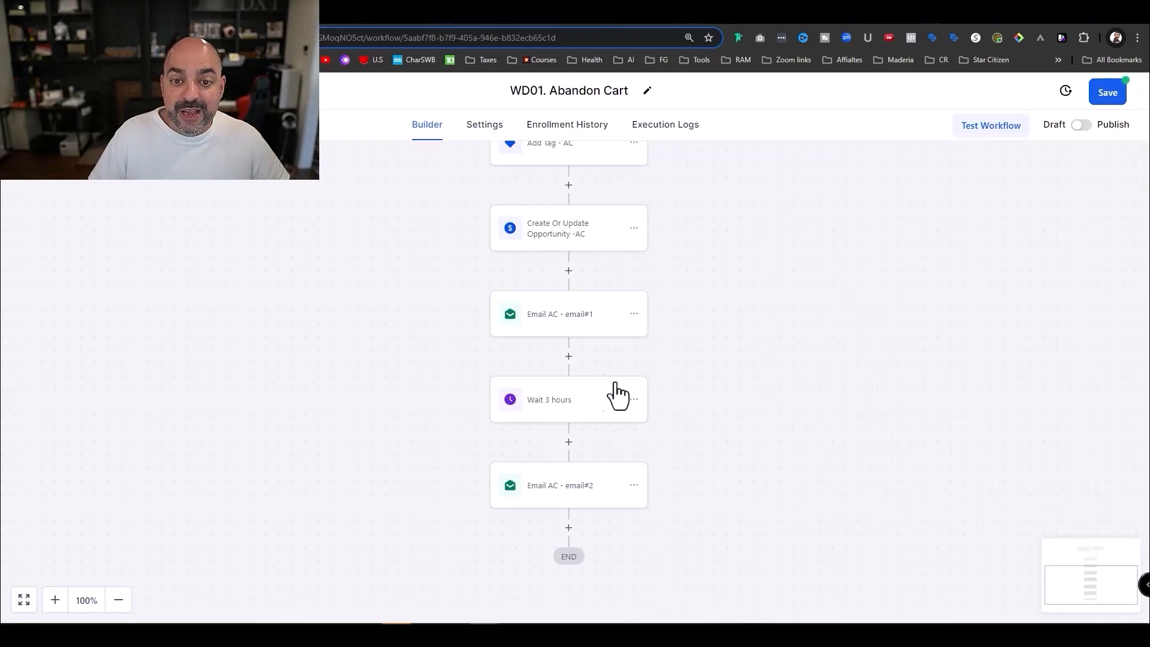
pyautogui.scroll(4, 626, 419)
pyautogui.scroll(-5, 619, 419)
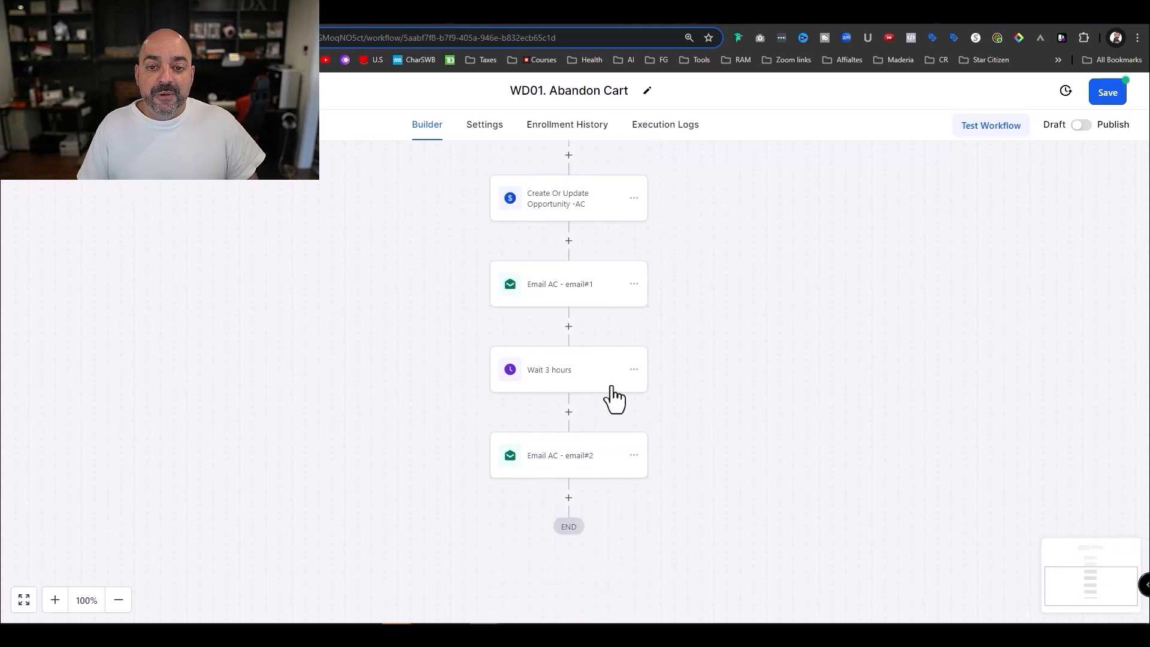
pyautogui.scroll(3, 613, 398)
# - Enable Allow re-entry for WD01. Abandon Cart, publish and save it, then return to the workflow list
pyautogui.click(486, 127)
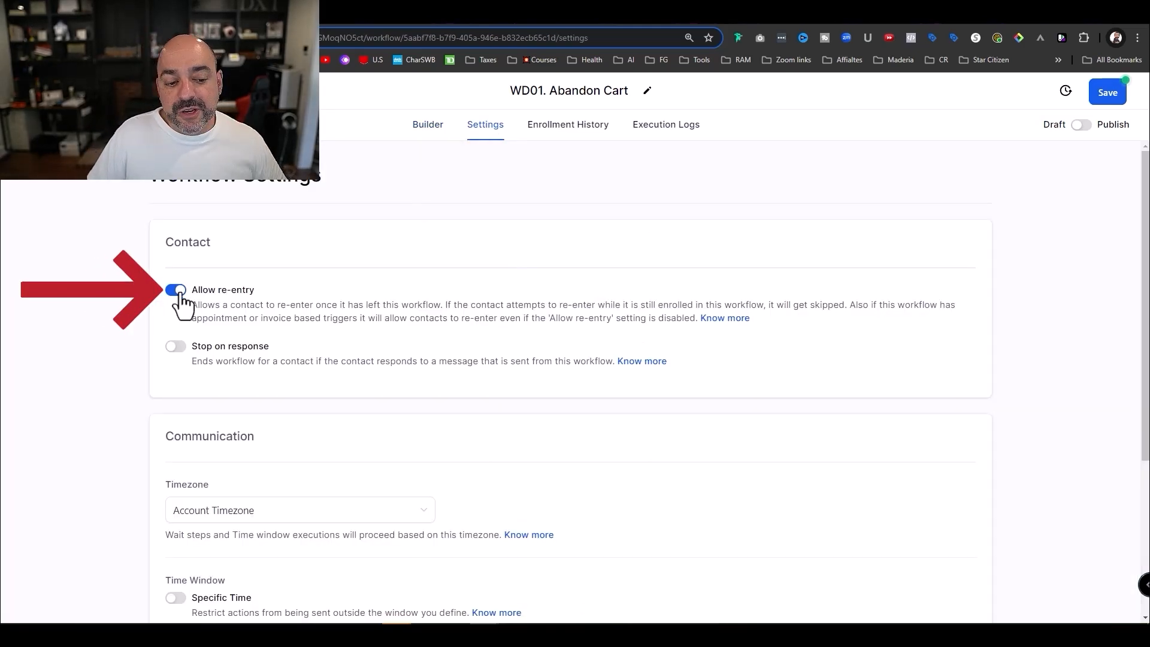
pyautogui.click(429, 127)
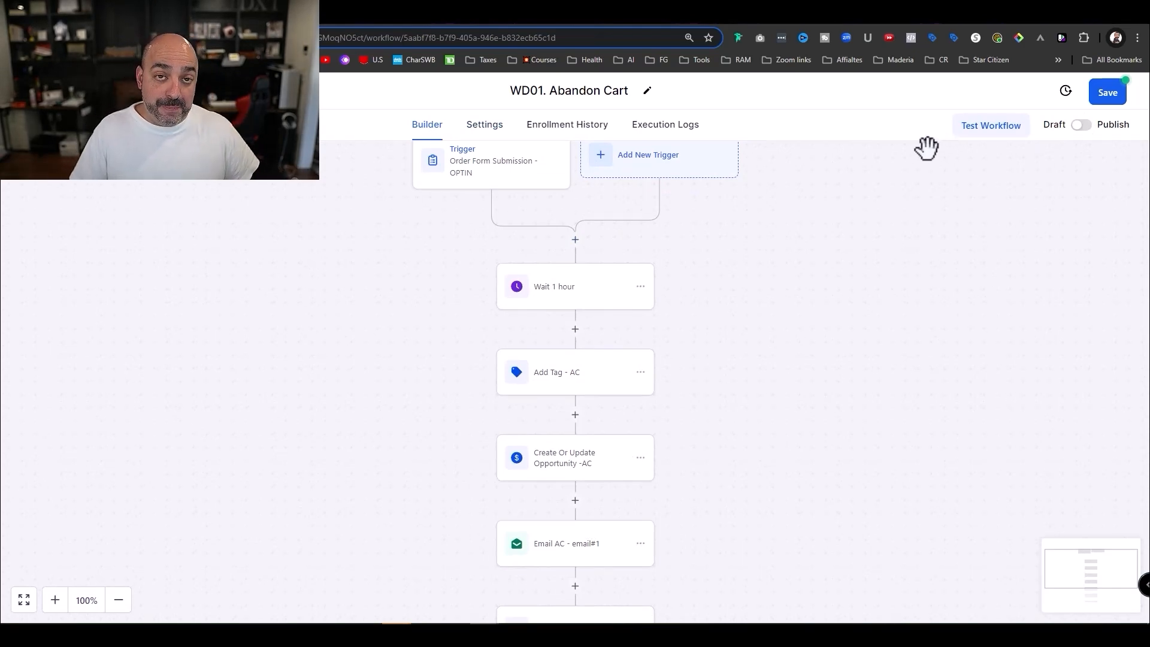
pyautogui.click(1085, 129)
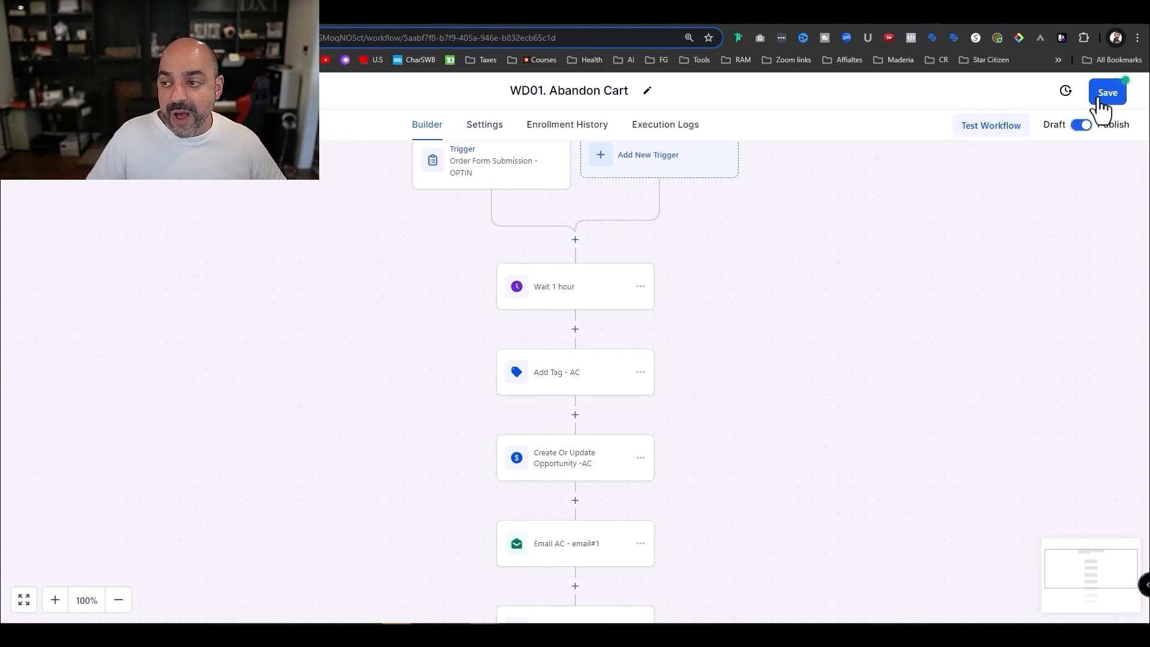
pyautogui.click(1105, 96)
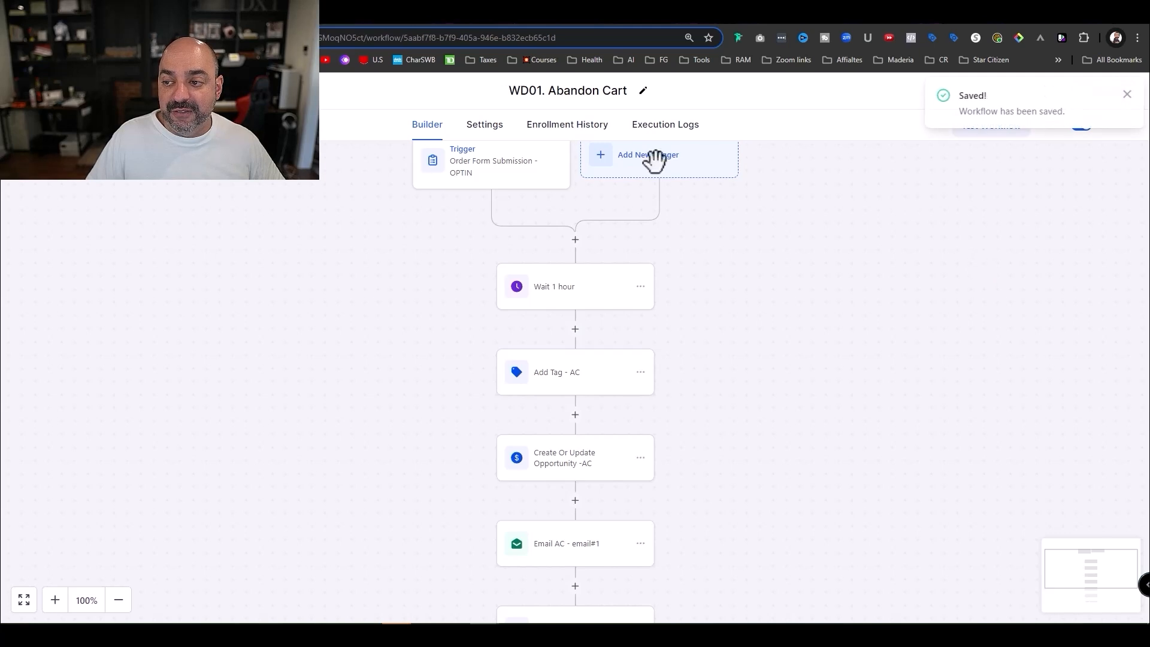
pyautogui.click(54, 91)
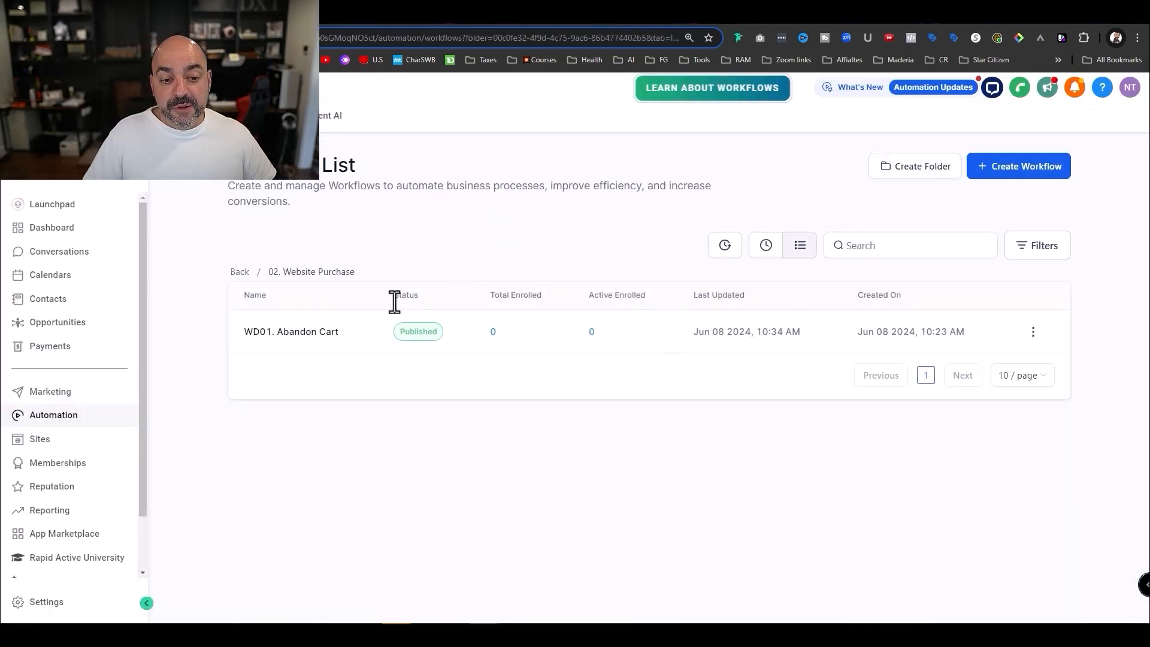
# - Create a new workflow from scratch and title it 'WD02. website design Purchase'
pyautogui.click(1024, 171)
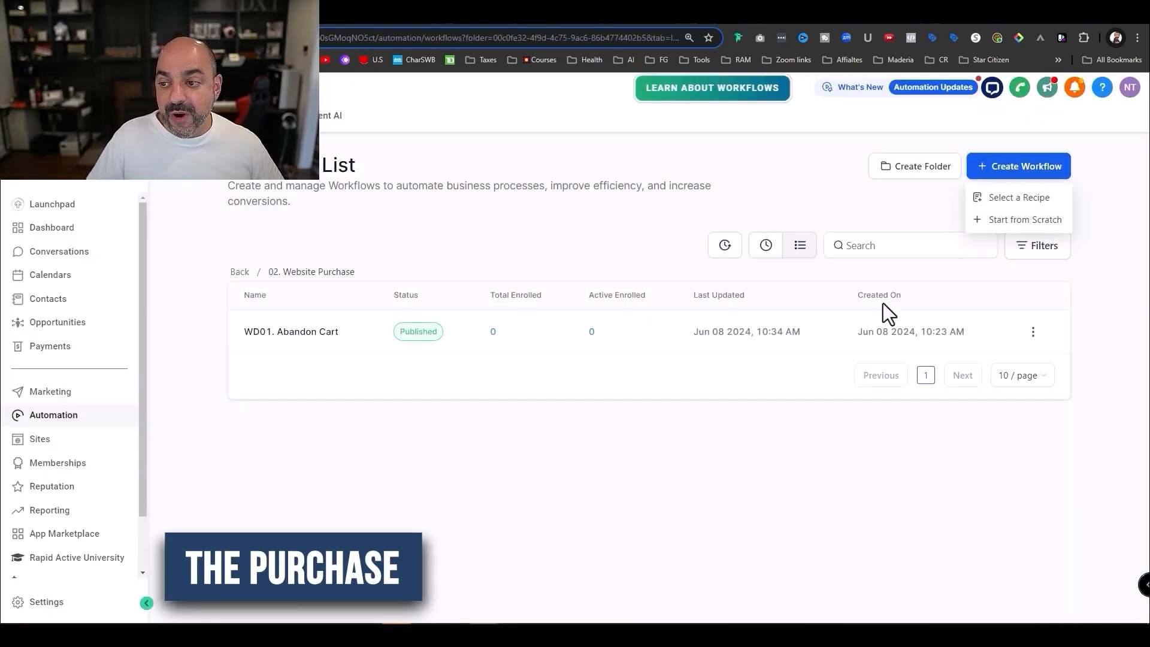
pyautogui.click(1020, 220)
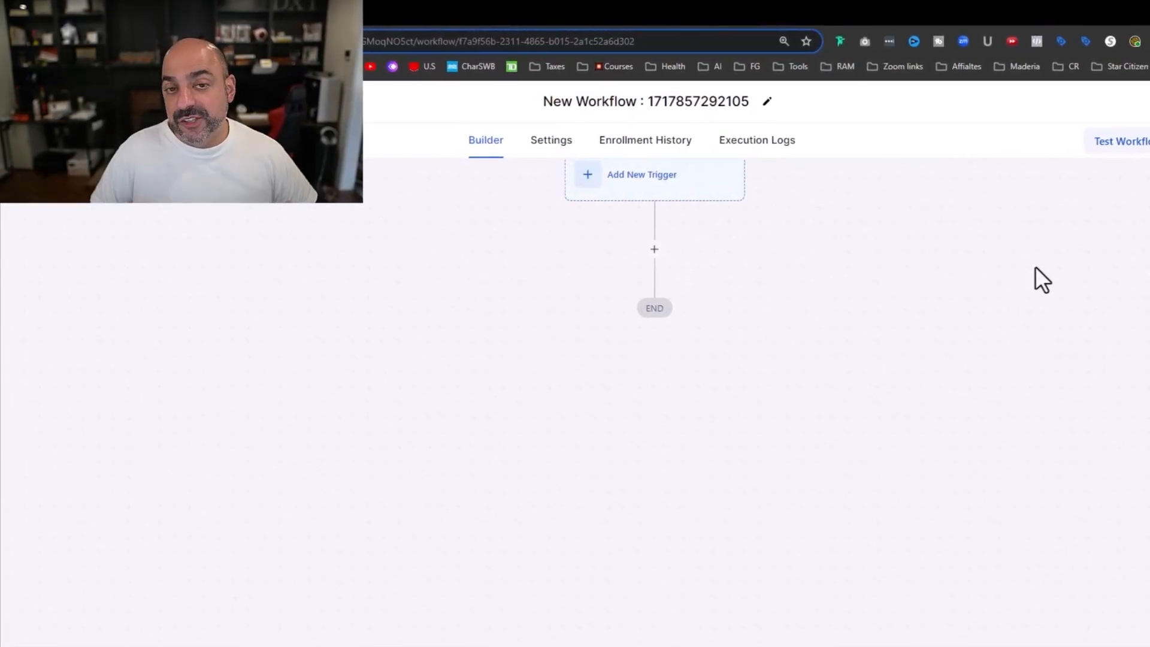
pyautogui.moveTo(755, 103); pyautogui.dragTo(724, 102)
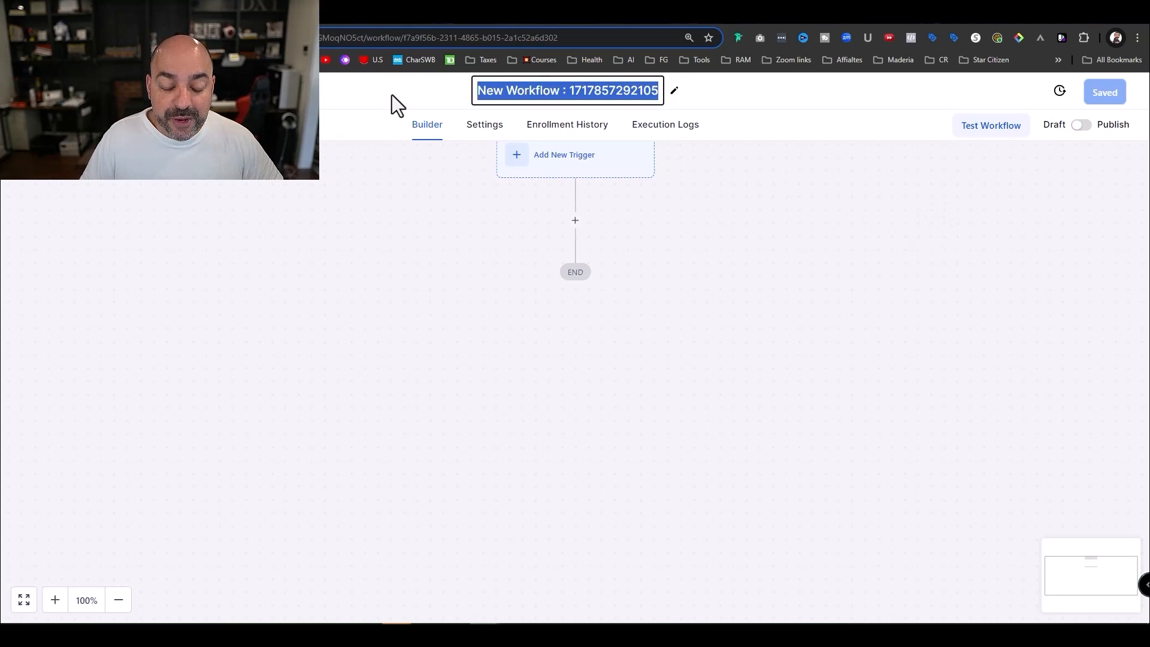
pyautogui.write('WD0')
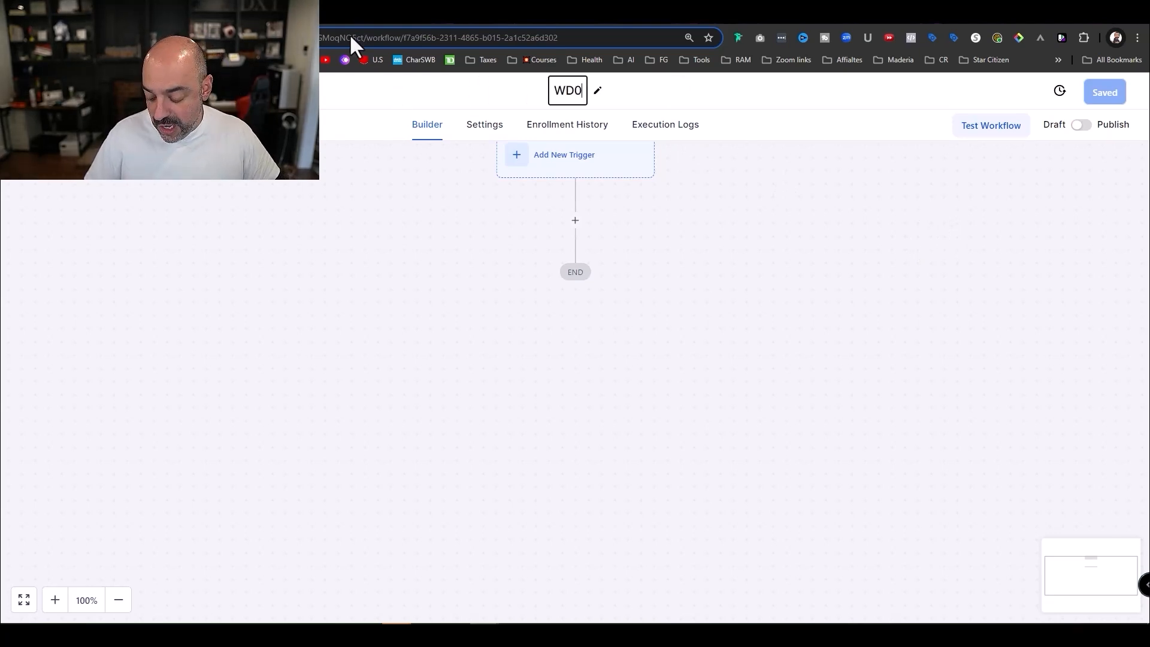
pyautogui.write('2.')
pyautogui.write(' web')
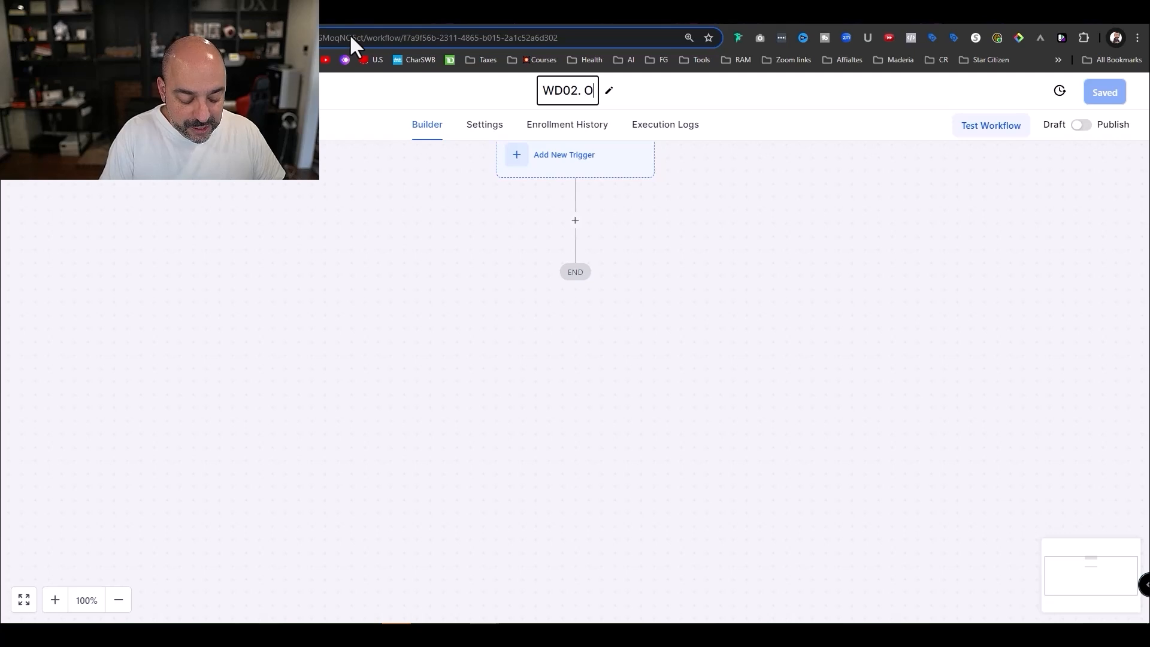
pyautogui.write('site desi')
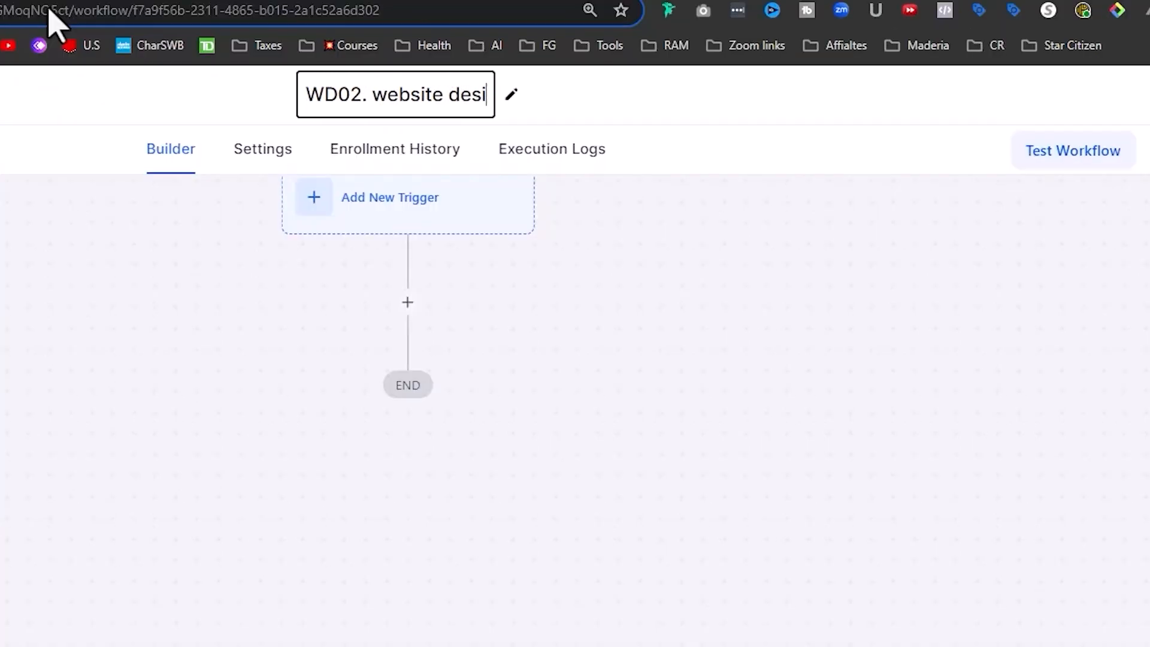
pyautogui.write('gn Purchase')
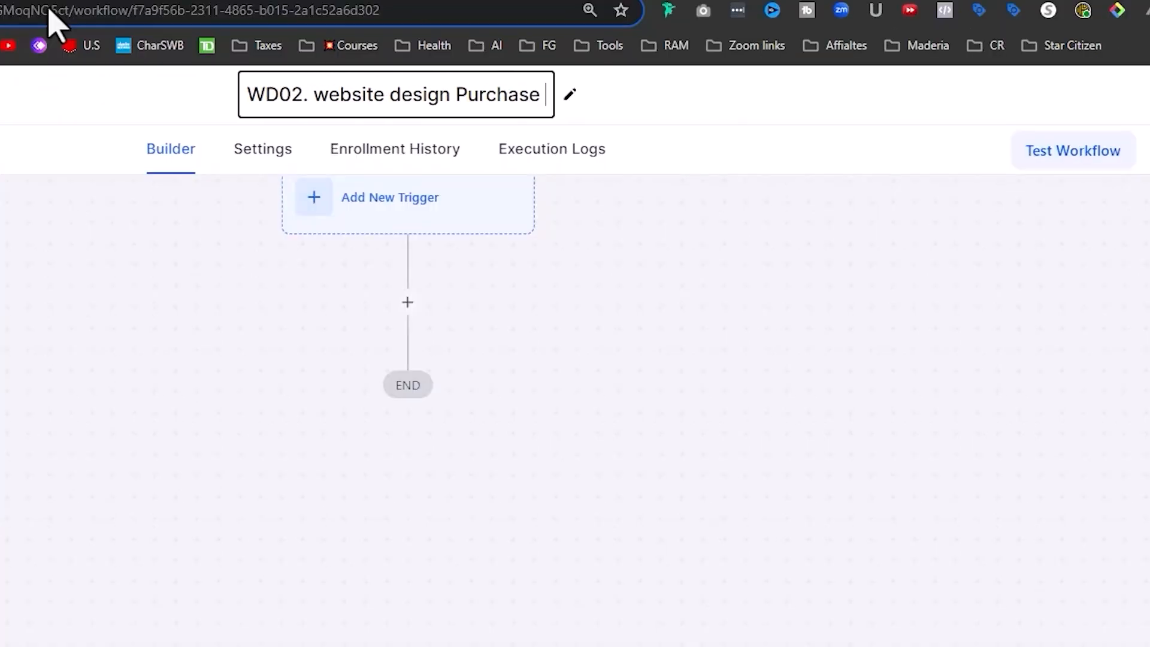
# - Correct the title's capitalisation to 'WD02. Website Design Purchase'
pyautogui.click(330, 96)
pyautogui.press('BackSpace')
pyautogui.write('W')
pyautogui.click(325, 77)
pyautogui.press('BackSpace')
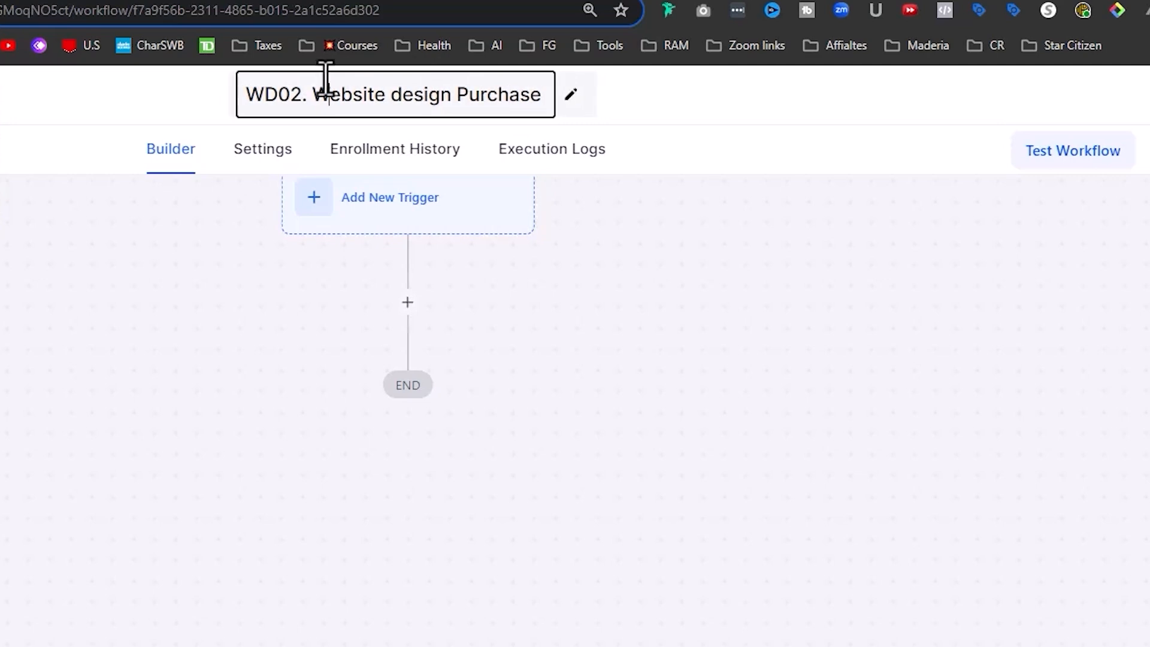
pyautogui.click(410, 94)
pyautogui.write('D')
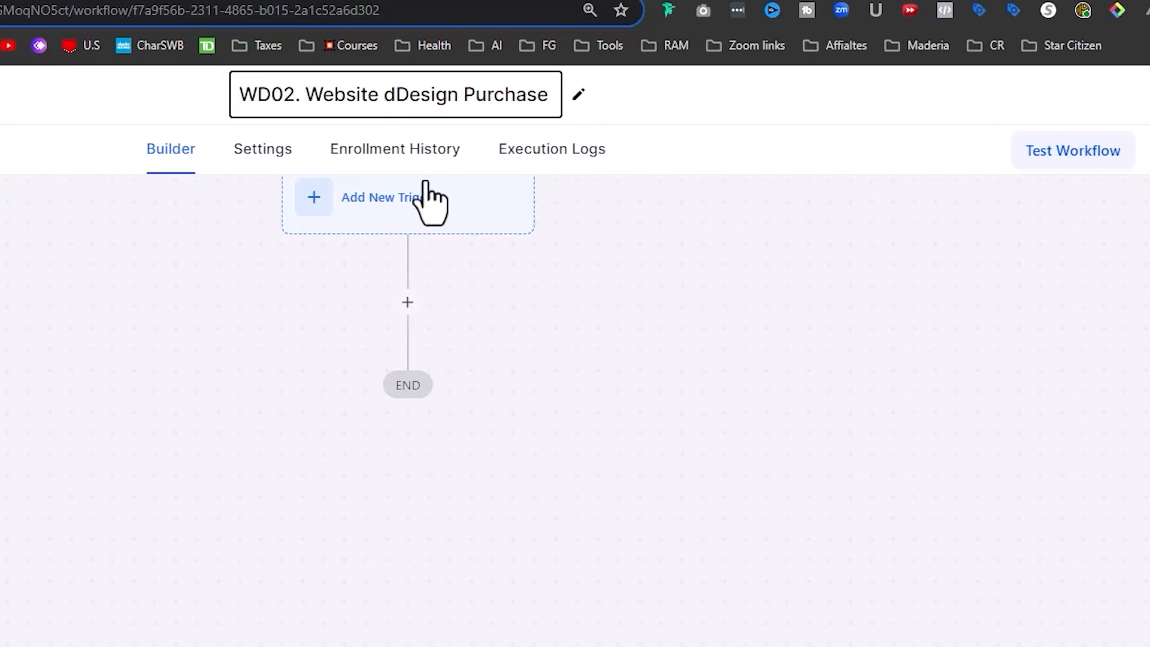
pyautogui.press('Left')
pyautogui.press('BackSpace')
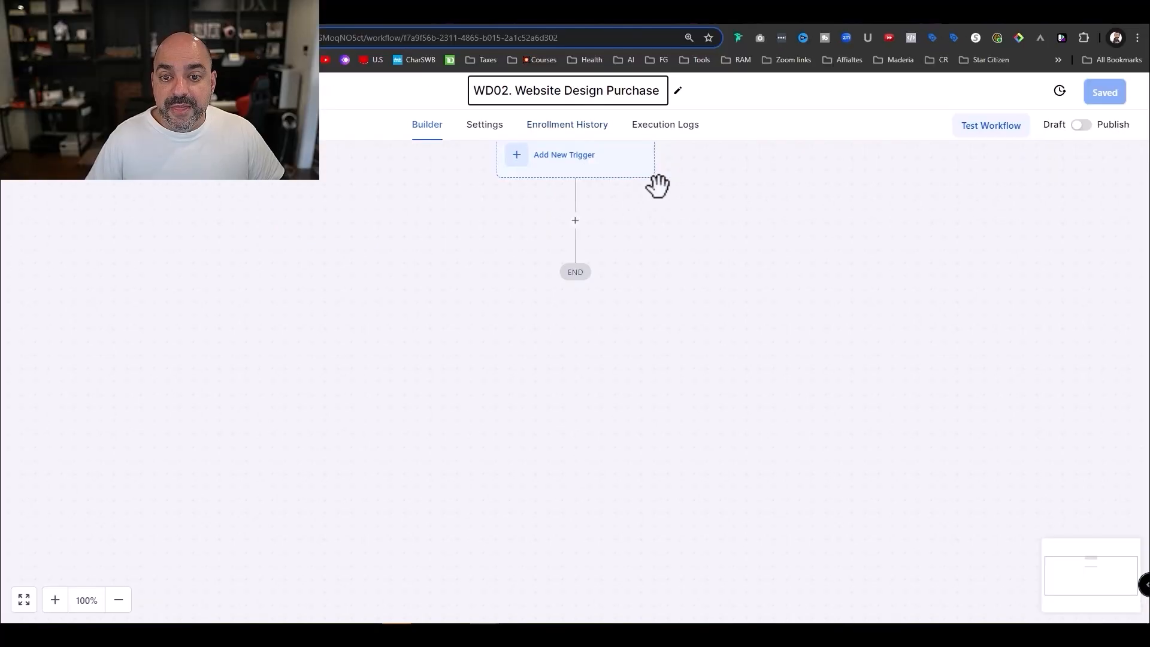
pyautogui.scroll(1, 623, 233)
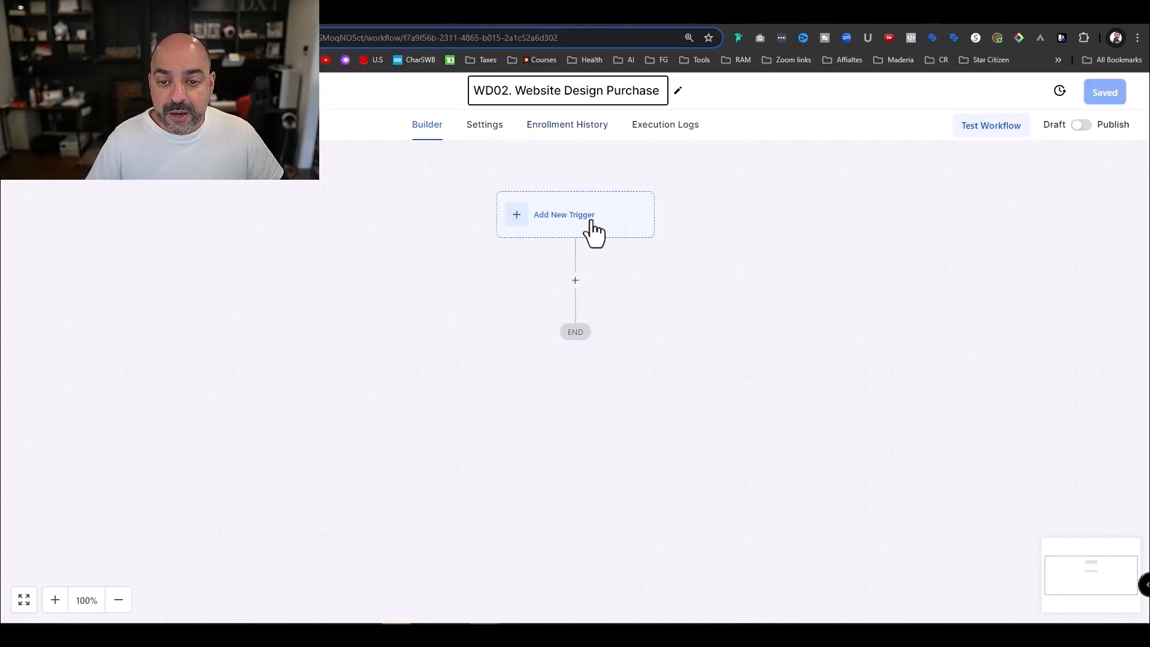
# - Add an Order Submitted trigger, found by searching 'ord'
pyautogui.click(594, 233)
pyautogui.click(837, 239)
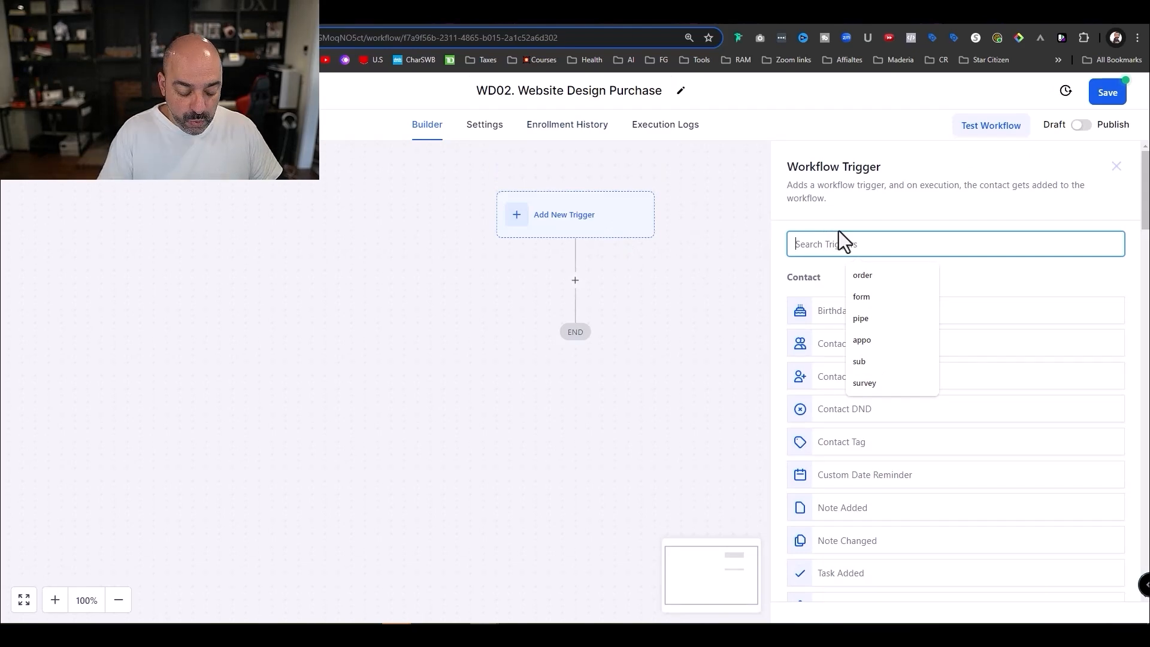
pyautogui.write('order')
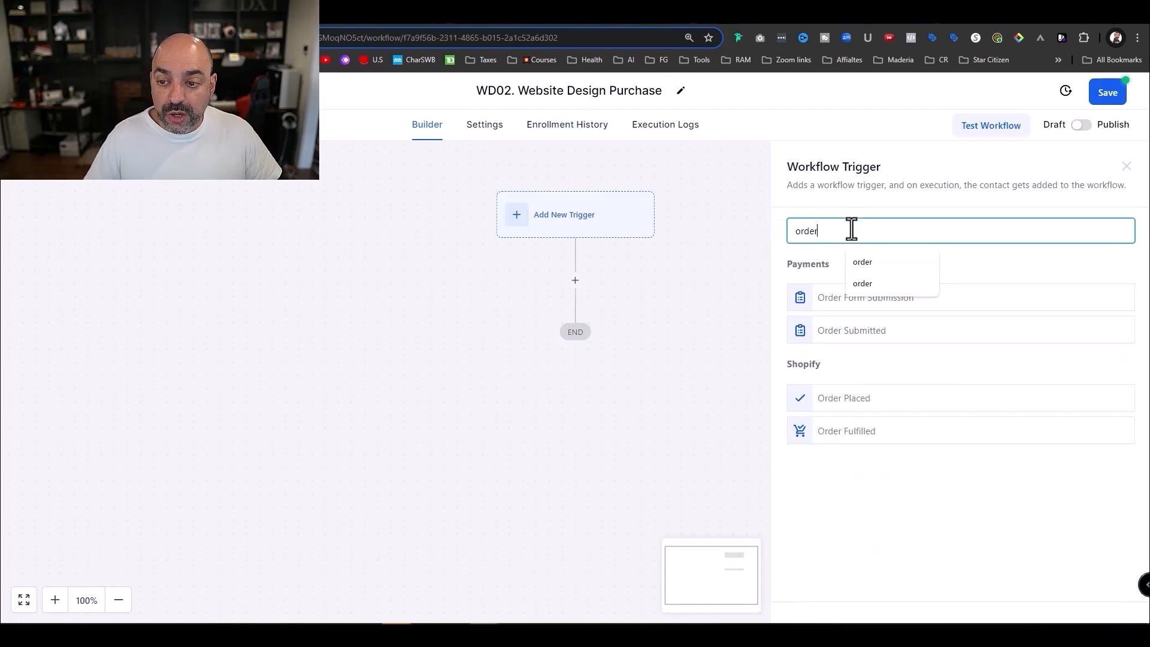
pyautogui.click(859, 331)
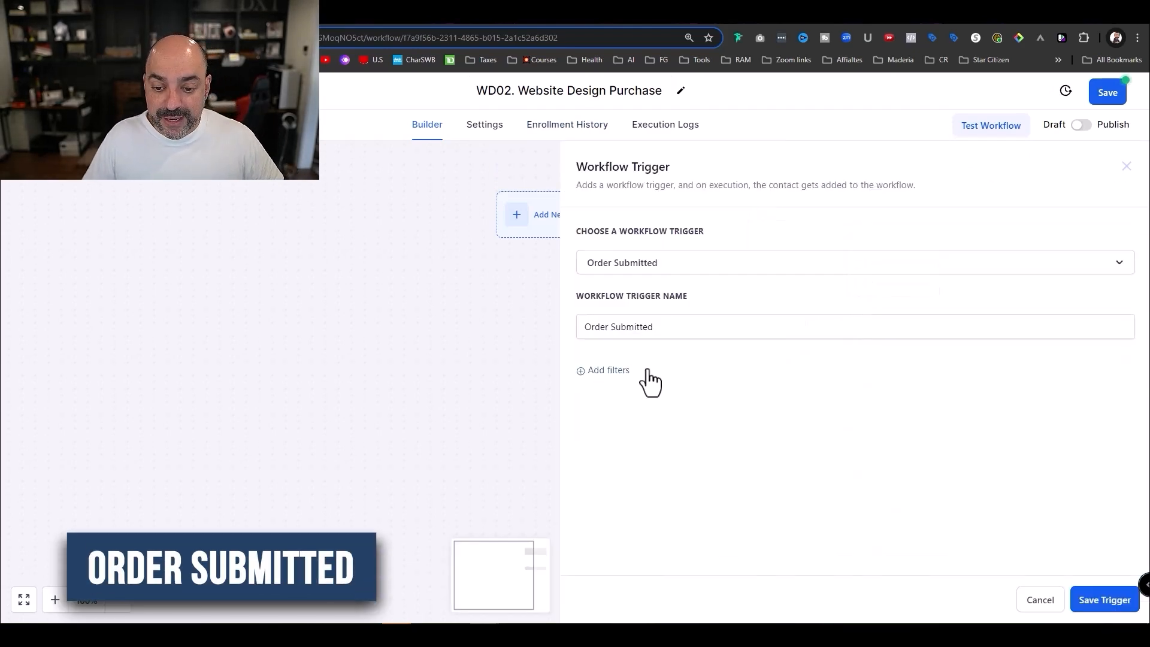
# - Filter the trigger on Global Product Is Website Design and start a second filter row
pyautogui.click(621, 371)
pyautogui.click(662, 395)
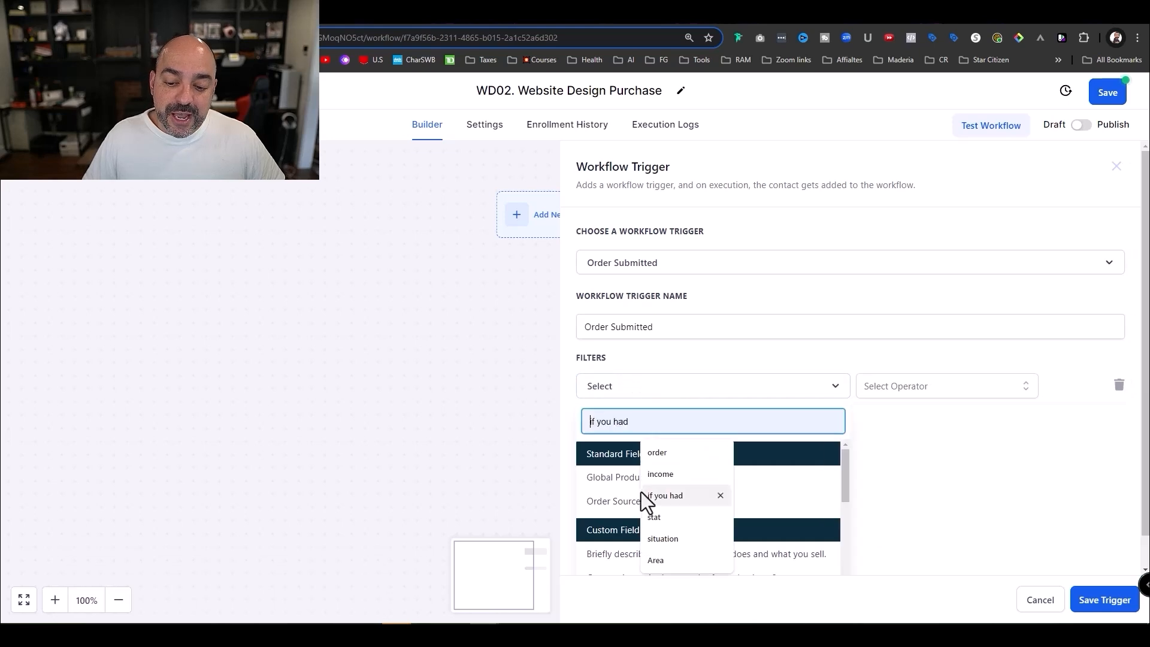
pyautogui.click(608, 482)
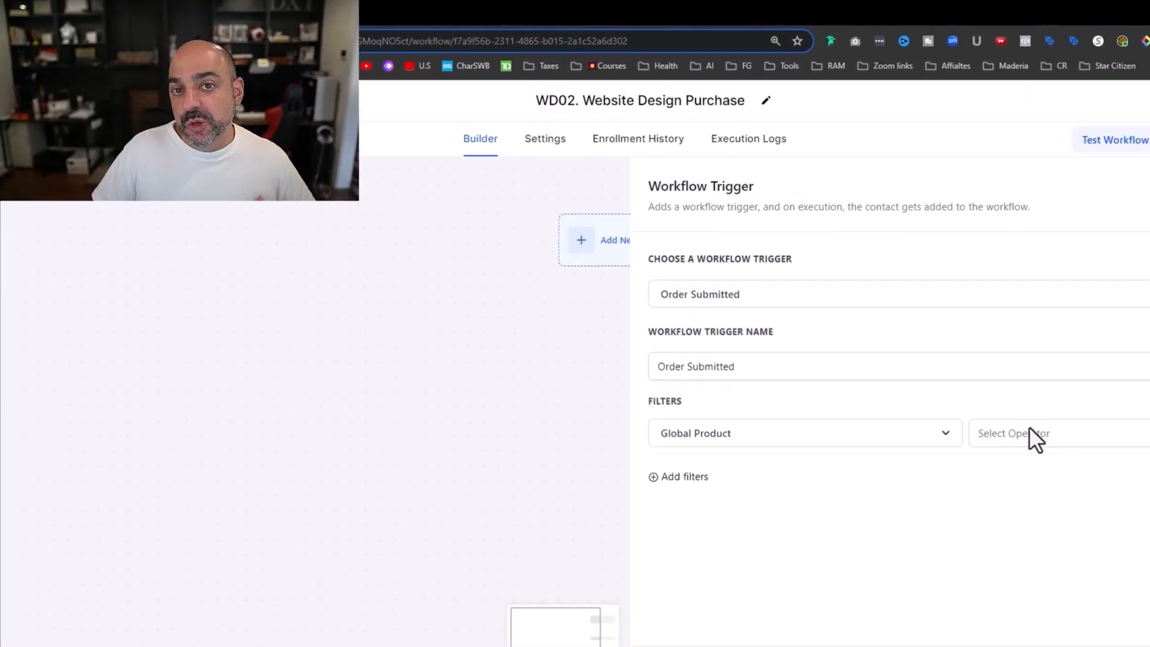
pyautogui.click(1054, 436)
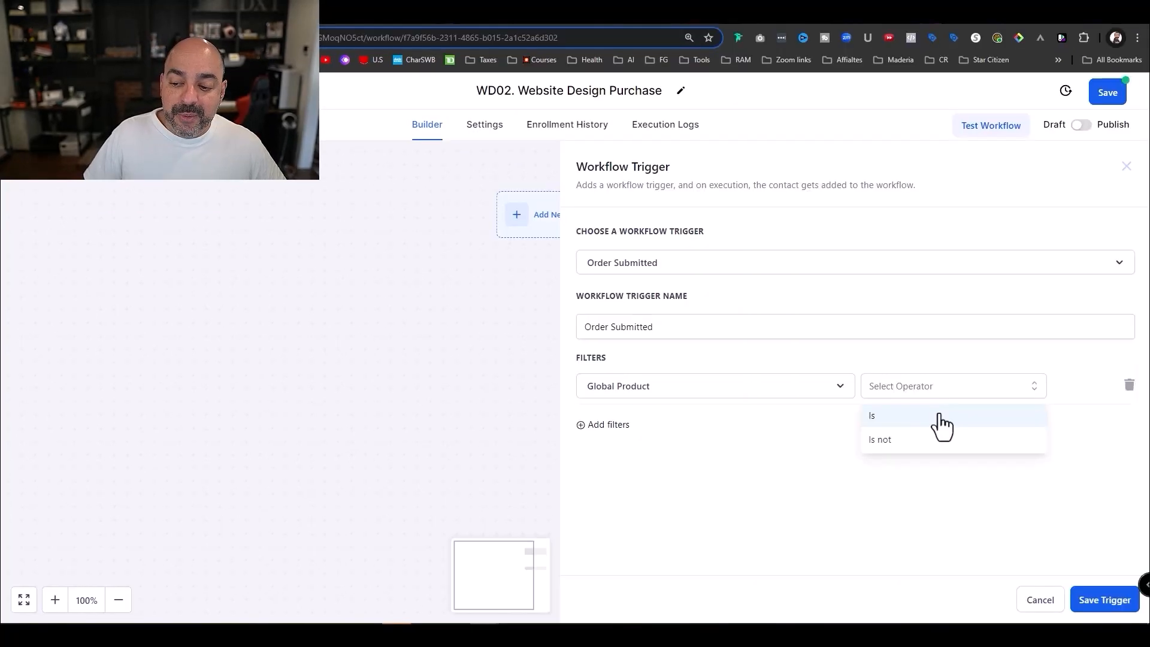
pyautogui.click(941, 424)
pyautogui.click(996, 388)
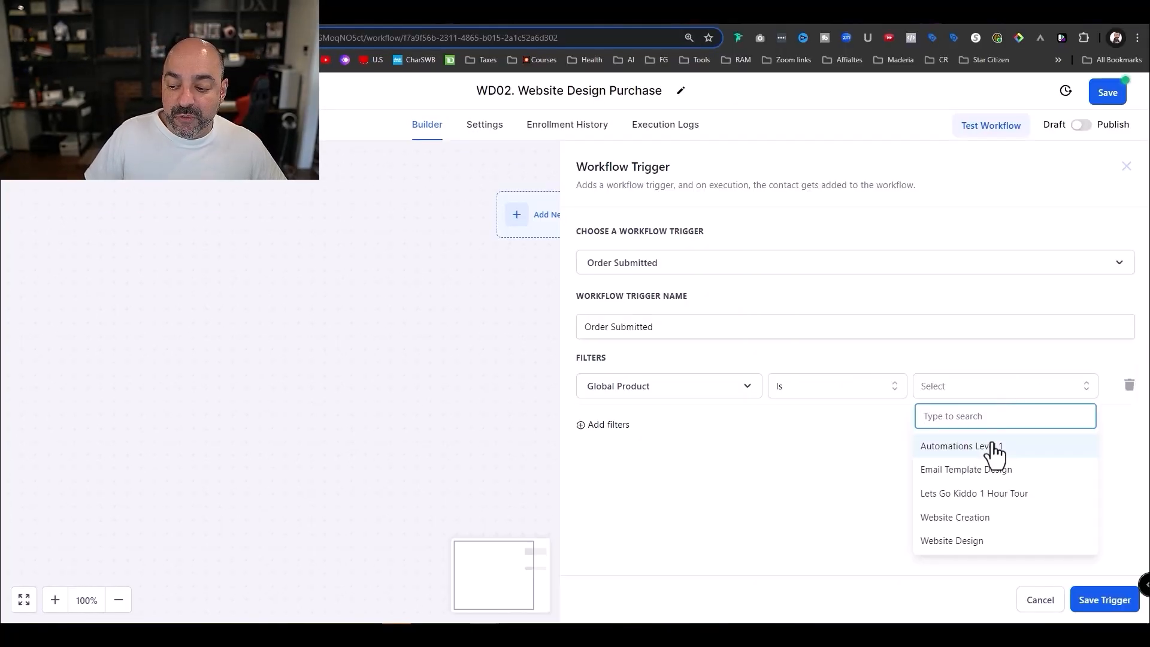
pyautogui.click(990, 540)
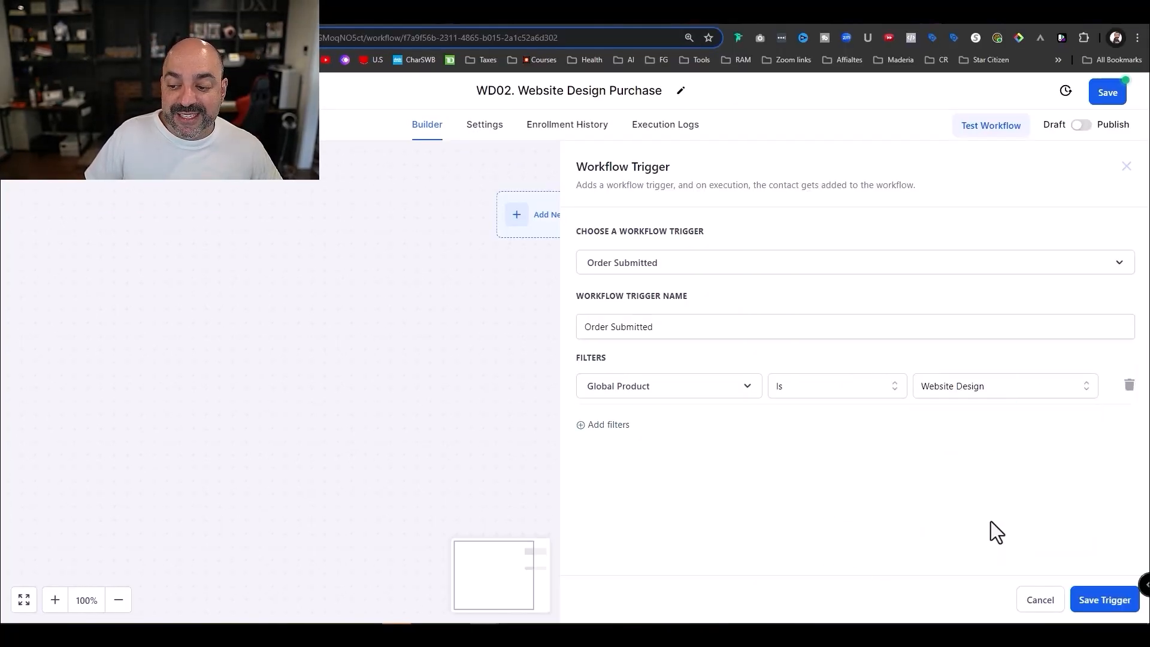
pyautogui.click(625, 427)
pyautogui.click(637, 431)
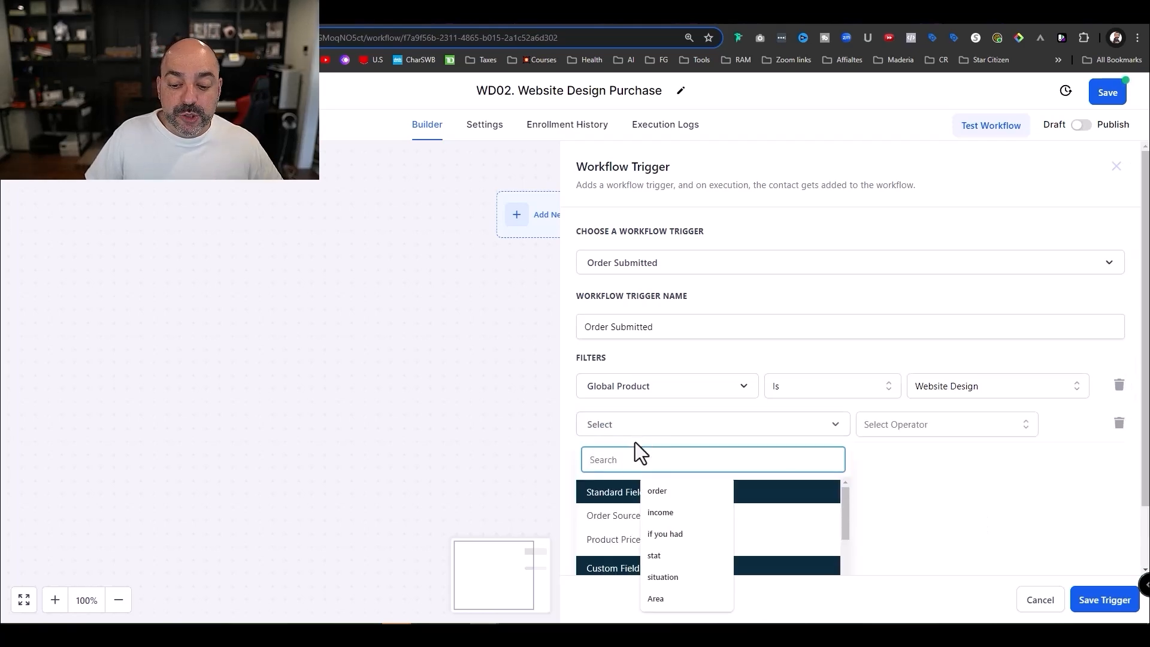
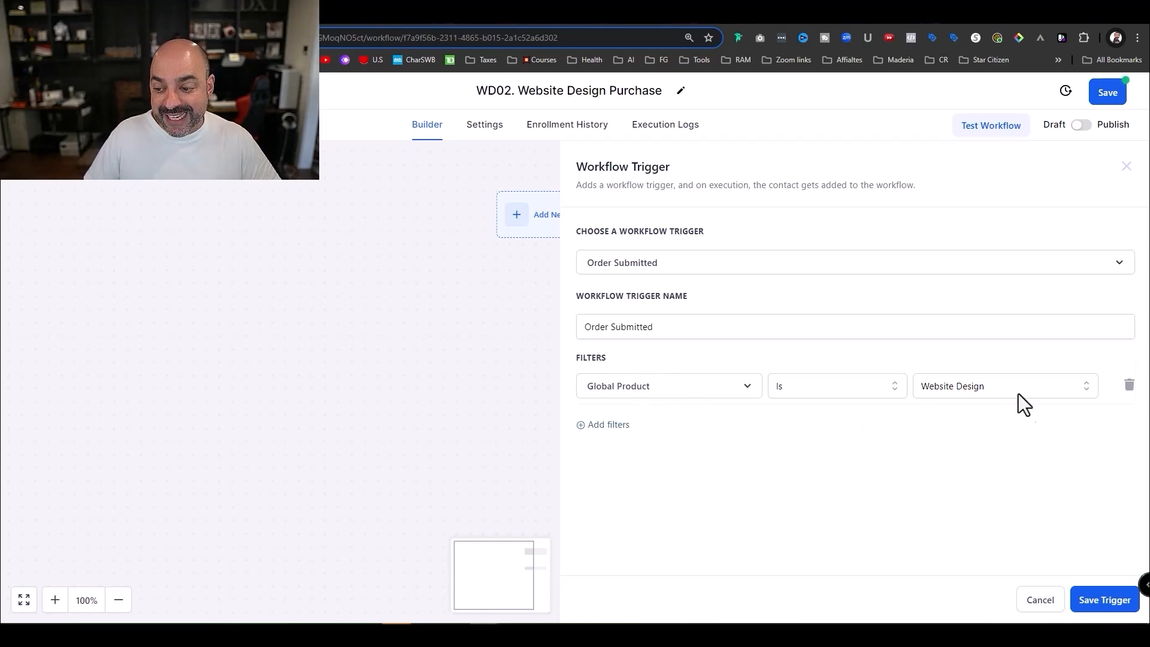
# - Save the Order Submitted trigger with its Global Product Is Website Design filter
pyautogui.click(1104, 599)
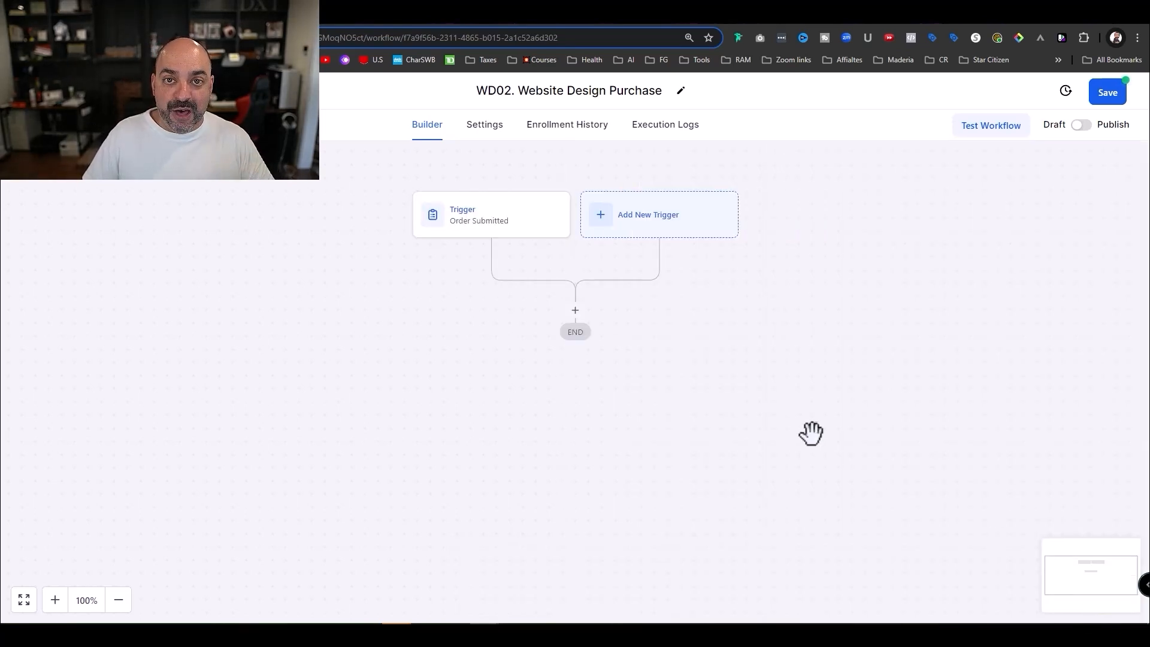
# - Add a Remove From Workflow action targeting WD01. Abandon Cart, named 'Remove from Workflow -AC'
pyautogui.click(575, 310)
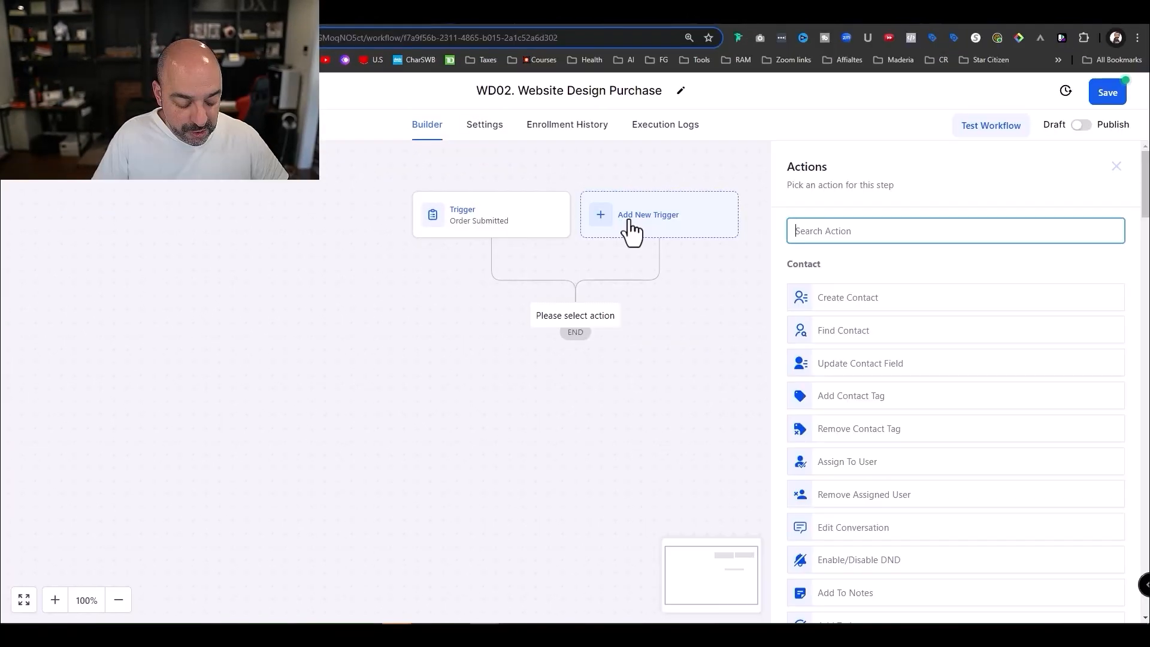
pyautogui.write('Remove')
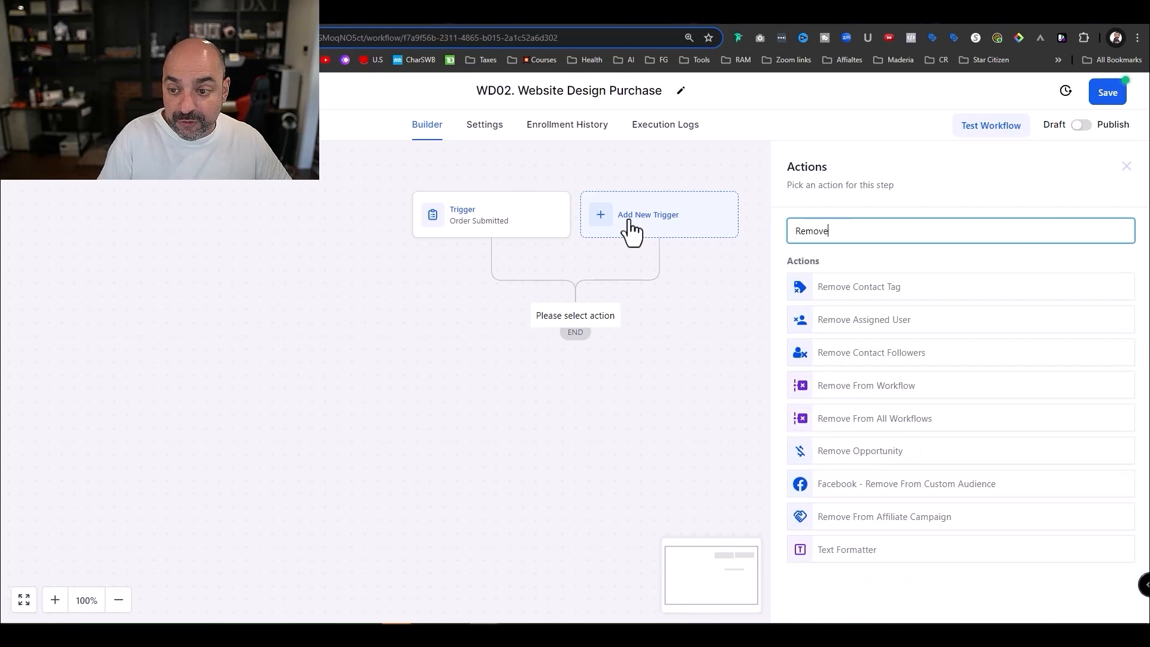
pyautogui.click(902, 400)
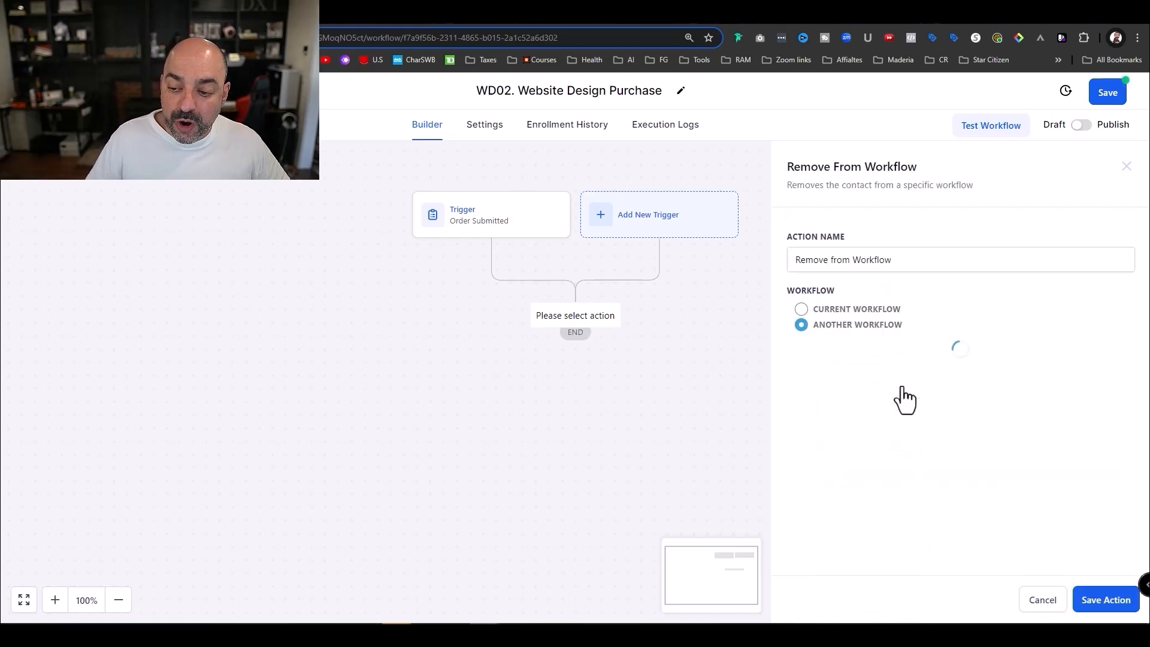
pyautogui.click(802, 325)
pyautogui.click(857, 360)
pyautogui.scroll(-3, 881, 457)
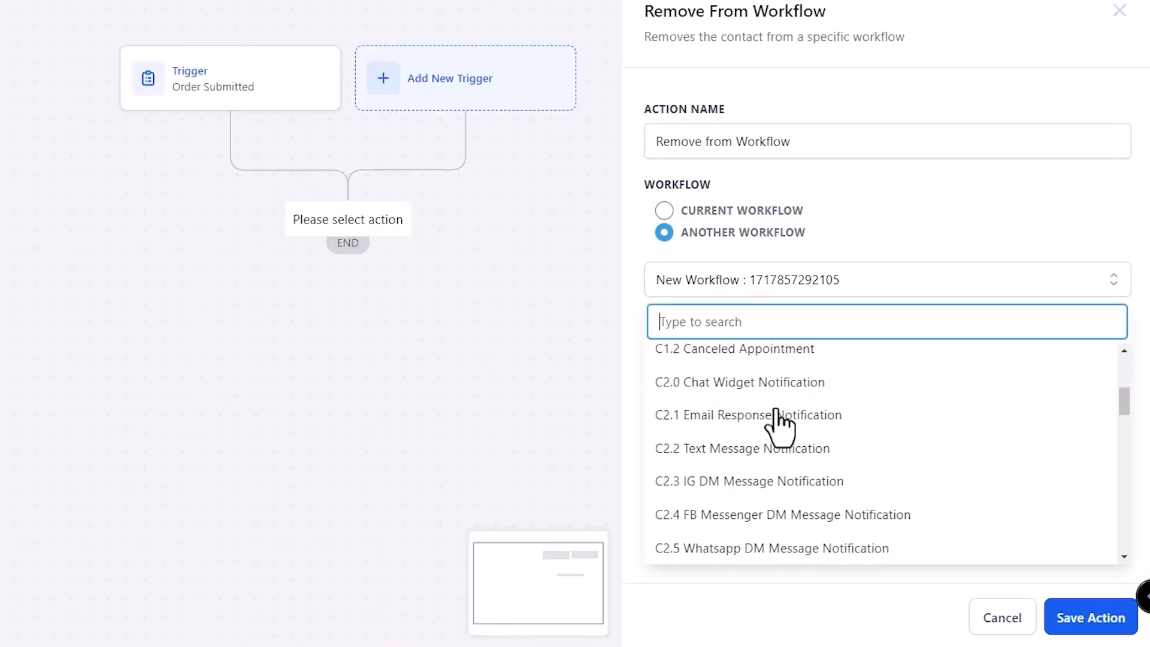
pyautogui.scroll(-10, 779, 427)
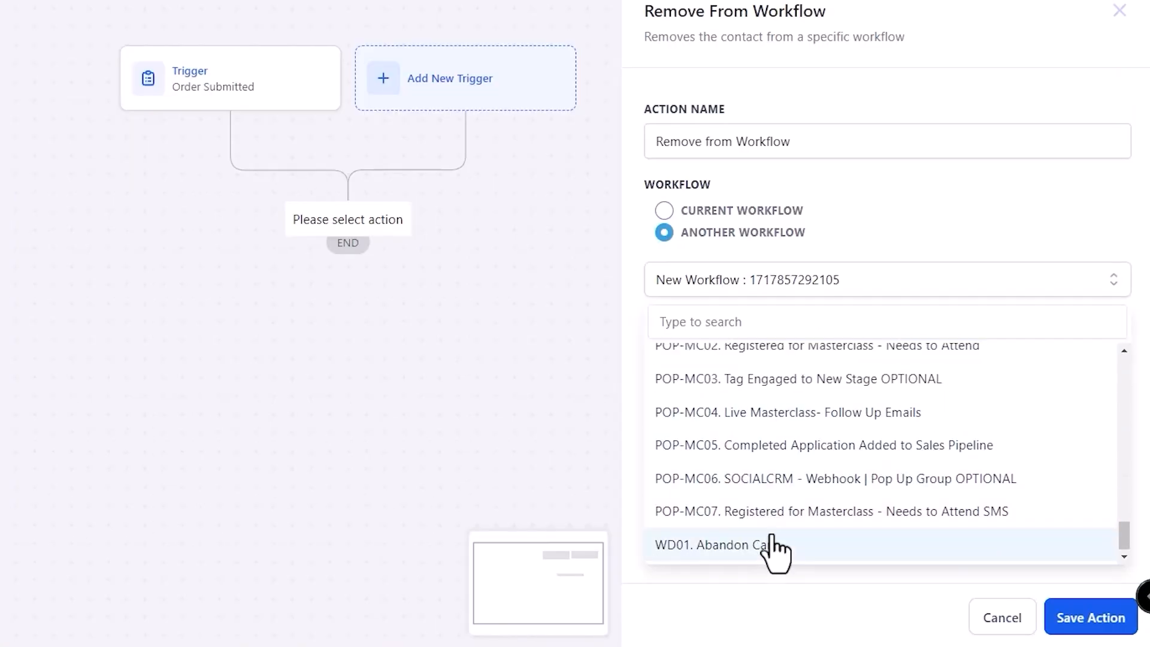
pyautogui.click(773, 542)
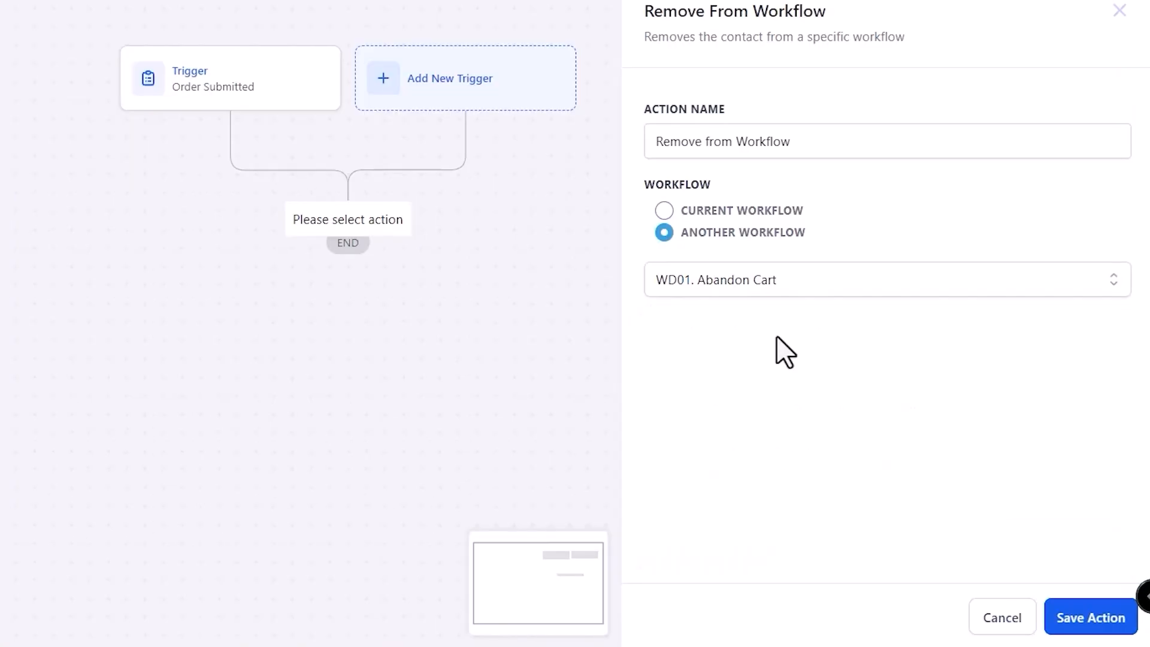
pyautogui.click(1069, 606)
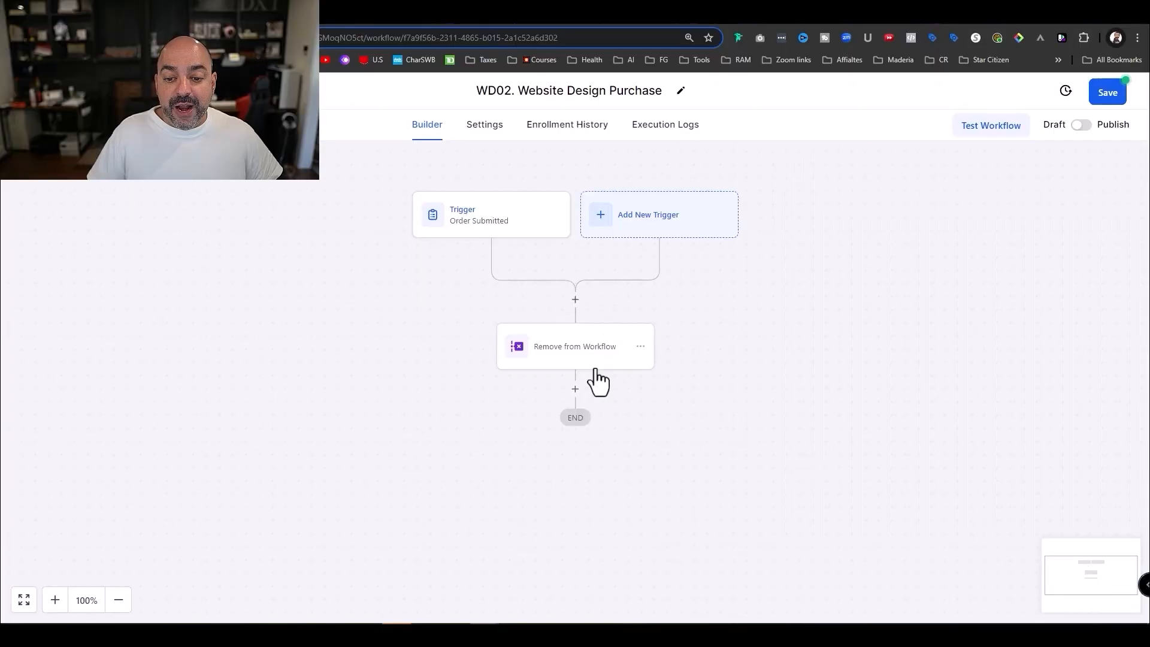
pyautogui.click(595, 361)
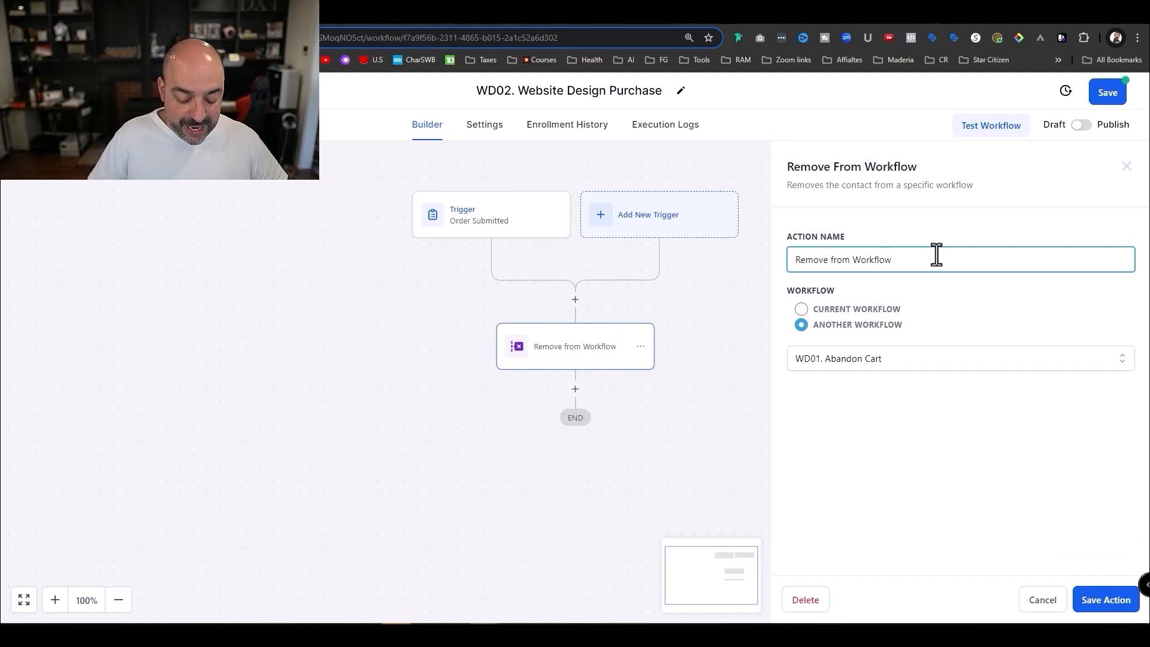
pyautogui.click(1104, 600)
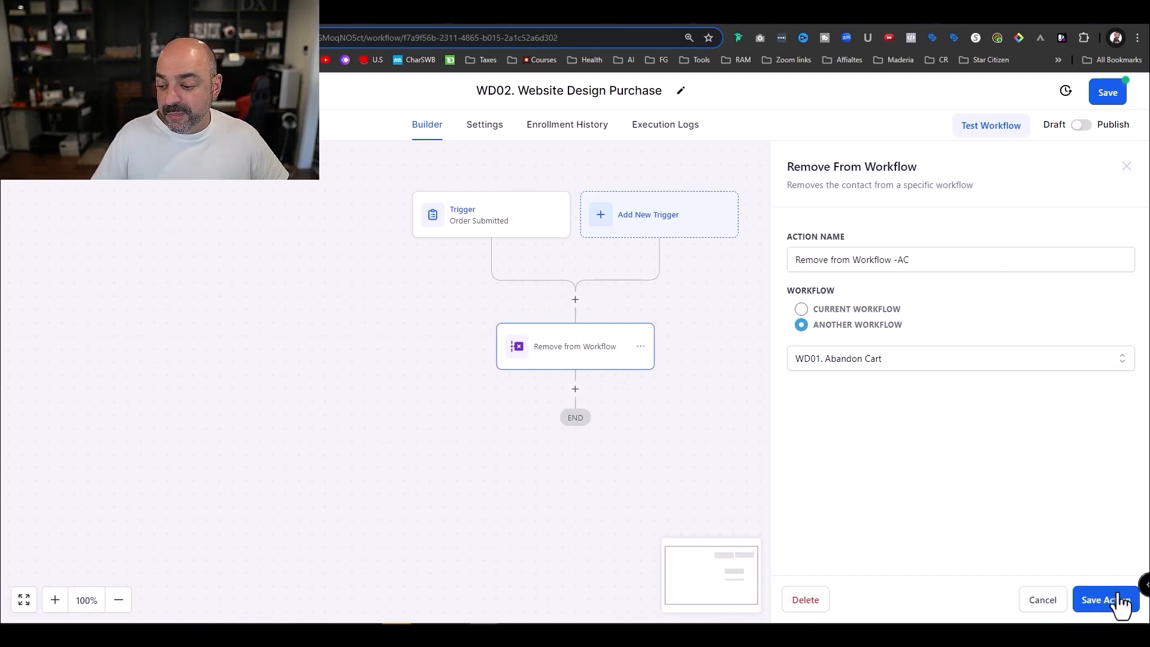
# - Add a contact tag step applying new tag 'website design :: level 1 purchase', named 'Add Tag - Purchase'
pyautogui.click(575, 389)
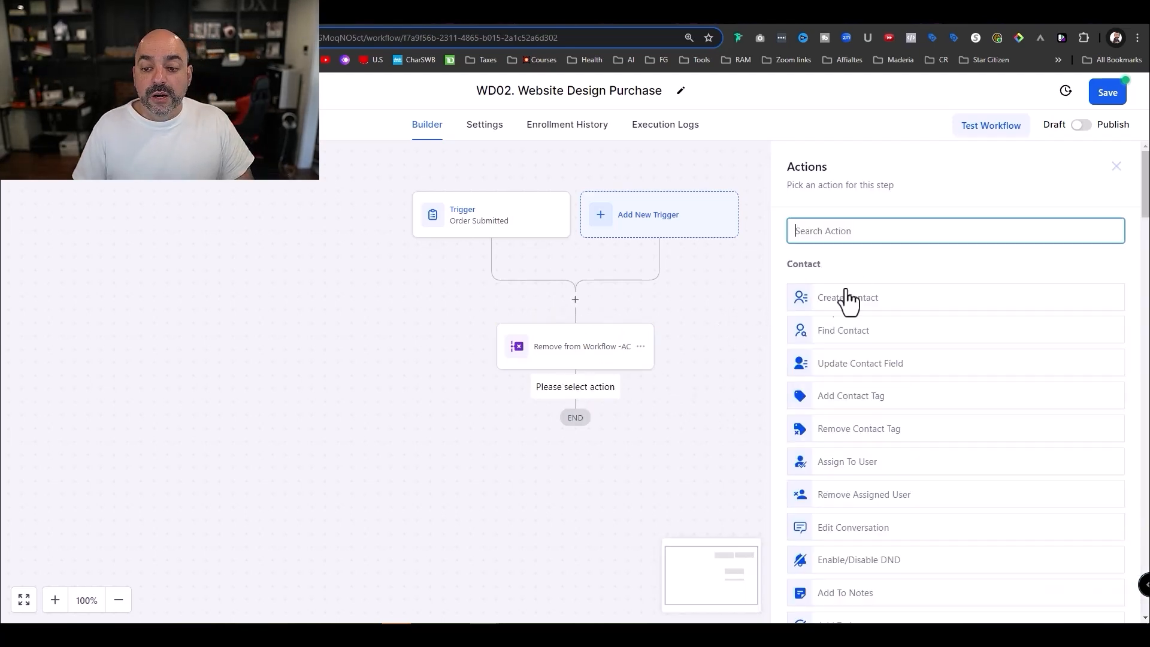
pyautogui.write('tag')
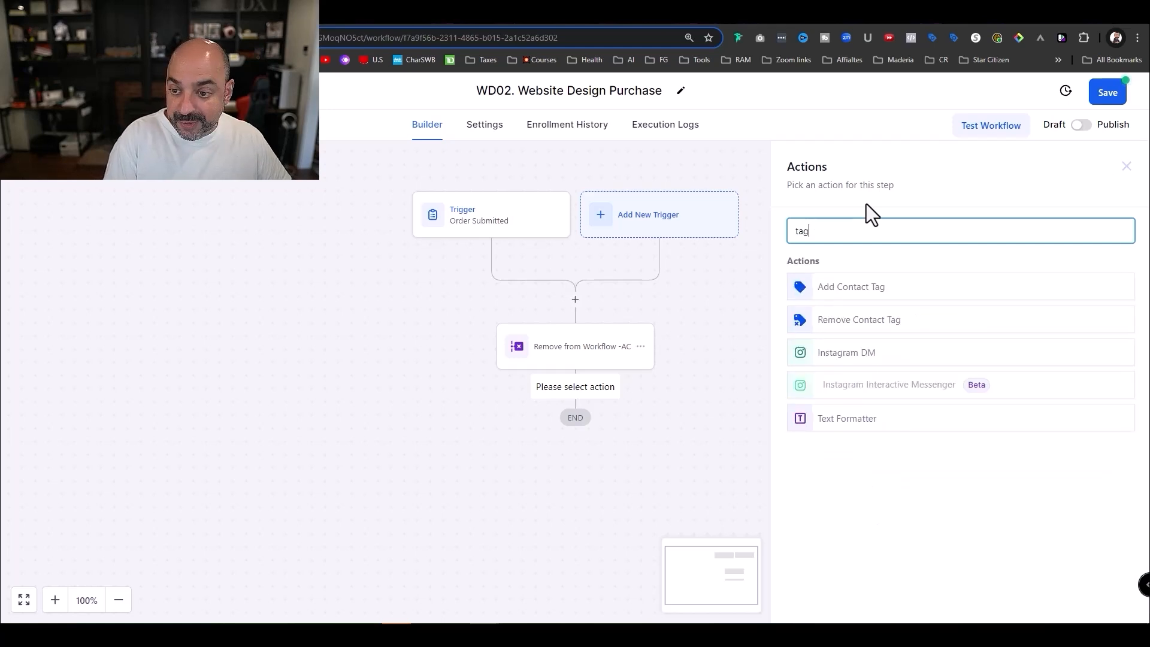
pyautogui.click(906, 284)
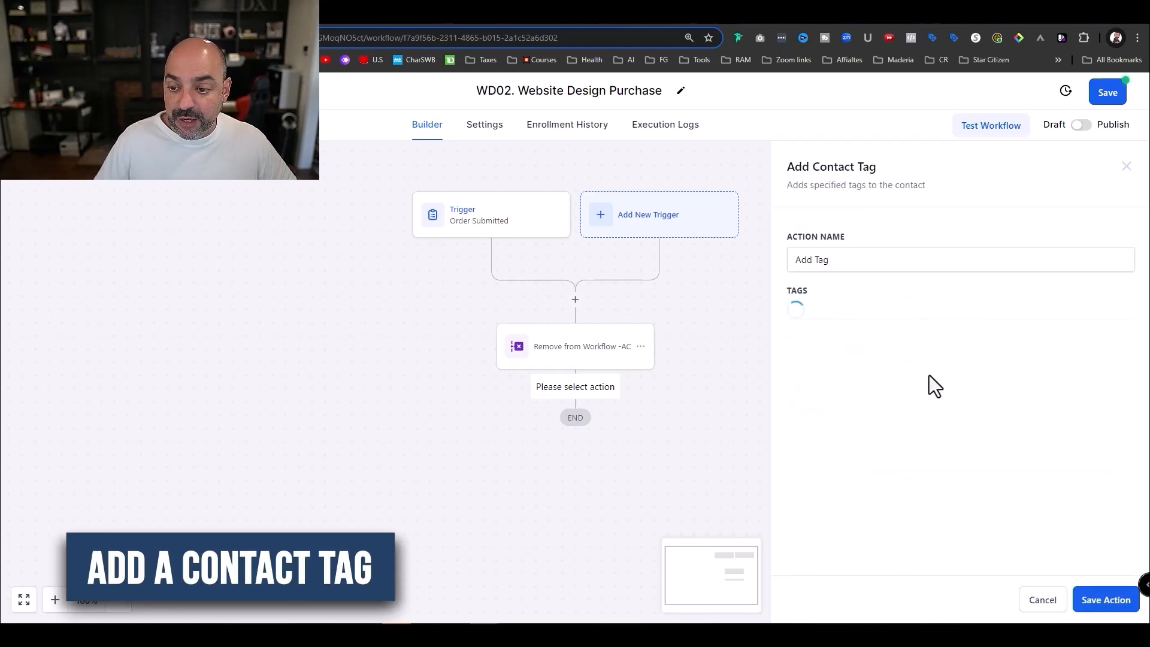
pyautogui.click(863, 315)
pyautogui.write('webs')
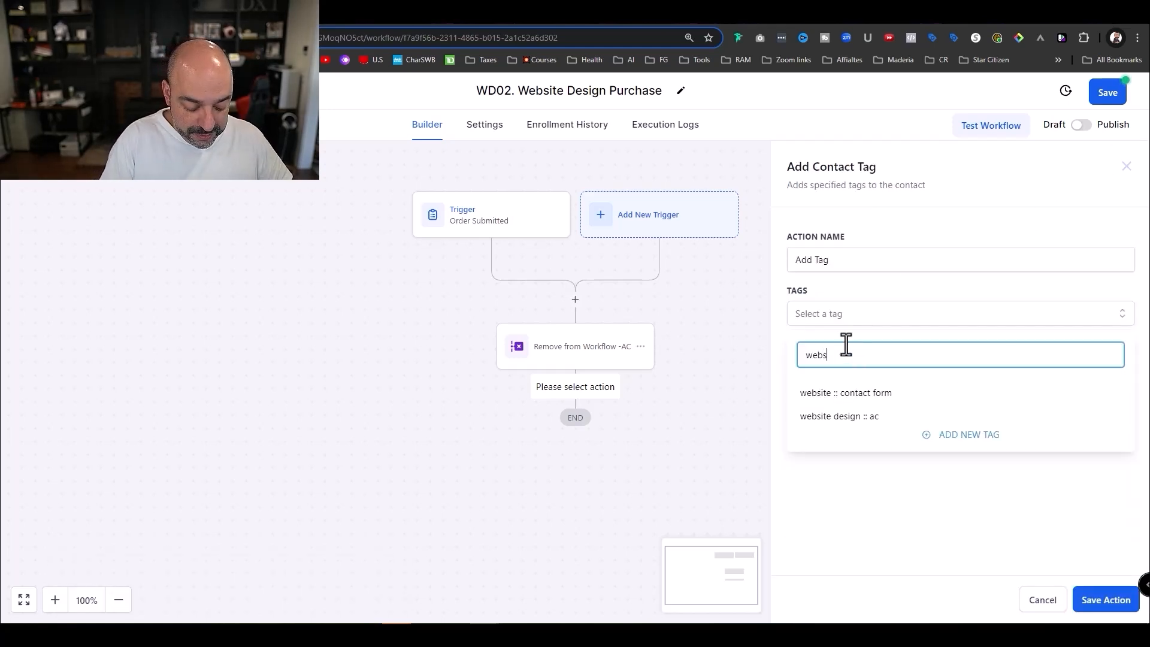
pyautogui.write('ite design ::')
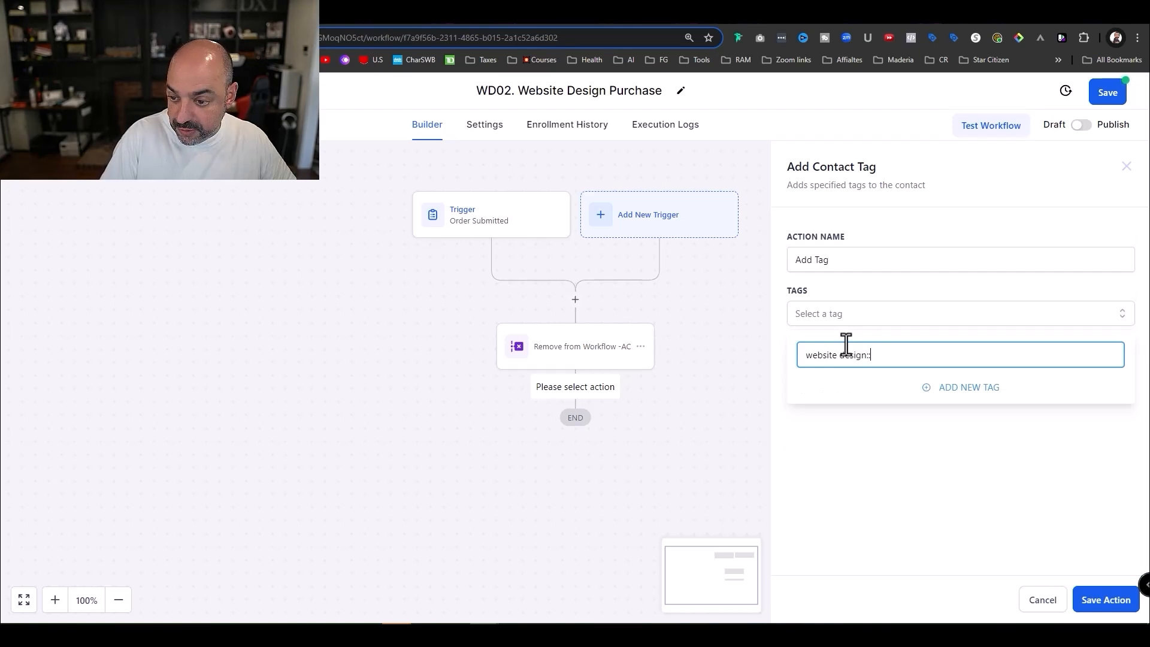
pyautogui.write(' level 1 purchase')
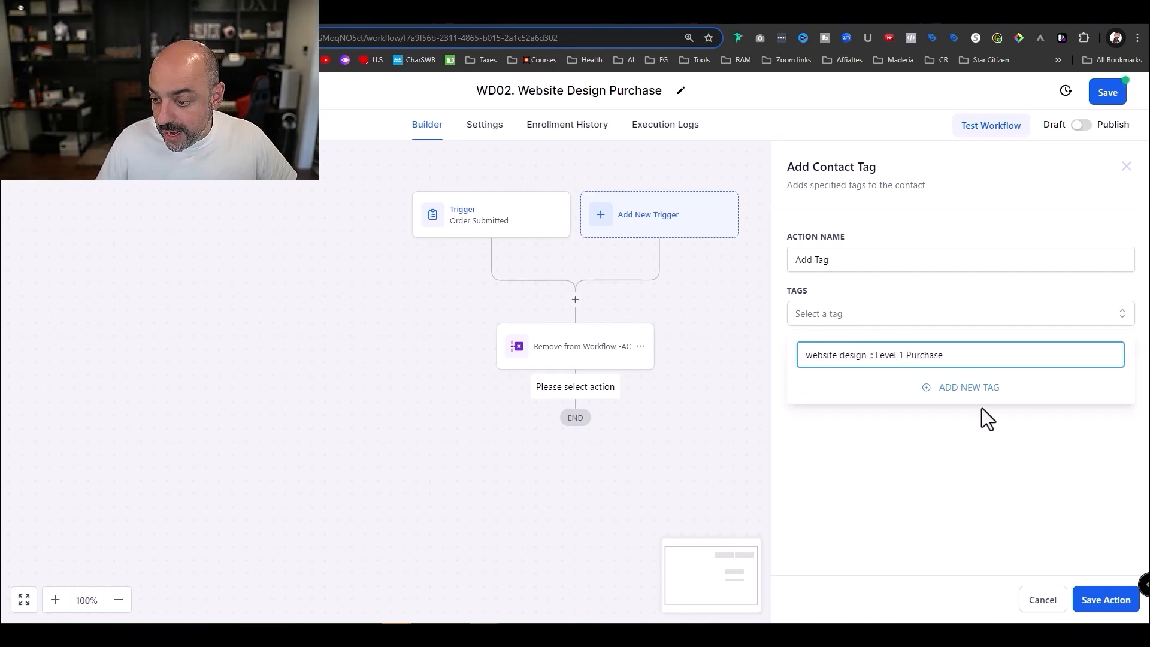
pyautogui.press('Return')
pyautogui.click(1075, 596)
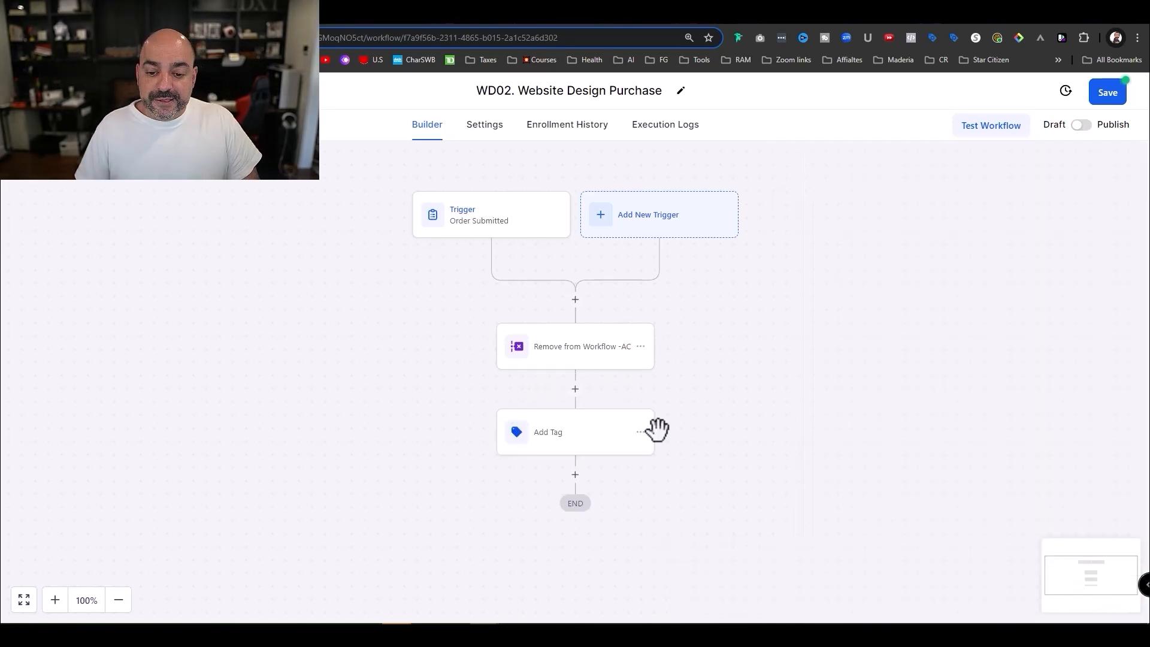
pyautogui.click(599, 438)
pyautogui.click(893, 264)
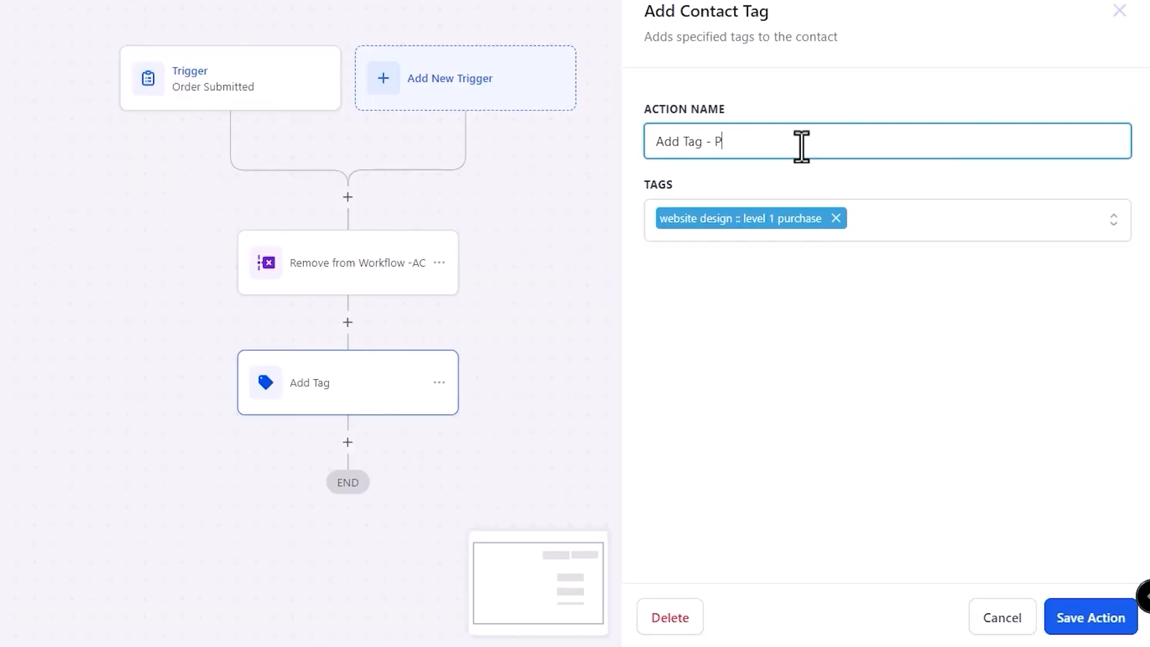
pyautogui.click(1077, 614)
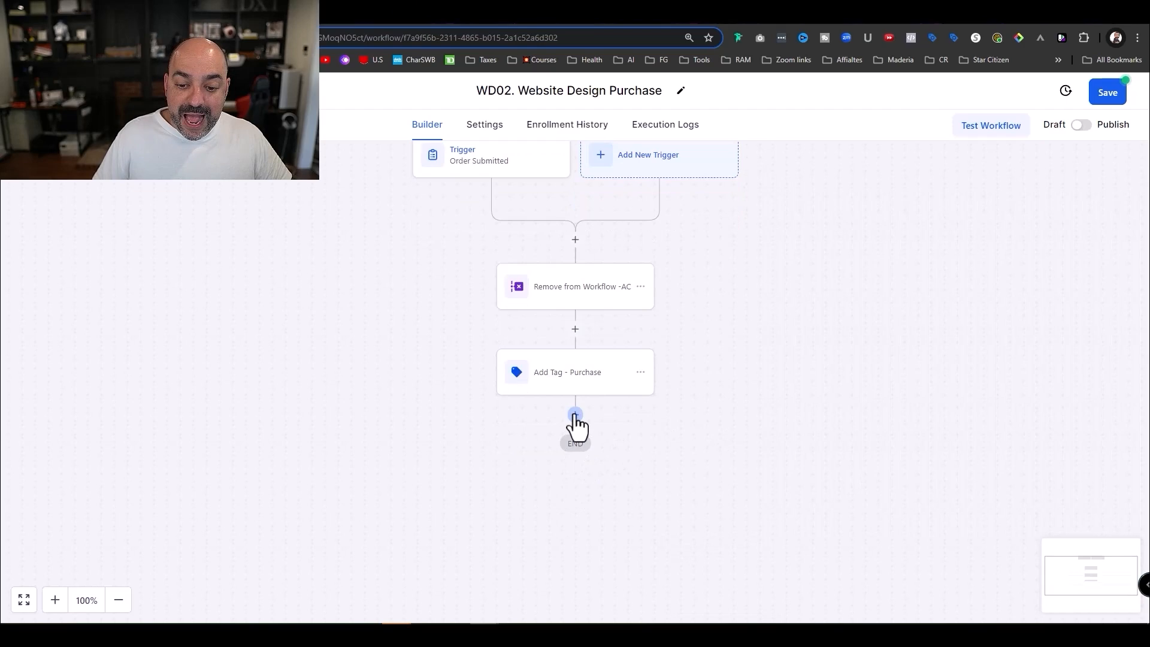
# - Add a Create Or Update Opportunity step in the Website Design pipeline at stage Website Design Level 1
pyautogui.click(575, 415)
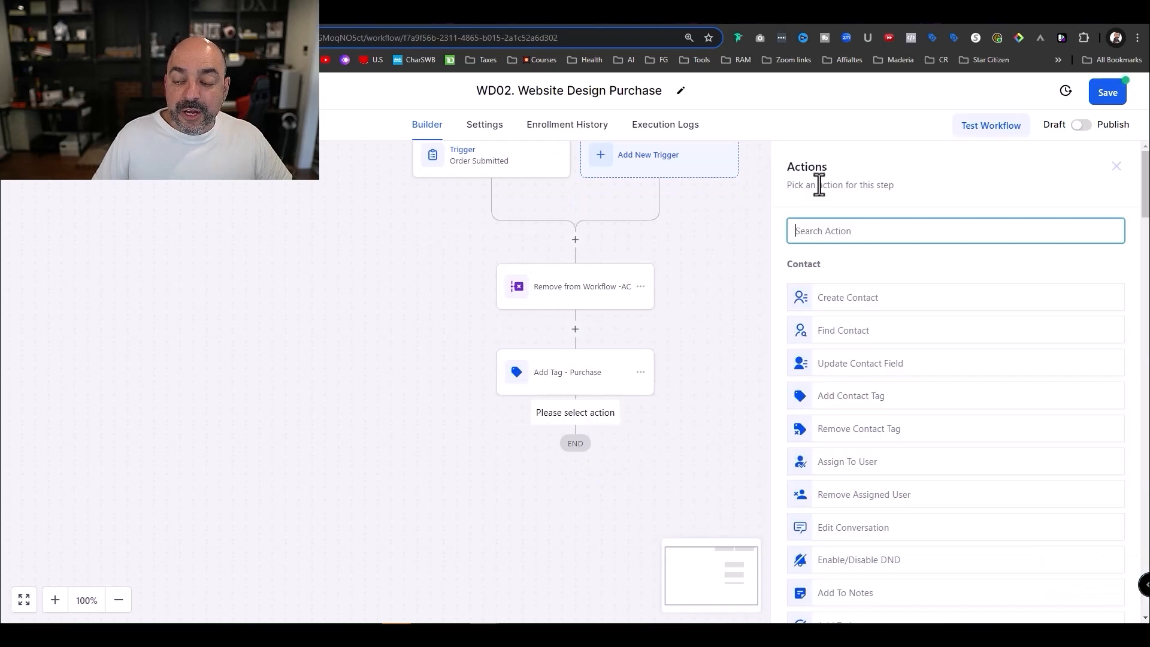
pyautogui.write('opp')
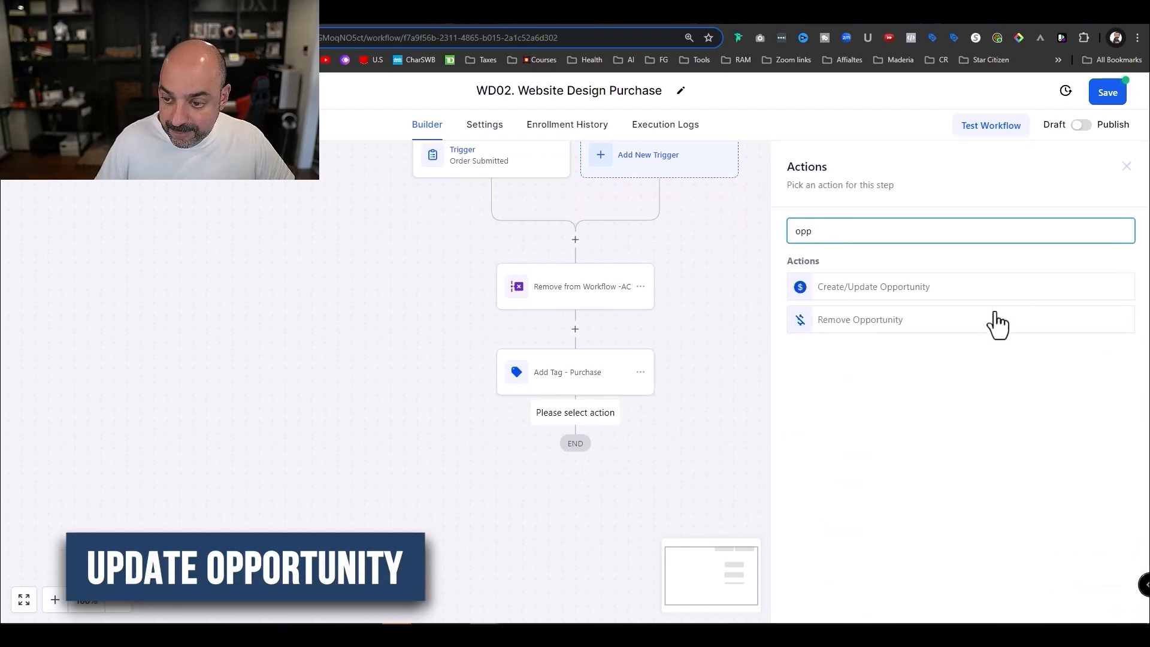
pyautogui.click(939, 291)
pyautogui.click(916, 313)
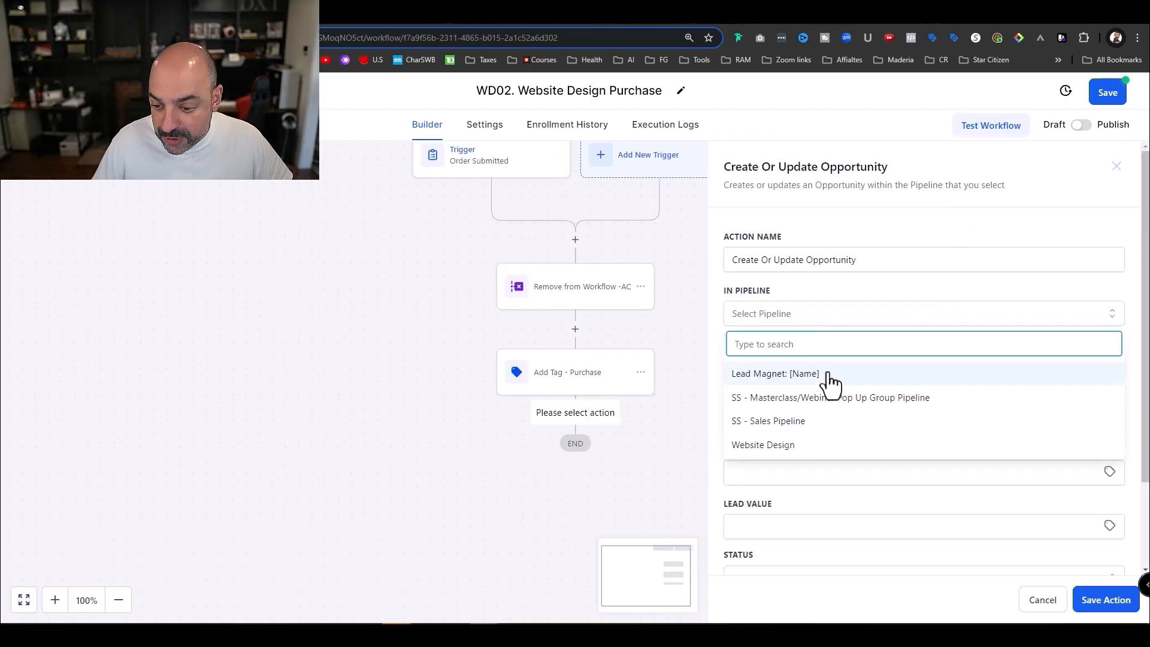
pyautogui.click(818, 447)
pyautogui.click(817, 365)
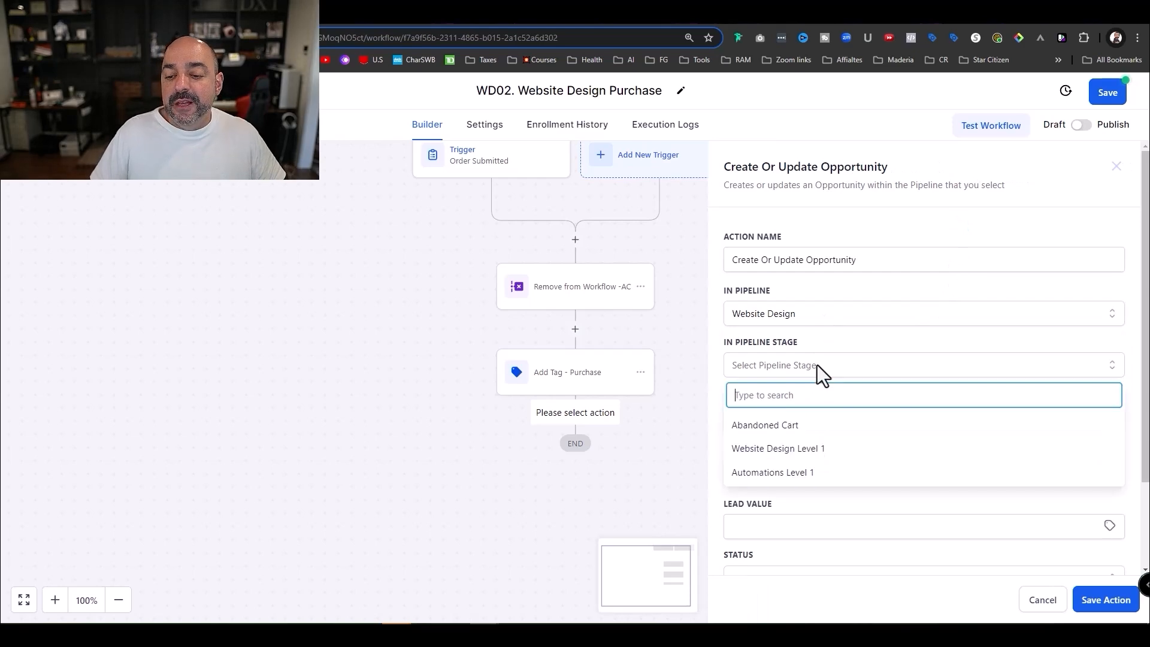
pyautogui.click(827, 449)
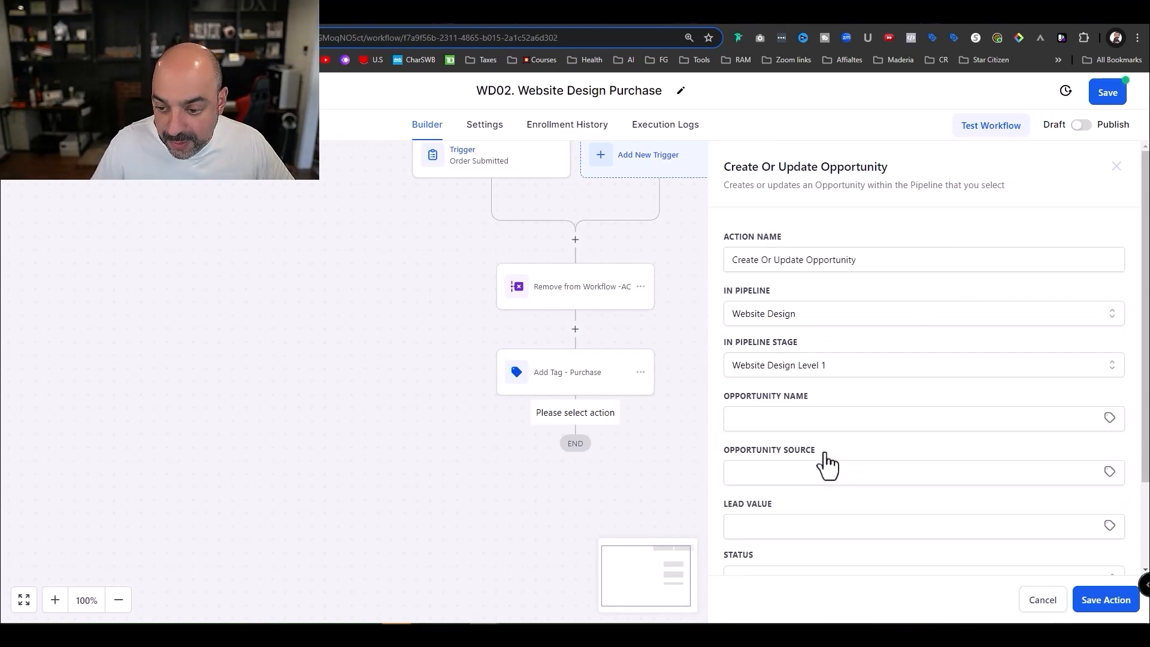
# - Build the opportunity name from the contact's full name, a dash and phone
pyautogui.click(816, 422)
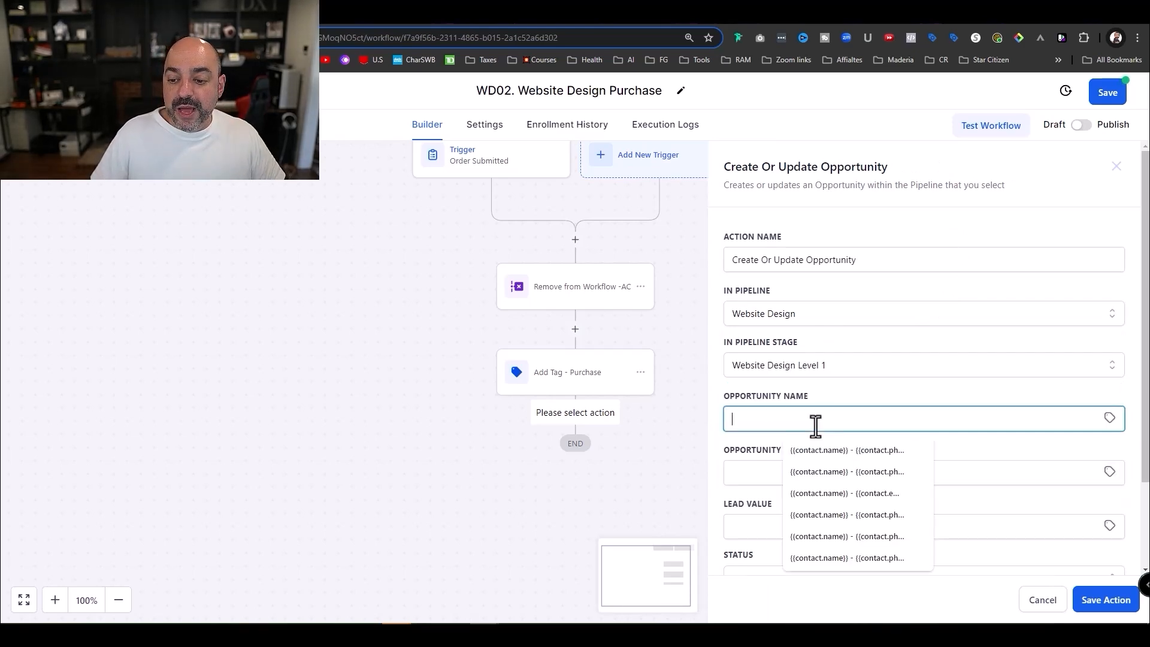
pyautogui.click(1109, 418)
pyautogui.click(1091, 463)
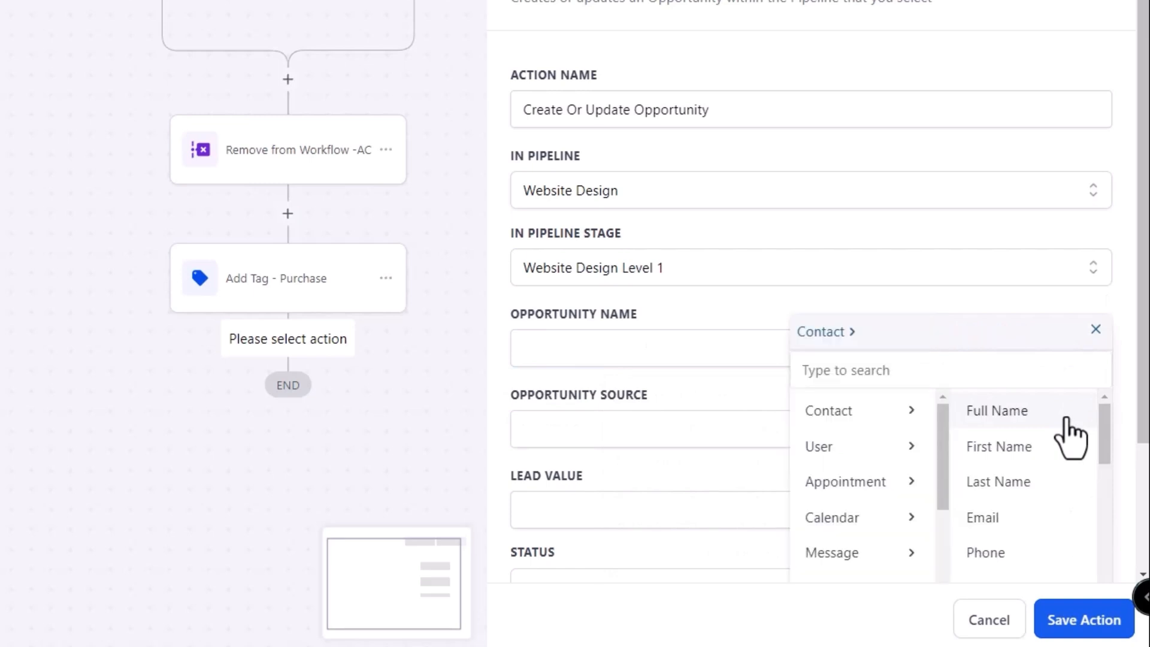
pyautogui.click(1058, 412)
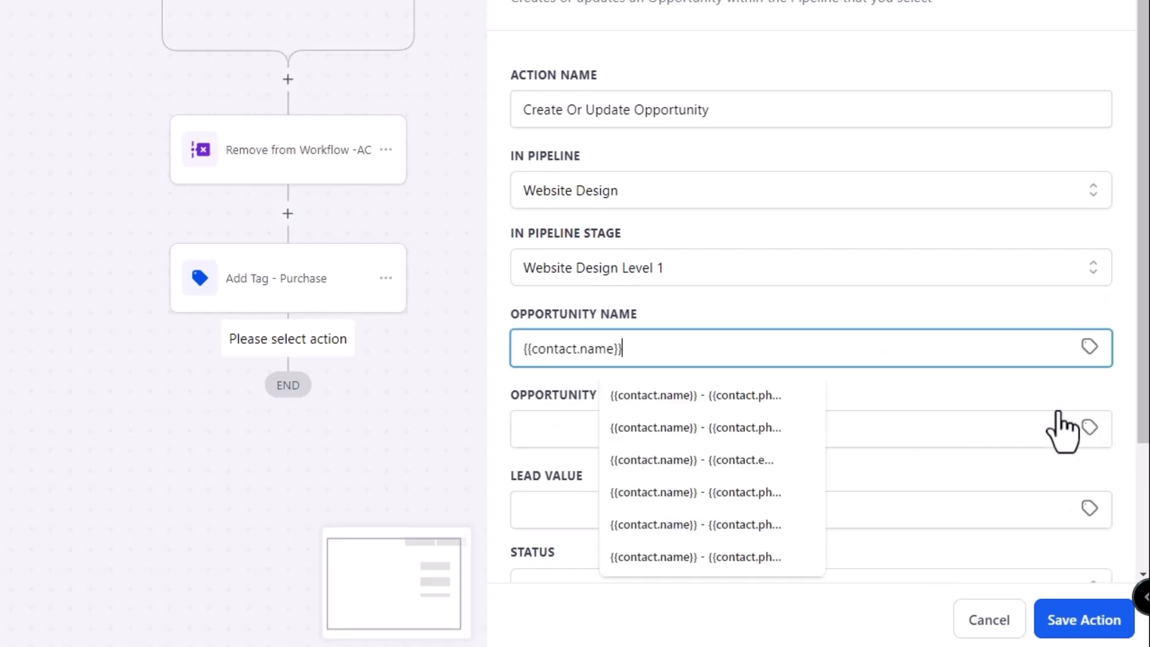
pyautogui.write('-')
pyautogui.click(1090, 348)
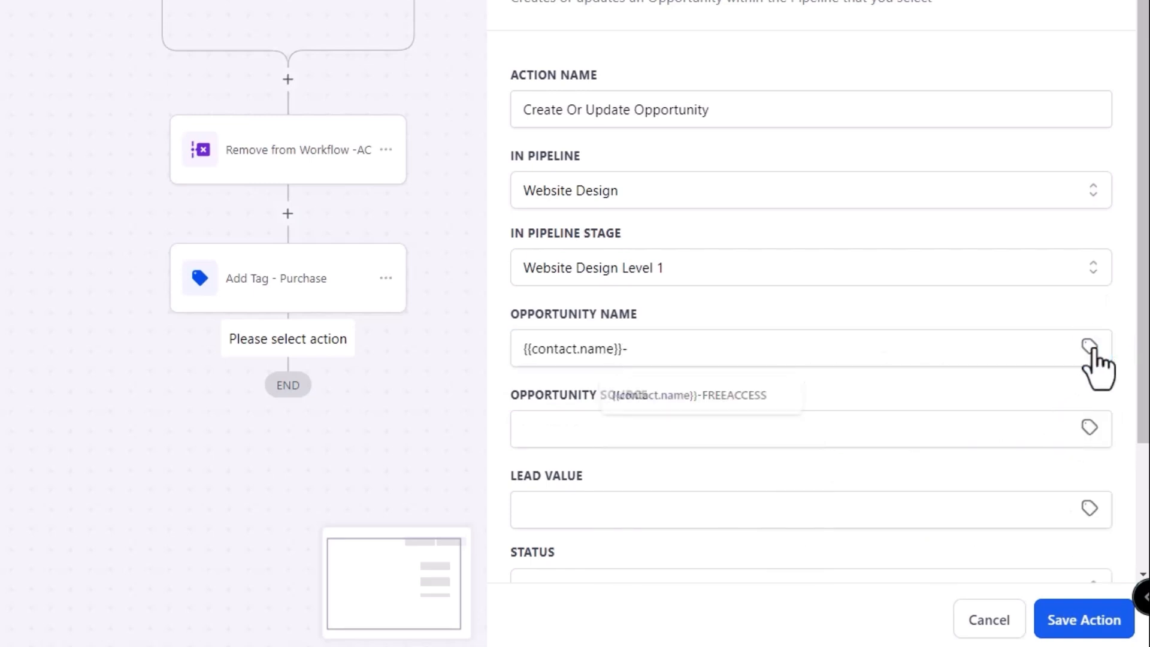
pyautogui.click(1019, 411)
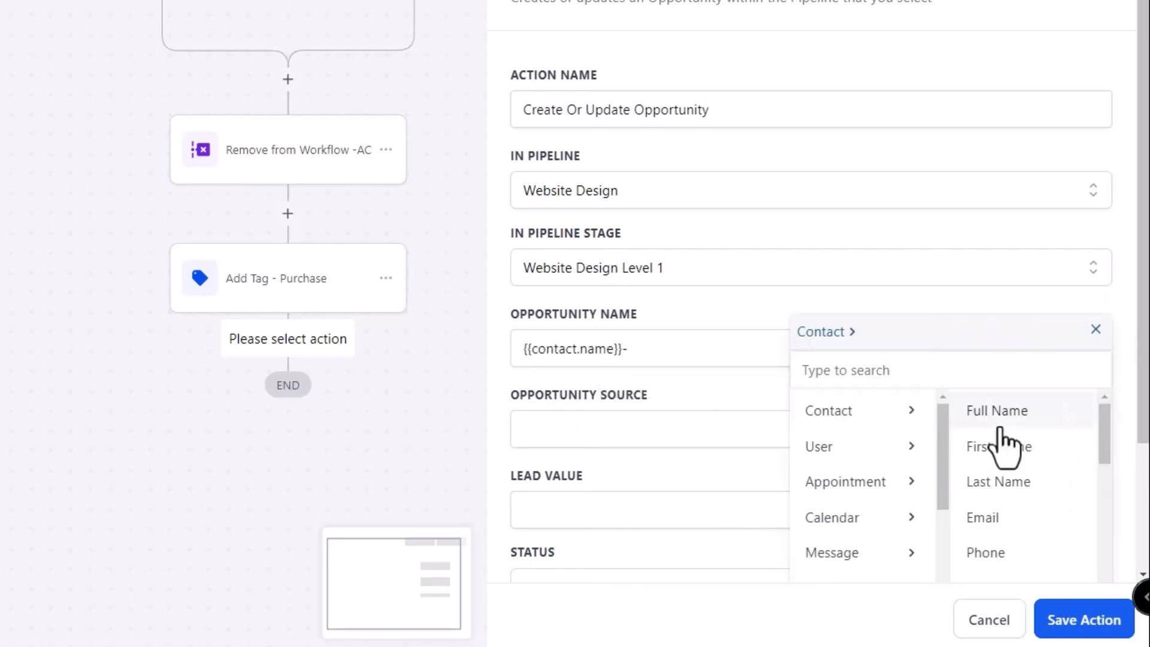
pyautogui.click(1005, 546)
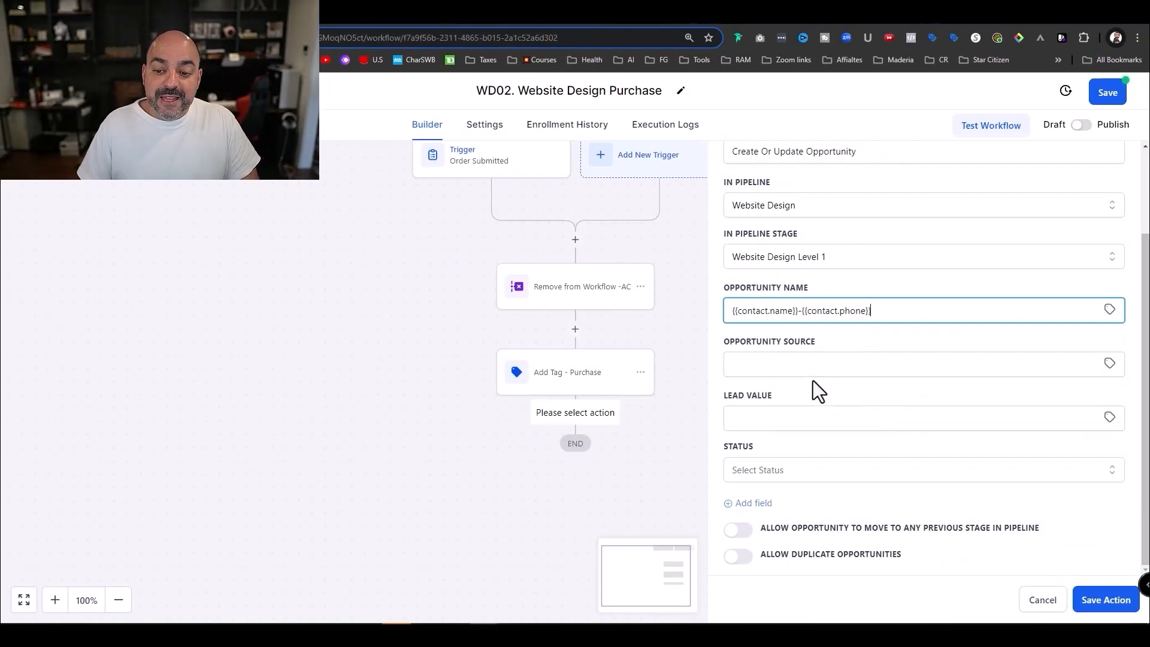
# - Set source to Website Design, lead value 2500 and status won, then save the action
pyautogui.click(812, 366)
pyautogui.write('Webs')
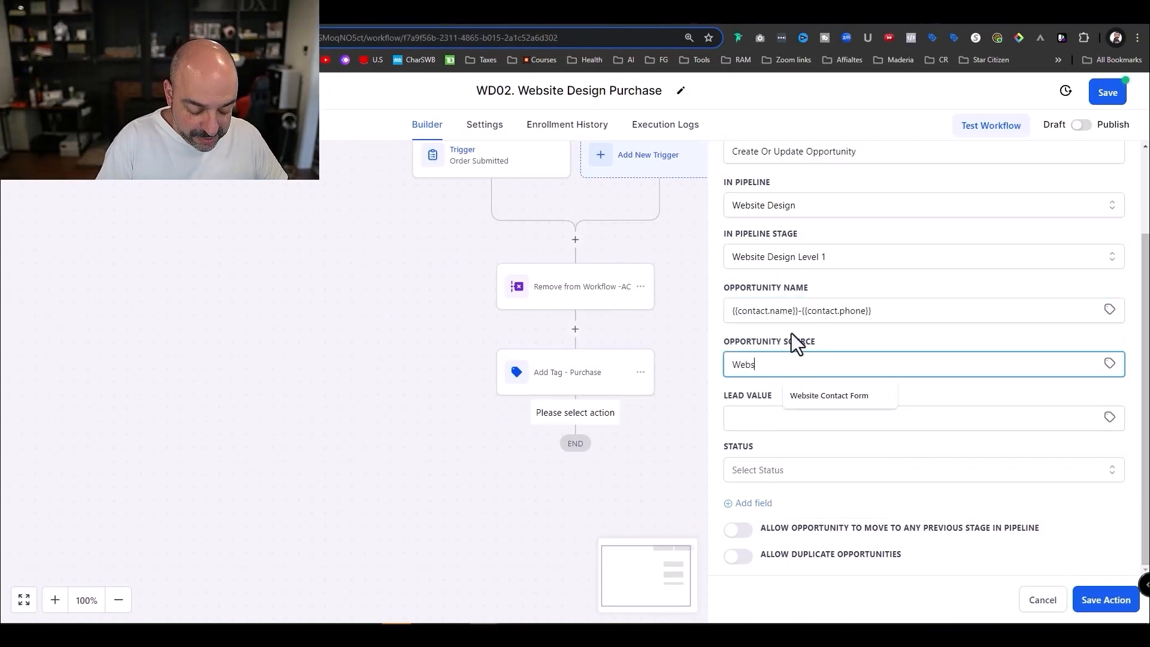
pyautogui.write('ite Design')
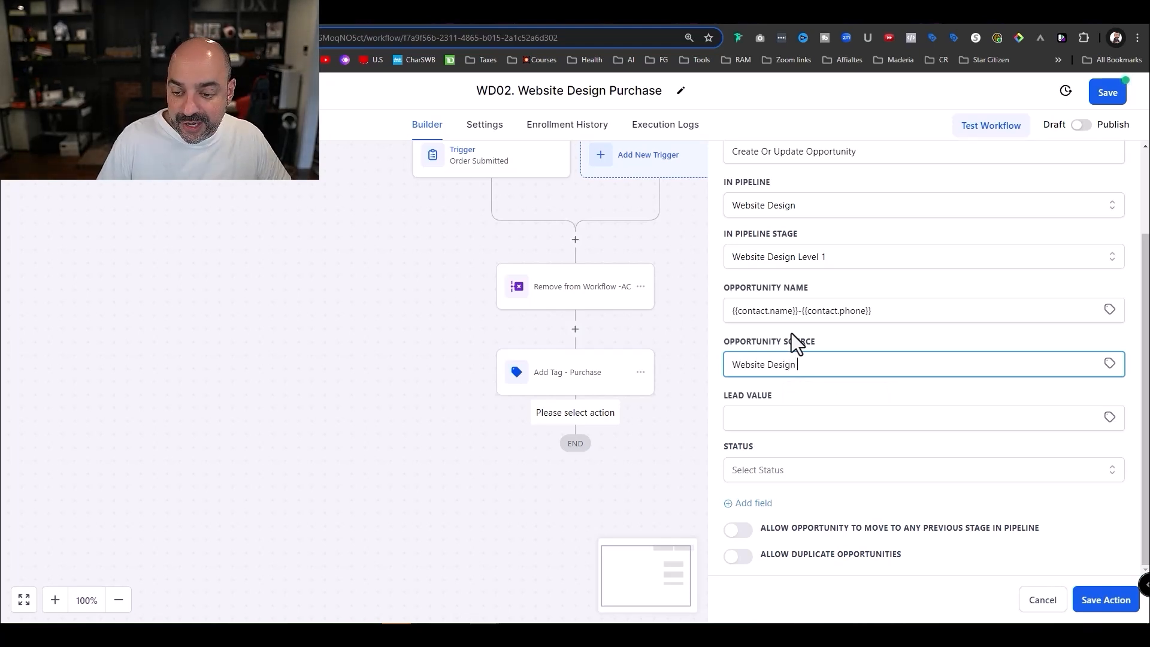
pyautogui.click(772, 426)
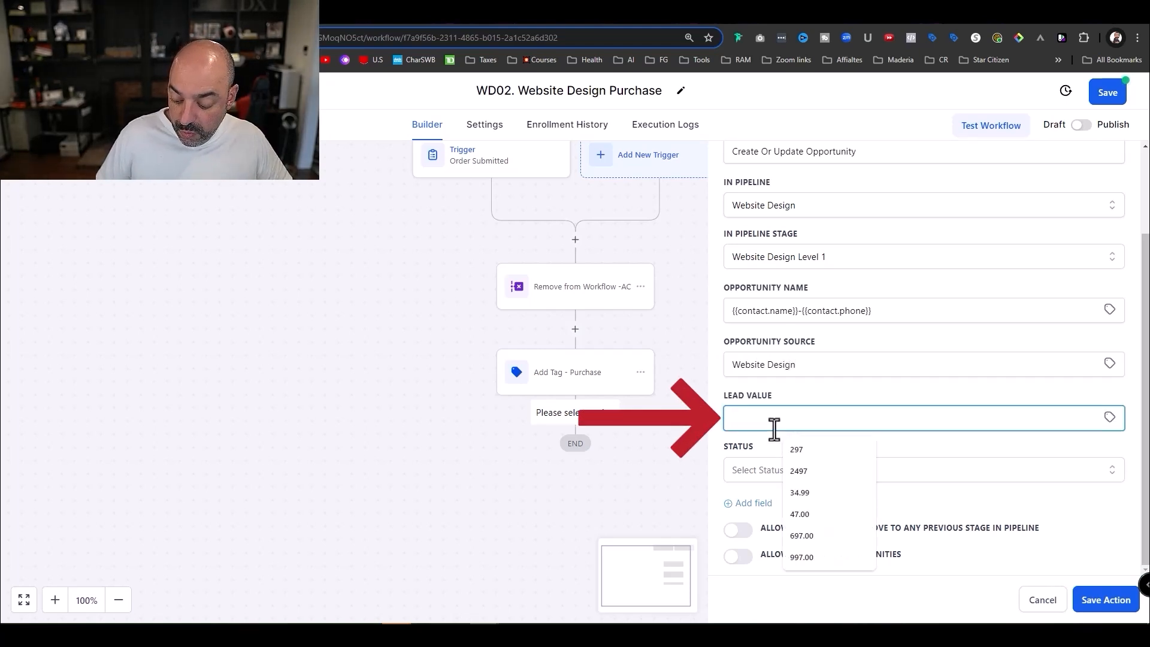
pyautogui.write('2500')
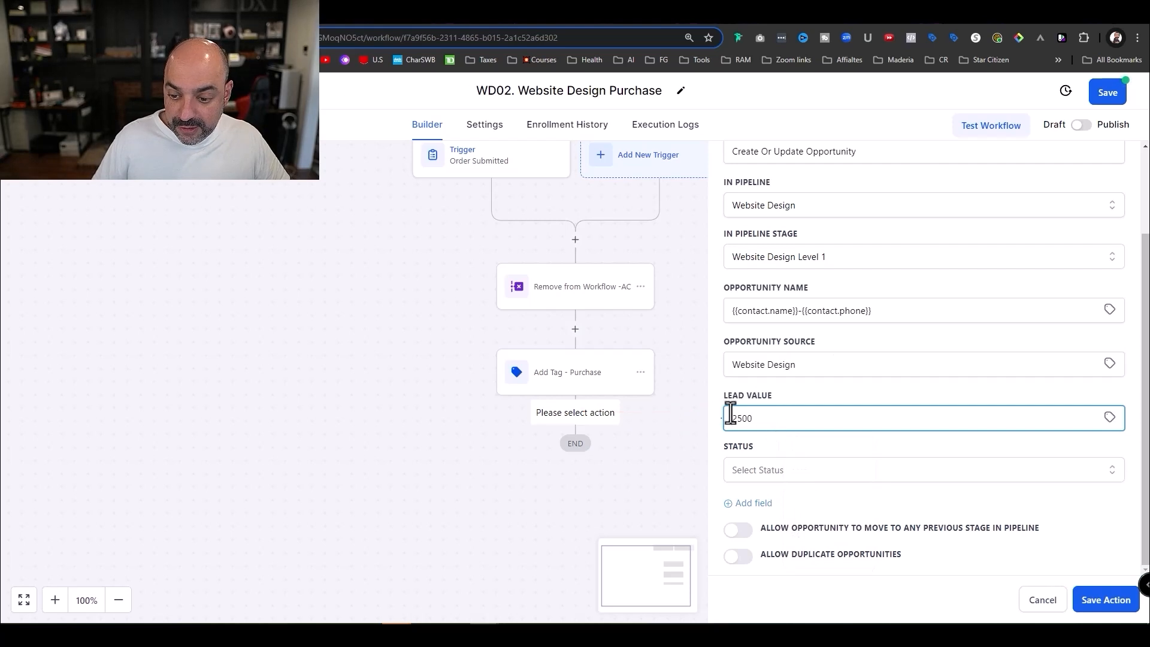
pyautogui.click(866, 469)
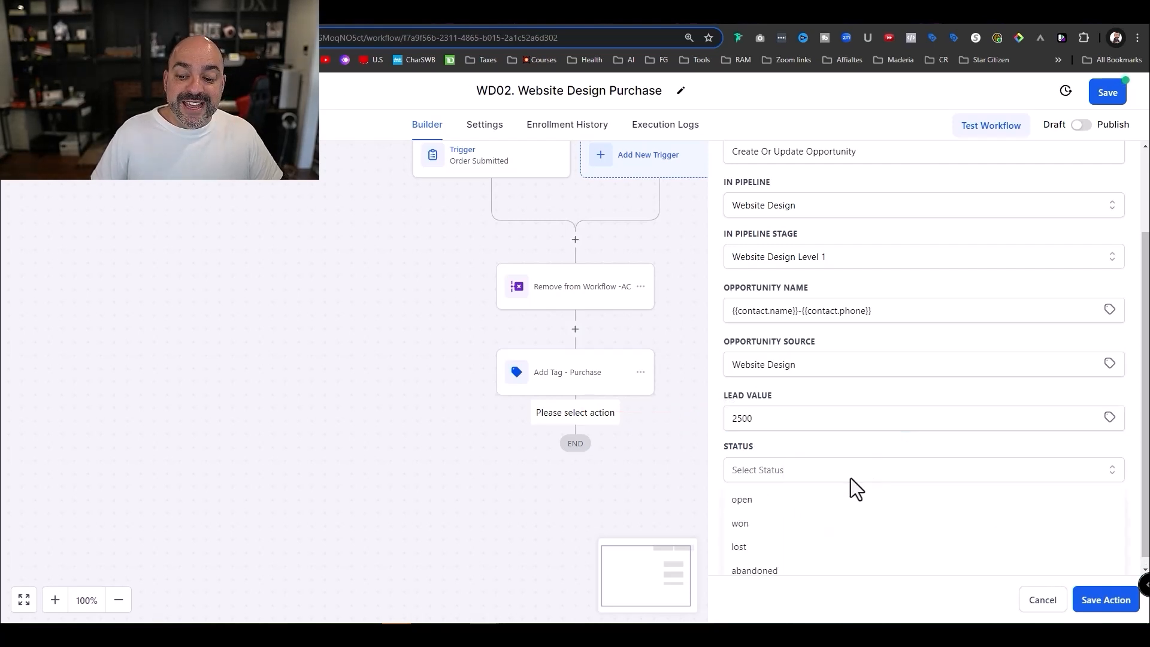
pyautogui.click(797, 523)
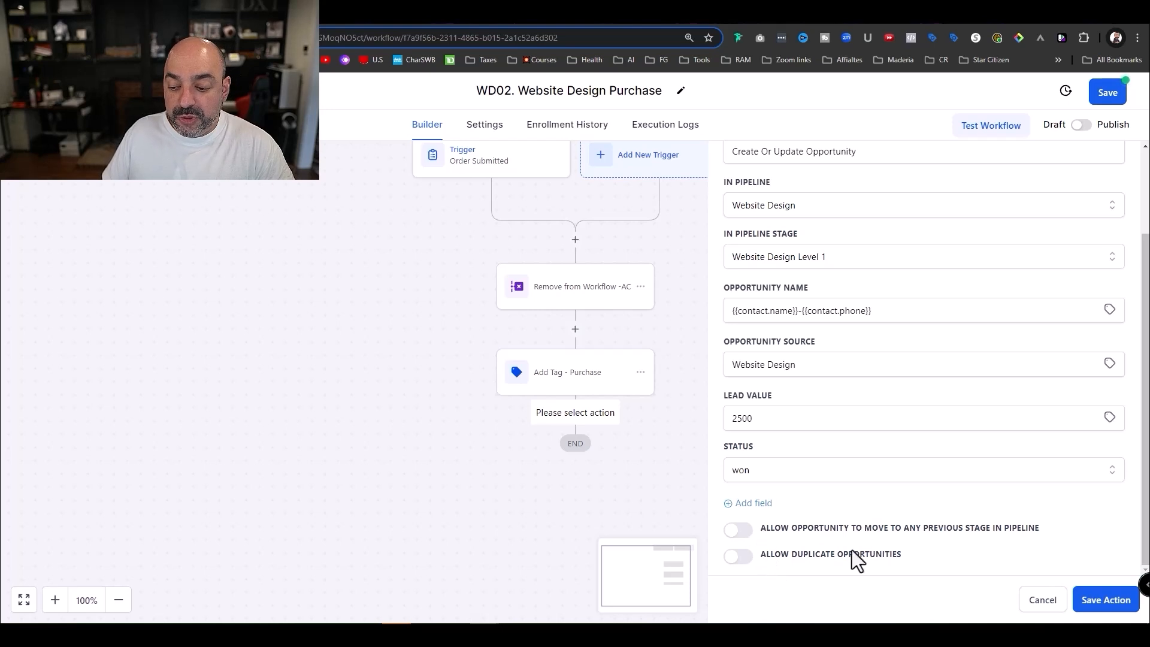
pyautogui.click(1100, 602)
# - Rename the step to 'Create Or Update Opportunity - Purchase'
pyautogui.scroll(-2, 796, 362)
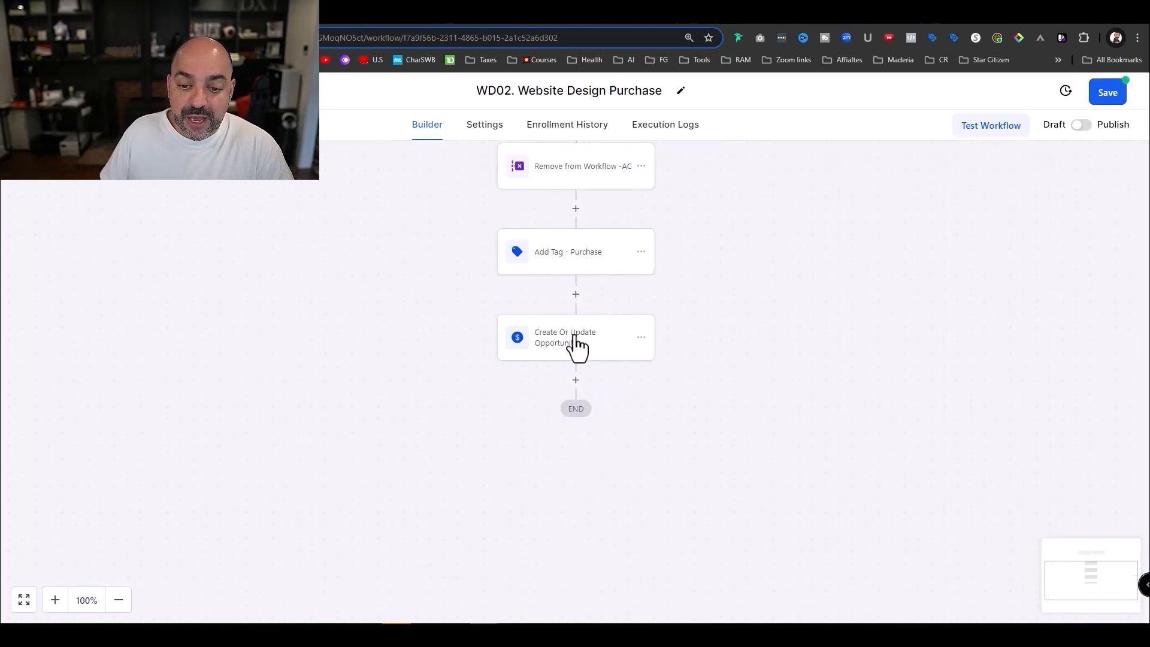
pyautogui.click(580, 346)
pyautogui.click(875, 259)
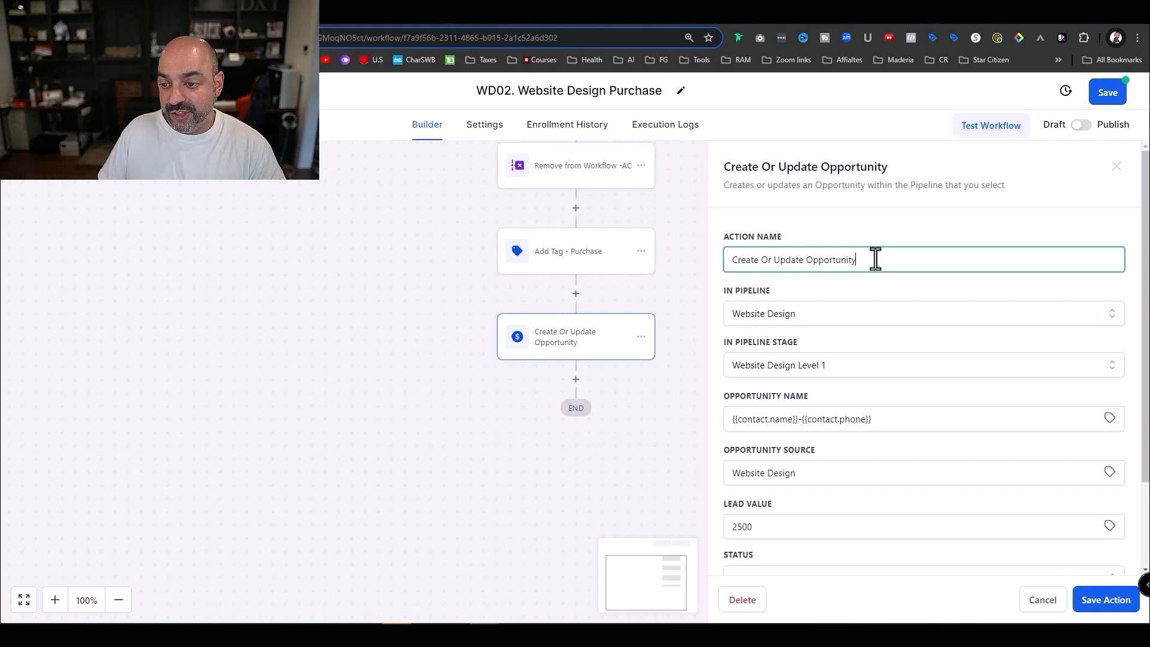
pyautogui.write('- P')
pyautogui.write('urchase')
pyautogui.click(1106, 600)
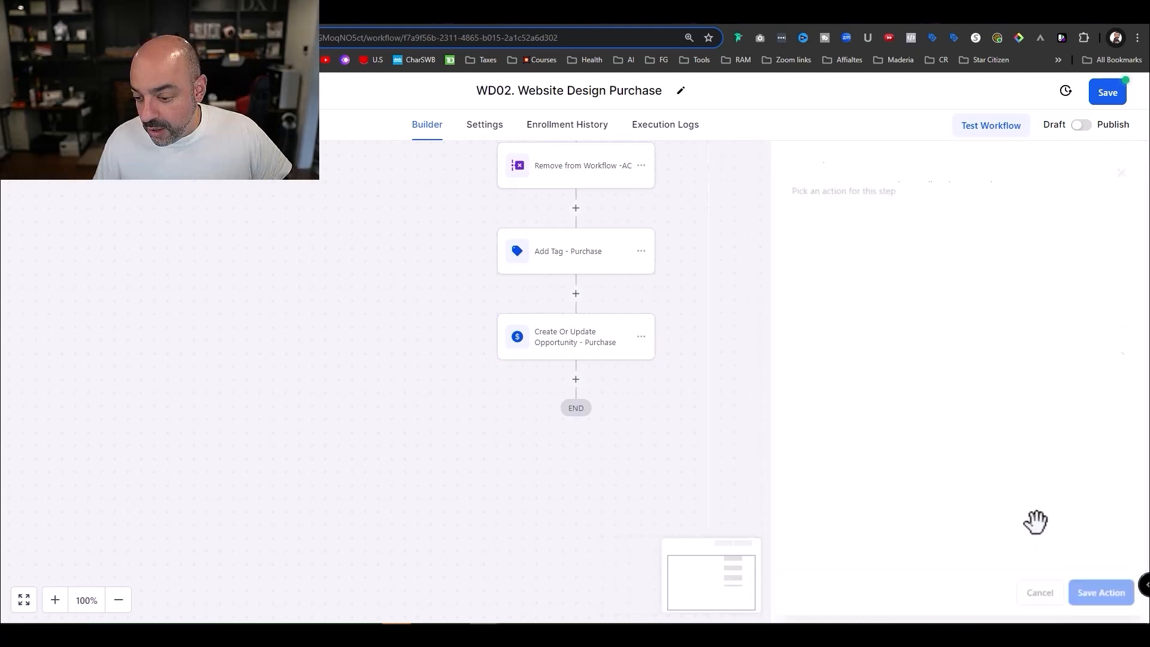
pyautogui.scroll(-2, 627, 292)
# - Add a Math Operation step that adds 2500 to Total Customer Purchase
pyautogui.click(575, 261)
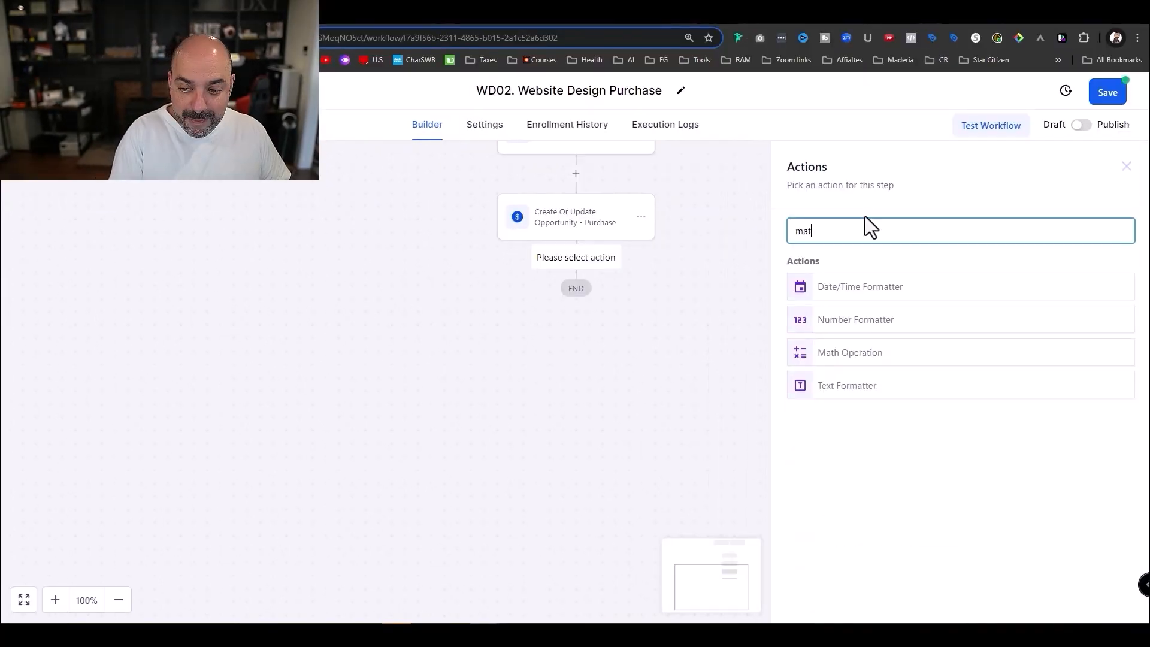
pyautogui.write('h')
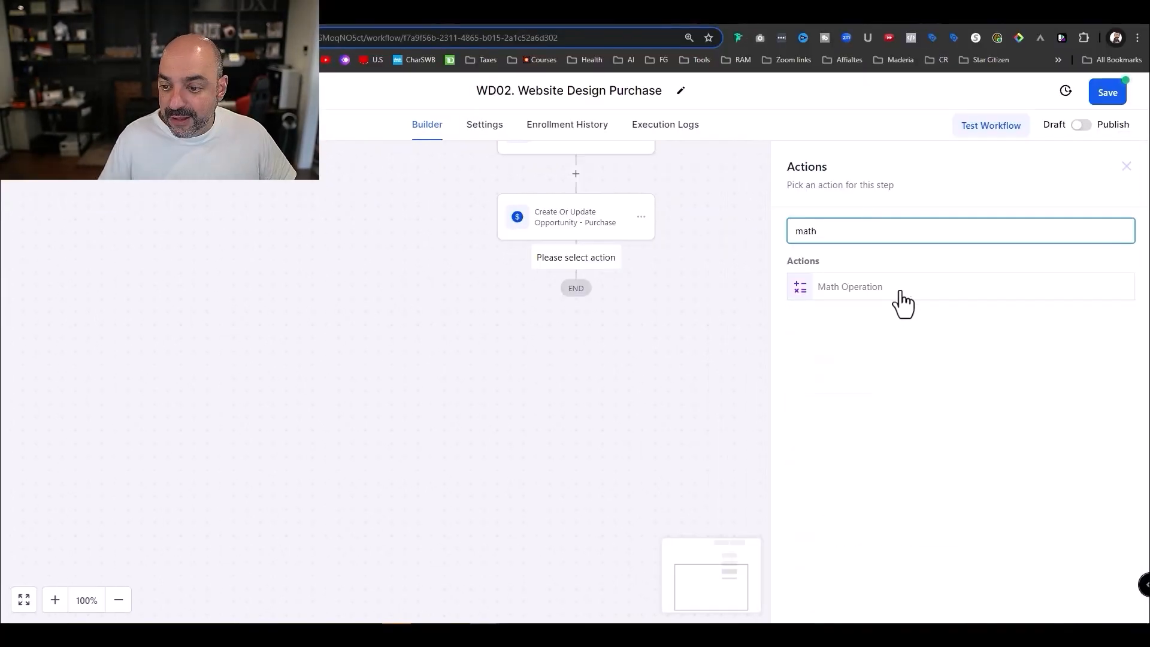
pyautogui.click(901, 291)
pyautogui.click(938, 315)
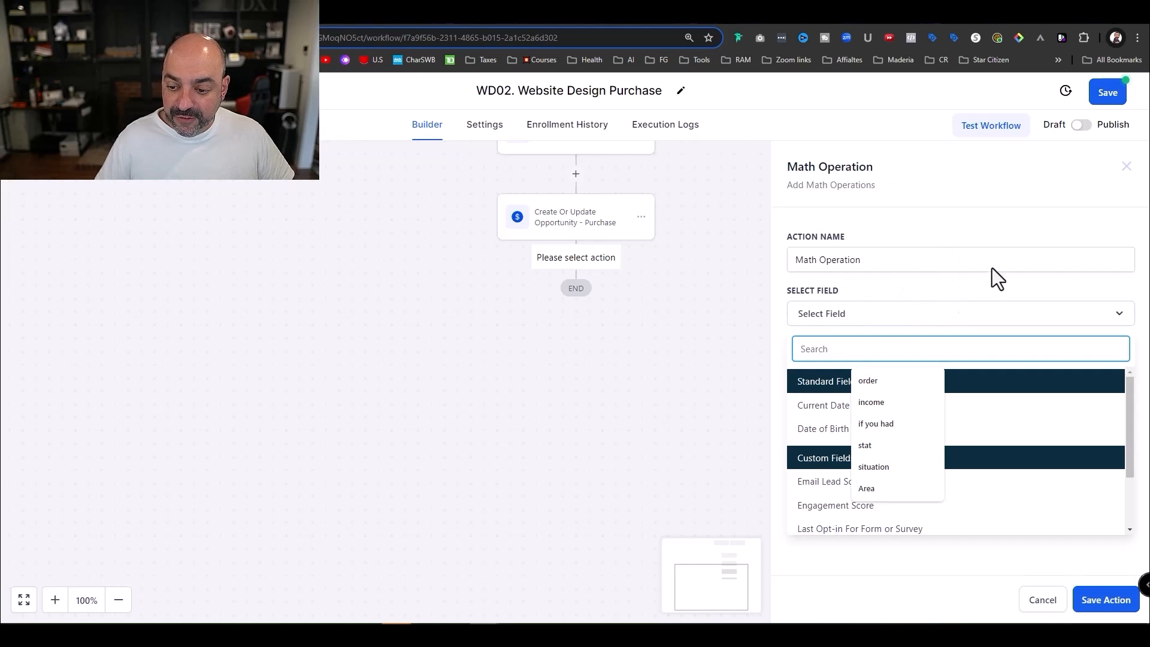
pyautogui.write('tit')
pyautogui.press('BackSpace')
pyautogui.press('BackSpace')
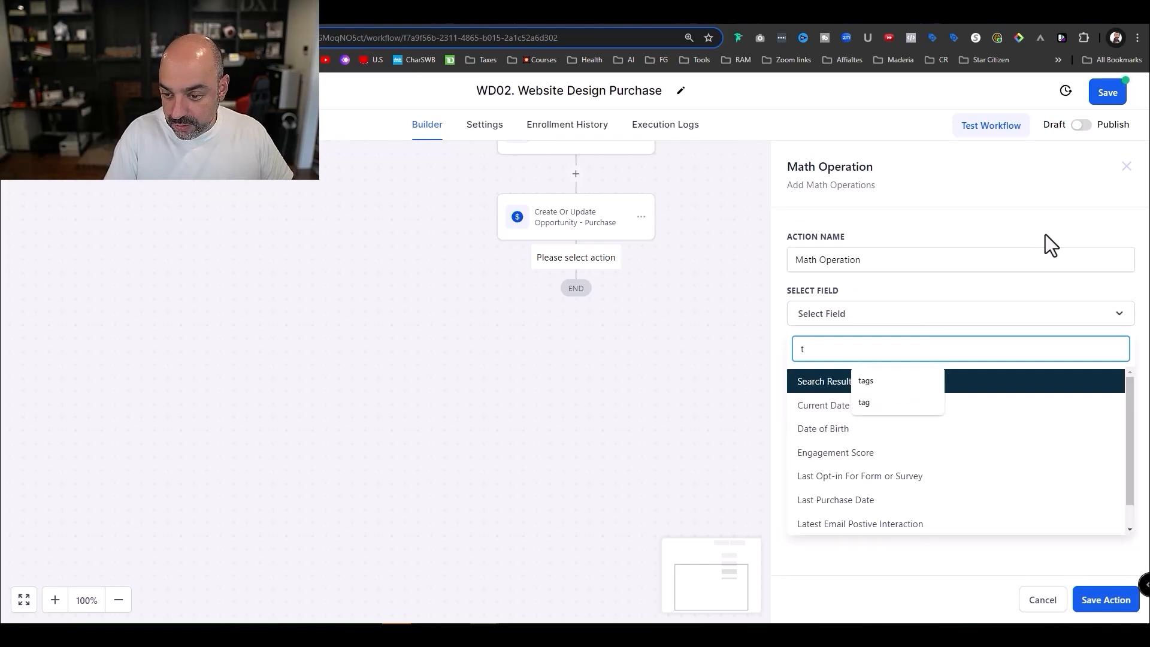
pyautogui.write('otal')
pyautogui.click(915, 404)
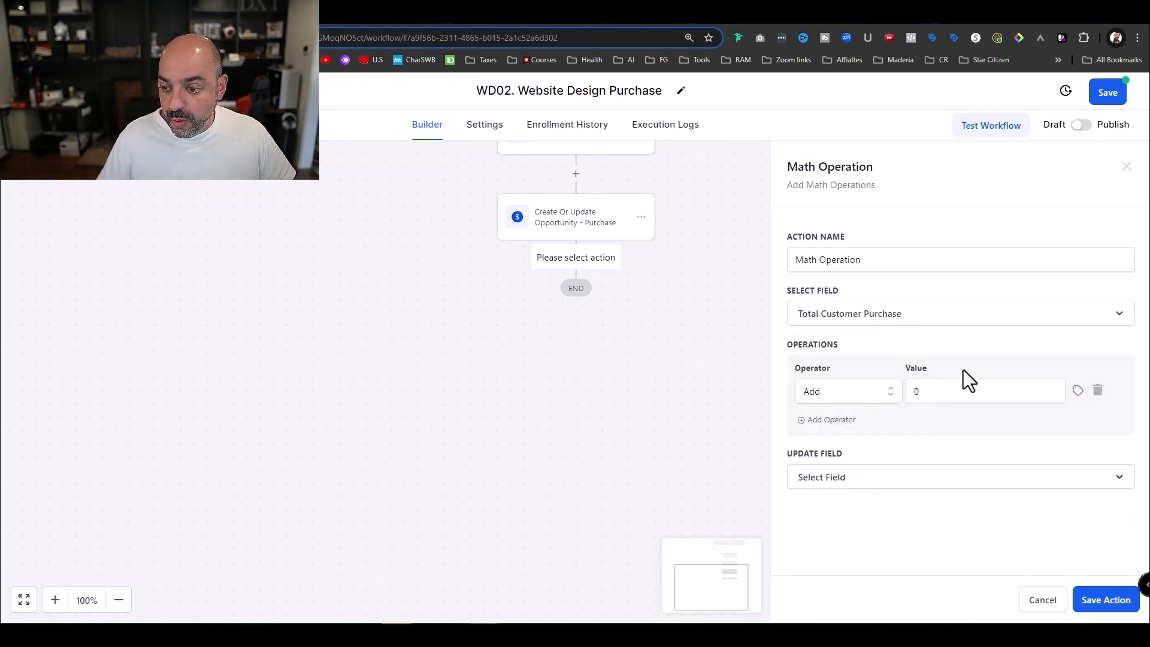
pyautogui.doubleClick(934, 391)
pyautogui.write('2500')
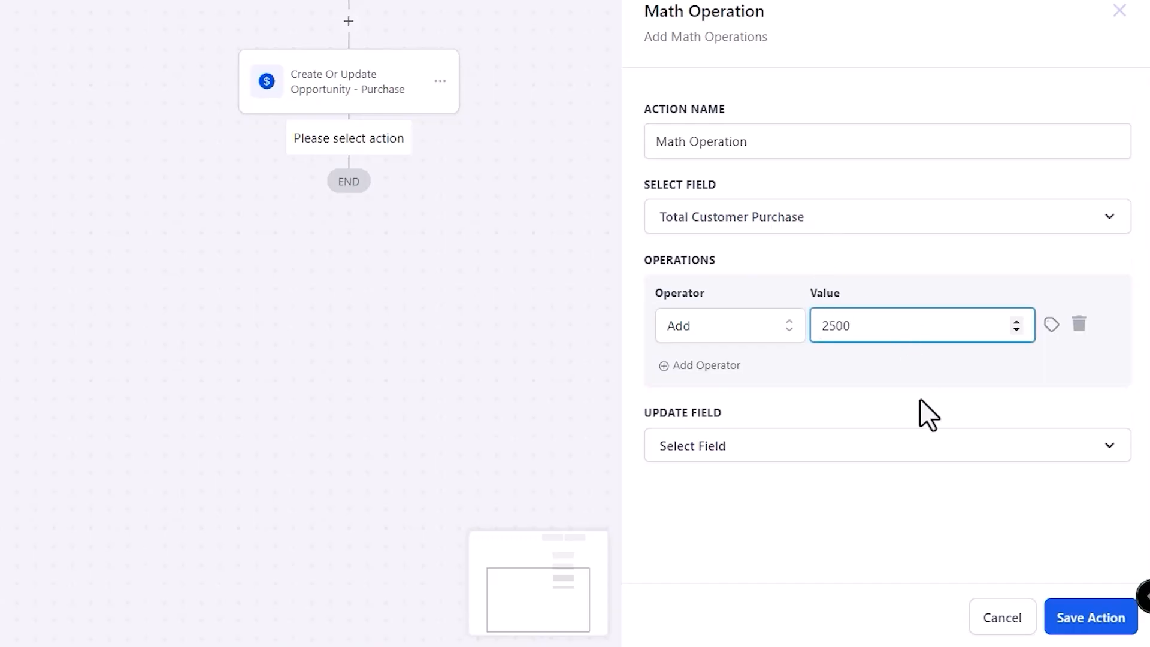
# - Store the math result back in Total Customer Purchase and save the step
pyautogui.click(909, 445)
pyautogui.scroll(-3, 1007, 185)
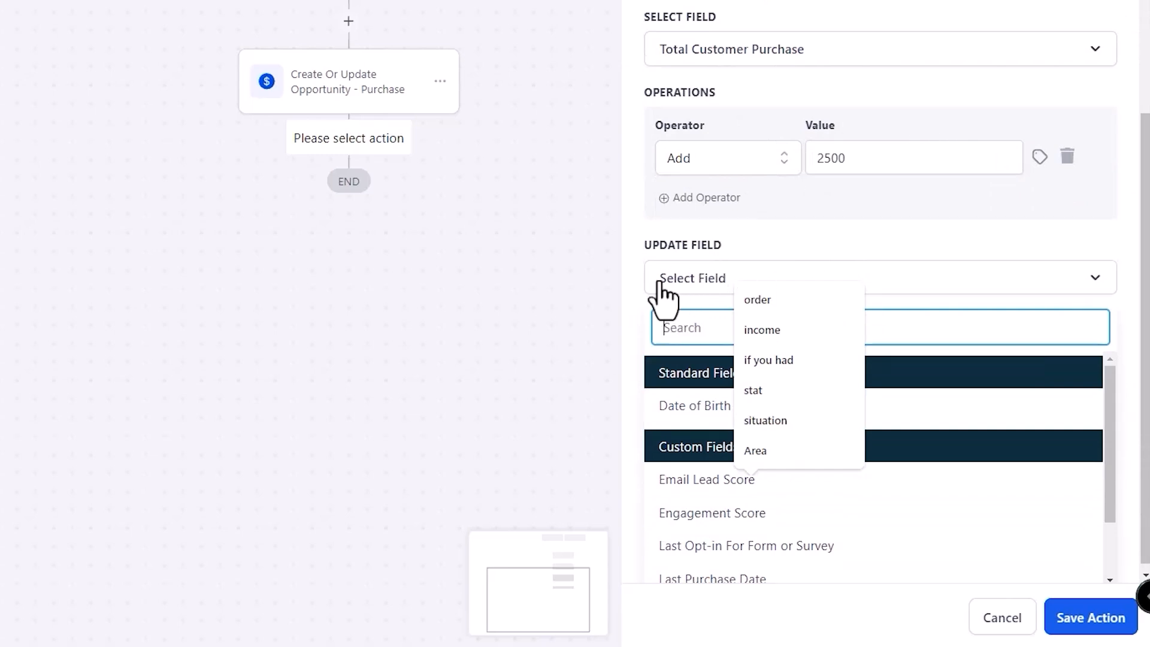
pyautogui.write('toal')
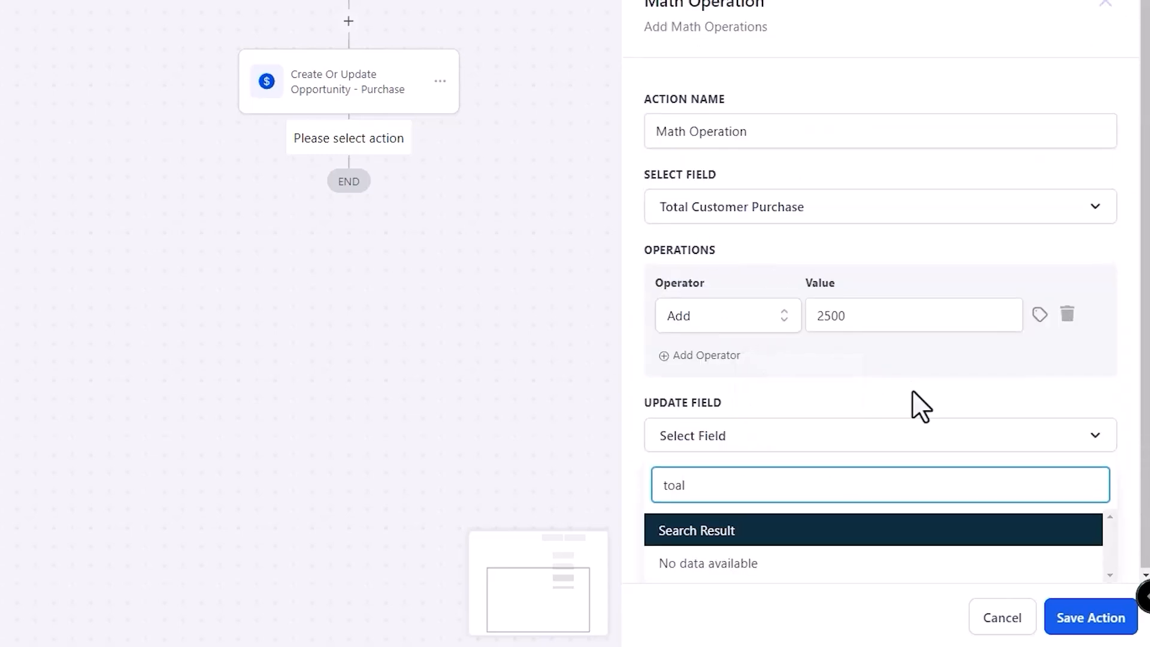
pyautogui.press('BackSpace')
pyautogui.press('BackSpace')
pyautogui.write('ta')
pyautogui.click(853, 567)
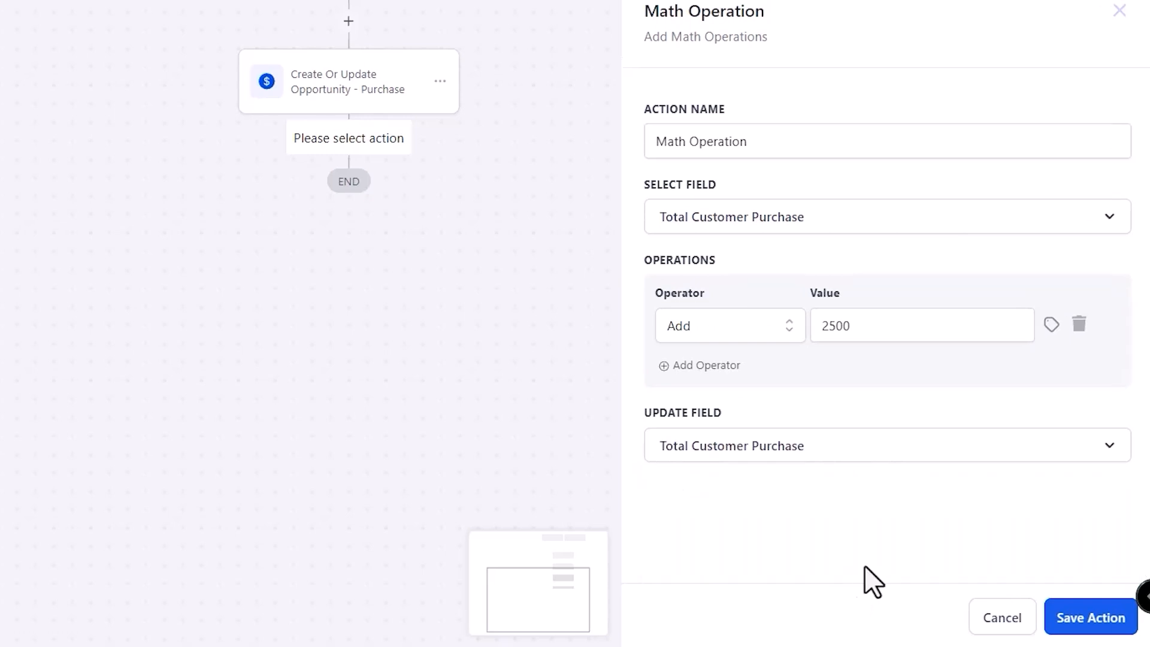
pyautogui.click(1111, 606)
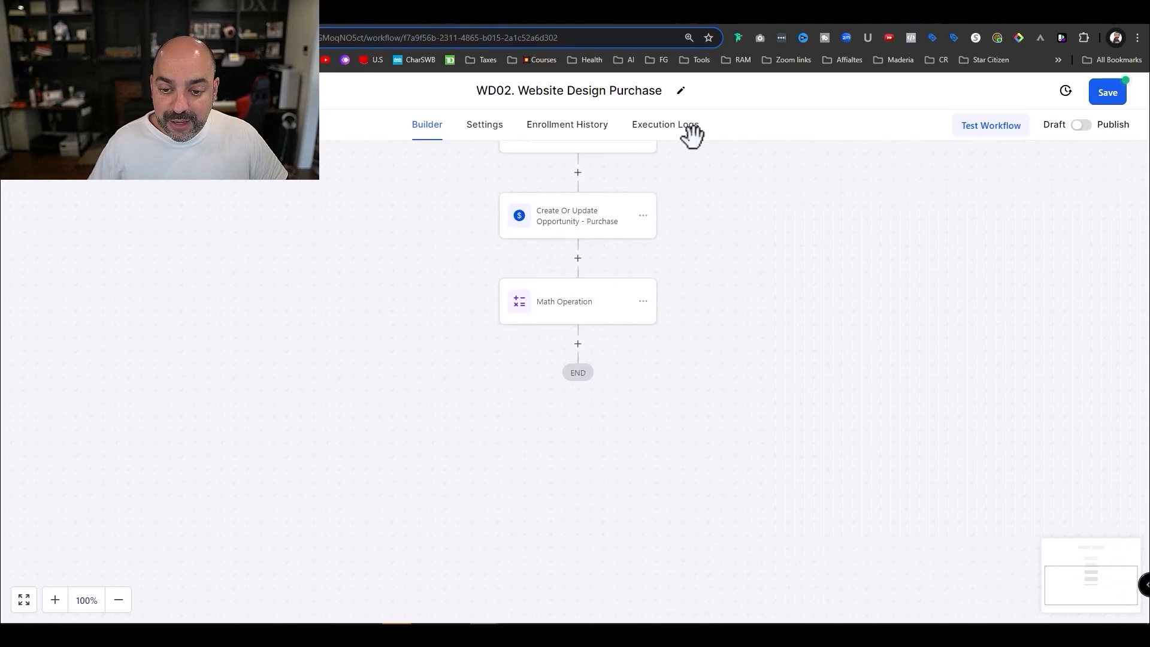
# - Rename the step to 'Math Operation + Add Value to Purchase'
pyautogui.click(577, 312)
pyautogui.click(887, 261)
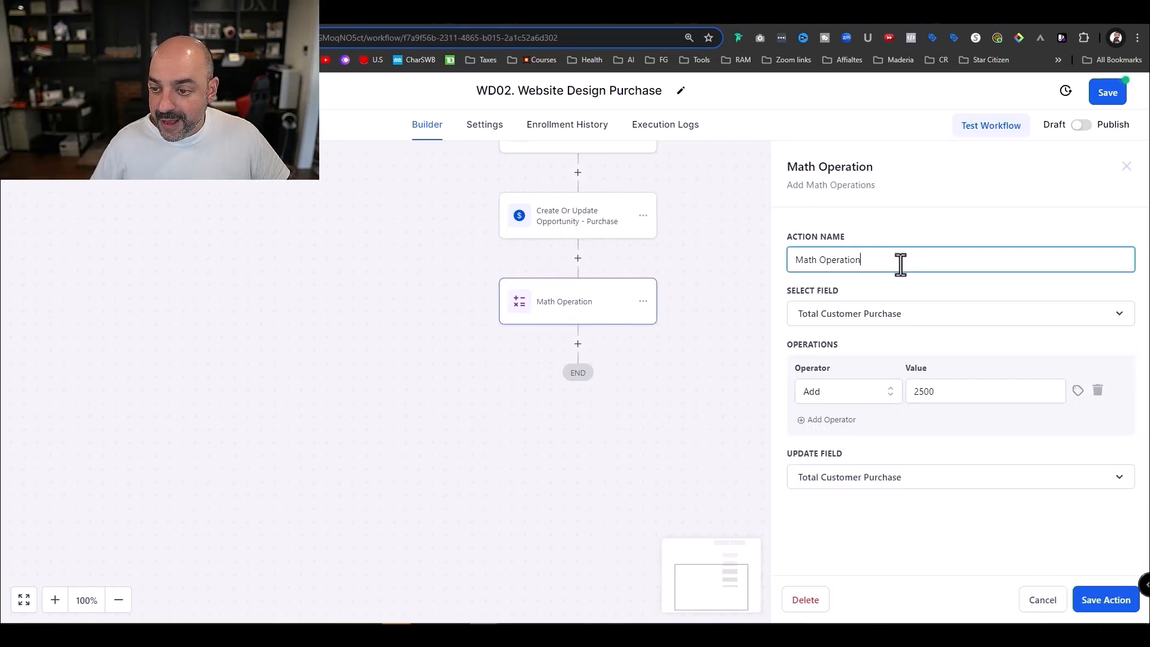
pyautogui.write('+ Add Value to Purchase')
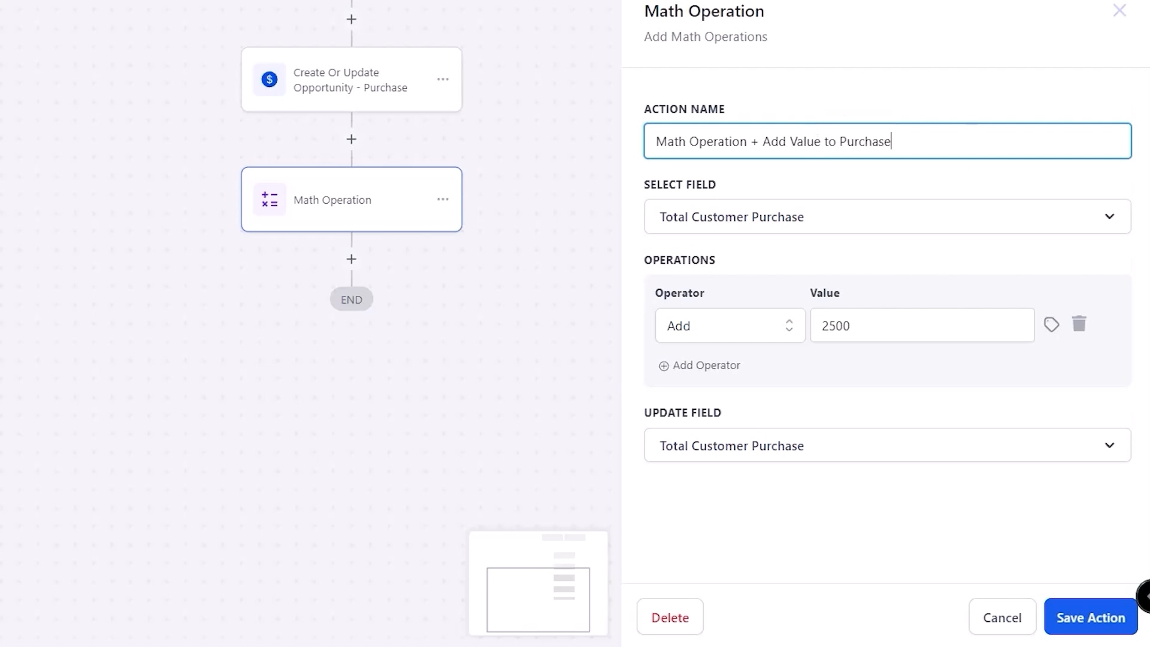
pyautogui.click(1091, 617)
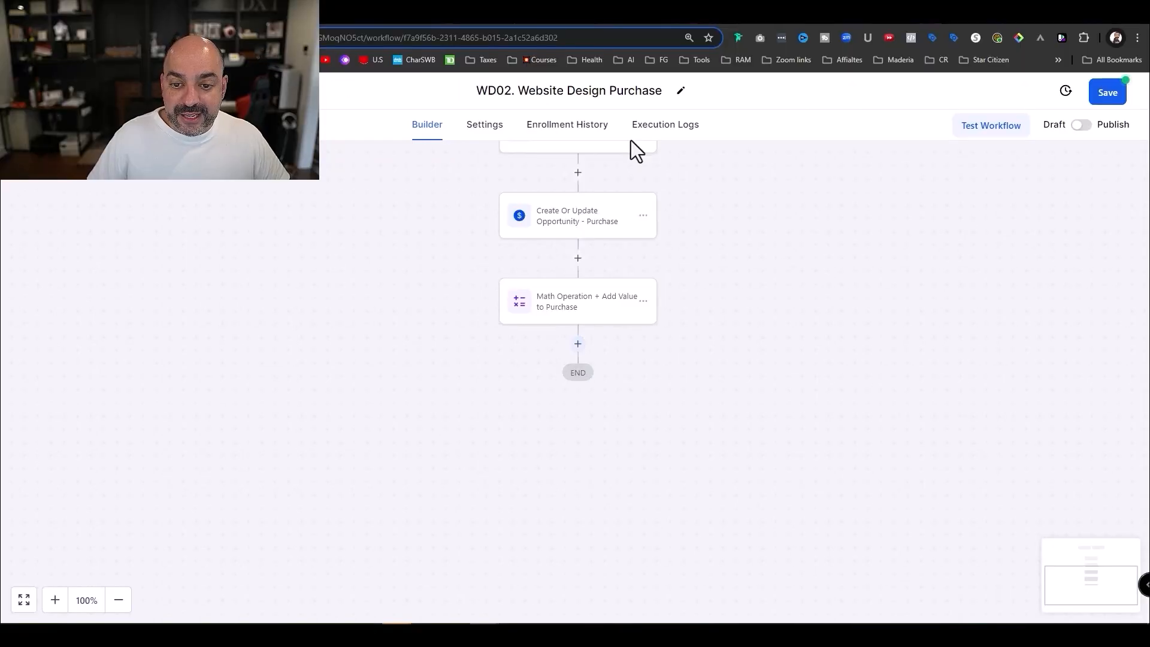
pyautogui.scroll(4, 611, 329)
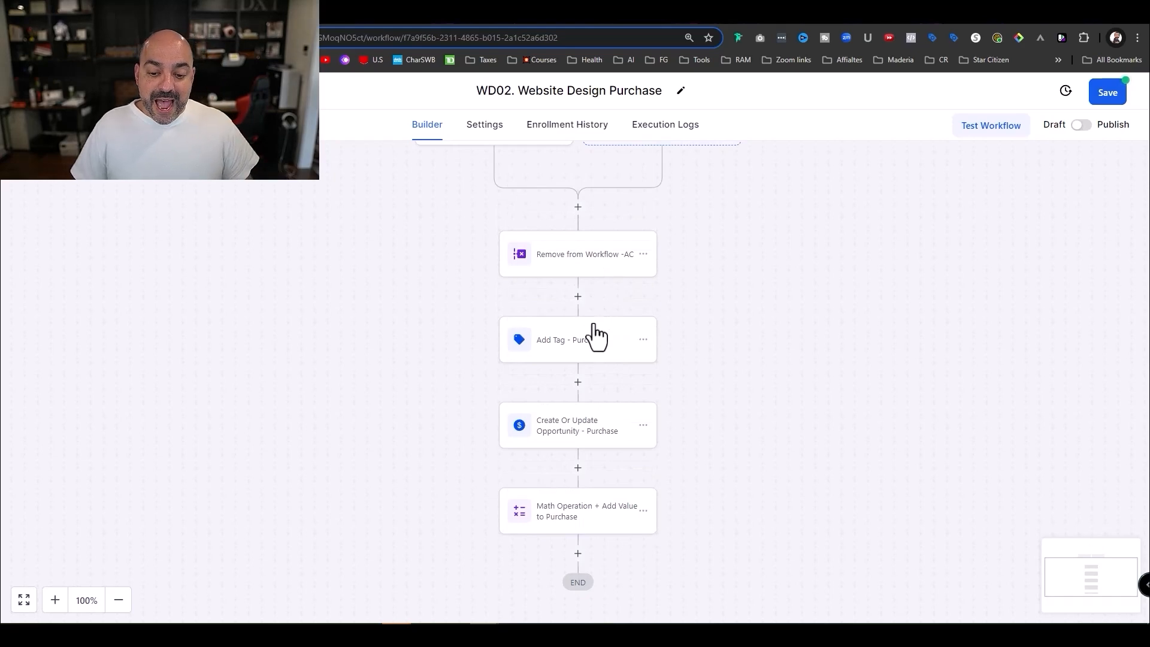
pyautogui.scroll(-2, 616, 331)
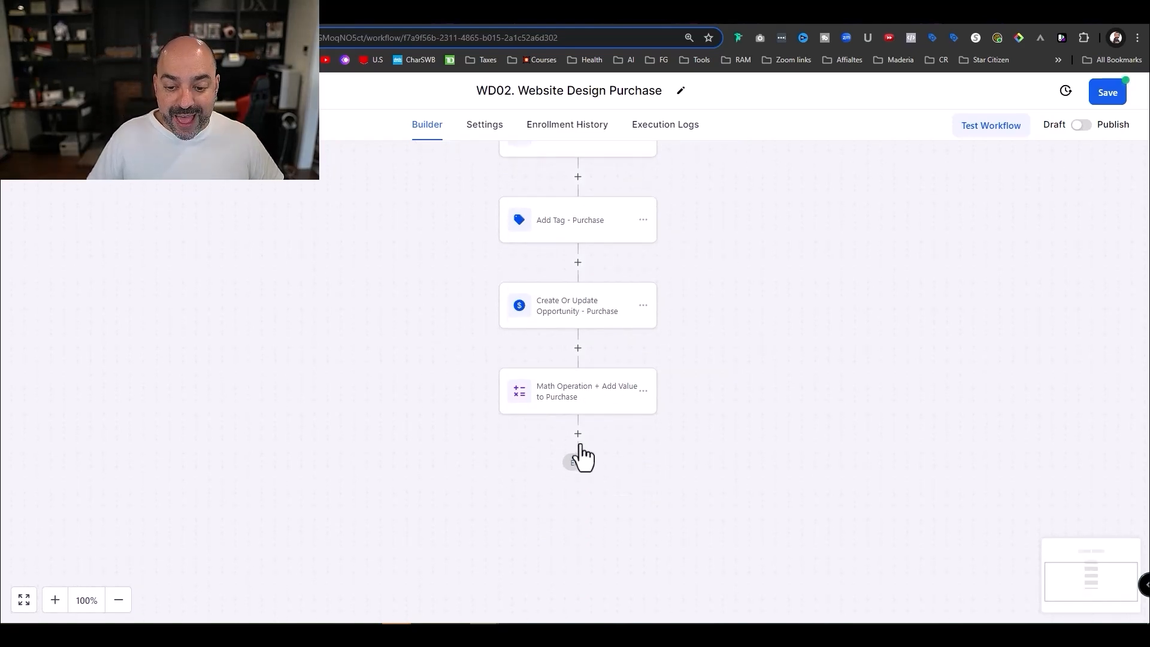
# - Add a Send Email step and begin a new ChatGPT prompt for its content
pyautogui.click(578, 434)
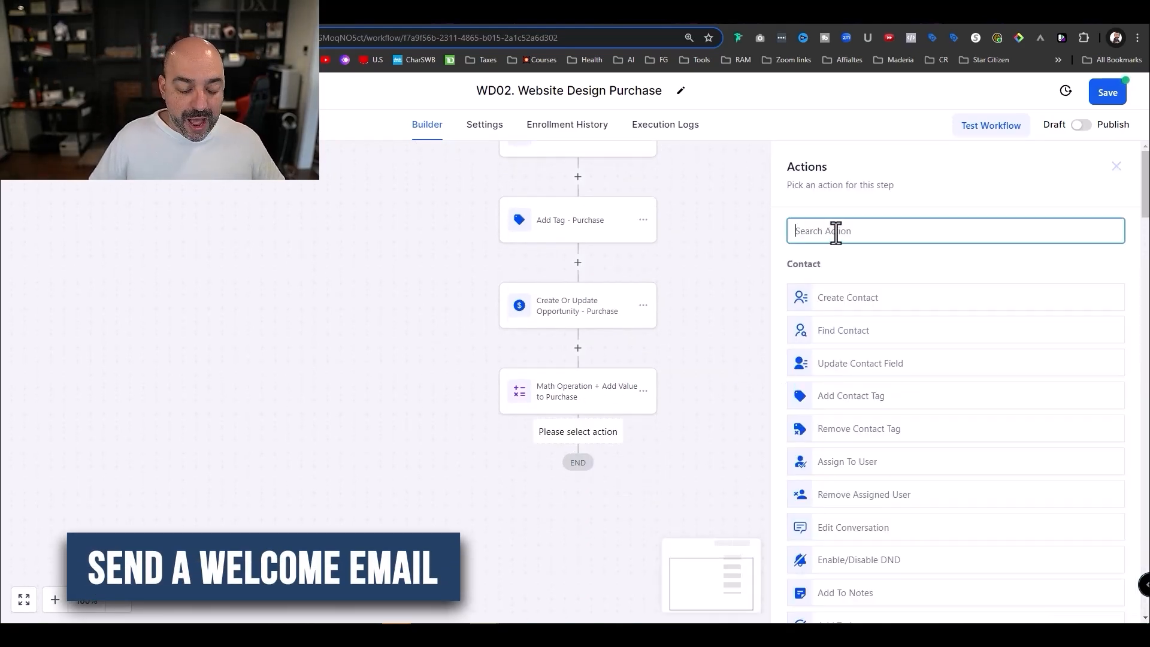
pyautogui.write('email')
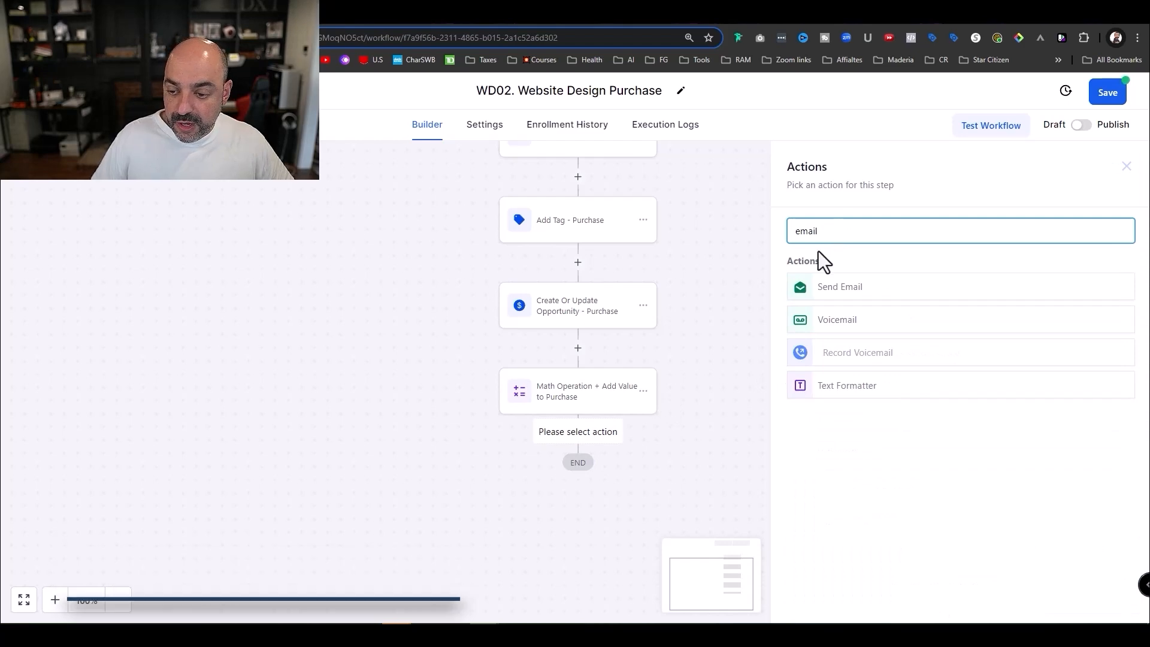
pyautogui.click(869, 289)
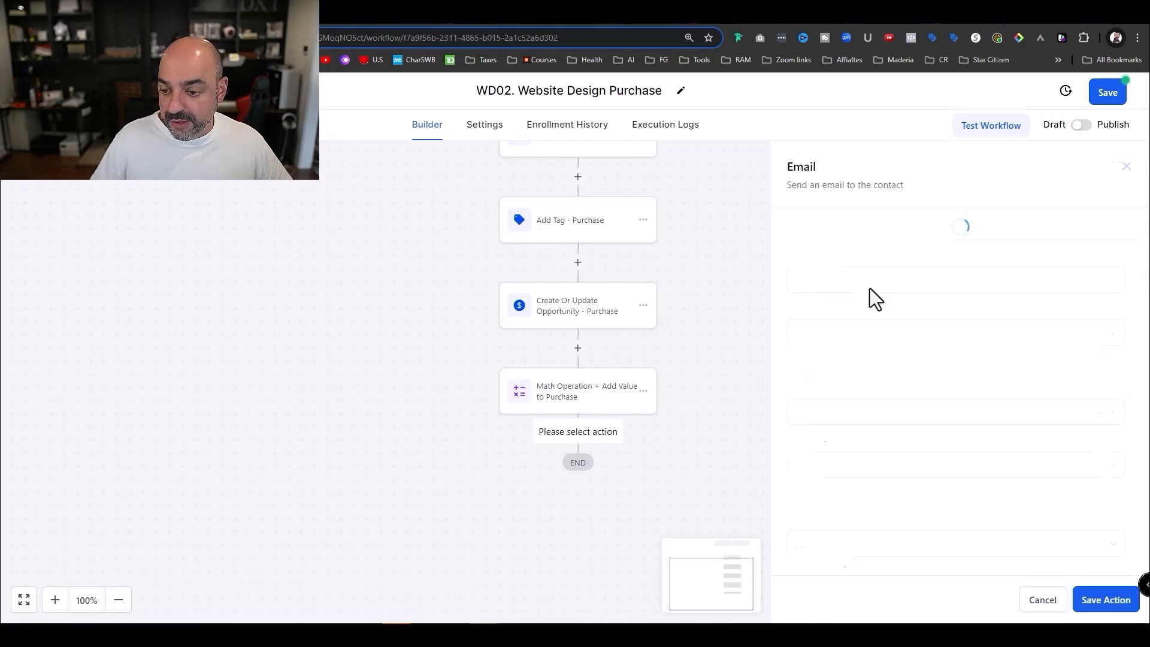
pyautogui.click(386, 14)
pyautogui.click(541, 579)
# - Request a post-purchase welcome email with next steps from ChatGPT and select its subject line
pyautogui.write('ok')
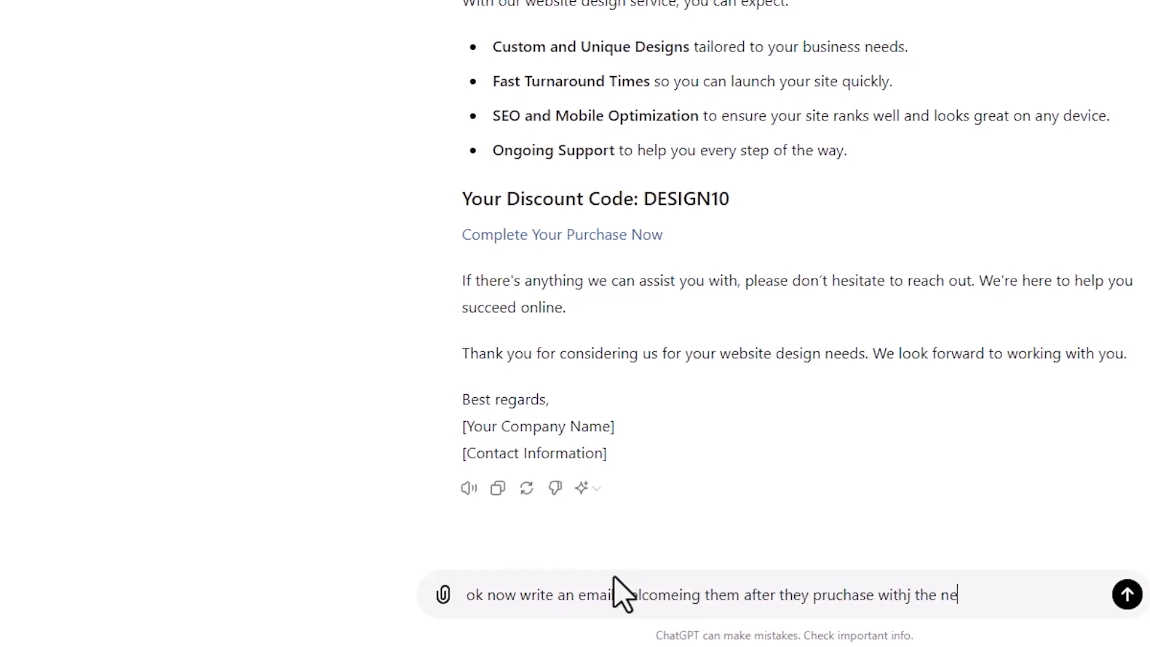
pyautogui.write('steps')
pyautogui.press('Return')
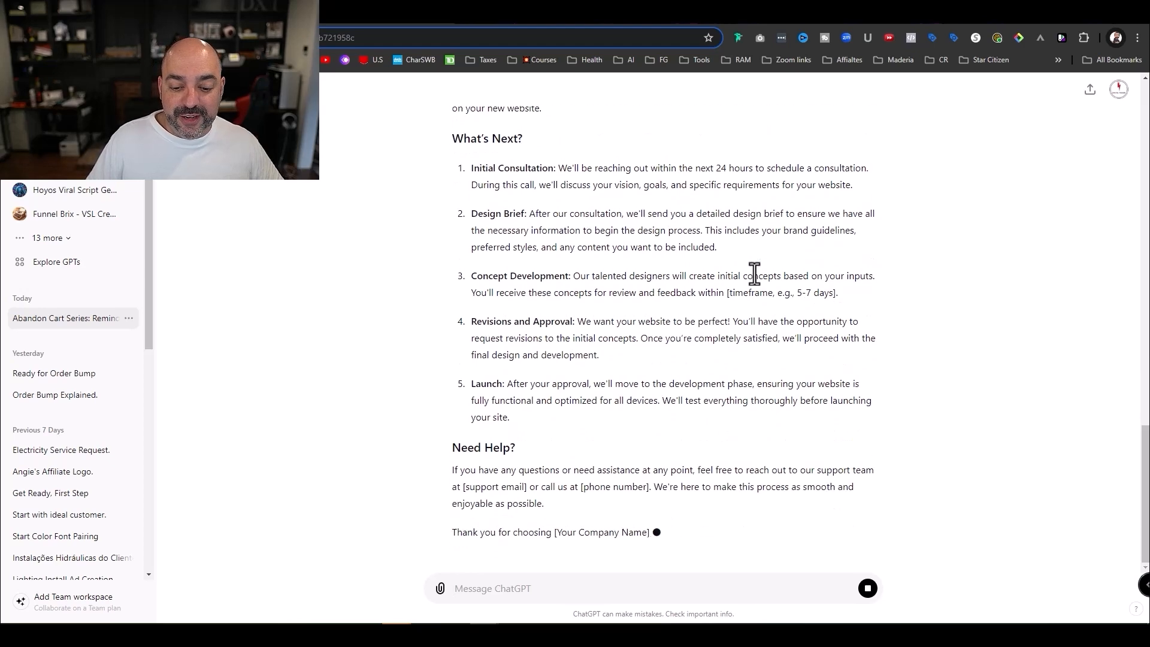
pyautogui.scroll(6, 689, 390)
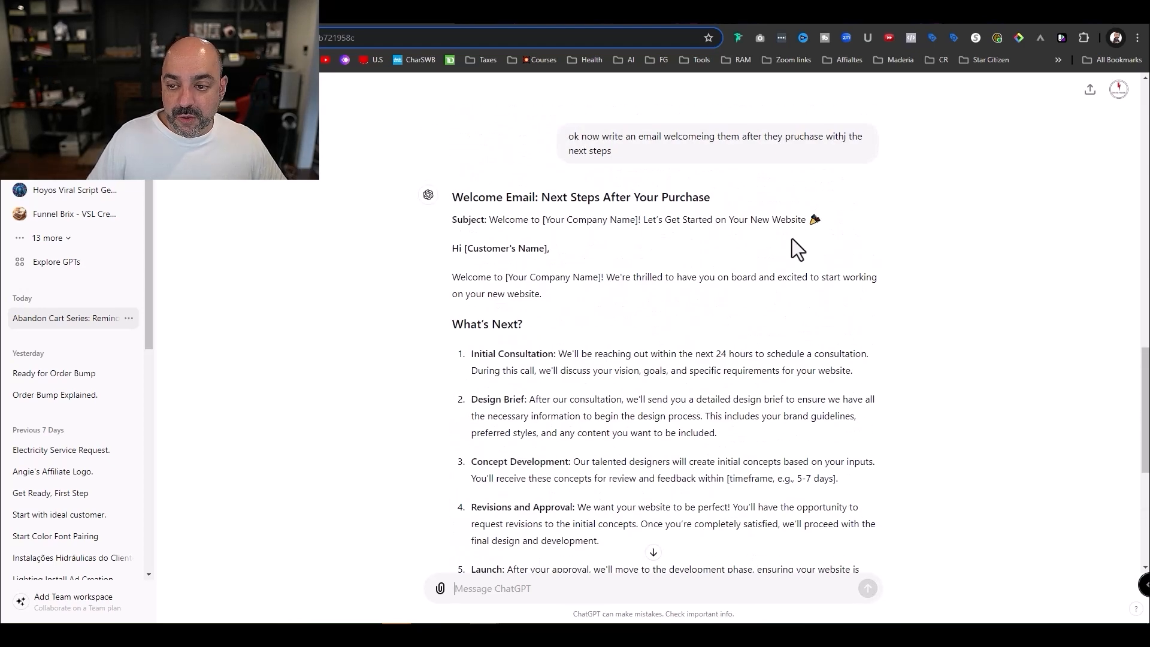
pyautogui.moveTo(824, 219); pyautogui.dragTo(492, 227)
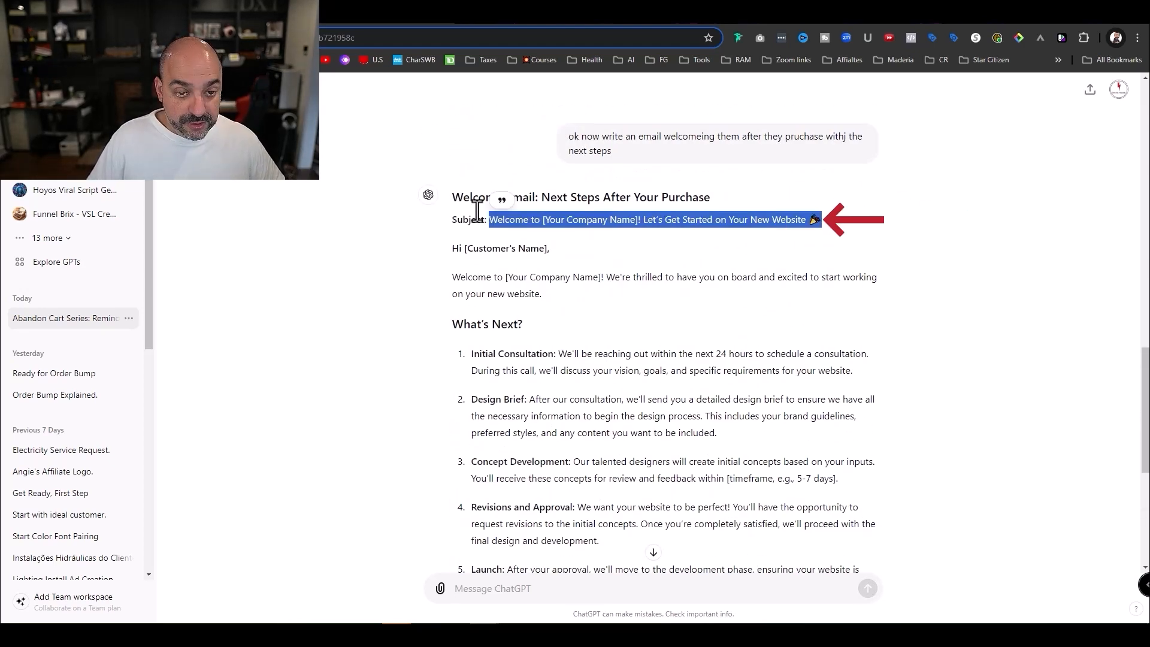
# - Set the email subject to 'Welcome to Funnels Are Us!', replacing the company placeholder
pyautogui.click(252, 13)
pyautogui.click(863, 465)
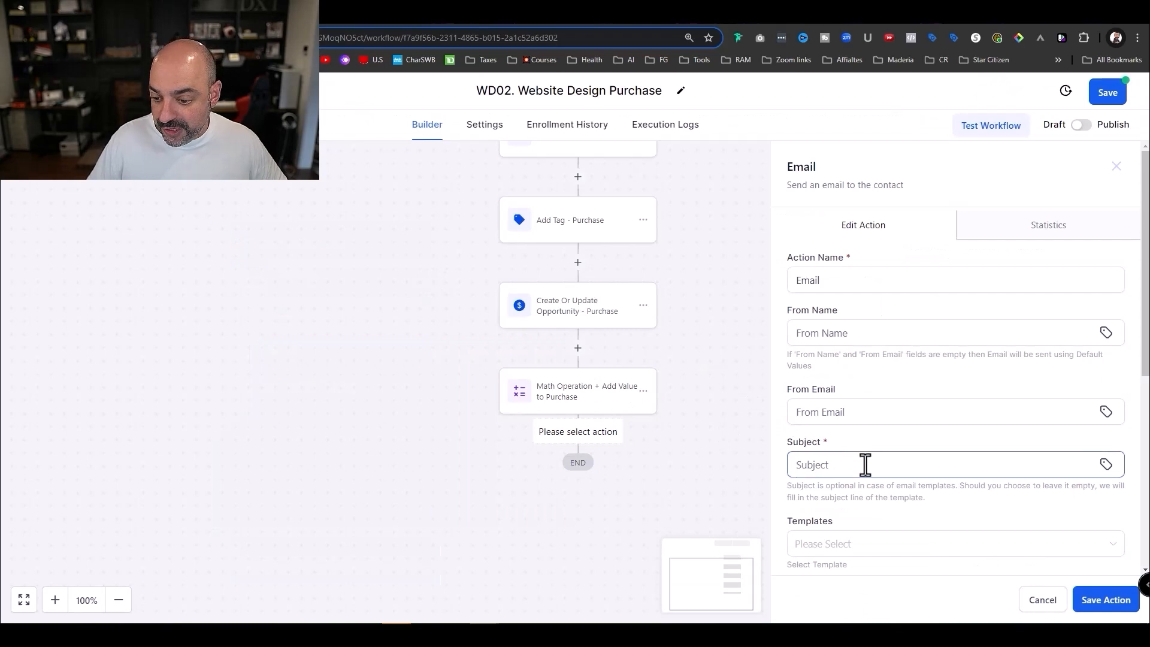
pyautogui.write("Your Company Name! Let's Get Started on Your New Website 🎉")
pyautogui.doubleClick(880, 465)
pyautogui.moveTo(851, 465)
pyautogui.mouseDown()
pyautogui.moveTo(801, 465)
pyautogui.moveTo(854, 465)
pyautogui.mouseUp()
pyautogui.press('Delete')
pyautogui.press('Delete')
pyautogui.press('Delete')
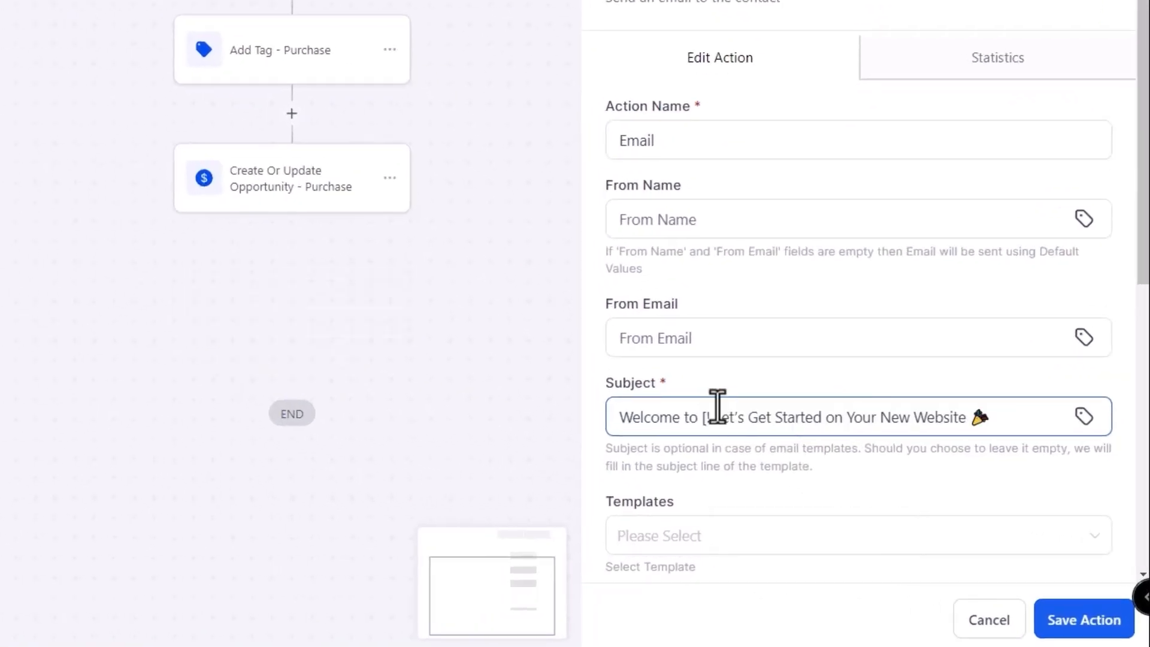
pyautogui.press('BackSpace')
pyautogui.write('Websites aar')
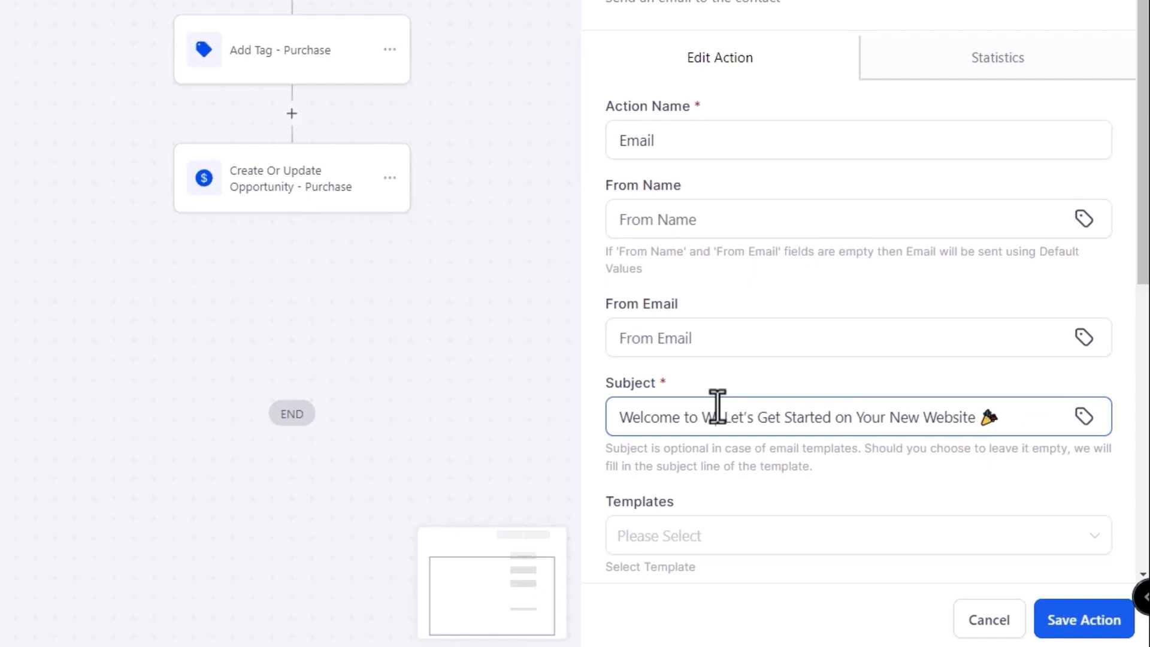
pyautogui.press('BackSpace')
pyautogui.press('BackSpace')
pyautogui.press('BackSpace')
pyautogui.press('BackSpace')
pyautogui.press('BackSpace')
pyautogui.press('BackSpace')
pyautogui.press('BackSpace')
pyautogui.press('BackSpace')
pyautogui.press('BackSpace')
pyautogui.press('BackSpace')
pyautogui.press('BackSpace')
pyautogui.press('BackSpace')
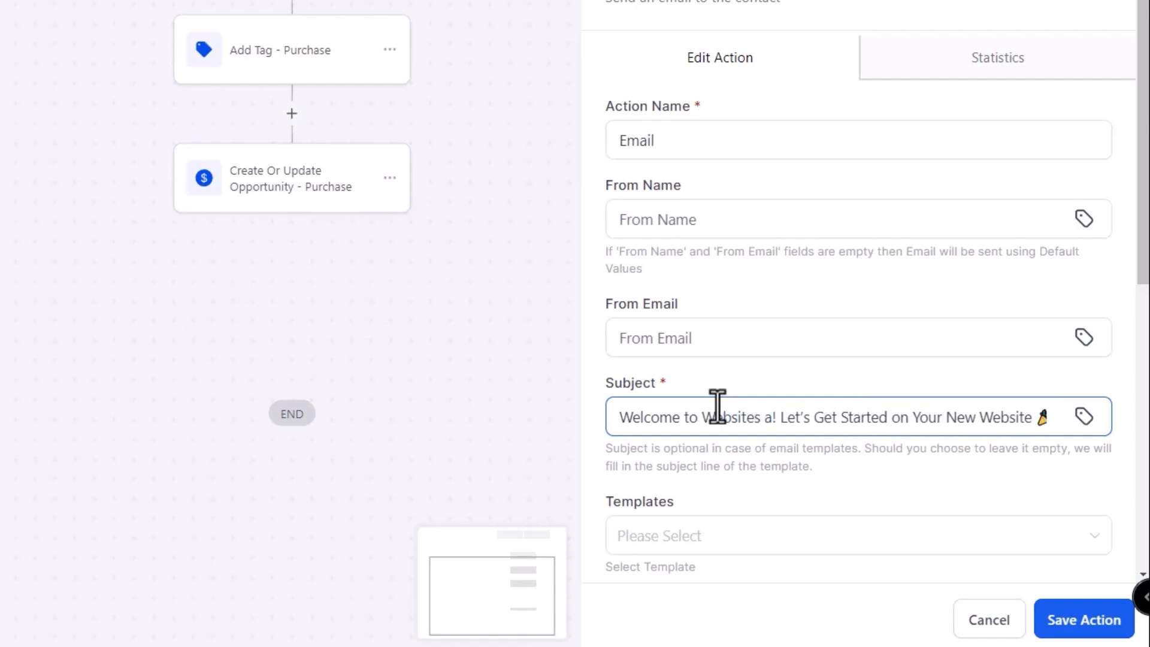
pyautogui.write('Funnels Are Us')
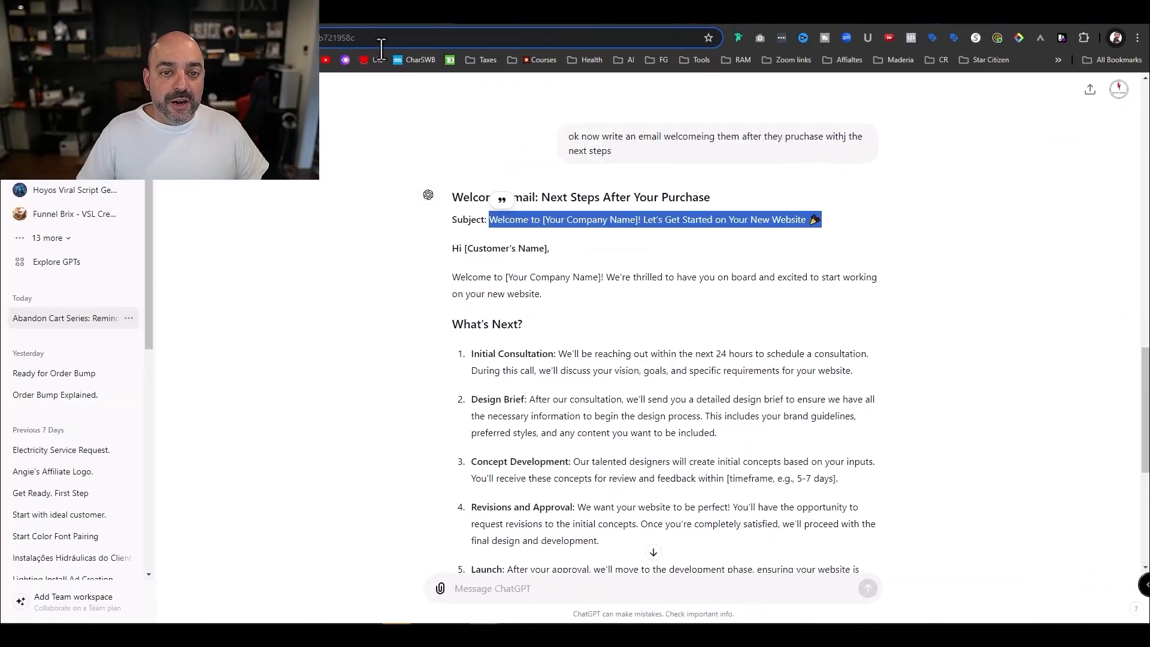
# - Paste the ChatGPT welcome email body into the Message editor
pyautogui.scroll(-2, 511, 336)
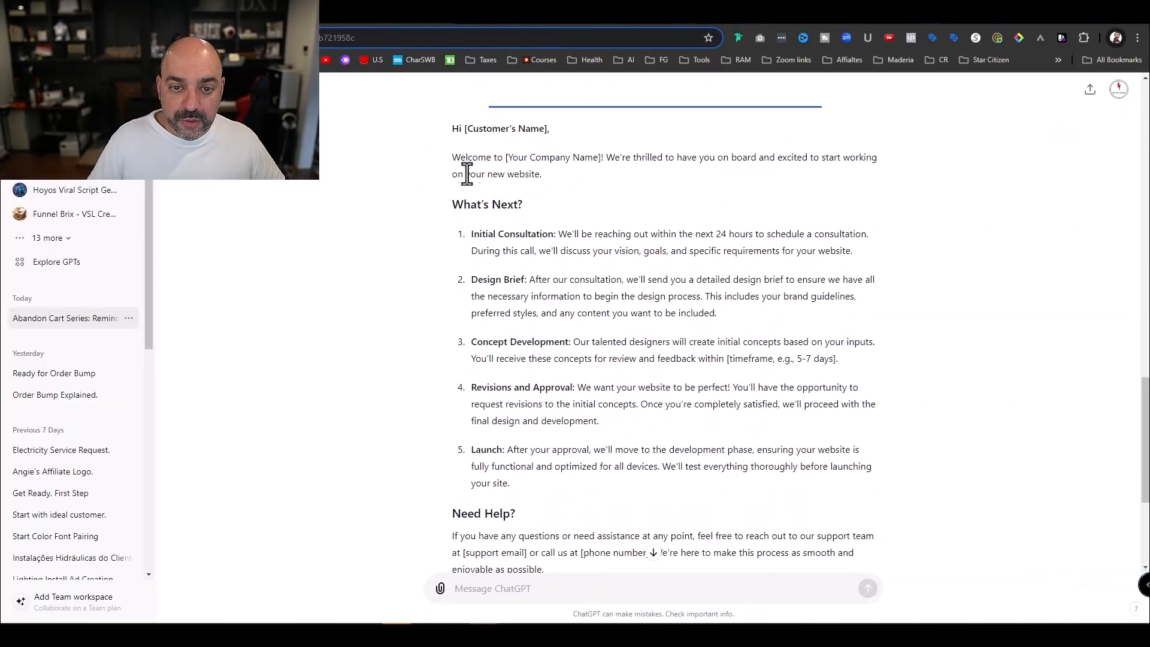
pyautogui.moveTo(454, 142); pyautogui.dragTo(508, 495)
pyautogui.scroll(-3, 662, 467)
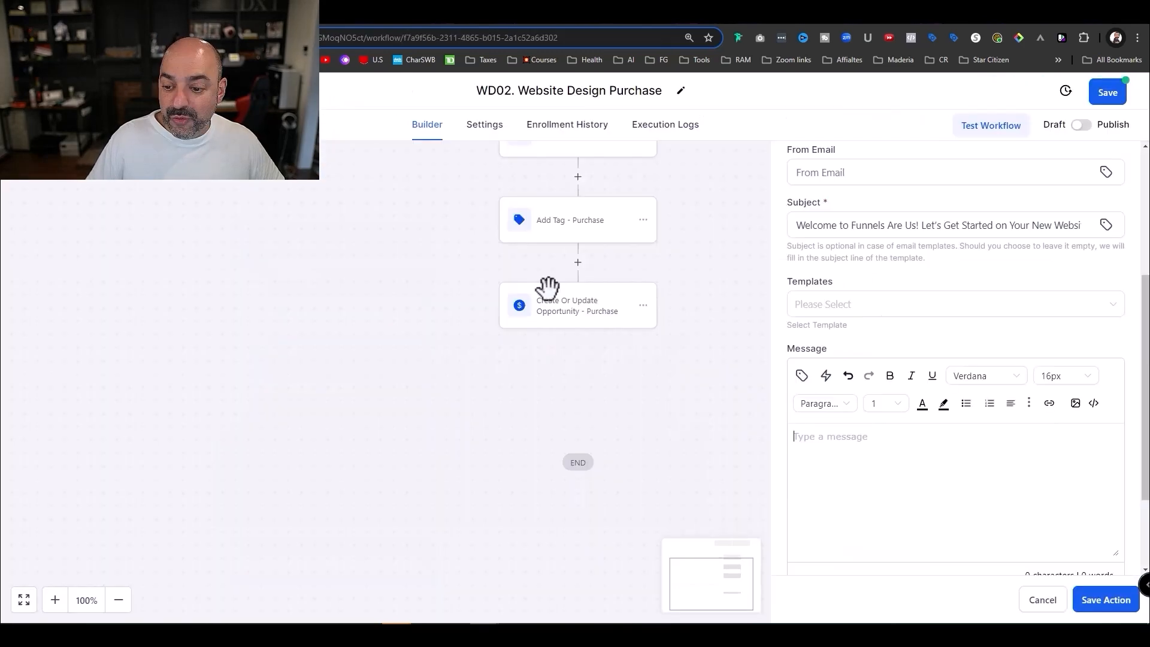
pyautogui.hotkey('ctrl', 'v')
# - Replace the greeting's [Customer's Name] with the contact First Name custom value
pyautogui.scroll(10, 880, 480)
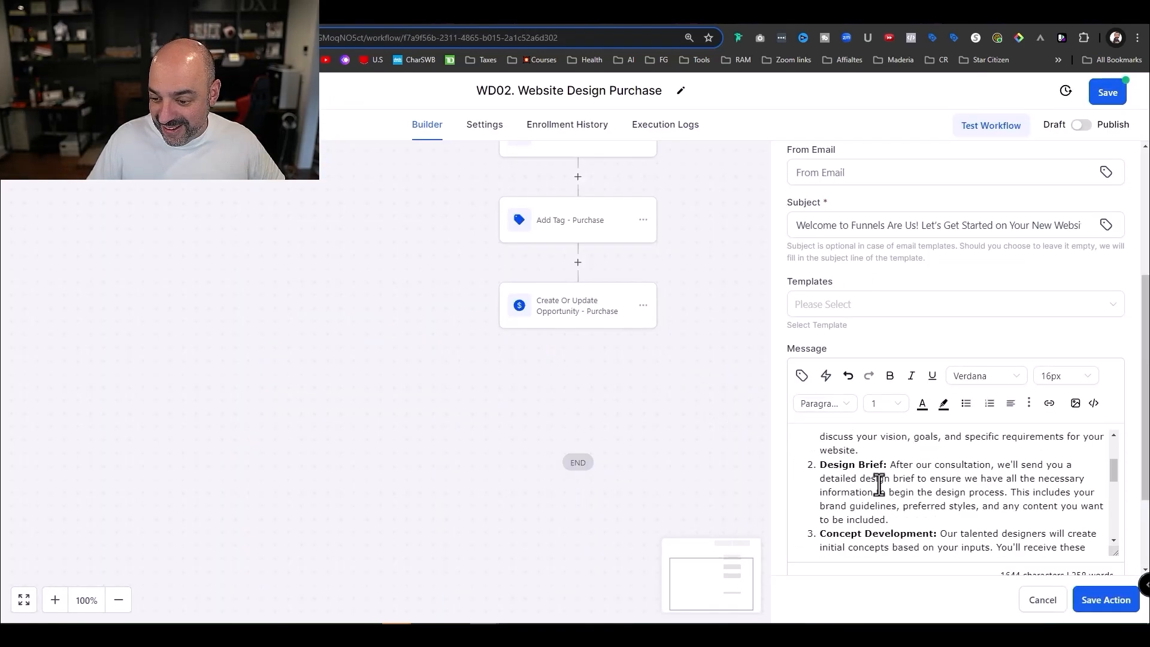
pyautogui.moveTo(909, 437); pyautogui.dragTo(817, 436)
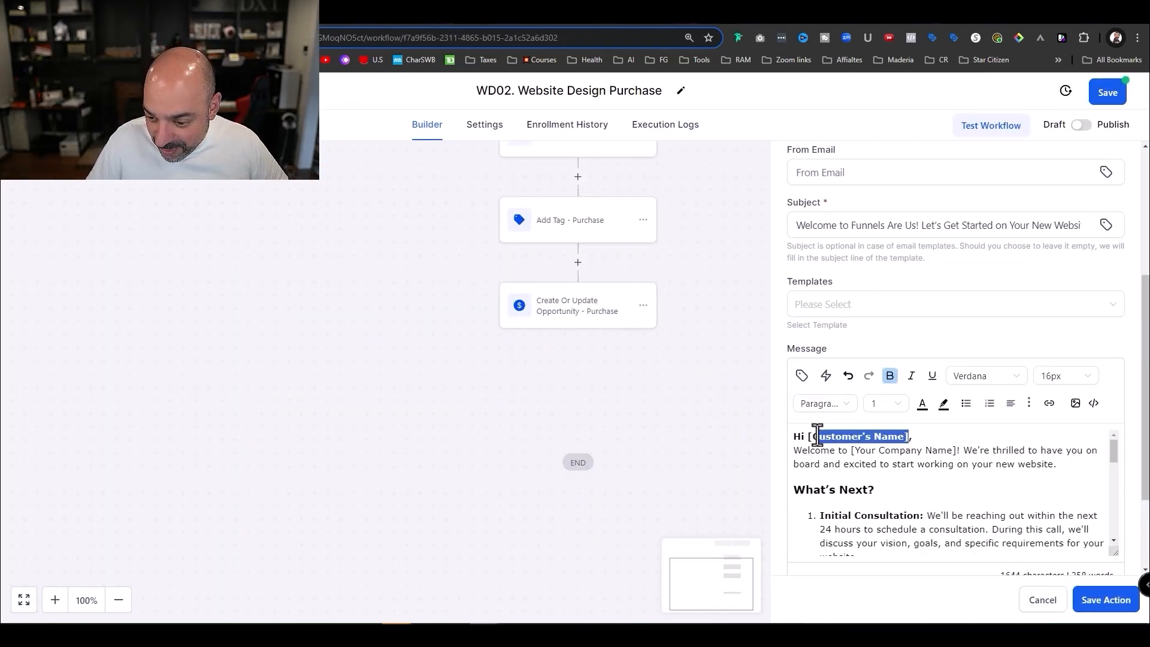
pyautogui.click(801, 376)
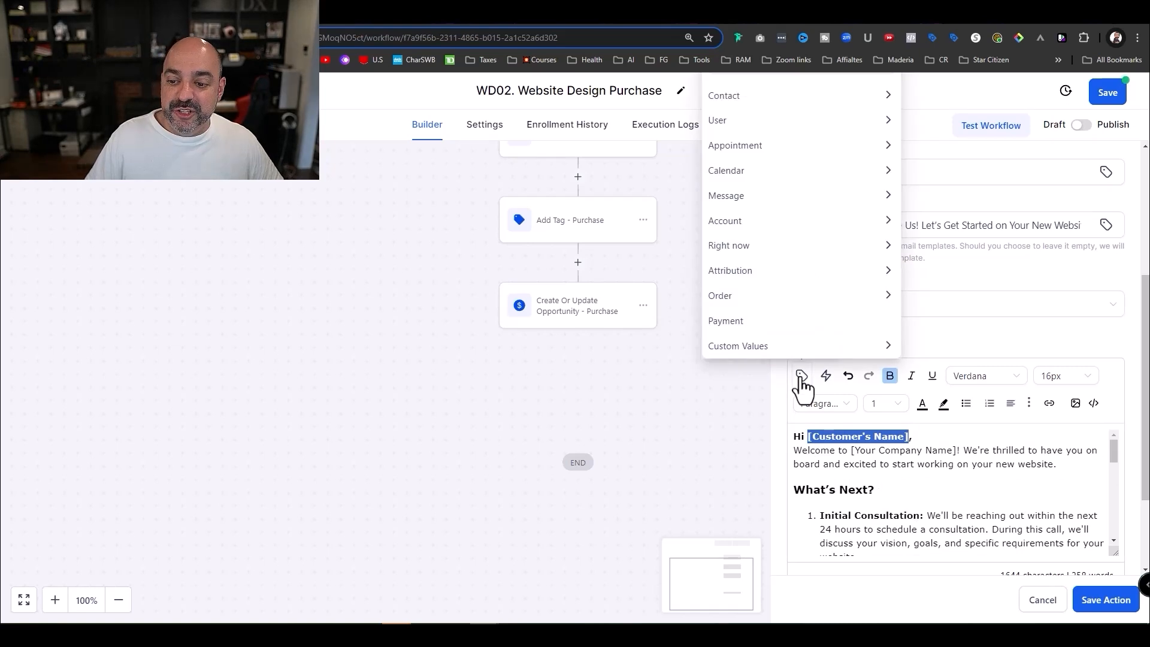
pyautogui.click(761, 93)
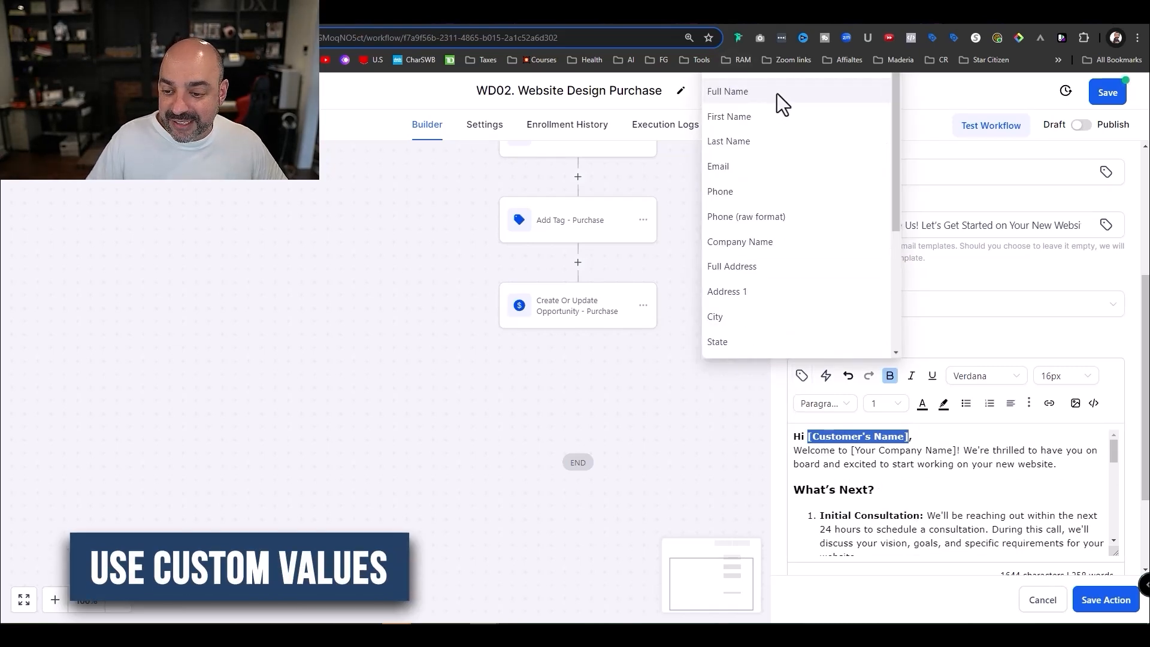
pyautogui.click(776, 116)
pyautogui.press('Return')
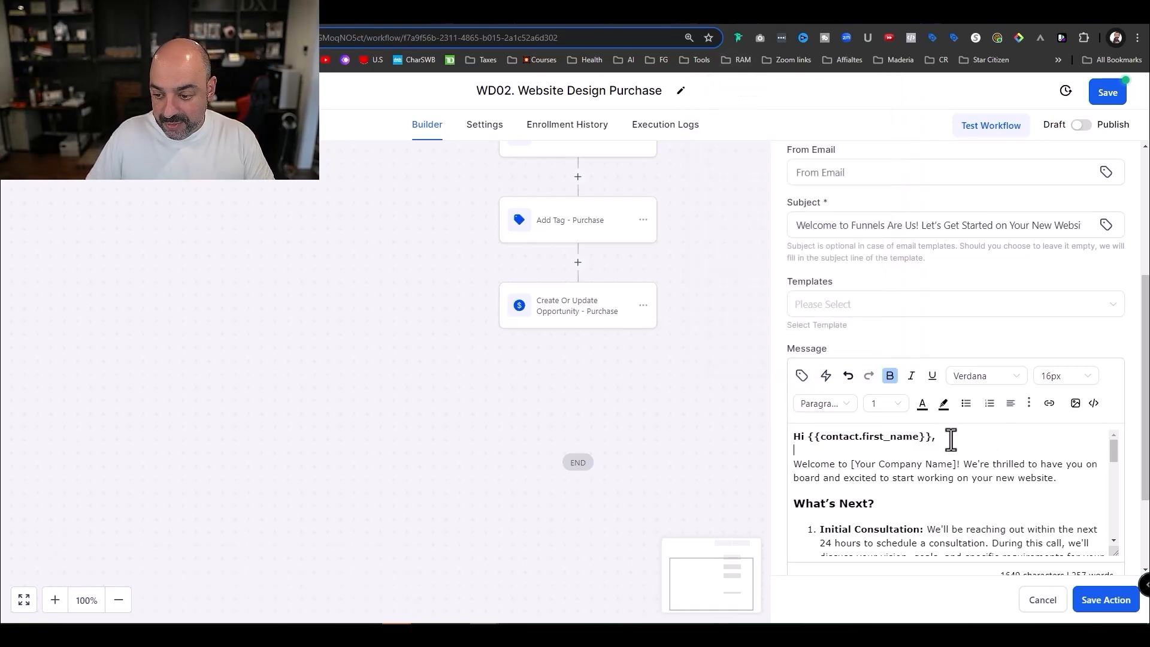
# - Replace the company name placeholder in the message with 'Funnels Are Us'
pyautogui.moveTo(955, 461); pyautogui.dragTo(853, 463)
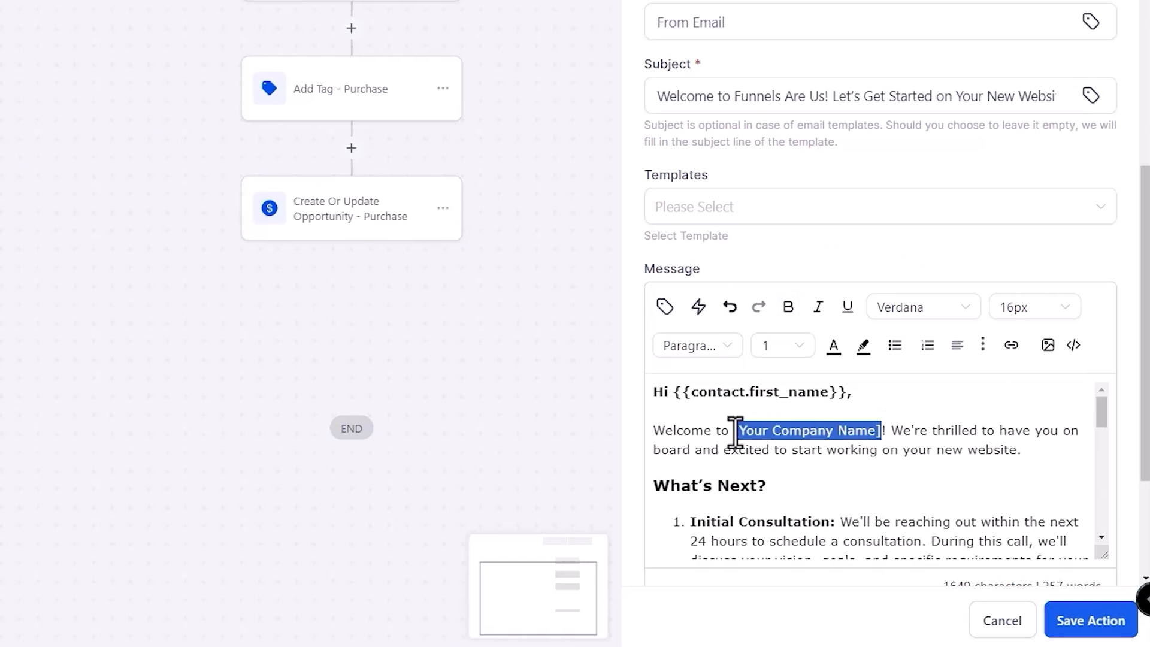
pyautogui.moveTo(824, 96); pyautogui.dragTo(735, 96)
pyautogui.hotkey('ctrl', 'c')
pyautogui.moveTo(882, 430); pyautogui.dragTo(745, 430)
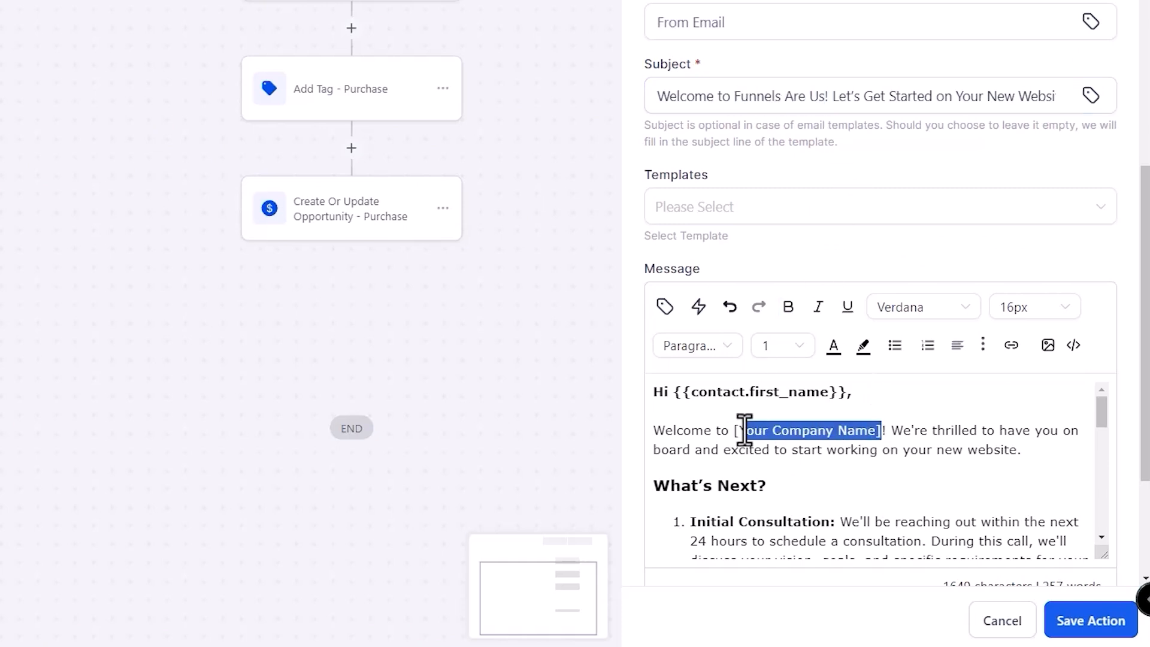
pyautogui.hotkey('ctrl', 'v')
# - Set the concept step's timeframe to 14 days
pyautogui.scroll(-5, 886, 450)
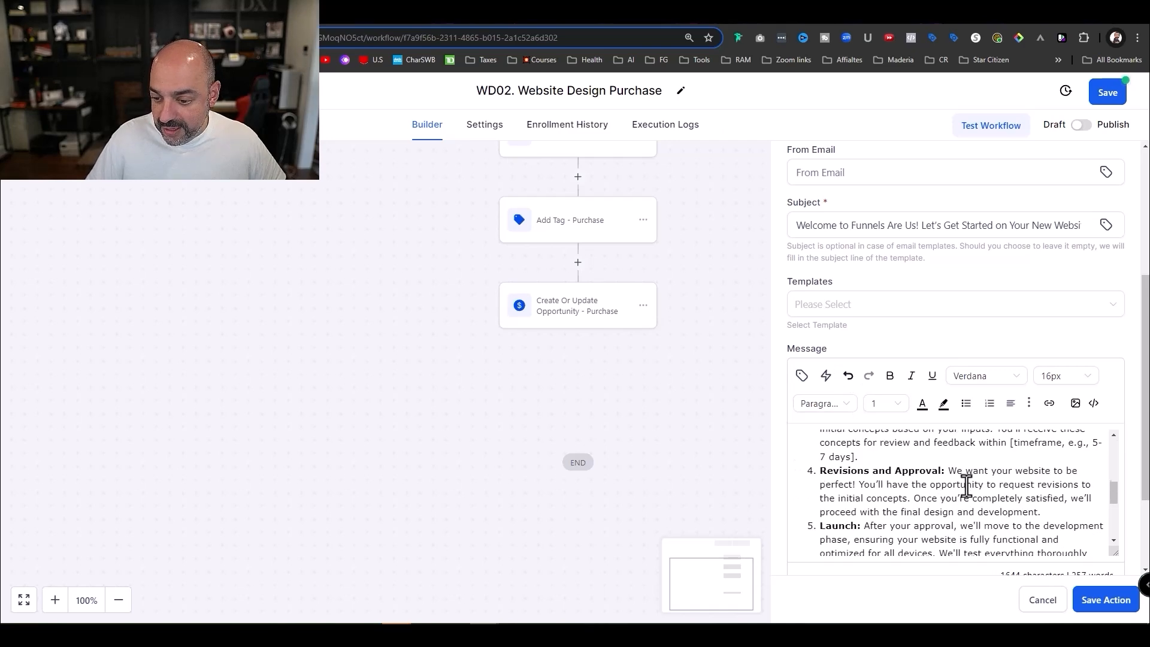
pyautogui.scroll(3, 897, 466)
pyautogui.scroll(-5, 967, 489)
pyautogui.scroll(3, 955, 473)
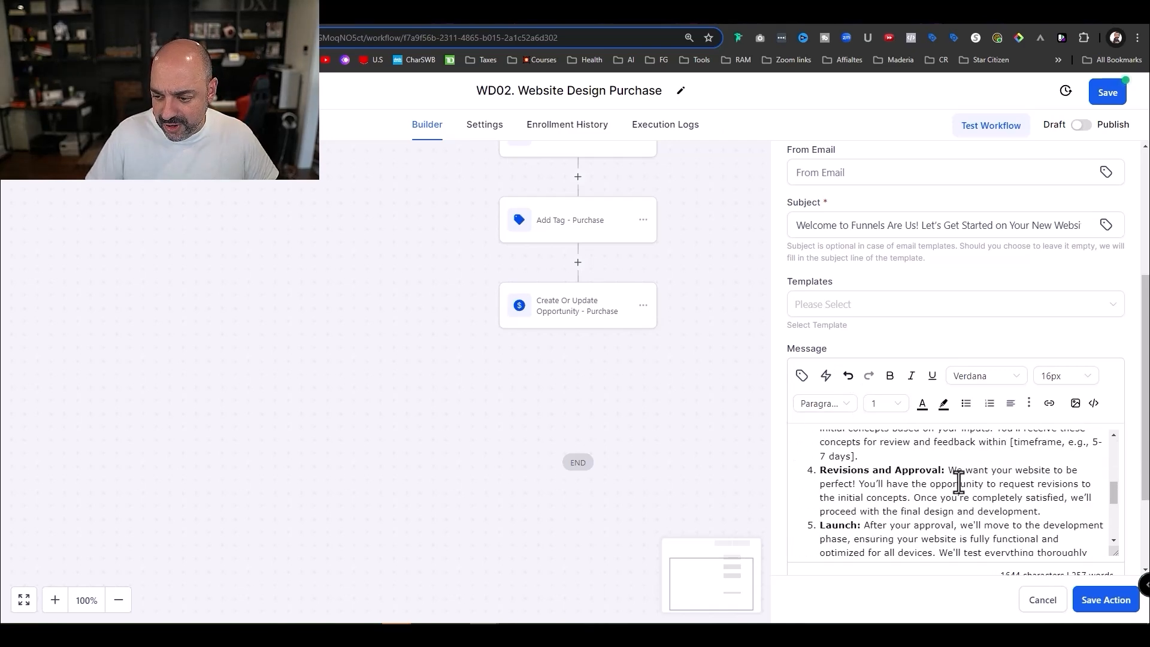
pyautogui.moveTo(1011, 505); pyautogui.dragTo(973, 516)
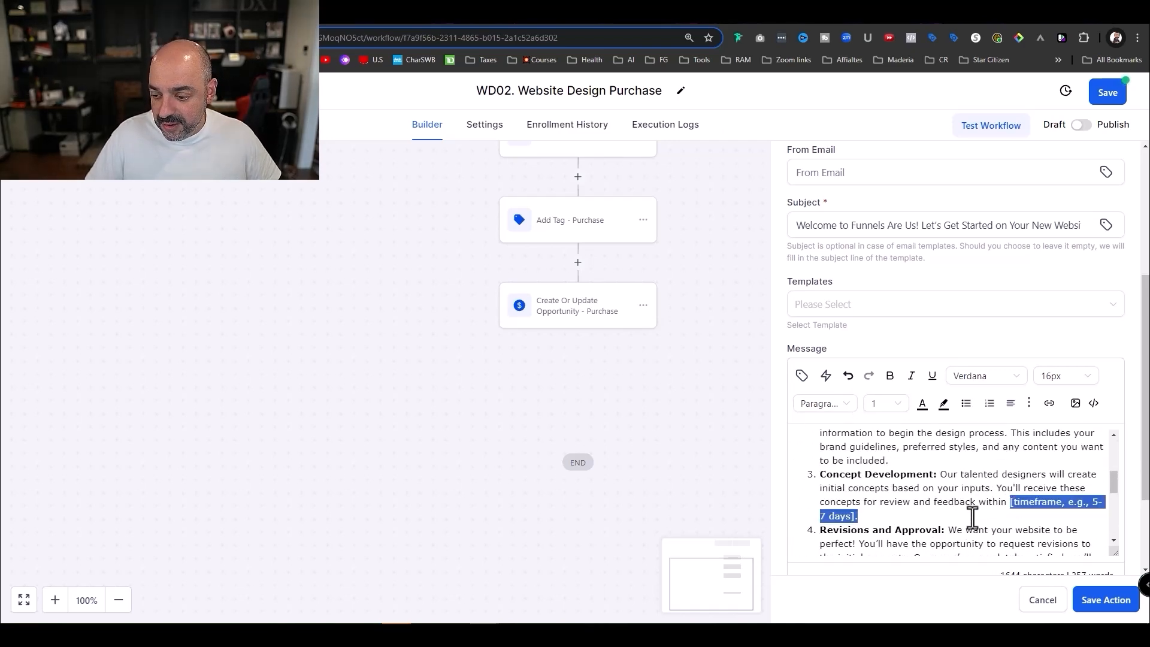
pyautogui.write('14 days')
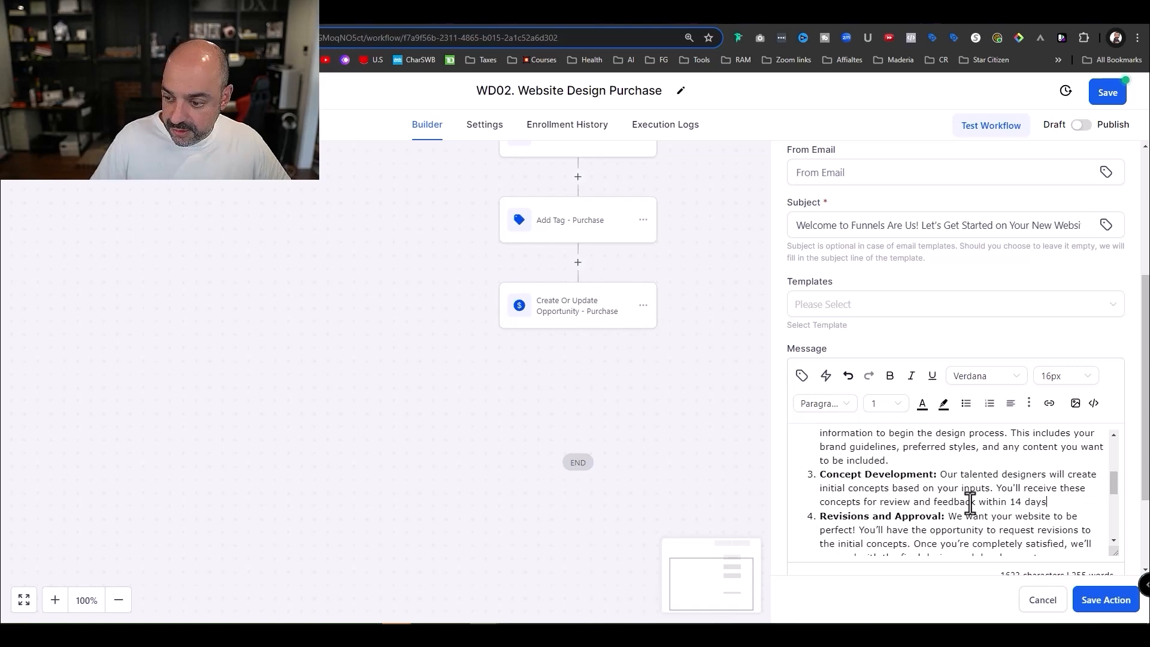
pyautogui.scroll(1, 990, 478)
pyautogui.scroll(-6, 990, 480)
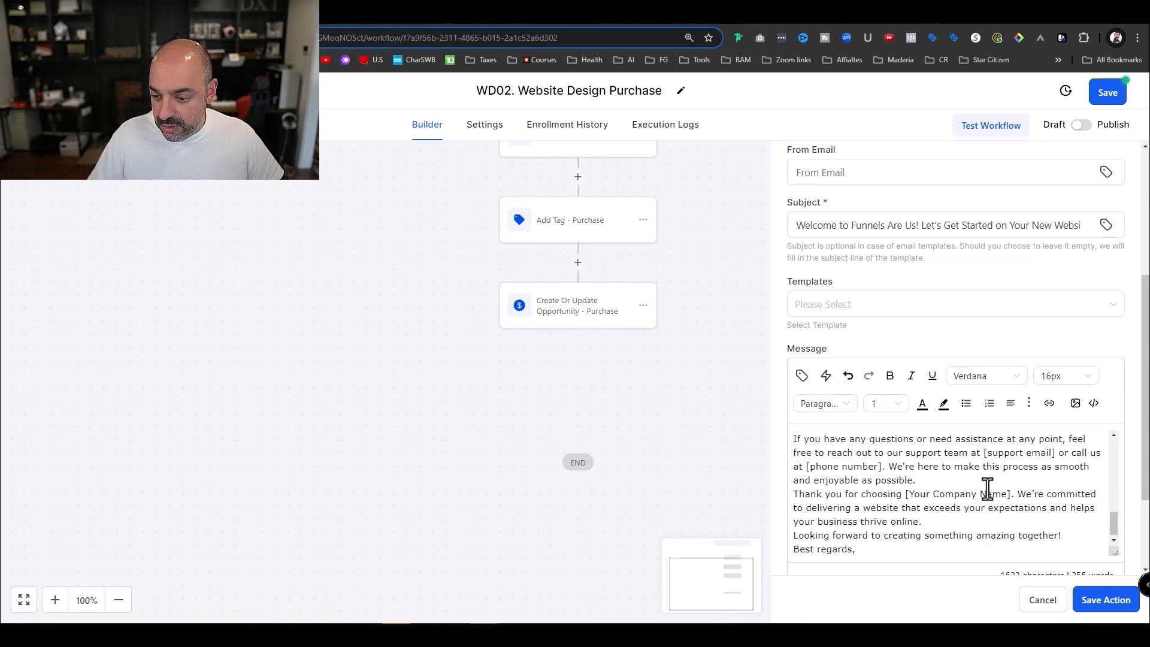
pyautogui.scroll(-1, 987, 489)
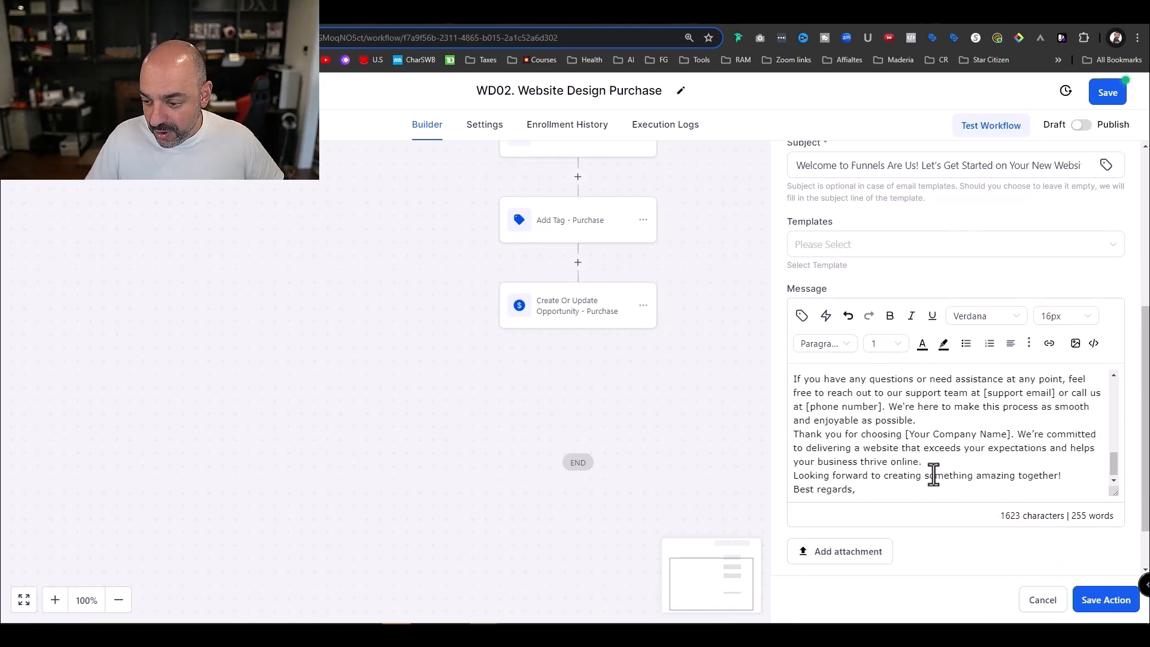
pyautogui.scroll(2, 933, 476)
pyautogui.scroll(-2, 912, 481)
pyautogui.scroll(-1, 916, 482)
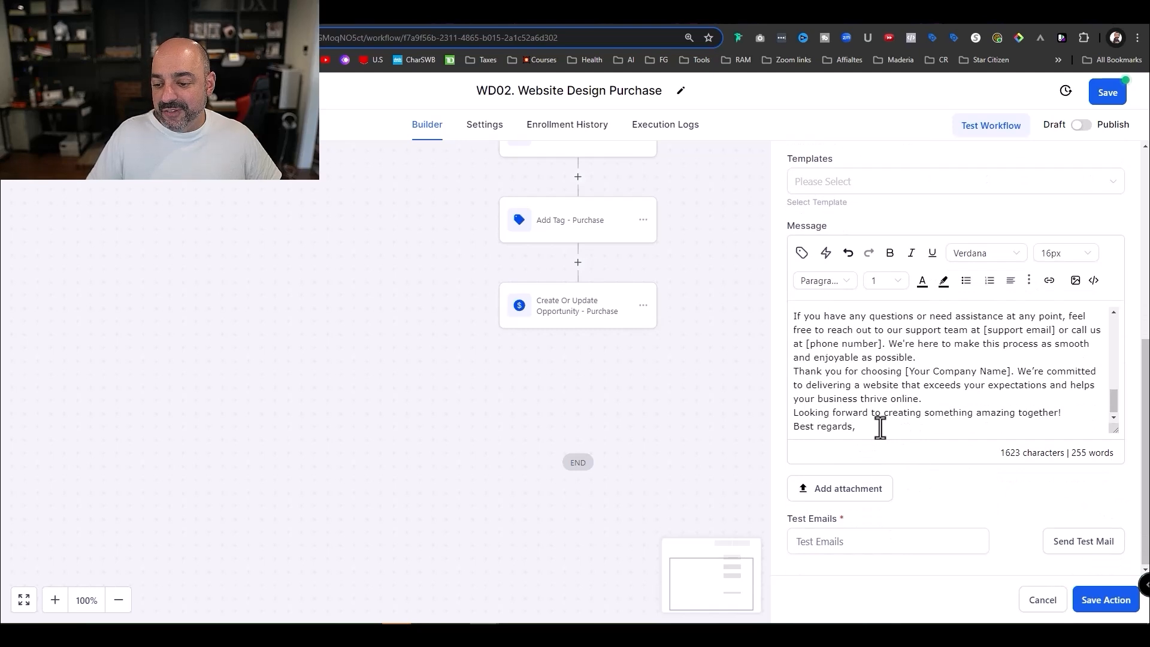
# - Add spacing before the thank-you paragraph and a signature with the sender's name and e-mail
pyautogui.click(925, 364)
pyautogui.press('Return')
pyautogui.scroll(3, 919, 381)
pyautogui.scroll(-3, 891, 403)
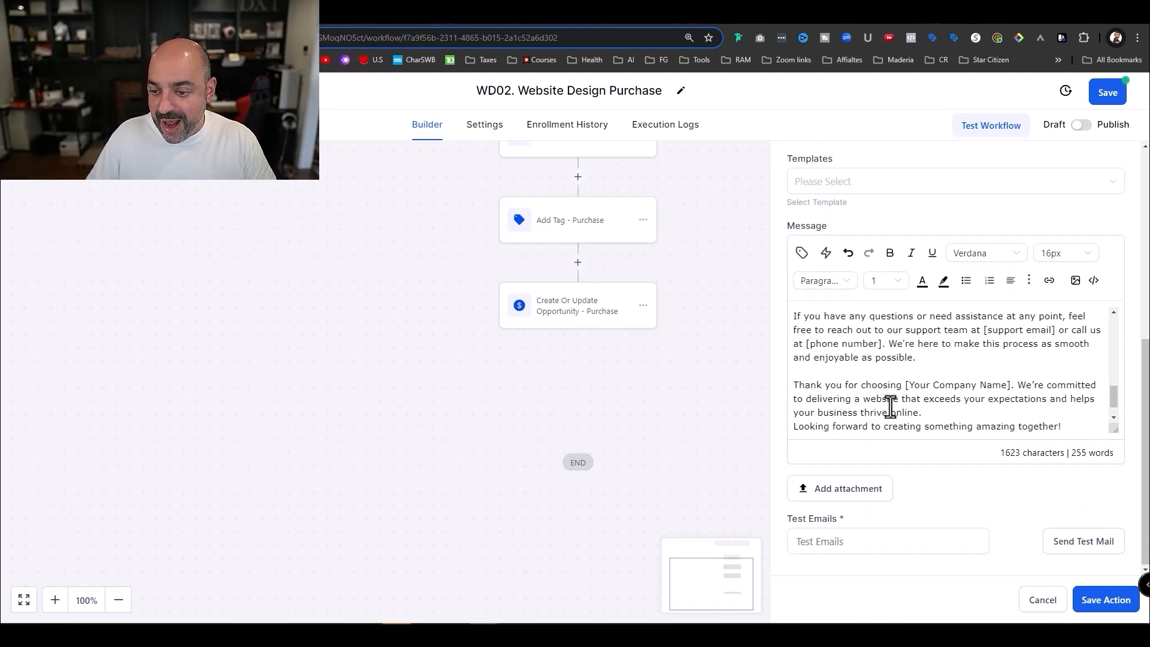
pyautogui.scroll(1, 891, 406)
pyautogui.scroll(-2, 891, 405)
pyautogui.click(871, 426)
pyautogui.press('Return')
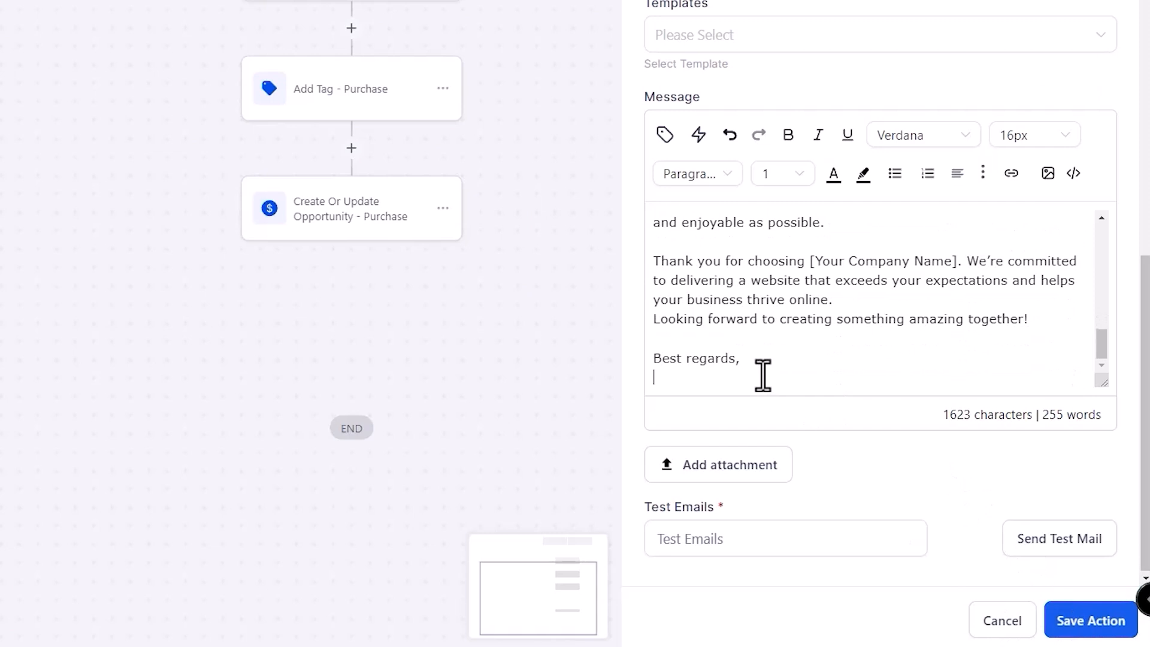
pyautogui.press('Return')
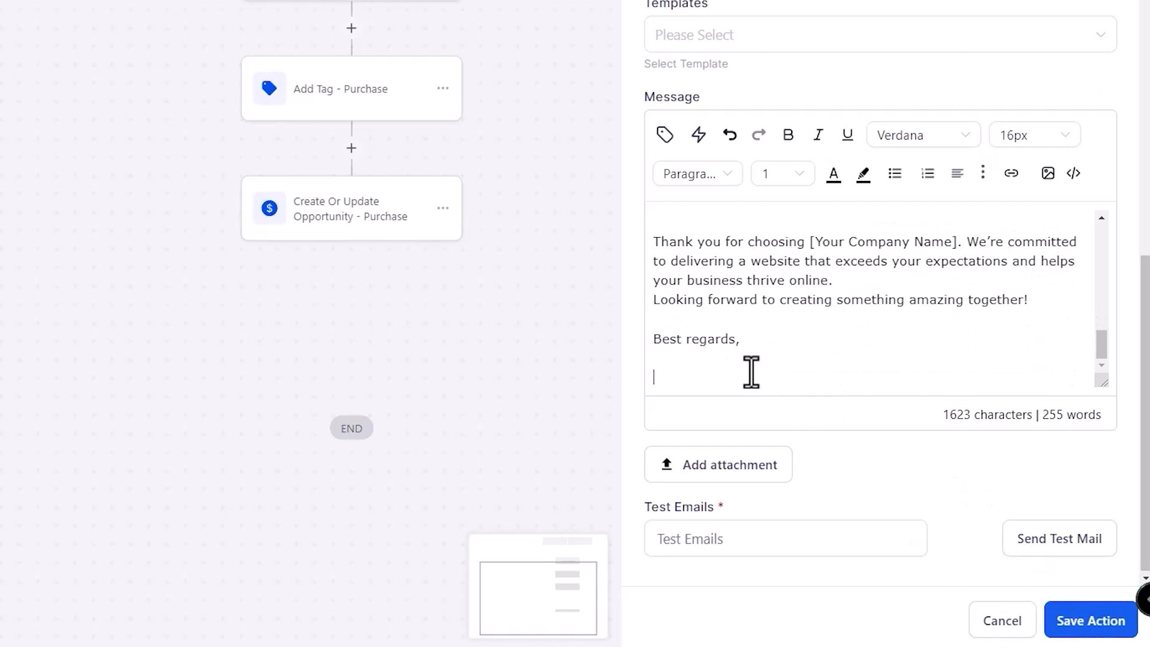
pyautogui.write('Nuno')
pyautogui.press('Return')
pyautogui.write('b')
pyautogui.press('BackSpace')
pyautogui.write('nuno@test.com')
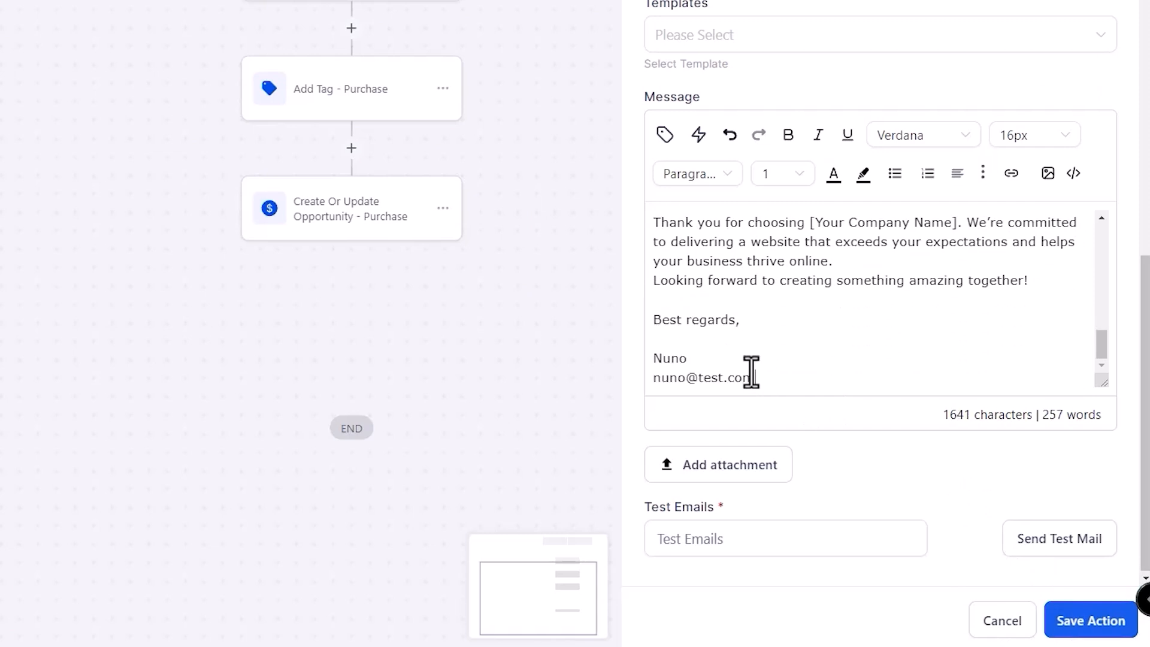
pyautogui.scroll(6, 807, 298)
pyautogui.scroll(6, 829, 84)
# - Name the email step Welcome Email, fill in the sender's name and e-mail address, and save it
pyautogui.click(864, 280)
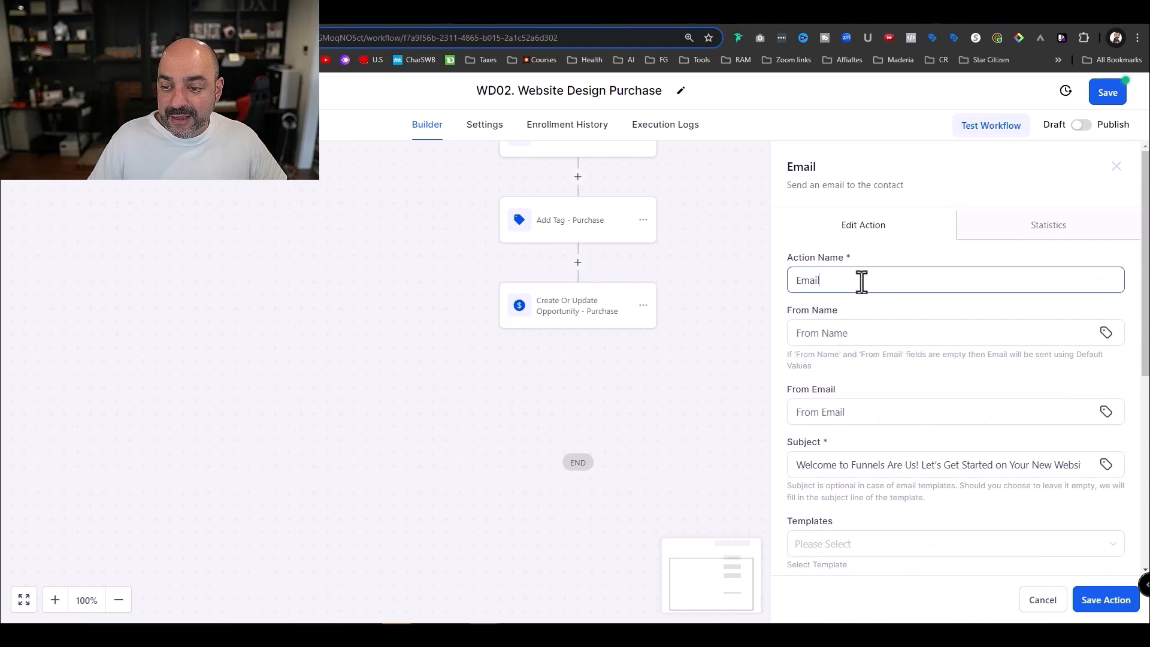
pyautogui.press('BackSpace')
pyautogui.press('BackSpace')
pyautogui.write('Welcome')
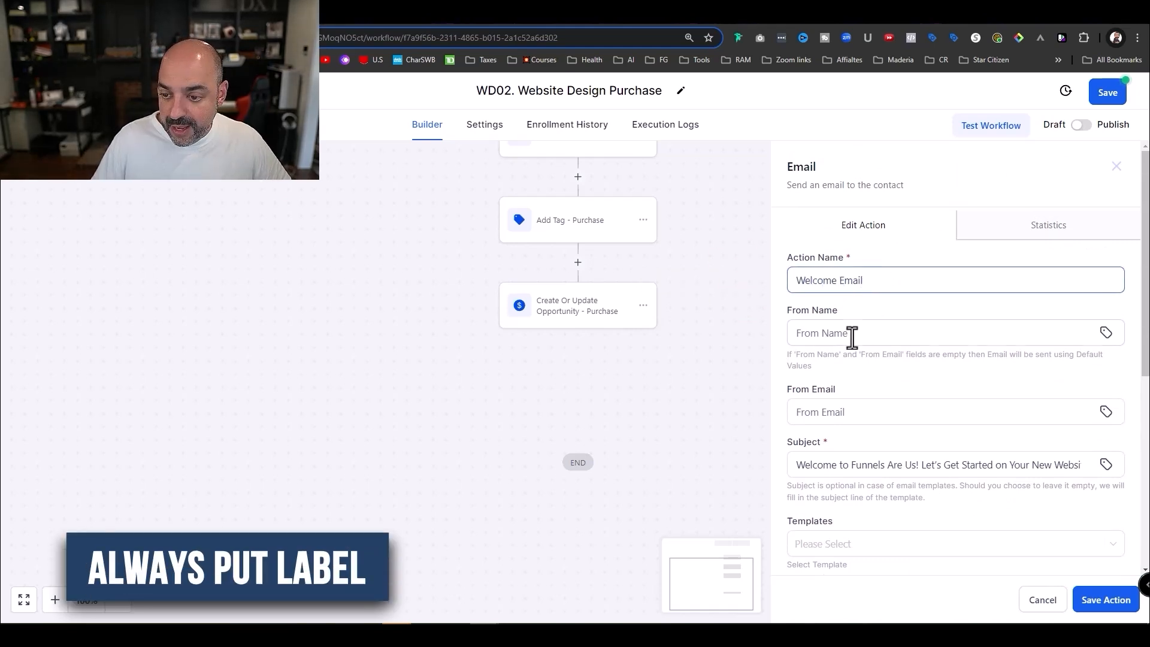
pyautogui.click(852, 333)
pyautogui.write('Nuno')
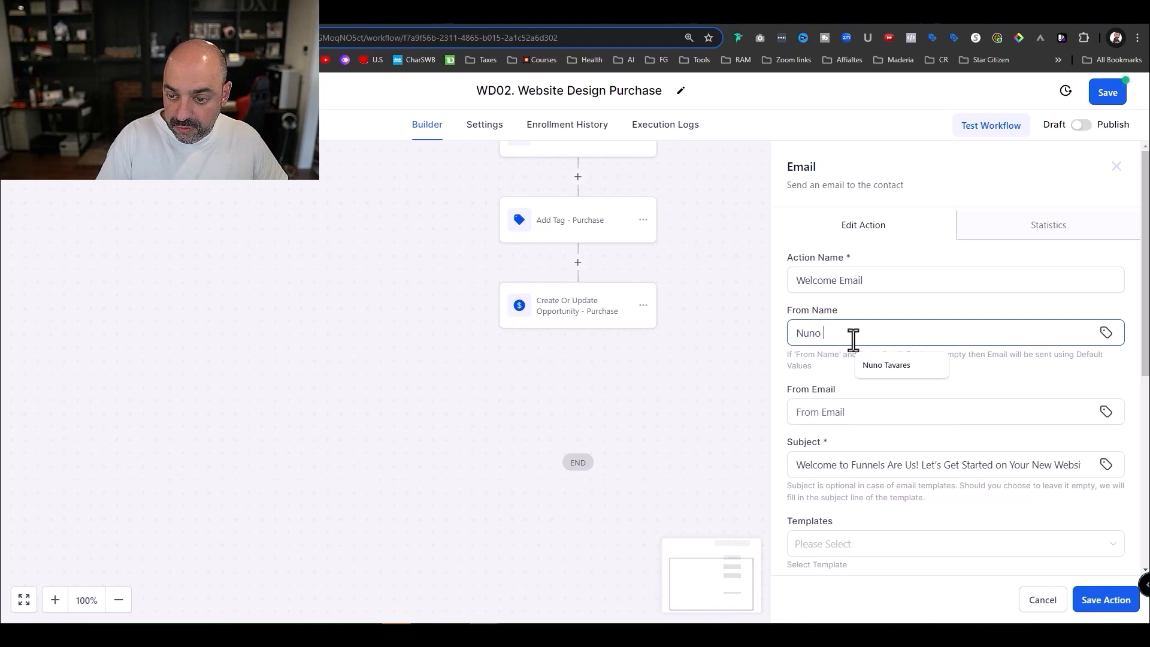
pyautogui.click(802, 413)
pyautogui.write('nu')
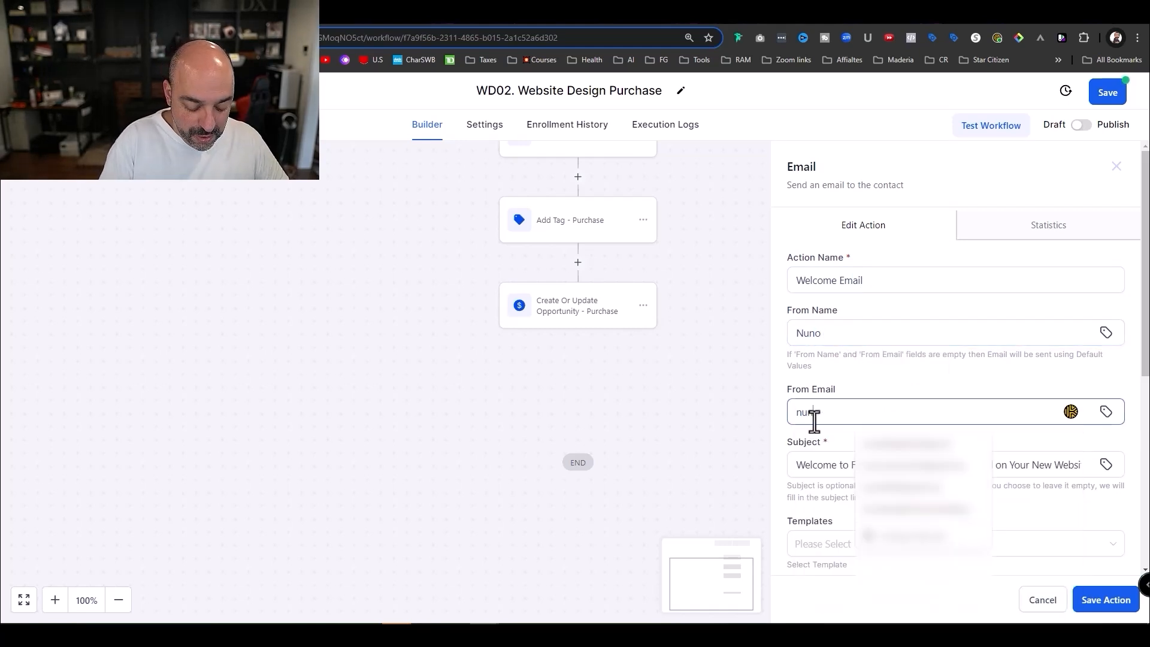
pyautogui.write('no@test.com')
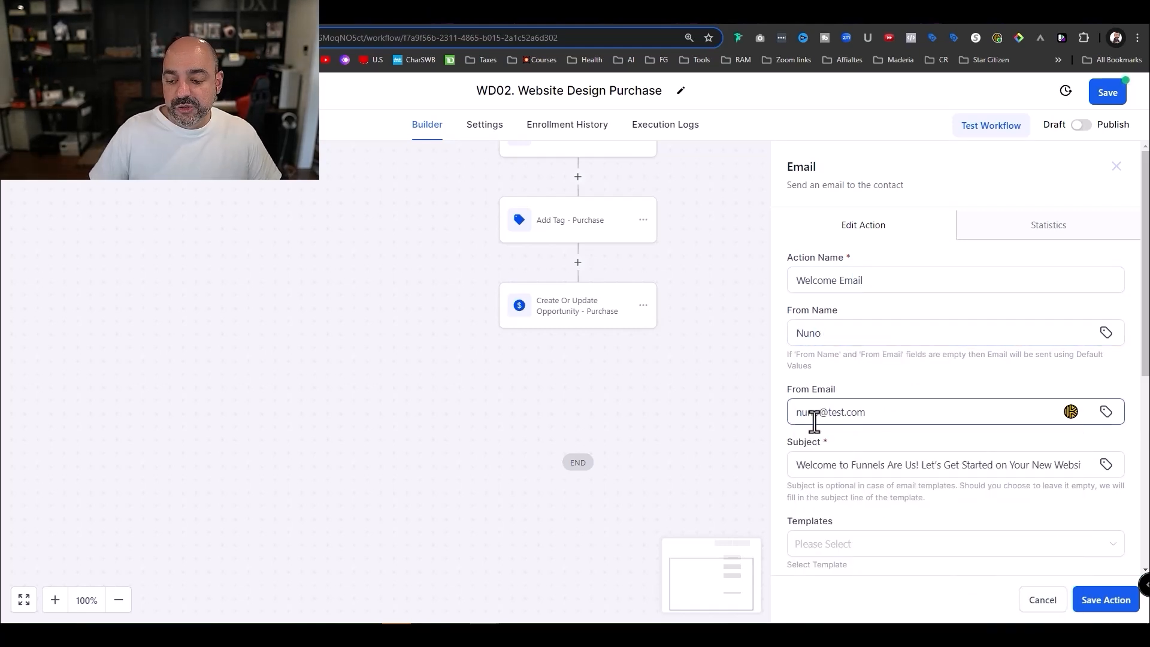
pyautogui.scroll(-5, 875, 344)
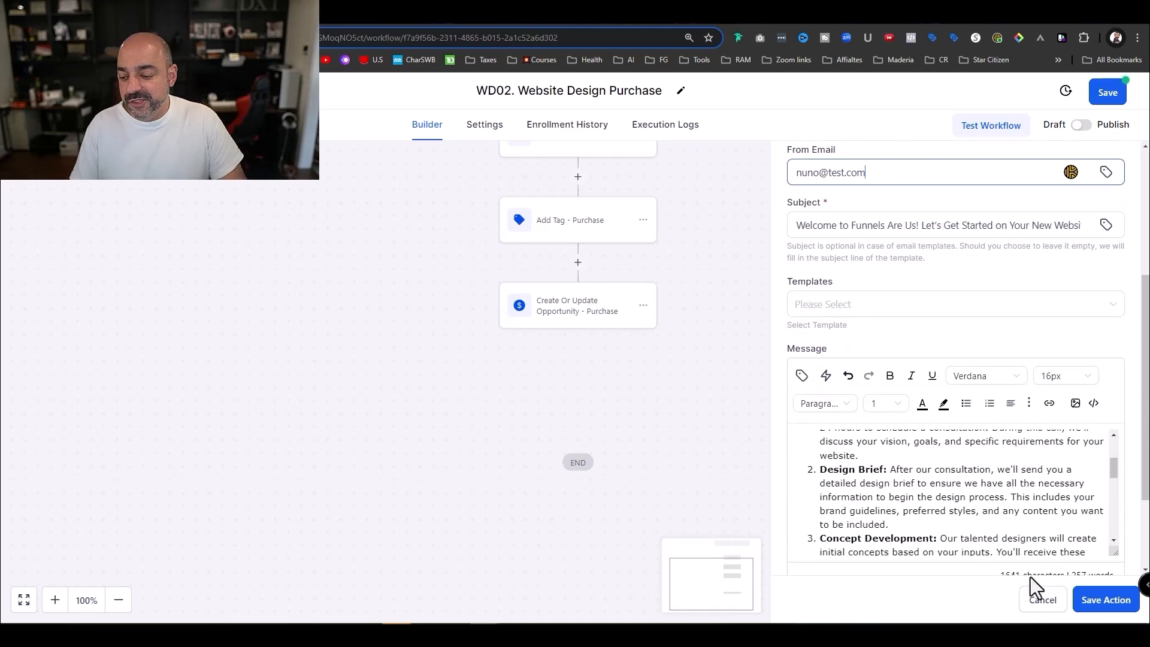
pyautogui.click(1105, 599)
pyautogui.scroll(-2, 768, 323)
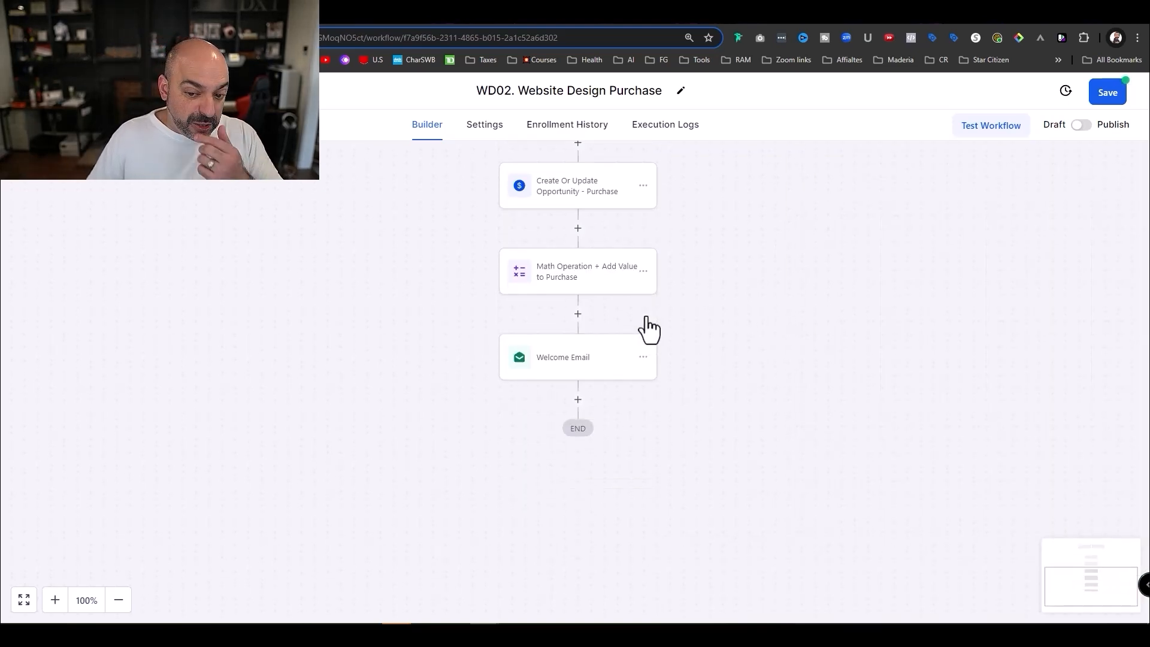
pyautogui.scroll(4, 647, 312)
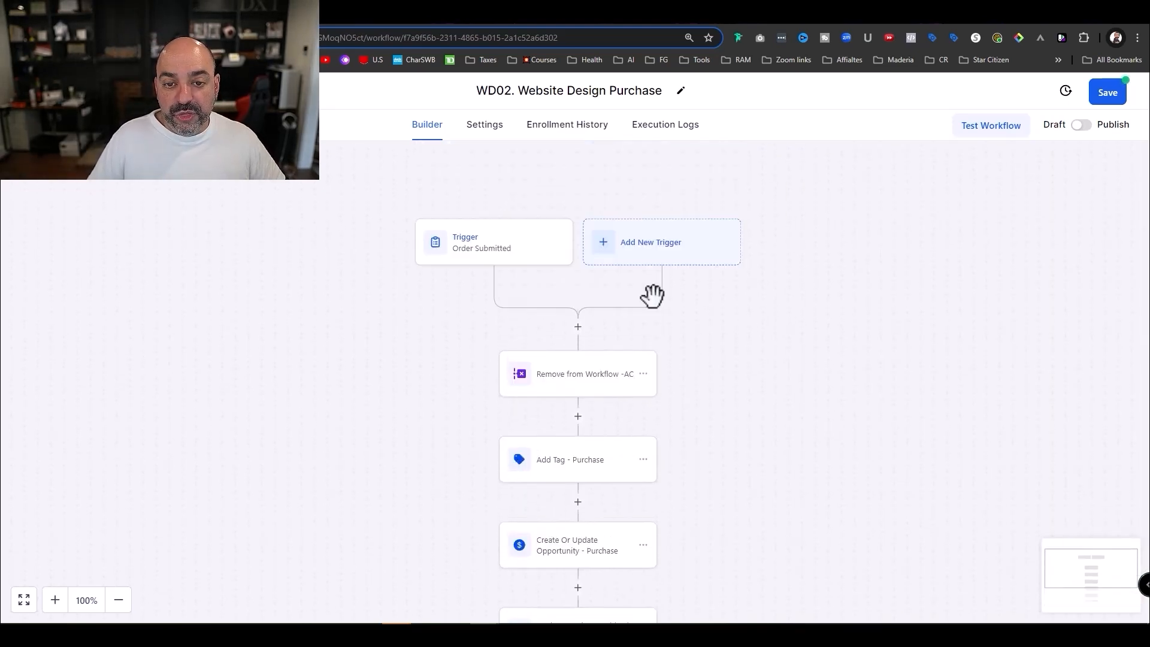
pyautogui.scroll(-3, 617, 377)
# - Add an Internal Notification action after the Welcome Email step
pyautogui.click(578, 460)
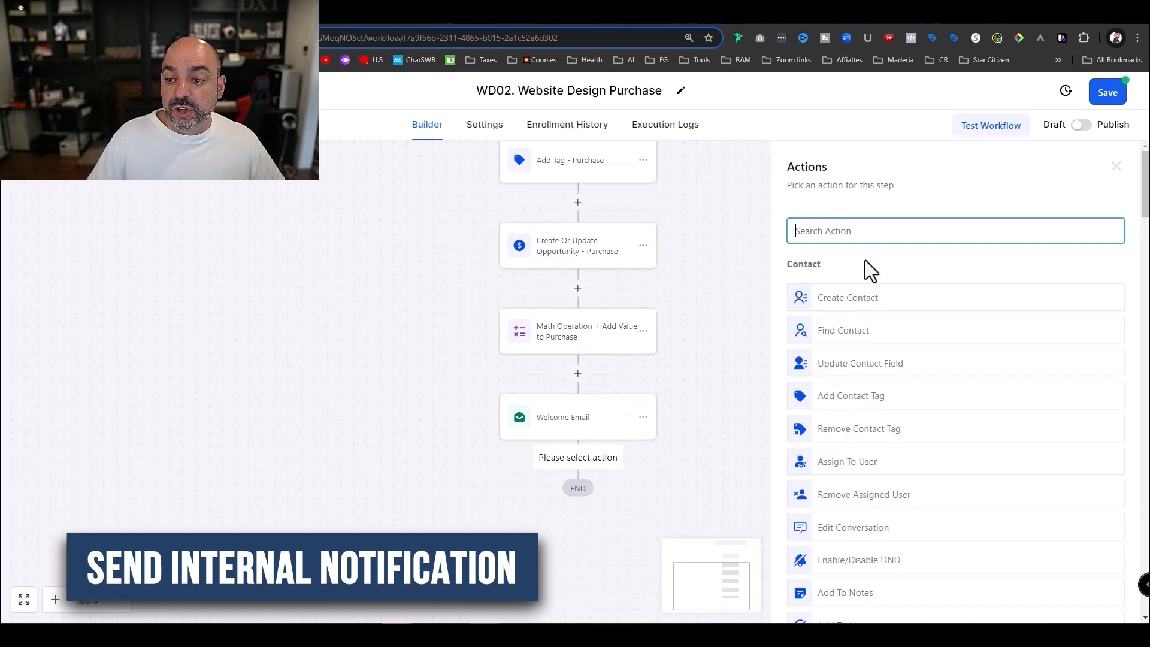
pyautogui.write('ine')
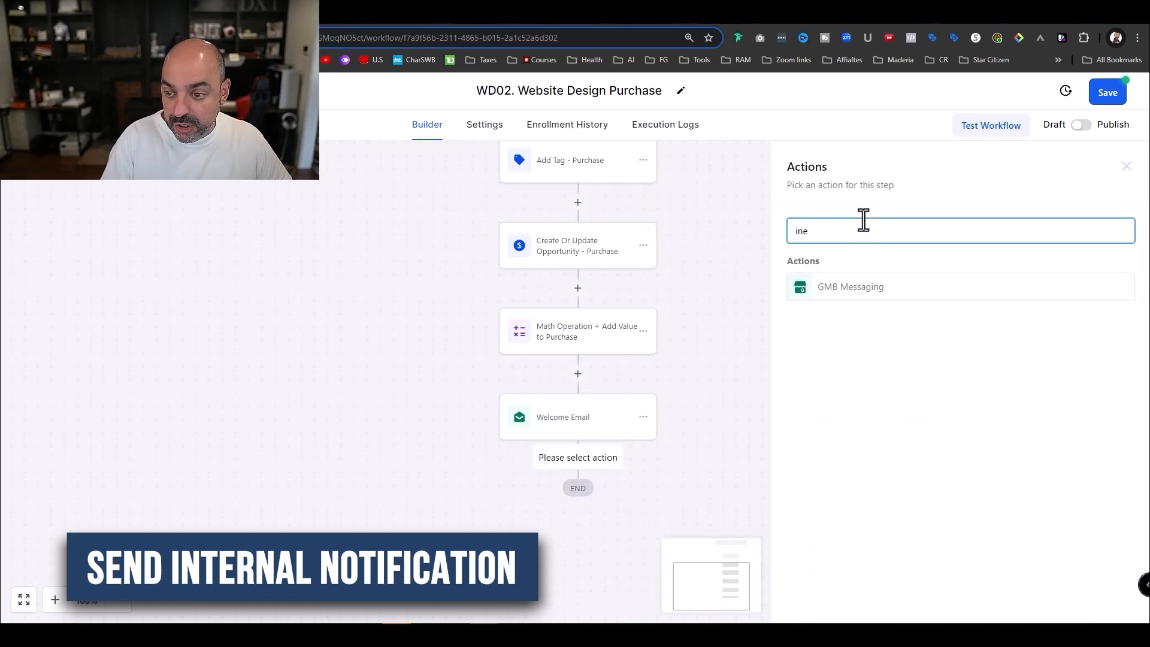
pyautogui.press('BackSpace')
pyautogui.press('BackSpace')
pyautogui.write('nter')
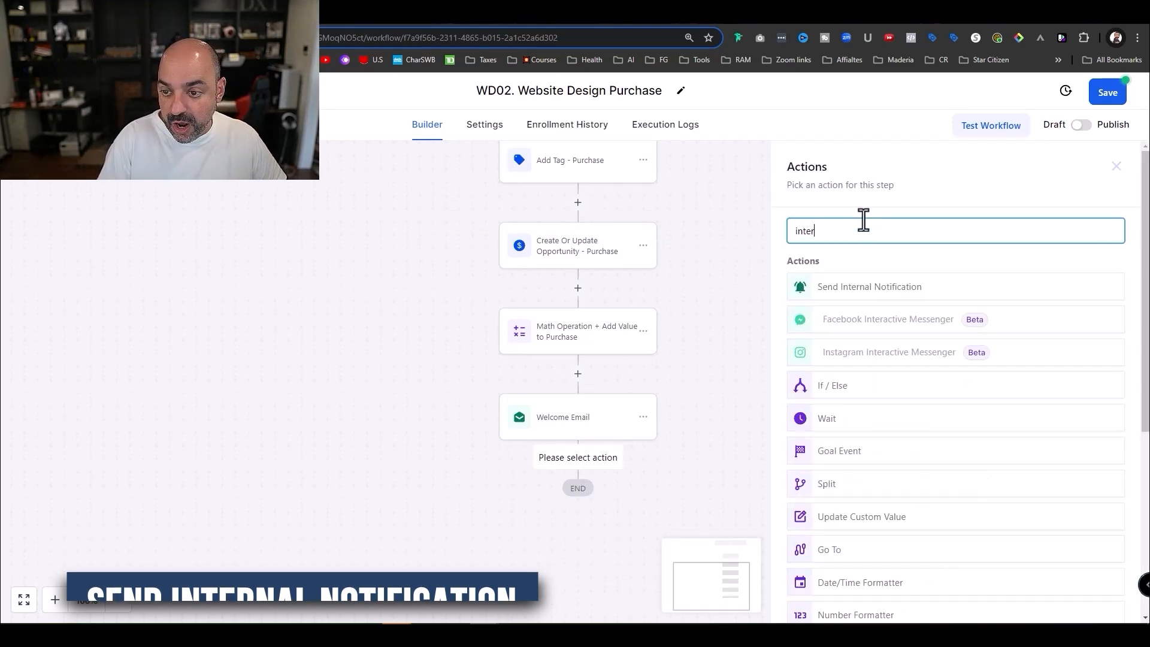
pyautogui.click(933, 294)
# - Make the notification an Email sent to a Custom Email recipient and enter the recipient's address
pyautogui.click(892, 314)
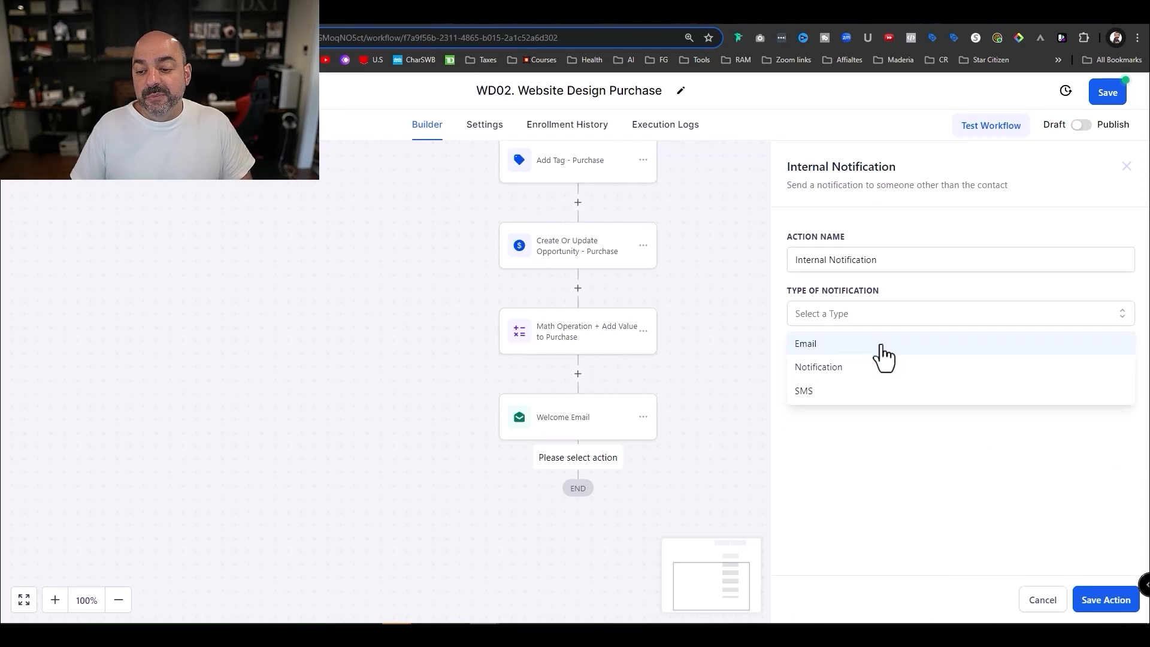
pyautogui.click(867, 347)
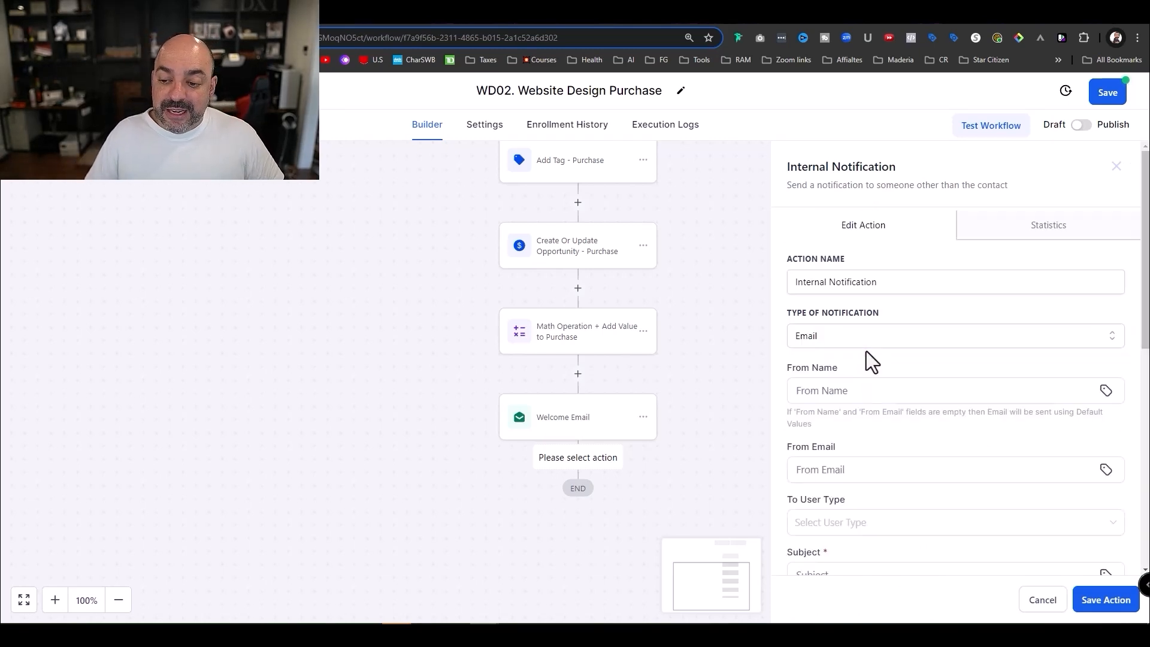
pyautogui.scroll(-3, 866, 351)
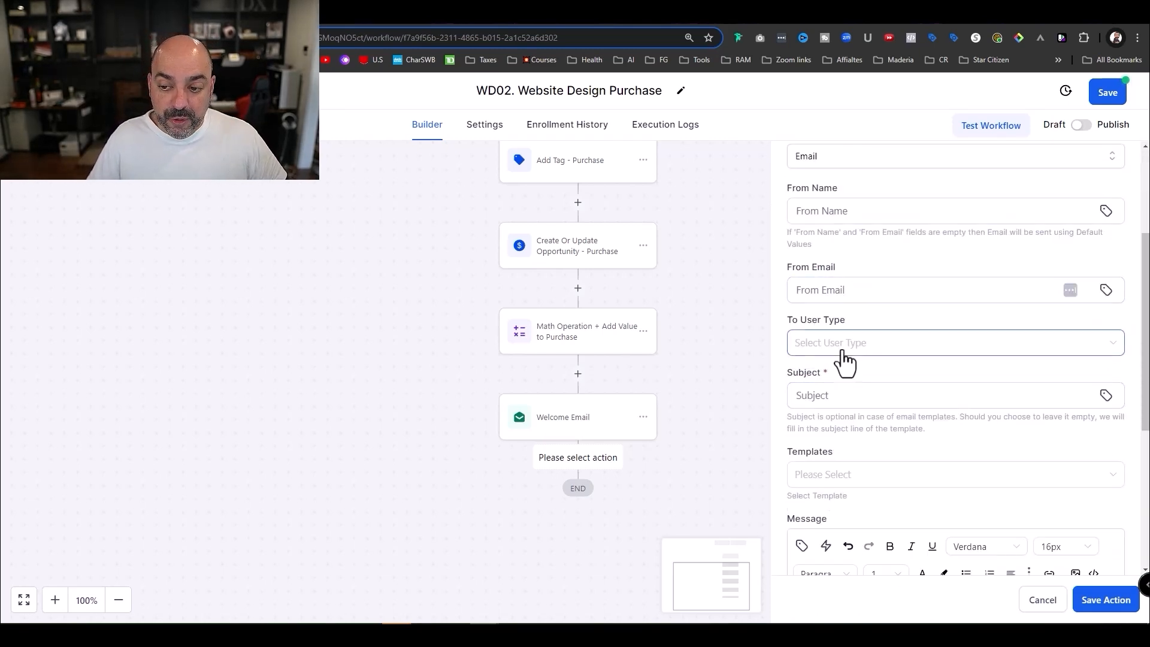
pyautogui.click(847, 352)
pyautogui.click(830, 444)
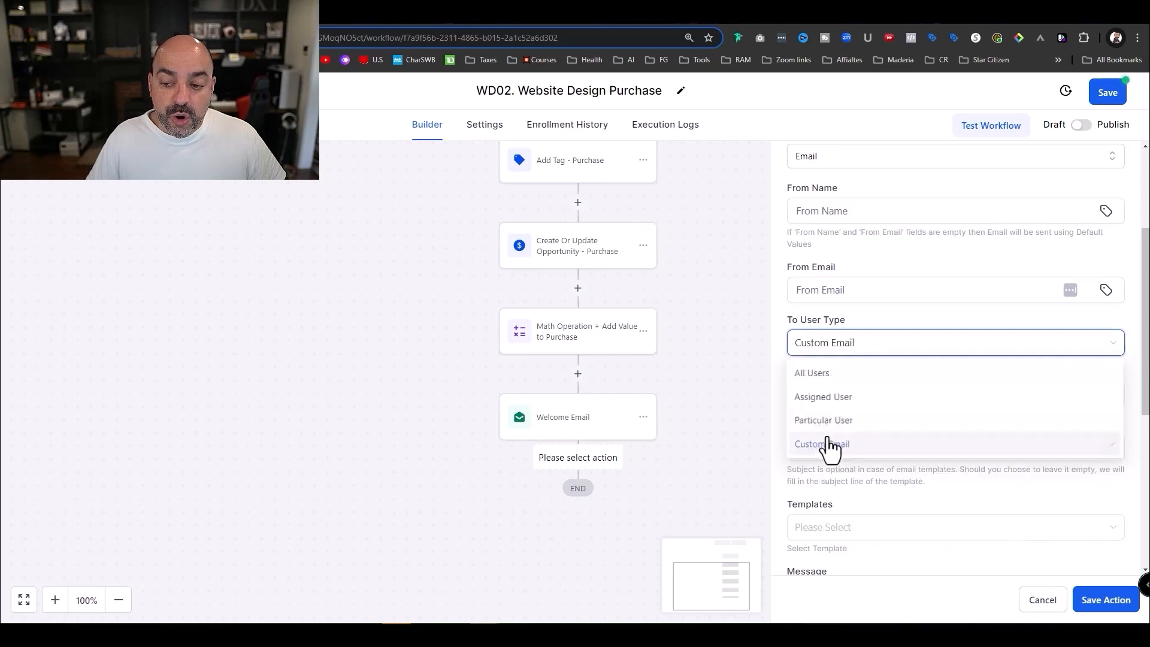
pyautogui.click(837, 392)
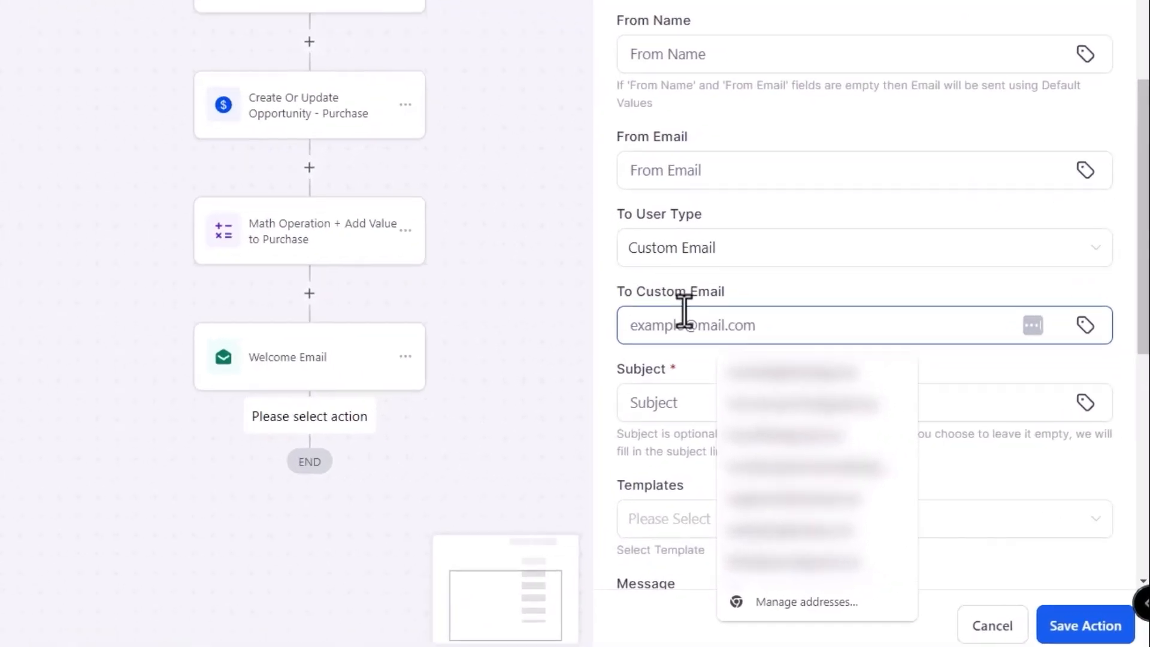
pyautogui.write('nuno@test.com')
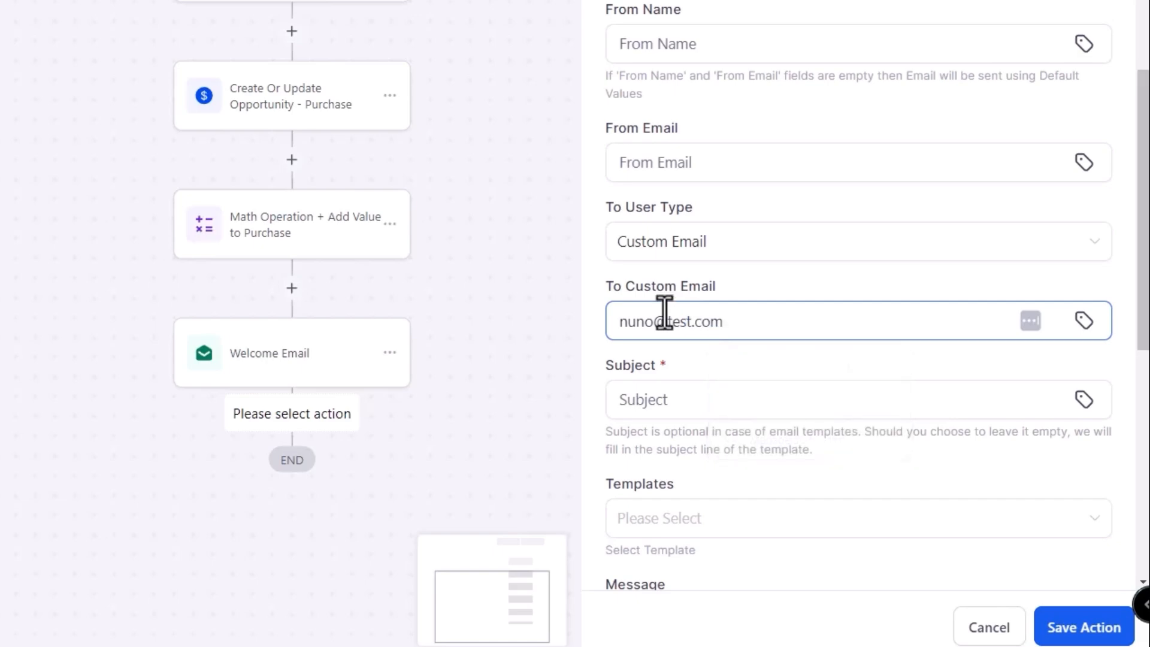
# - Set the subject to 'New Customer - {{contact.name}}' using the Contact Full Name merge field
pyautogui.click(699, 370)
pyautogui.write('New Cus')
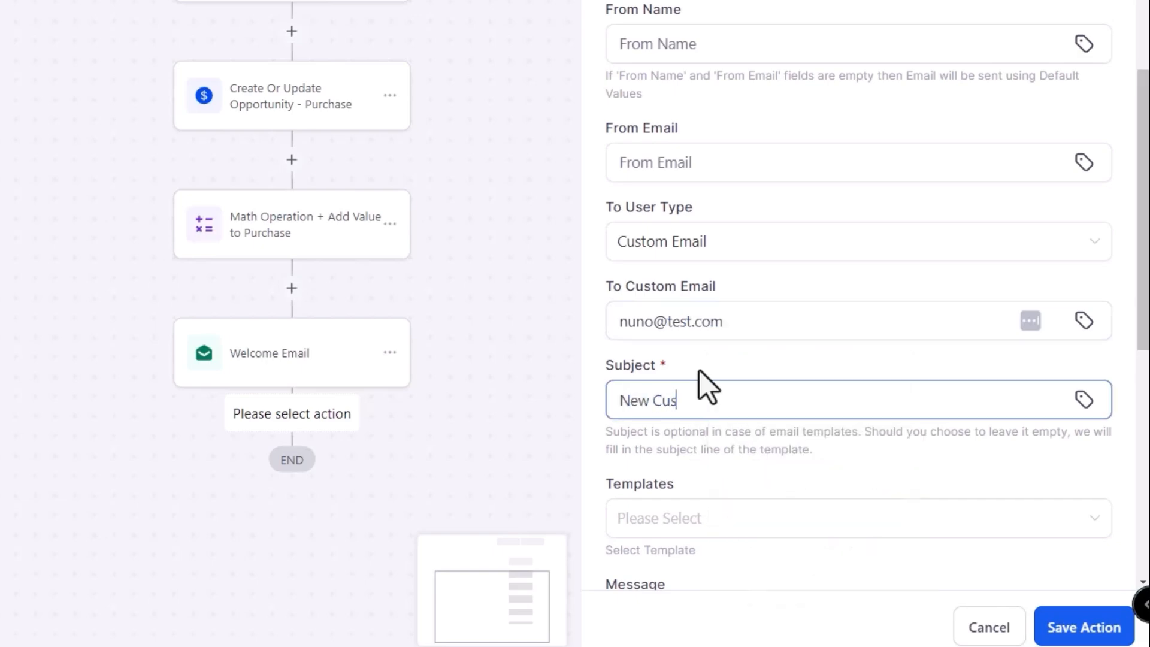
pyautogui.write('tomer')
pyautogui.press('Tab')
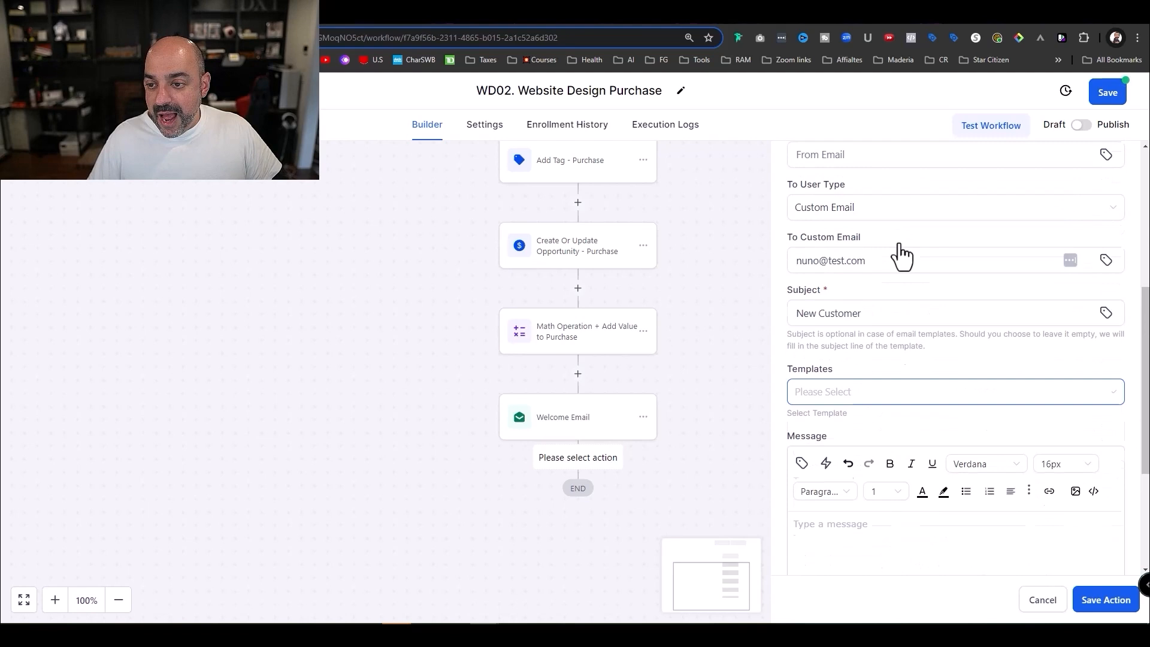
pyautogui.click(893, 333)
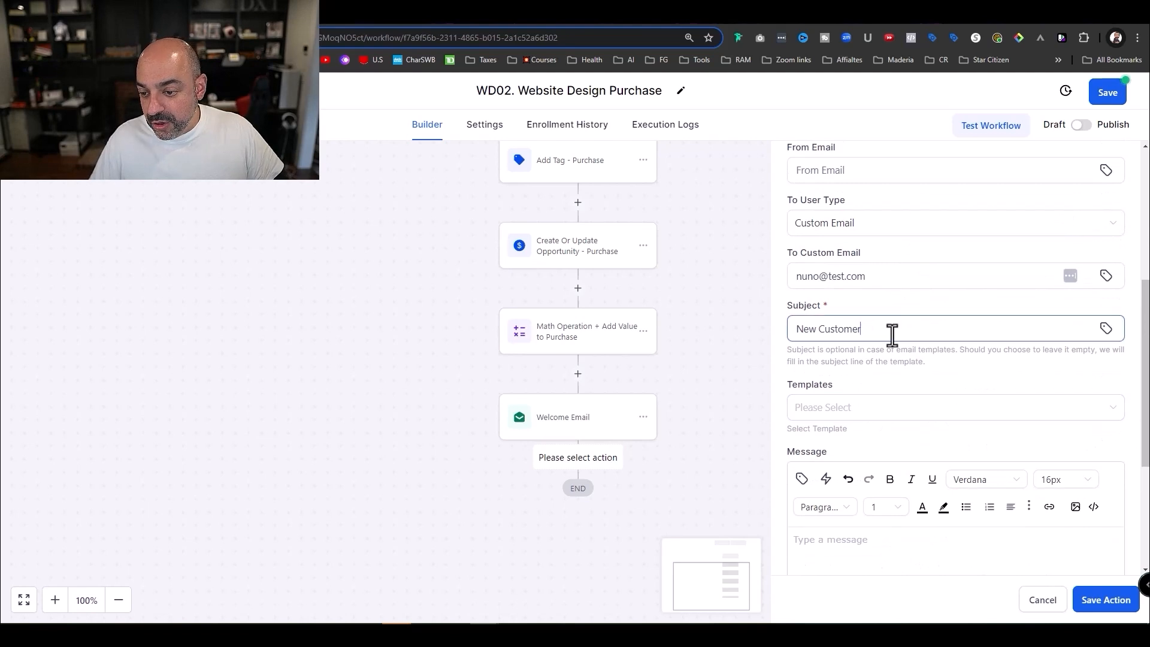
pyautogui.write('-')
pyautogui.click(1105, 329)
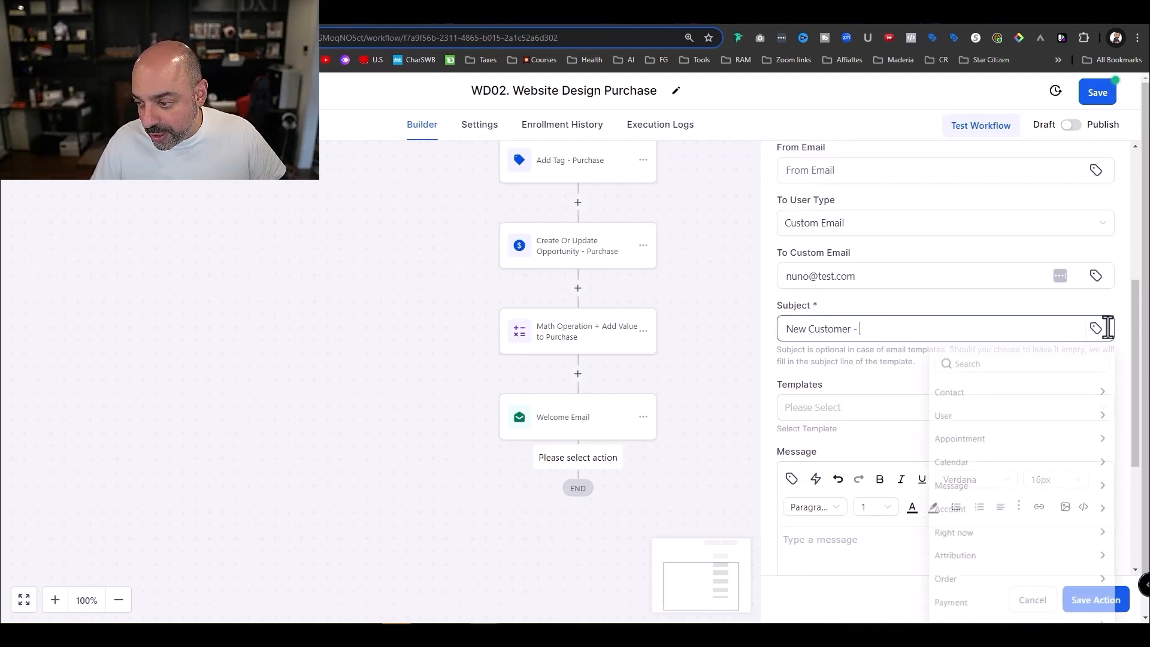
pyautogui.click(1002, 395)
pyautogui.click(1036, 416)
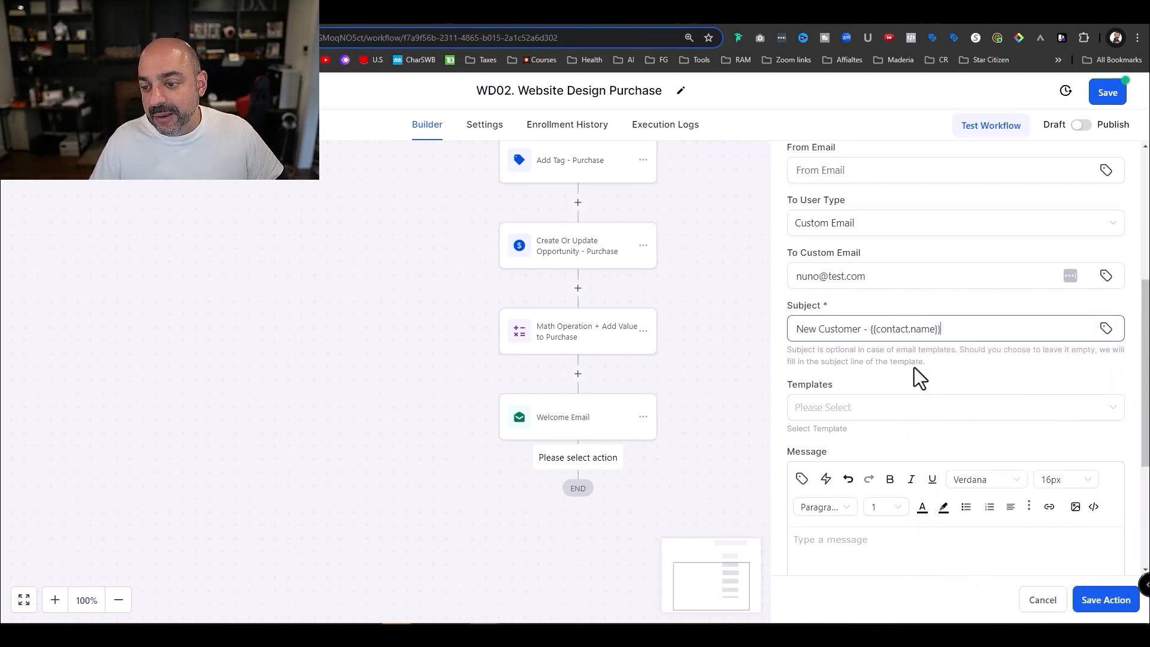
pyautogui.scroll(-3, 849, 314)
pyautogui.click(850, 312)
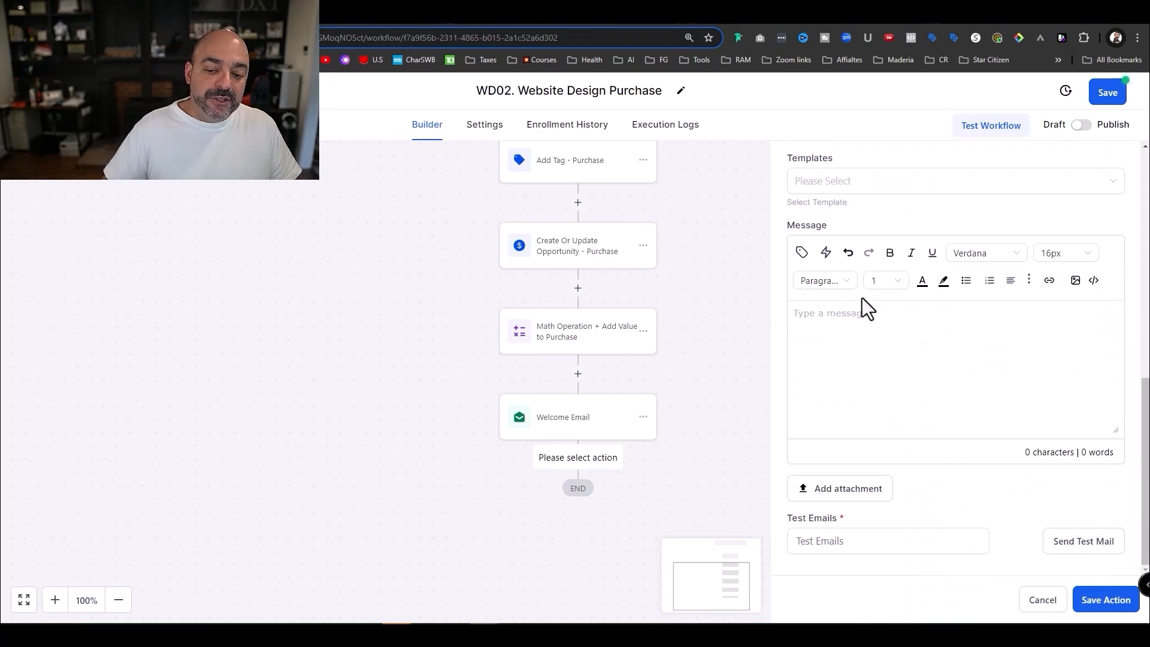
# - Write a 'Hey' message listing the contact's Full Name, Phone and Email merge fields, then save the step
pyautogui.write('Hey we have a new customer:')
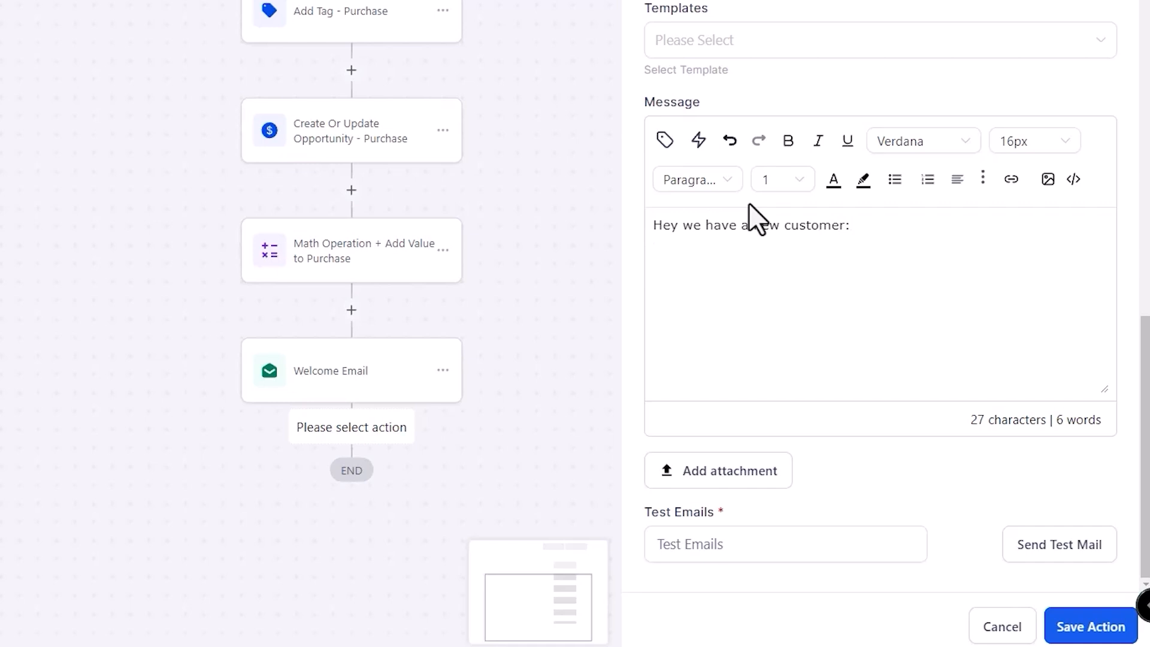
pyautogui.click(665, 142)
pyautogui.click(749, 235)
pyautogui.click(665, 264)
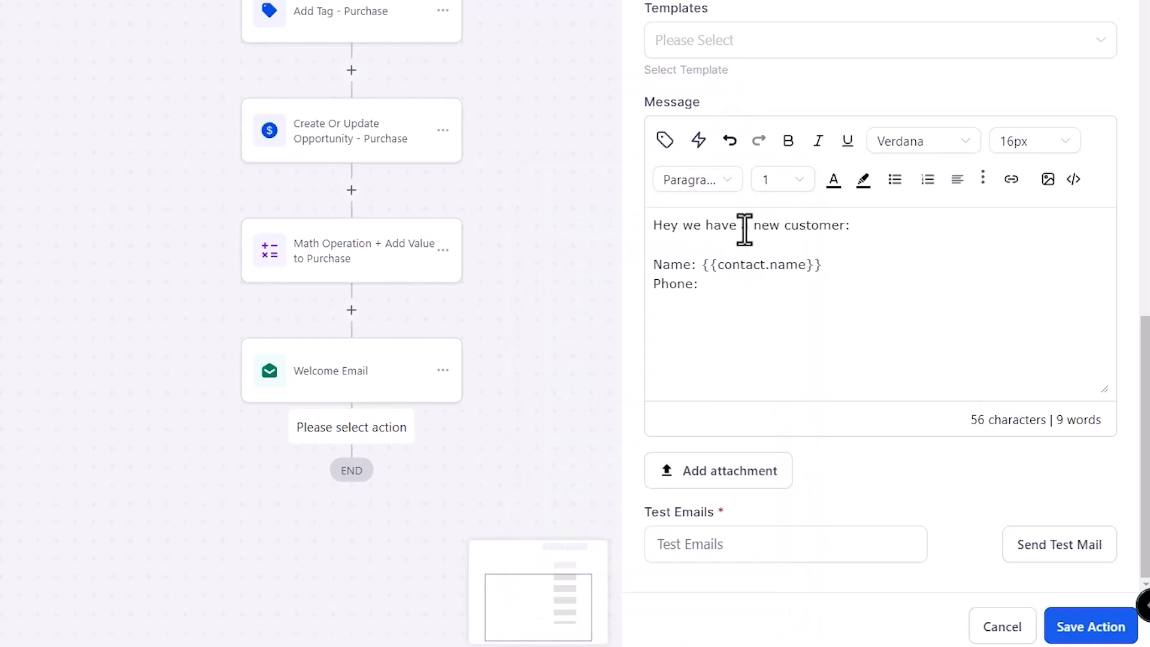
pyautogui.click(670, 142)
pyautogui.click(699, 395)
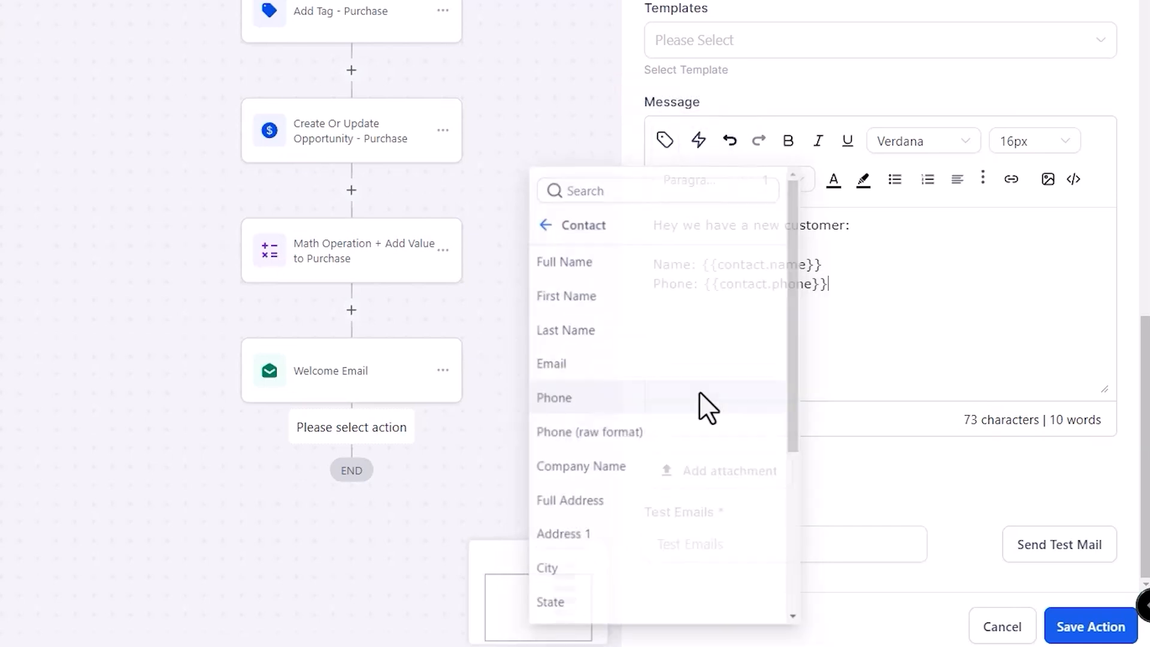
pyautogui.press('Return')
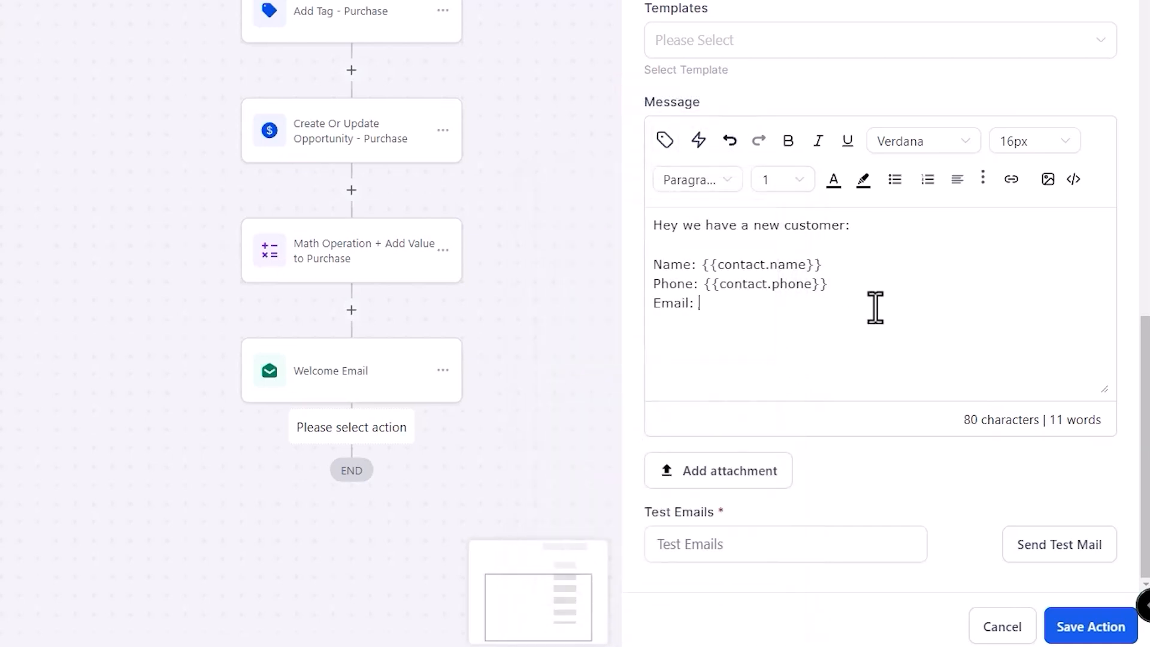
pyautogui.click(665, 143)
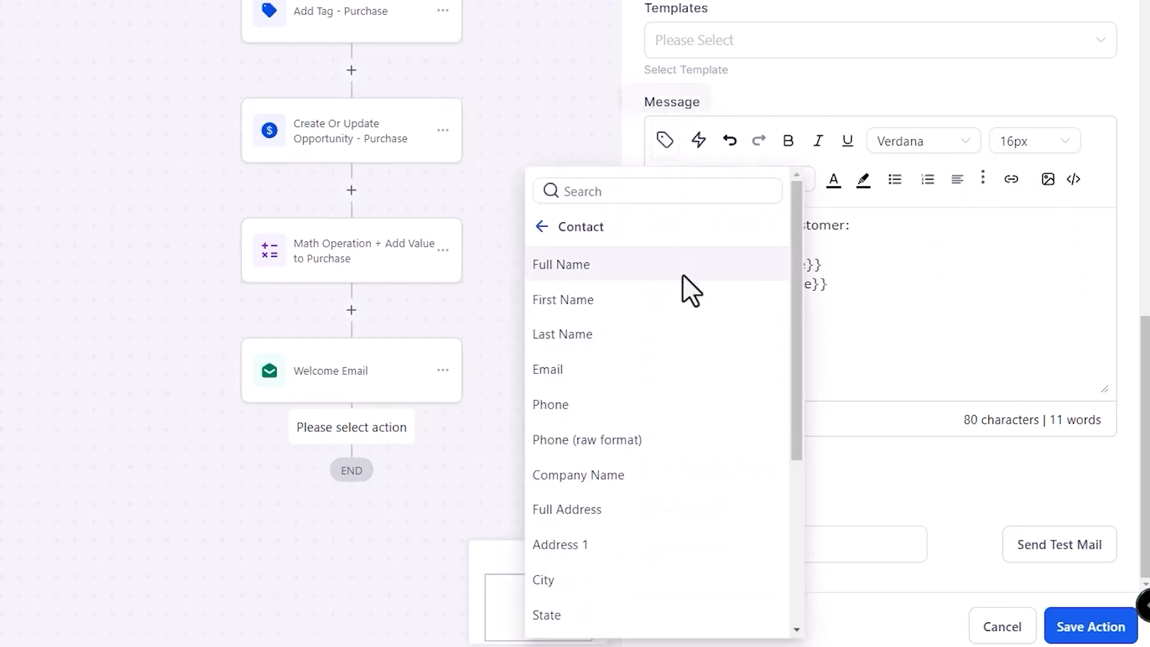
pyautogui.click(675, 367)
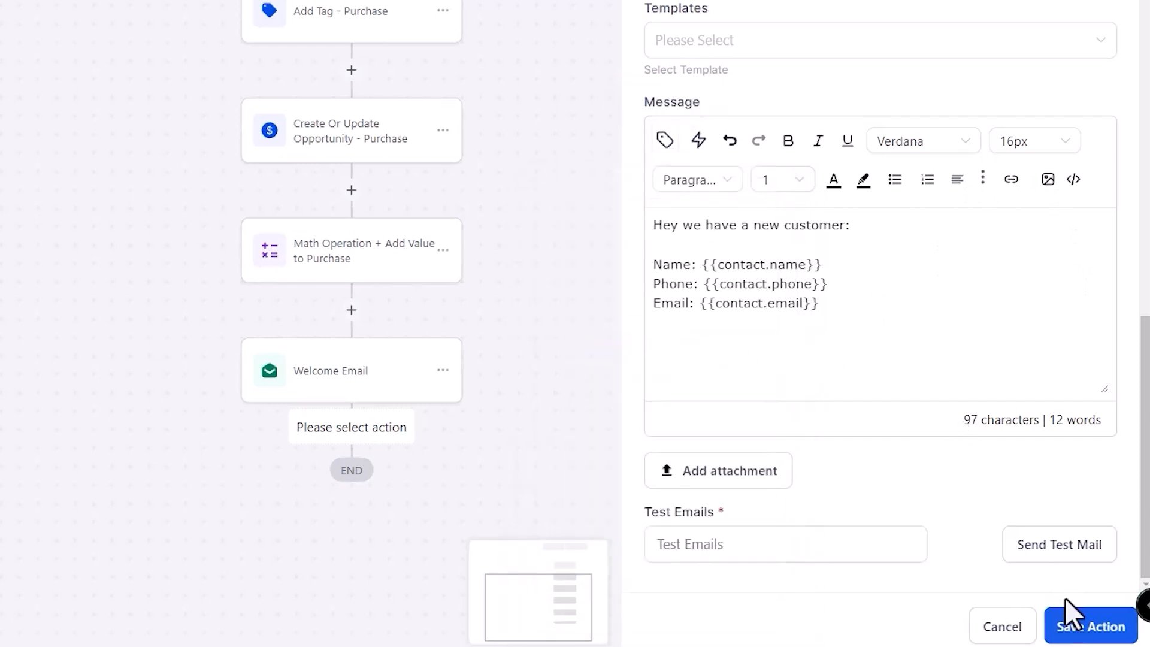
pyautogui.click(1069, 620)
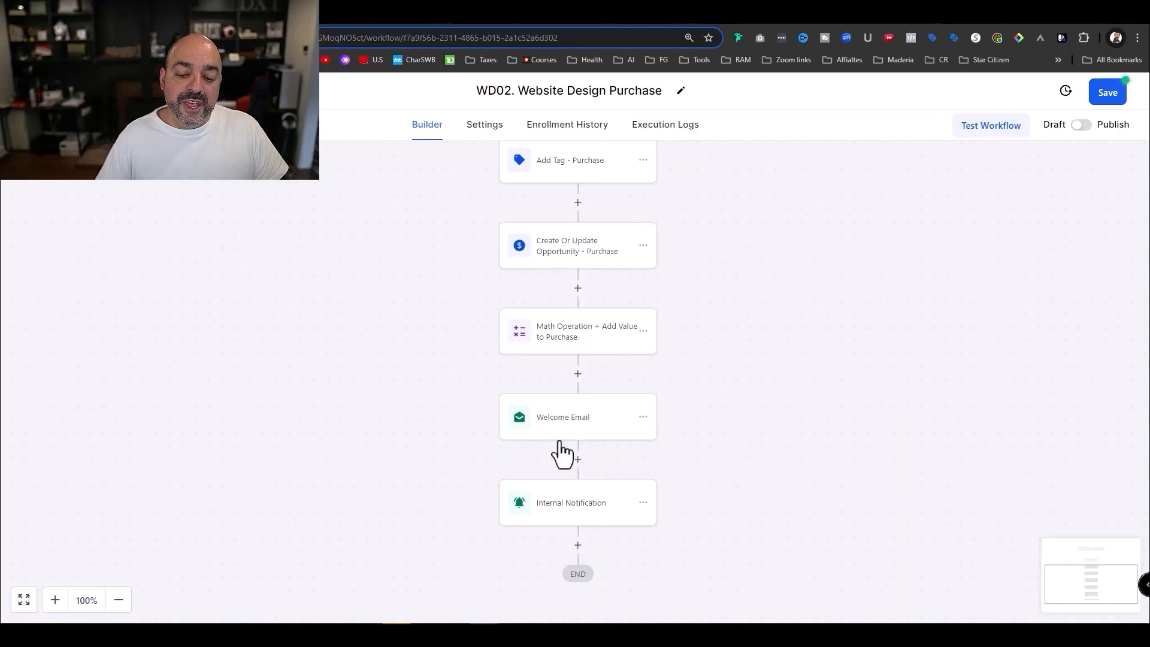
# - Rename the notification step to 'Internal Notification -VA' and save it
pyautogui.click(597, 512)
pyautogui.click(912, 290)
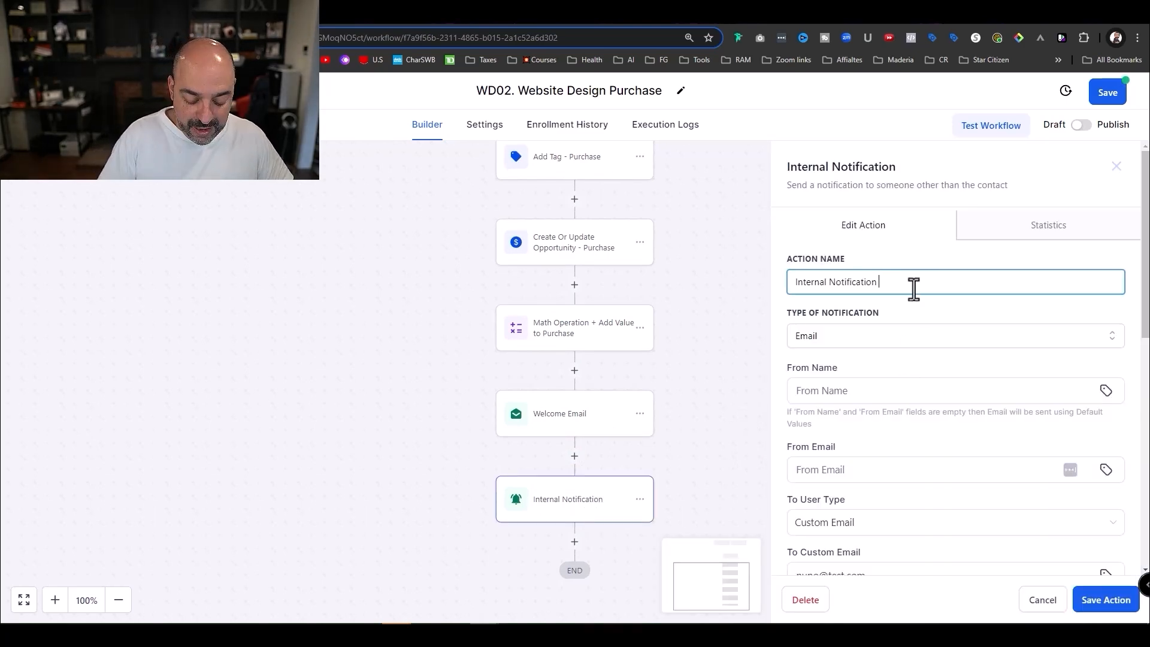
pyautogui.write('-VA')
pyautogui.scroll(-2, 864, 388)
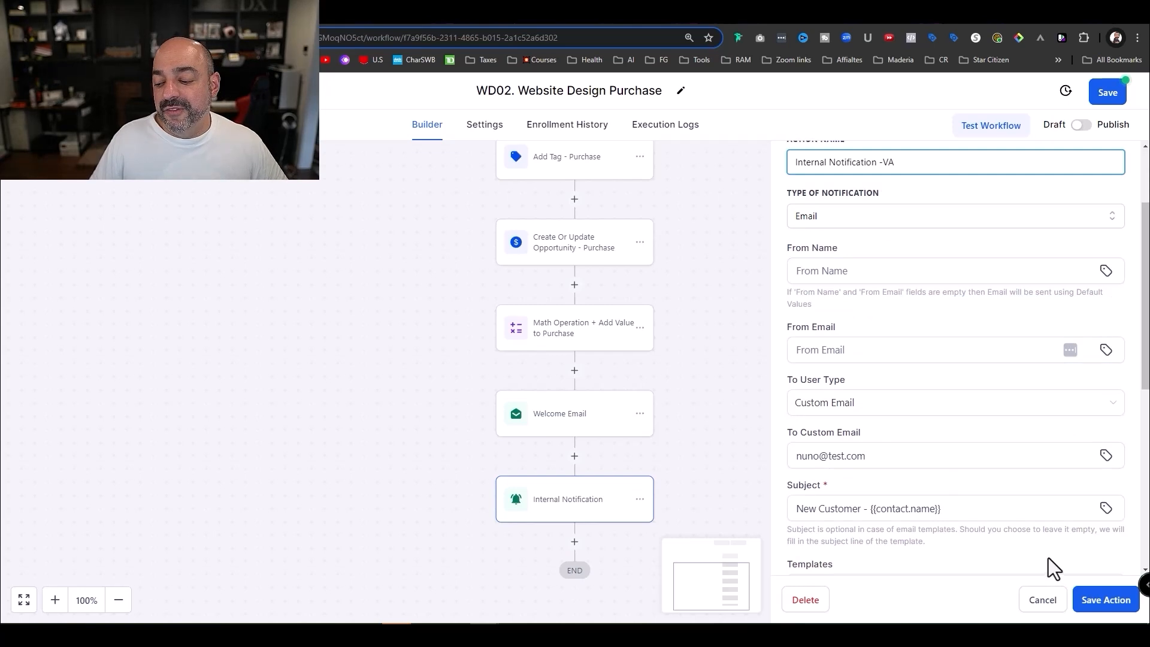
pyautogui.click(1096, 600)
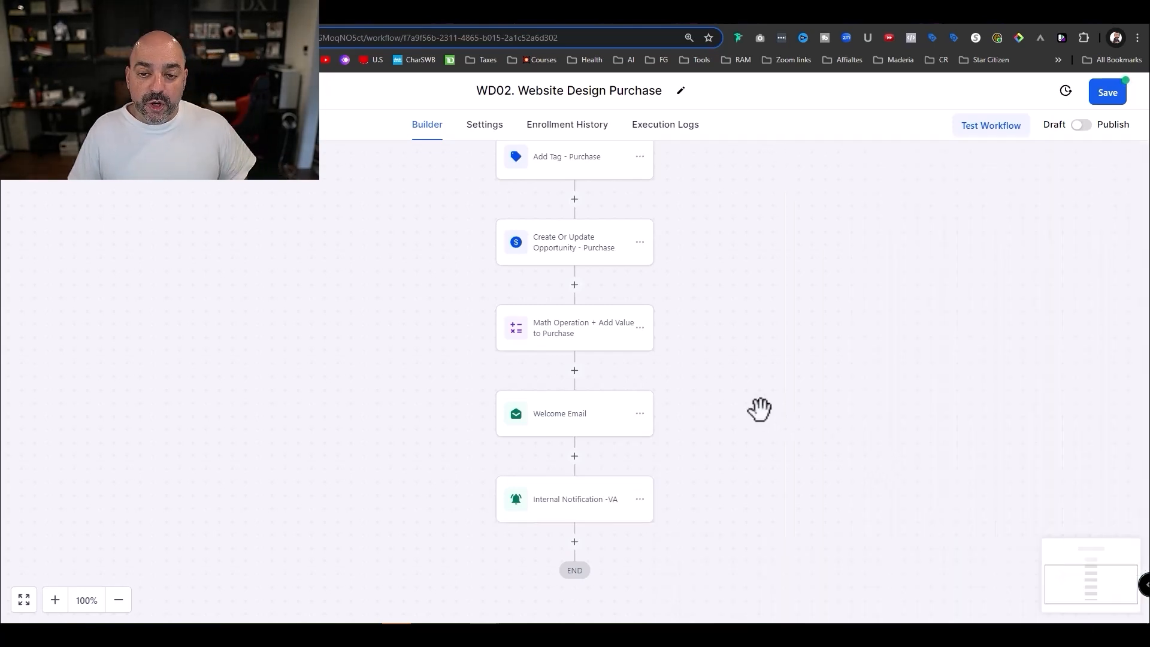
# - Save and publish the WD02. Website Design Purchase workflow, then return to the workflow list
pyautogui.scroll(-1, 742, 409)
pyautogui.scroll(1, 671, 394)
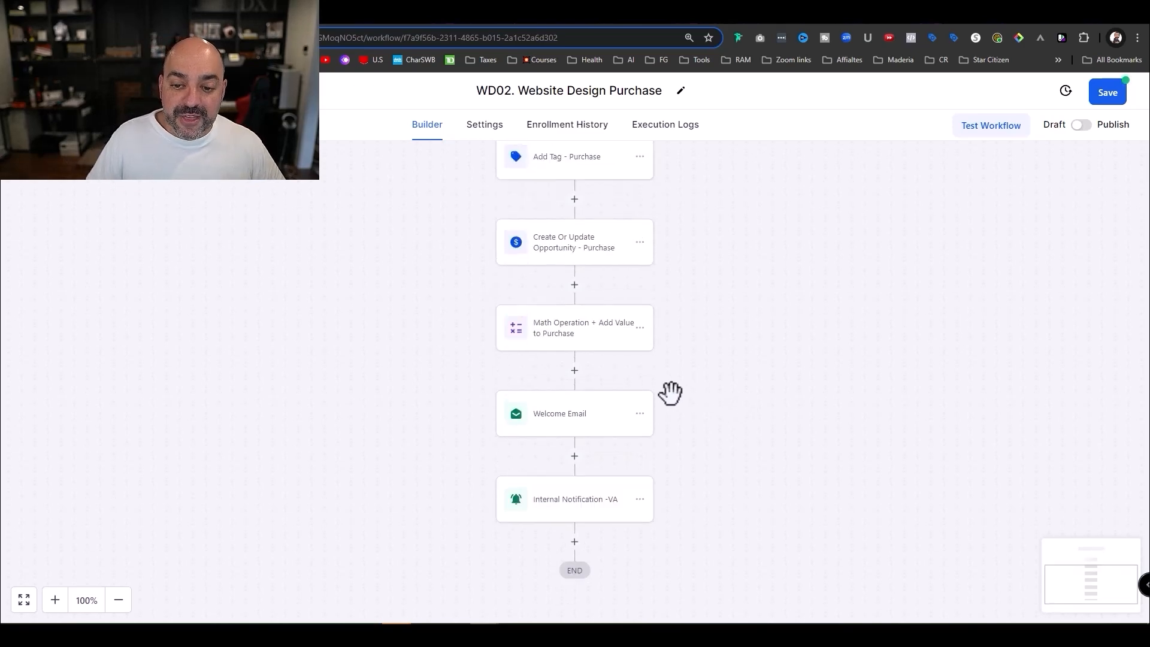
pyautogui.scroll(1, 670, 393)
pyautogui.click(1110, 93)
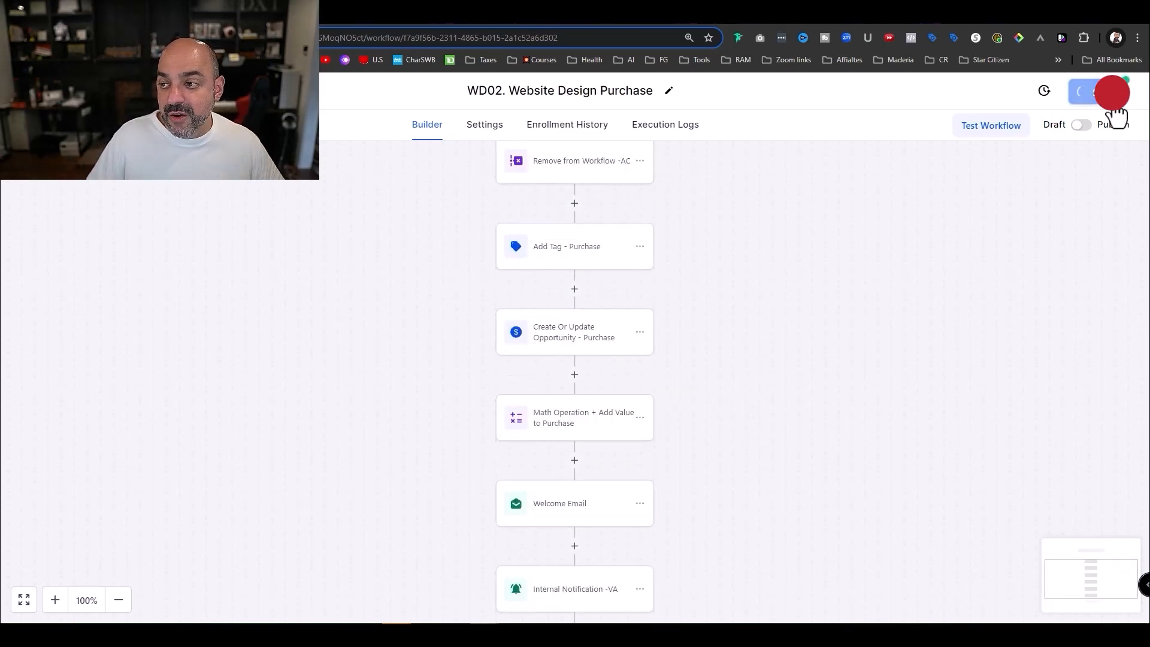
pyautogui.click(1081, 124)
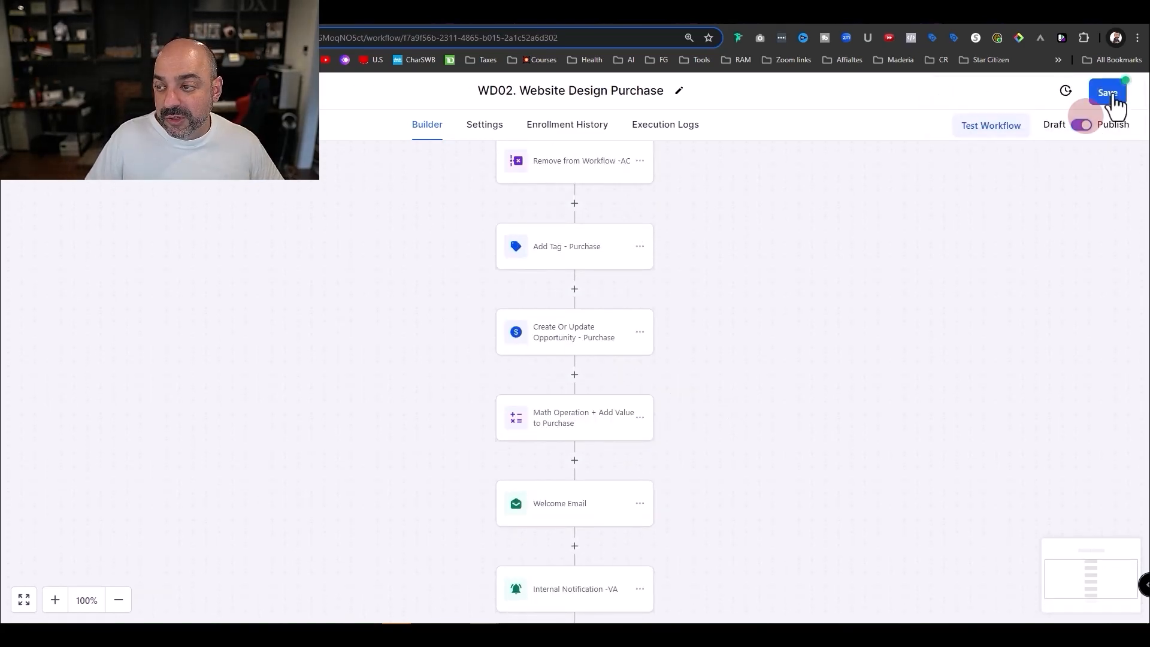
pyautogui.click(1112, 95)
pyautogui.click(54, 91)
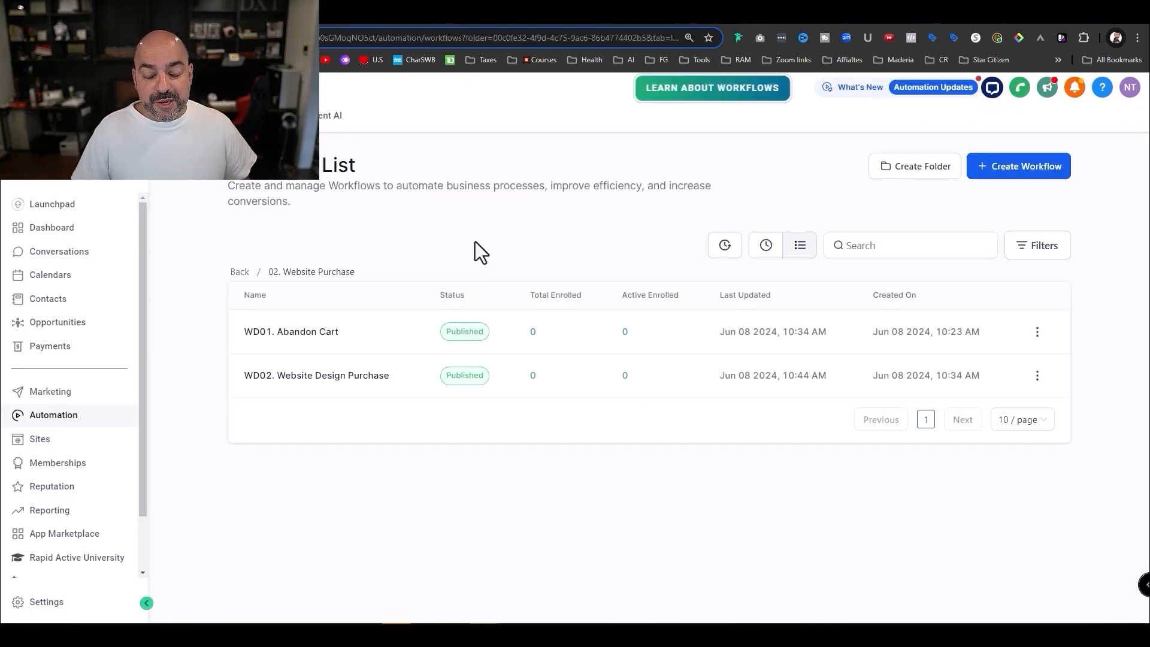
# - Duplicate the WD02 workflow, dropping the 'Copy -' prefix and renumbering it WD03
pyautogui.click(997, 176)
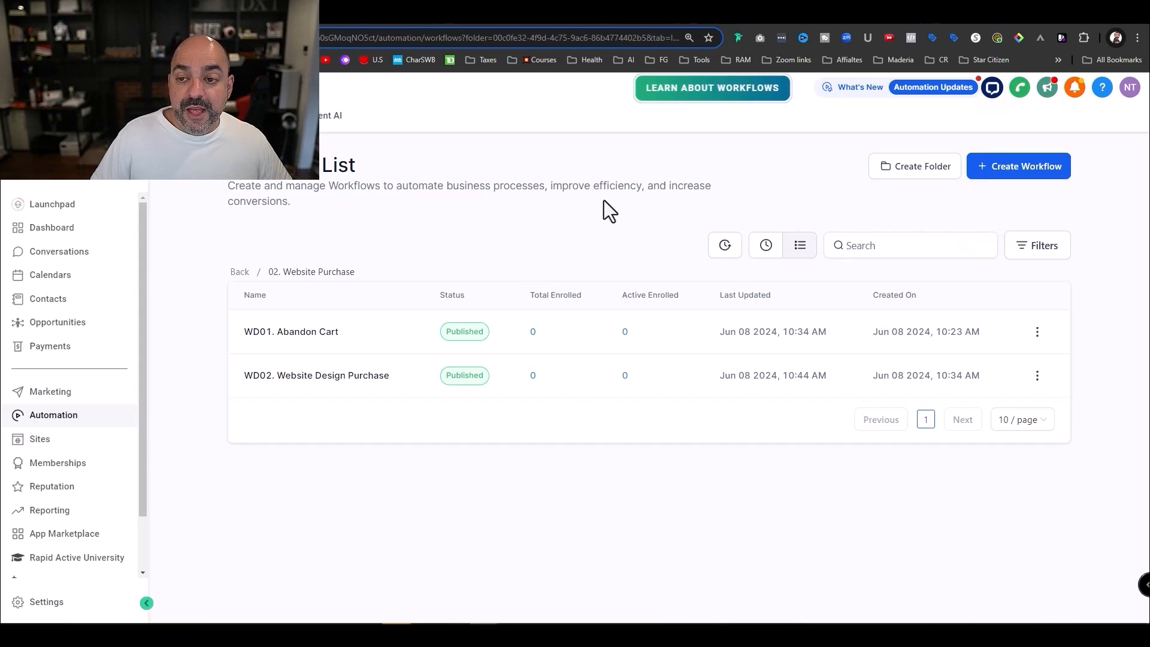
pyautogui.click(1038, 375)
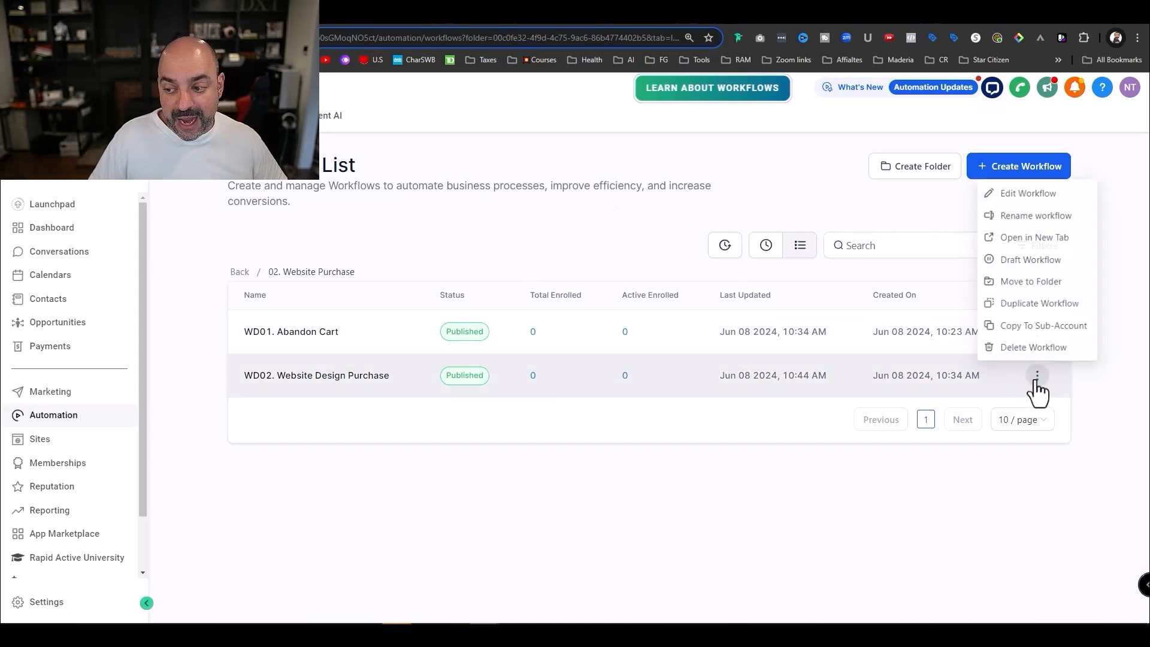
pyautogui.click(1043, 303)
pyautogui.moveTo(526, 396); pyautogui.dragTo(437, 403)
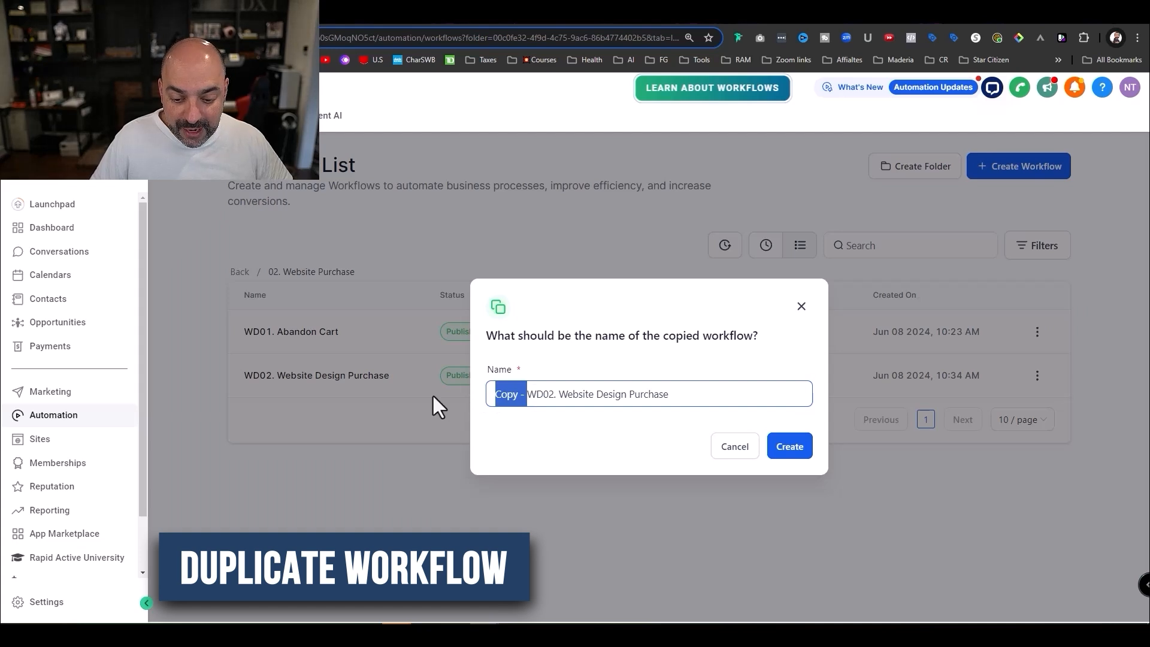
pyautogui.press('BackSpace')
pyautogui.click(520, 394)
pyautogui.press('BackSpace')
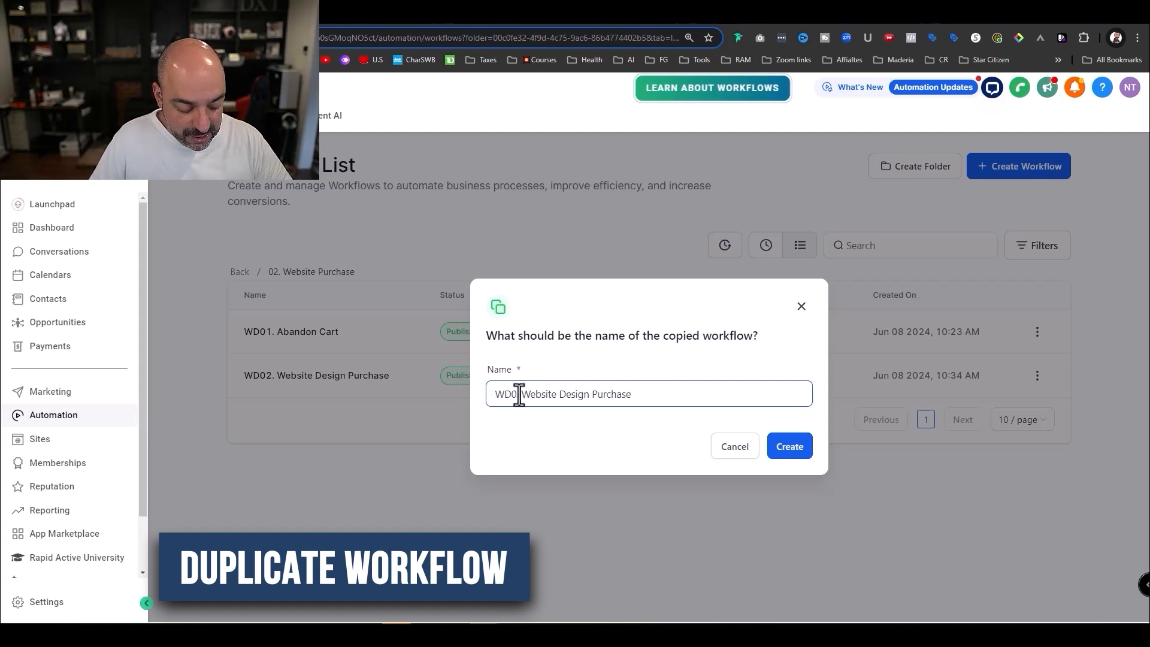
pyautogui.write('3')
# - Finish the name as 'WD03. email template Designs', create the copy and open it
pyautogui.moveTo(642, 395); pyautogui.dragTo(534, 396)
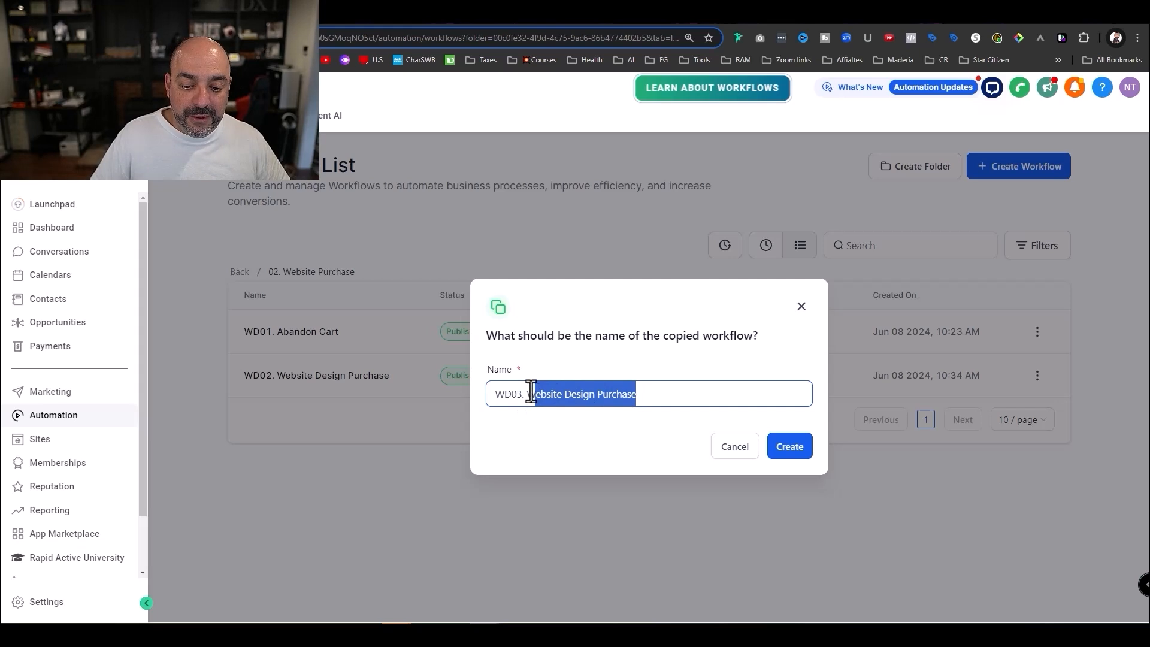
pyautogui.write('emailk ')
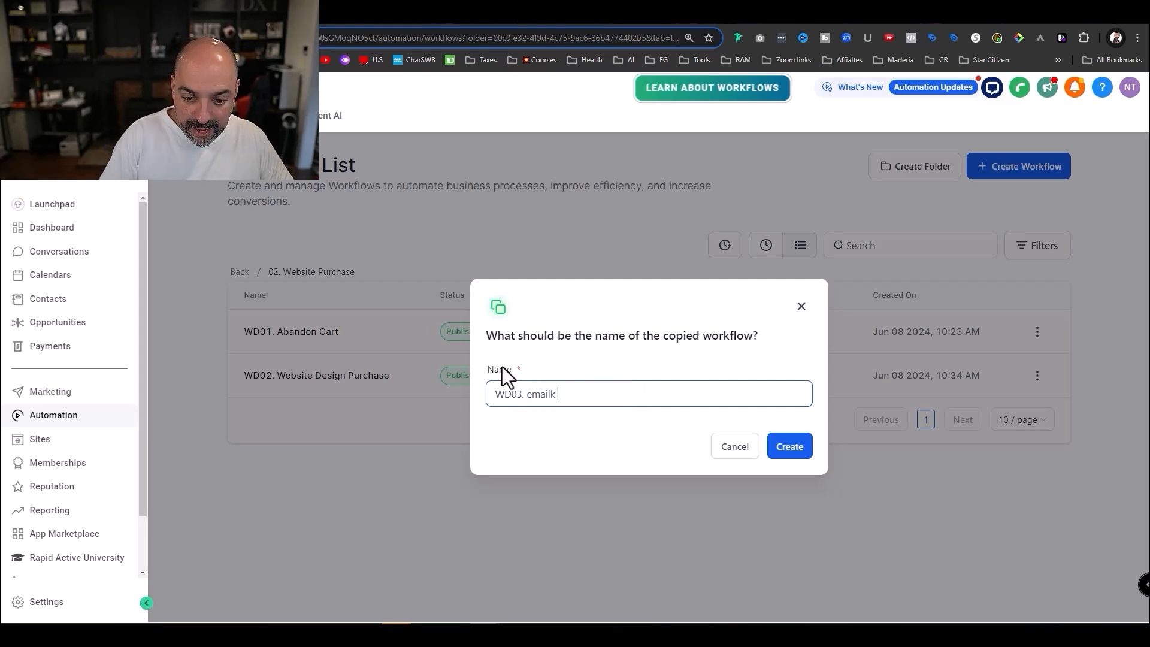
pyautogui.write(' tempalte')
pyautogui.press('BackSpace')
pyautogui.press('BackSpace')
pyautogui.press('BackSpace')
pyautogui.press('BackSpace')
pyautogui.press('BackSpace')
pyautogui.write('late Designs')
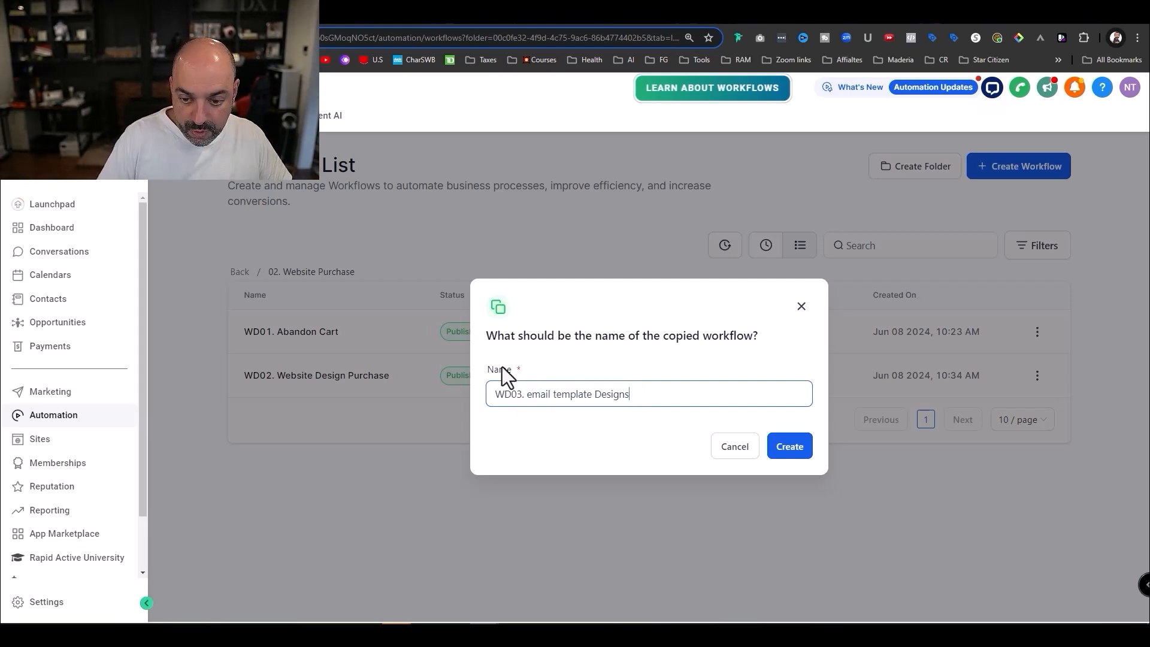
pyautogui.click(787, 445)
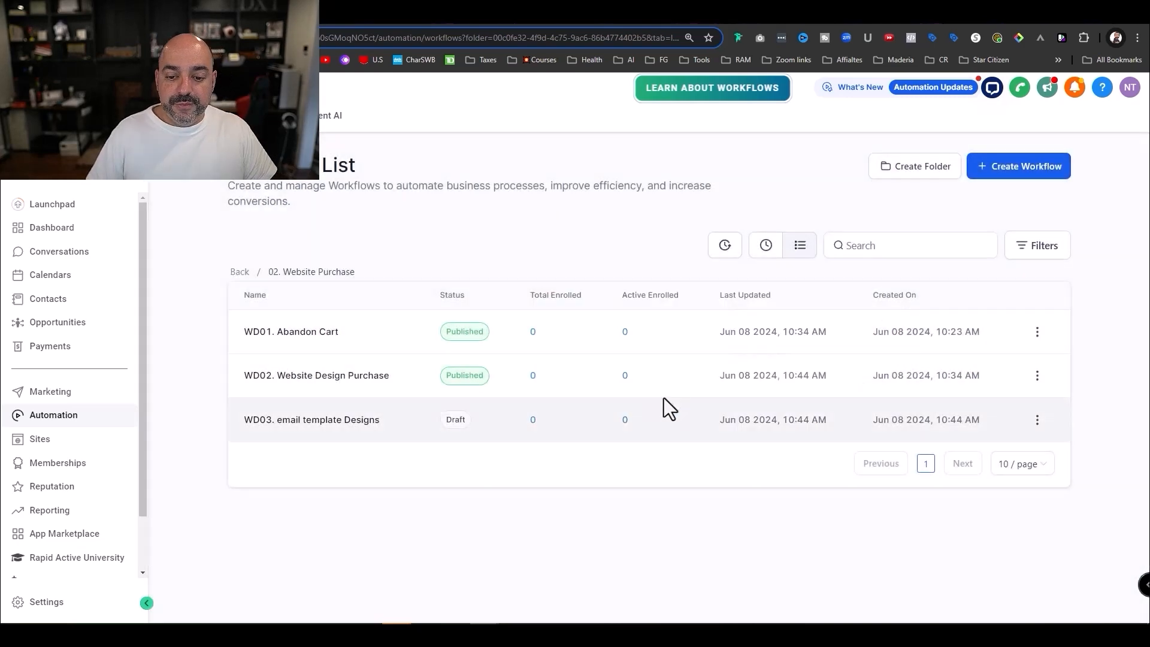
pyautogui.click(333, 422)
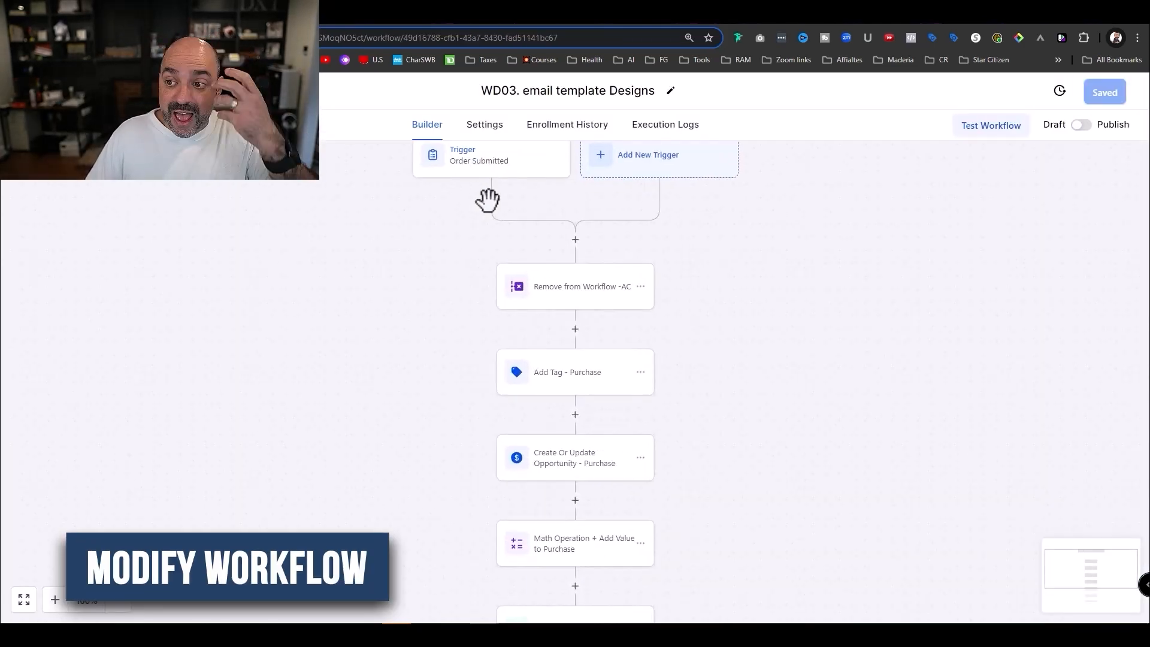
# - Filter the order trigger to Email Template Design and save it
pyautogui.click(497, 178)
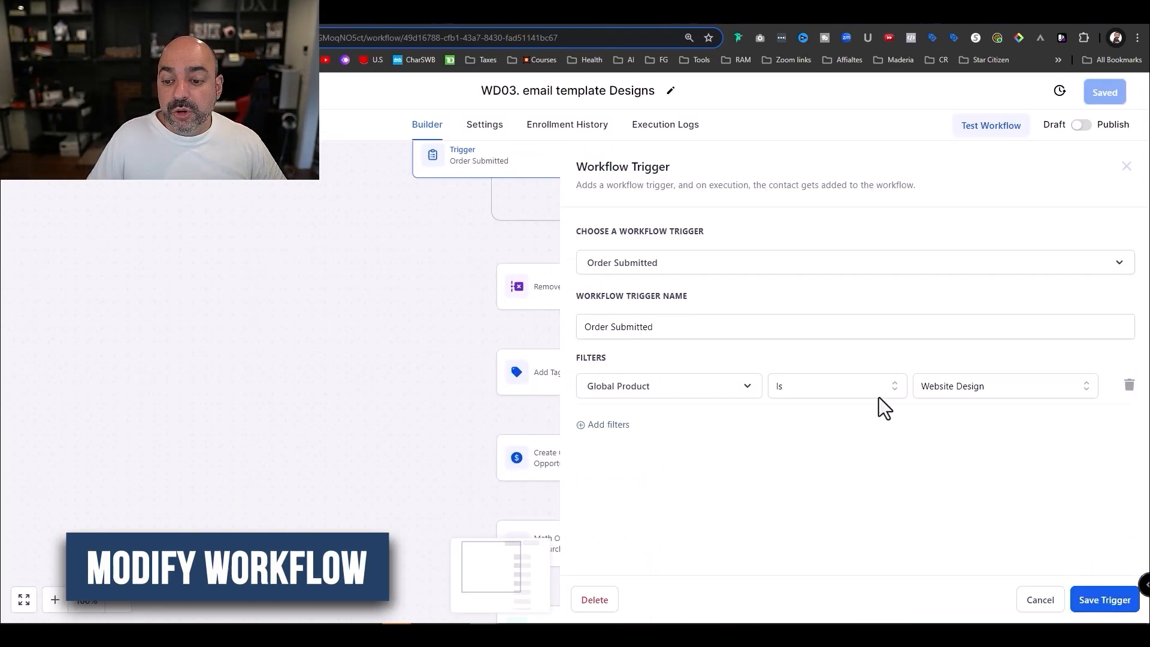
pyautogui.click(965, 385)
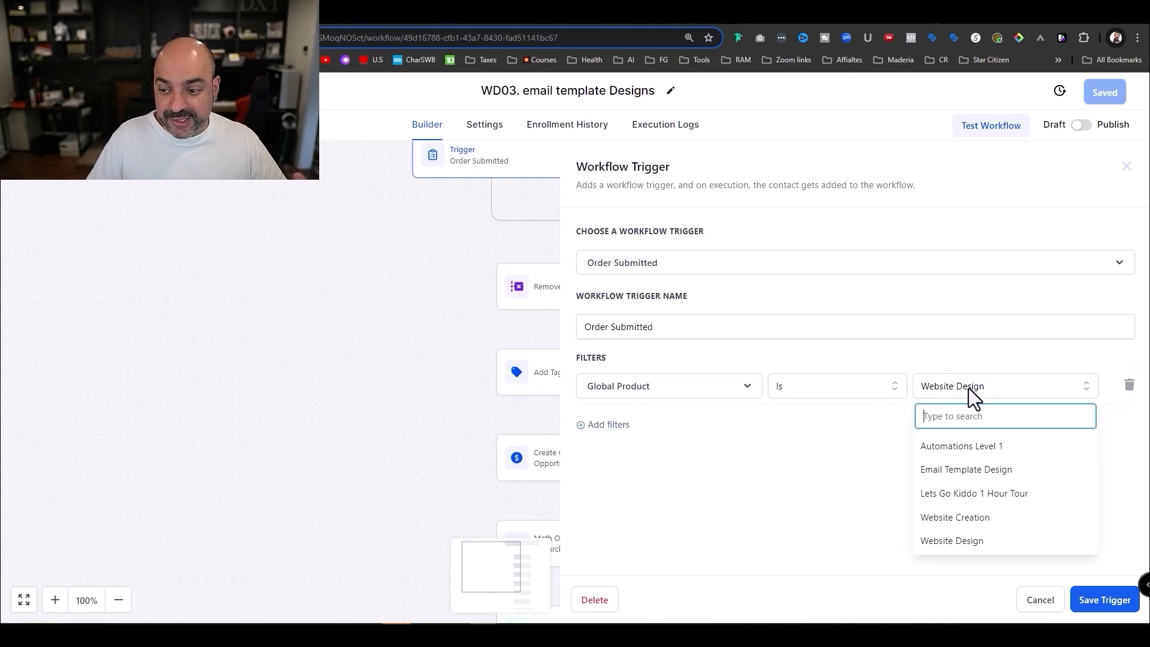
pyautogui.click(986, 470)
pyautogui.click(1103, 599)
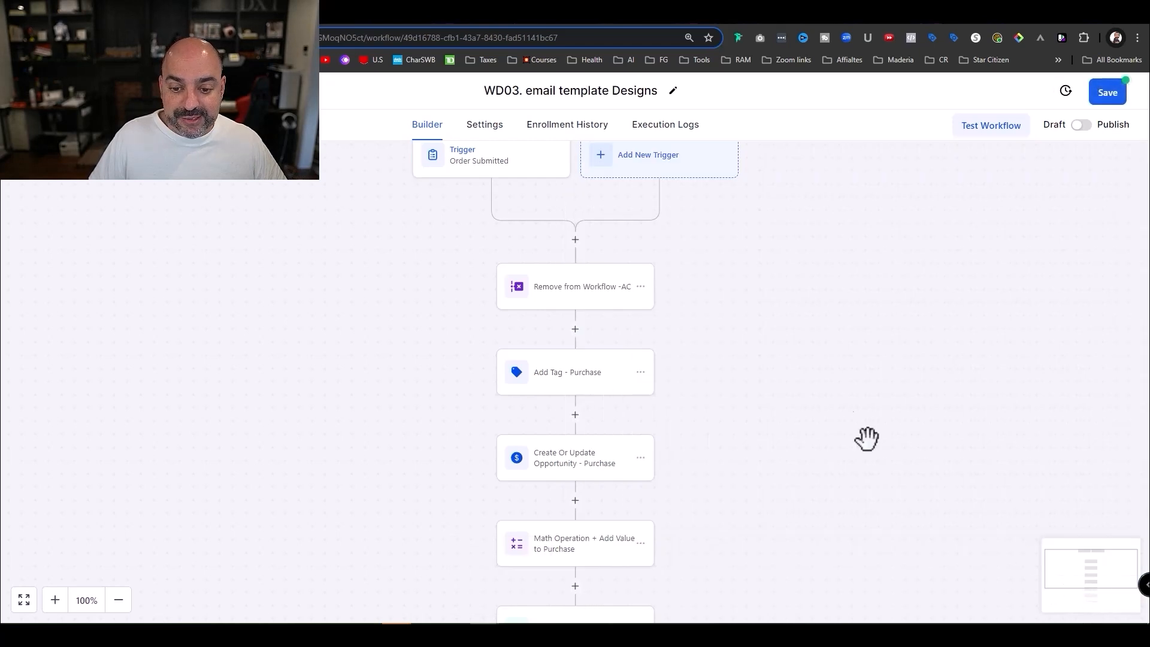
pyautogui.scroll(-1, 868, 436)
# - Replace the purchase tag with a new 'email template :: Purchase' tag
pyautogui.click(609, 321)
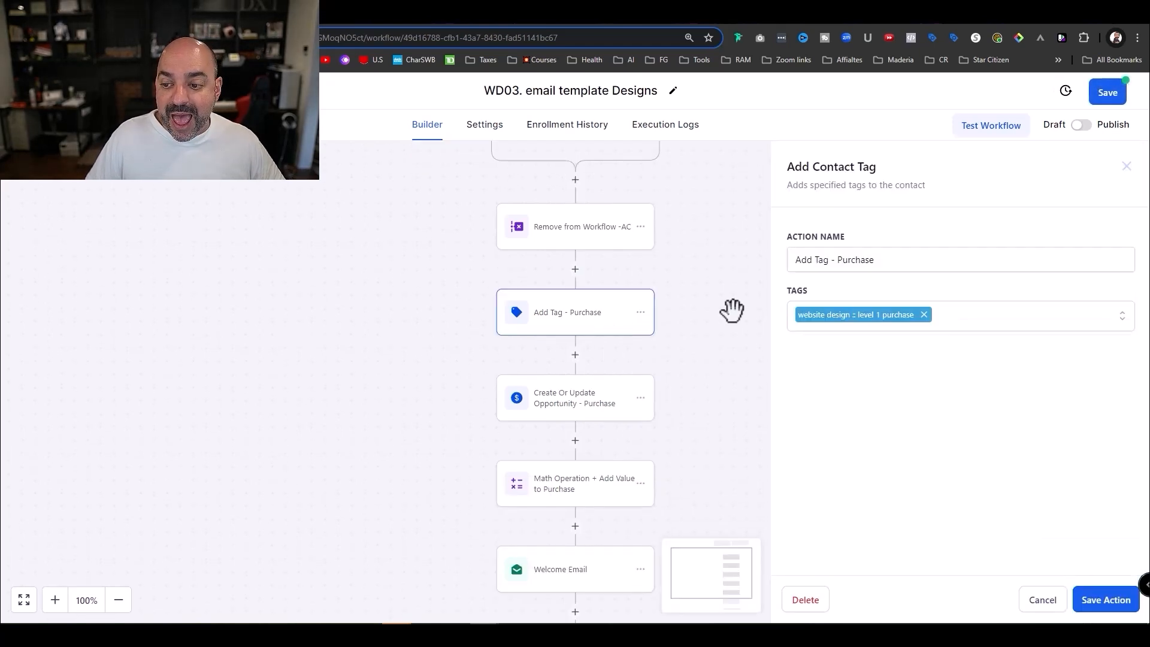
pyautogui.click(923, 315)
pyautogui.click(917, 313)
pyautogui.write('emai')
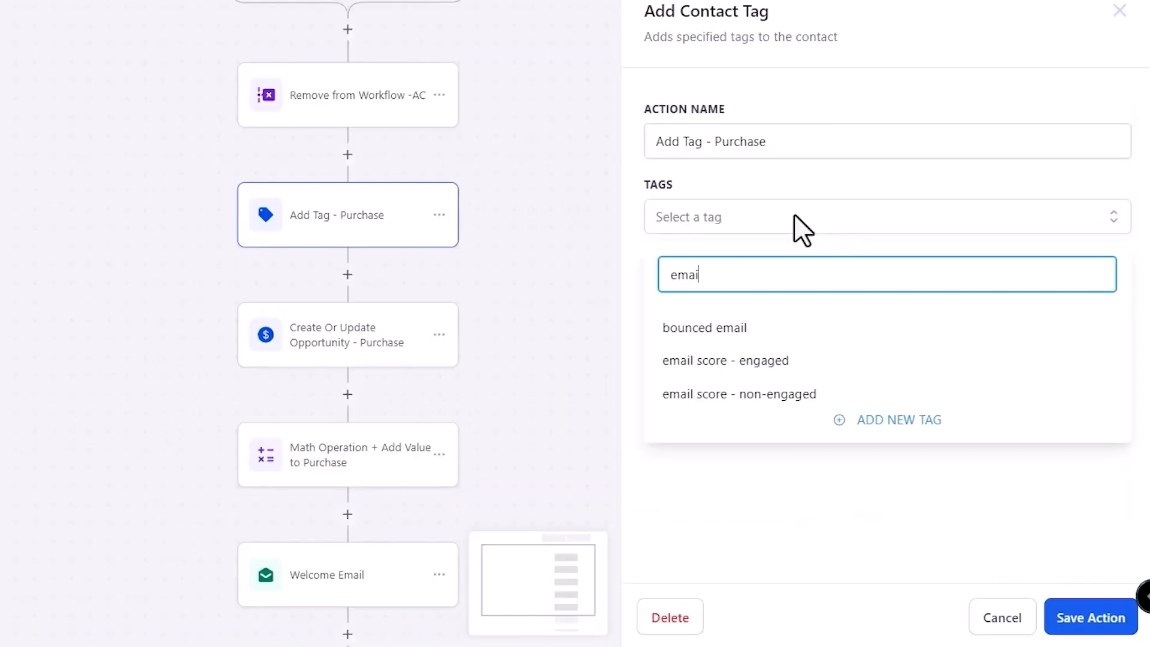
pyautogui.write('l template :: P')
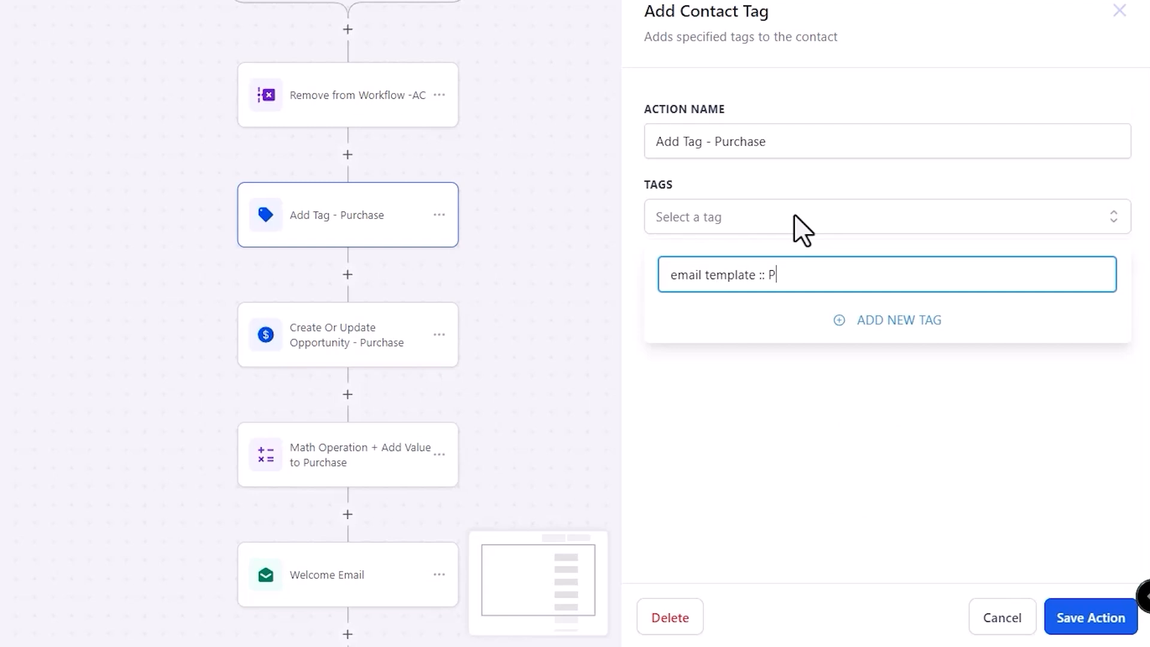
pyautogui.write('urchase')
pyautogui.click(876, 320)
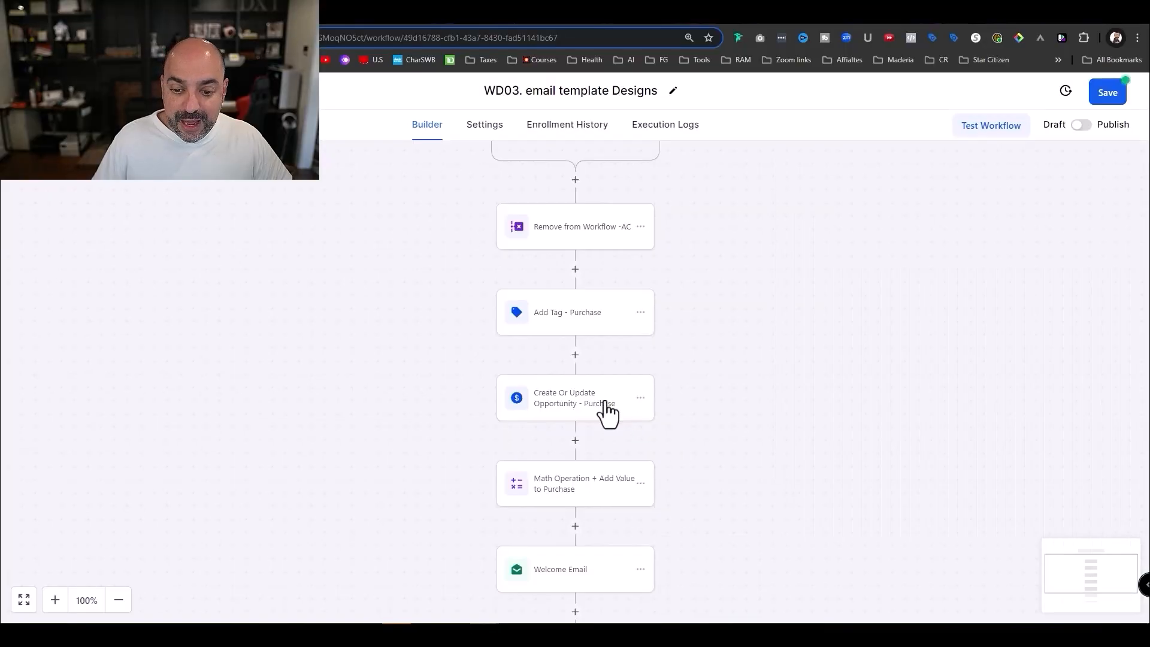
# - Change the opportunity step's lead value to 2597 and save it
pyautogui.click(606, 405)
pyautogui.scroll(-1, 853, 317)
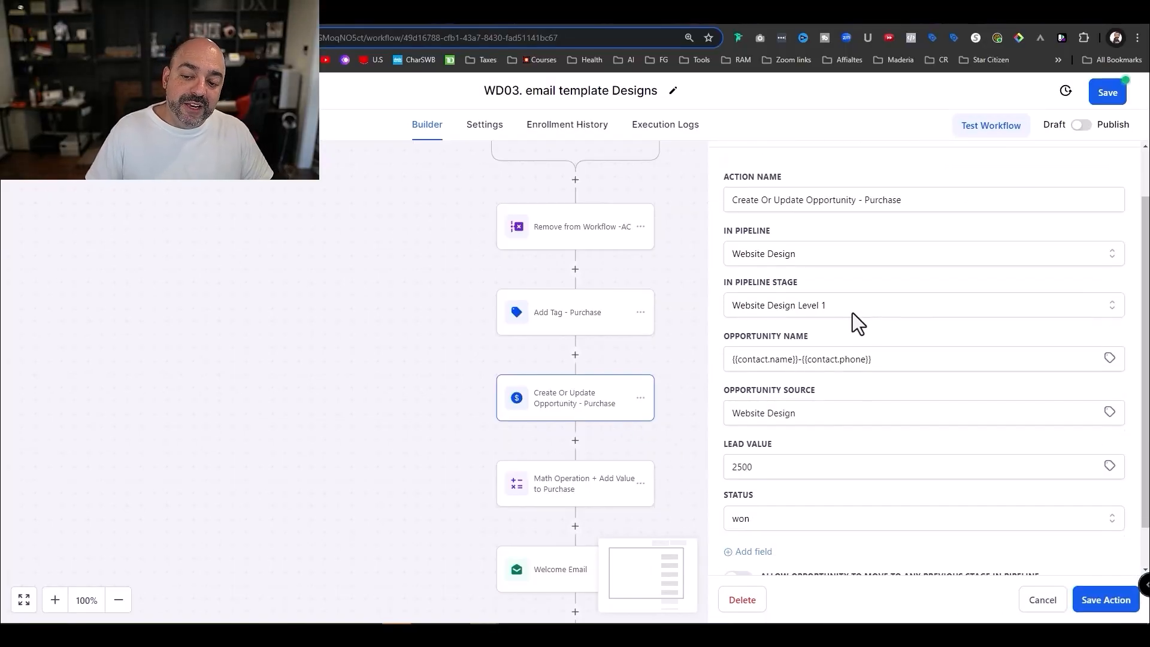
pyautogui.scroll(-1, 797, 367)
pyautogui.click(756, 420)
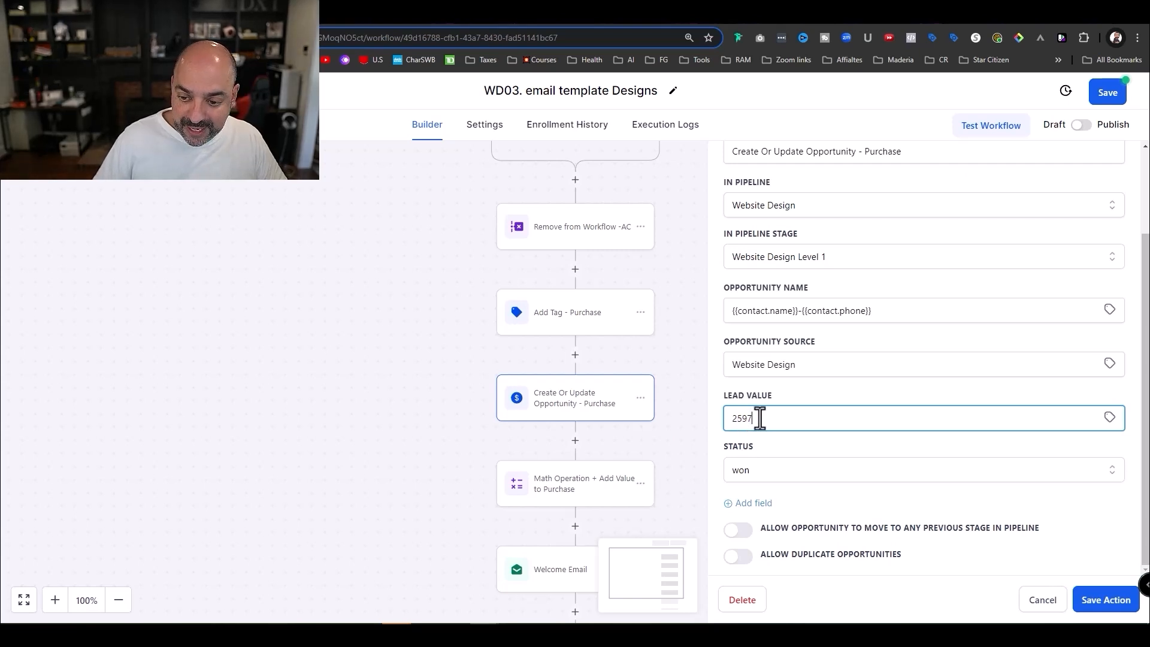
pyautogui.click(1106, 599)
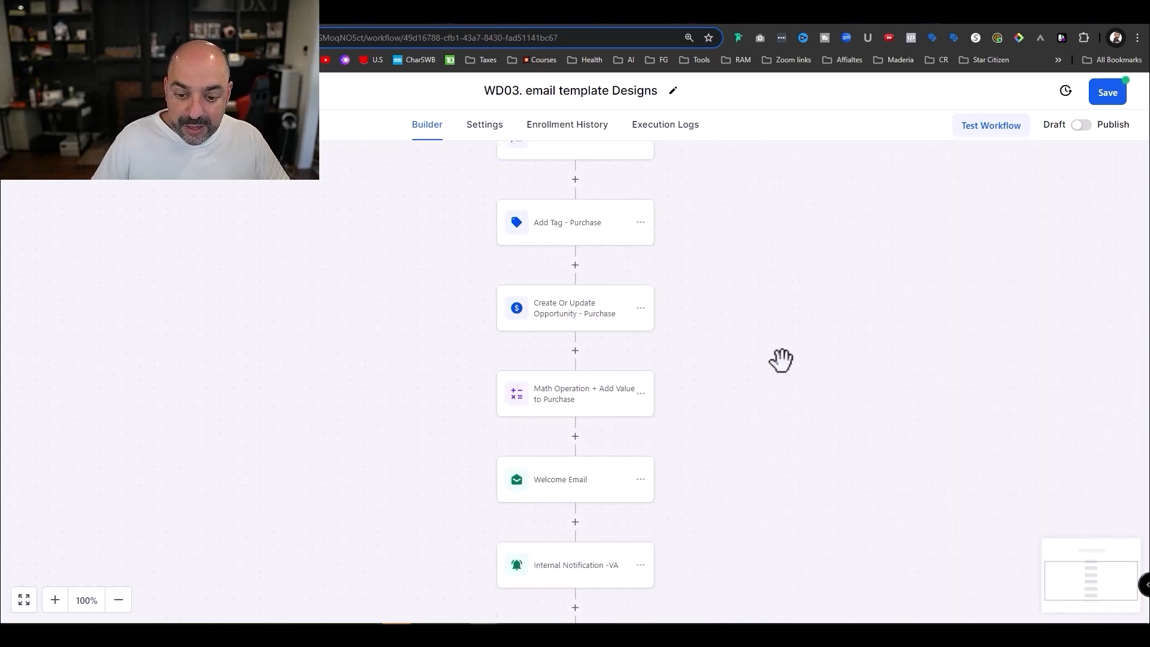
# - Set the Math Operation step's value to 97 and save it
pyautogui.click(617, 399)
pyautogui.doubleClick(907, 391)
pyautogui.write('9')
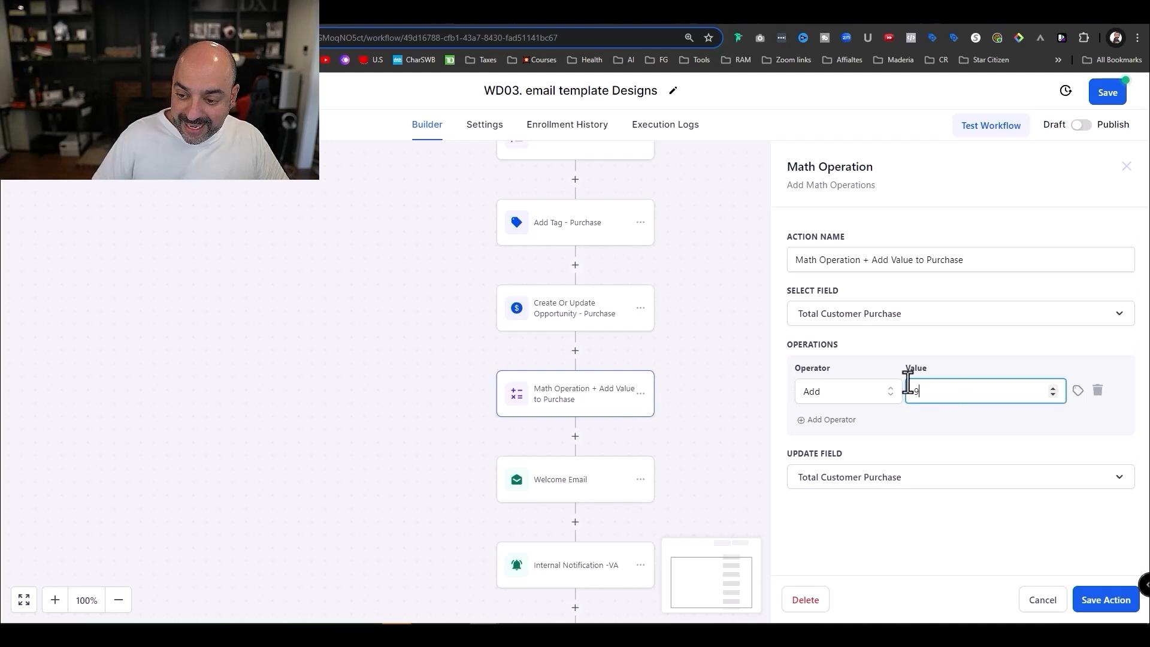
pyautogui.write('7')
pyautogui.click(1088, 610)
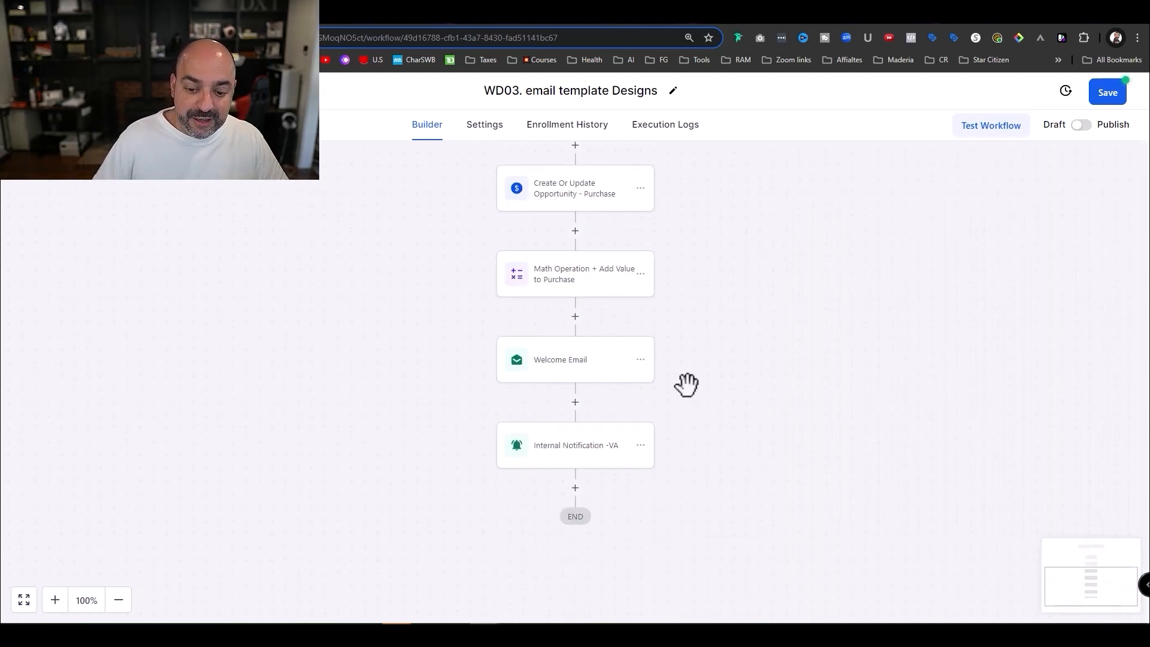
# - Change the Welcome Email subject to 'Congradultions' and save the step
pyautogui.click(591, 377)
pyautogui.scroll(-2, 898, 347)
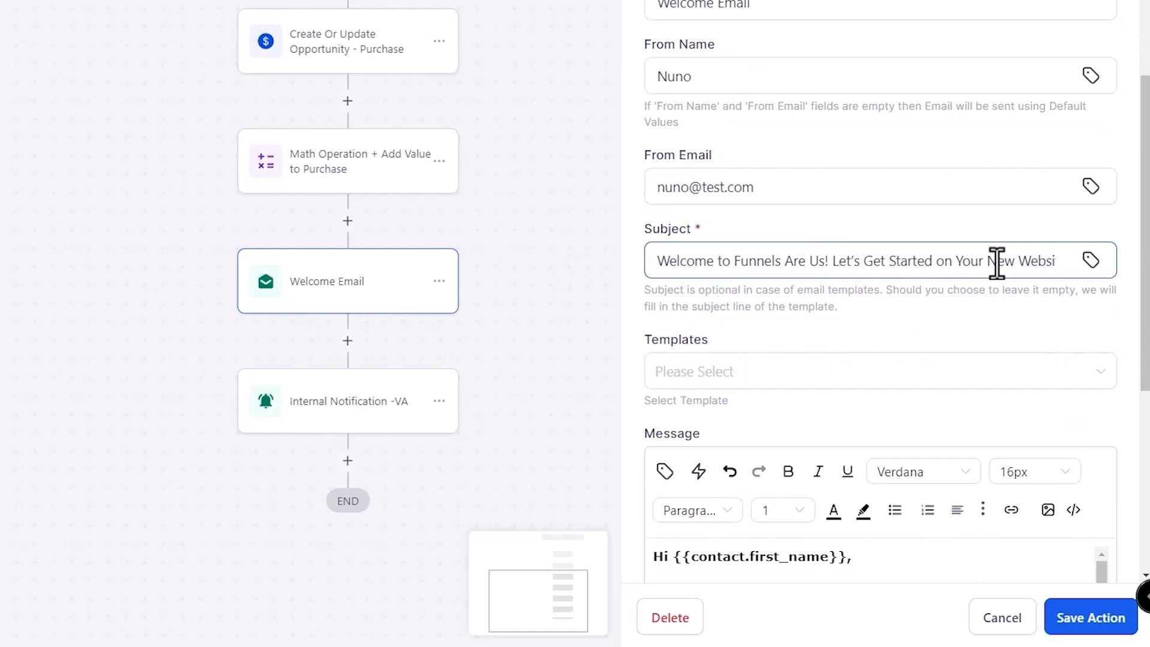
pyautogui.tripleClick(1038, 347)
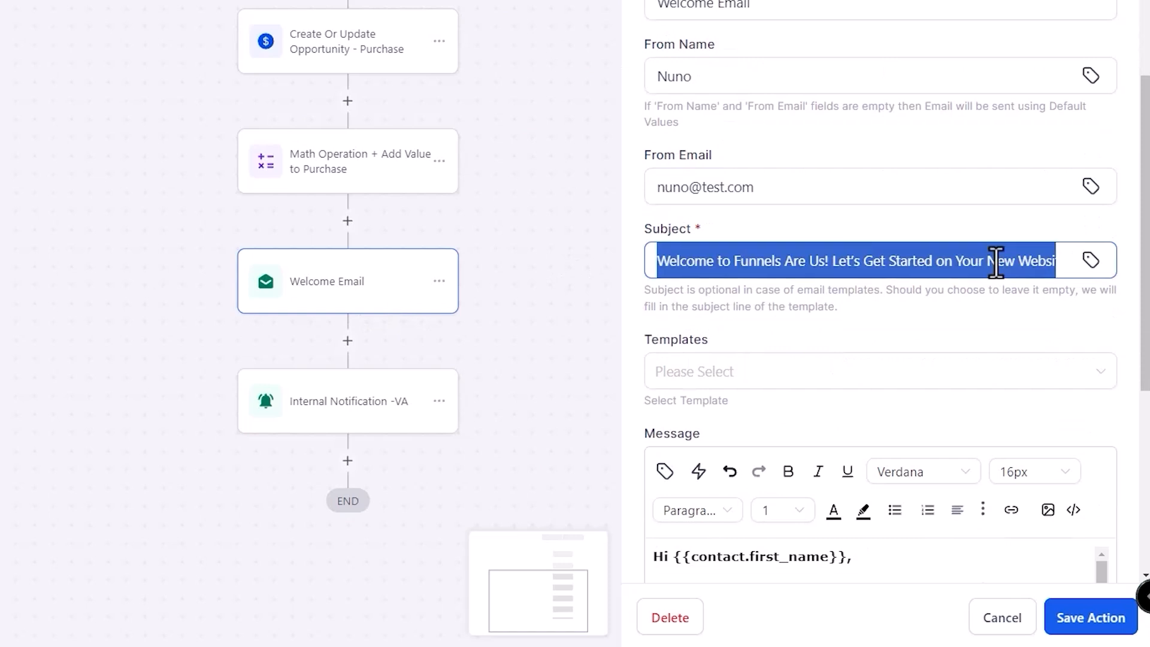
pyautogui.write('c')
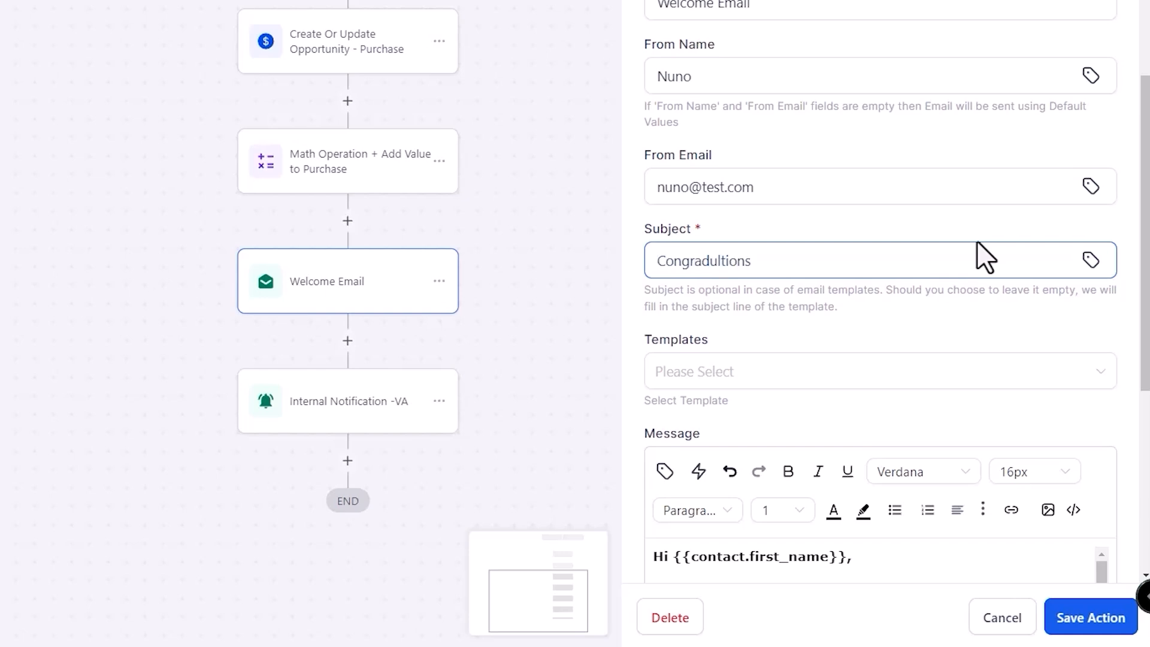
pyautogui.scroll(-7, 778, 335)
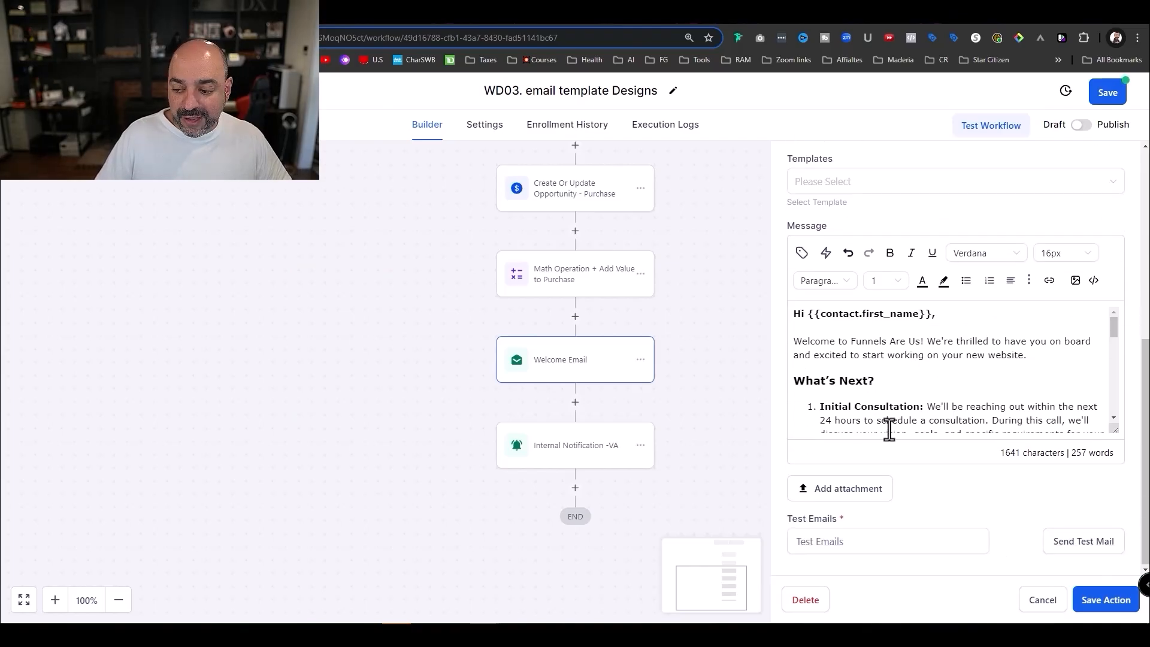
pyautogui.click(1092, 610)
# - Append 'bought 5 email templates' to the internal notification subject and save it
pyautogui.click(606, 469)
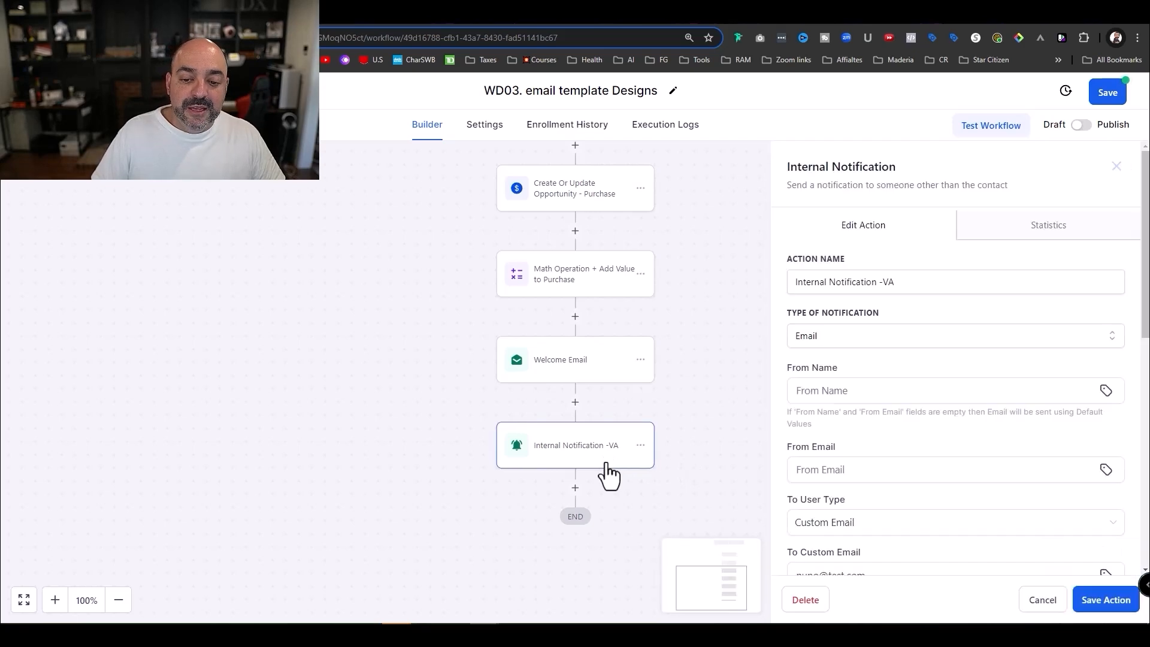
pyautogui.scroll(-7, 889, 316)
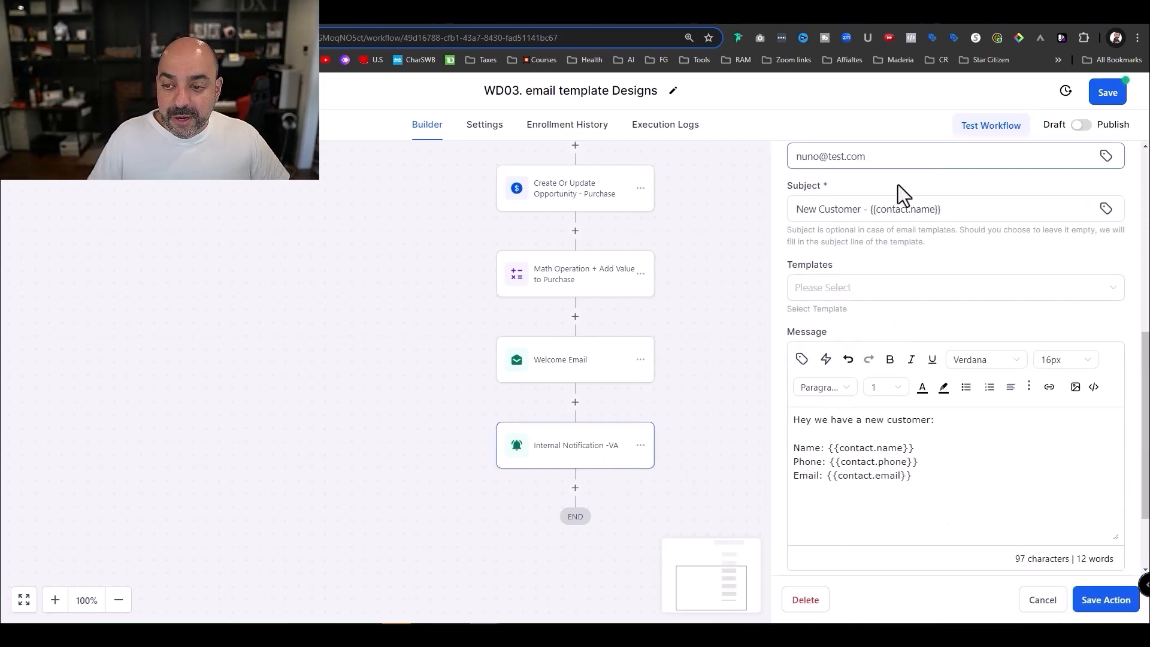
pyautogui.click(985, 204)
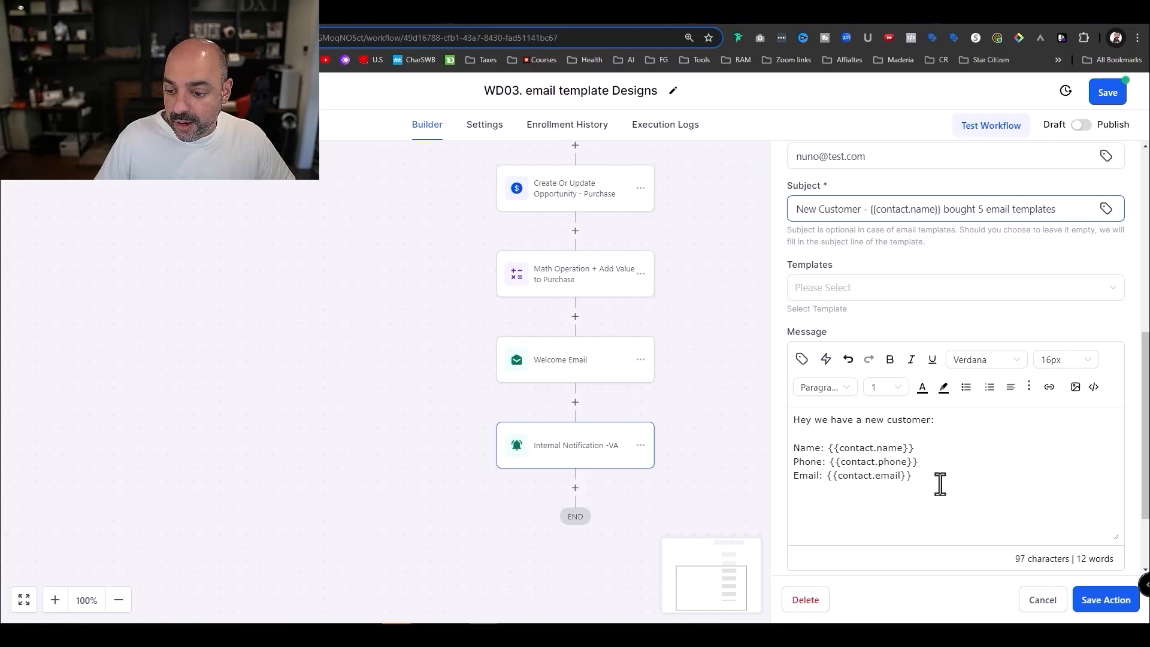
pyautogui.click(1109, 600)
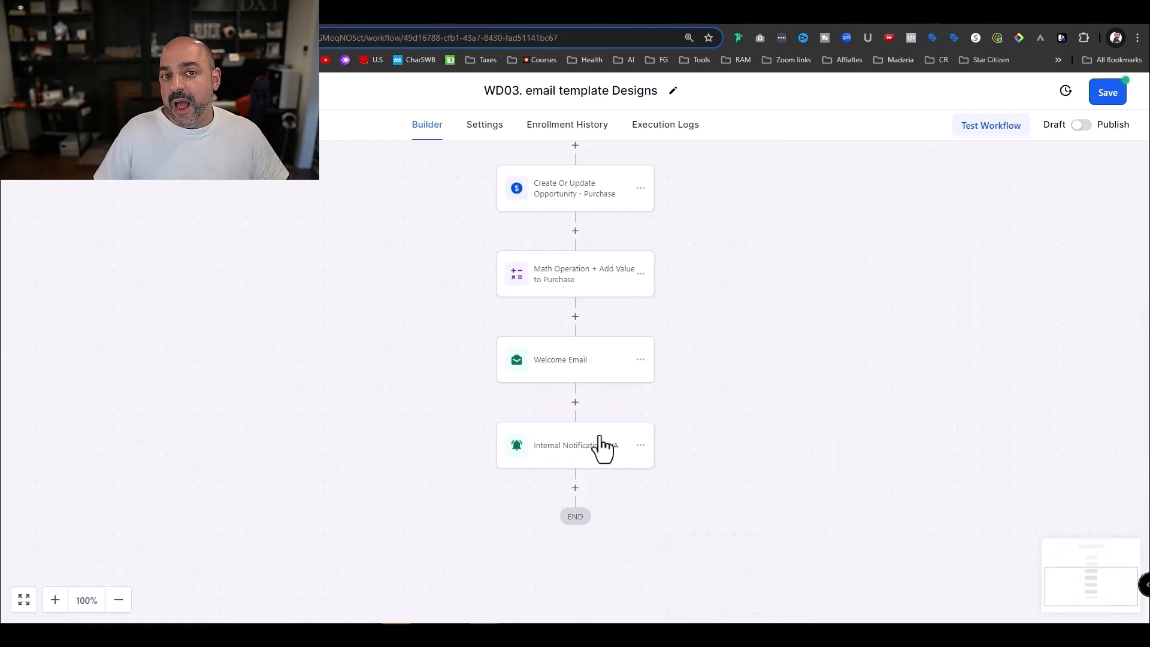
# - Publish and save the WD03 workflow
pyautogui.click(1083, 126)
pyautogui.click(1118, 67)
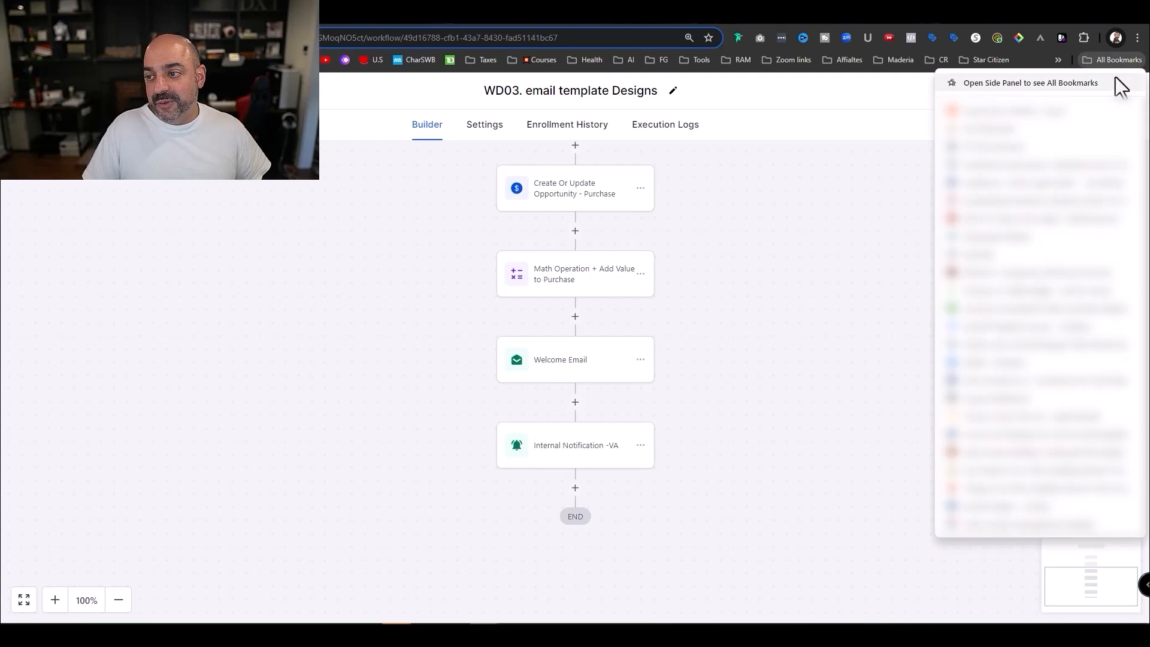
pyautogui.click(931, 152)
pyautogui.click(1114, 96)
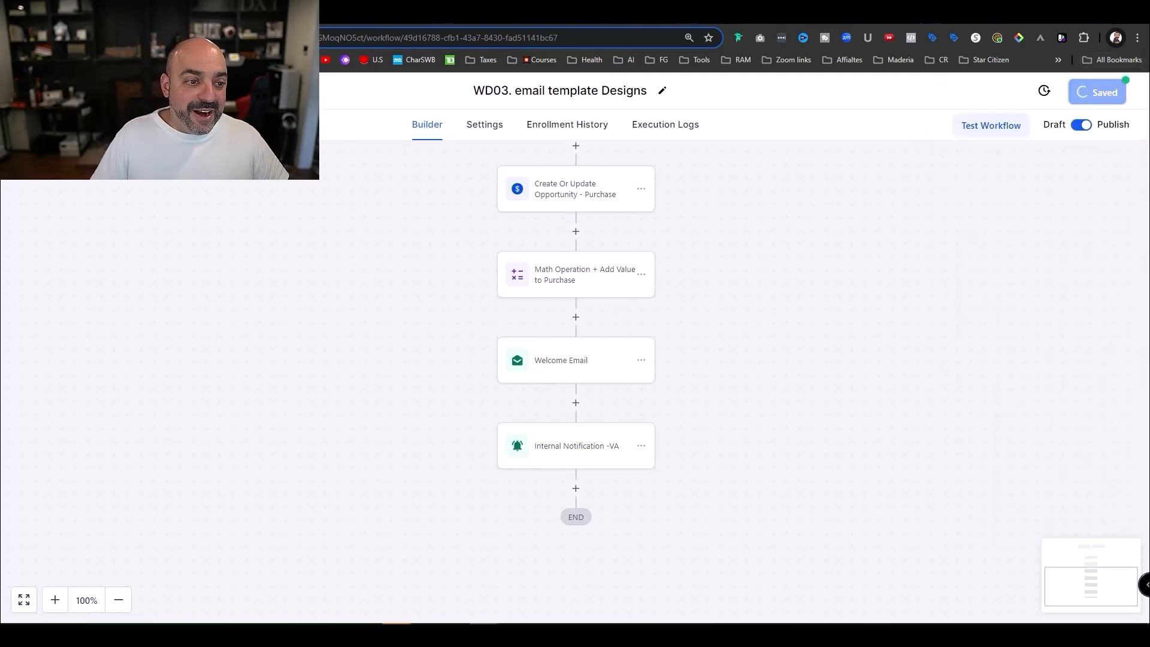
# - Duplicate WD03 as 'WD04. Automations', create the copy and open it
pyautogui.click(54, 90)
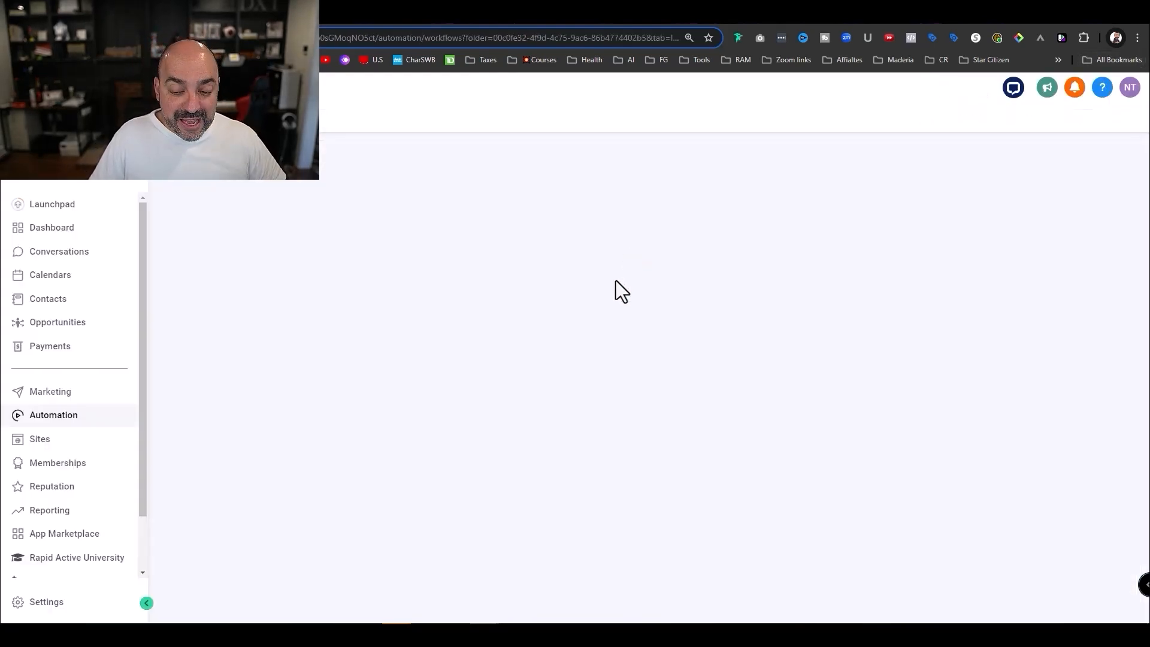
pyautogui.click(1037, 421)
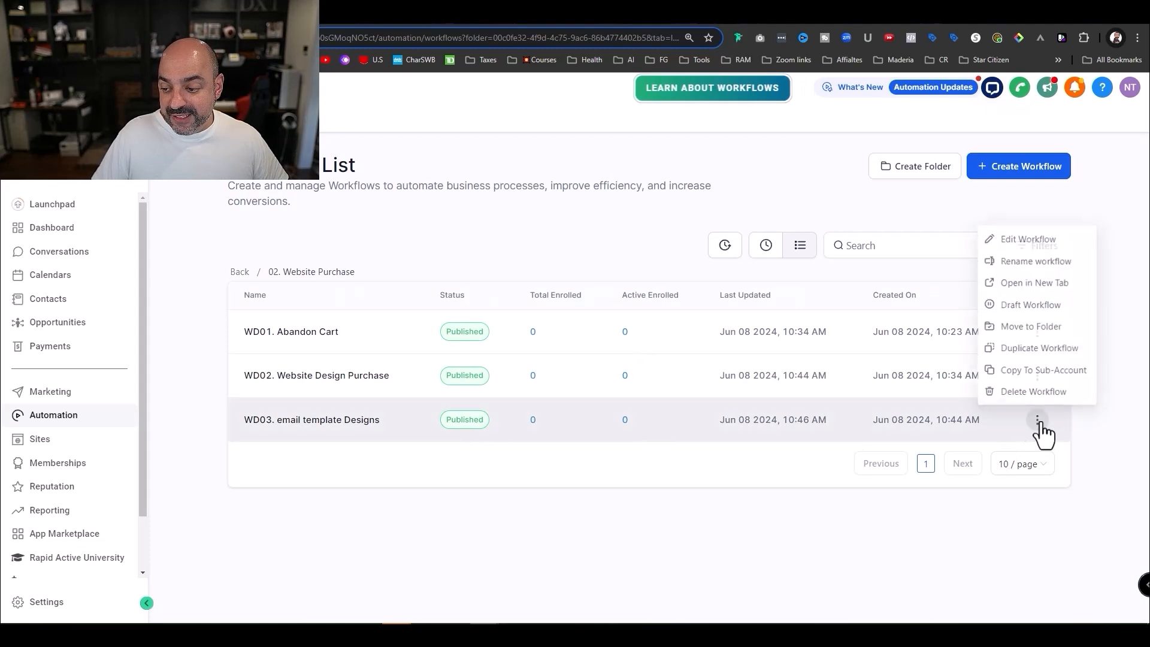
pyautogui.click(1045, 348)
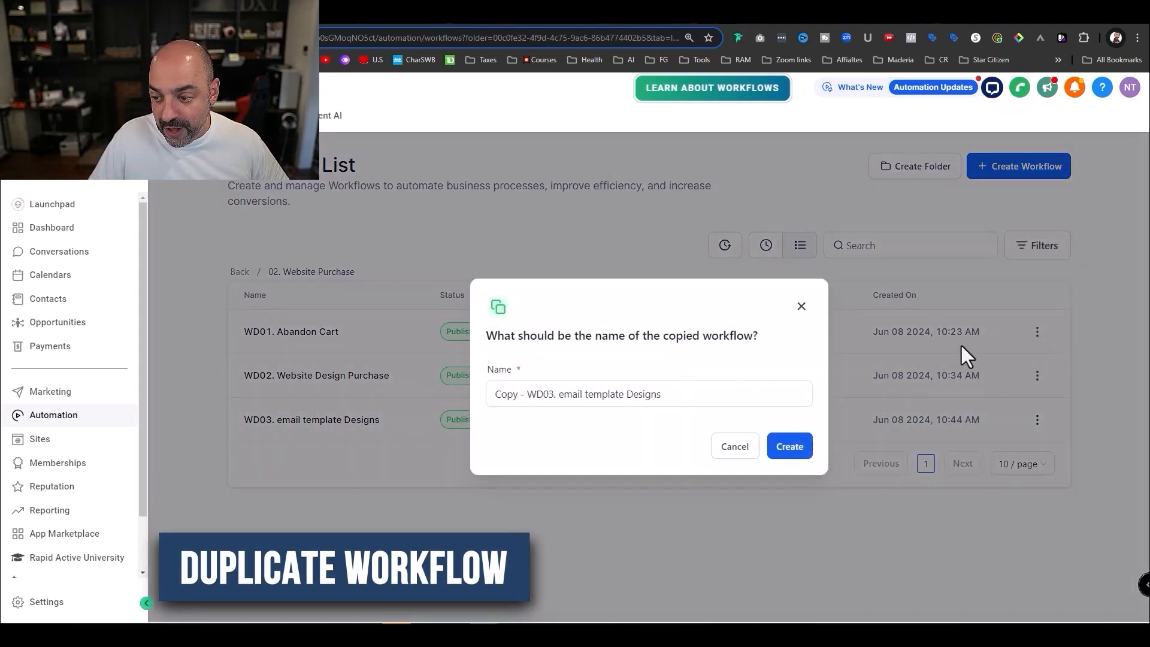
pyautogui.moveTo(661, 394); pyautogui.dragTo(547, 396)
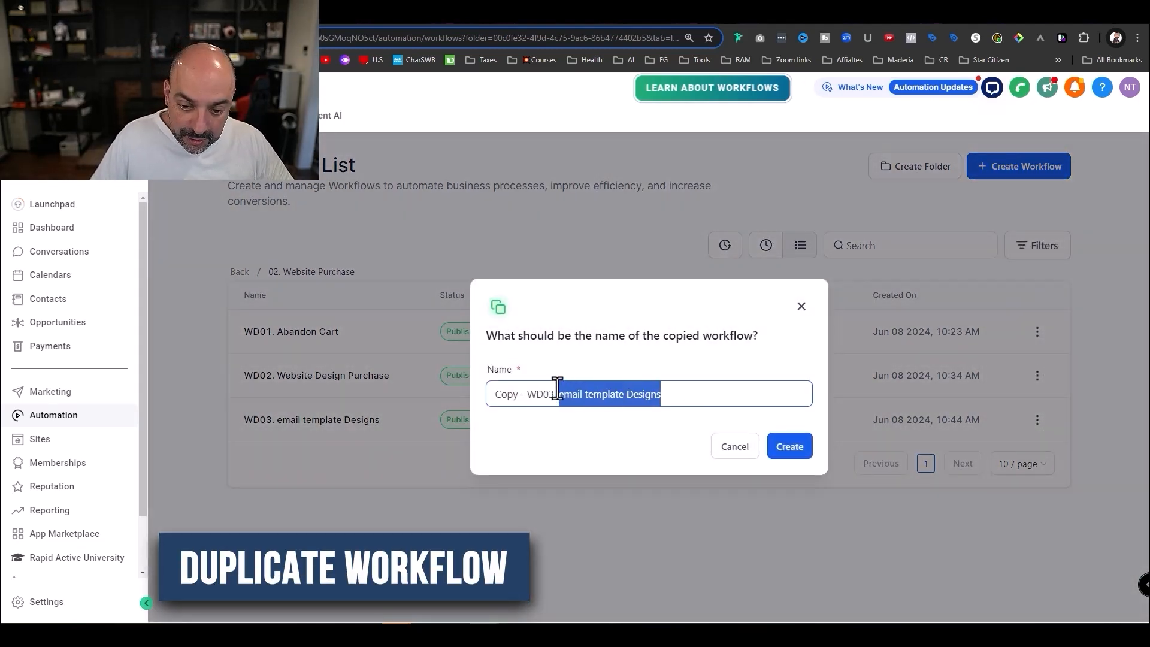
pyautogui.write('Autoamtions')
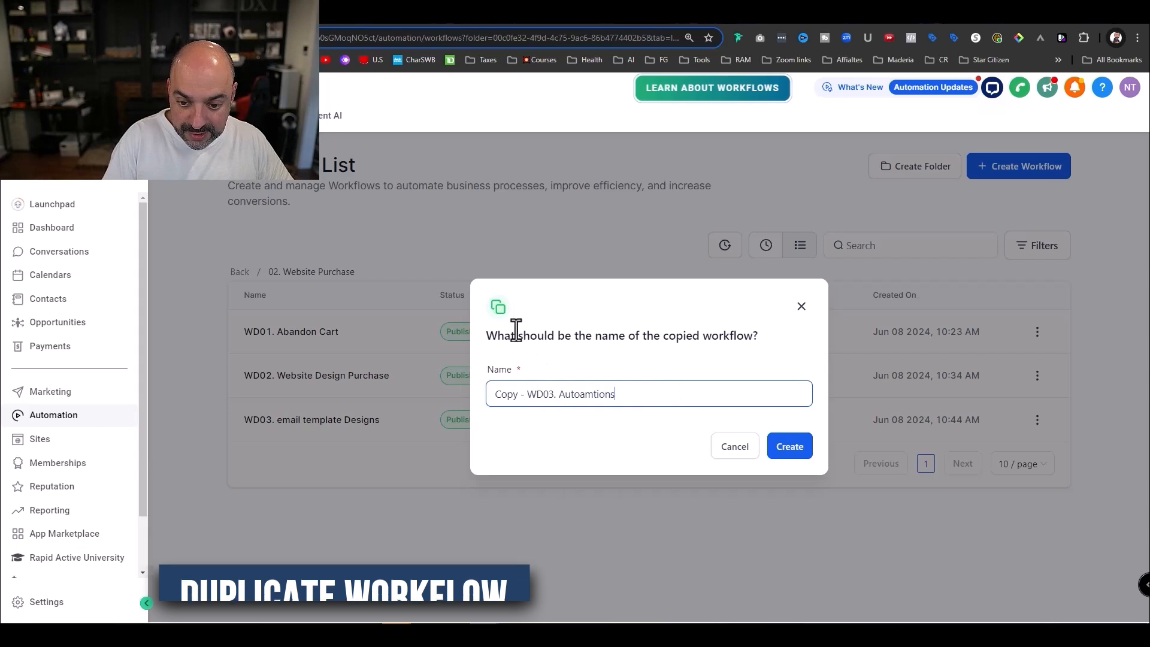
pyautogui.moveTo(524, 394); pyautogui.dragTo(442, 406)
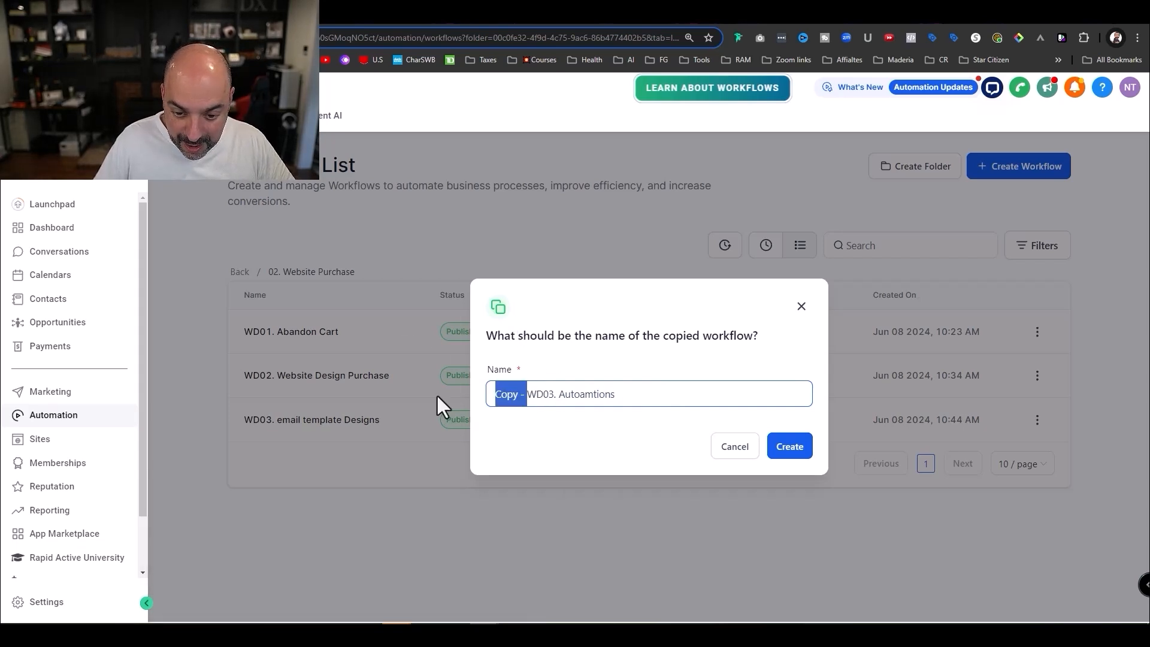
pyautogui.press('BackSpace')
pyautogui.press('Delete')
pyautogui.write('4')
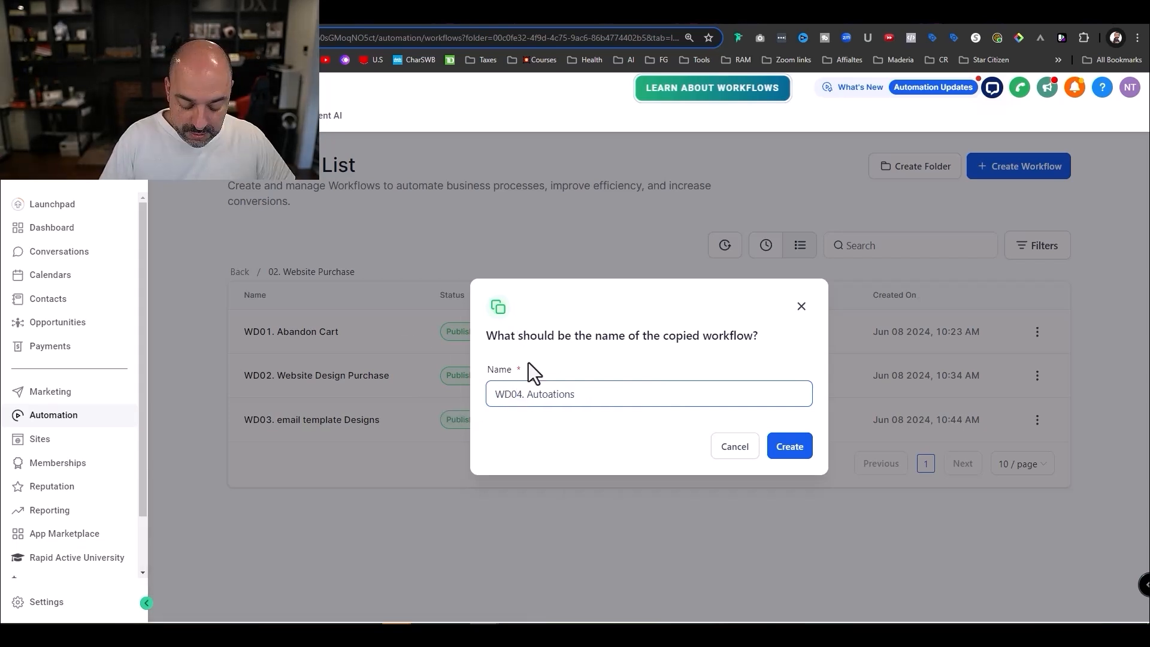
pyautogui.click(805, 443)
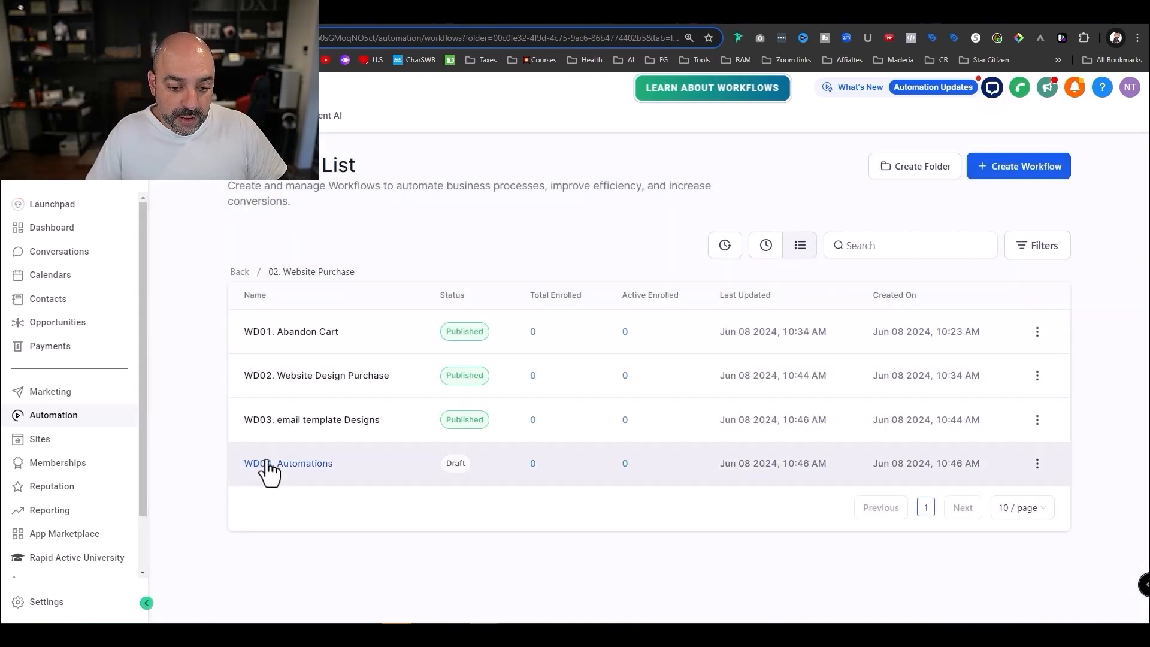
pyautogui.click(262, 463)
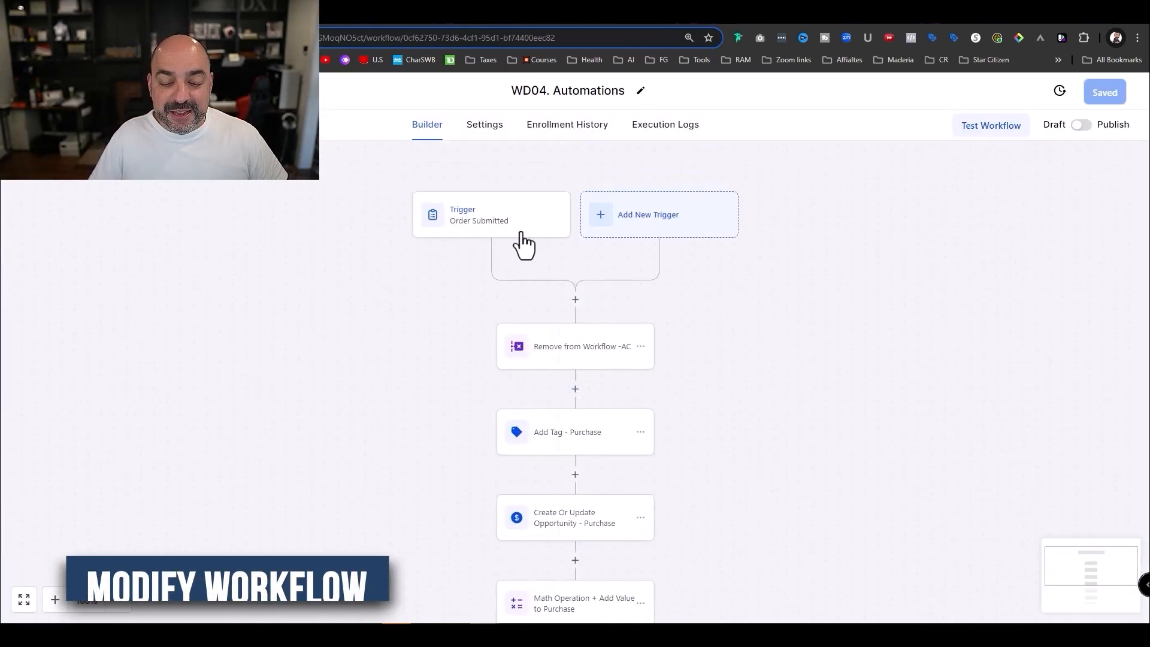
# - Filter the order trigger to Automations Level 1 and save it
pyautogui.click(523, 233)
pyautogui.click(995, 390)
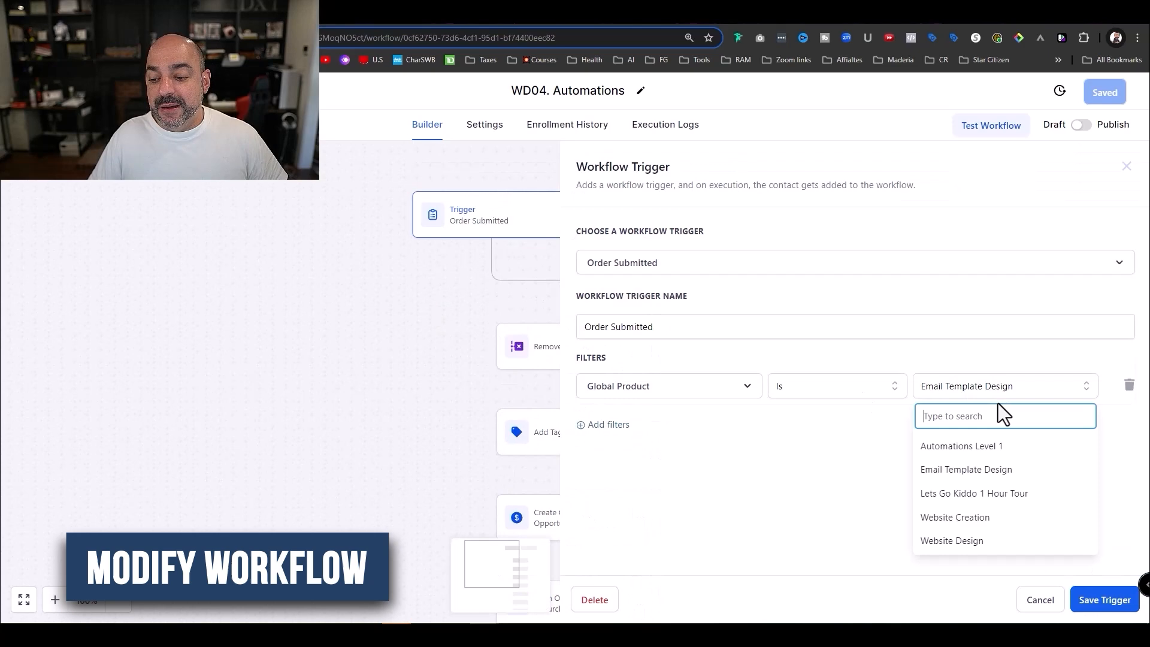
pyautogui.click(1010, 455)
pyautogui.click(1099, 602)
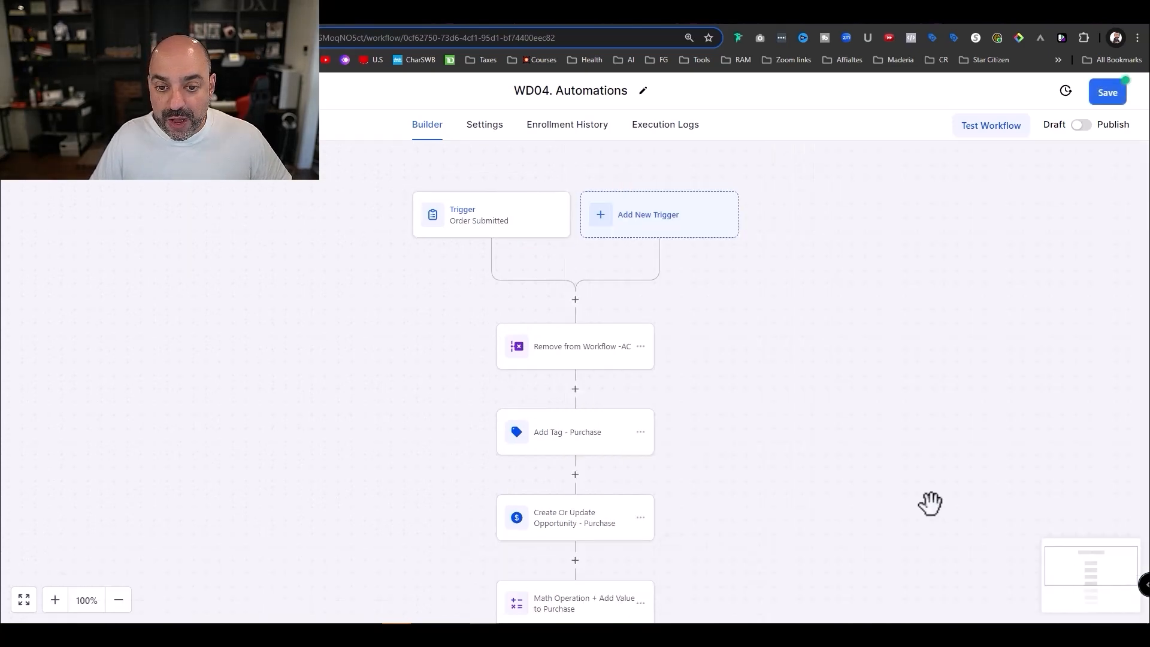
# - Delete the Remove from Workflow -AC step
pyautogui.click(596, 362)
pyautogui.click(805, 600)
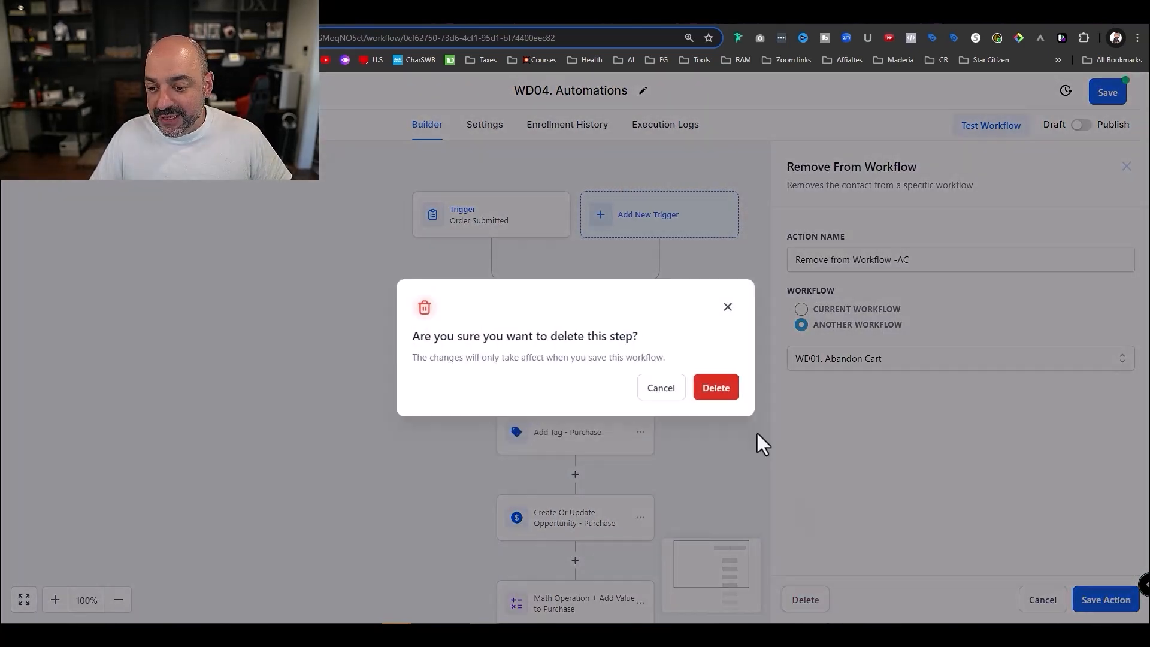
pyautogui.click(715, 390)
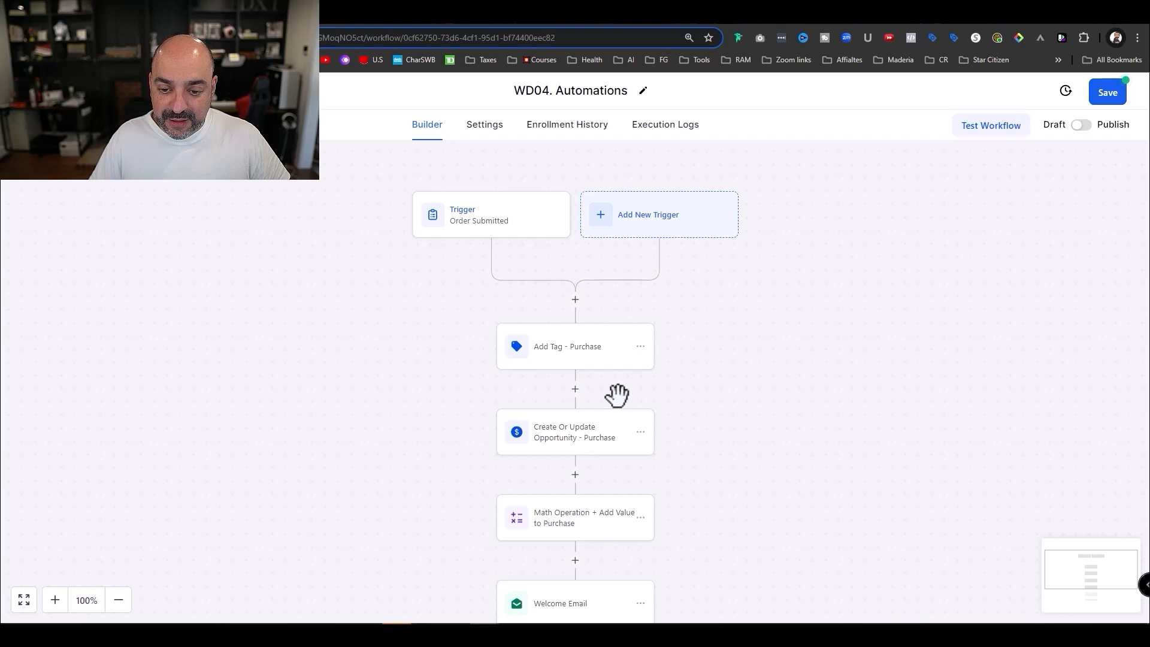
# - Replace the Add Tag step's tag with a new 'automations level 1 :: purchase' tag and save
pyautogui.click(591, 363)
pyautogui.click(900, 314)
pyautogui.click(867, 316)
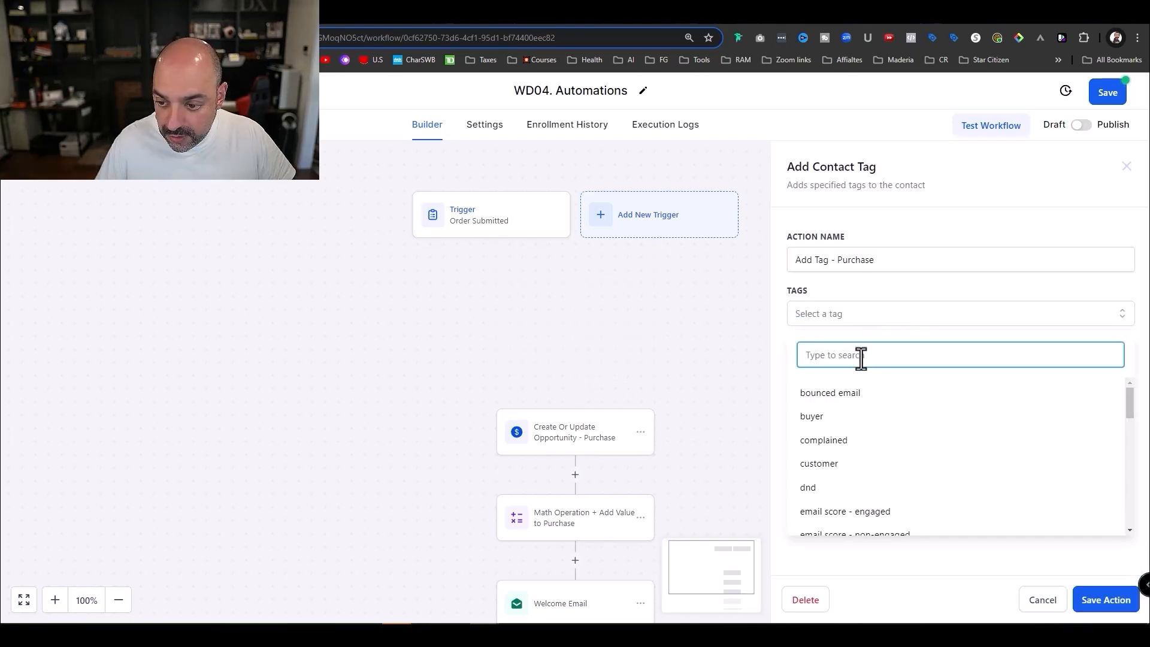
pyautogui.write('automations Level 1 :: Purchase')
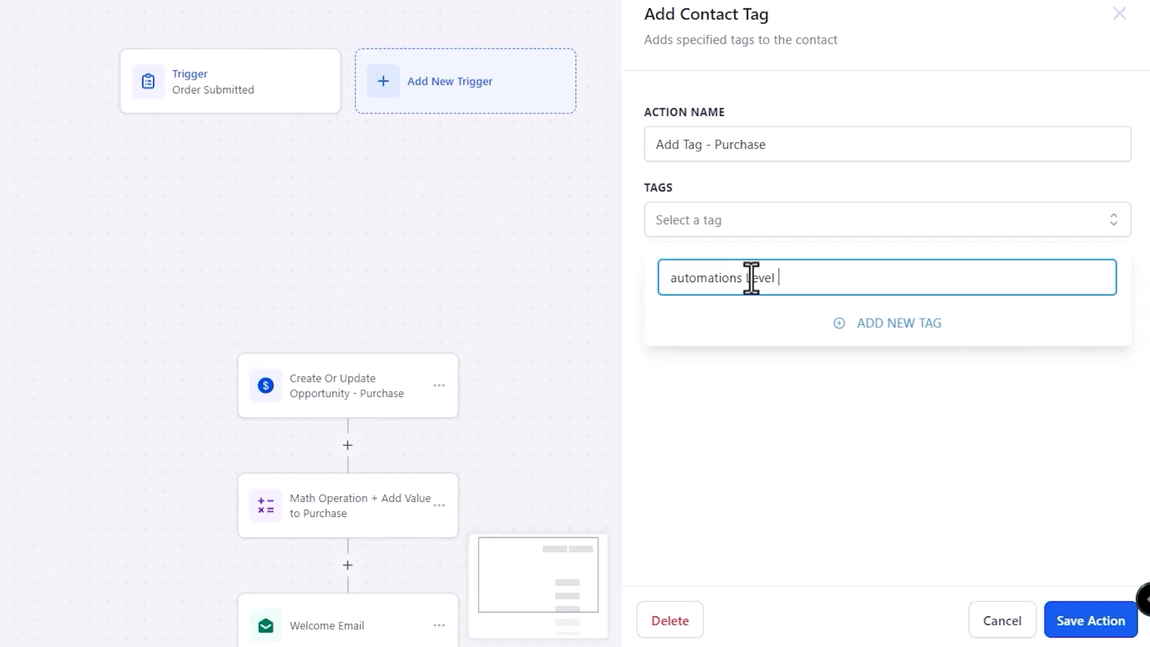
pyautogui.click(888, 326)
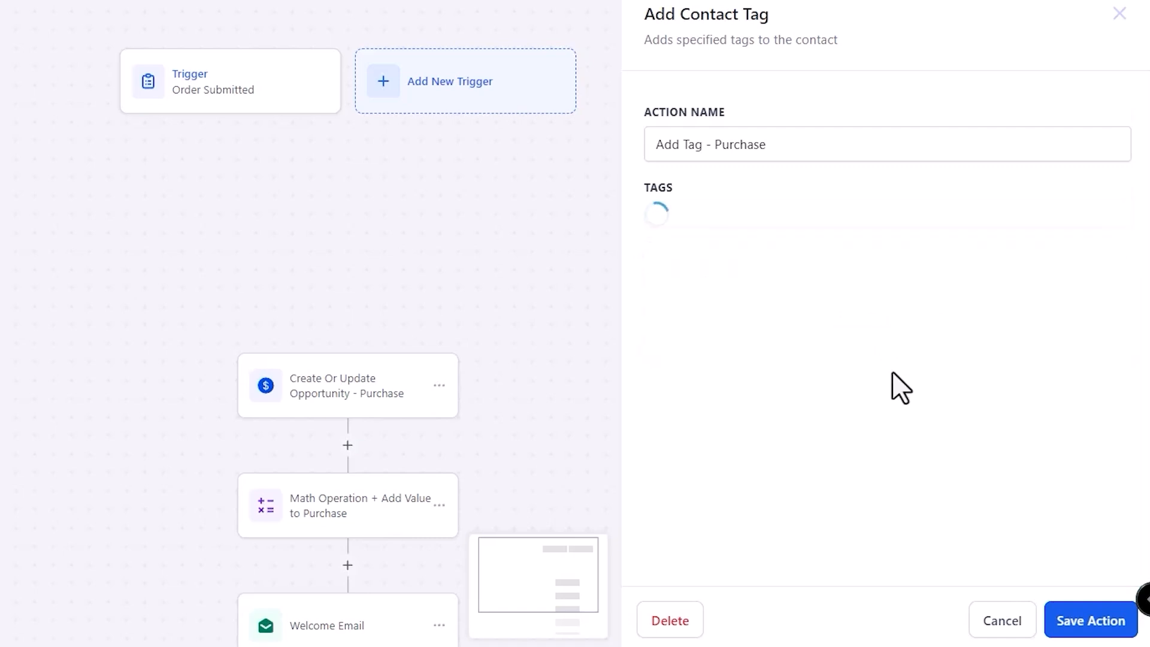
pyautogui.click(1090, 621)
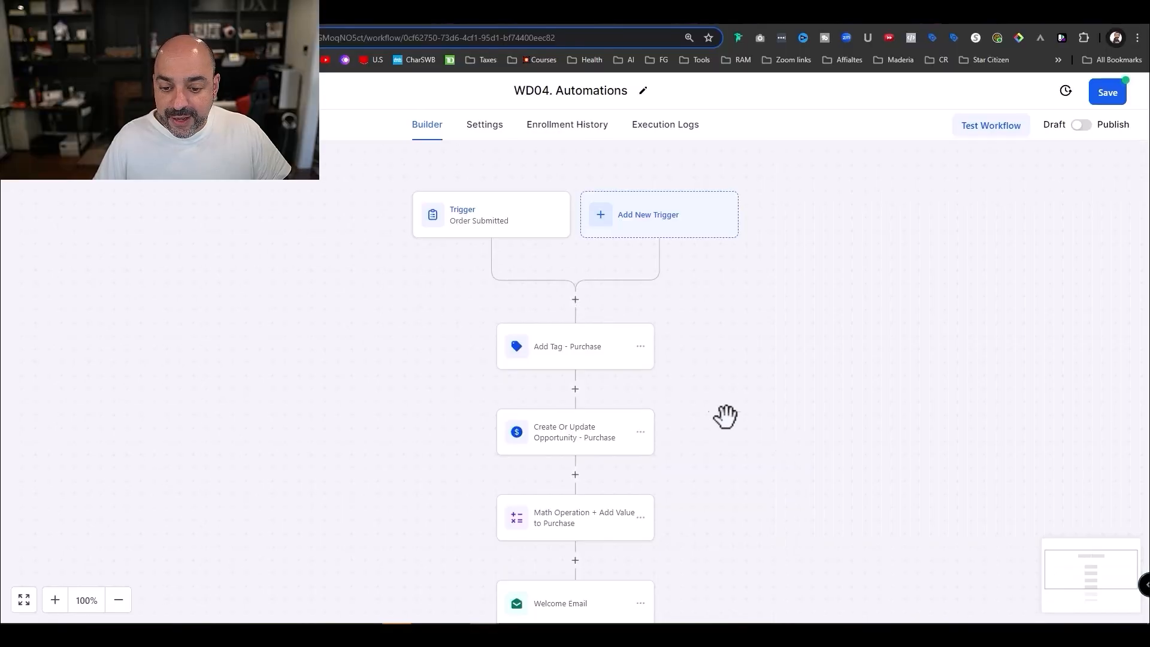
pyautogui.scroll(-1, 689, 401)
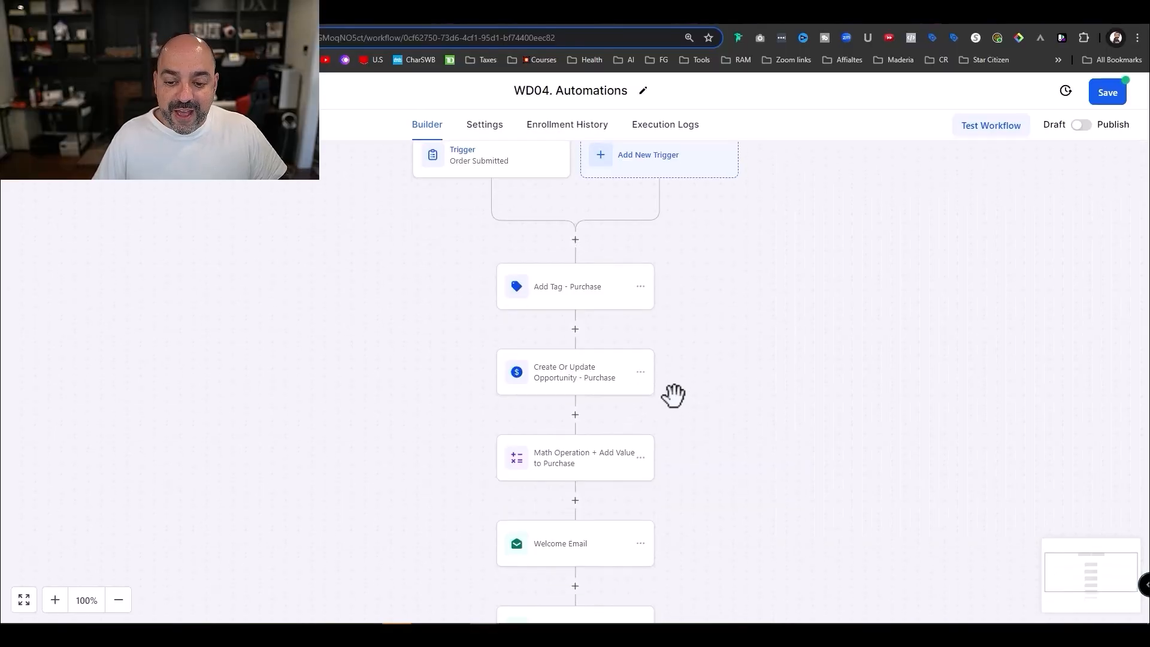
# - Set the opportunity step's stage to Automations Level 1 and its lead value to 4000
pyautogui.click(587, 389)
pyautogui.click(841, 366)
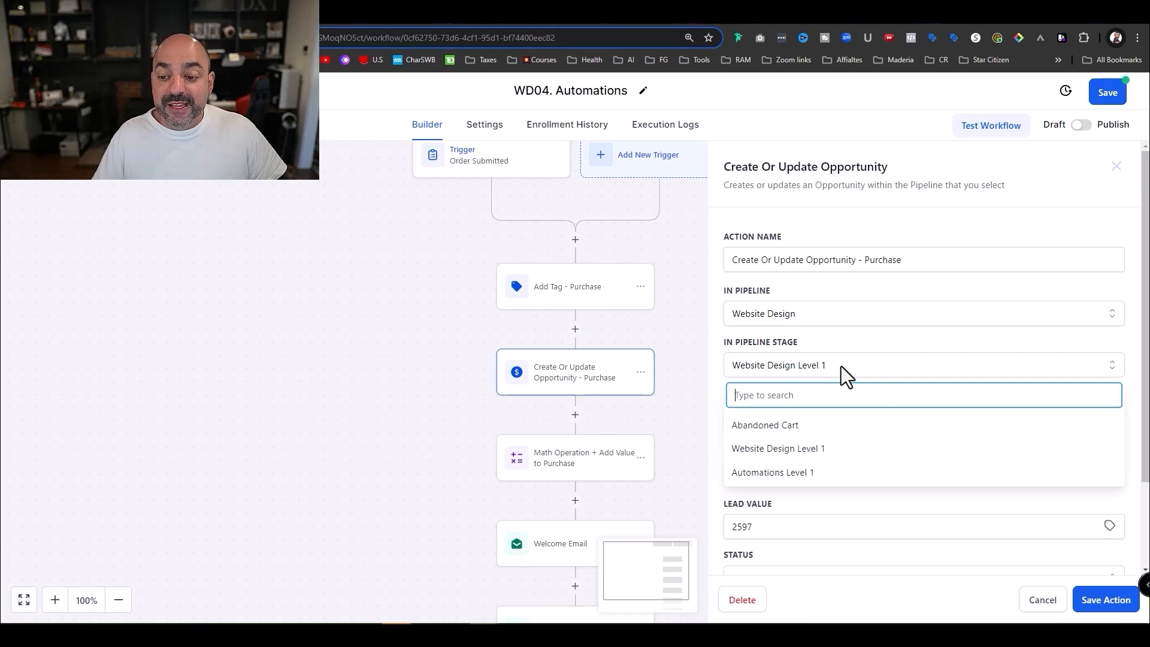
pyautogui.click(815, 470)
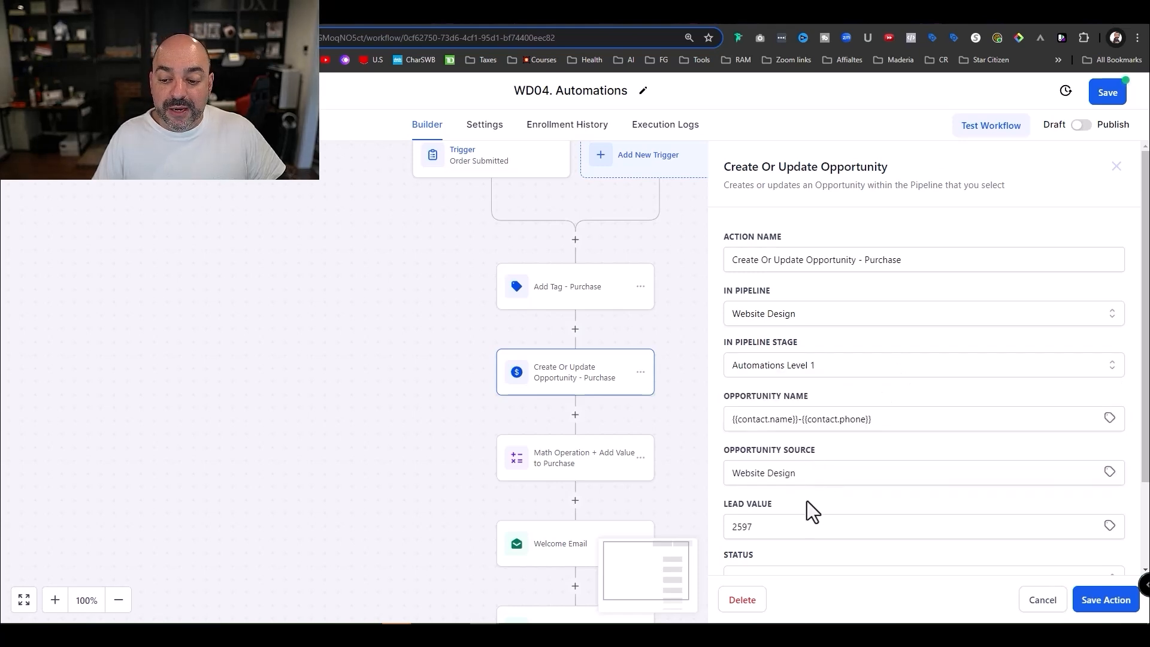
pyautogui.scroll(-1, 806, 501)
pyautogui.moveTo(841, 416); pyautogui.dragTo(745, 414)
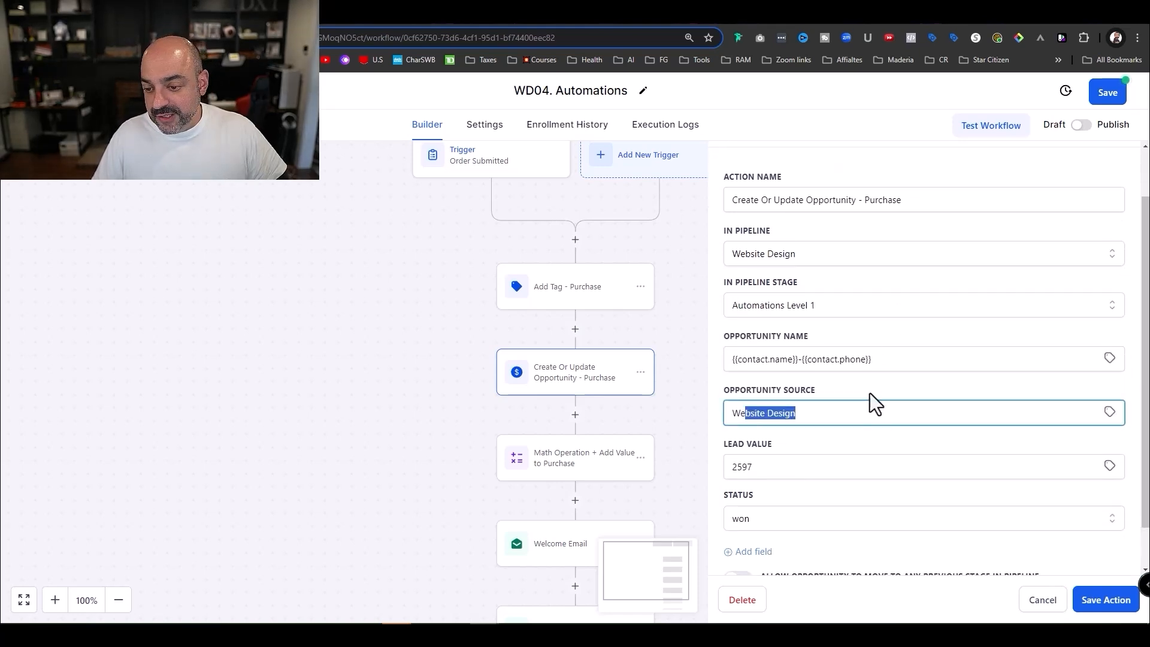
pyautogui.moveTo(818, 466); pyautogui.dragTo(694, 461)
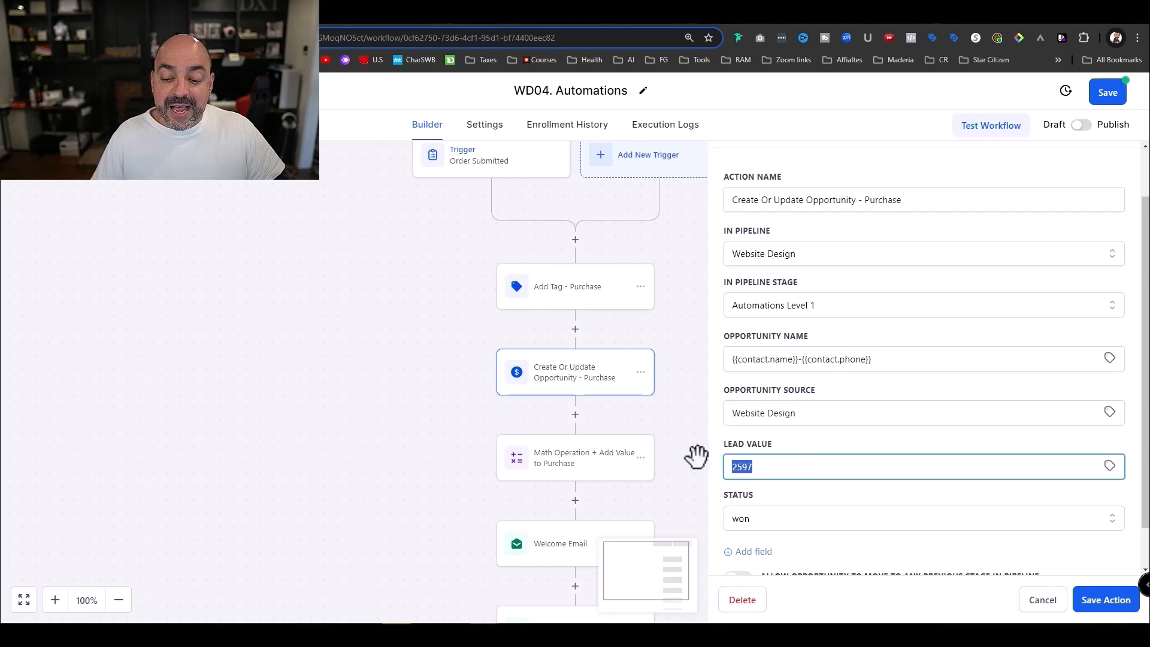
pyautogui.press('BackSpace')
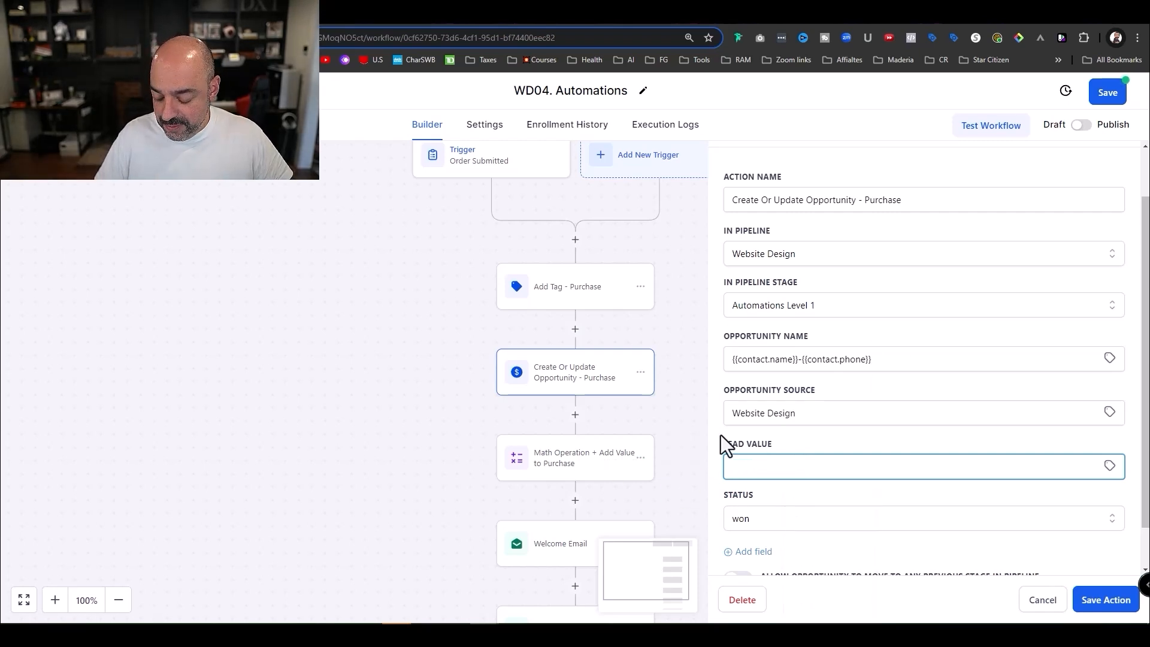
pyautogui.write('4000')
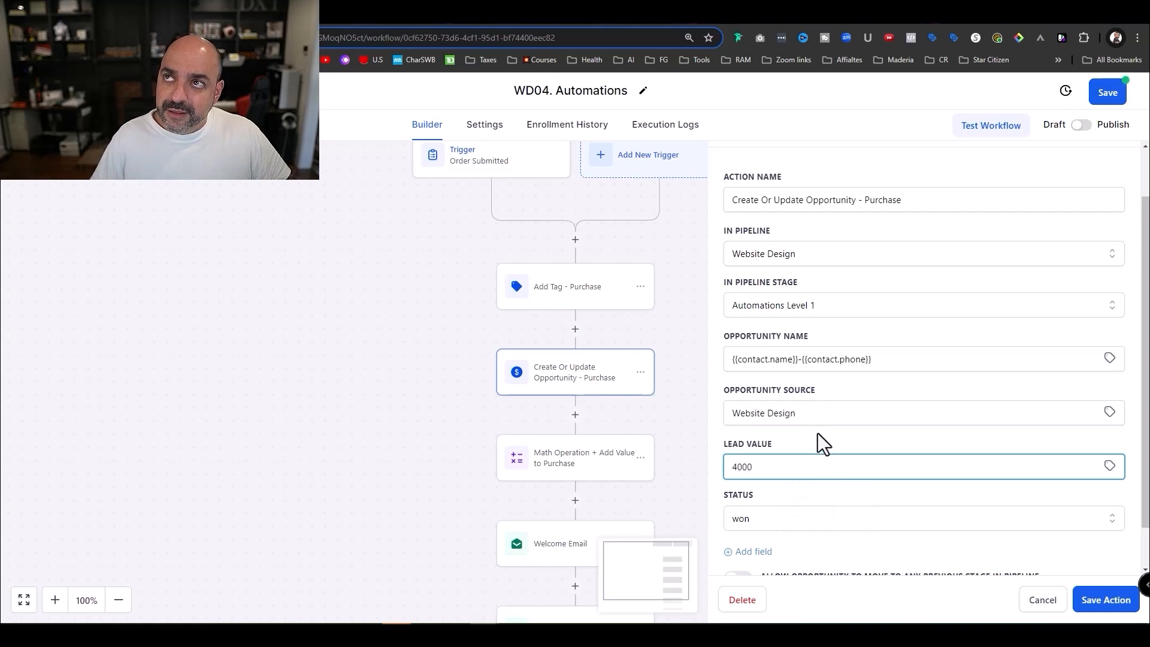
pyautogui.scroll(-1, 839, 449)
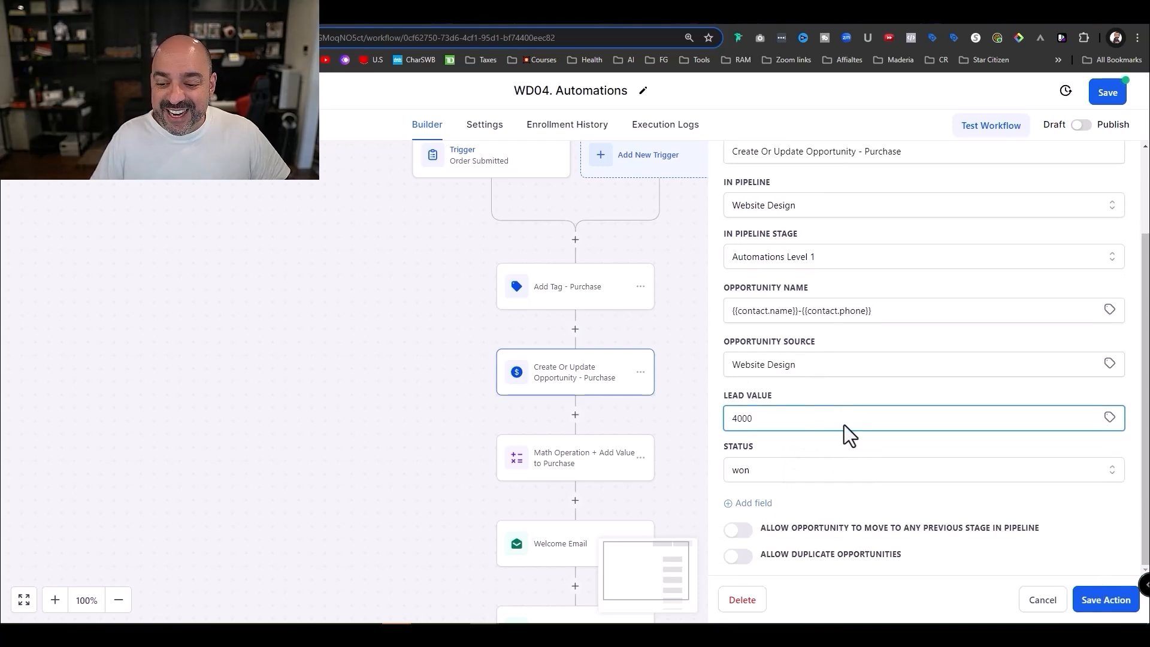
pyautogui.click(1101, 604)
# - Set the Math Operation step's value to 1500 and save it
pyautogui.click(595, 476)
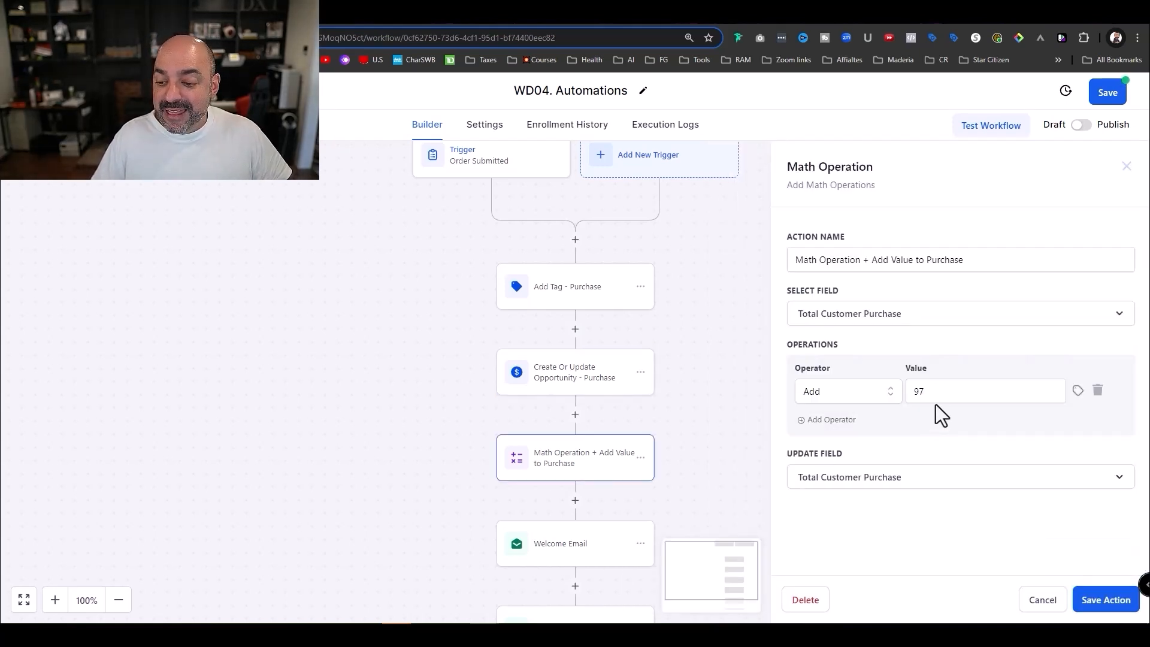
pyautogui.write('1500')
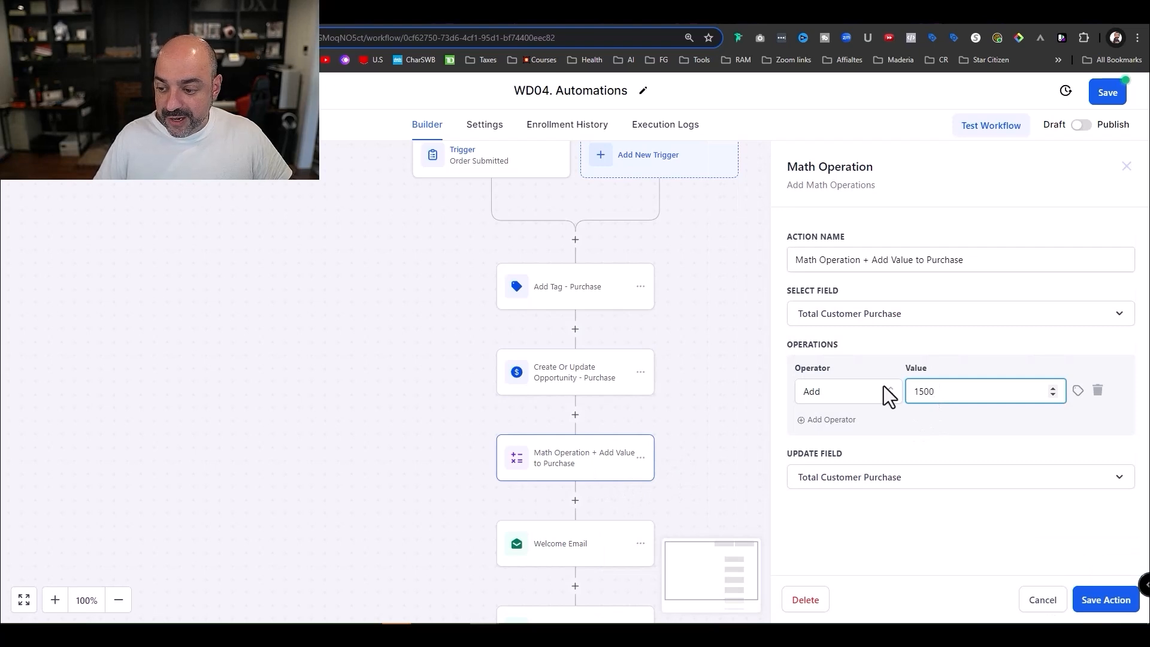
pyautogui.click(1104, 601)
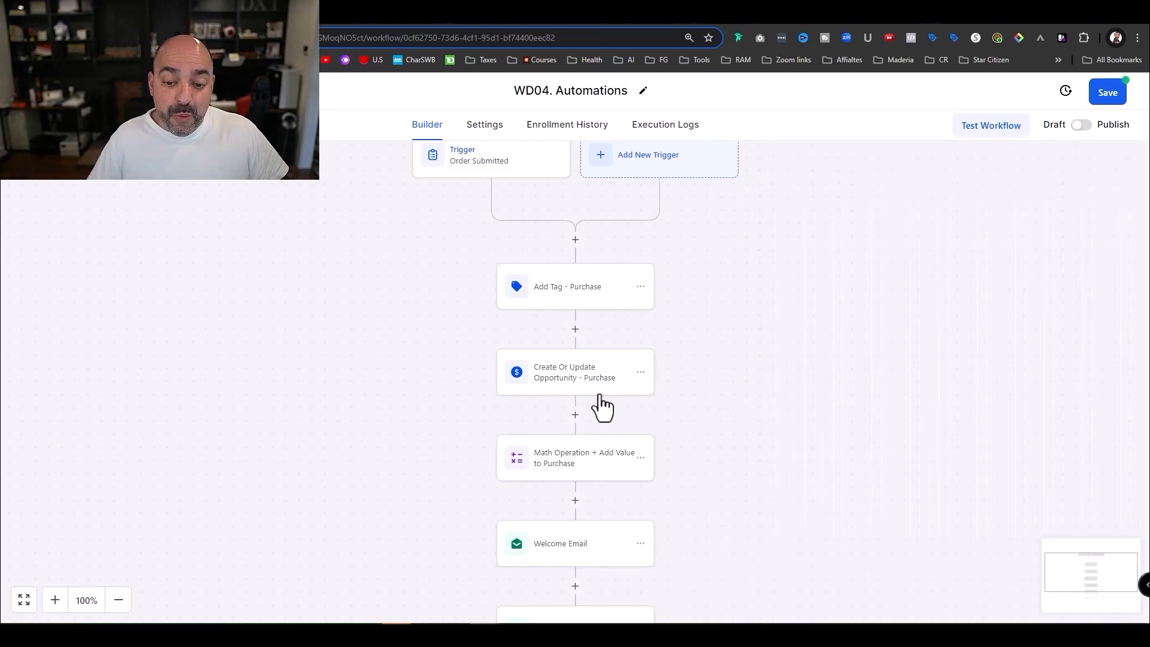
# - Replace the 4000 lead value with the contact's Total Customer Purchase custom field
pyautogui.click(602, 400)
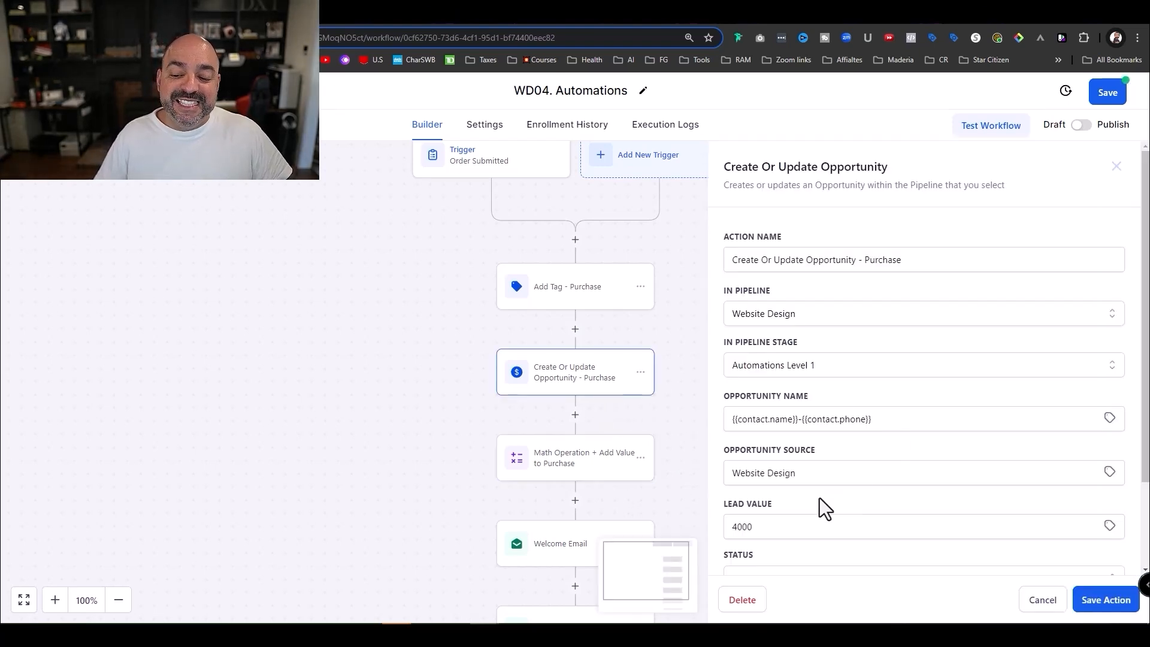
pyautogui.scroll(-2, 801, 503)
pyautogui.doubleClick(743, 417)
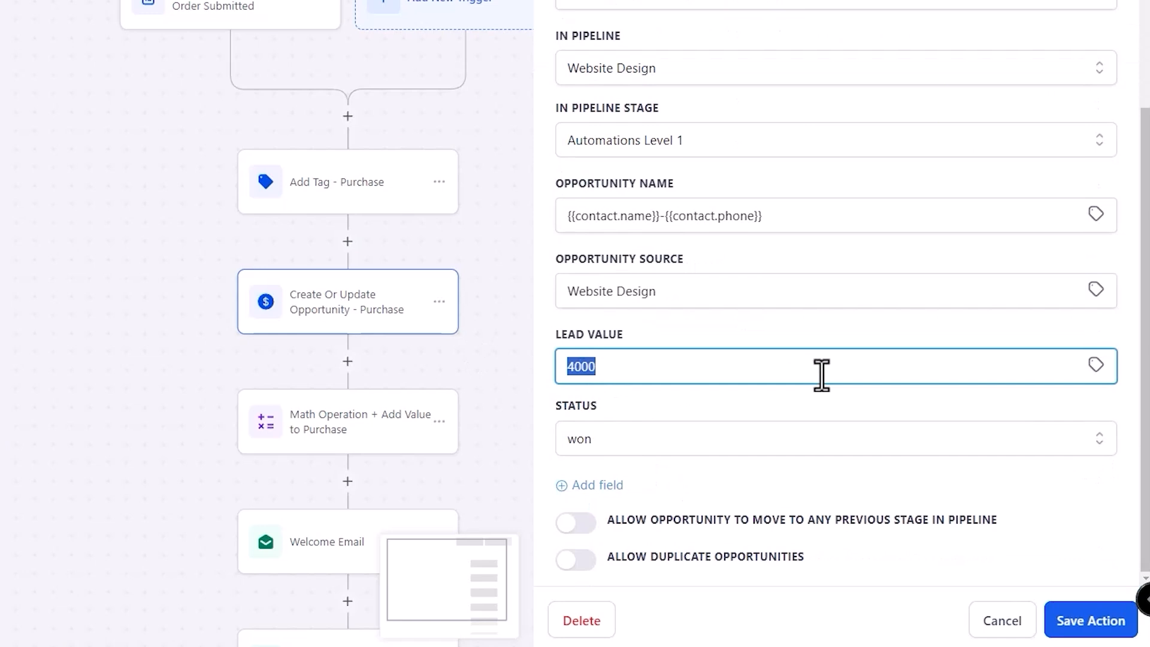
pyautogui.press('BackSpace')
pyautogui.click(1095, 364)
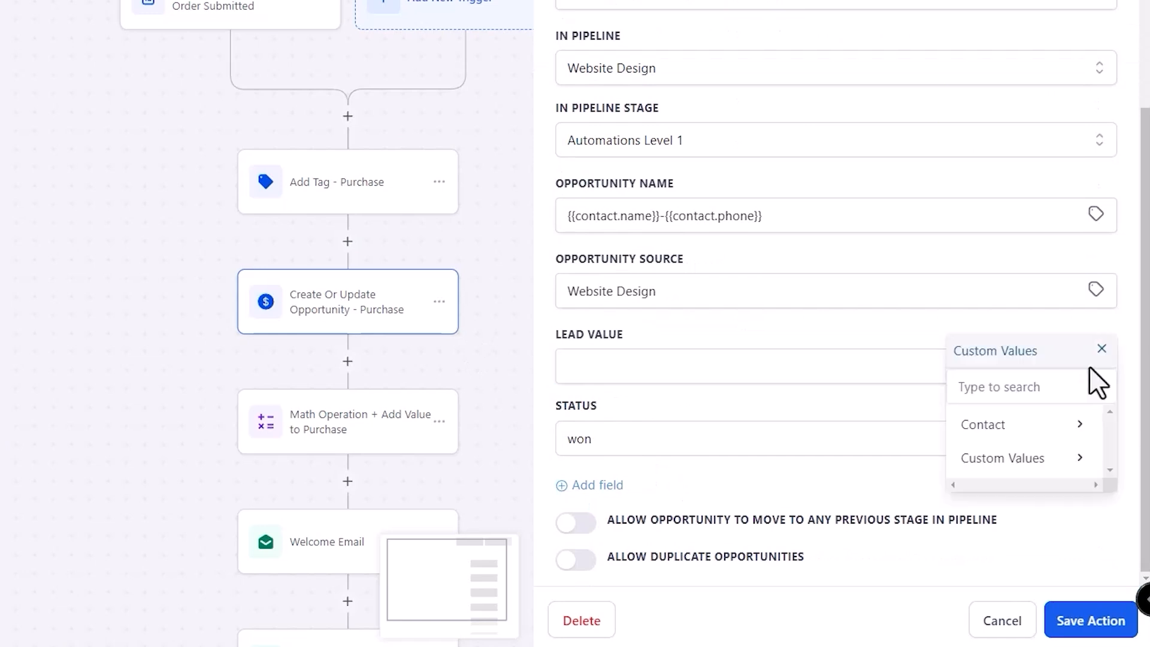
pyautogui.click(1048, 427)
pyautogui.click(1037, 432)
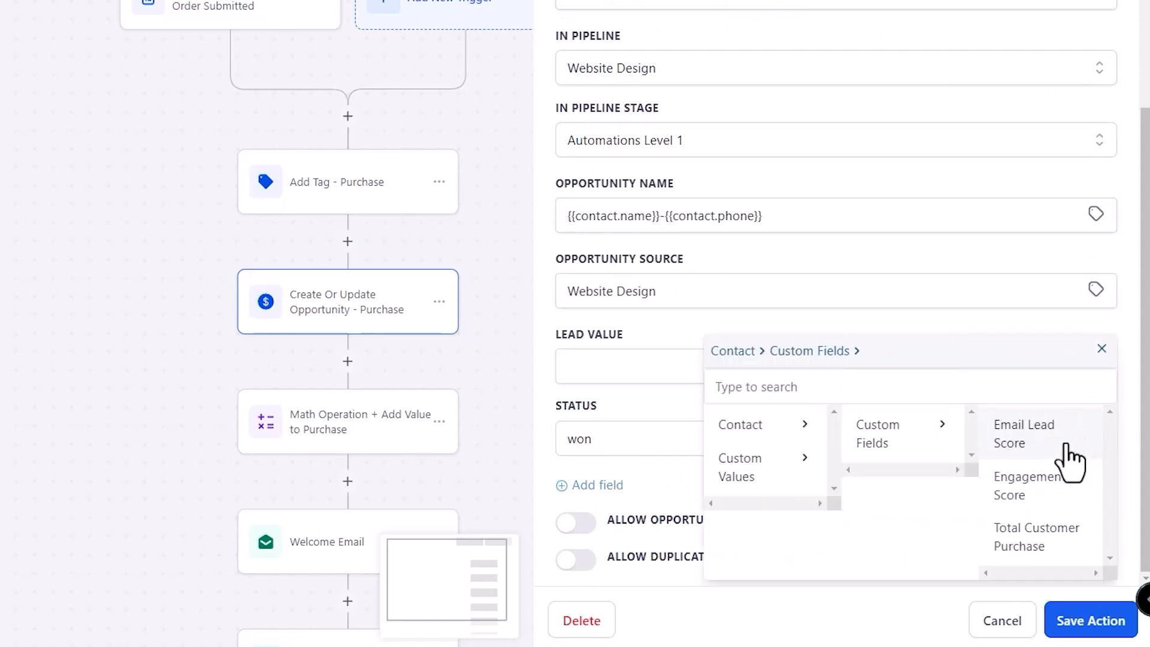
pyautogui.click(1063, 537)
pyautogui.click(1099, 621)
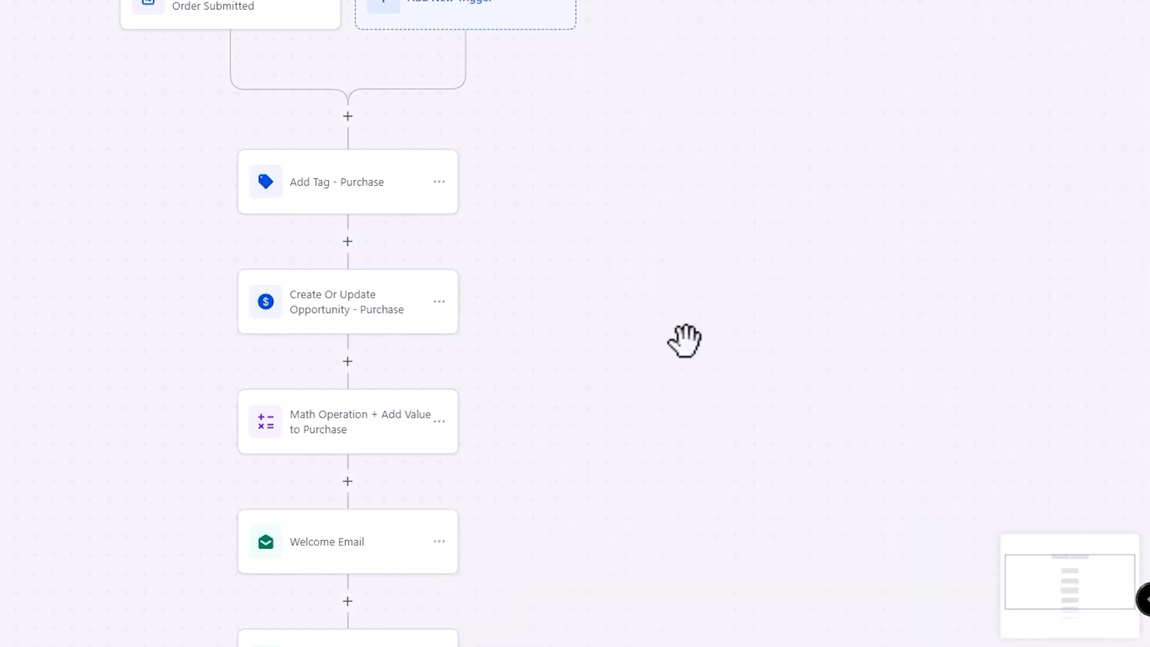
# - Recheck the Create Or Update Opportunity step's settings and save them again
pyautogui.scroll(-1, 394, 443)
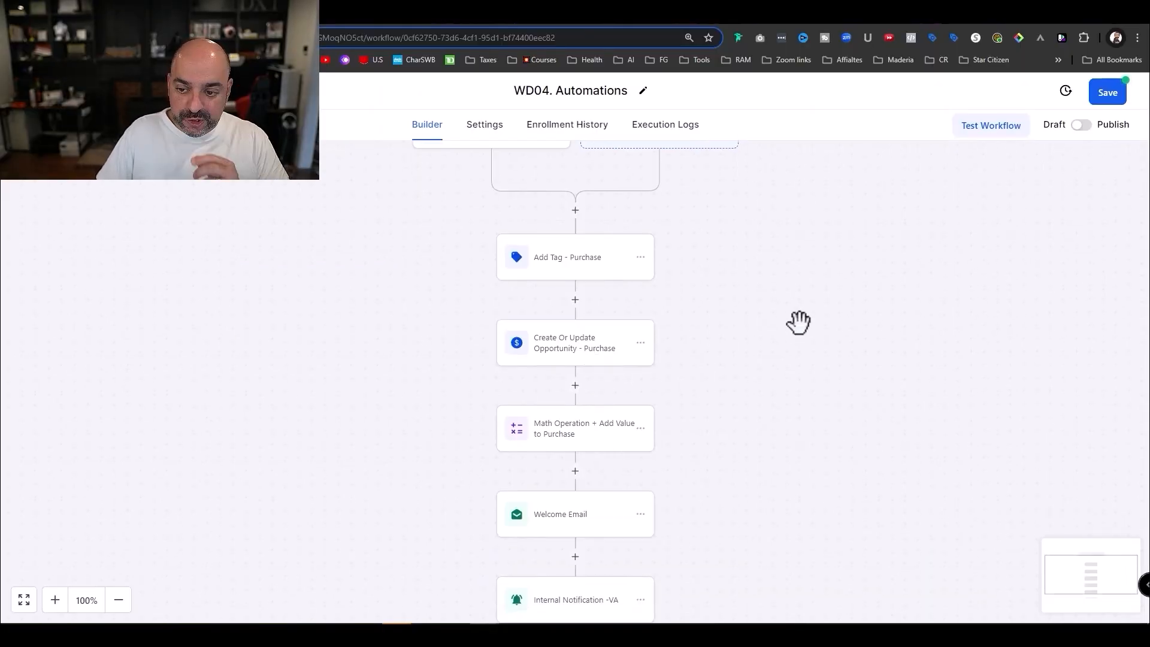
pyautogui.click(585, 358)
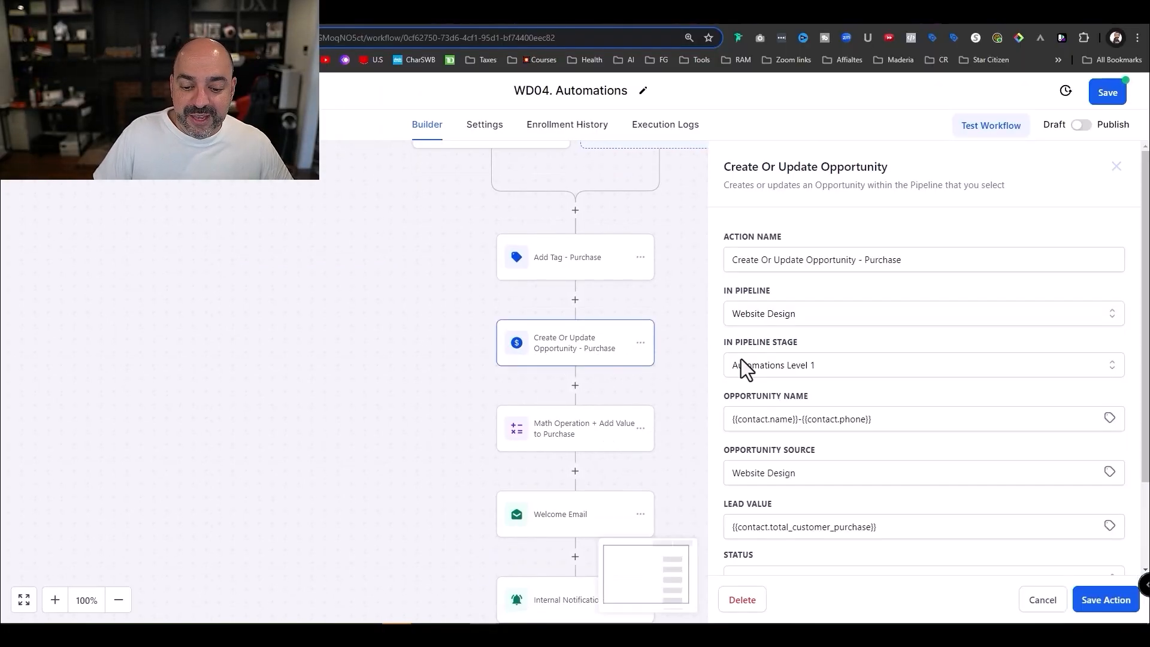
pyautogui.click(1104, 606)
pyautogui.scroll(-3, 774, 442)
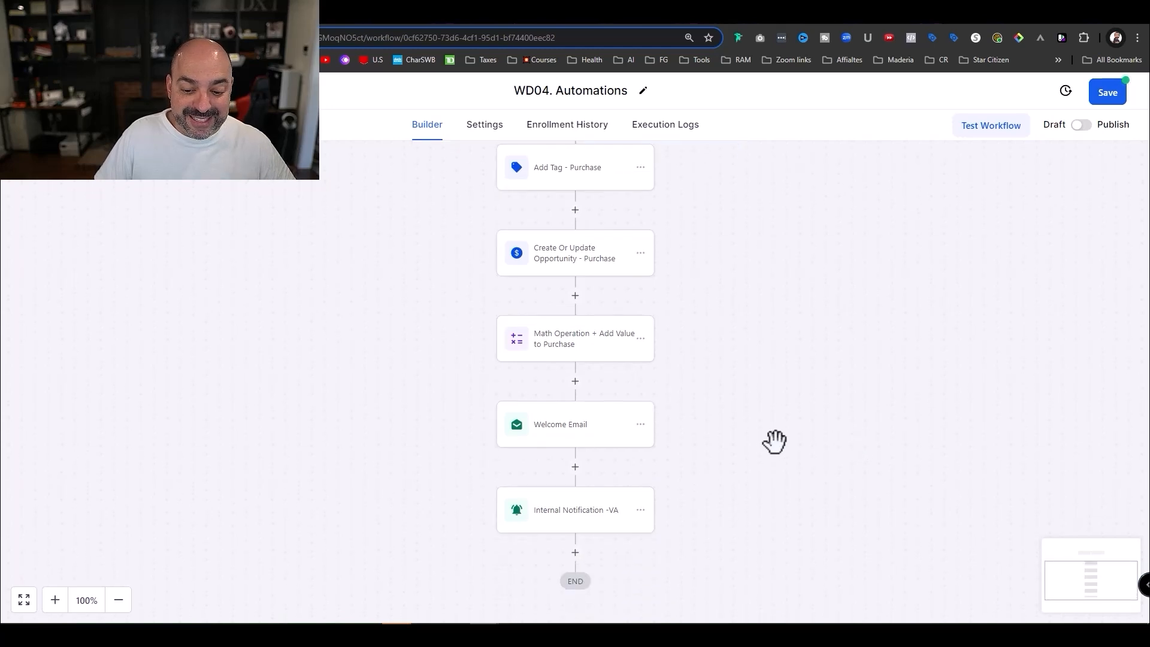
# - Review the Welcome Email step's settings and save them unchanged
pyautogui.click(584, 427)
pyautogui.scroll(-2, 935, 386)
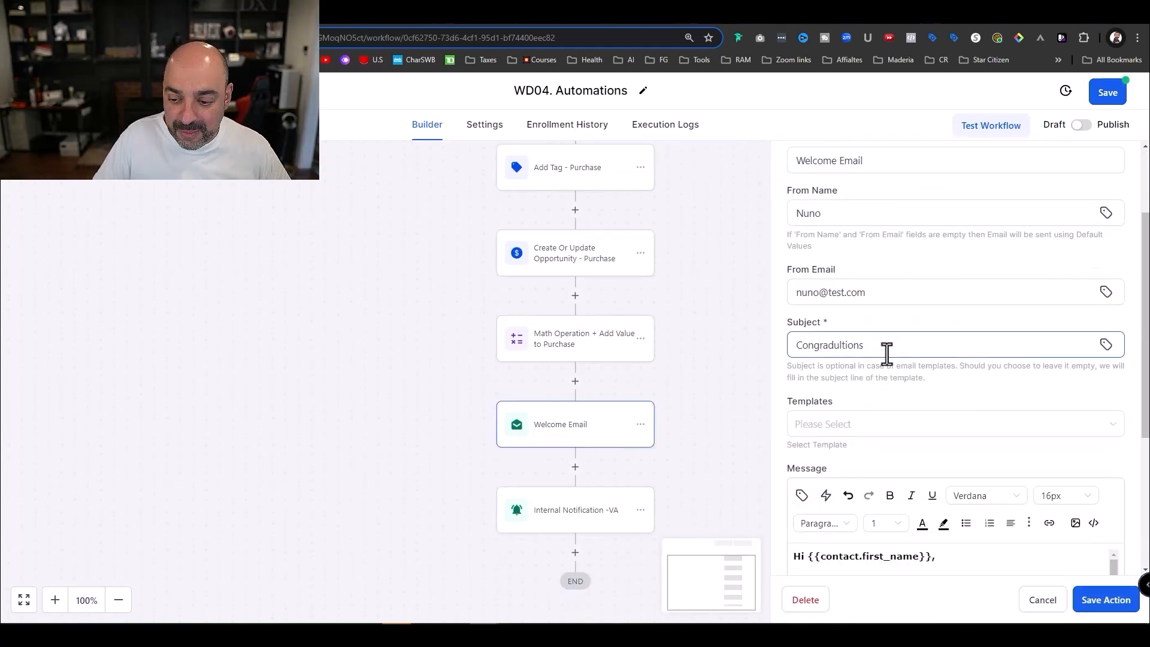
pyautogui.scroll(-2, 887, 353)
pyautogui.scroll(-3, 936, 453)
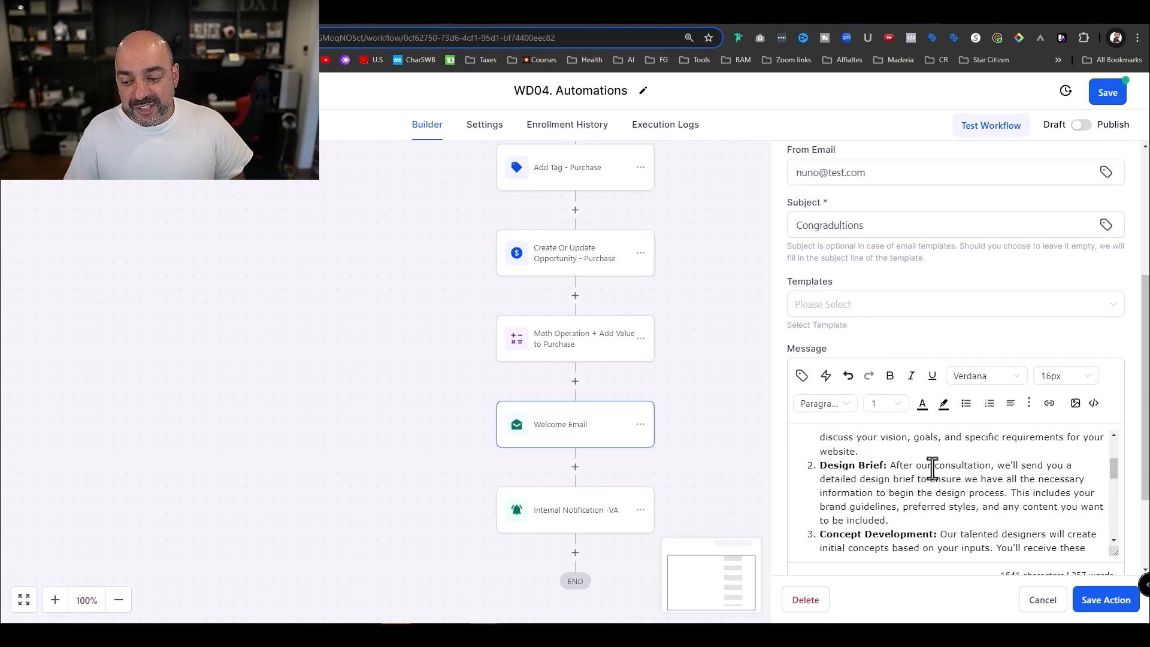
pyautogui.scroll(-10, 935, 468)
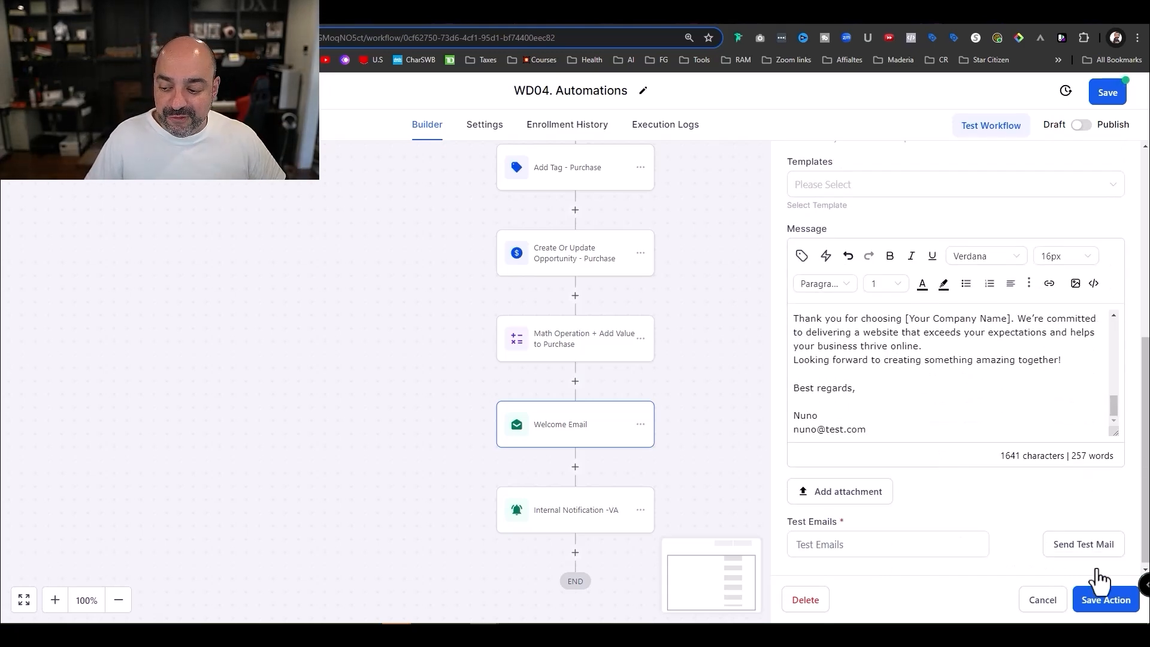
pyautogui.click(1105, 600)
# - Change the notification subject's '5 email templates' to 'Autoamtions', then publish and save WD04
pyautogui.click(592, 521)
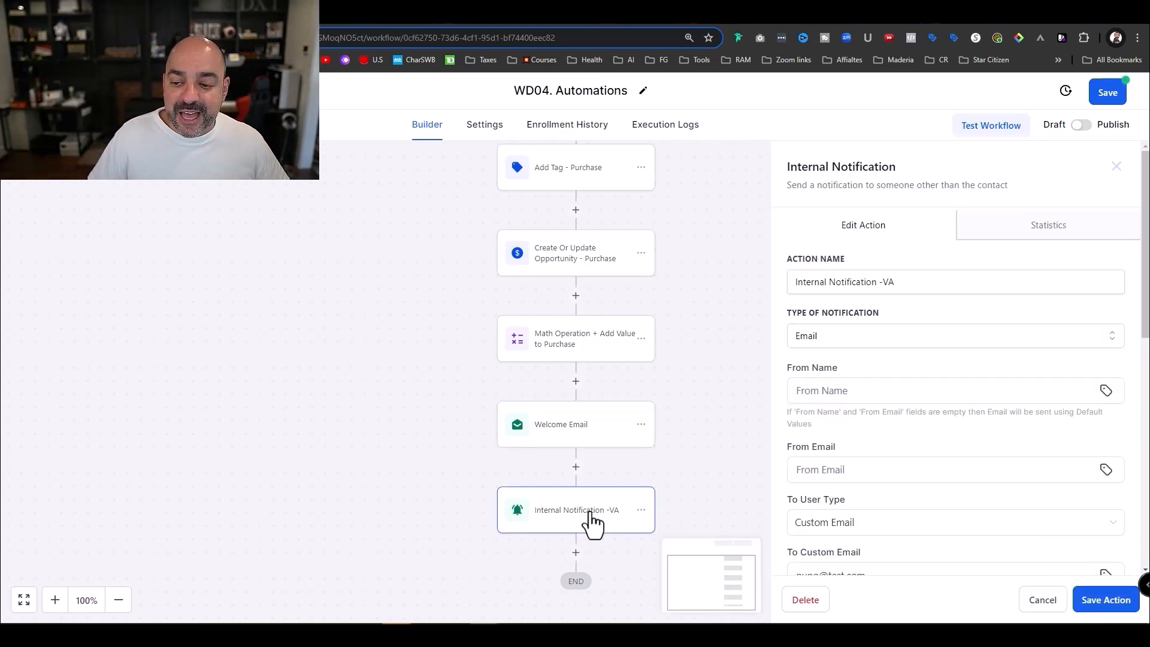
pyautogui.scroll(-4, 958, 359)
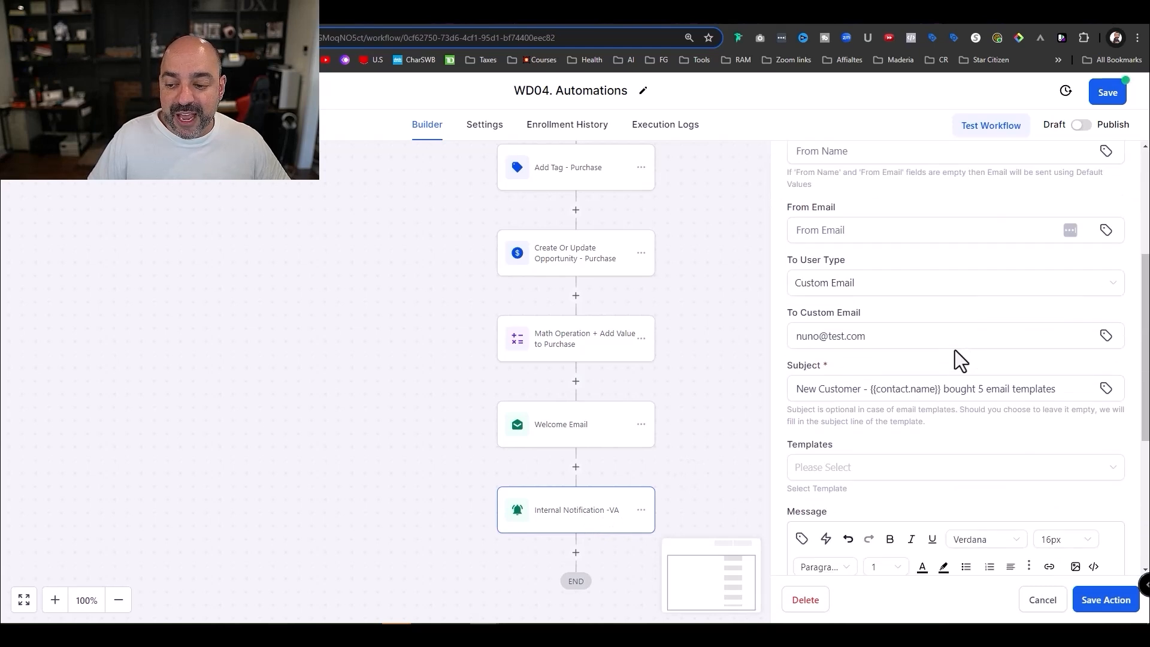
pyautogui.moveTo(1058, 389); pyautogui.dragTo(978, 390)
pyautogui.write('Autoamtions')
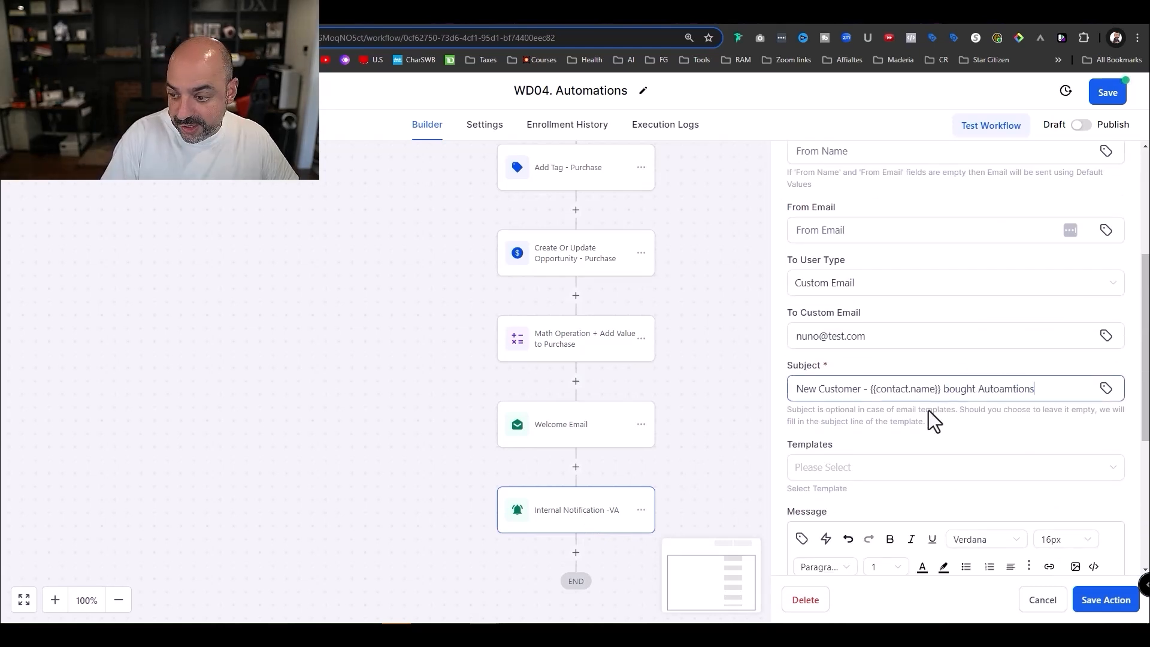
pyautogui.scroll(-5, 946, 404)
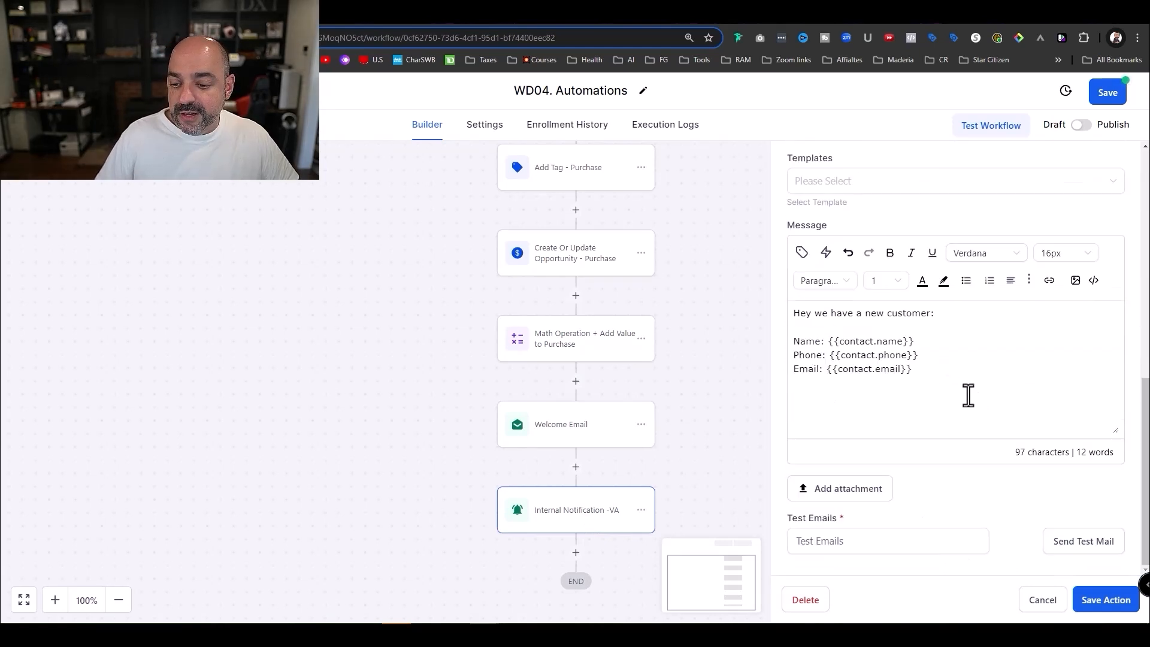
pyautogui.click(1115, 602)
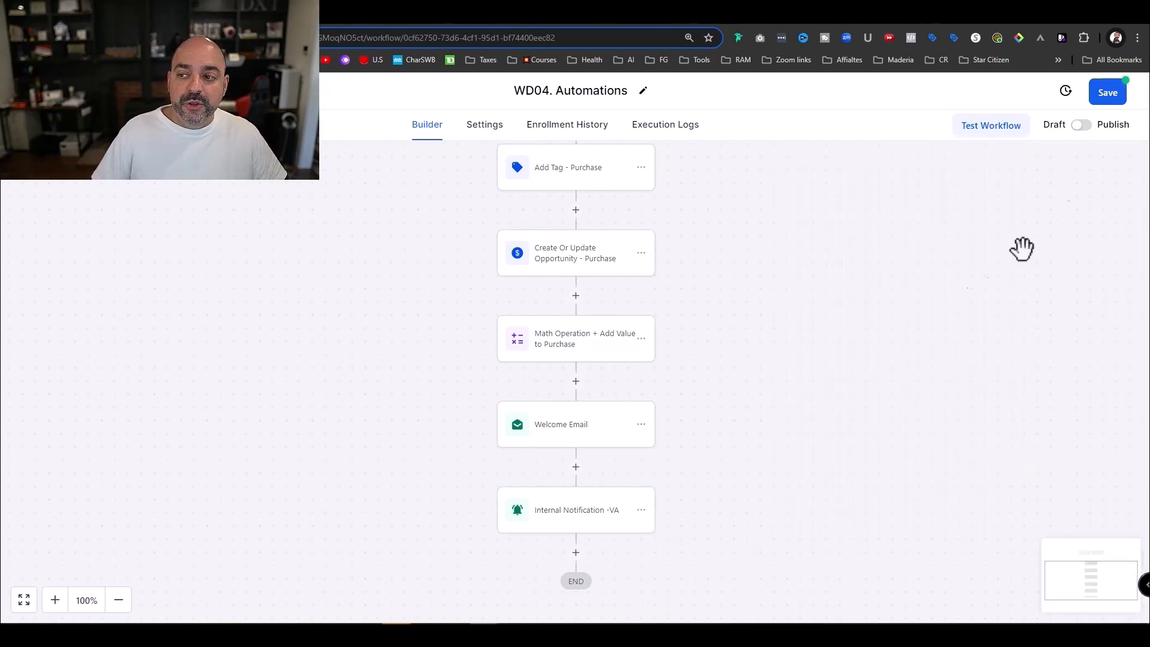
pyautogui.click(1100, 122)
pyautogui.click(1112, 95)
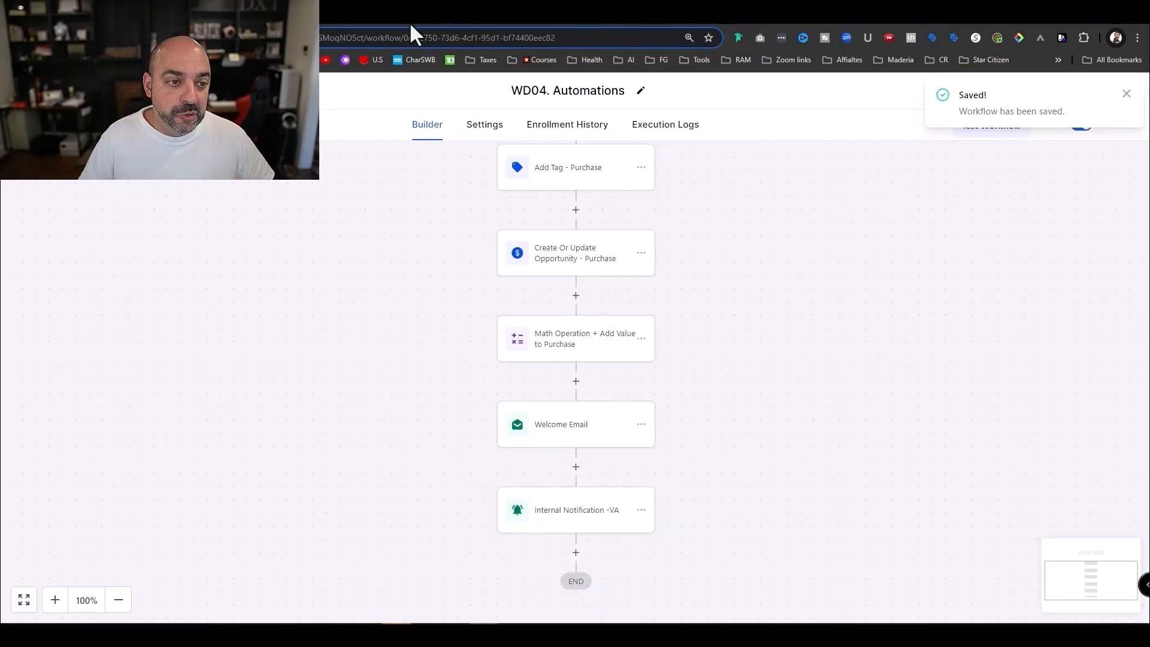
# - Turn on automatic sales receipts in the payment receipt settings
pyautogui.click(57, 90)
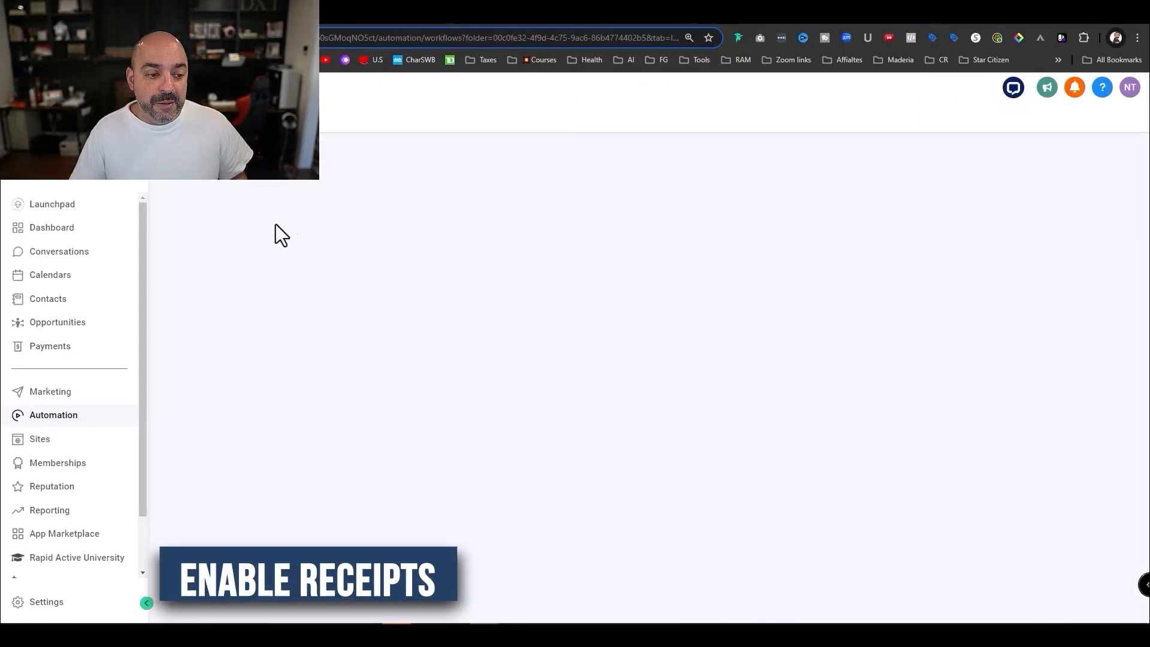
pyautogui.click(90, 356)
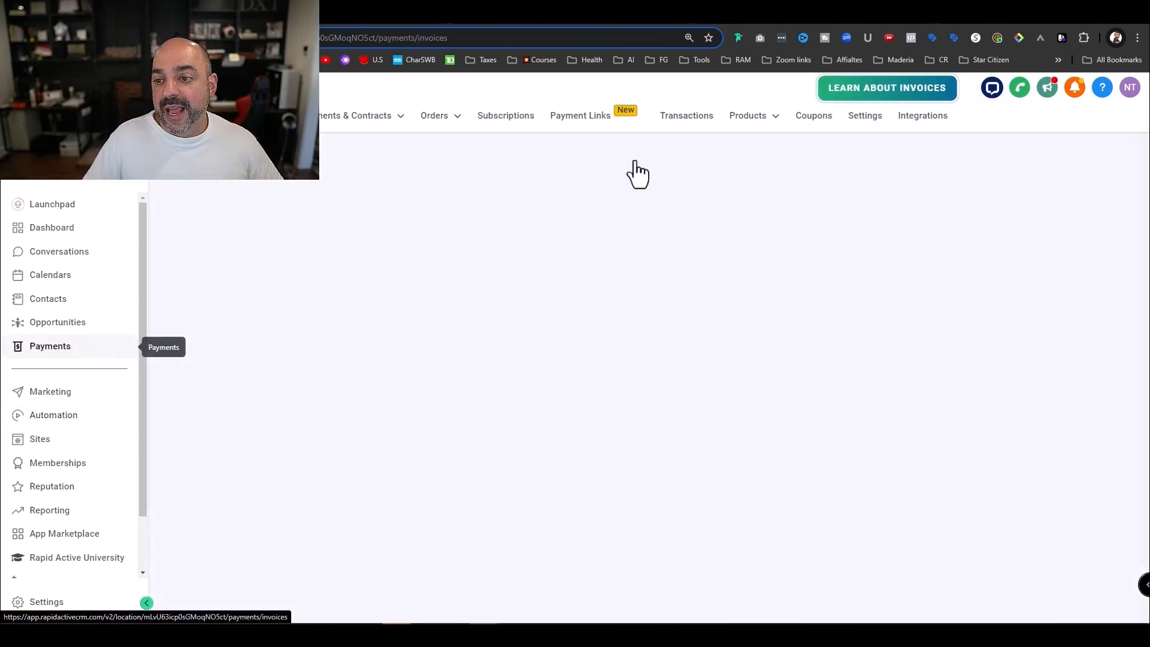
pyautogui.click(865, 117)
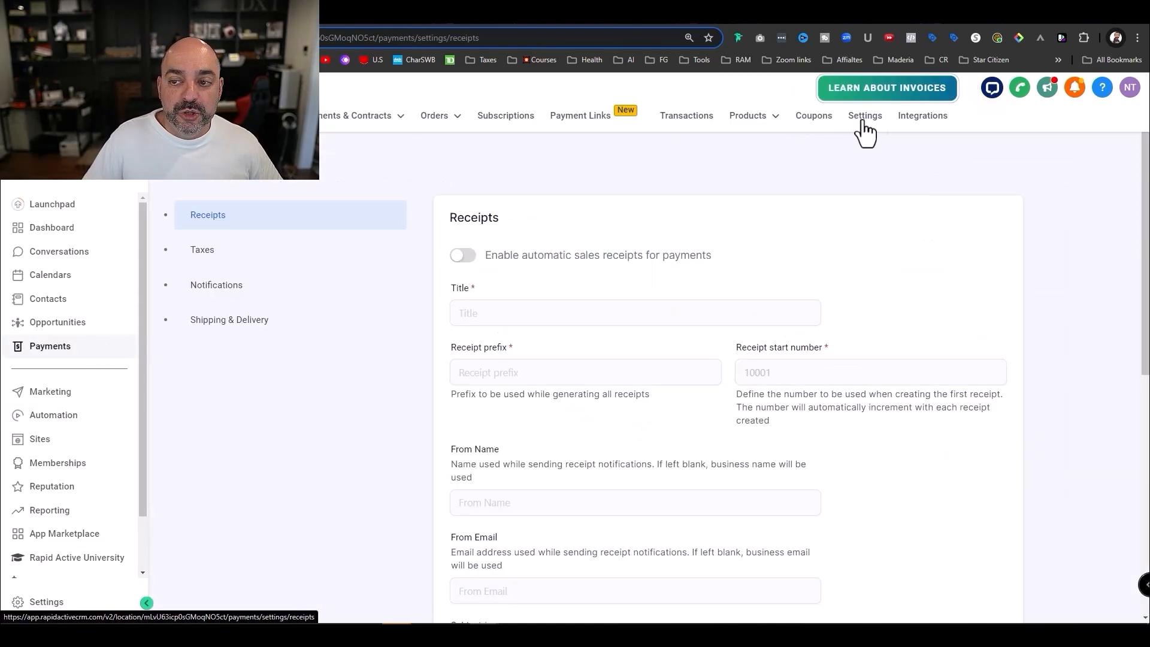
pyautogui.click(701, 256)
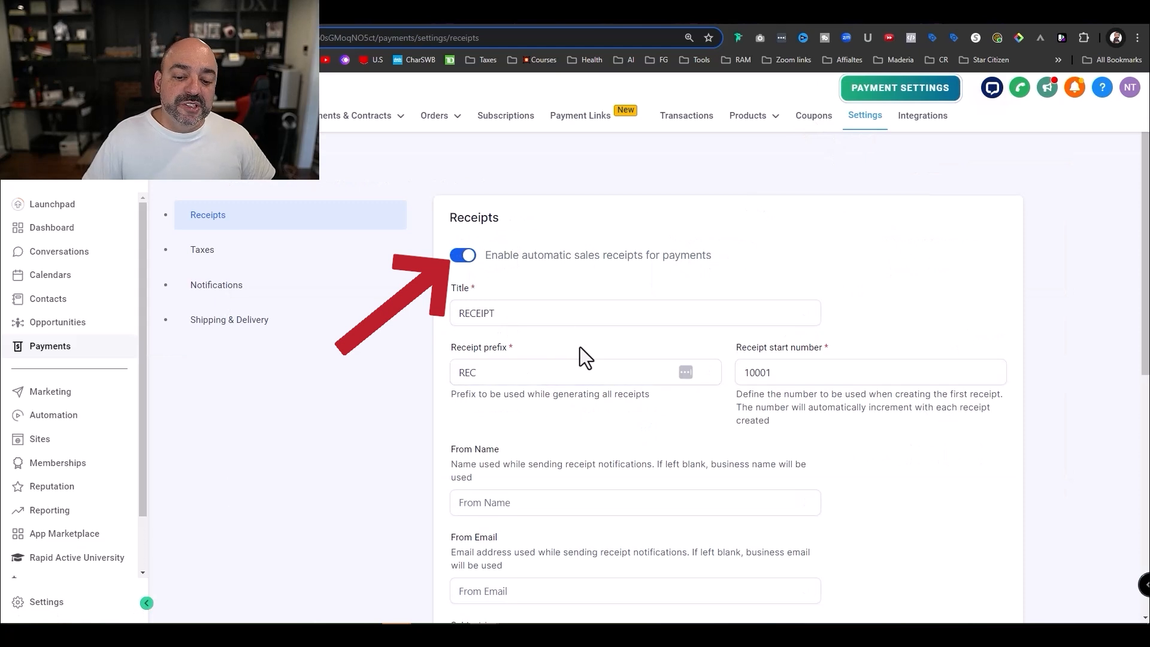
pyautogui.scroll(-3, 508, 311)
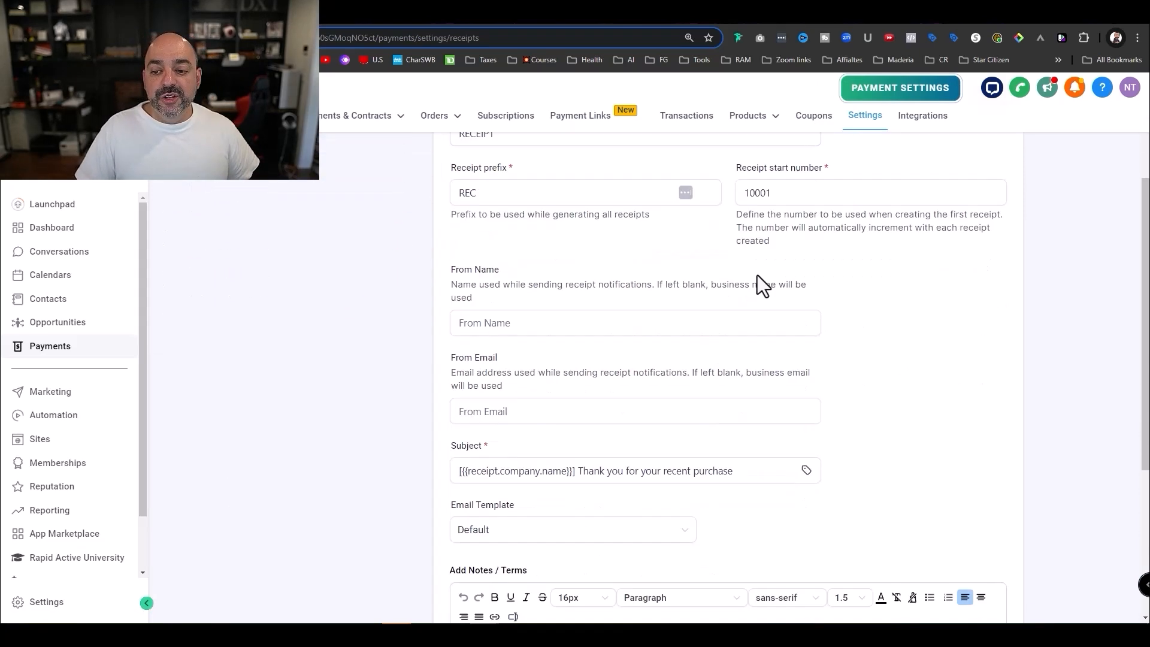
pyautogui.scroll(-2, 799, 216)
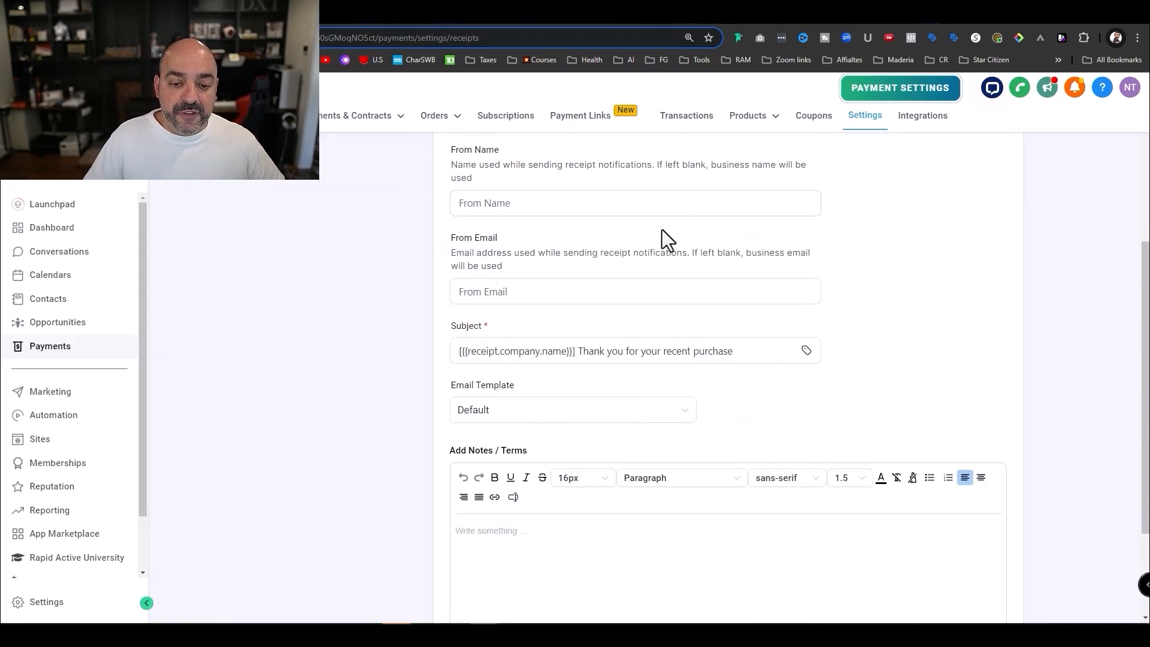
pyautogui.scroll(-2, 616, 415)
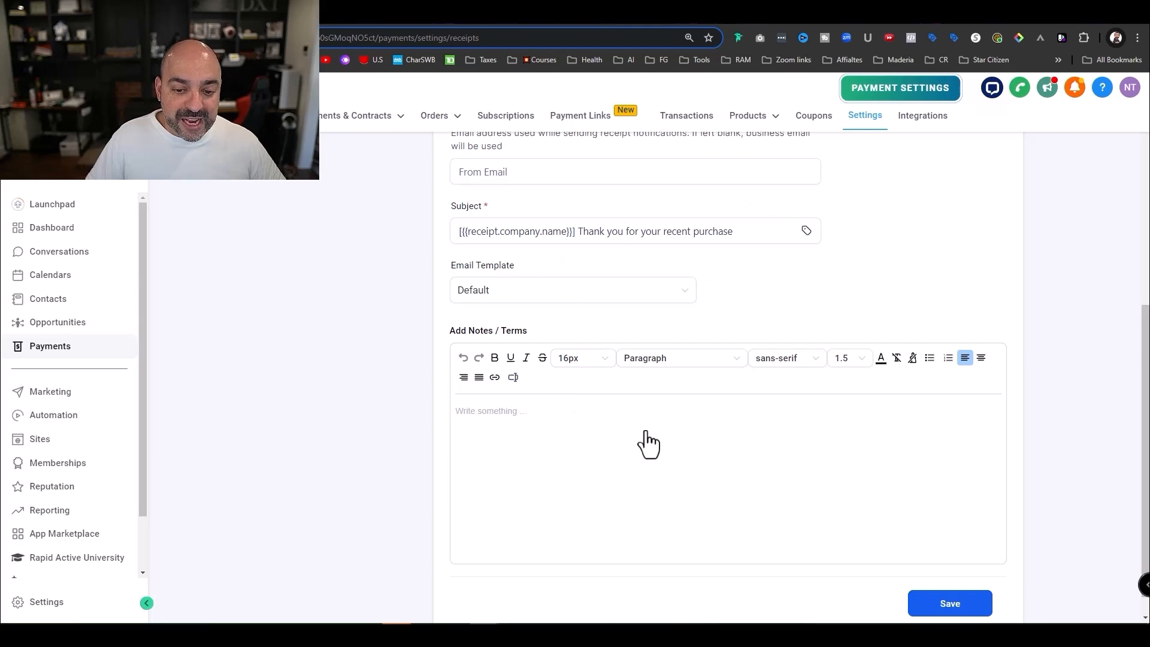
pyautogui.scroll(7, 646, 443)
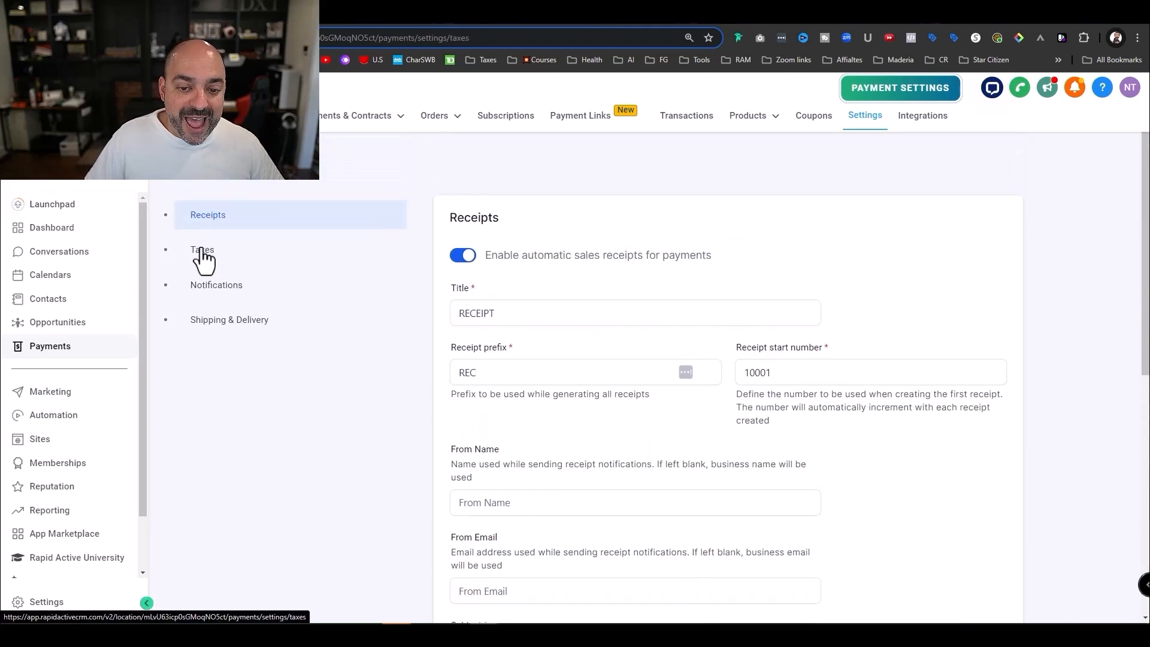
# - Browse the Taxes, Notifications and Integrations settings, then view the Coupons list
pyautogui.click(202, 249)
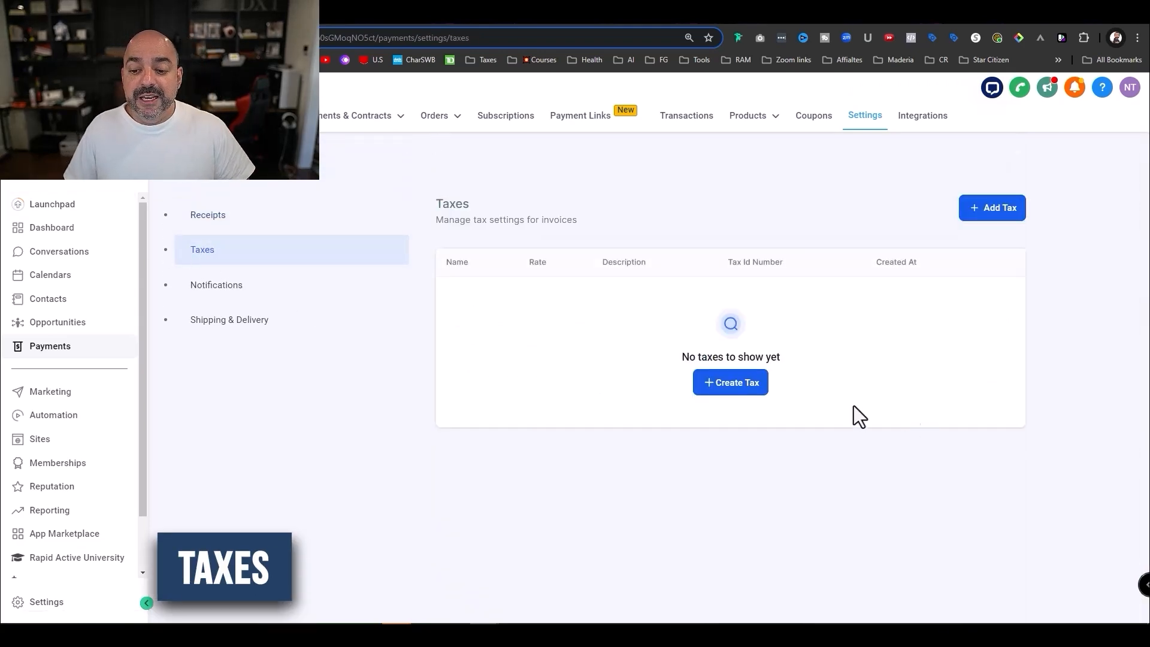
pyautogui.click(252, 296)
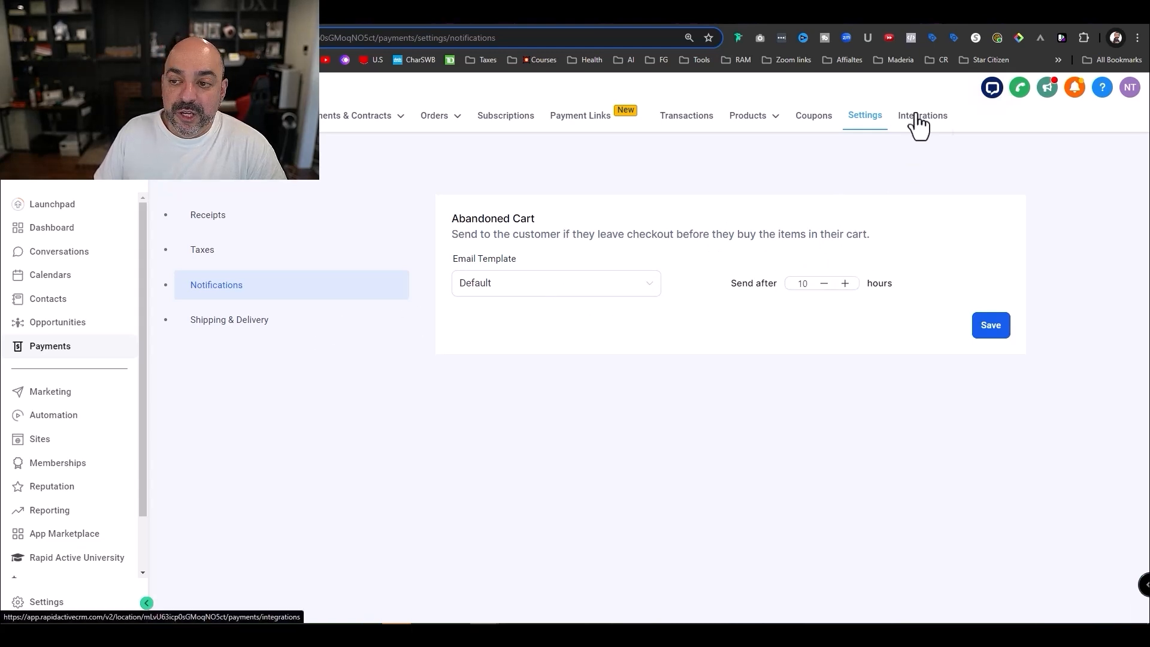
pyautogui.click(937, 114)
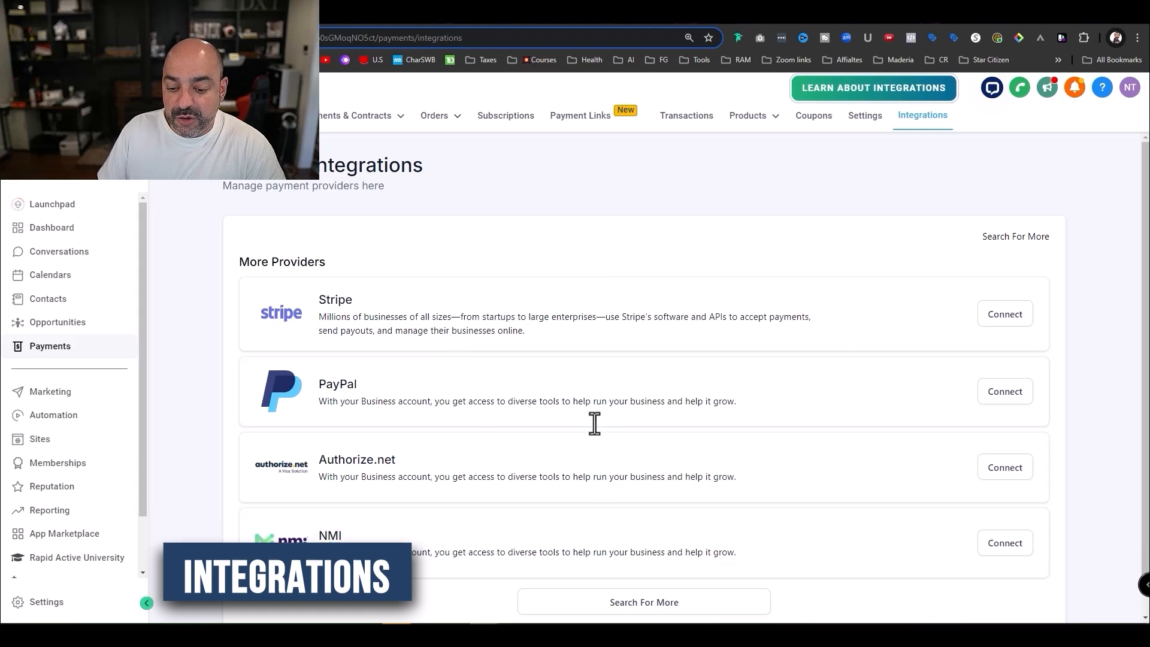
pyautogui.click(812, 118)
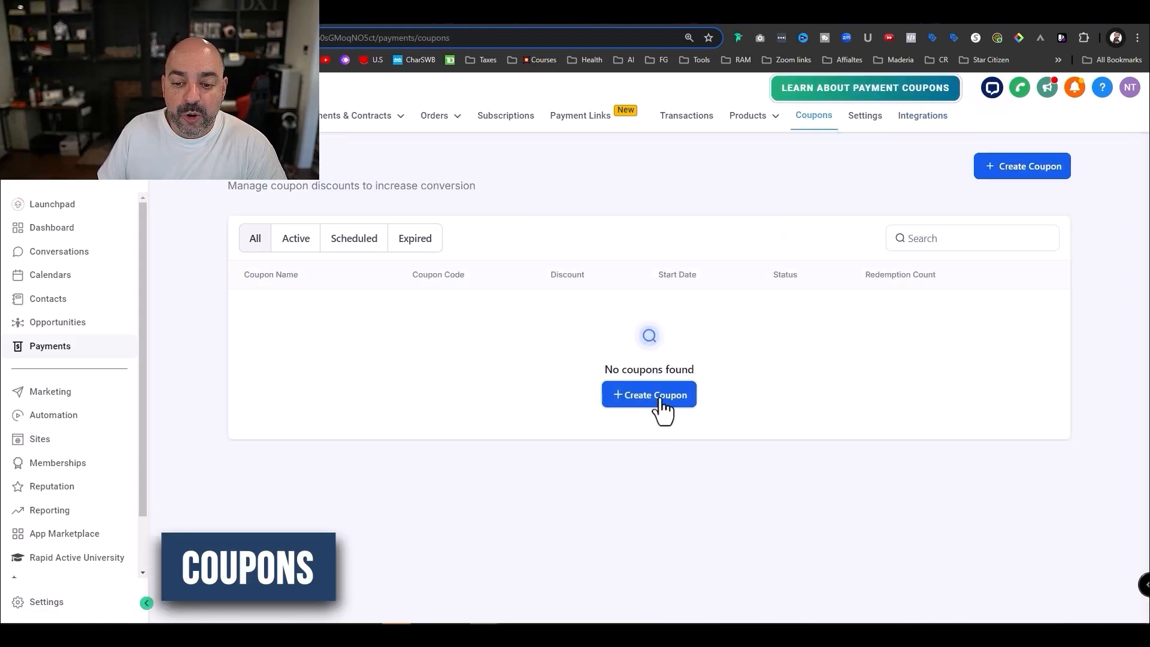
# - Start a 'Website design' coupon with a generated code, 10% percentage discount, starting June 8, 2024
pyautogui.click(659, 398)
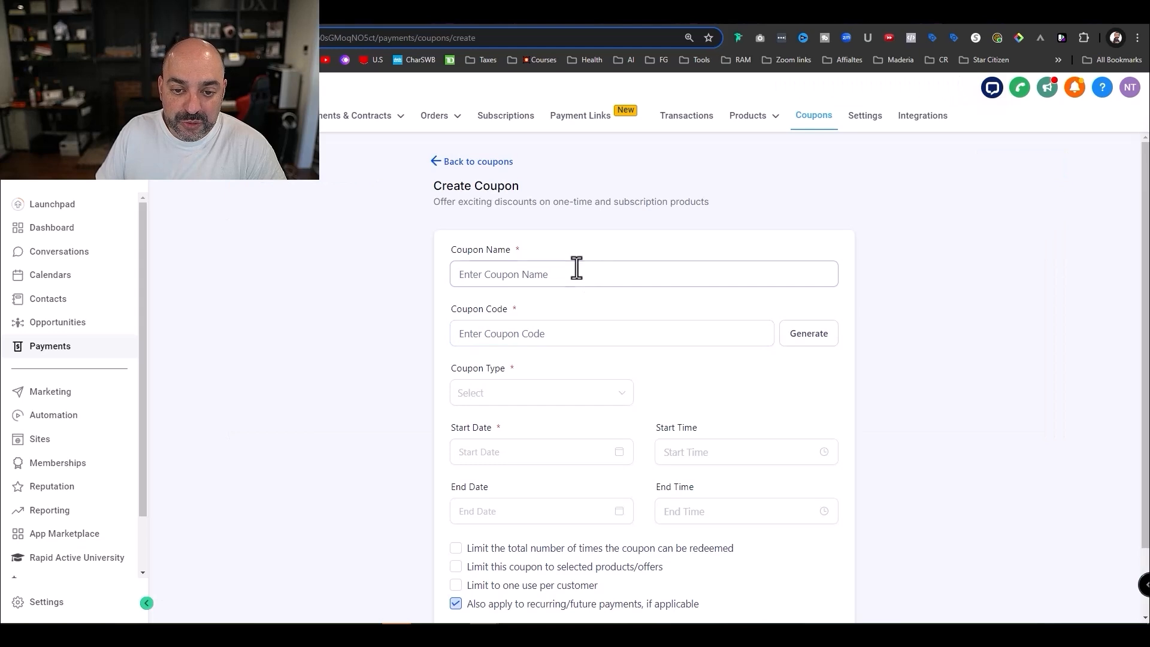
pyautogui.write('Website design')
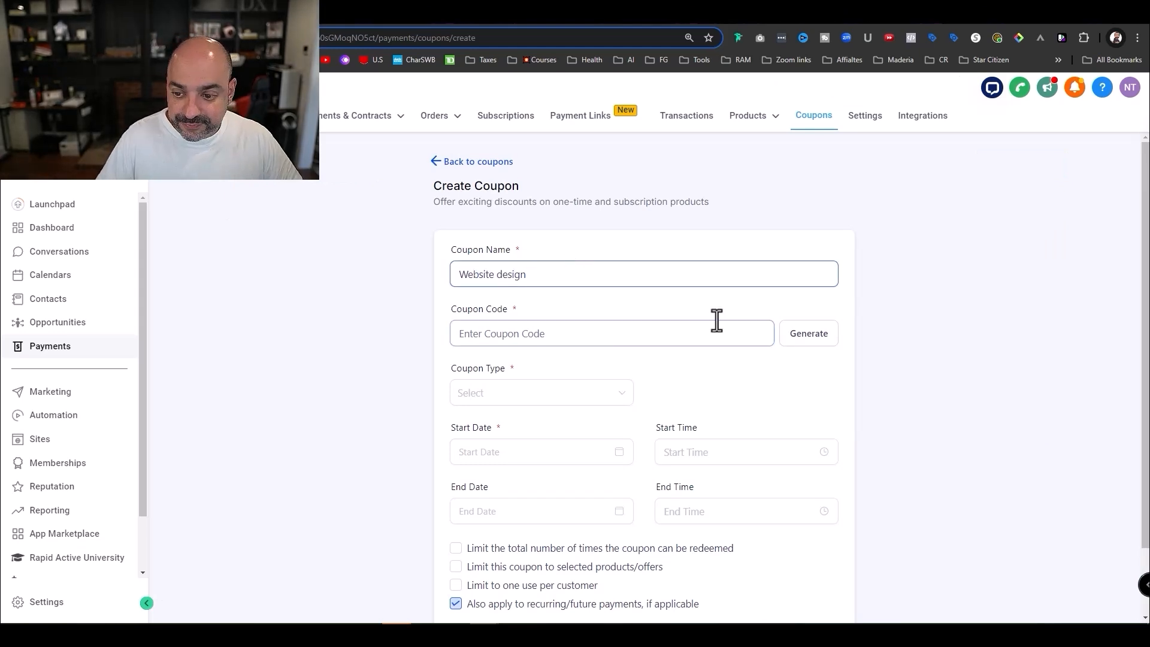
pyautogui.click(806, 338)
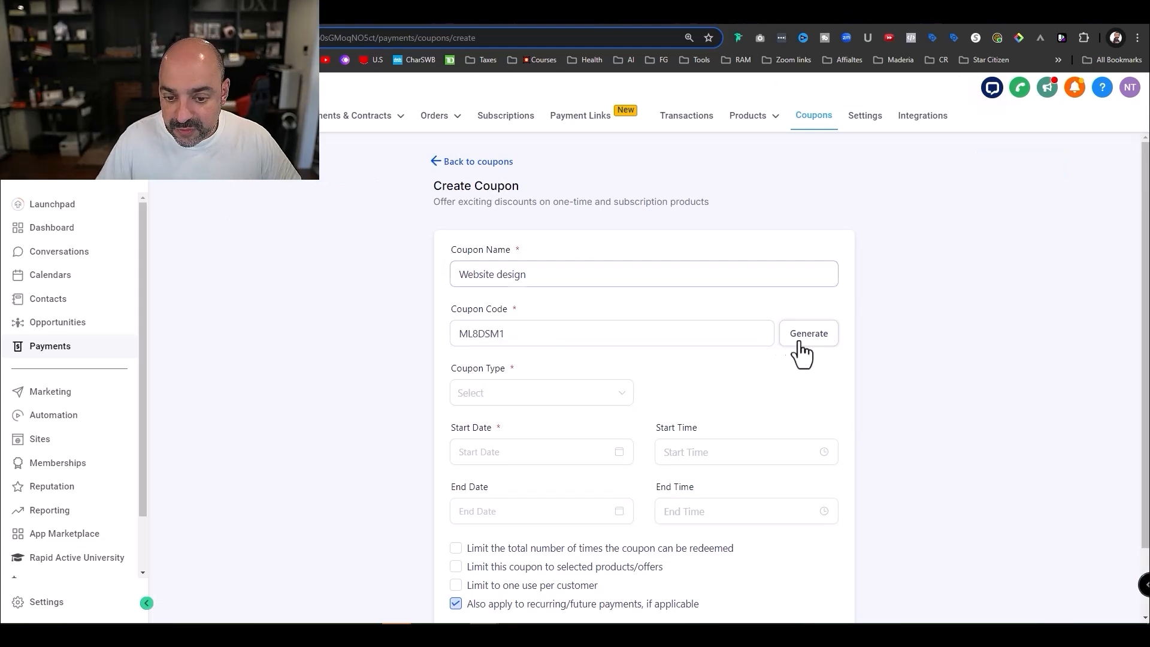
pyautogui.click(599, 398)
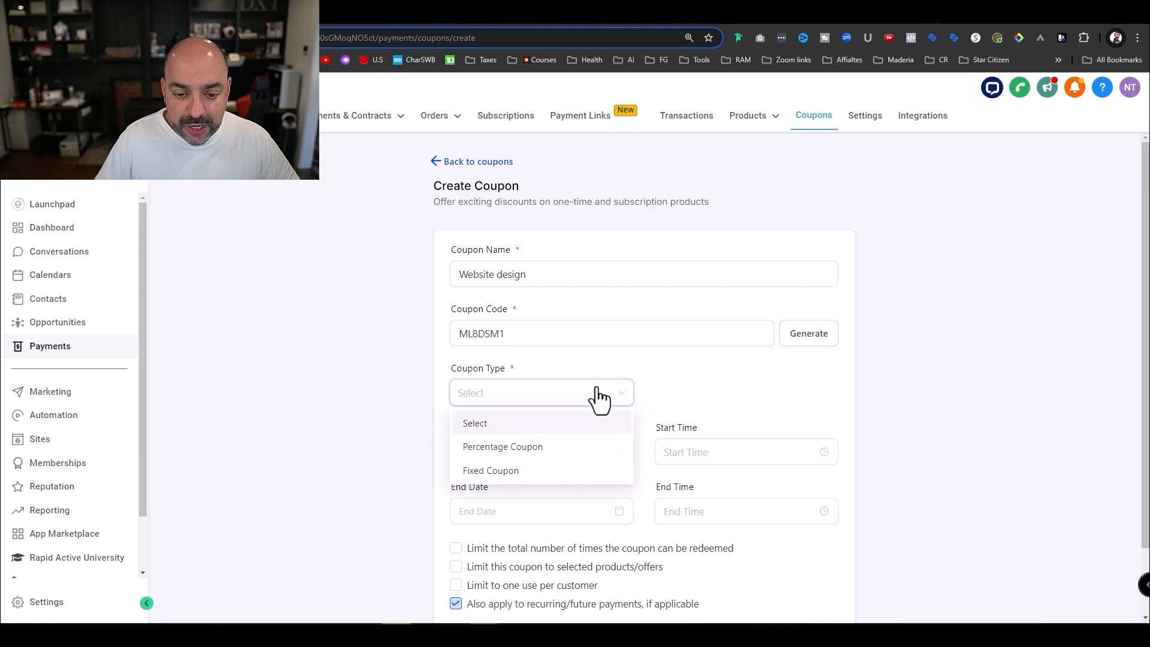
pyautogui.click(585, 453)
pyautogui.write('10')
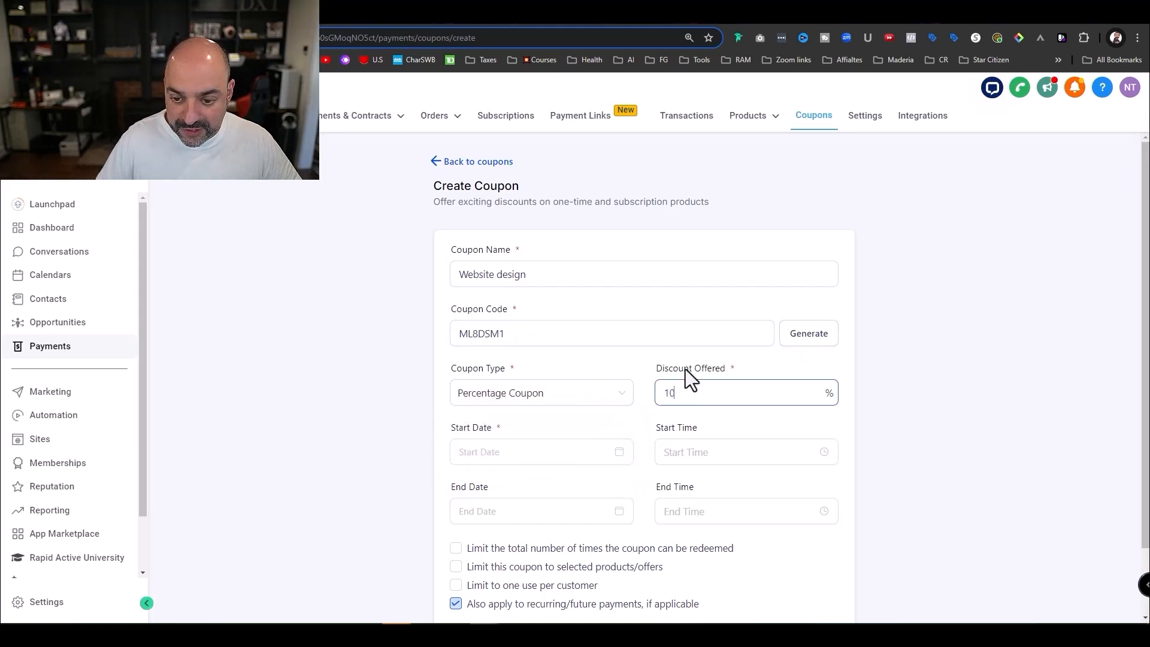
pyautogui.scroll(-2, 683, 389)
pyautogui.click(534, 377)
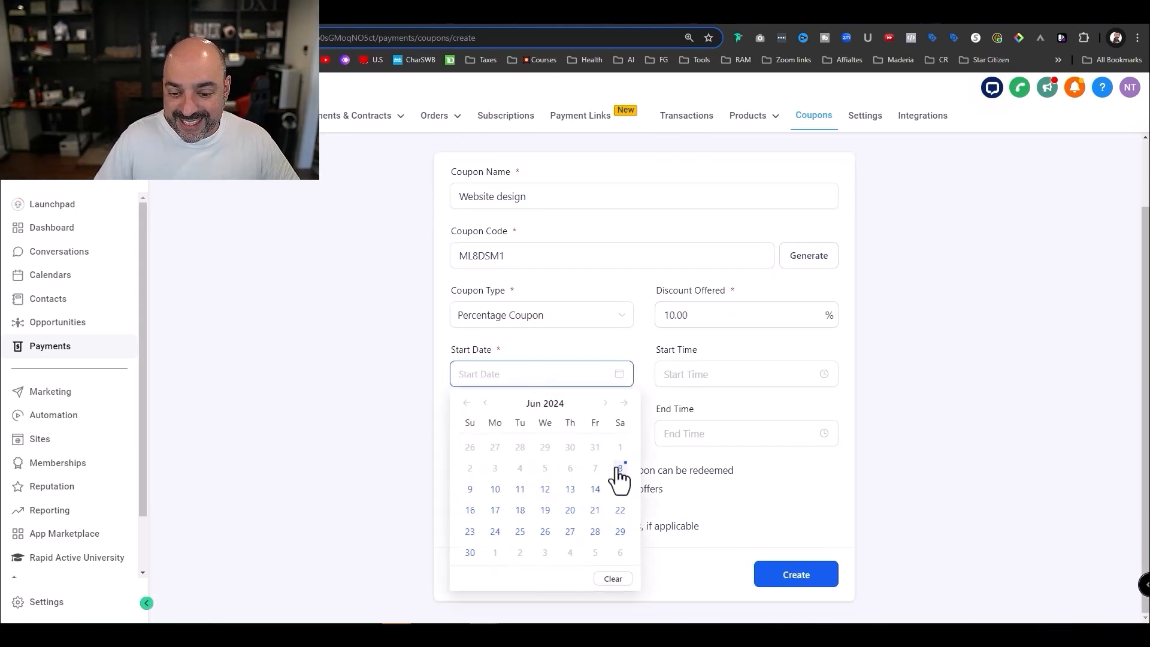
pyautogui.click(620, 469)
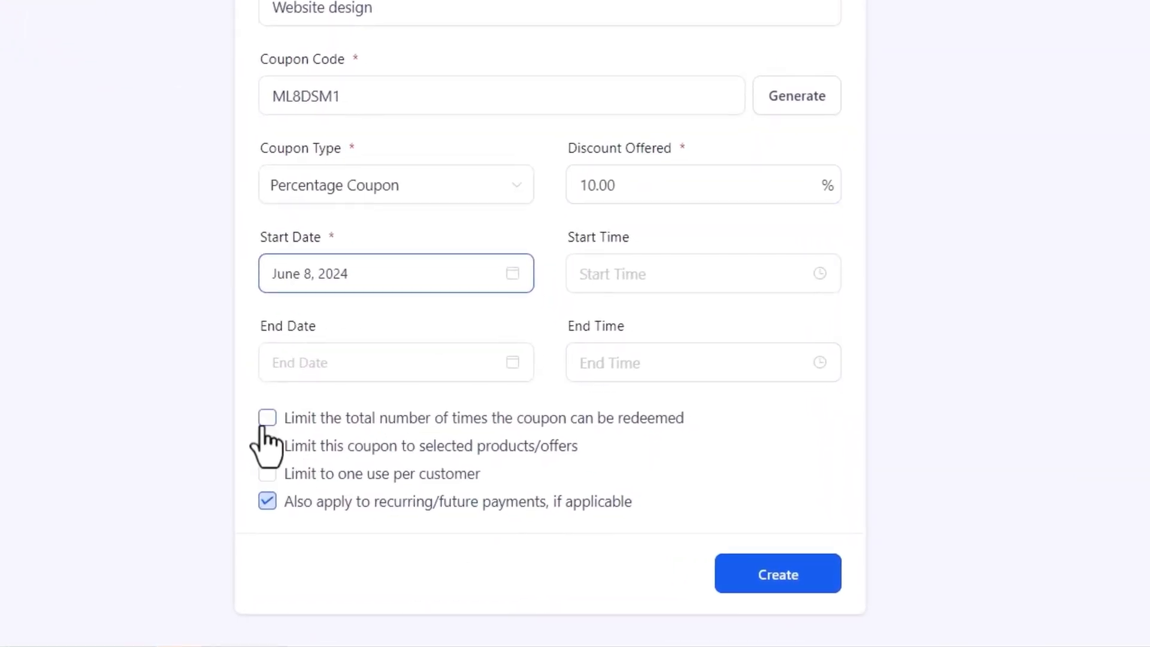
# - Limit the coupon to the Website Design product, drop the total redemption limit, and create it
pyautogui.click(265, 421)
pyautogui.click(390, 458)
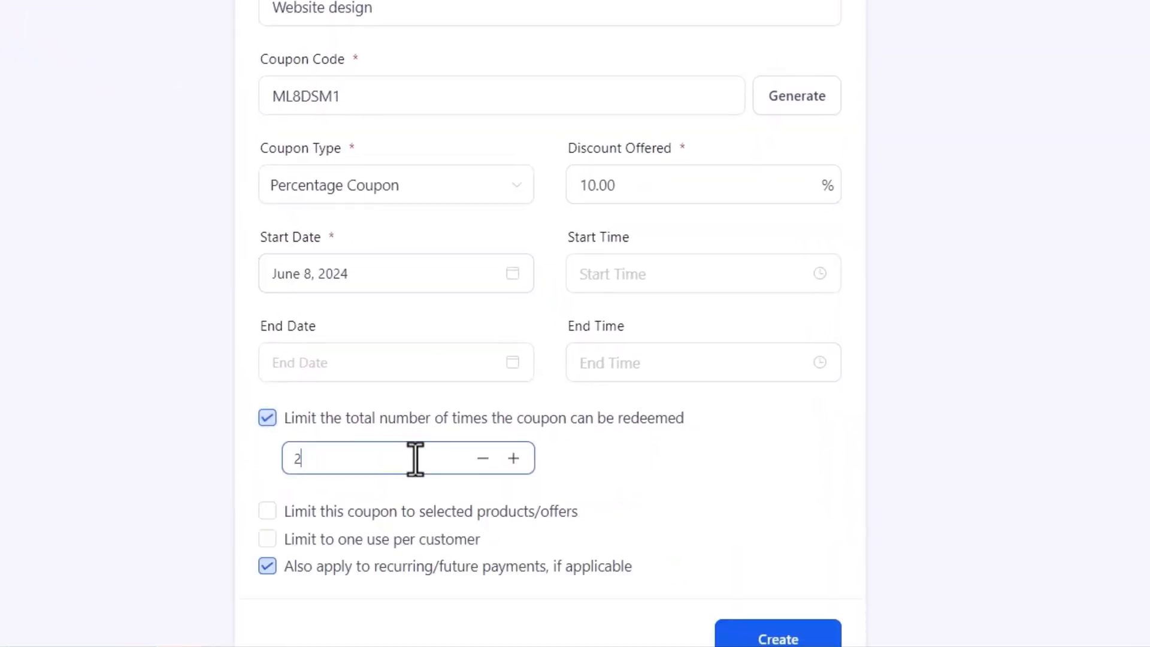
pyautogui.write('2')
pyautogui.scroll(-2, 541, 476)
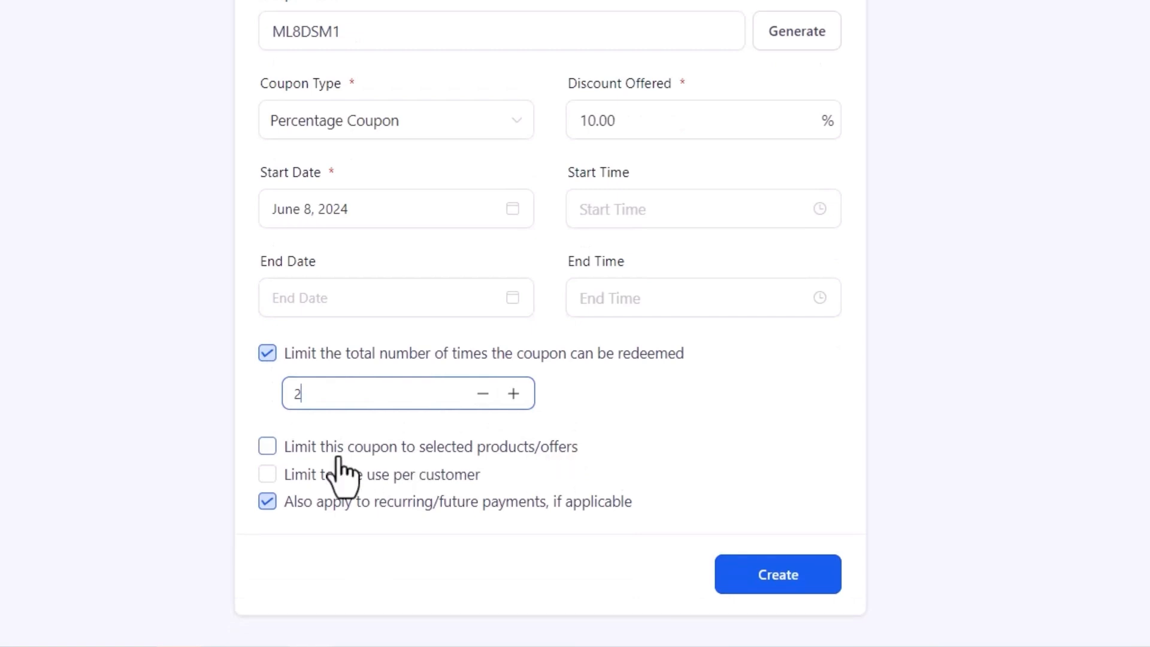
pyautogui.click(267, 448)
pyautogui.click(426, 490)
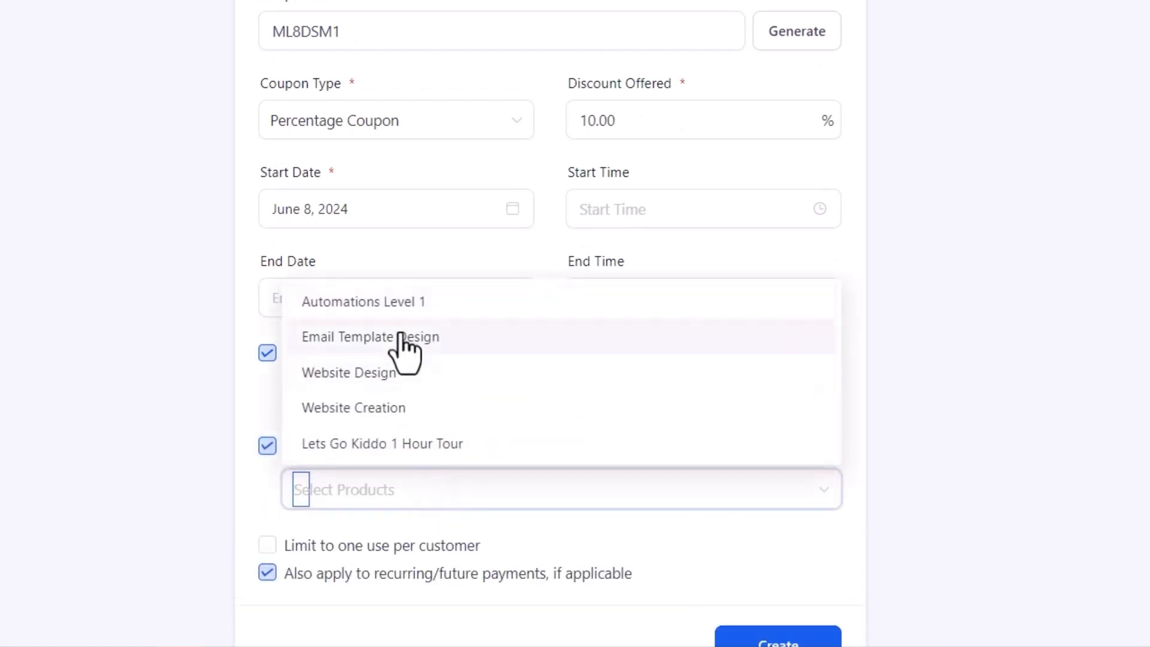
pyautogui.click(383, 373)
pyautogui.scroll(-2, 657, 593)
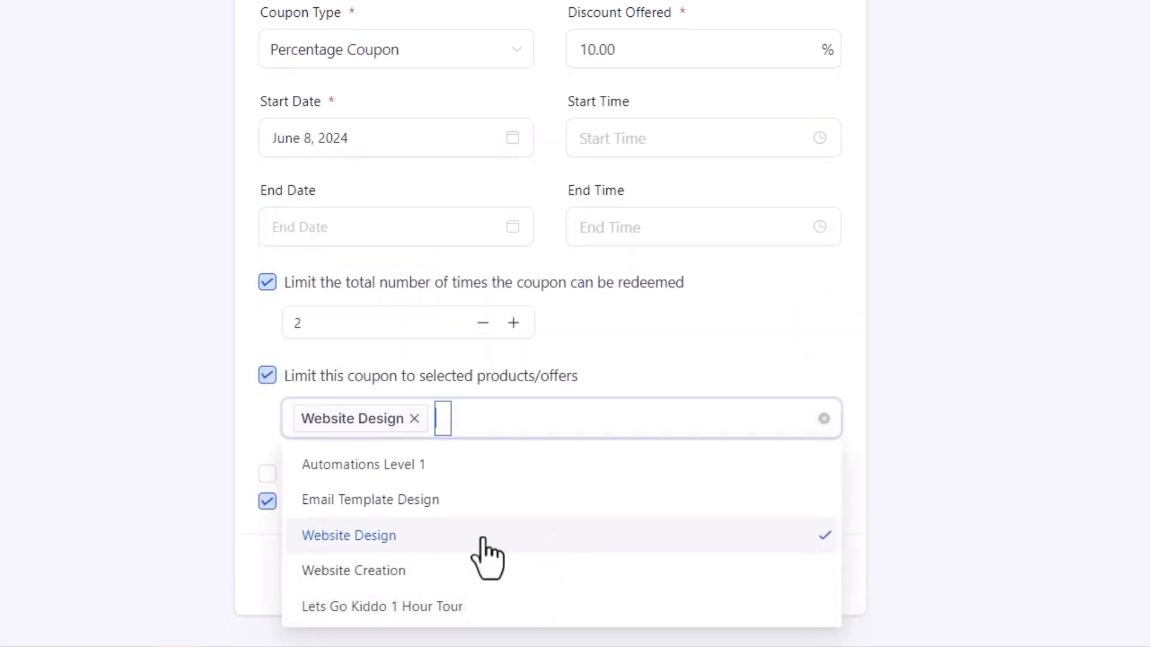
pyautogui.click(243, 423)
pyautogui.click(267, 282)
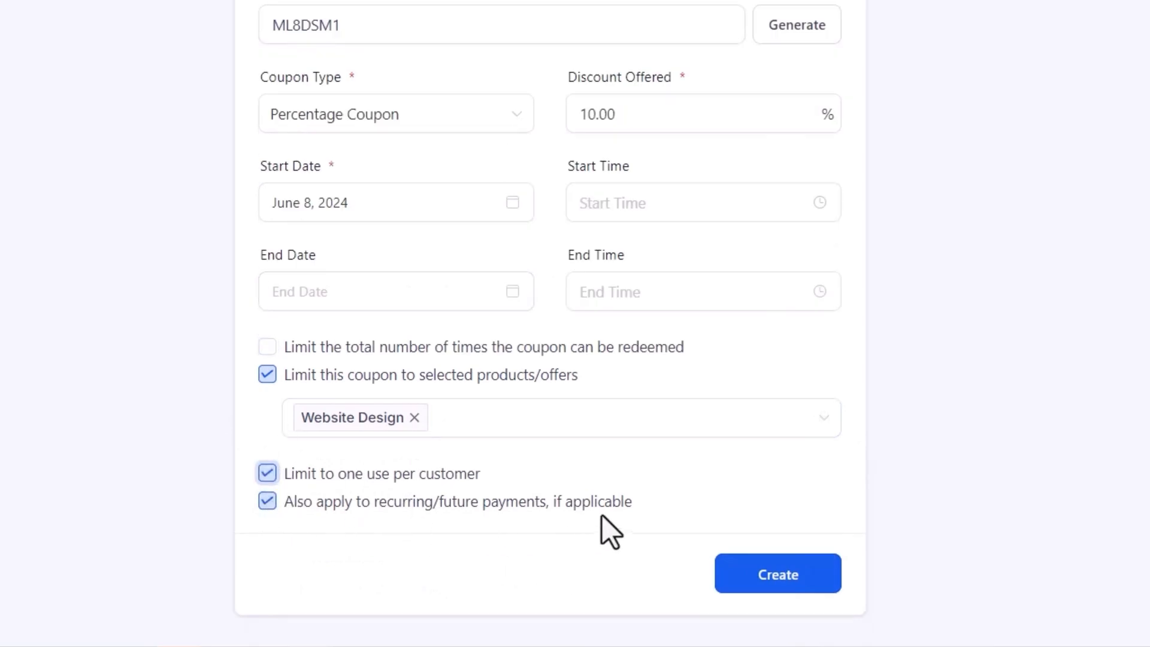
pyautogui.click(801, 575)
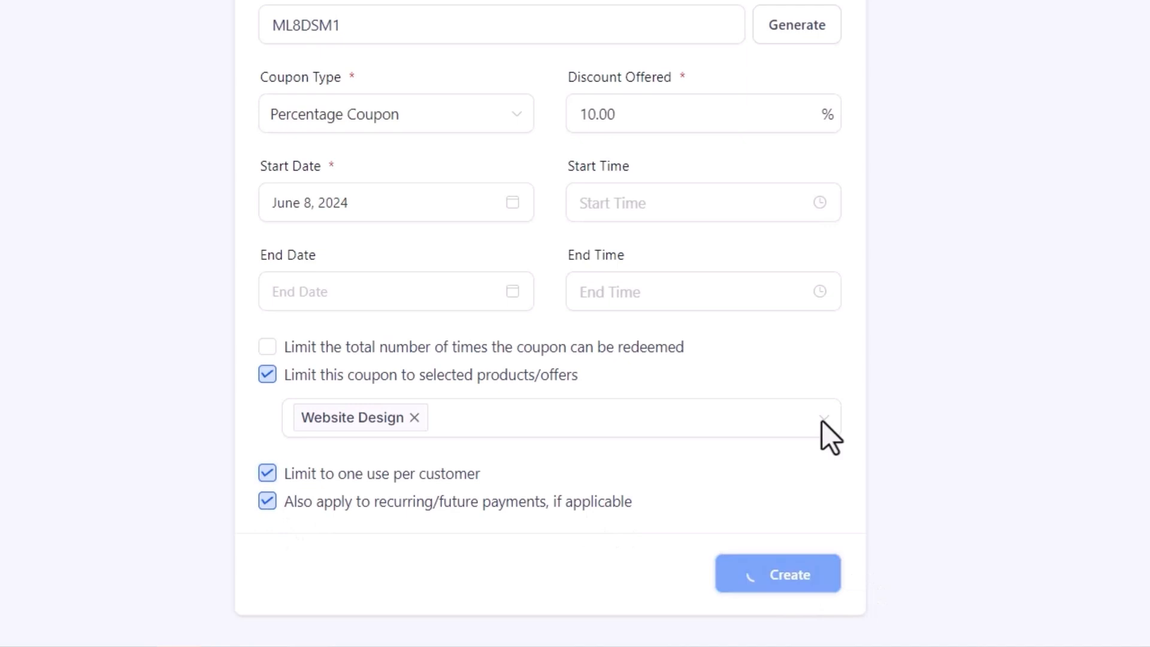